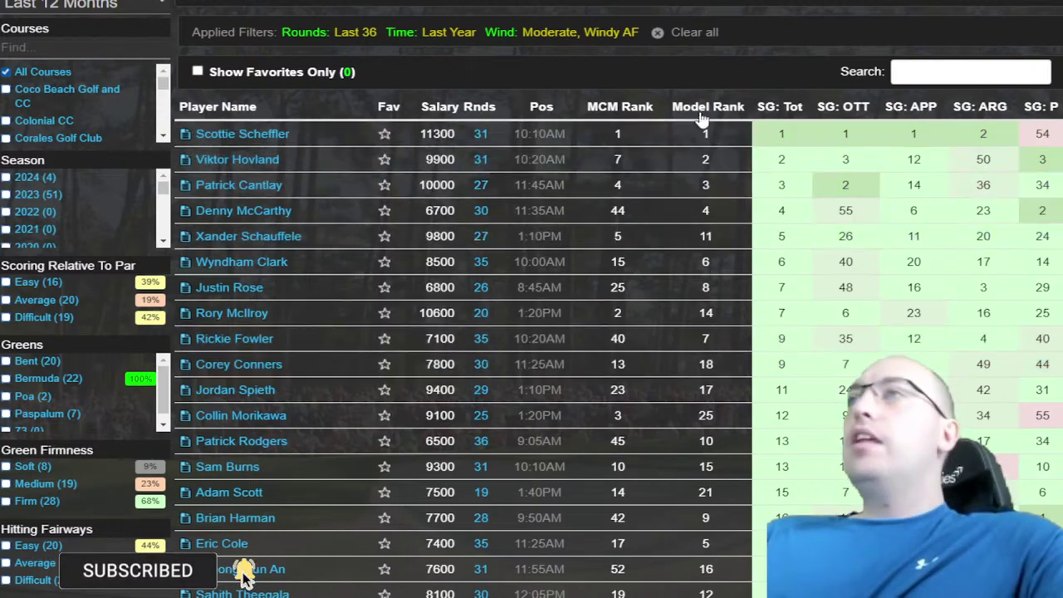
# Step: Sort the players worst first by SG: Tot and examine Erik Van Rooyen's average strokes gained by wind conditions
pyautogui.click(780, 106)
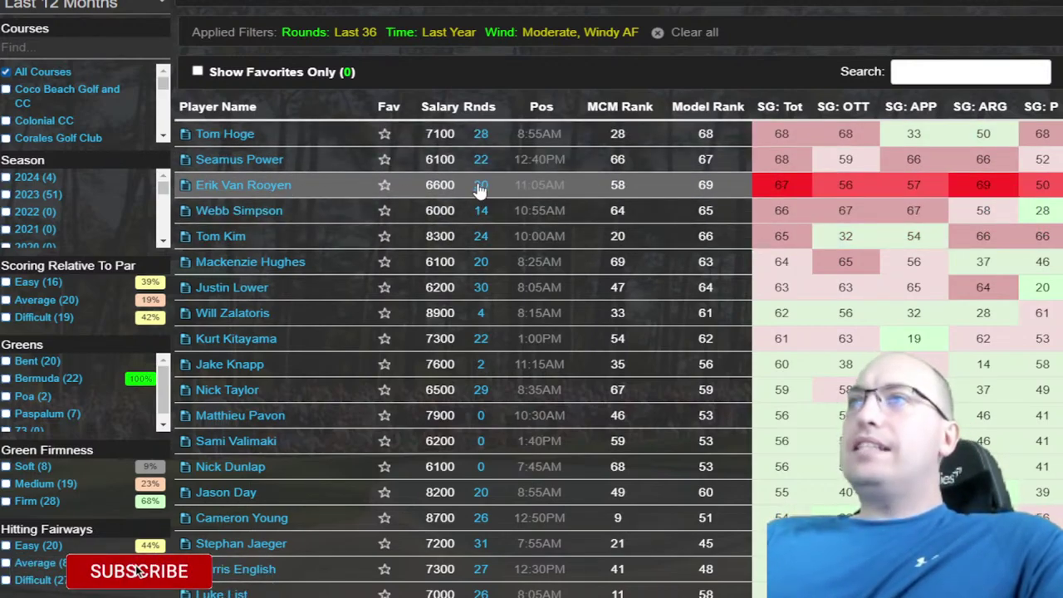
pyautogui.click(274, 190)
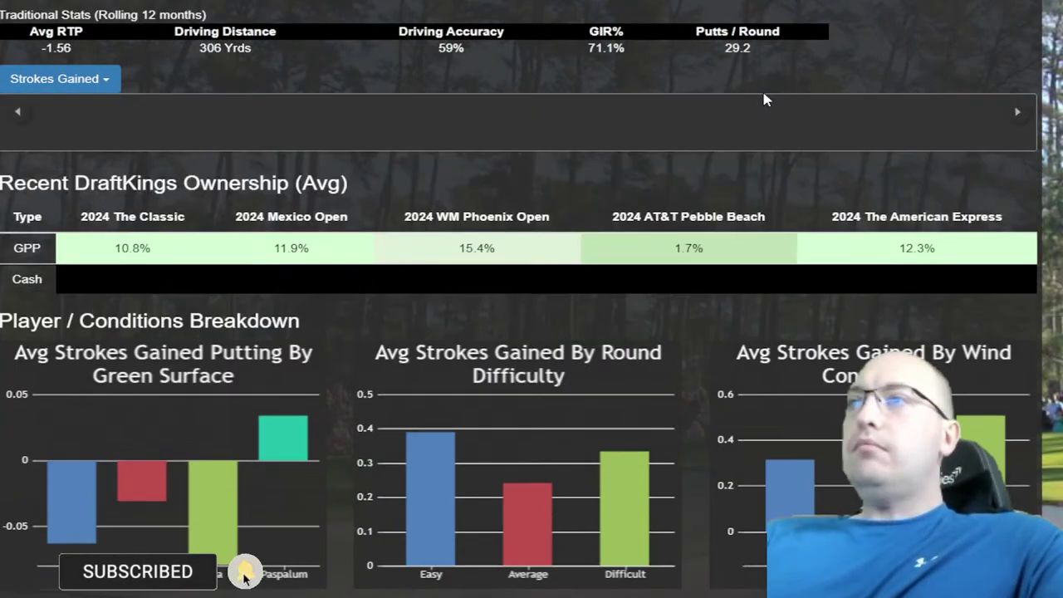
pyautogui.scroll(-4, 765, 100)
pyautogui.moveTo(930, 229)
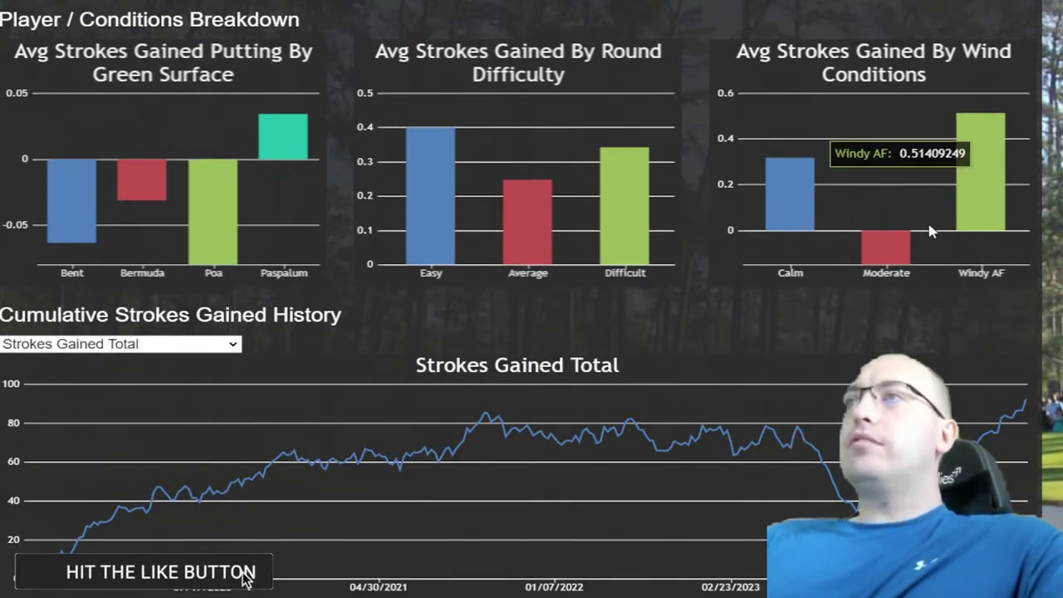
pyautogui.moveTo(898, 239)
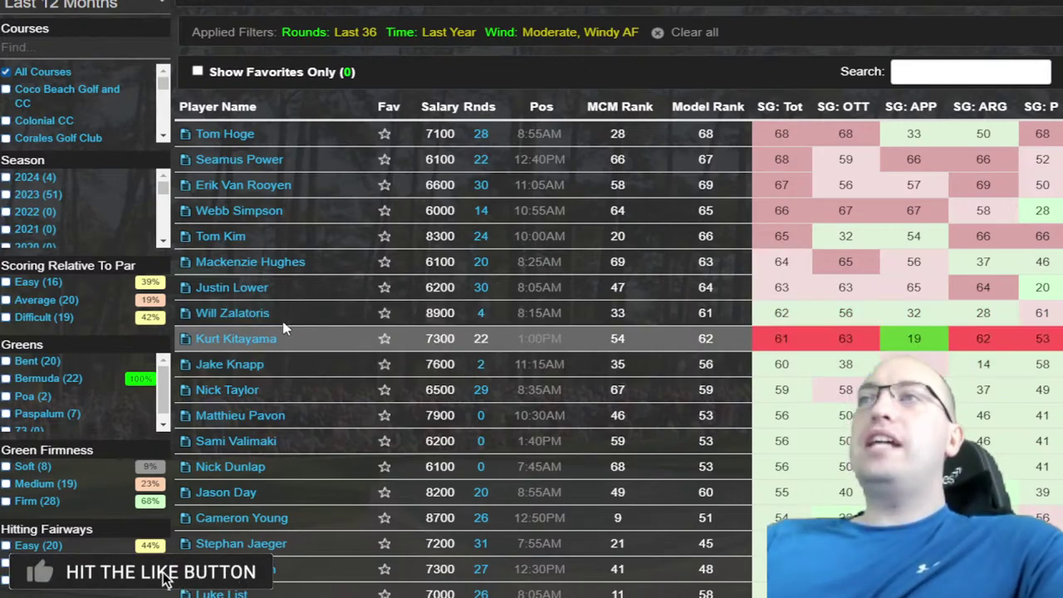
# Step: Review the low-ranked windy-condition players, and remove the Moderate and Windy AF wind filters
pyautogui.scroll(-3, 304, 315)
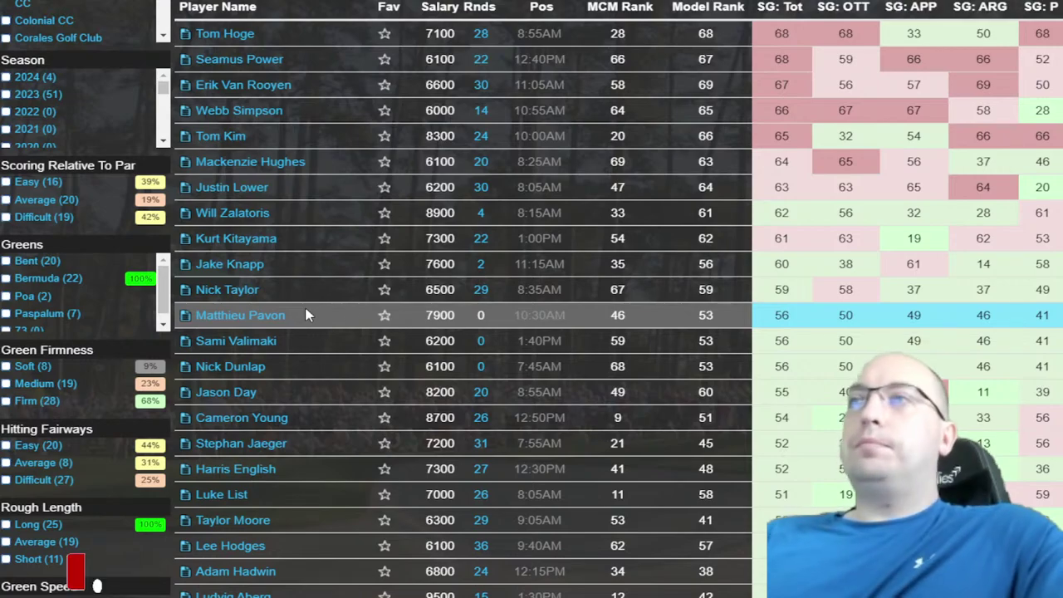
pyautogui.moveTo(773, 56)
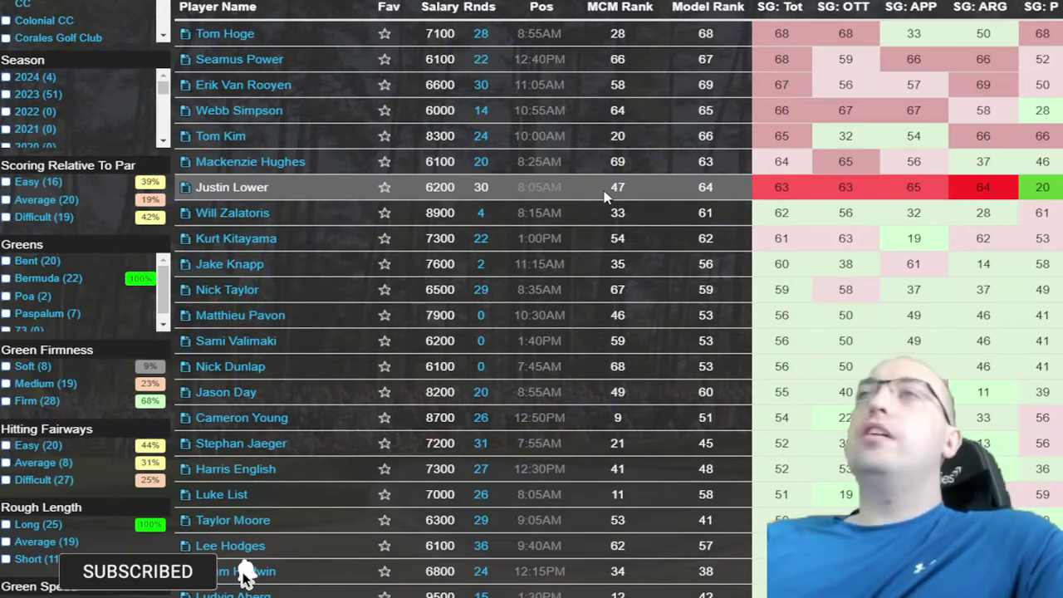
pyautogui.scroll(4, 603, 195)
pyautogui.scroll(-8, 604, 196)
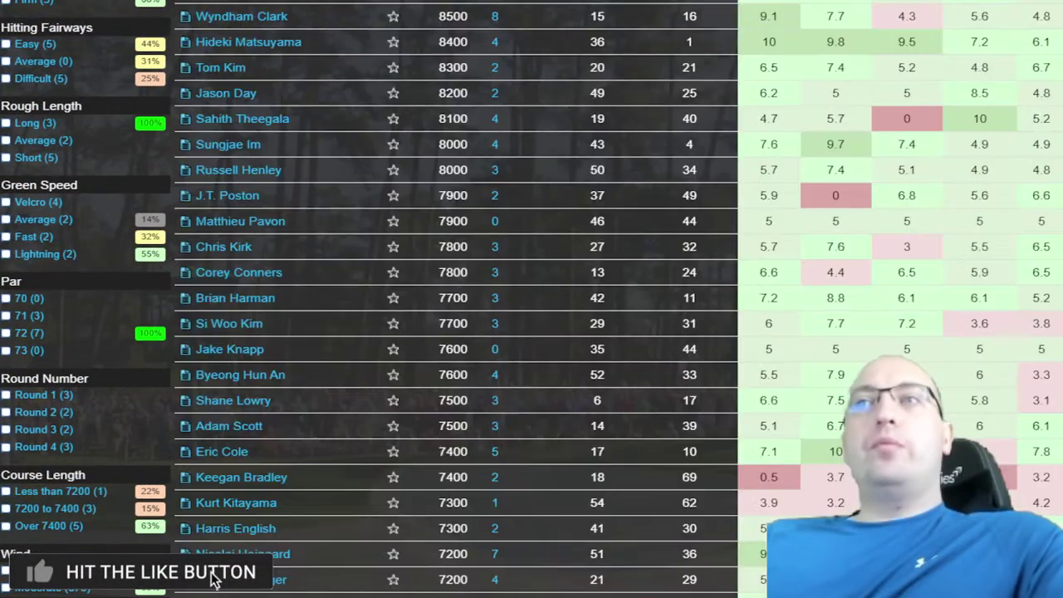
pyautogui.click(37, 579)
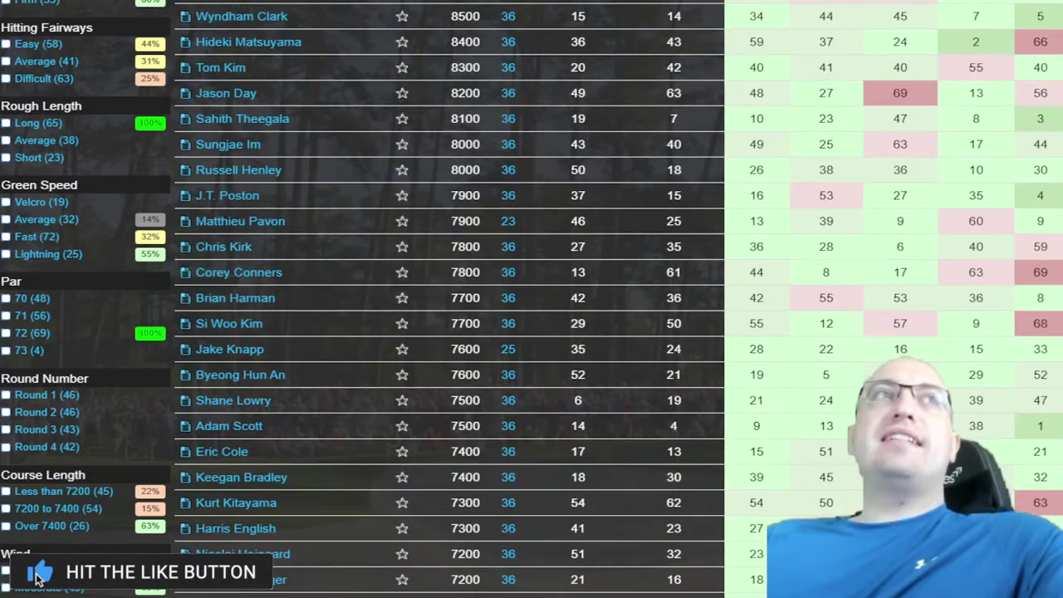
# Step: Filter the rounds to Difficult scoring relative to par and sort the players best first by SG: Tot
pyautogui.scroll(3, 37, 579)
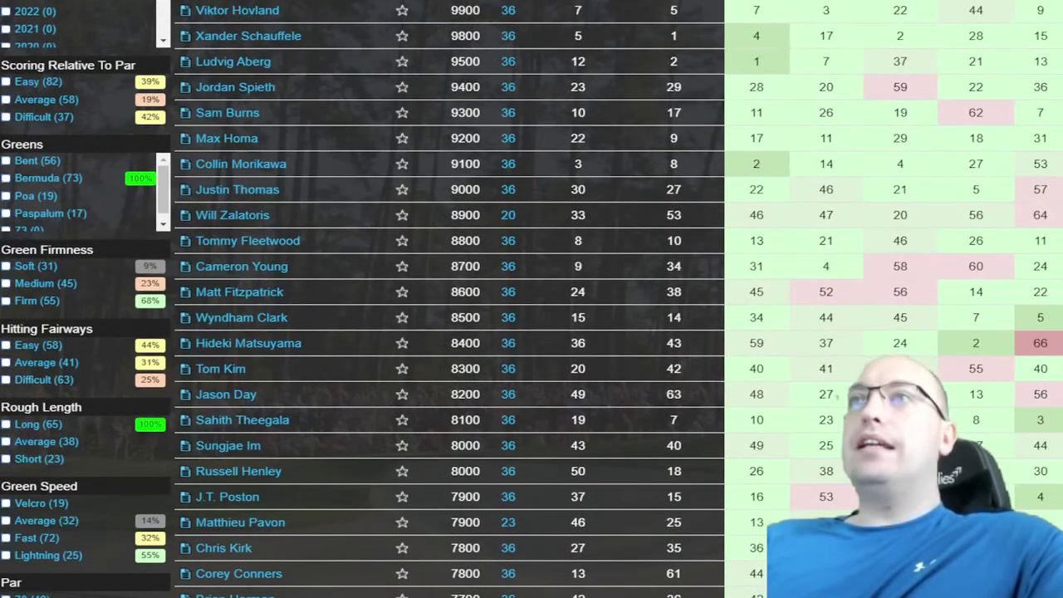
pyautogui.scroll(1, 83, 249)
pyautogui.click(7, 216)
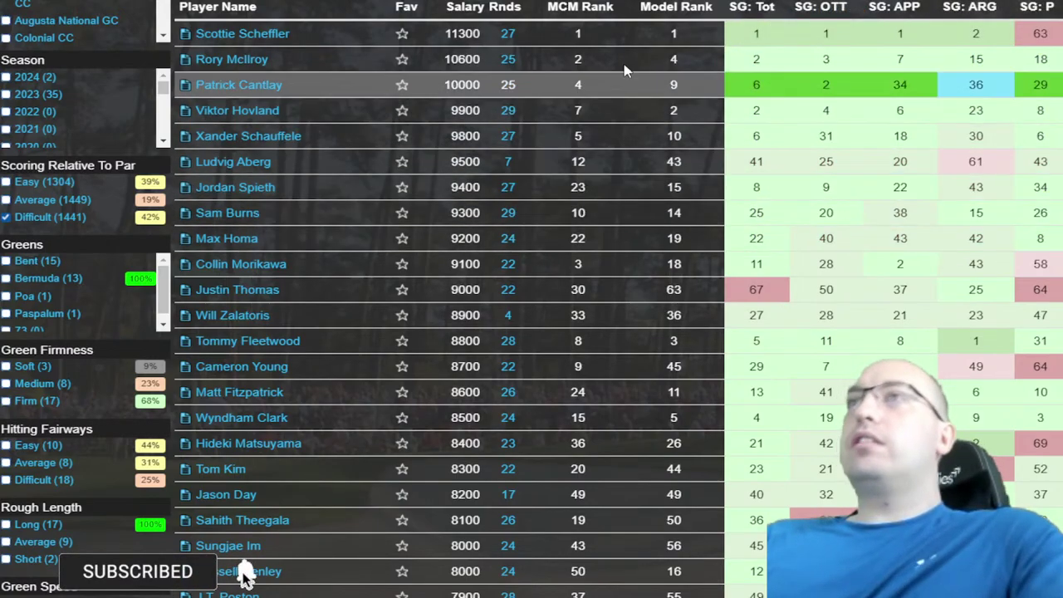
pyautogui.click(764, 7)
pyautogui.scroll(1, 501, 152)
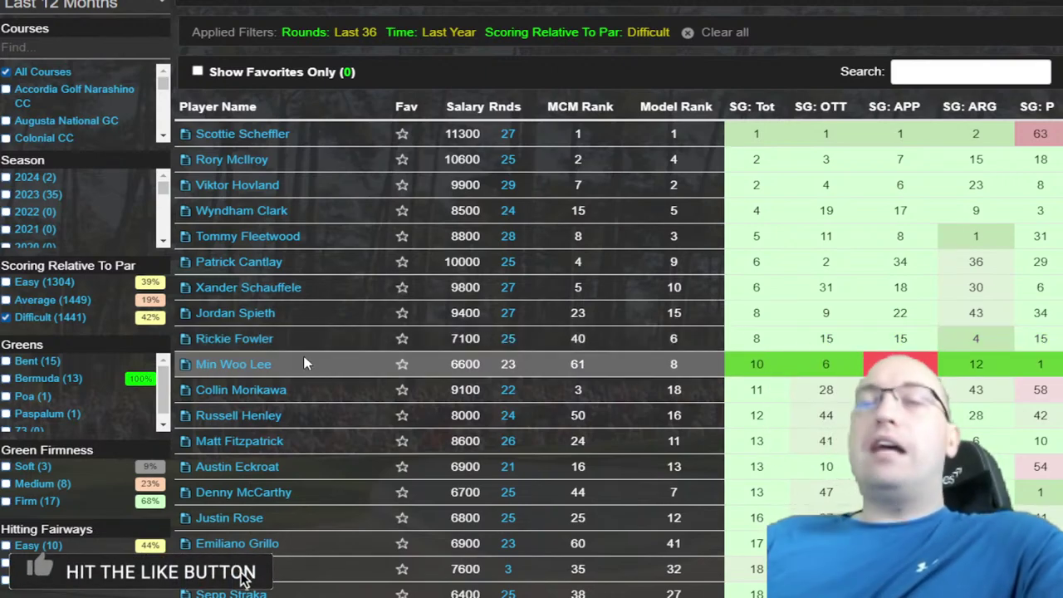
# Step: Reverse the SG: Tot sort to list the weakest players in Difficult scoring conditions first and review them
pyautogui.click(767, 106)
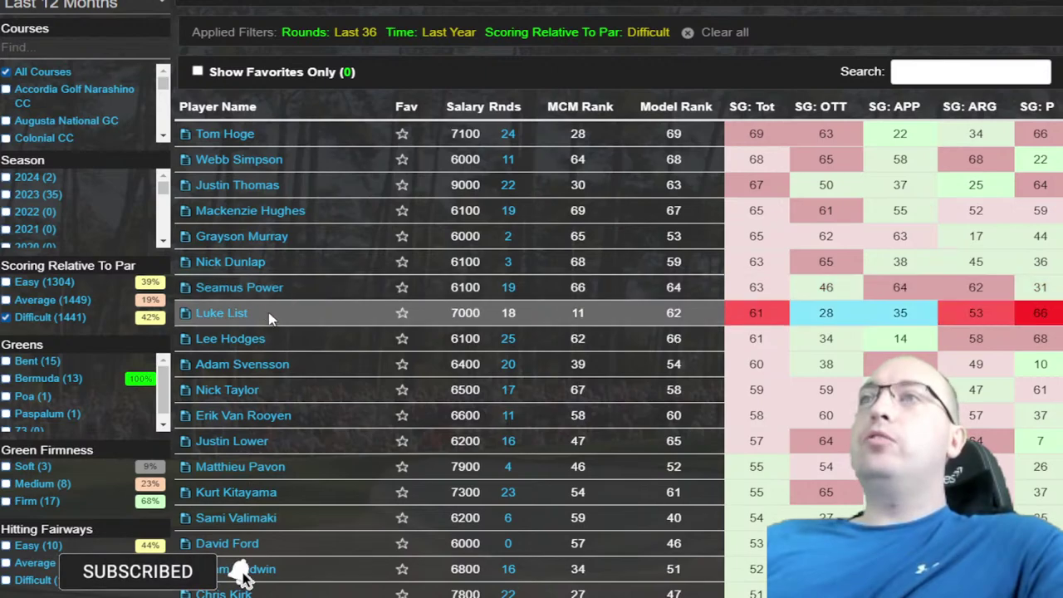
pyautogui.scroll(-1, 292, 374)
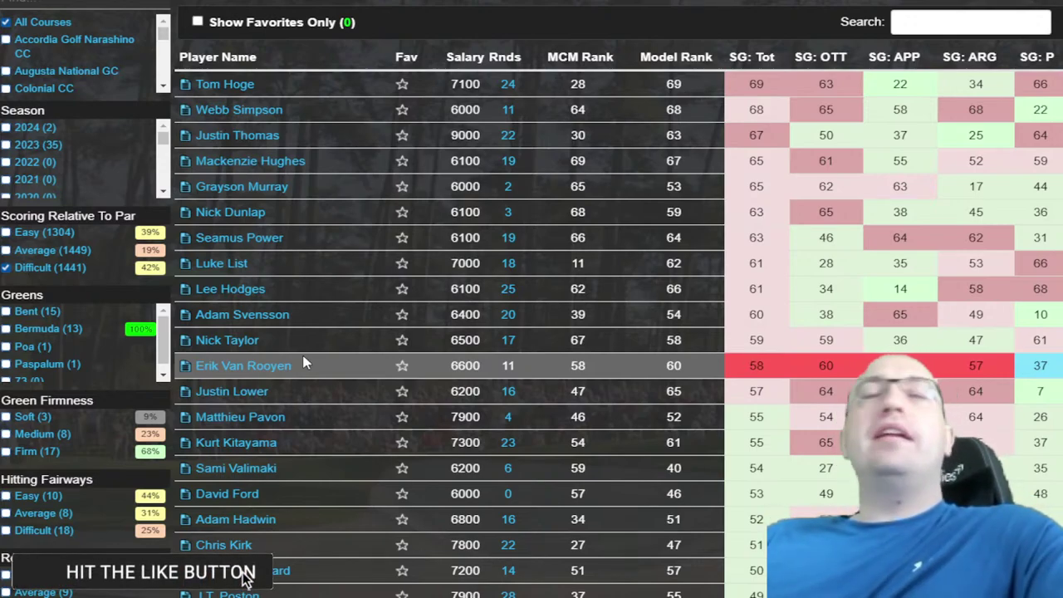
pyautogui.scroll(5, 531, 299)
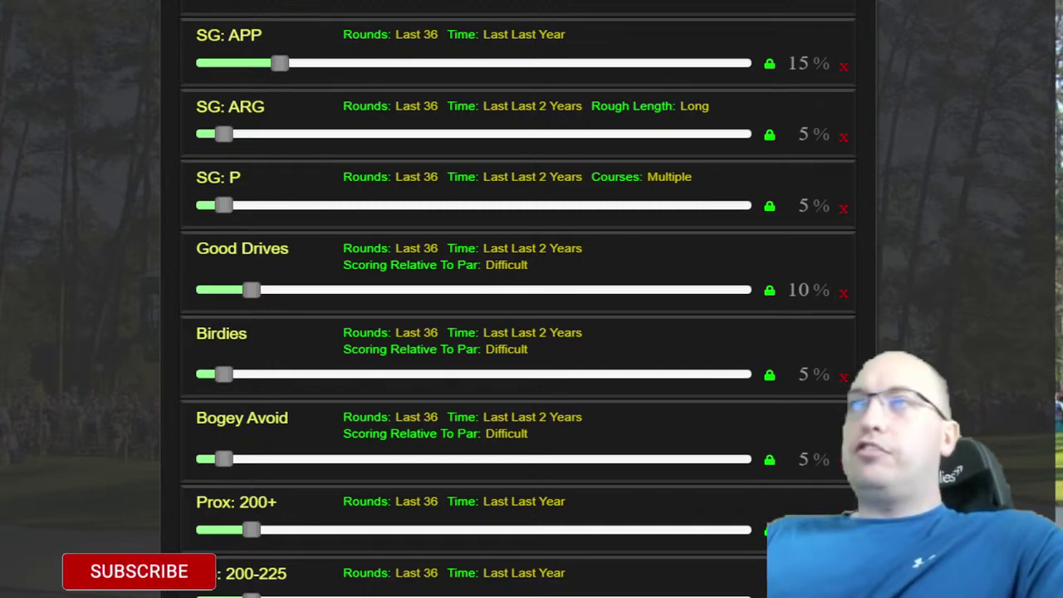
# Step: Highlight the SG: APP entry of the model with its rounds and time filters
pyautogui.moveTo(810, 6); pyautogui.dragTo(752, 38)
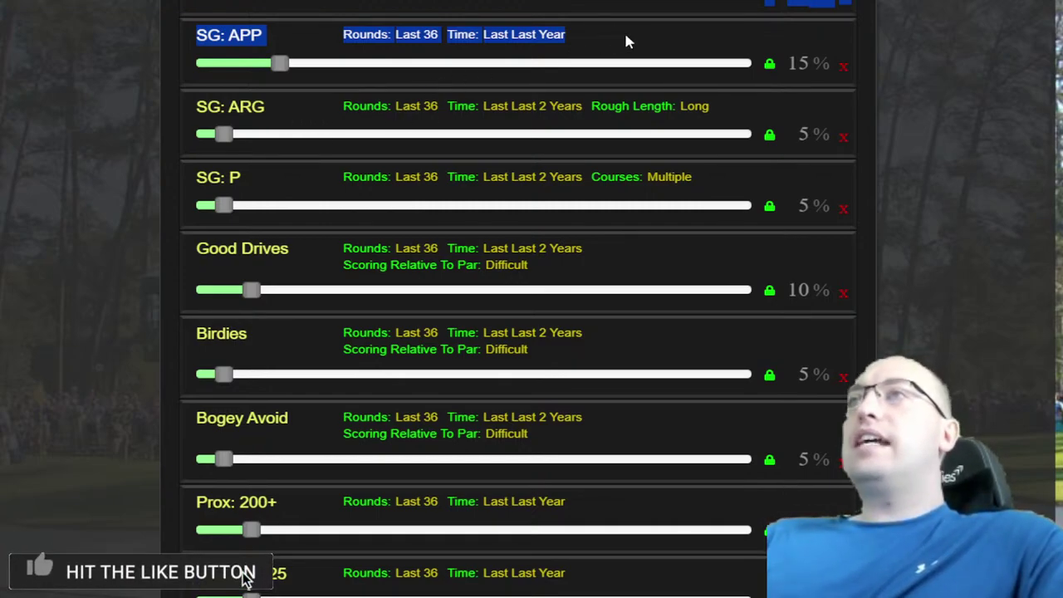
pyautogui.click(394, 54)
pyautogui.moveTo(193, 47); pyautogui.dragTo(805, 3)
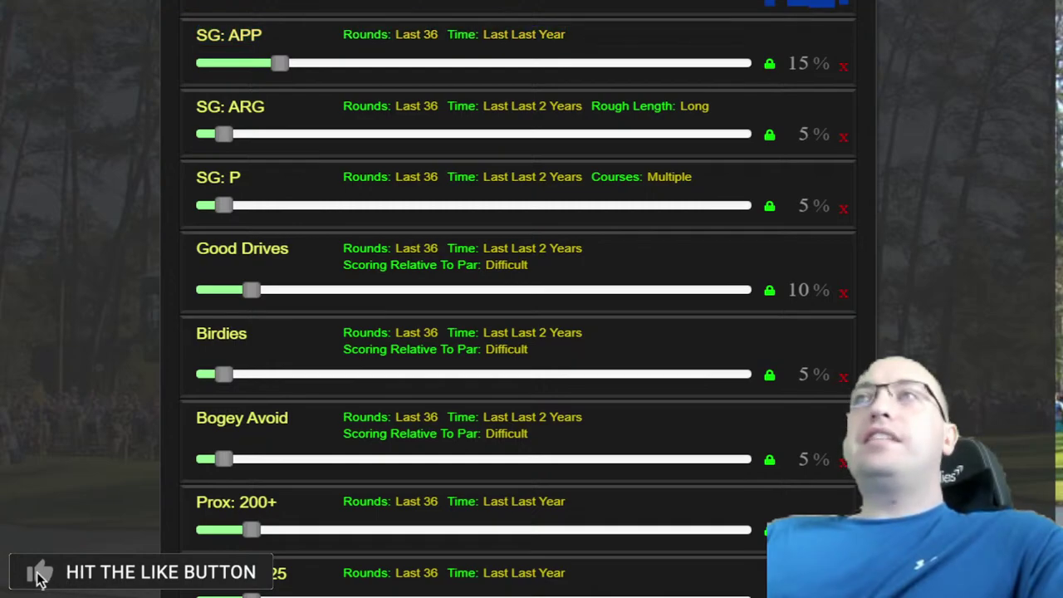
pyautogui.moveTo(192, 35); pyautogui.dragTo(590, 35)
pyautogui.click(590, 36)
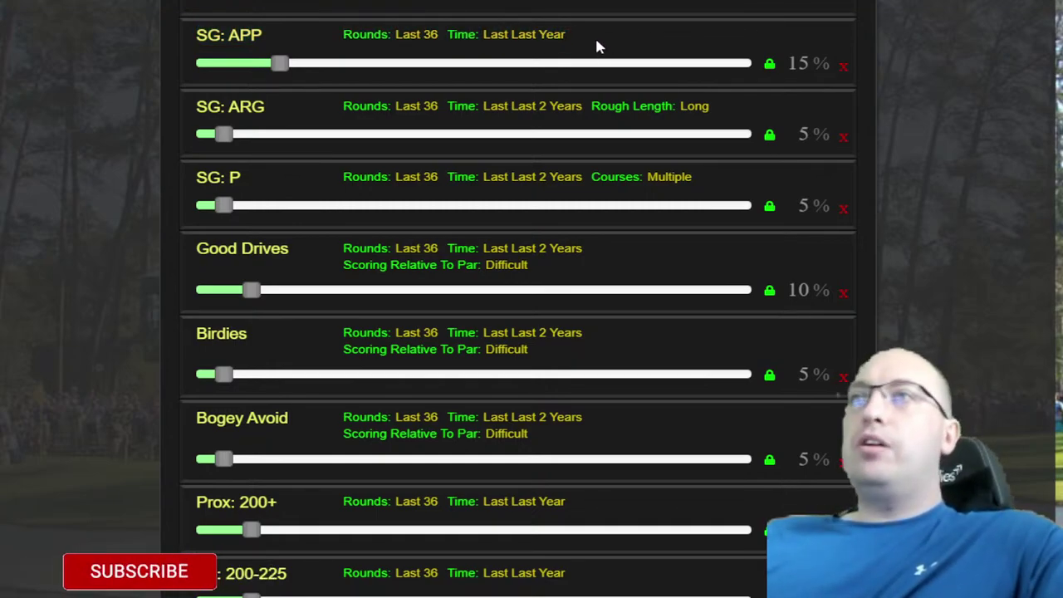
# Step: Highlight the SG: ARG entry of the model, including its Rough Length: Long filter
pyautogui.moveTo(193, 108); pyautogui.dragTo(675, 106)
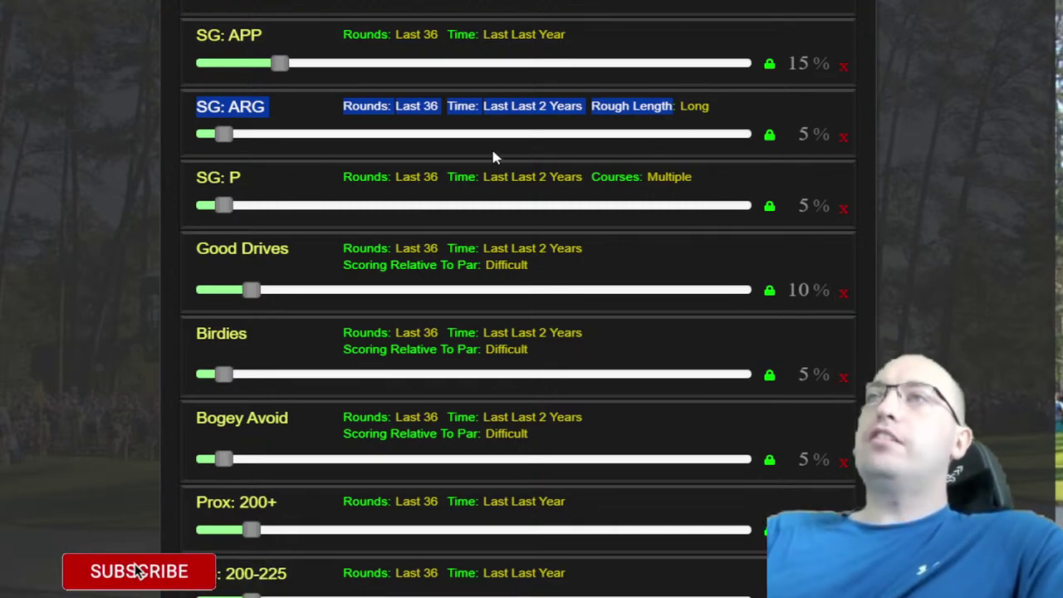
pyautogui.moveTo(590, 107); pyautogui.dragTo(721, 114)
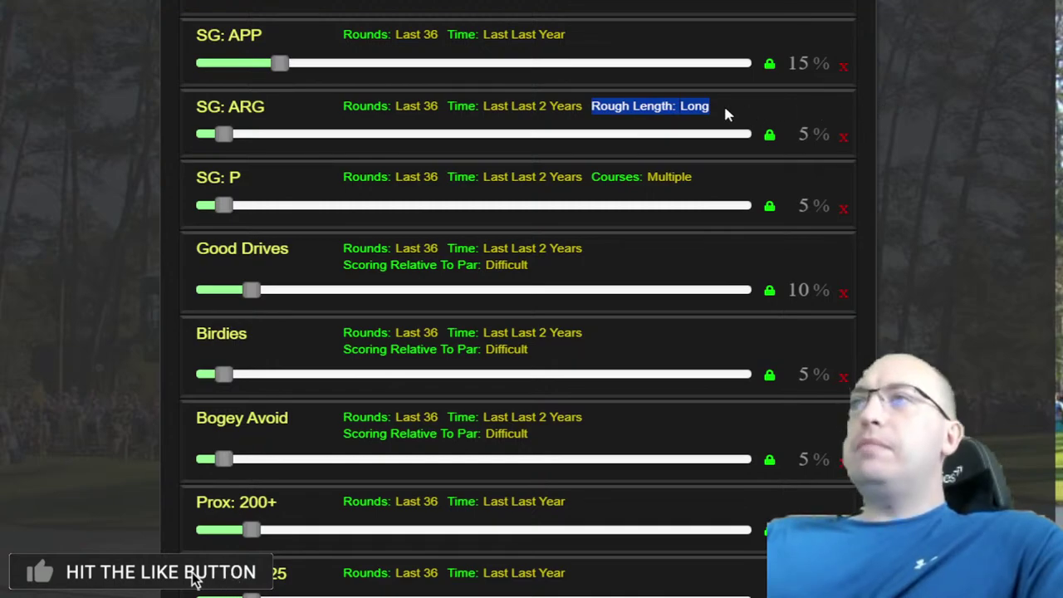
pyautogui.moveTo(197, 106); pyautogui.dragTo(370, 113)
pyautogui.moveTo(592, 106); pyautogui.dragTo(729, 121)
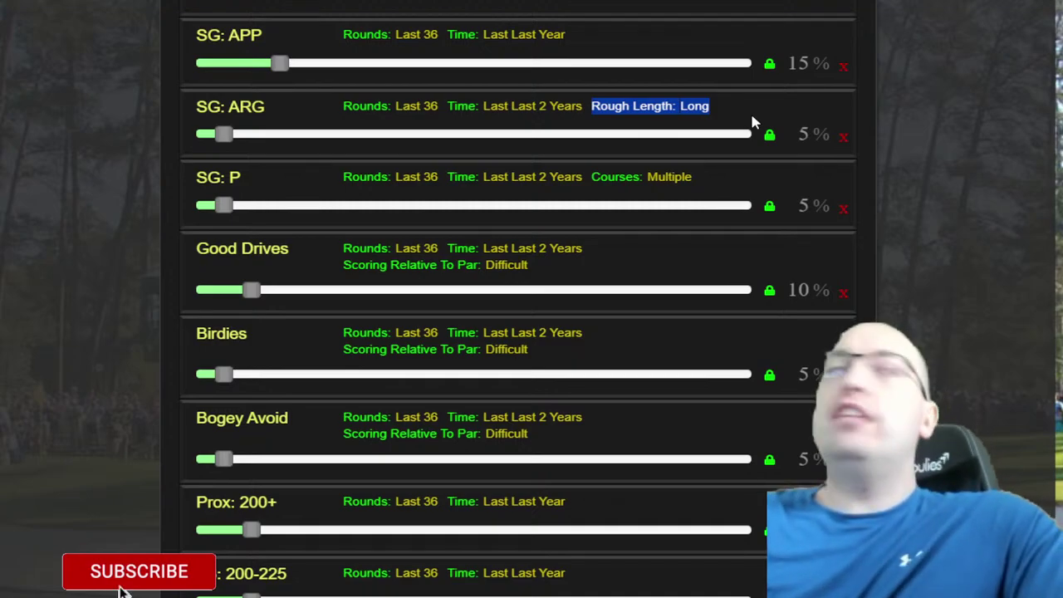
# Step: Highlight the SG: P entry of the model, including its two-year time span and Courses: Multiple filter
pyautogui.moveTo(570, 152); pyautogui.dragTo(721, 176)
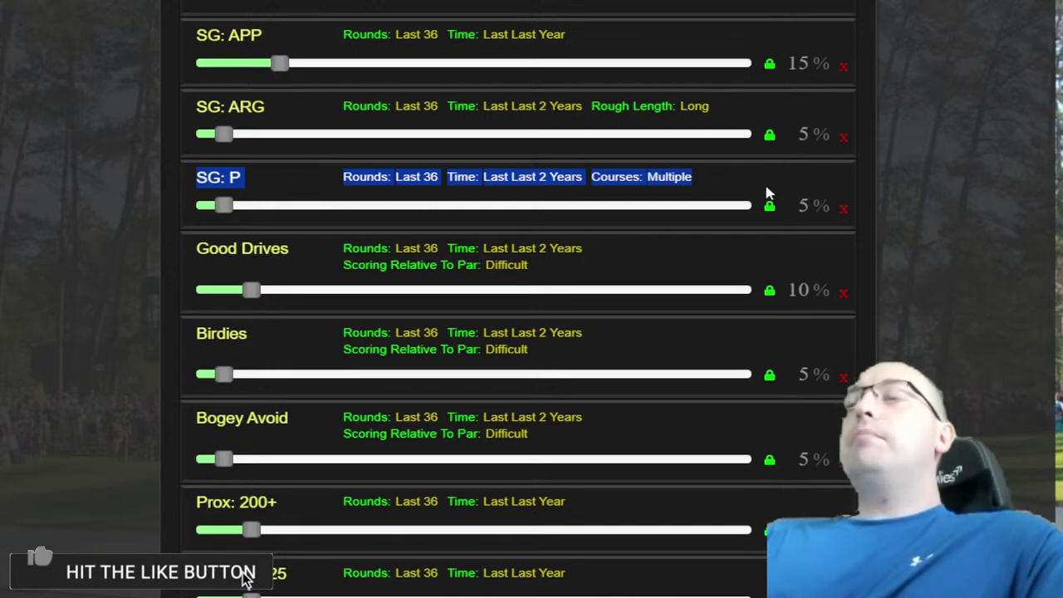
pyautogui.click(669, 183)
pyautogui.moveTo(207, 177); pyautogui.dragTo(718, 177)
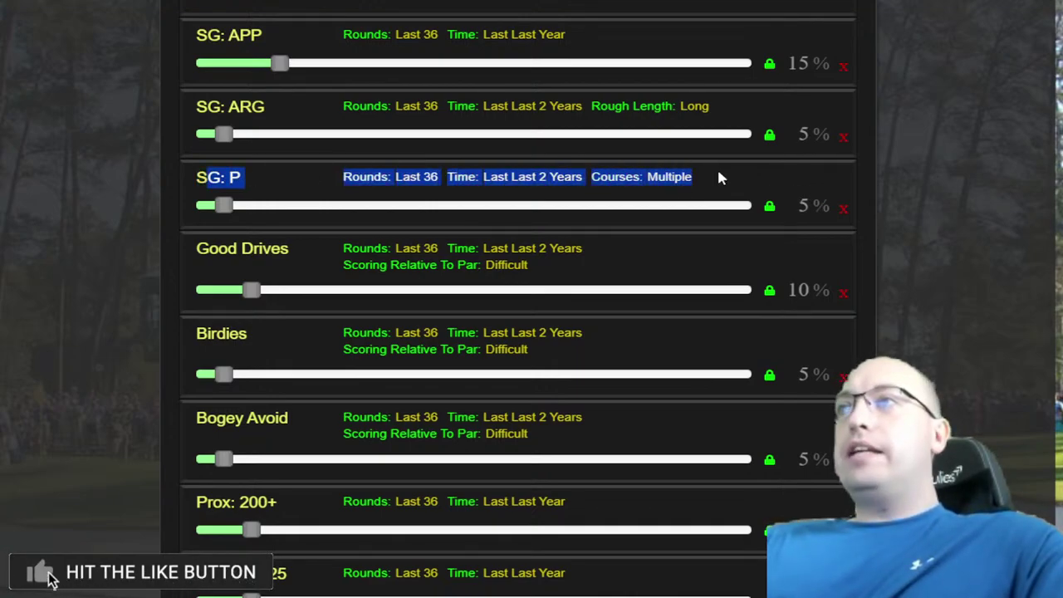
pyautogui.moveTo(490, 176); pyautogui.dragTo(570, 183)
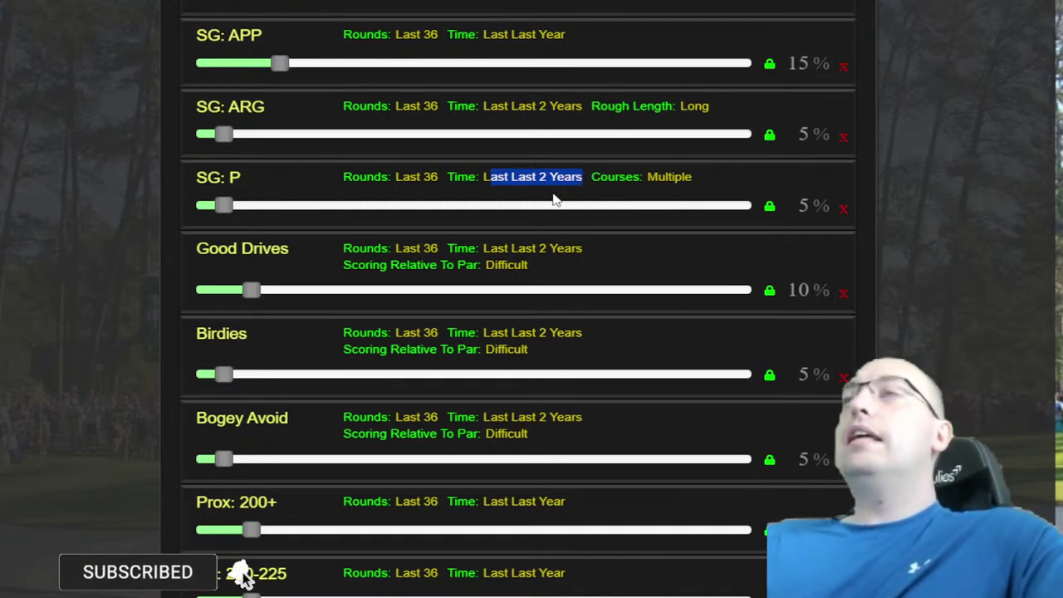
pyautogui.click(486, 181)
pyautogui.moveTo(456, 176); pyautogui.dragTo(586, 176)
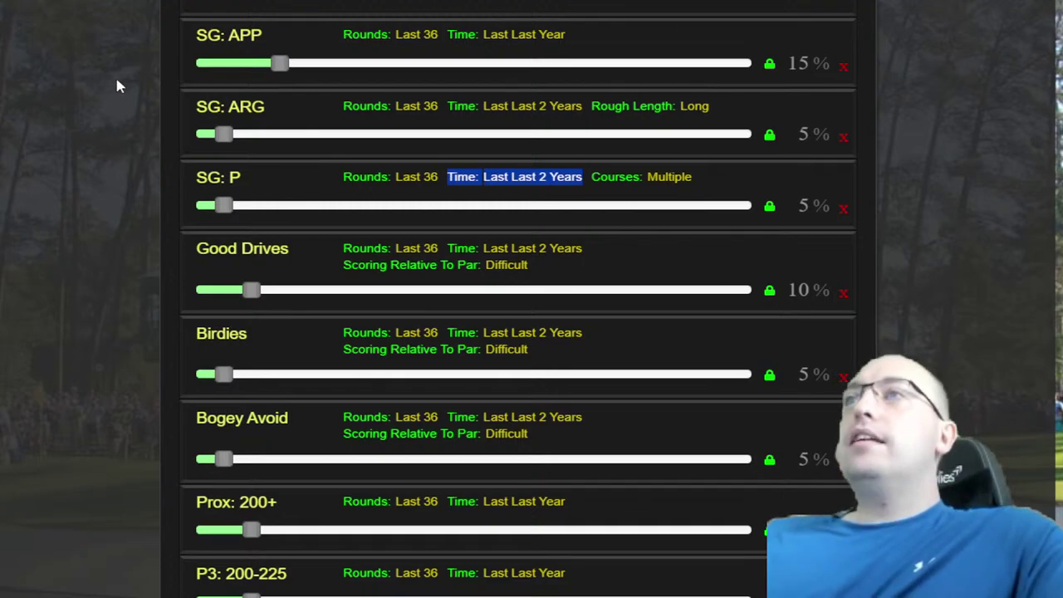
pyautogui.moveTo(600, 177); pyautogui.dragTo(758, 187)
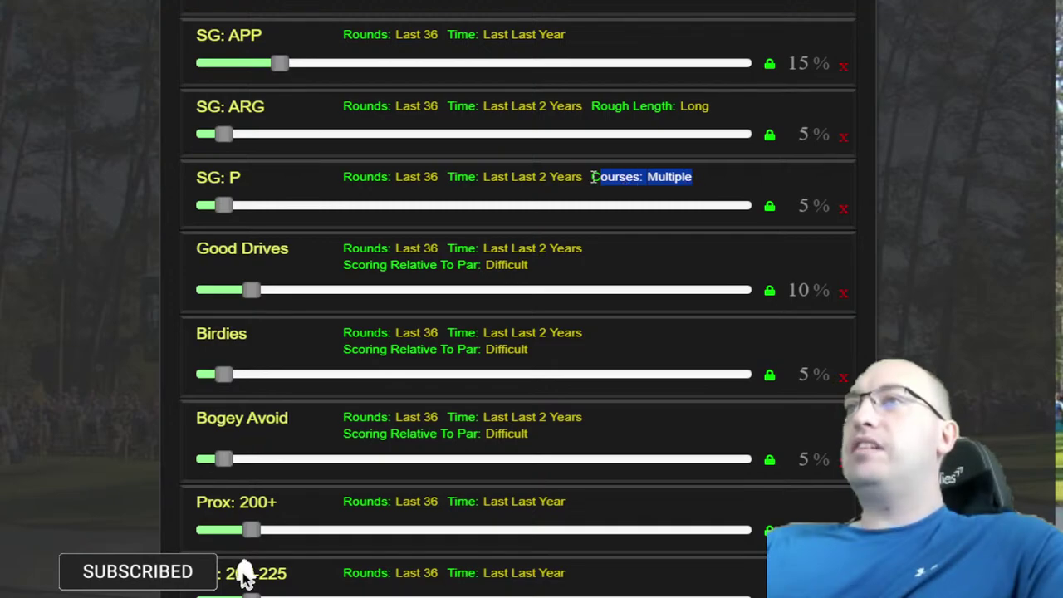
# Step: Highlight the Good Drives entry of the model and its Scoring Relative To Par: Difficult filter
pyautogui.scroll(-2, 455, 166)
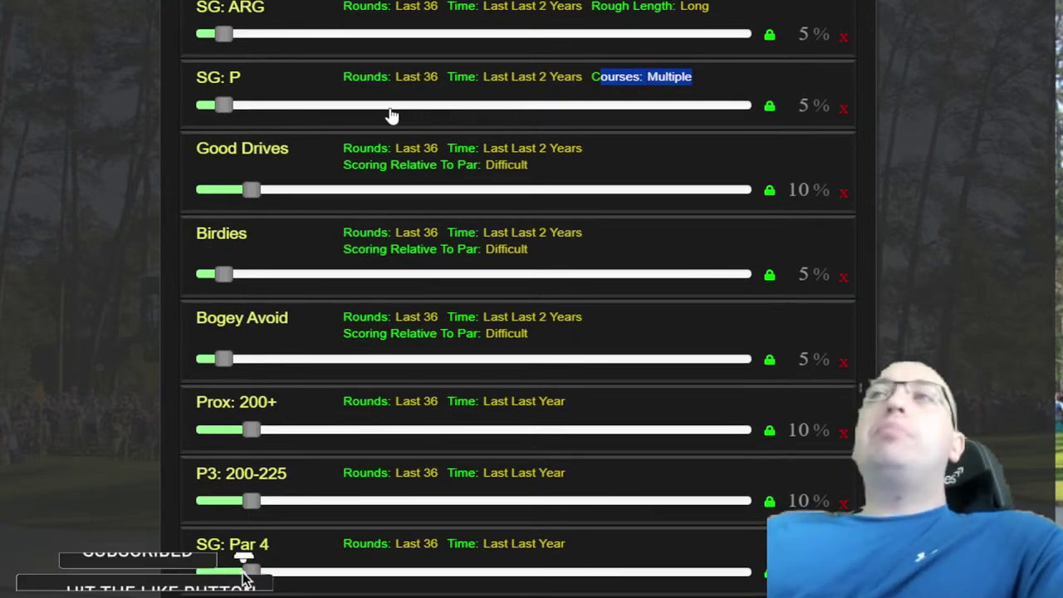
pyautogui.click(347, 163)
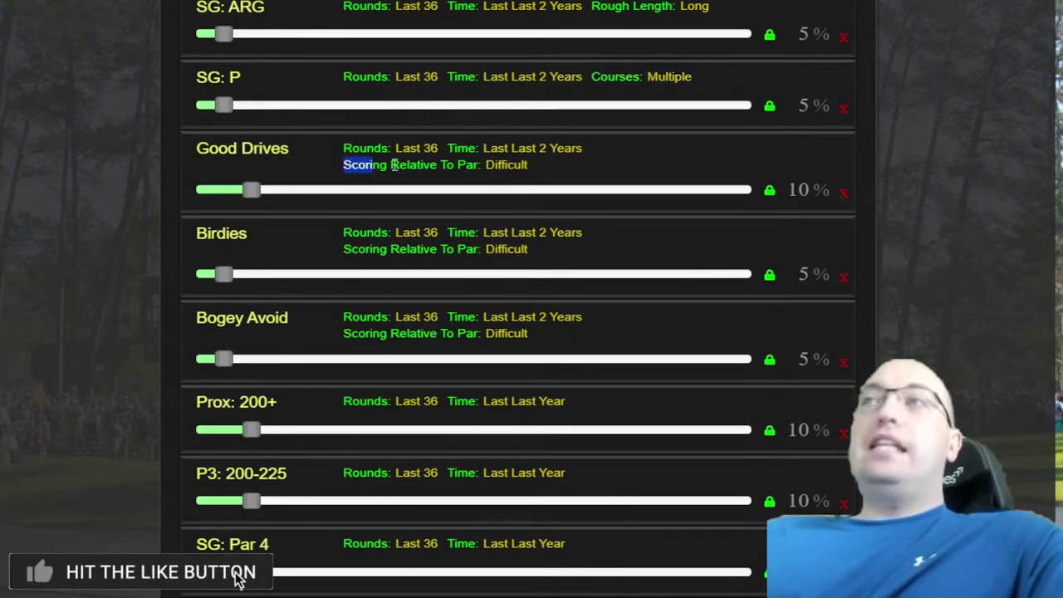
pyautogui.keyDown('shift'); pyautogui.click(580, 168); pyautogui.keyUp('shift')
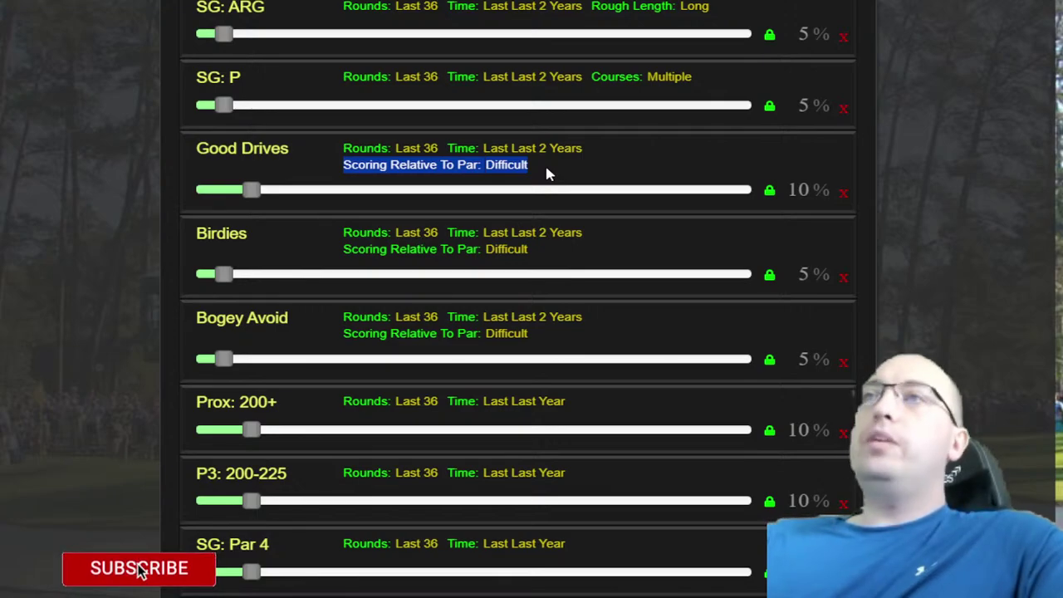
pyautogui.moveTo(186, 152); pyautogui.dragTo(308, 151)
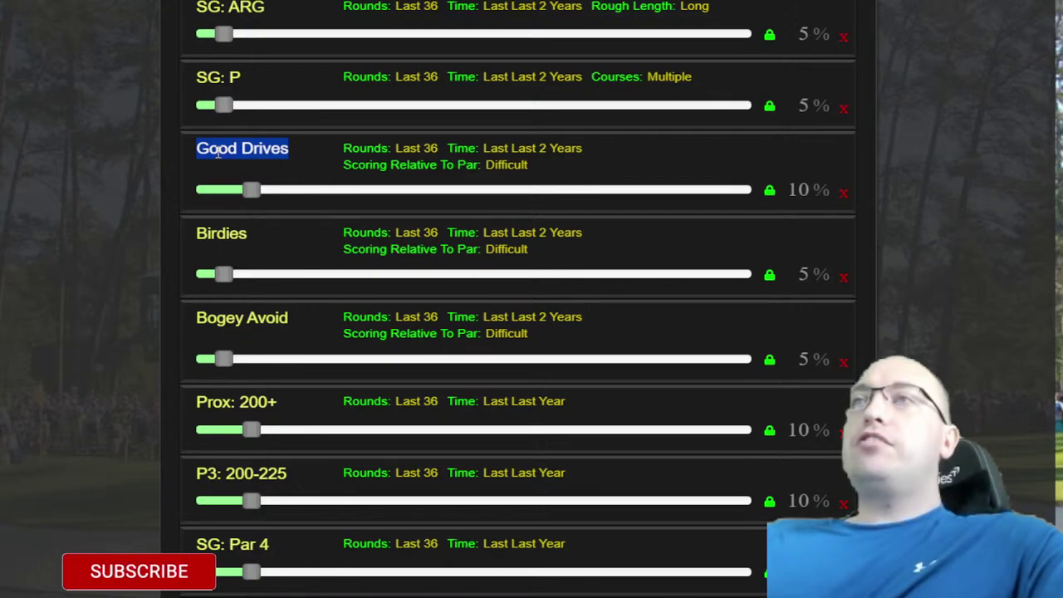
pyautogui.moveTo(268, 162); pyautogui.dragTo(559, 169)
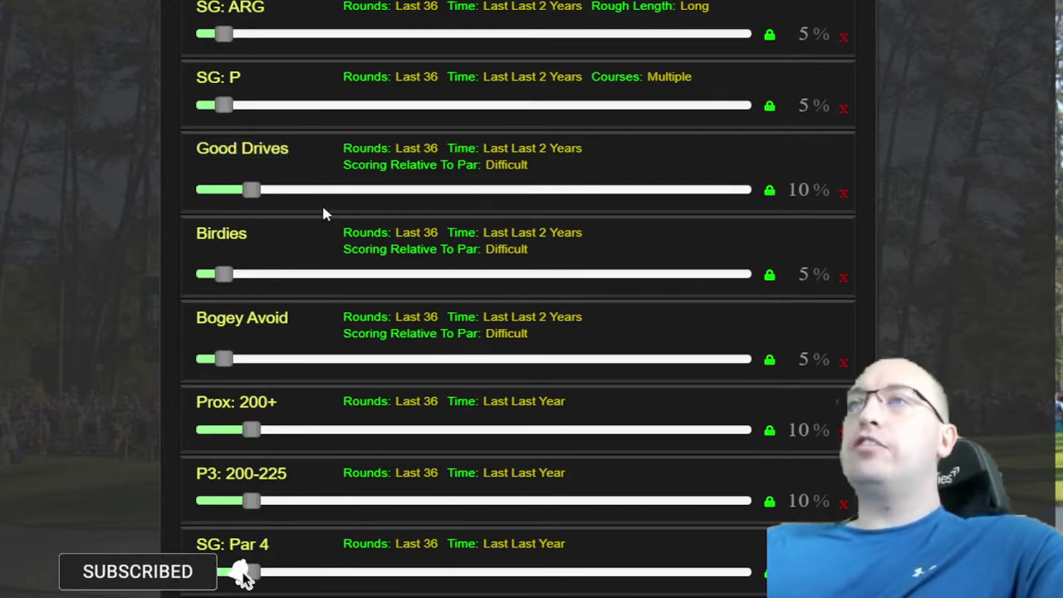
# Step: Highlight the Birdies and Bogey Avoid entries of the model with their round, time and scoring filters
pyautogui.moveTo(205, 235); pyautogui.dragTo(582, 230)
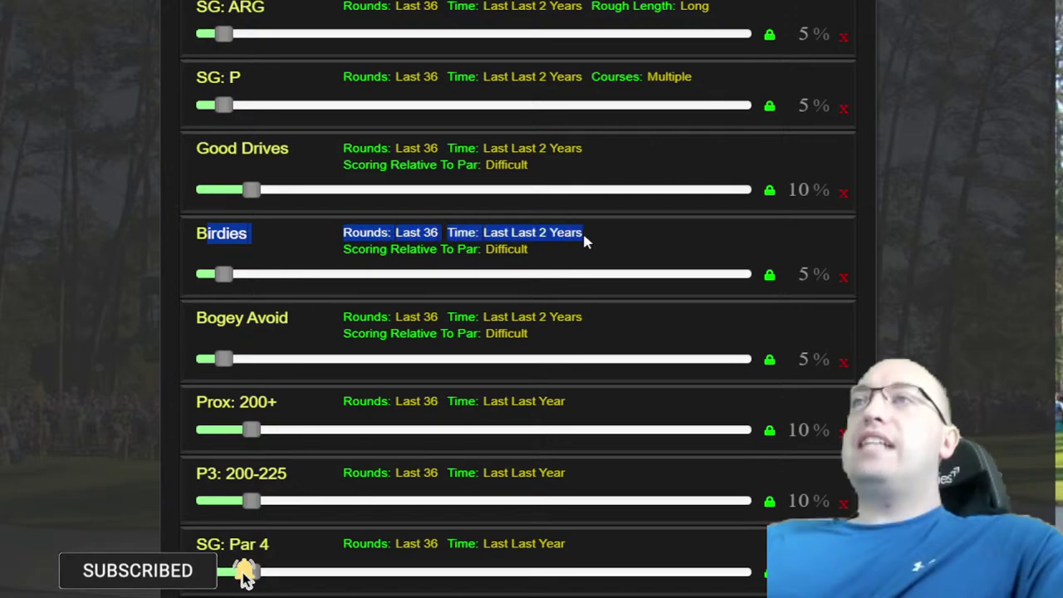
pyautogui.moveTo(198, 317); pyautogui.dragTo(554, 334)
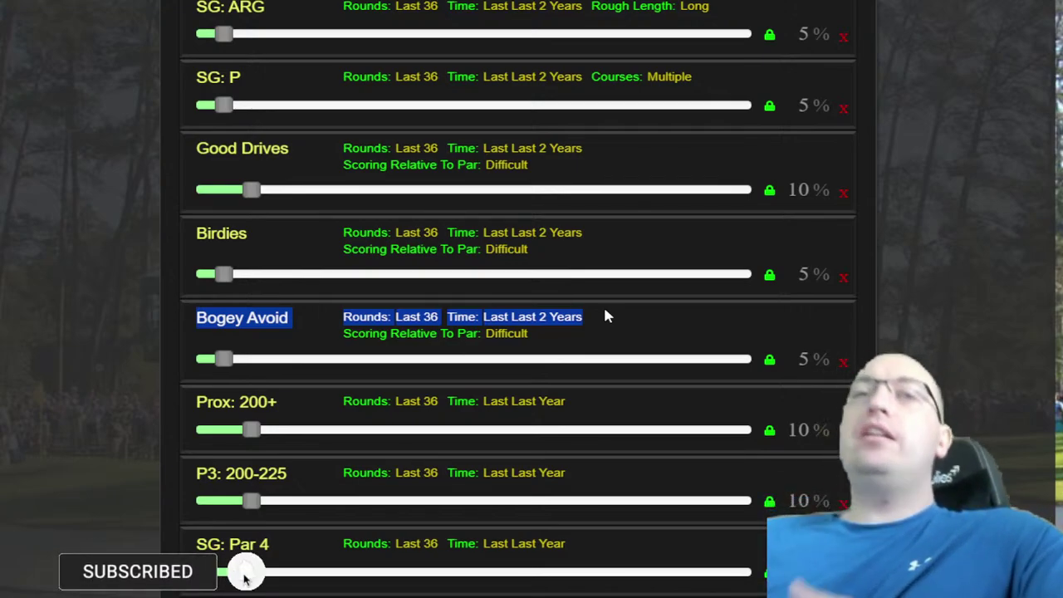
pyautogui.moveTo(190, 235); pyautogui.dragTo(863, 330)
pyautogui.moveTo(569, 317); pyautogui.dragTo(185, 240)
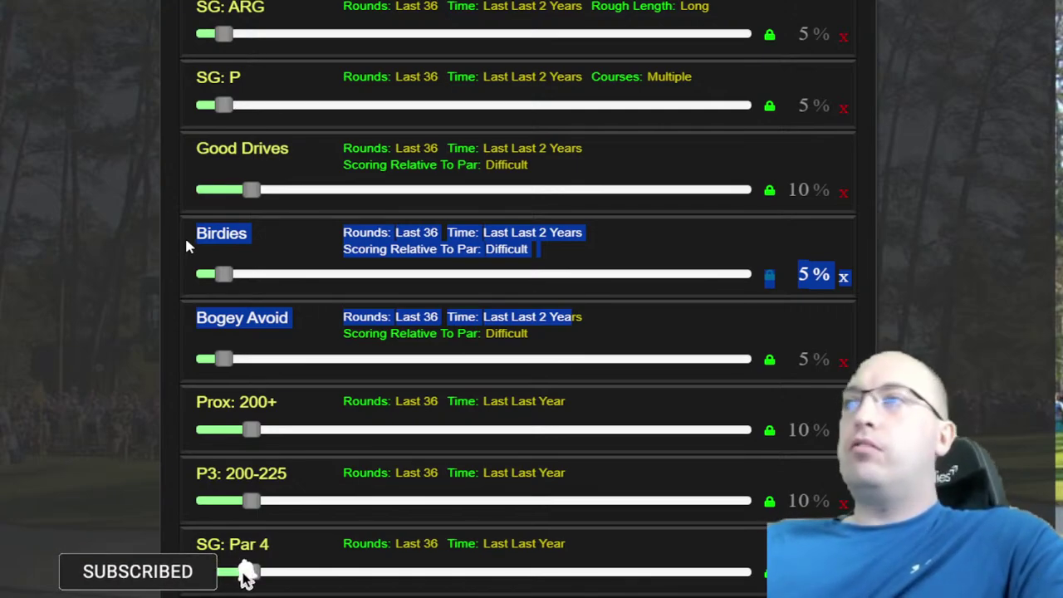
pyautogui.click(647, 238)
pyautogui.moveTo(191, 242); pyautogui.dragTo(690, 337)
pyautogui.click(676, 335)
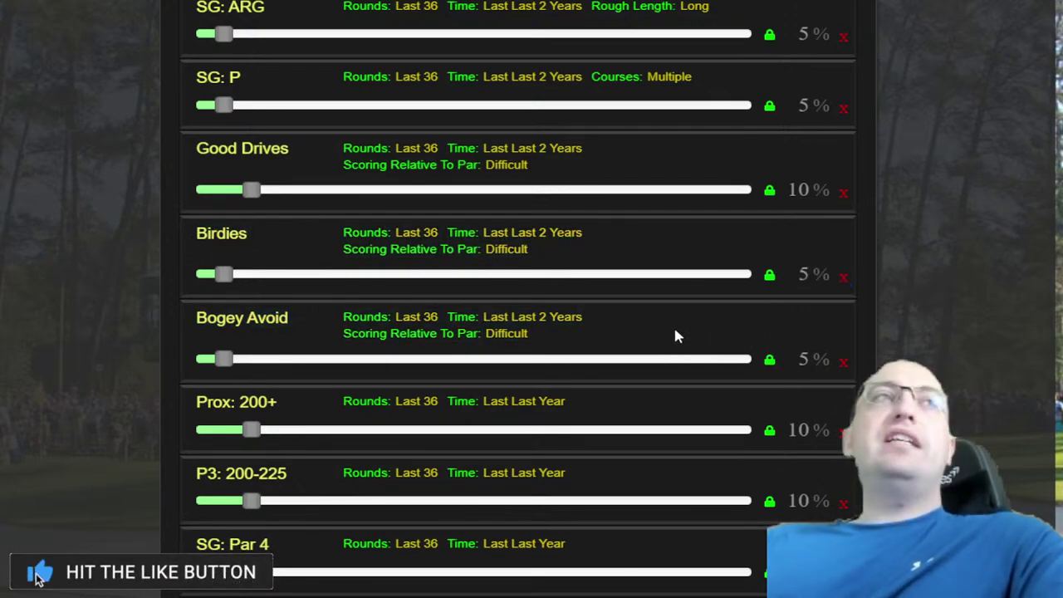
pyautogui.scroll(-1, 669, 324)
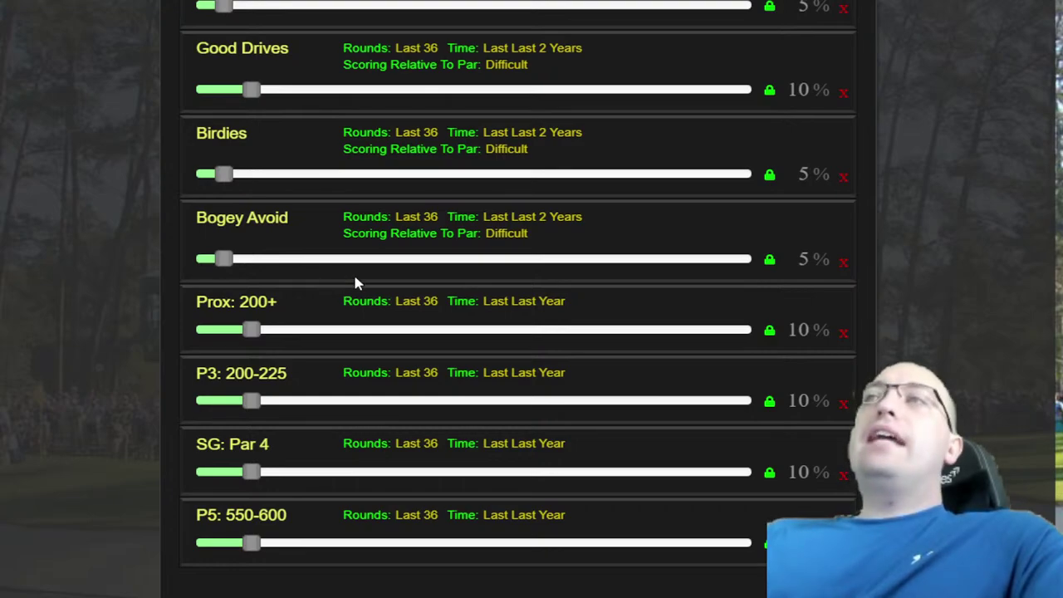
# Step: Highlight the Prox: 200+ entry of the model with its Last 36 rounds and Last Year filters
pyautogui.moveTo(191, 302); pyautogui.dragTo(634, 311)
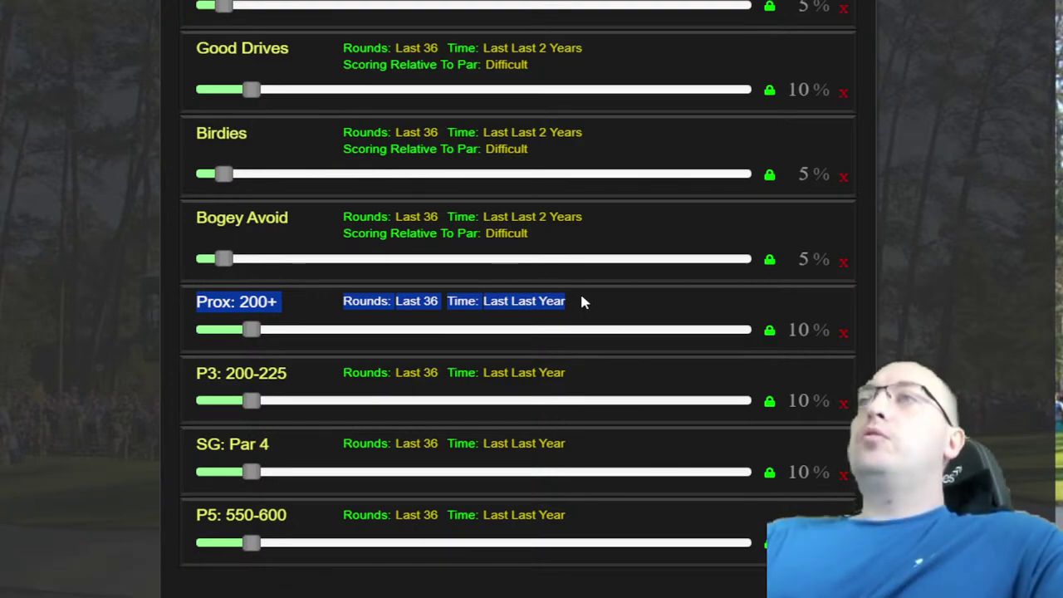
pyautogui.click(501, 302)
pyautogui.moveTo(194, 302); pyautogui.dragTo(587, 311)
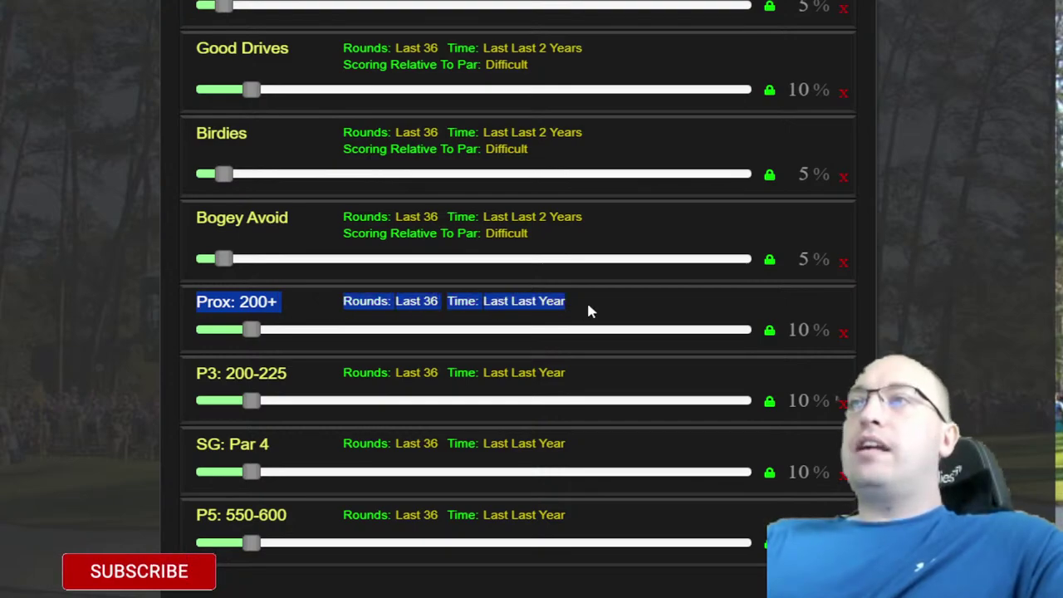
# Step: Highlight the P3: 200-225, SG: Par 4 and P5: 550-600 entries of the model one after another
pyautogui.moveTo(194, 372); pyautogui.dragTo(626, 381)
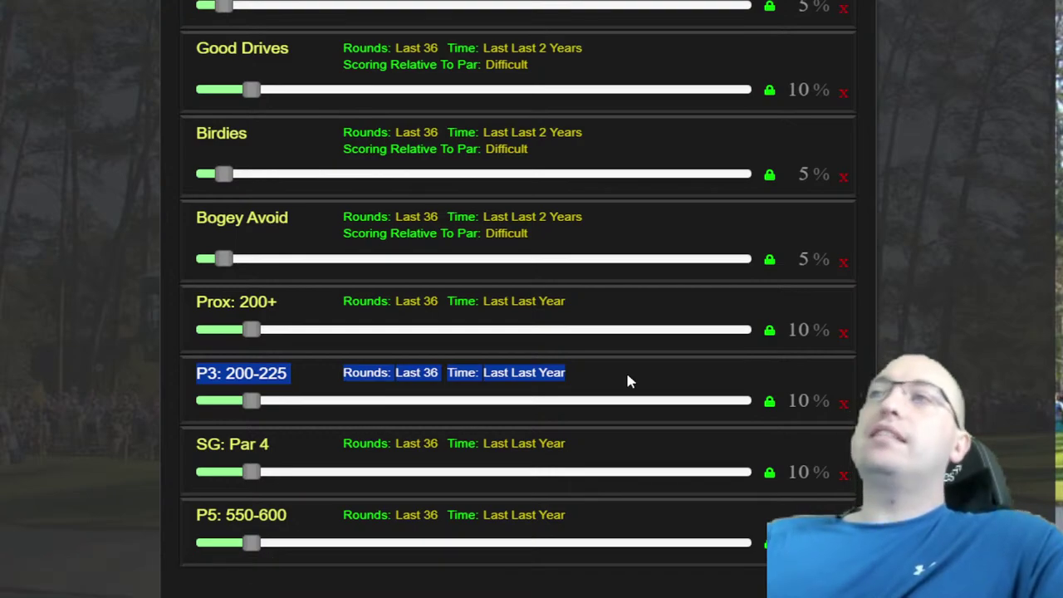
pyautogui.tripleClick(586, 451)
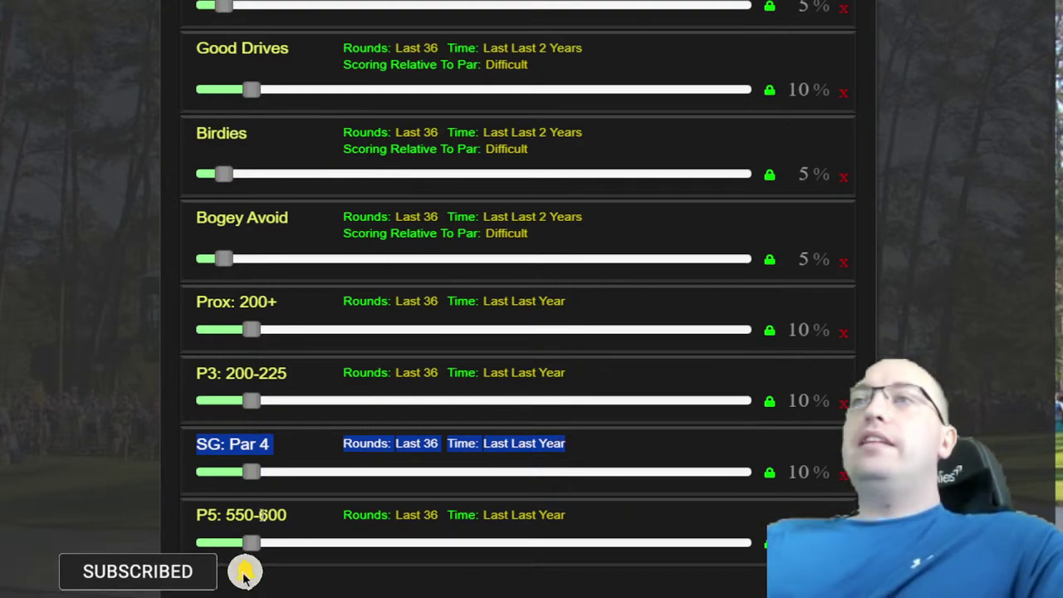
pyautogui.moveTo(207, 515); pyautogui.dragTo(626, 516)
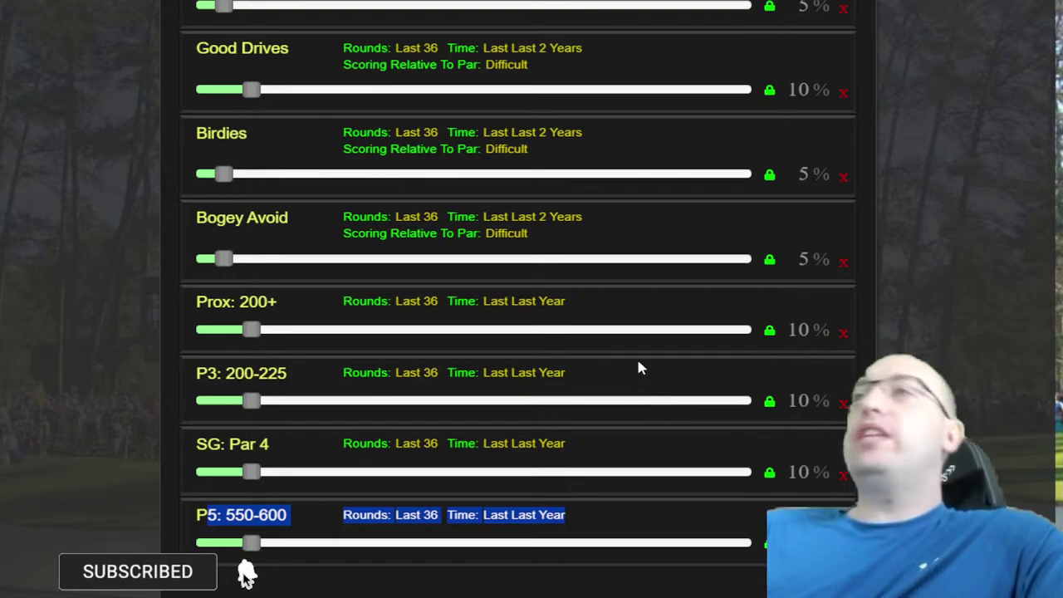
# Step: Highlight the SG: OTT stat name and the Good Drives entry with its round, time and scoring filters
pyautogui.scroll(3, 245, 280)
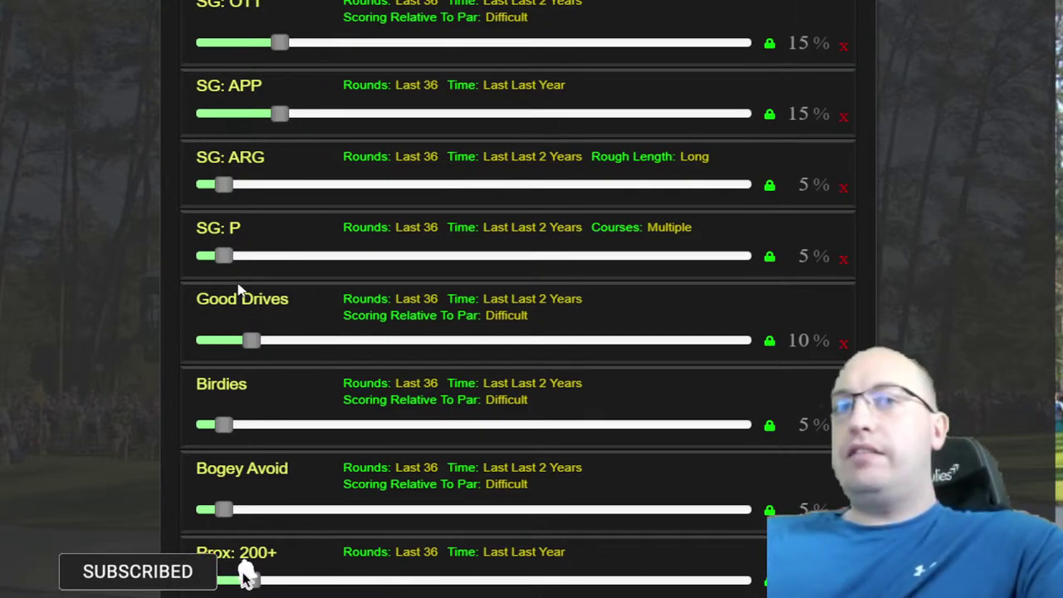
pyautogui.moveTo(352, 41); pyautogui.dragTo(199, 2)
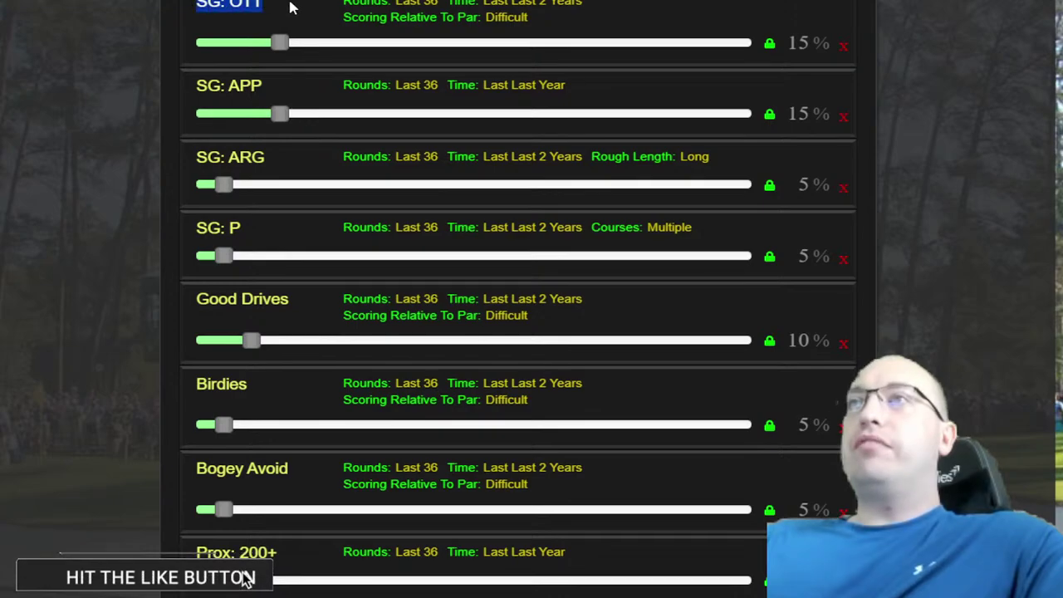
pyautogui.moveTo(196, 297); pyautogui.dragTo(577, 328)
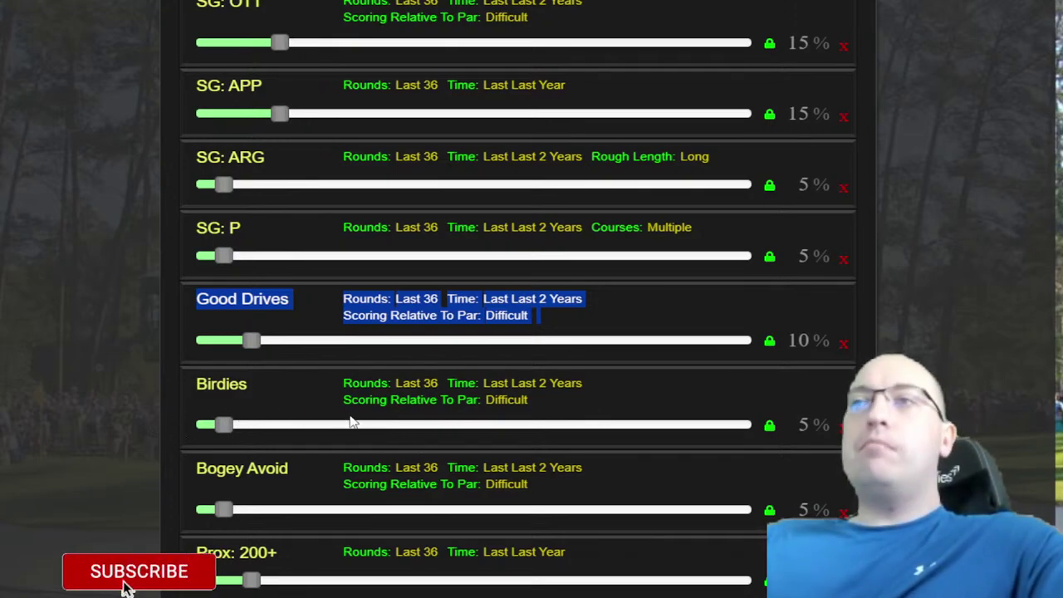
pyautogui.scroll(-3, 351, 421)
pyautogui.scroll(3, 413, 367)
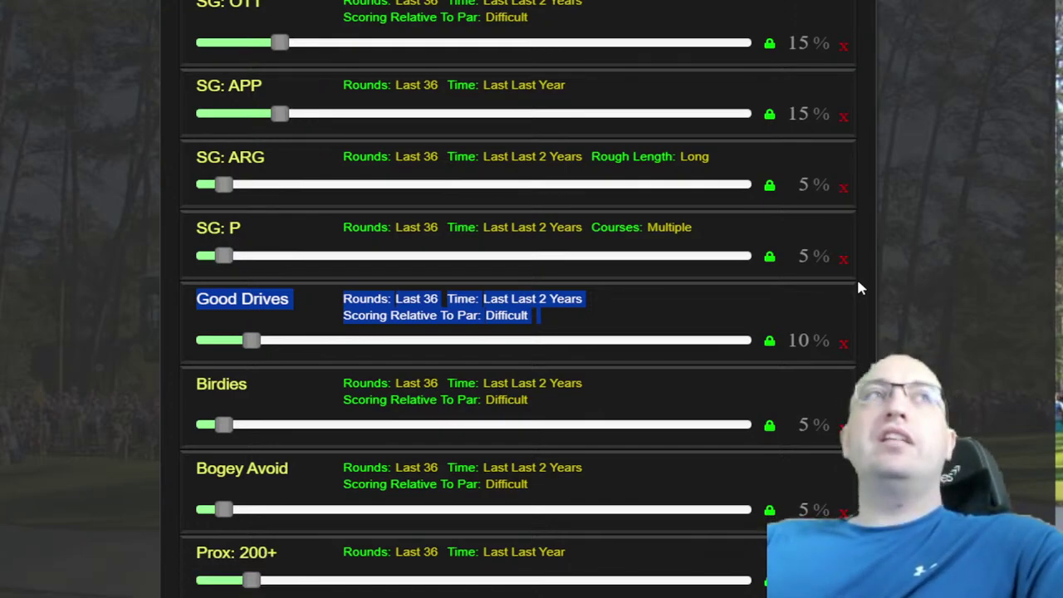
# Step: Highlight the SG: OTT and SG: APP entries together, followed by the Good Drives and Prox: 200+ entries
pyautogui.moveTo(465, 3); pyautogui.dragTo(674, 92)
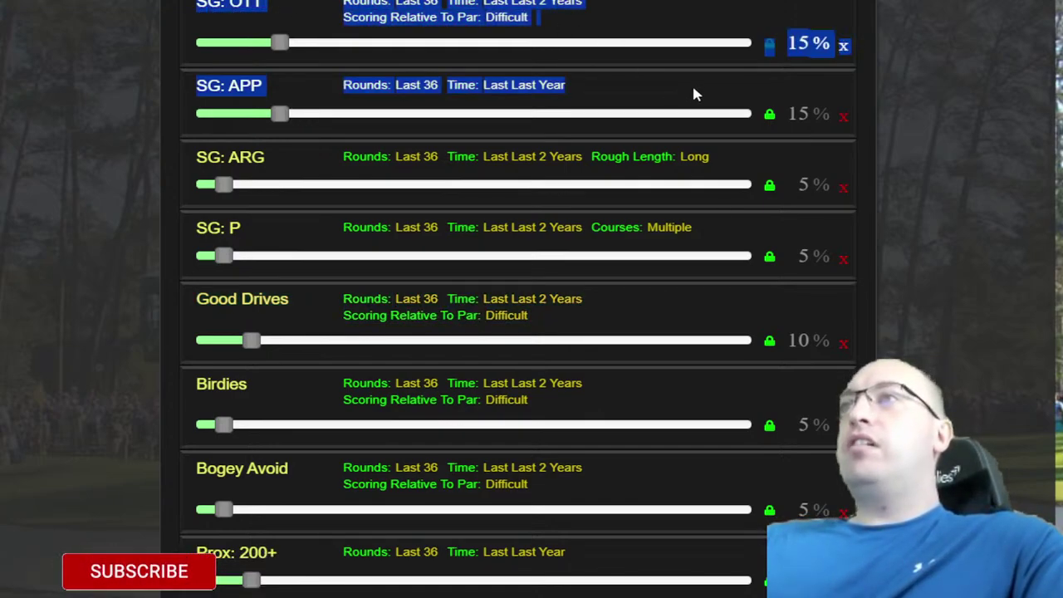
pyautogui.moveTo(184, 299); pyautogui.dragTo(587, 347)
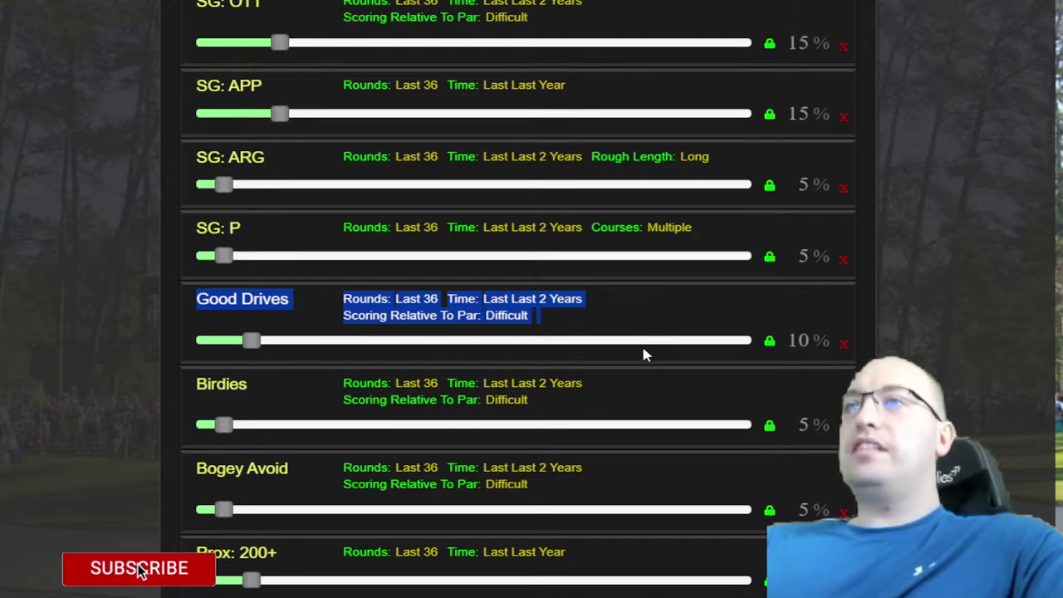
pyautogui.moveTo(187, 549); pyautogui.dragTo(592, 558)
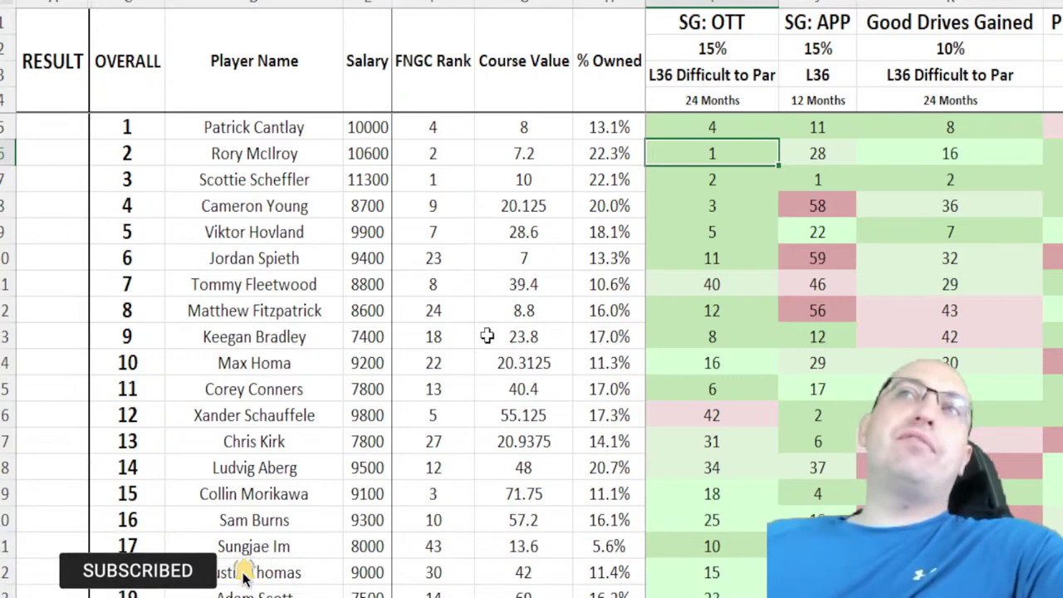
# Step: Switch to the Excel player rankings and go through the players ranked 4 to 10 overall
pyautogui.moveTo(142, 214); pyautogui.dragTo(573, 232)
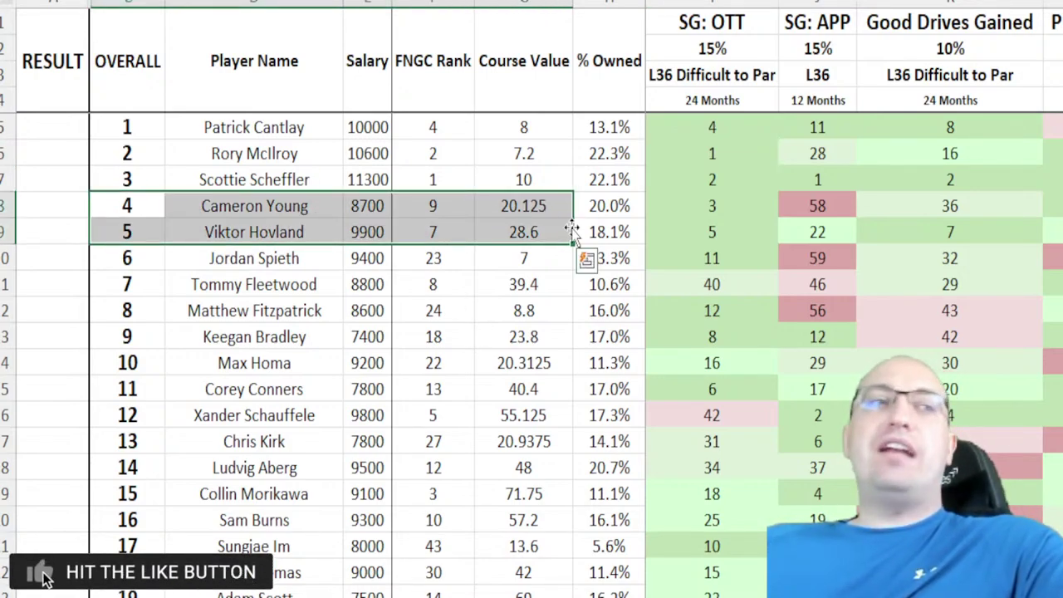
pyautogui.click(237, 259)
pyautogui.click(271, 283)
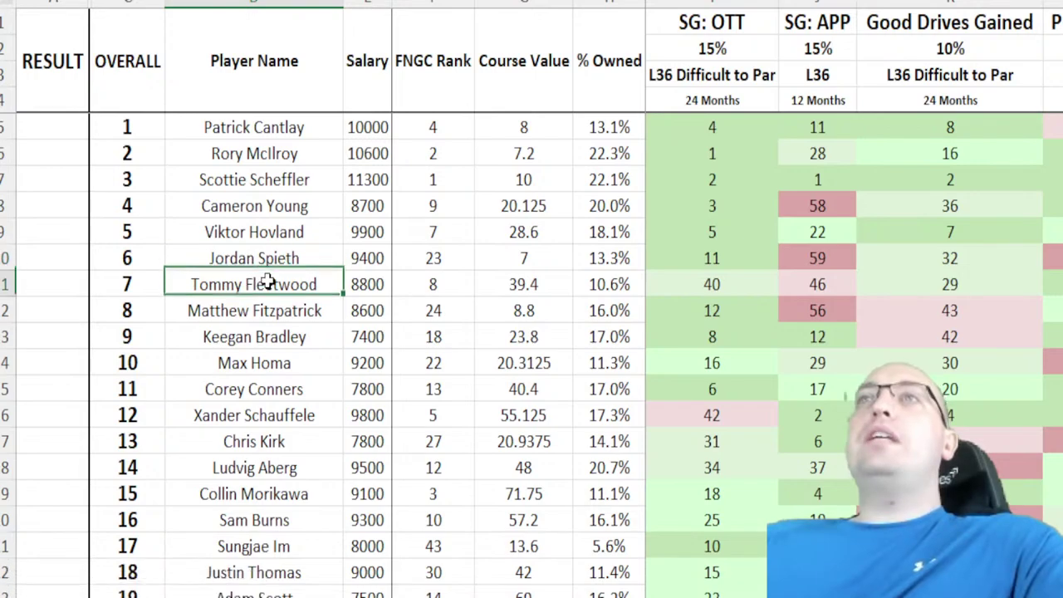
pyautogui.click(284, 309)
pyautogui.click(284, 336)
pyautogui.click(279, 365)
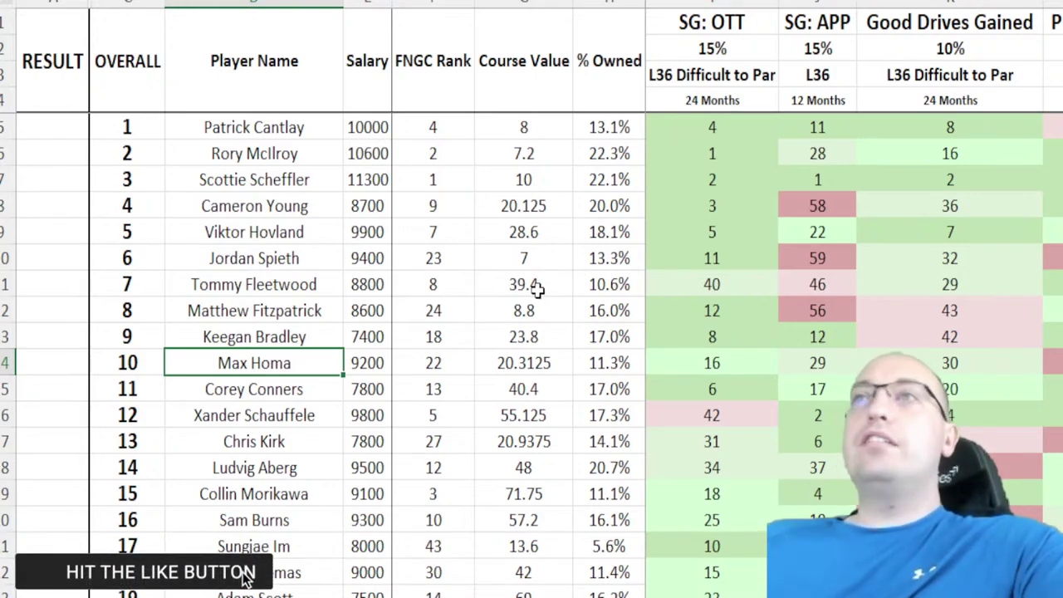
# Step: Select in turn the top ten players' Course Value cells and the whole FNGC Rank and SG: OTT columns
pyautogui.moveTo(535, 149); pyautogui.dragTo(541, 371)
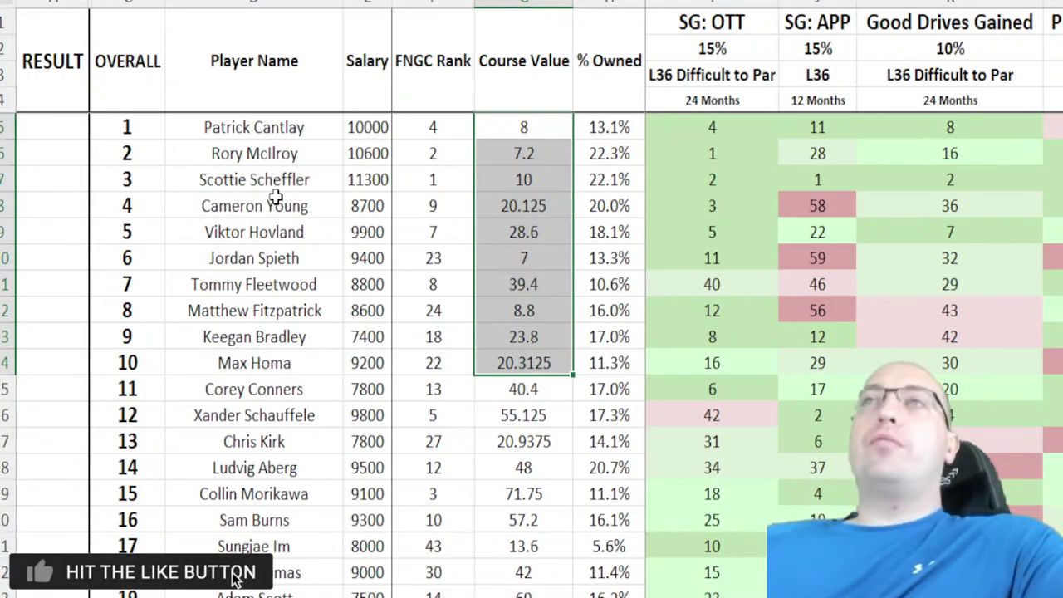
pyautogui.click(441, 4)
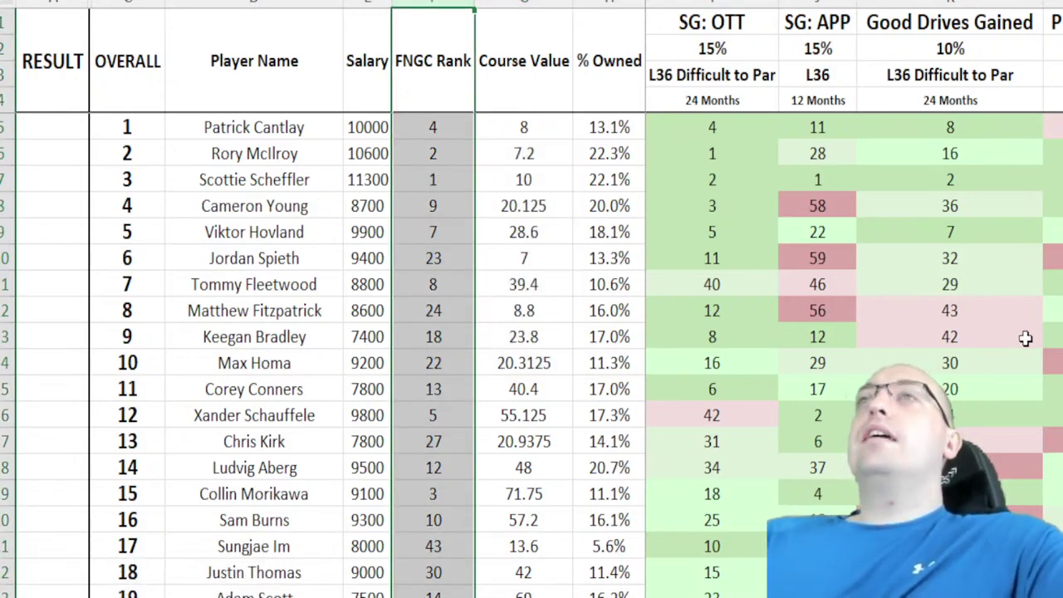
pyautogui.moveTo(777, 5); pyautogui.dragTo(731, 5)
pyautogui.click(712, 23)
pyautogui.hotkey('ctrl', 'space')
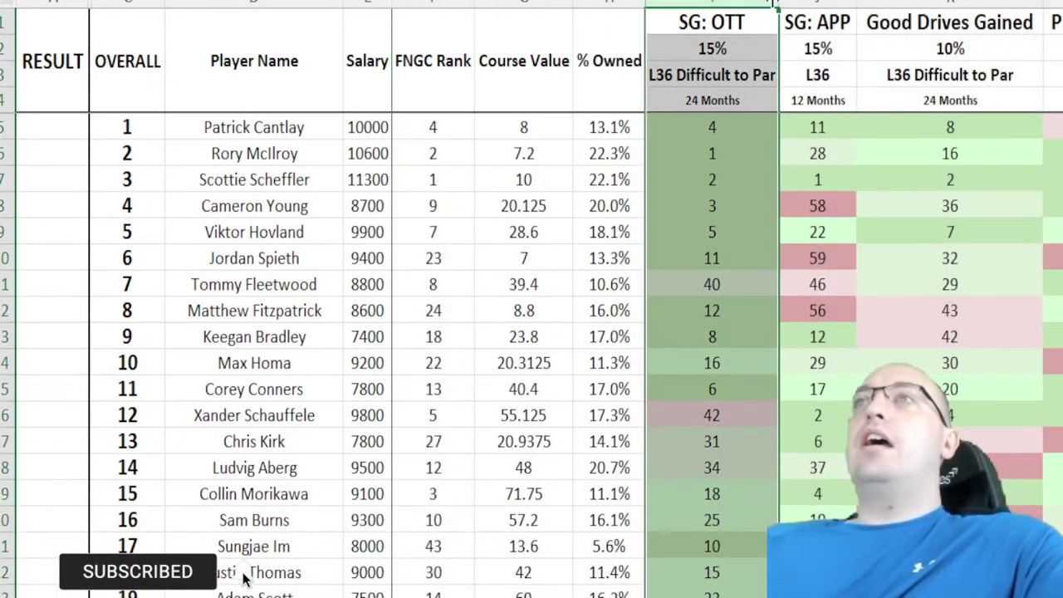
# Step: Select the FNGC Rank cells of the top fifteen players, followed by the Course Value column and its uppermost player cells
pyautogui.moveTo(467, 128); pyautogui.dragTo(454, 495)
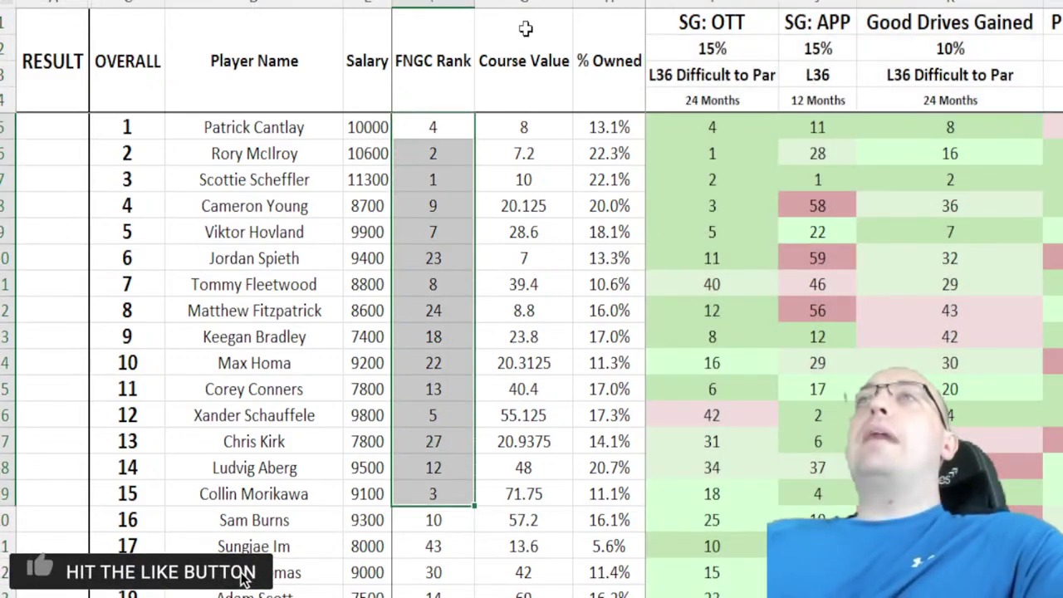
pyautogui.click(539, 7)
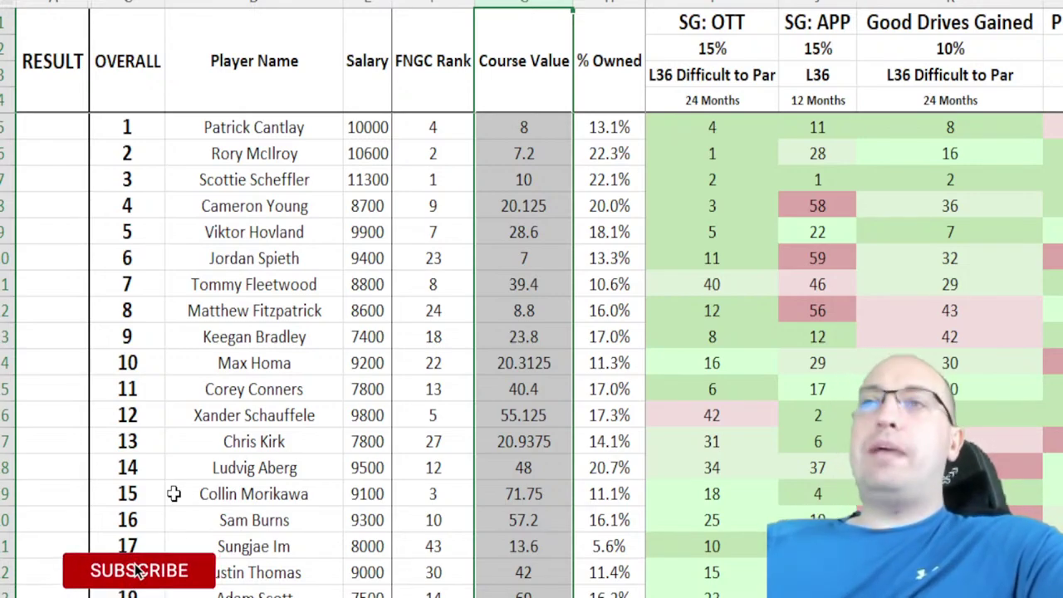
pyautogui.moveTo(497, 127); pyautogui.dragTo(540, 332)
# Step: Select the % Owned cell of the player ranked 2 and that of the player ranked 1
pyautogui.click(611, 153)
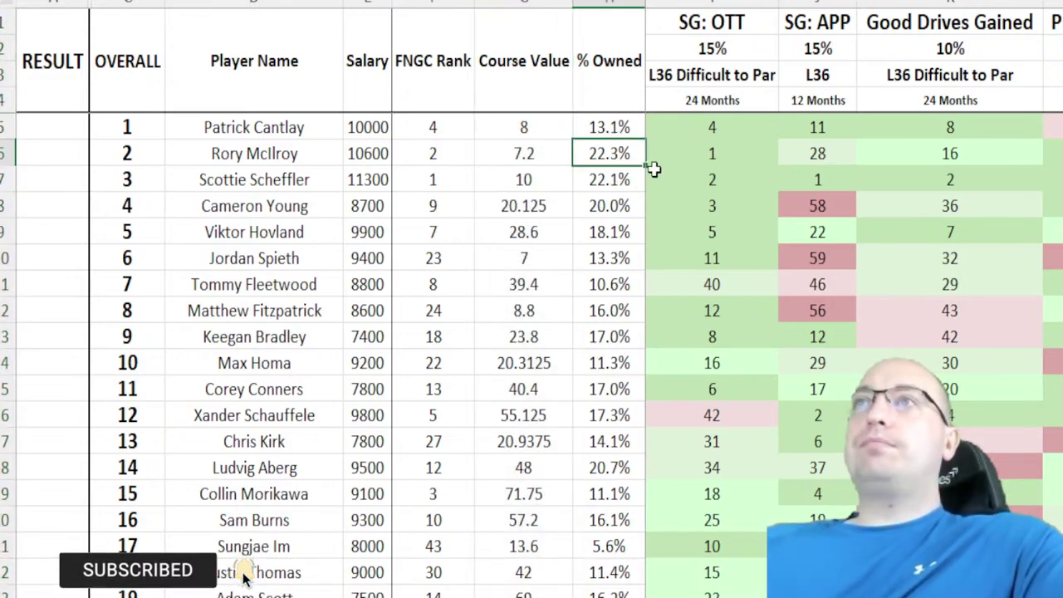
pyautogui.press('Up')
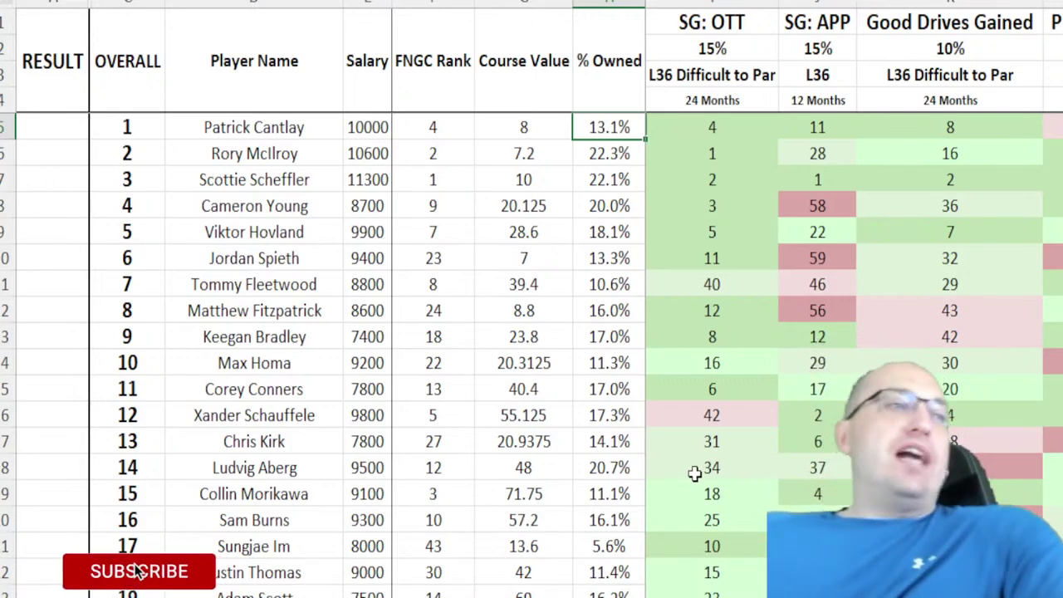
pyautogui.click(243, 577)
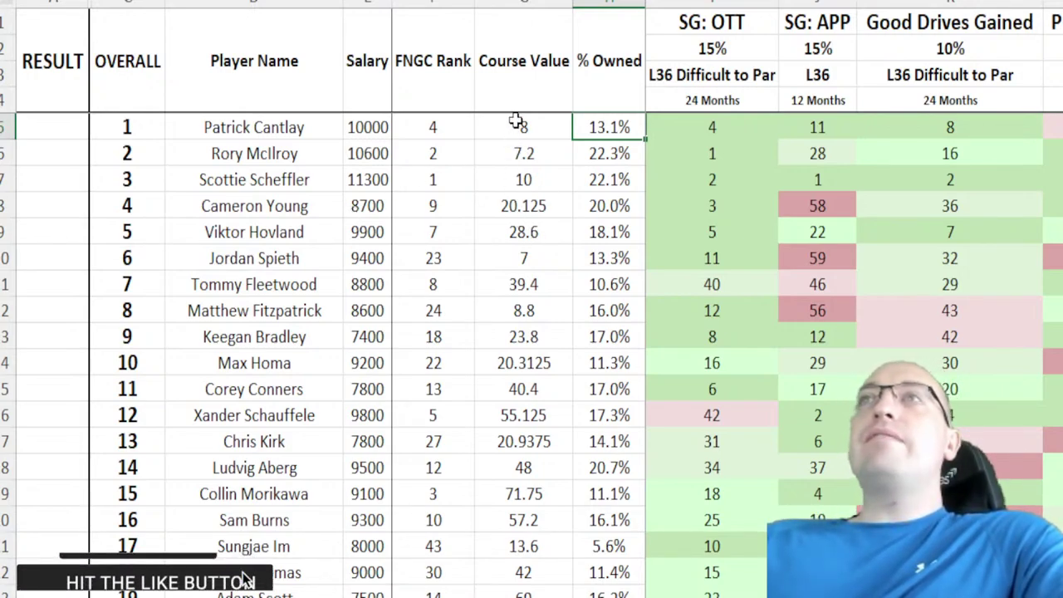
# Step: Review the Course Value column for the top ten players and single out the value of the player ranked 6
pyautogui.click(545, 5)
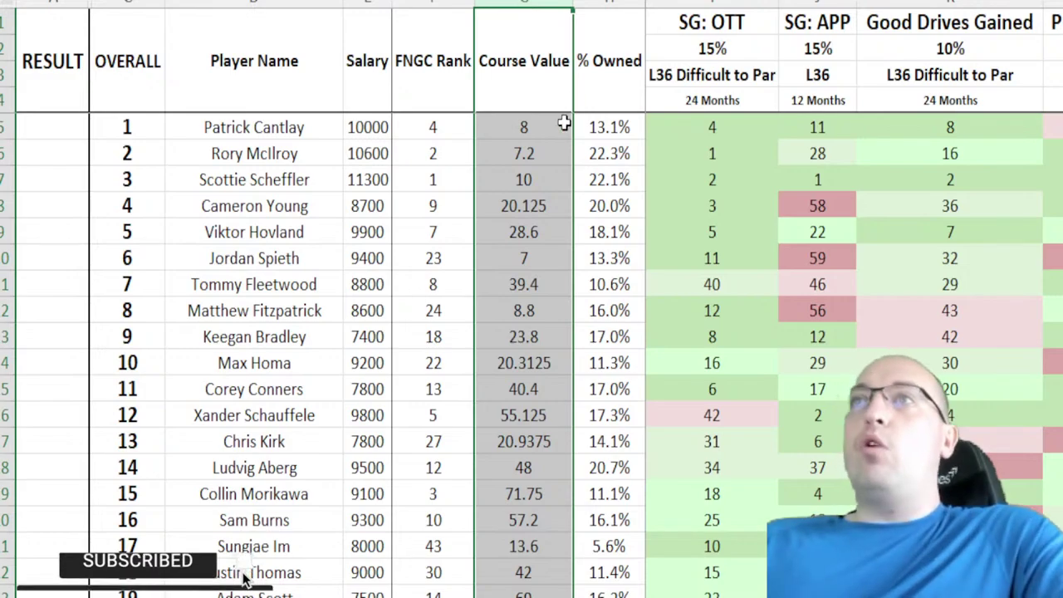
pyautogui.moveTo(498, 127); pyautogui.dragTo(505, 356)
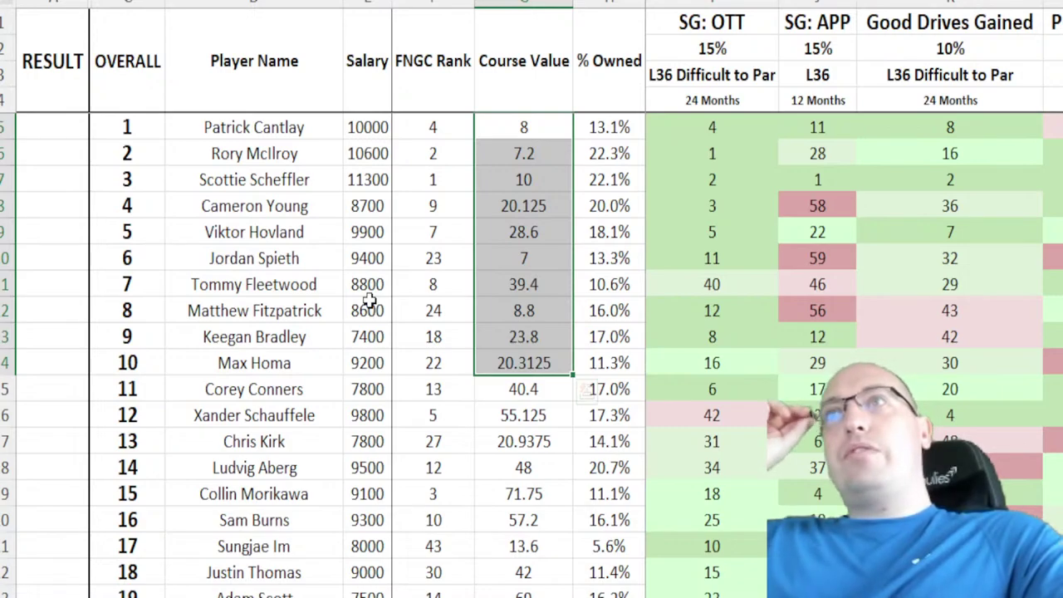
pyautogui.moveTo(137, 258); pyautogui.dragTo(543, 255)
pyautogui.click(540, 257)
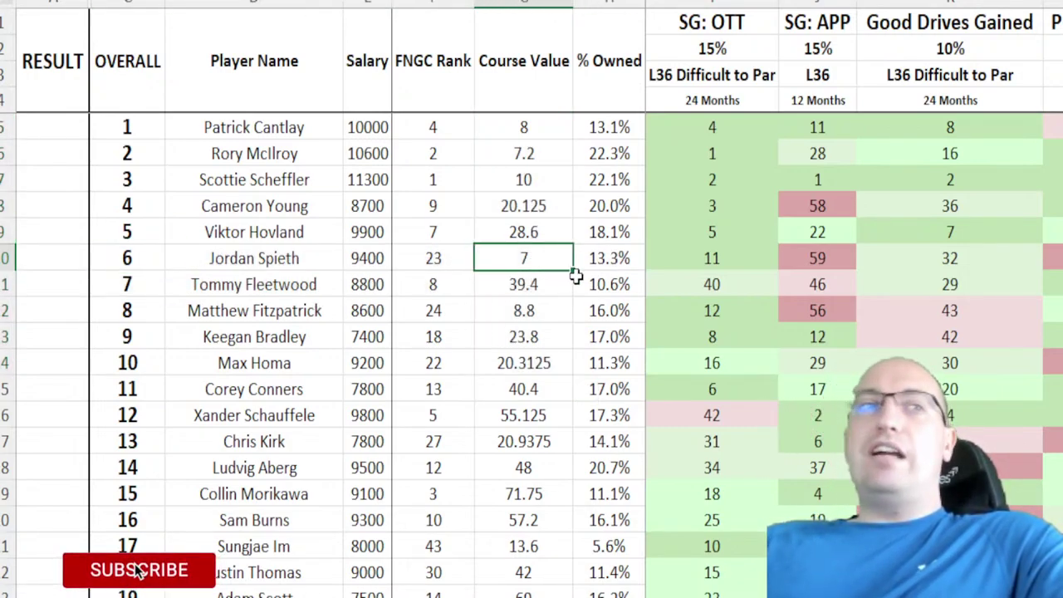
# Step: Compare the top-ranked player's ownership, FNGC Rank and Course Value with the rows of the players ranked 2 and 3
pyautogui.moveTo(139, 126); pyautogui.dragTo(586, 130)
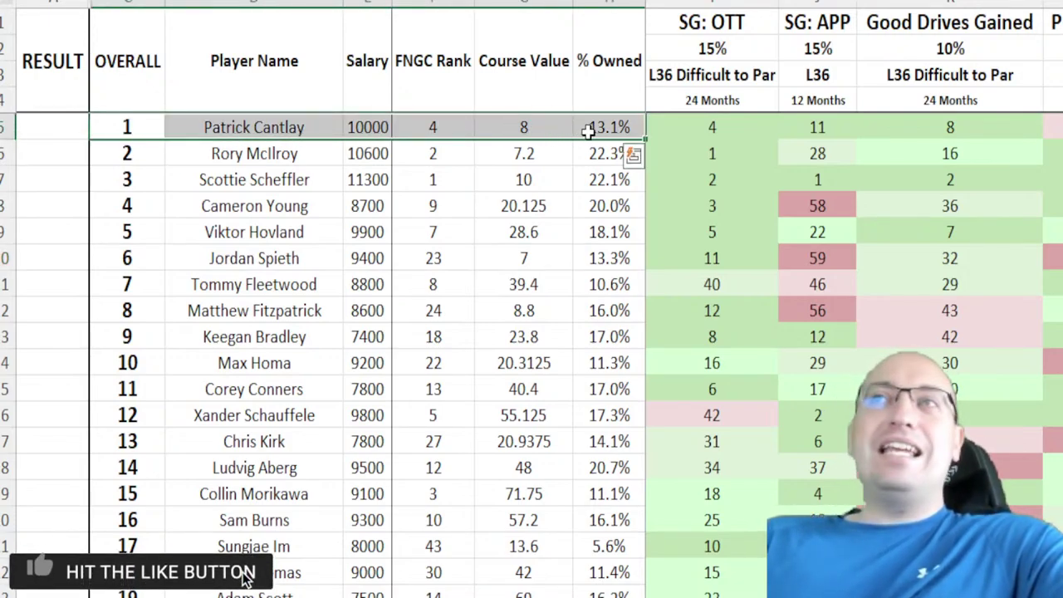
pyautogui.click(586, 130)
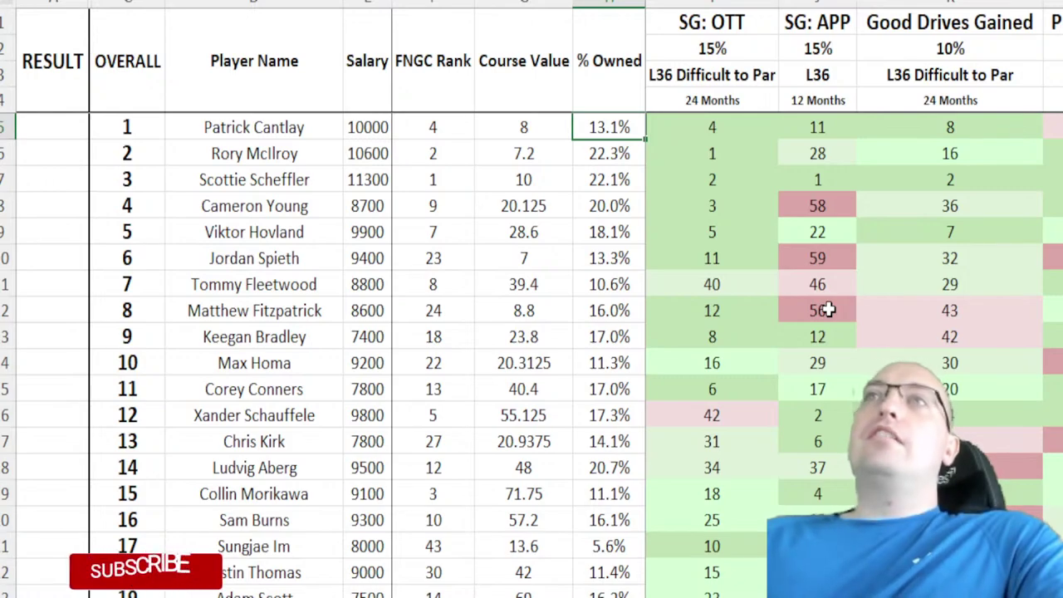
pyautogui.moveTo(168, 161); pyautogui.dragTo(628, 183)
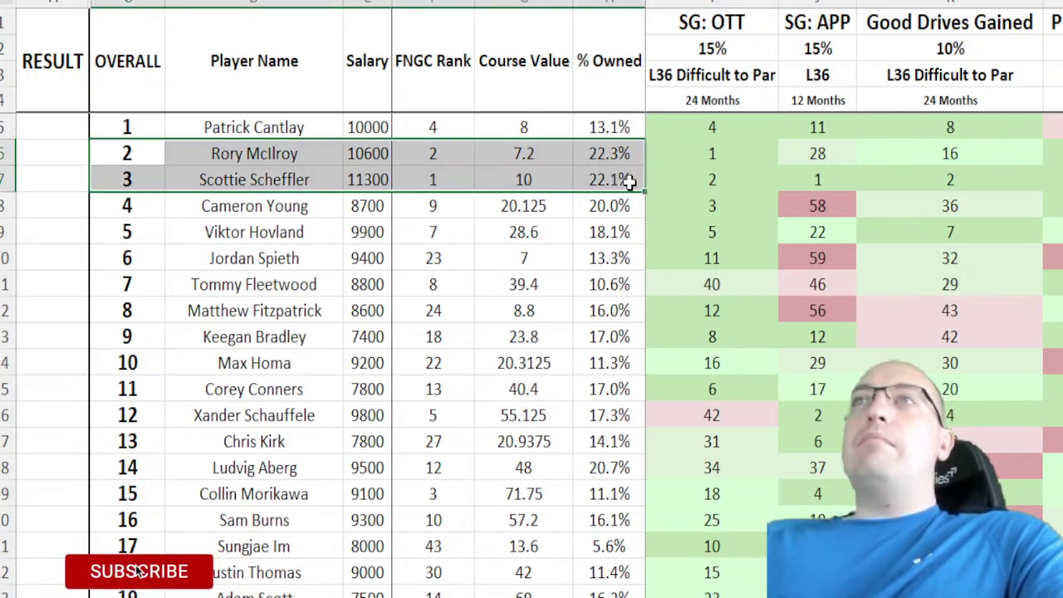
pyautogui.click(470, 138)
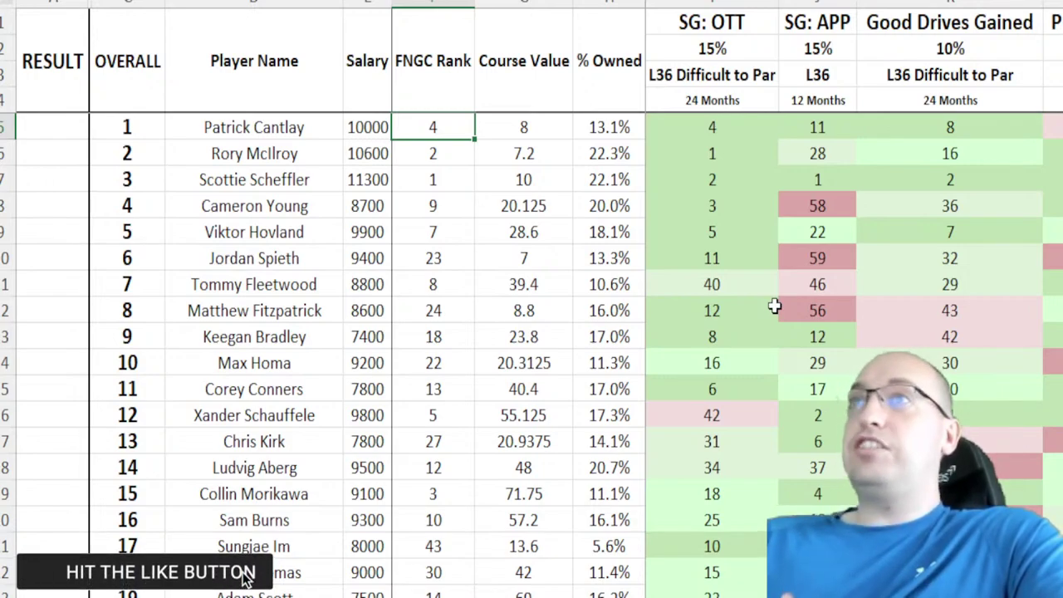
pyautogui.click(524, 127)
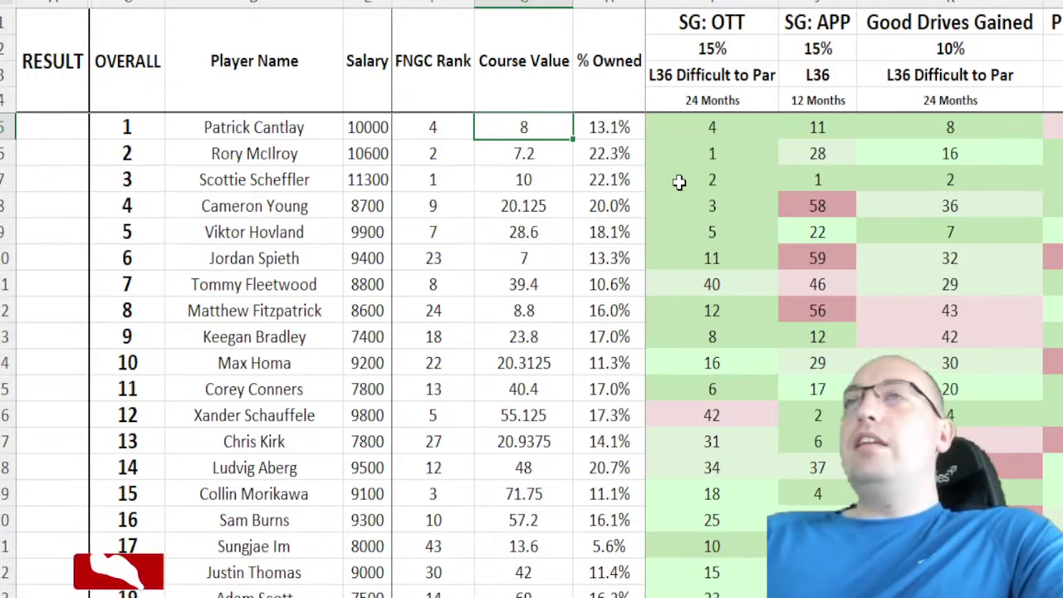
# Step: Select the rows of the players ranked 2 and 3, followed by the top-ranked player's Course Value and % Owned cells
pyautogui.moveTo(166, 155); pyautogui.dragTo(594, 175)
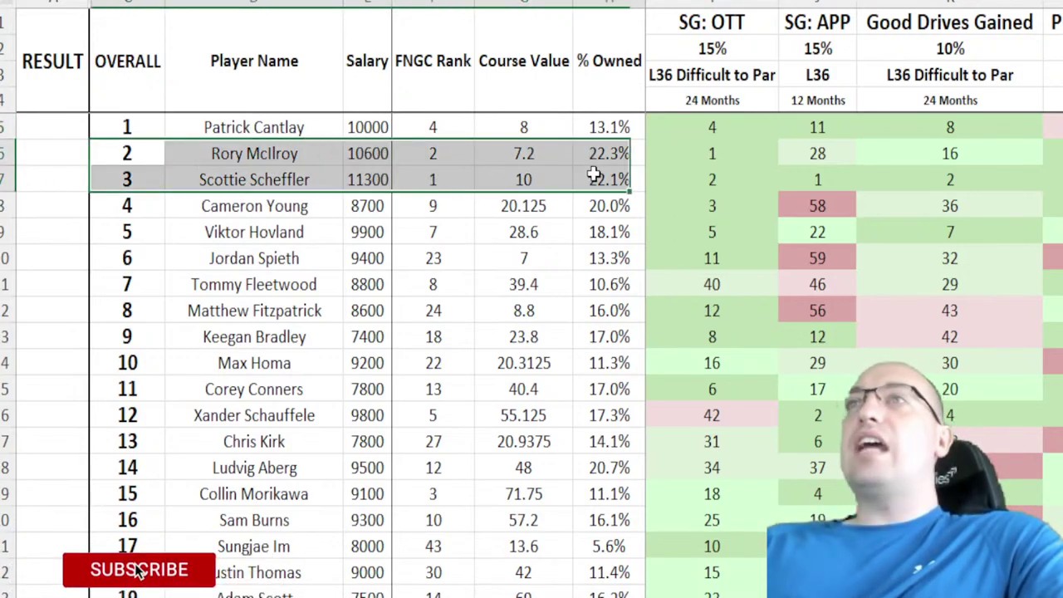
pyautogui.click(529, 130)
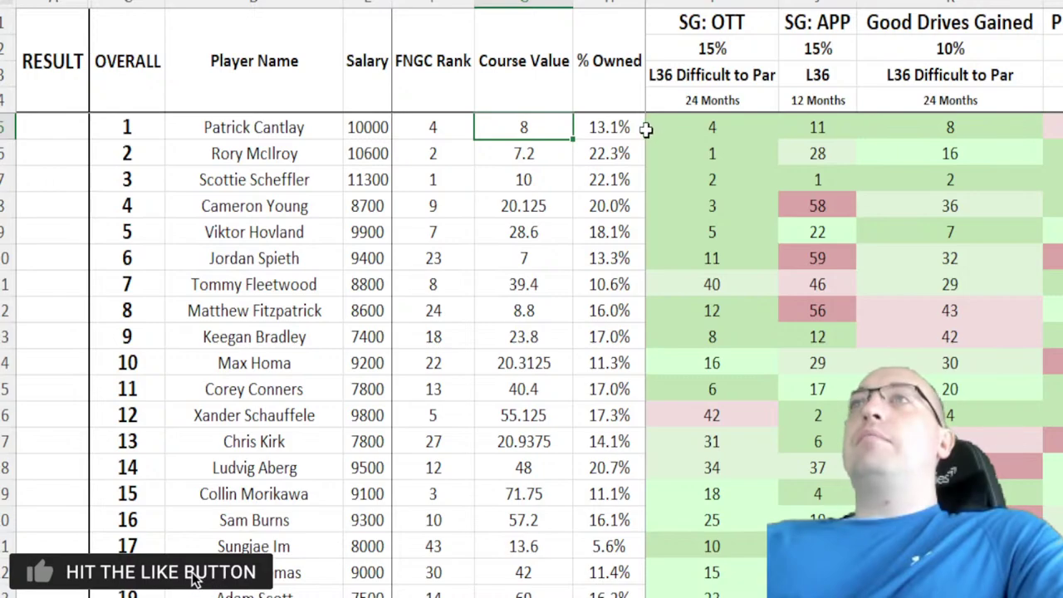
pyautogui.click(621, 126)
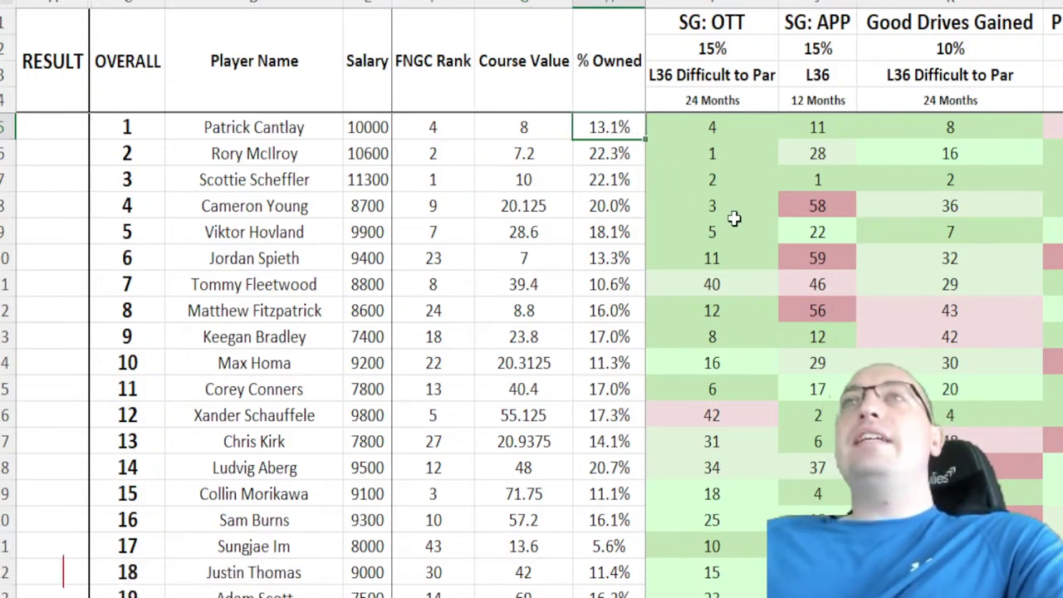
# Step: Select the row of the player ranked 4 from the overall rank through % Owned
pyautogui.moveTo(129, 206); pyautogui.dragTo(612, 204)
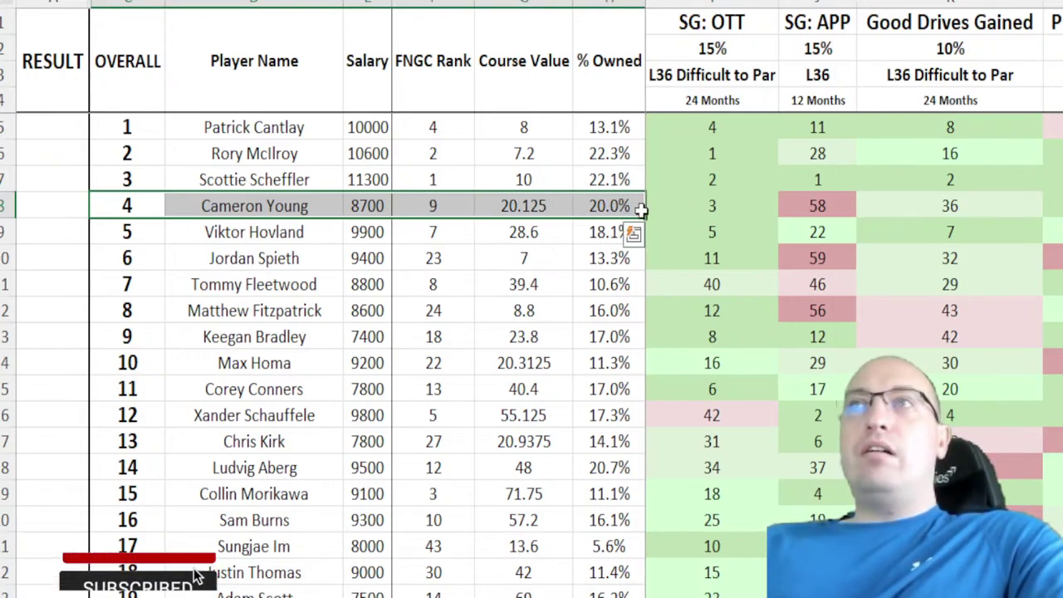
# Step: Select the rows of the players ranked 5 and 8 in turn, followed by the rank 8 player's FNGC Rank
pyautogui.moveTo(145, 232); pyautogui.dragTo(615, 231)
pyautogui.moveTo(154, 309); pyautogui.dragTo(607, 312)
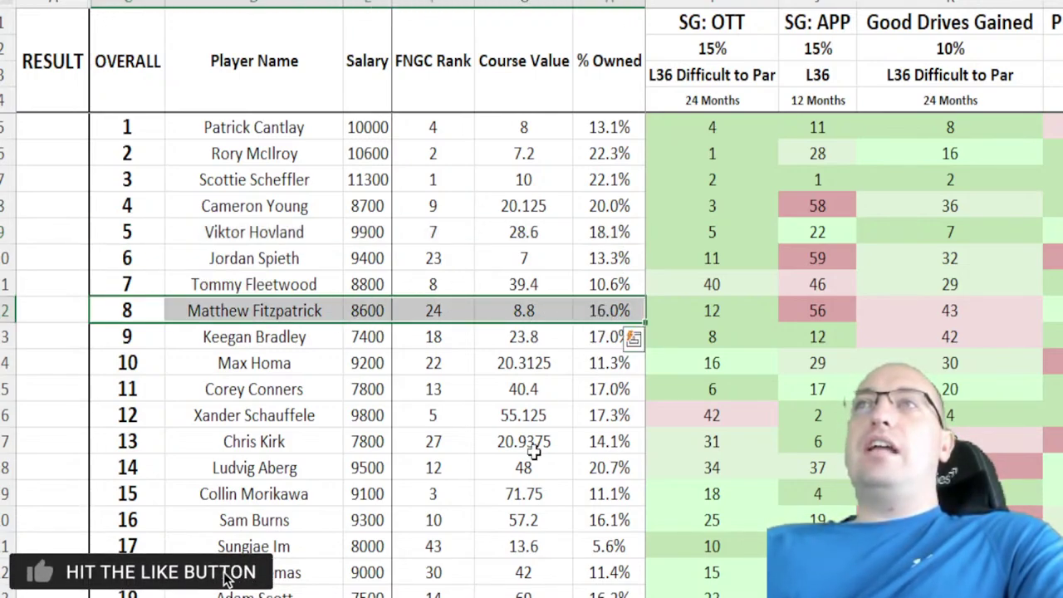
pyautogui.click(442, 310)
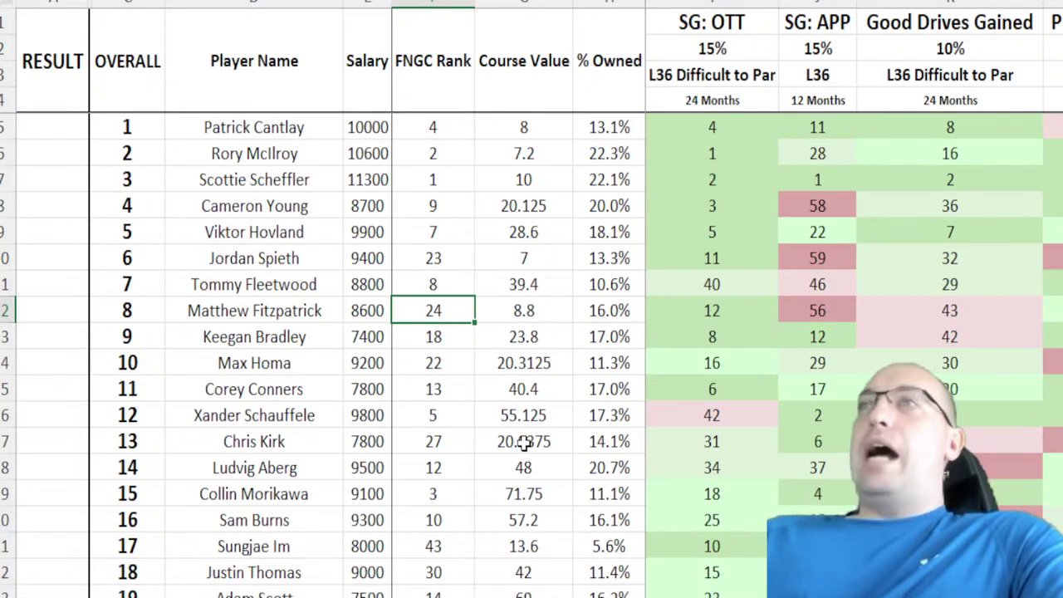
# Step: Check the SG: APP and SG: Par 4 stats of the player ranked 8
pyautogui.click(817, 311)
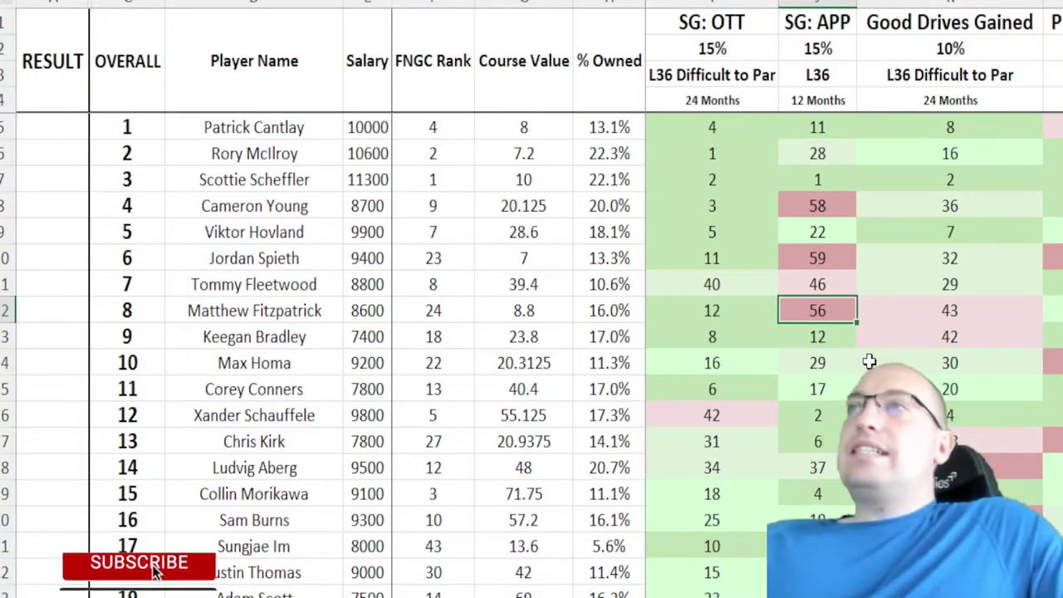
pyautogui.press('Right')
pyautogui.press('Right')
pyautogui.hscroll(5, 869, 361)
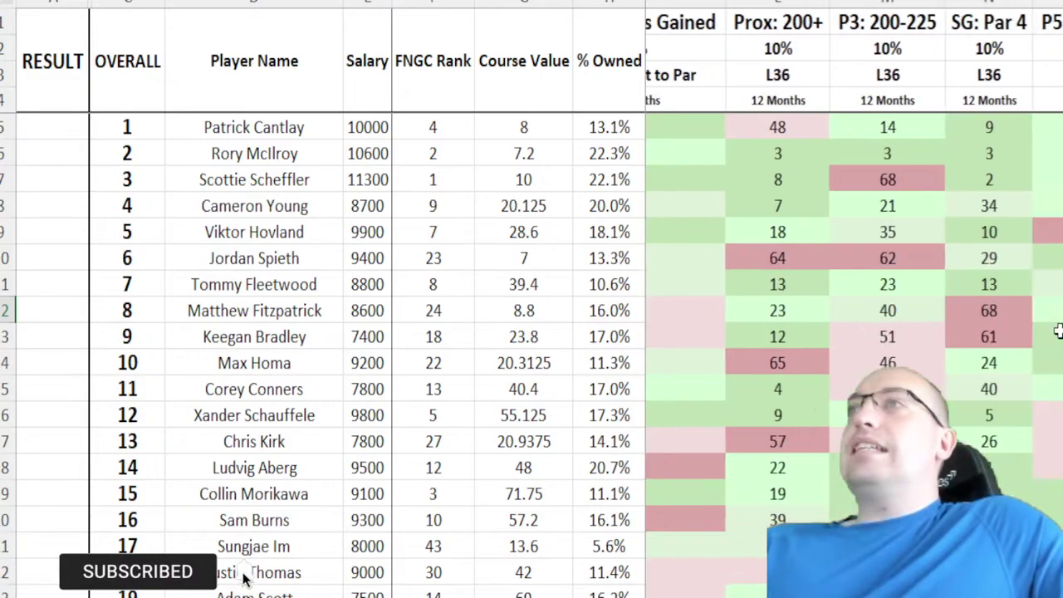
pyautogui.click(804, 311)
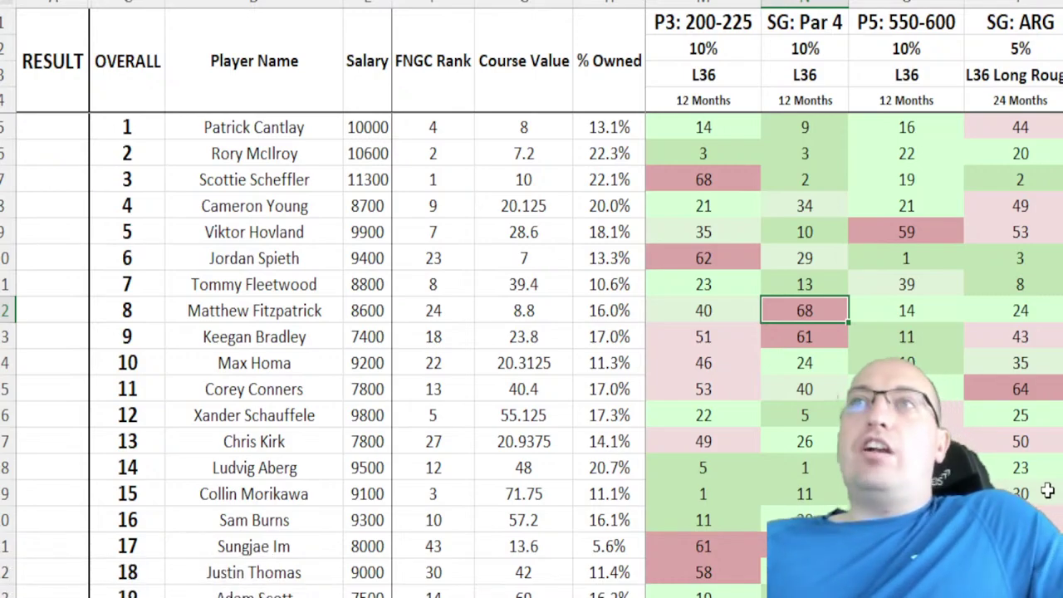
# Step: Review the FNGC Rank, Course Value and % Owned of the player ranked 8, ending on Course Value
pyautogui.click(396, 314)
pyautogui.press('Right')
pyautogui.press('Right')
pyautogui.press('Right')
pyautogui.press('Left')
pyautogui.press('Left')
pyautogui.press('Left')
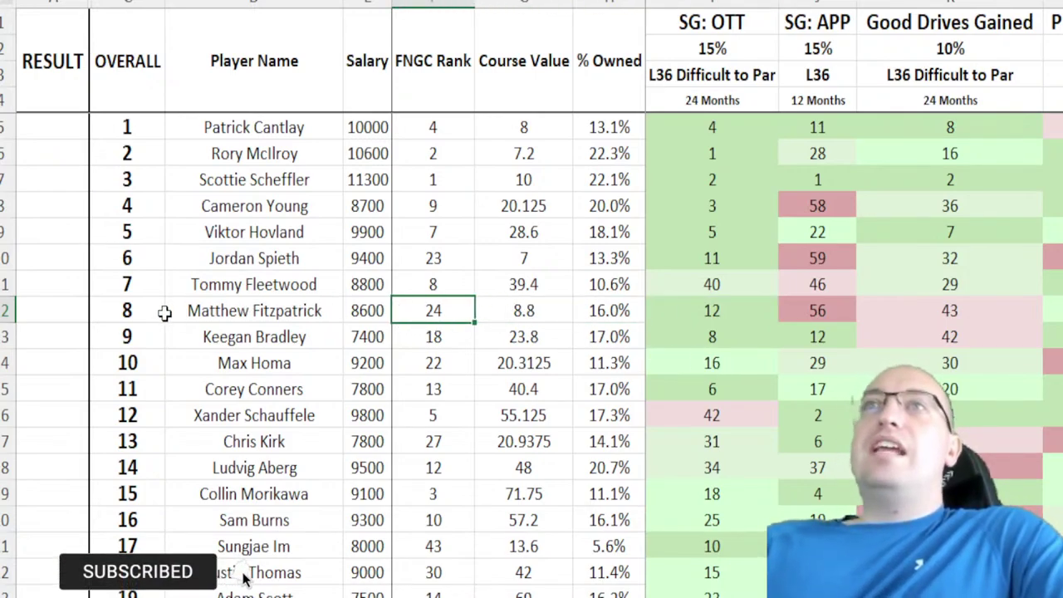
pyautogui.press('Right')
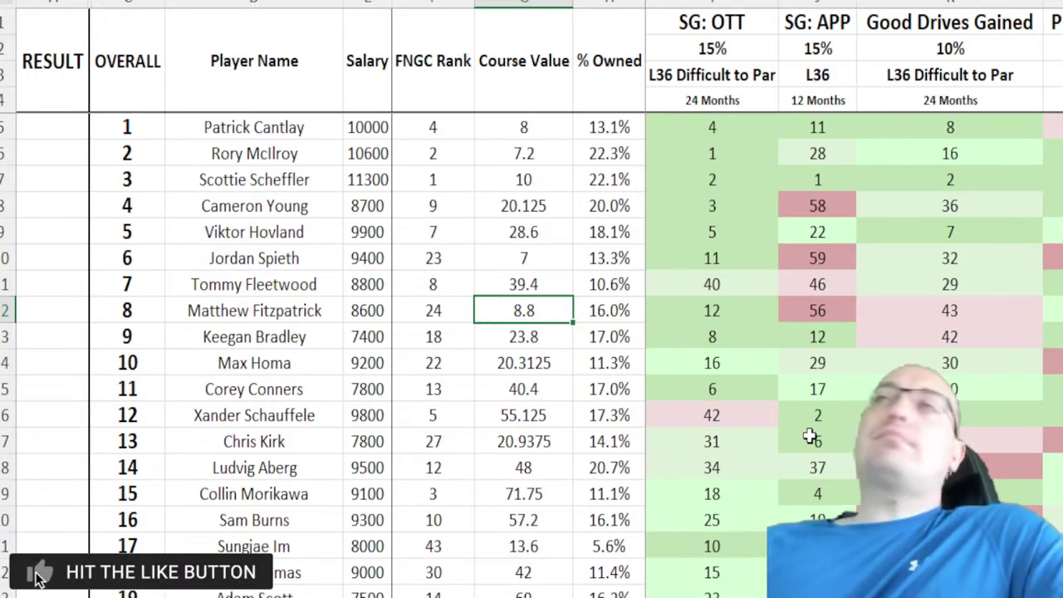
# Step: Sort the whole player table by Salary from highest to lowest
pyautogui.moveTo(42, 128); pyautogui.dragTo(1058, 594)
pyautogui.scroll(9, 532, 332)
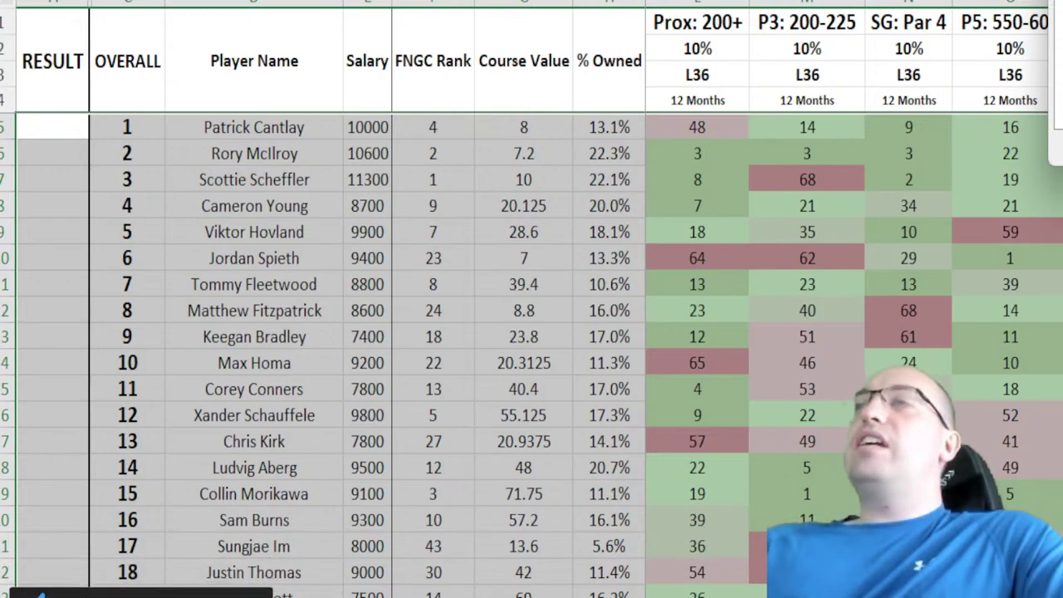
pyautogui.click(1056, 142)
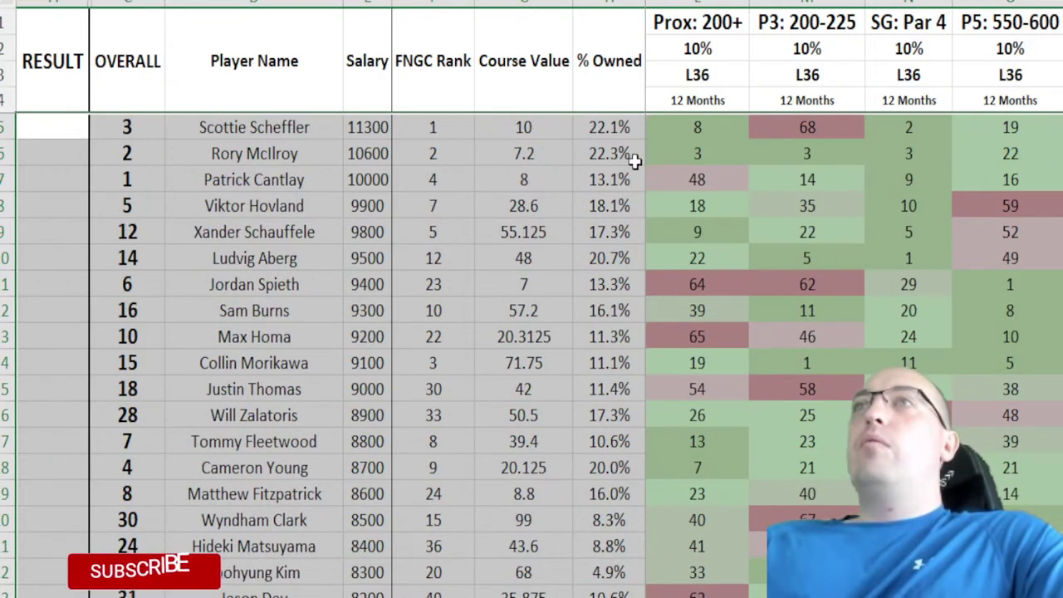
# Step: Review the row of the player ranked 2 from the name through % Owned, returning to Course Value
pyautogui.click(286, 162)
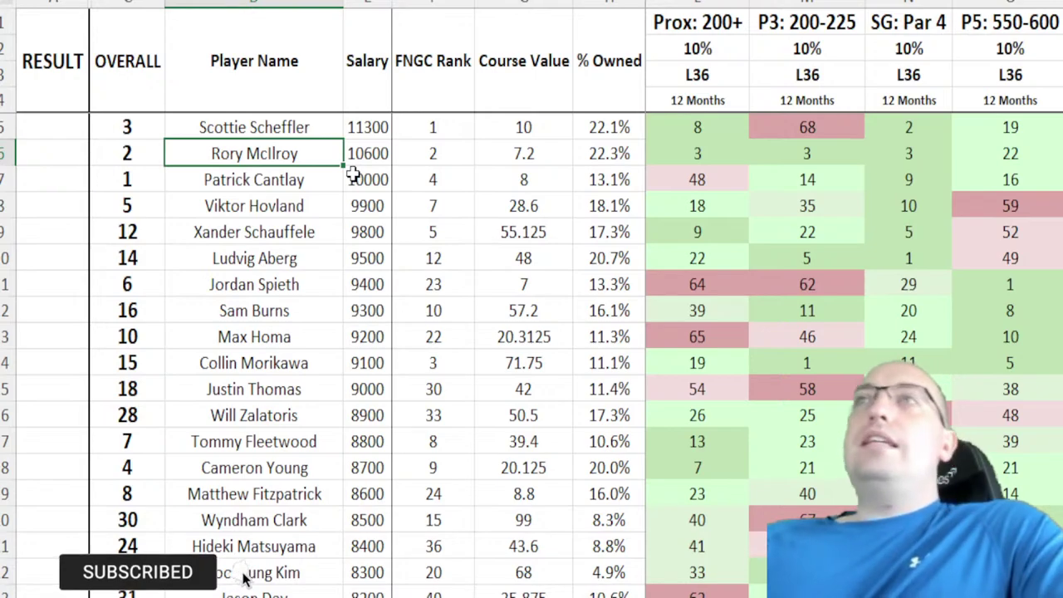
pyautogui.press('Right')
pyautogui.press('Right')
pyautogui.press('Right')
pyautogui.press('Right')
pyautogui.press('Right')
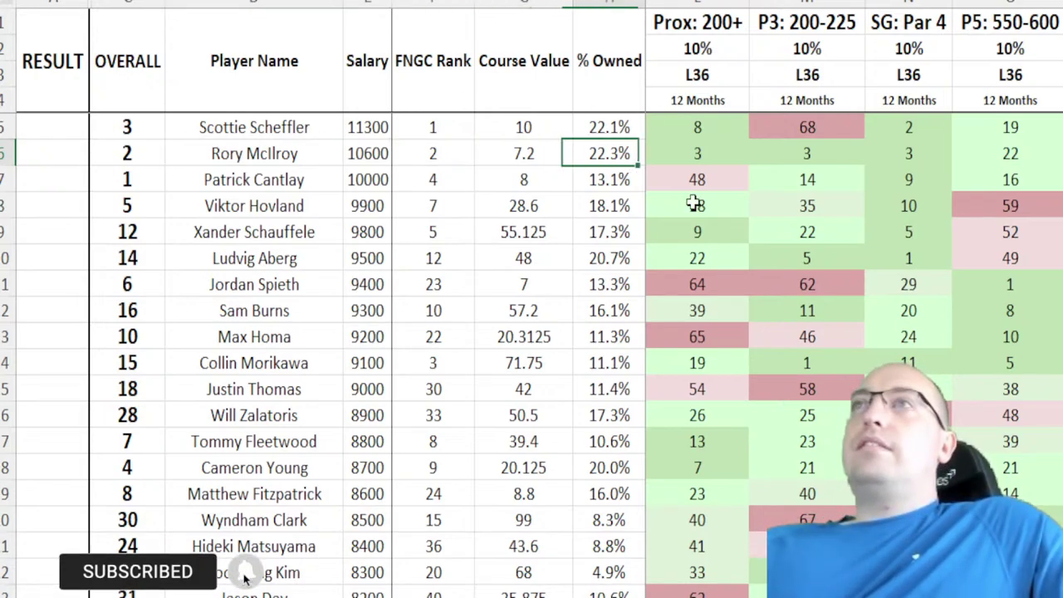
pyautogui.press('Left')
pyautogui.press('Left')
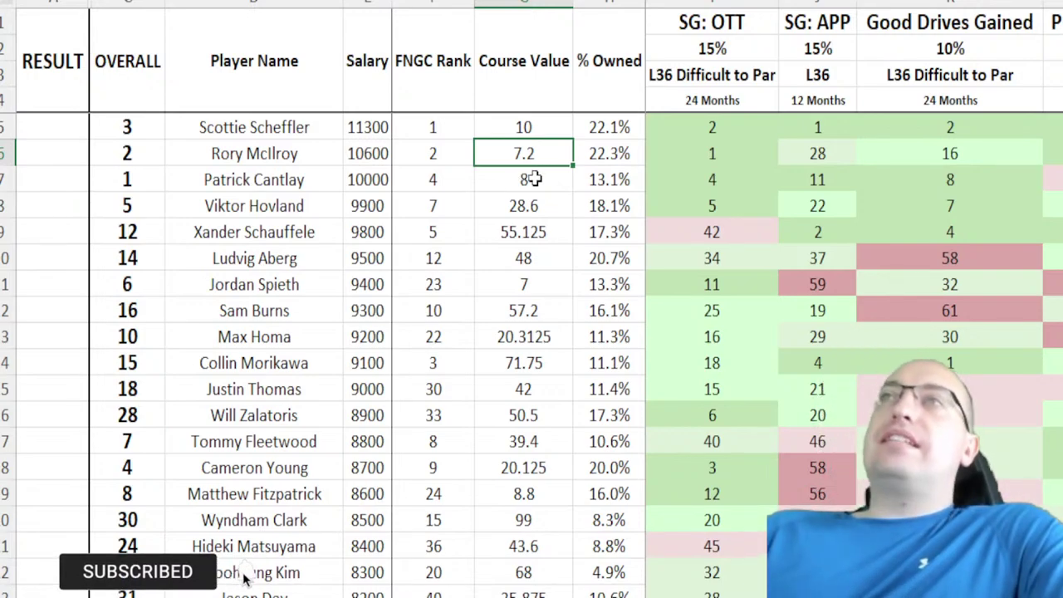
# Step: Compare the overall ranks of the three highest-salaried players and the % Owned of the players ranked 1 and 2
pyautogui.click(603, 175)
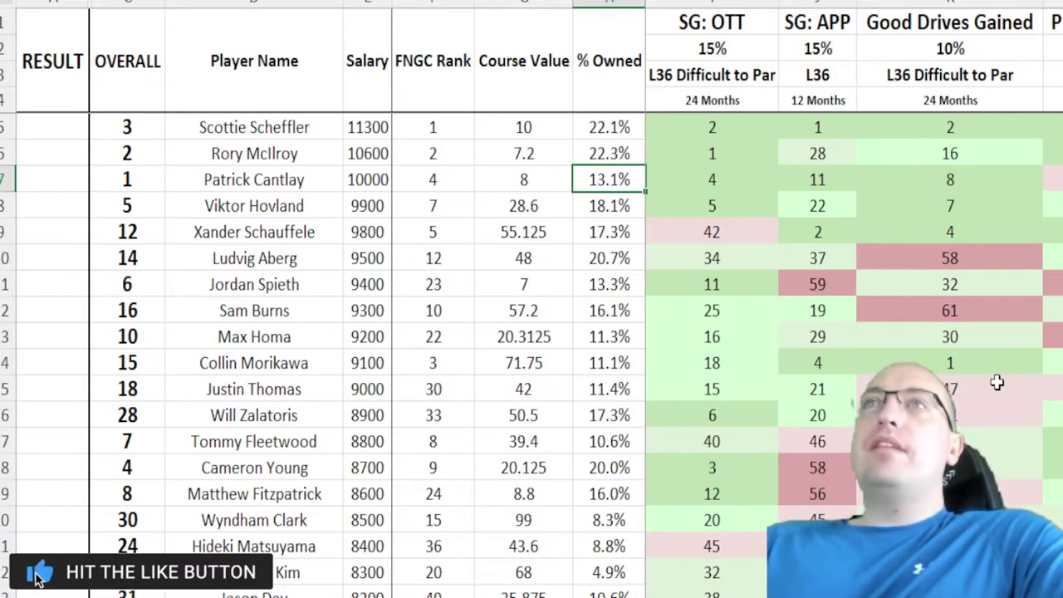
pyautogui.moveTo(157, 129); pyautogui.dragTo(160, 179)
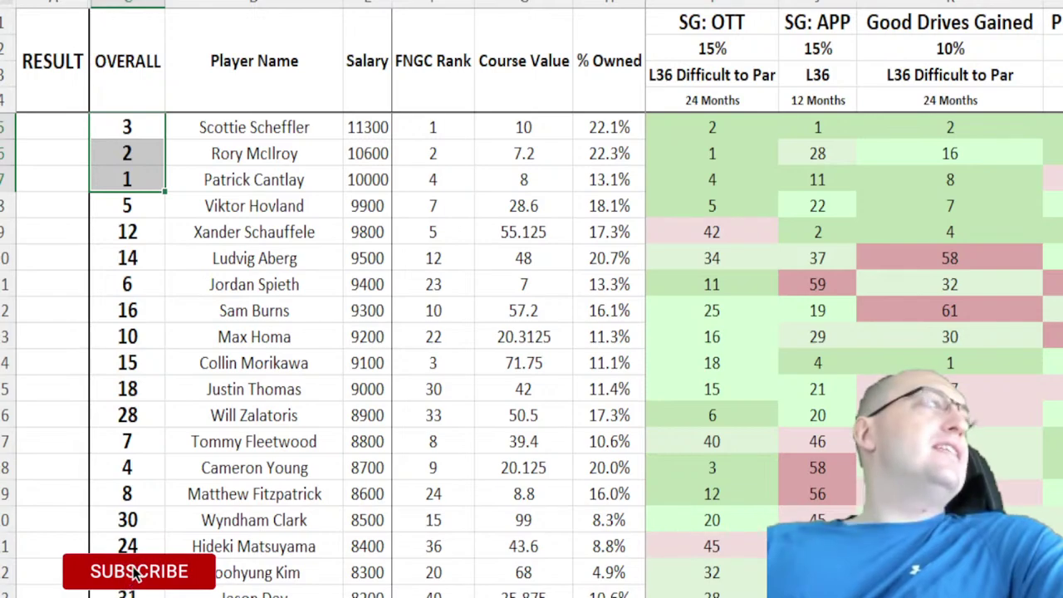
pyautogui.click(613, 154)
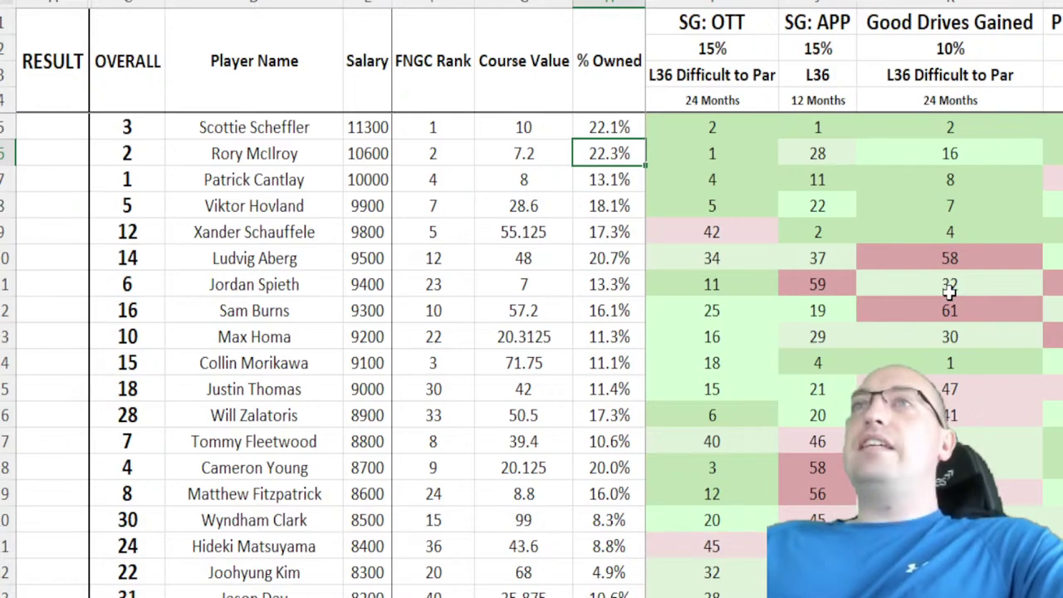
# Step: Compare the highest-salaried player's row with the top-ranked player's row, singling out the latter's % Owned and FNGC Rank
pyautogui.moveTo(128, 137); pyautogui.dragTo(614, 142)
pyautogui.moveTo(153, 178); pyautogui.dragTo(612, 171)
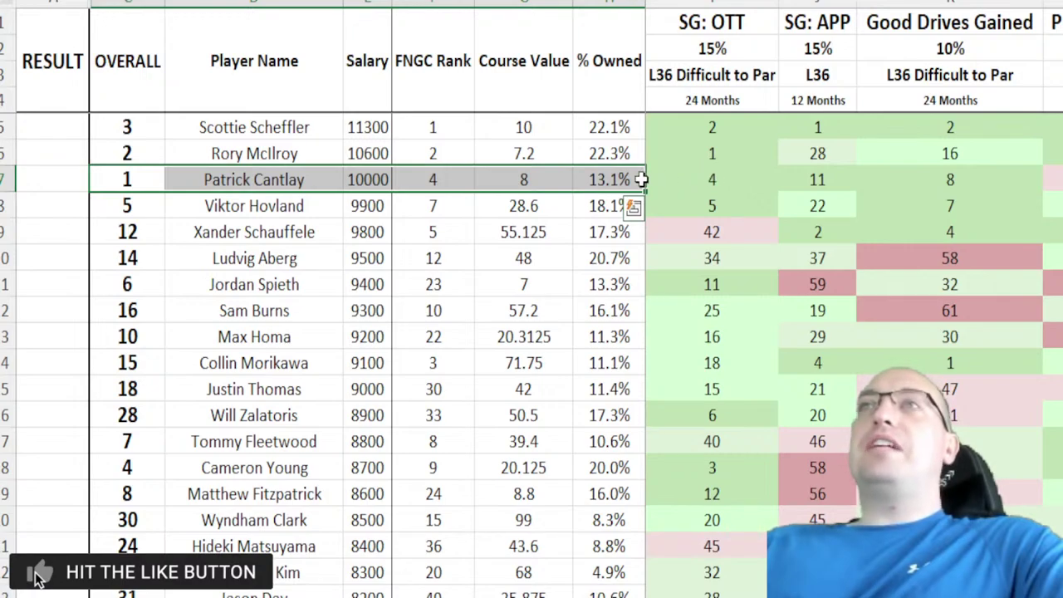
pyautogui.click(612, 179)
pyautogui.moveTo(143, 180); pyautogui.dragTo(612, 187)
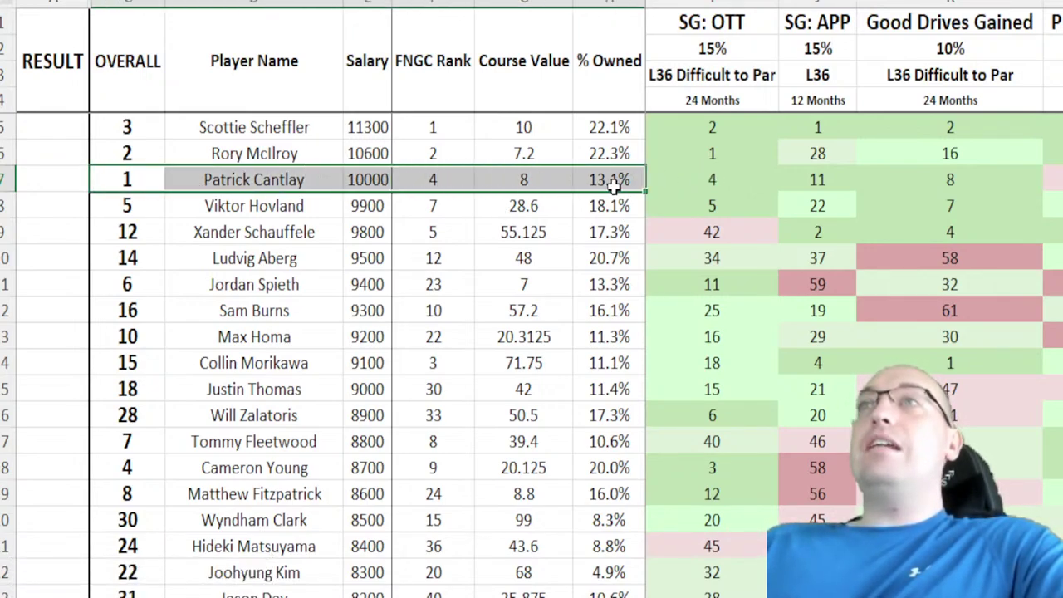
pyautogui.click(158, 188)
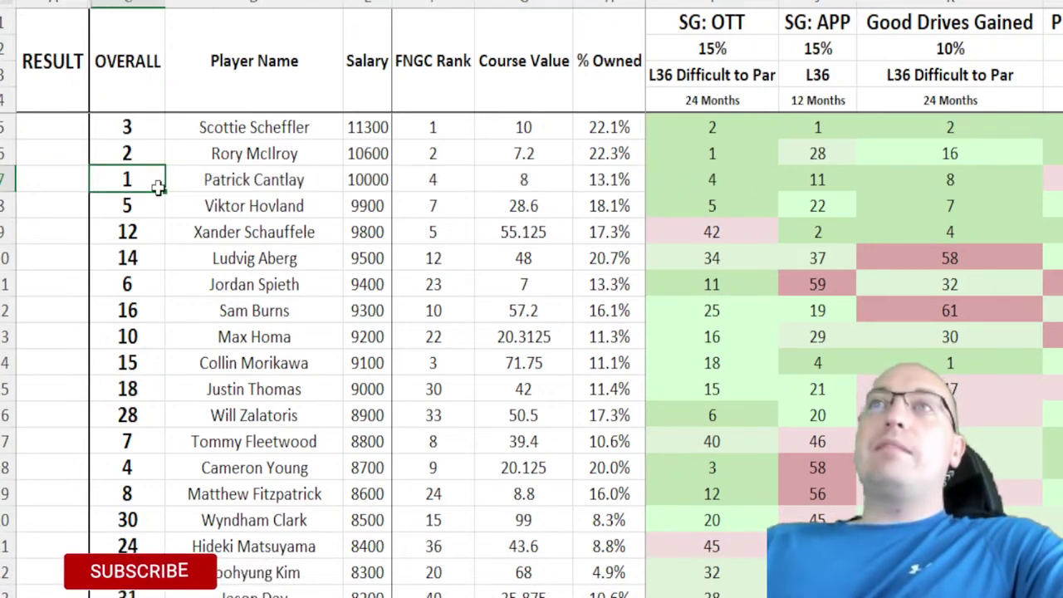
pyautogui.click(584, 183)
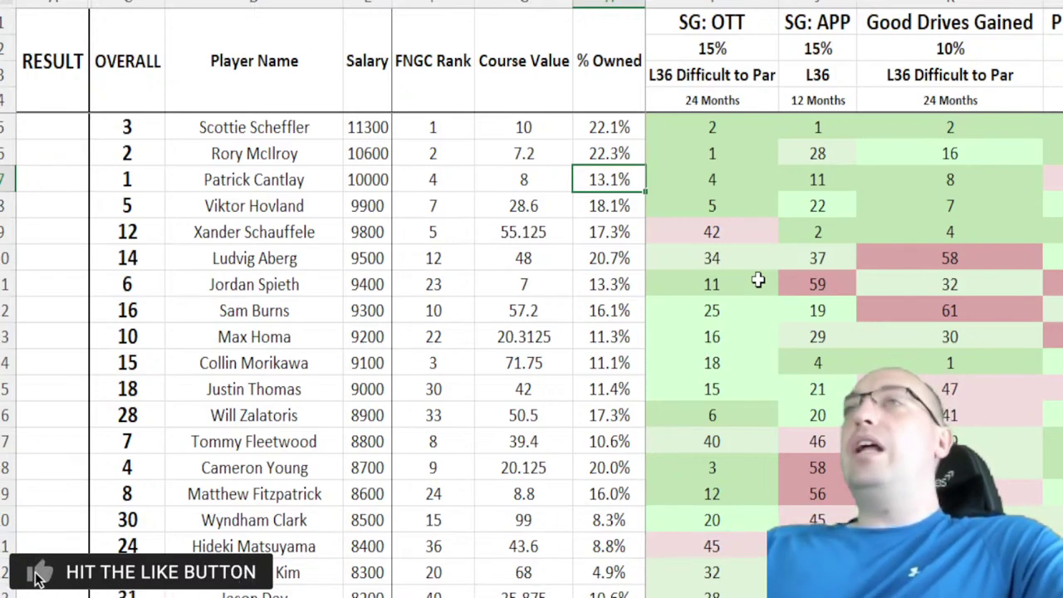
pyautogui.click(428, 181)
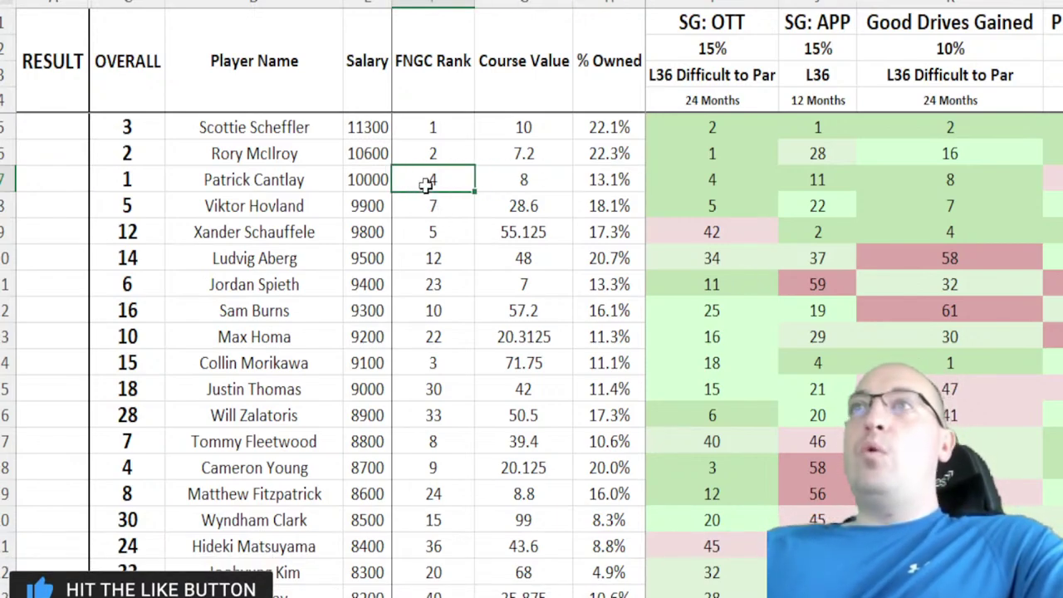
# Step: Review the top-ranked player's SG: OTT, SG: APP and Good Drives Gained stats
pyautogui.click(734, 181)
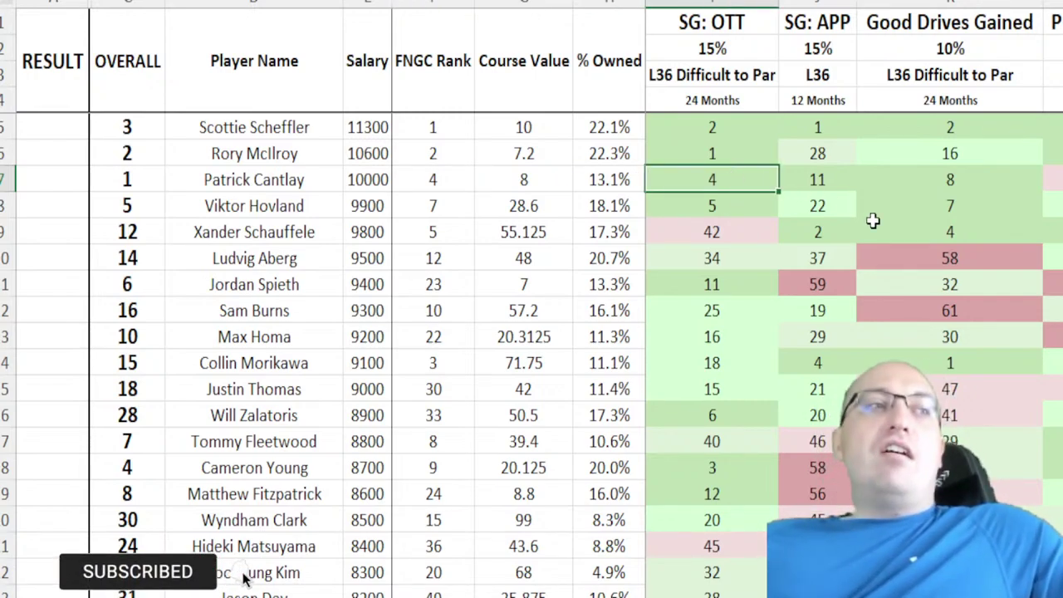
pyautogui.press('Right')
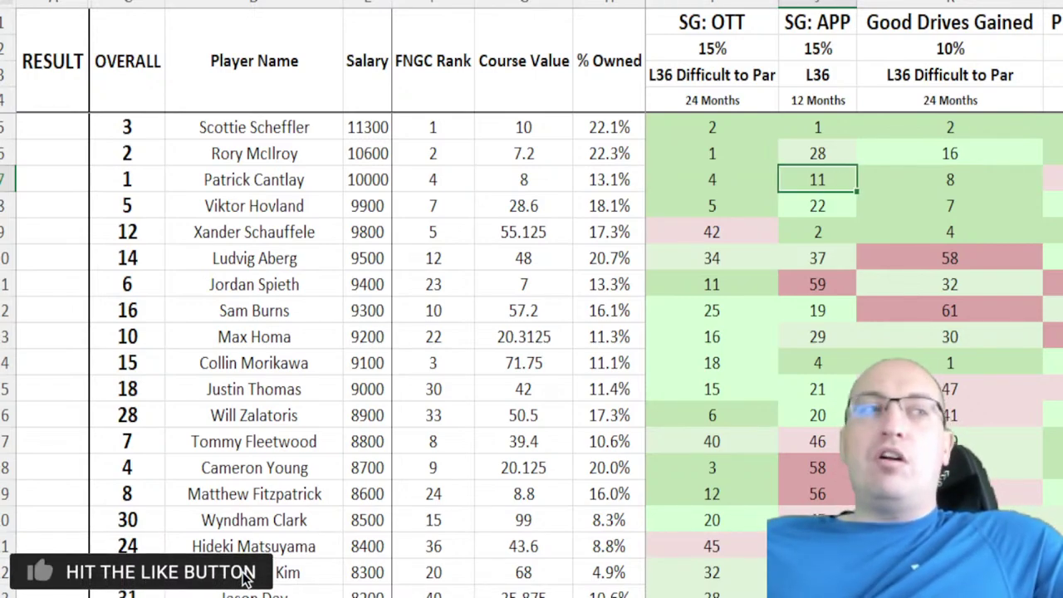
pyautogui.press('Right')
pyautogui.press('Right')
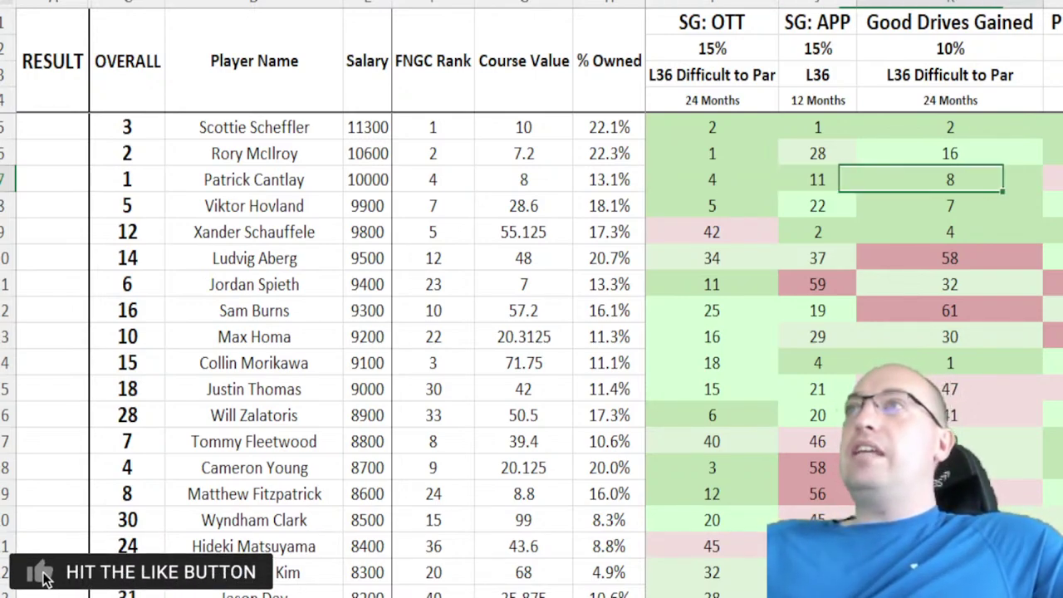
# Step: Select the Prox: 200+ stats of the players ranked 3 and 2, followed by the rank 3 player's P3: 200-225 stat
pyautogui.hscroll(3, 994, 185)
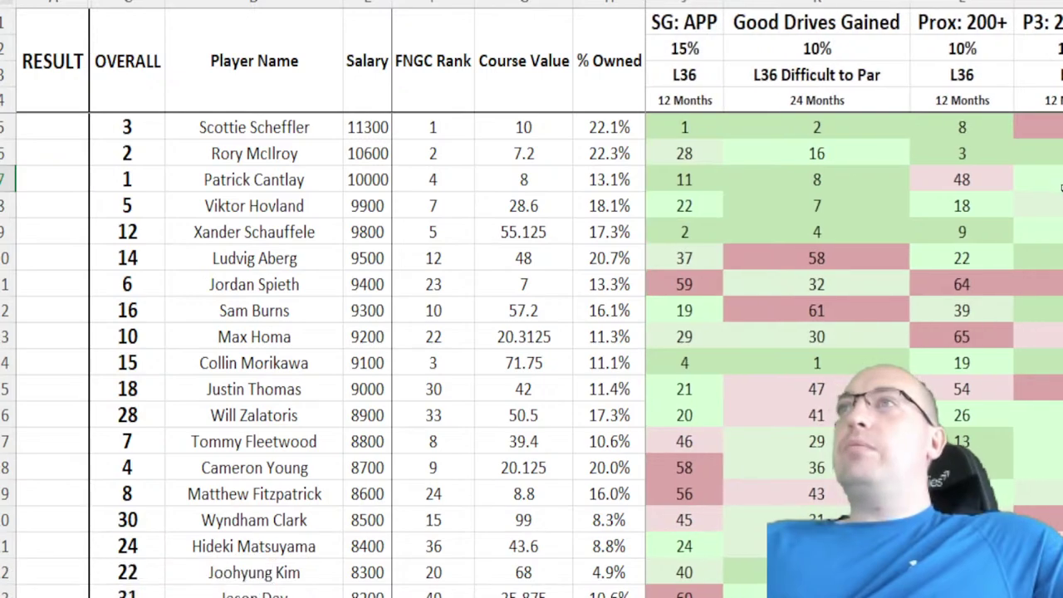
pyautogui.moveTo(702, 129); pyautogui.dragTo(714, 158)
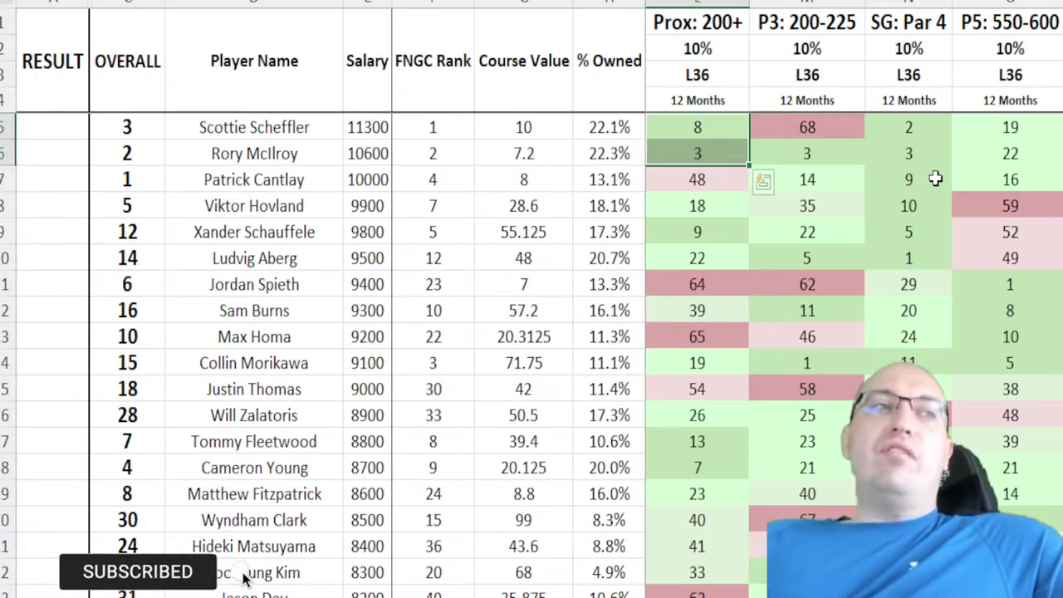
pyautogui.click(847, 126)
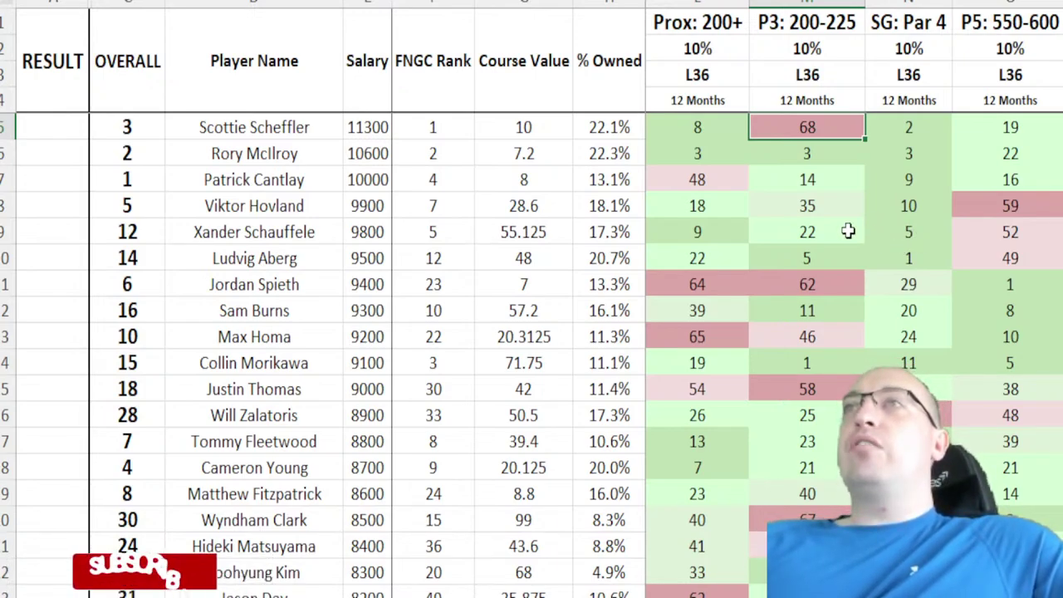
# Step: Review the rank 2 player's stats across to SG: P and back to Course Value, finishing on SG: OTT
pyautogui.click(8, 153)
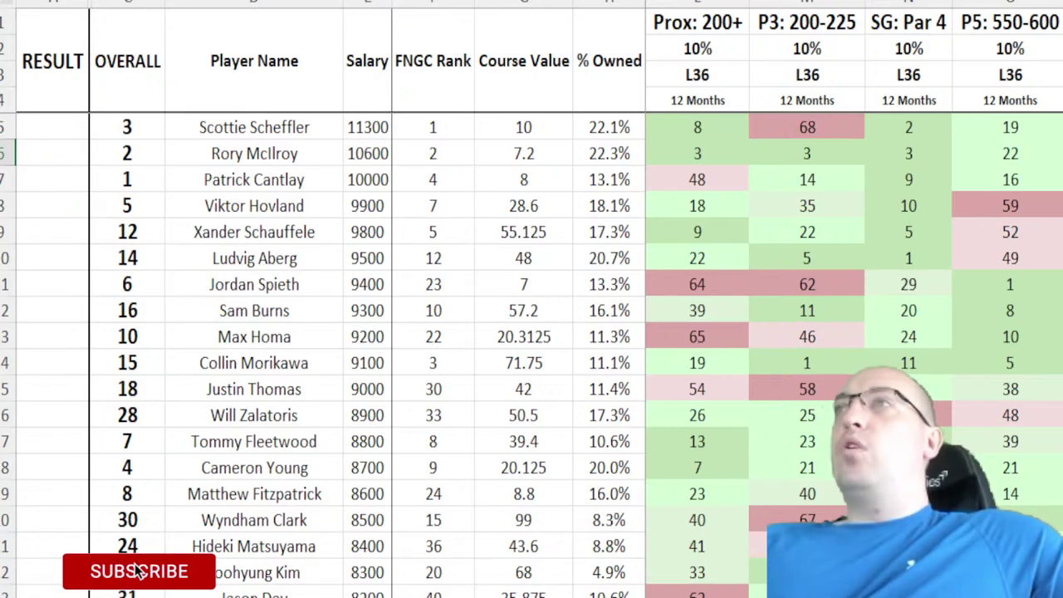
pyautogui.hscroll(3, 806, 142)
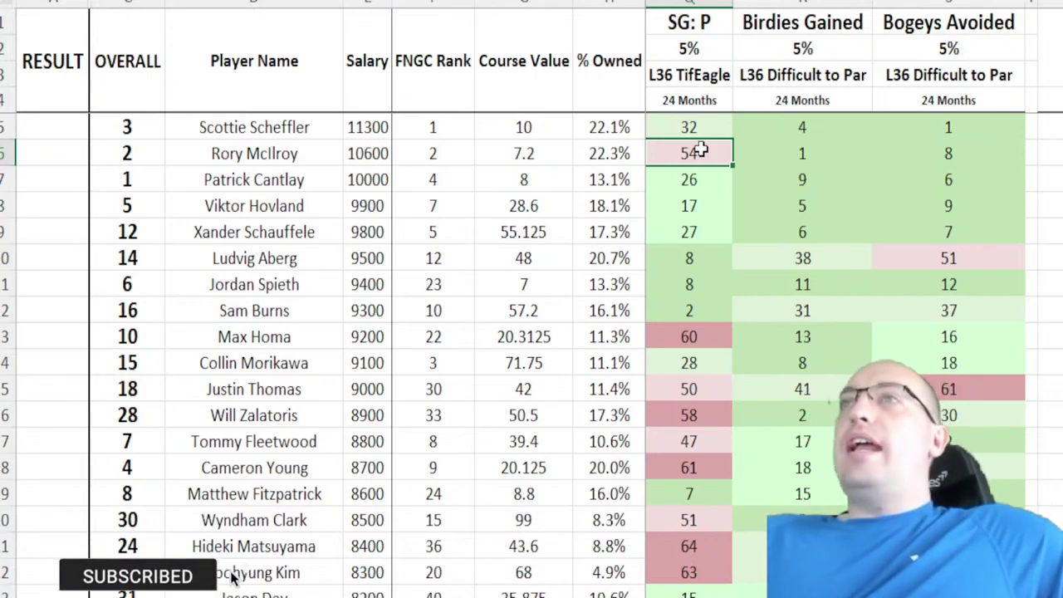
pyautogui.press('Left')
pyautogui.press('Left')
pyautogui.press('Left')
pyautogui.press('Left')
pyautogui.press('Left')
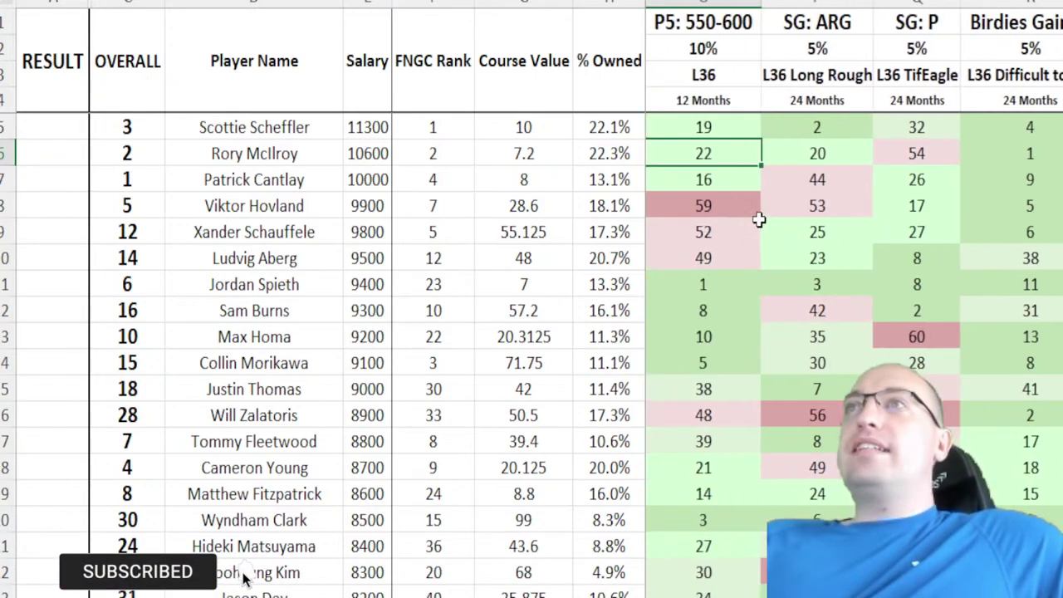
pyautogui.press('Left')
pyautogui.press('Left')
pyautogui.press('Left')
pyautogui.press('Left')
pyautogui.press('Left')
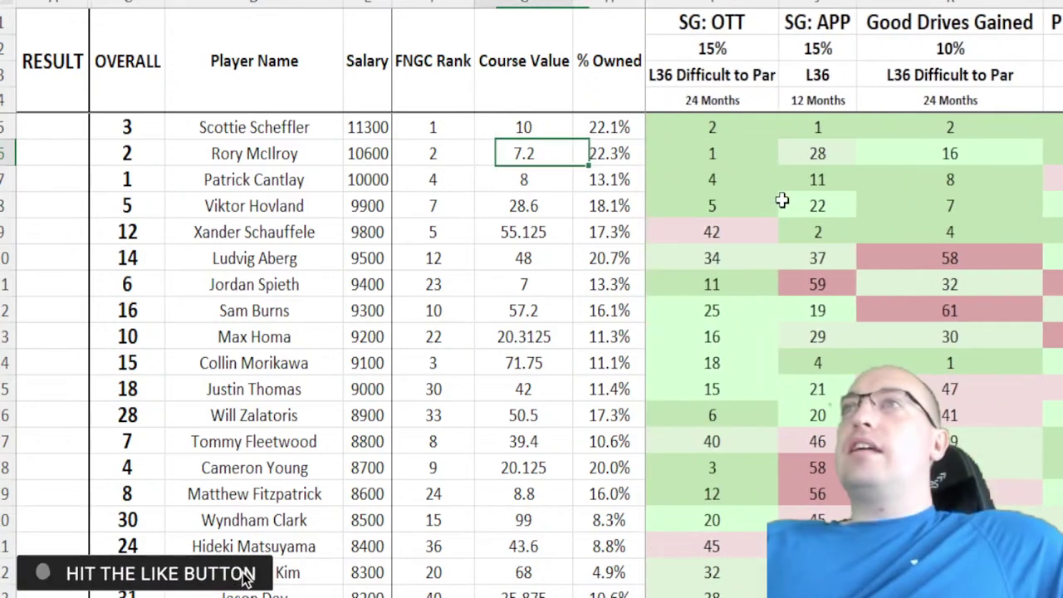
pyautogui.click(725, 149)
# Step: Select the top-ranked player's row through FNGC Rank, followed by that player's Salary and % Owned cells
pyautogui.moveTo(66, 179); pyautogui.dragTo(448, 179)
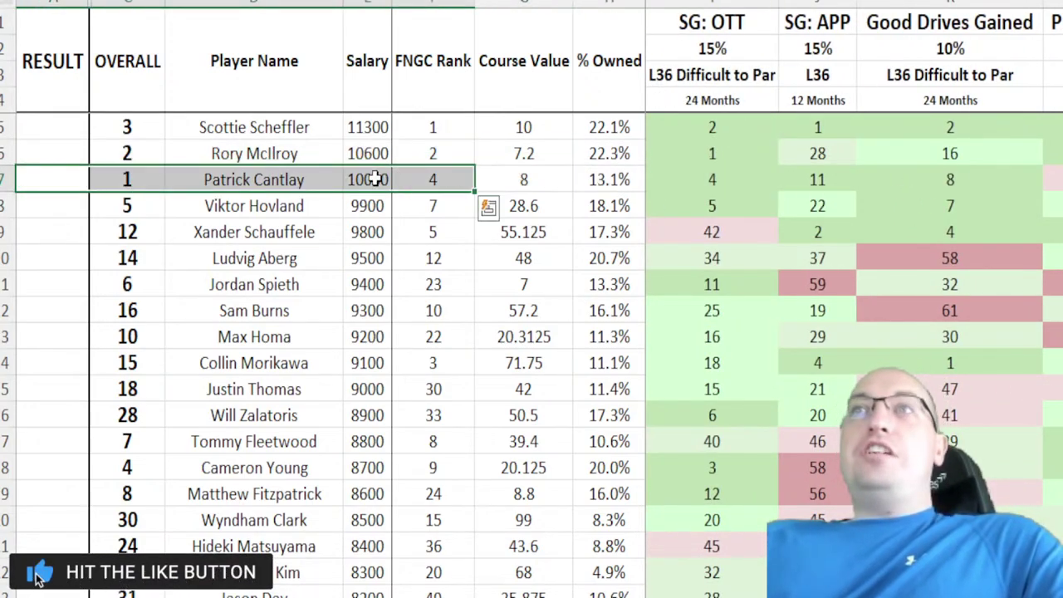
pyautogui.click(376, 179)
pyautogui.click(604, 179)
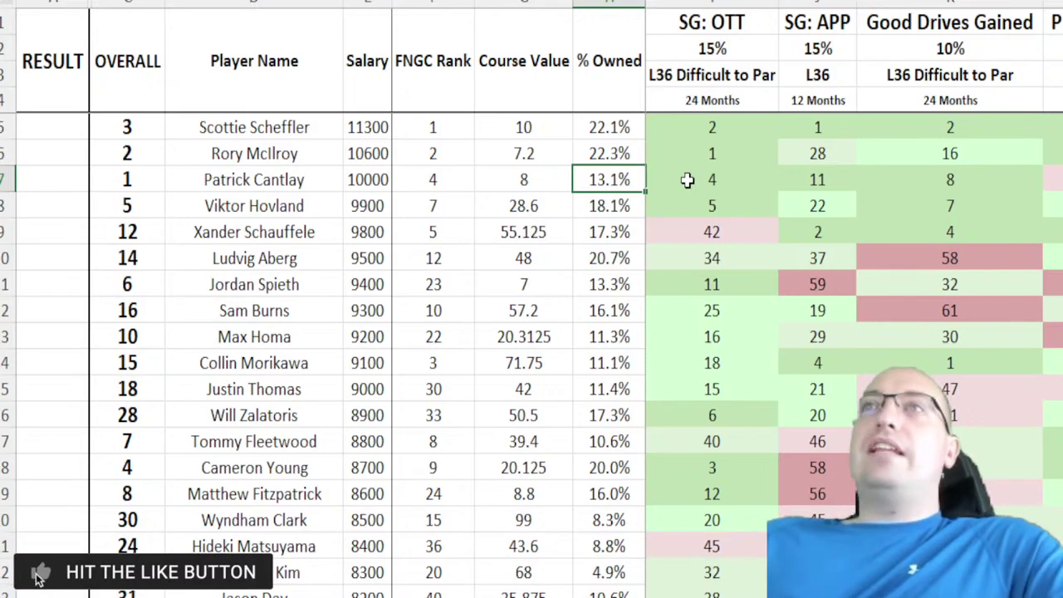
# Step: Compare the rows of the two highest-salaried players with the top-ranked player's row, extending the latter's selection across the stat columns
pyautogui.moveTo(150, 132); pyautogui.dragTo(594, 158)
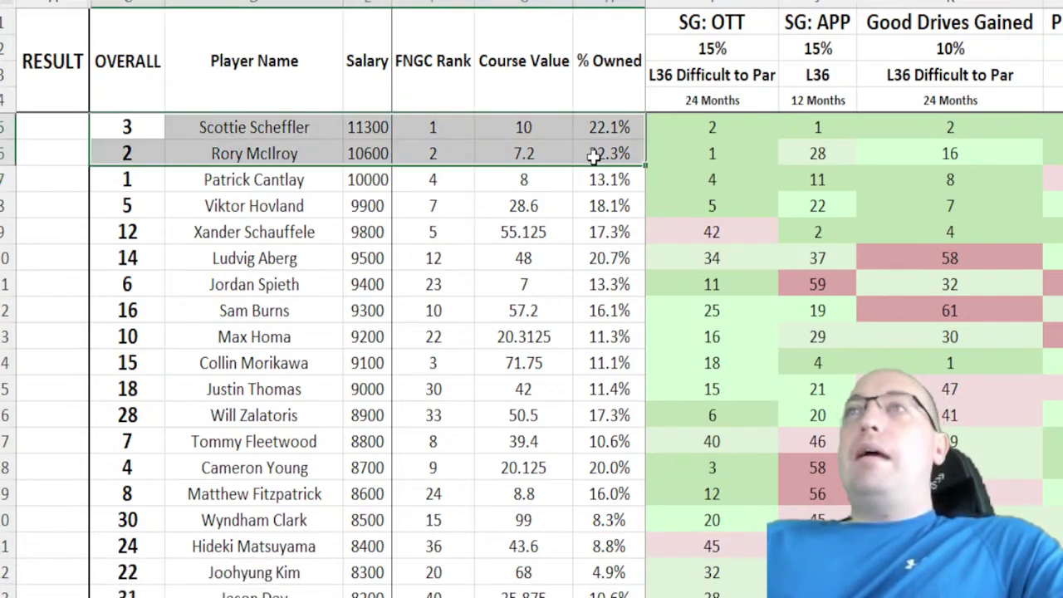
pyautogui.moveTo(150, 184); pyautogui.dragTo(612, 178)
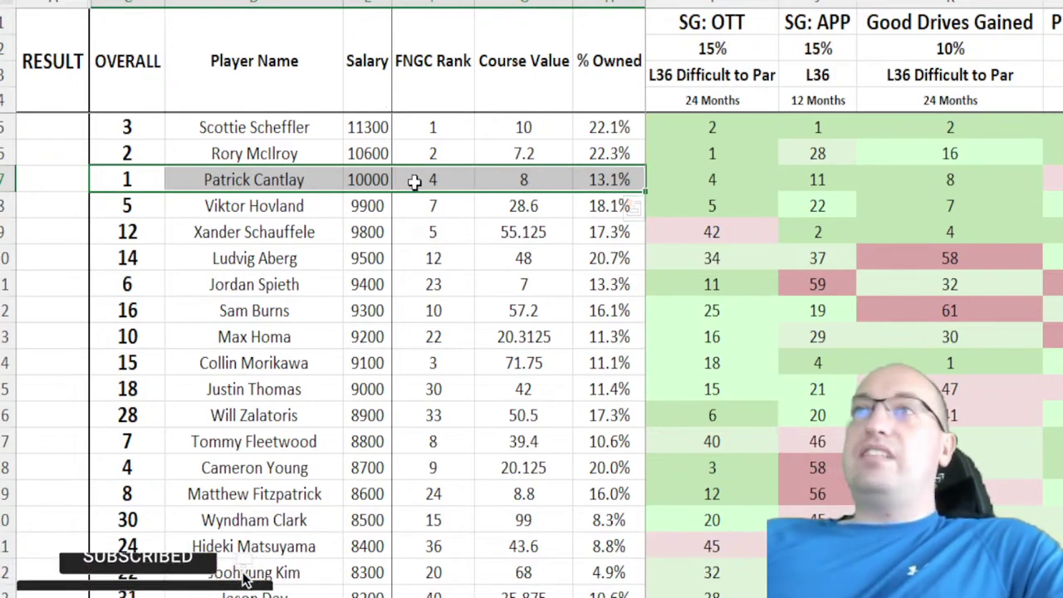
pyautogui.moveTo(144, 176); pyautogui.dragTo(1056, 179)
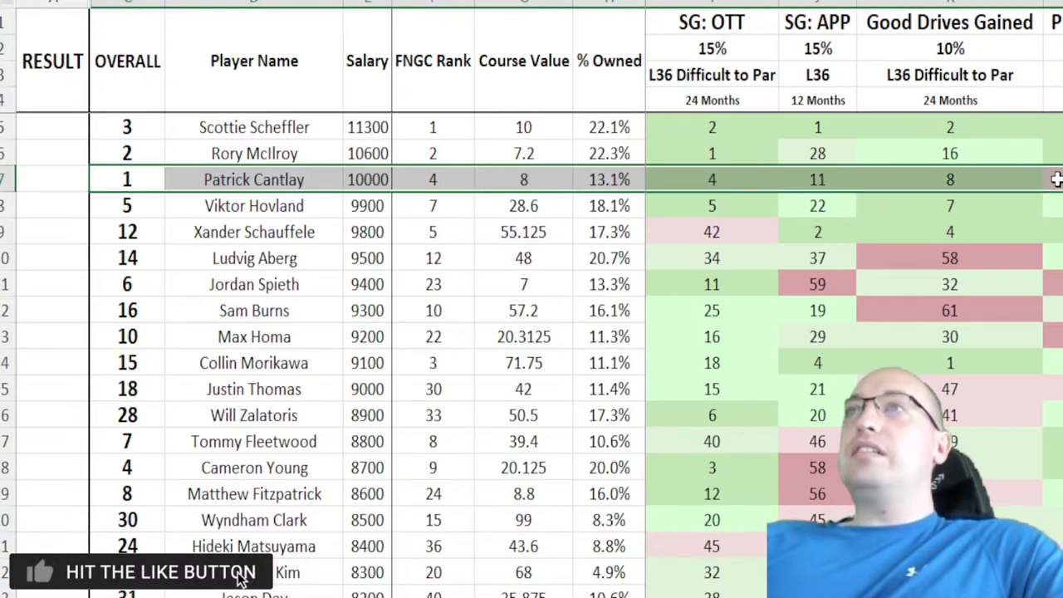
# Step: Select the top-ranked player's Course Value, followed by the rank 3 player's row from Overall across the stat columns
pyautogui.click(526, 179)
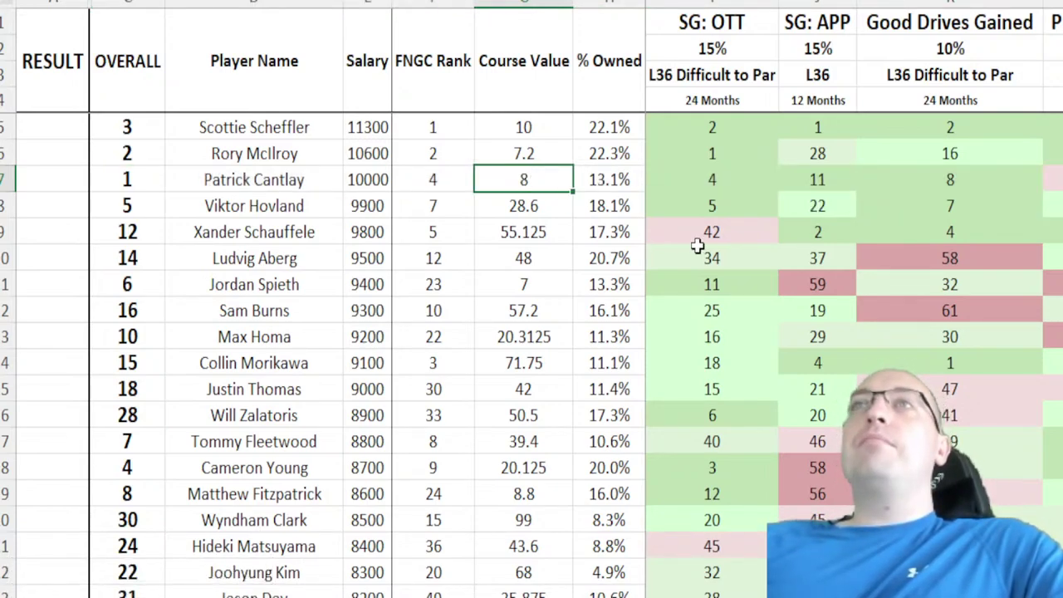
pyautogui.moveTo(149, 130); pyautogui.dragTo(615, 123)
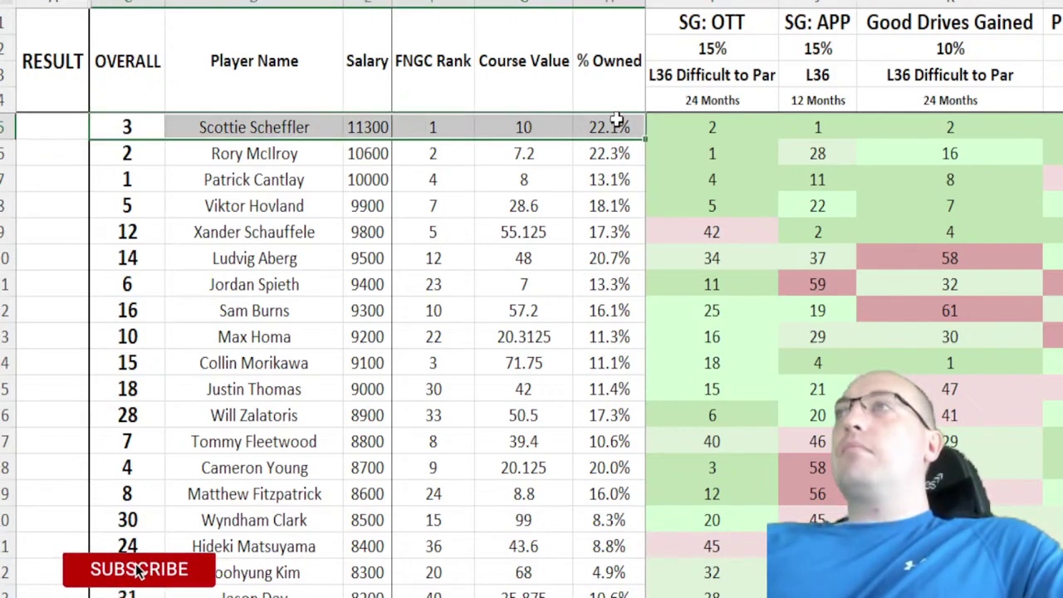
pyautogui.moveTo(614, 123); pyautogui.dragTo(1051, 119)
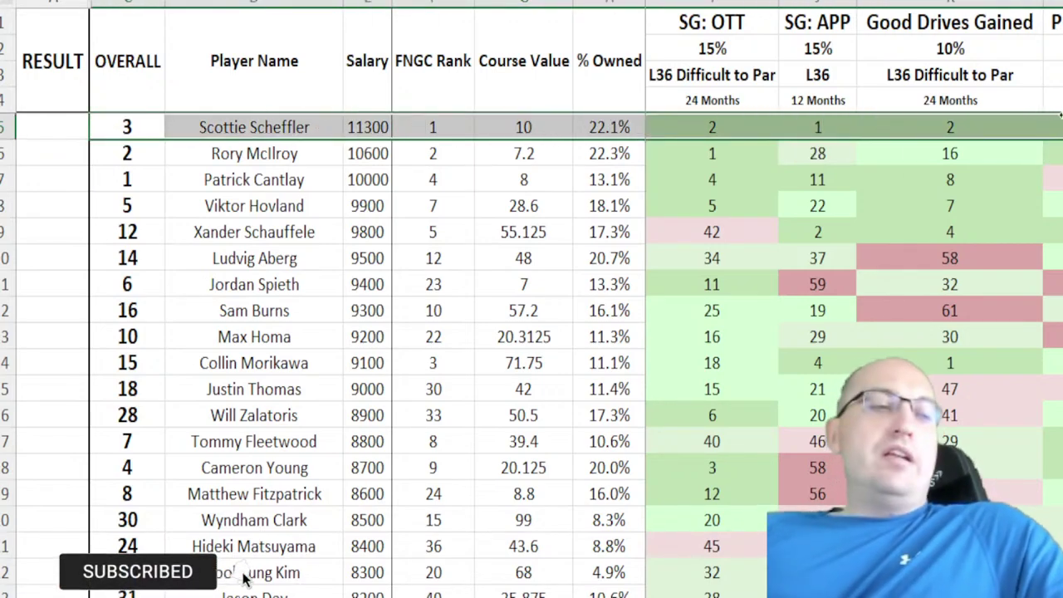
# Step: Select the rank 3 player's SG: P stat, followed by the rank 2 player's SG: P stat
pyautogui.press('Home')
pyautogui.hscroll(6, 830, 98)
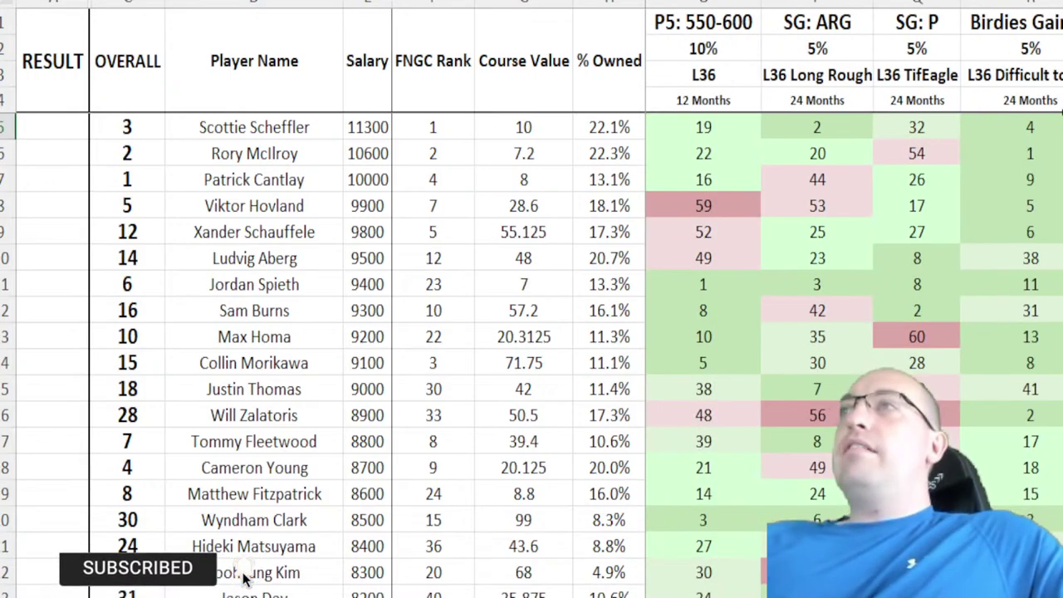
pyautogui.click(712, 127)
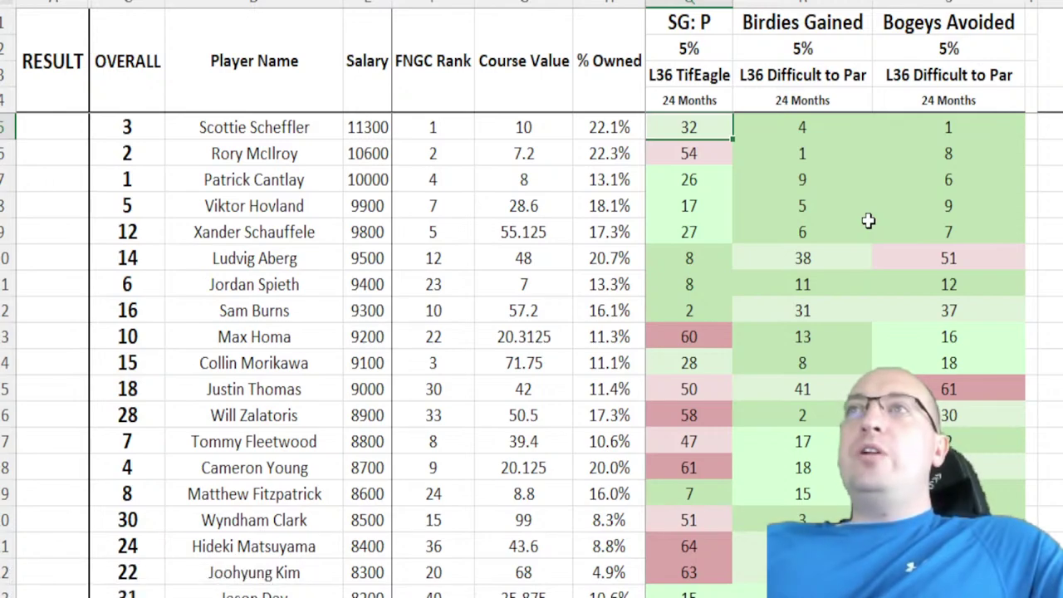
pyautogui.press('Down')
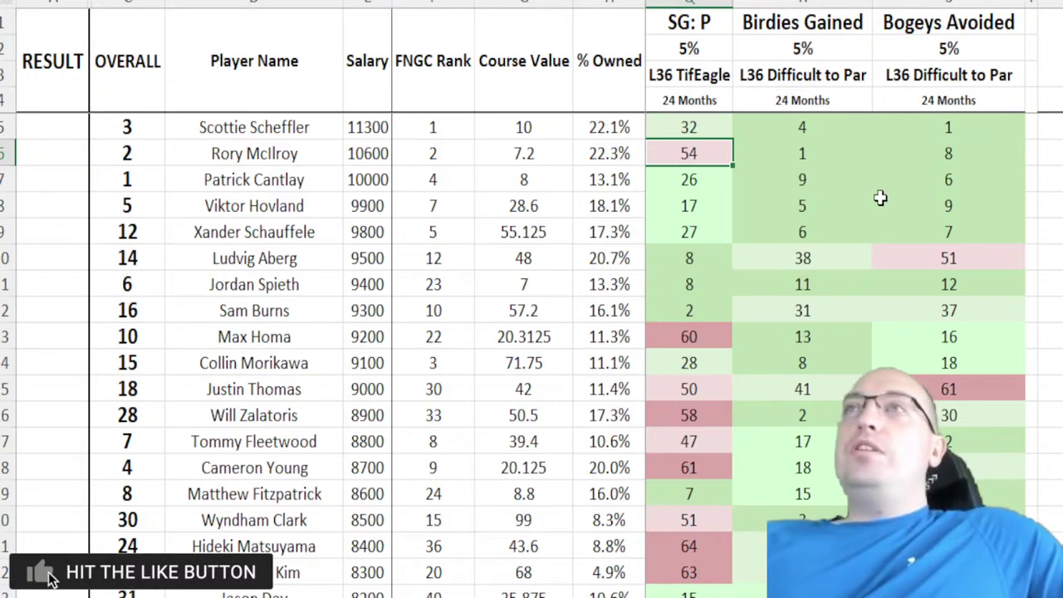
# Step: Compare the SG: OTT and SG: APP stats of the two highest-salaried players, selecting both rows across the stat columns
pyautogui.hscroll(-5, 881, 196)
pyautogui.click(719, 133)
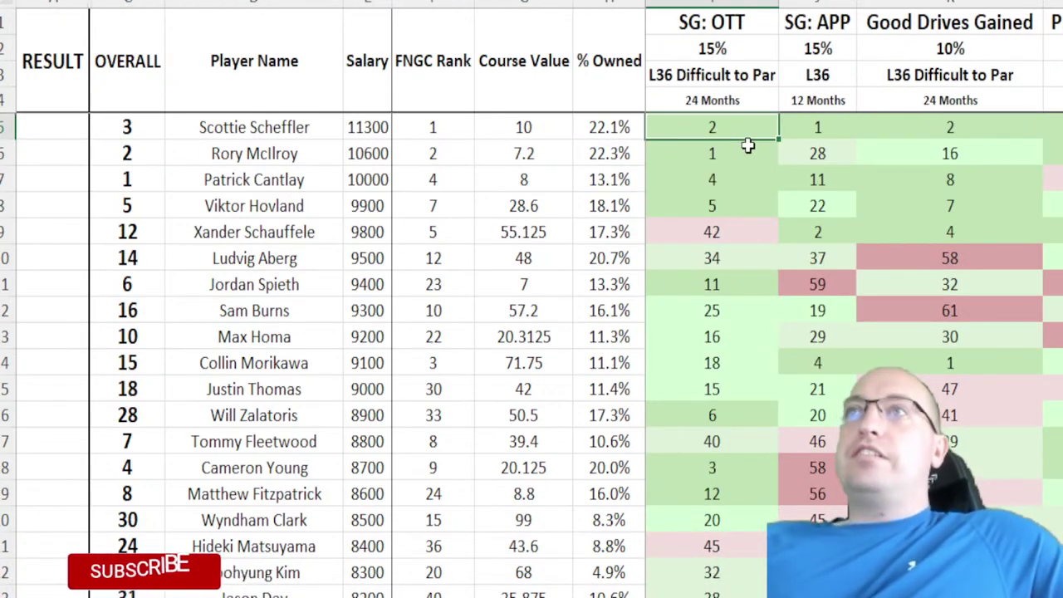
pyautogui.moveTo(717, 131); pyautogui.dragTo(724, 158)
pyautogui.press('Right')
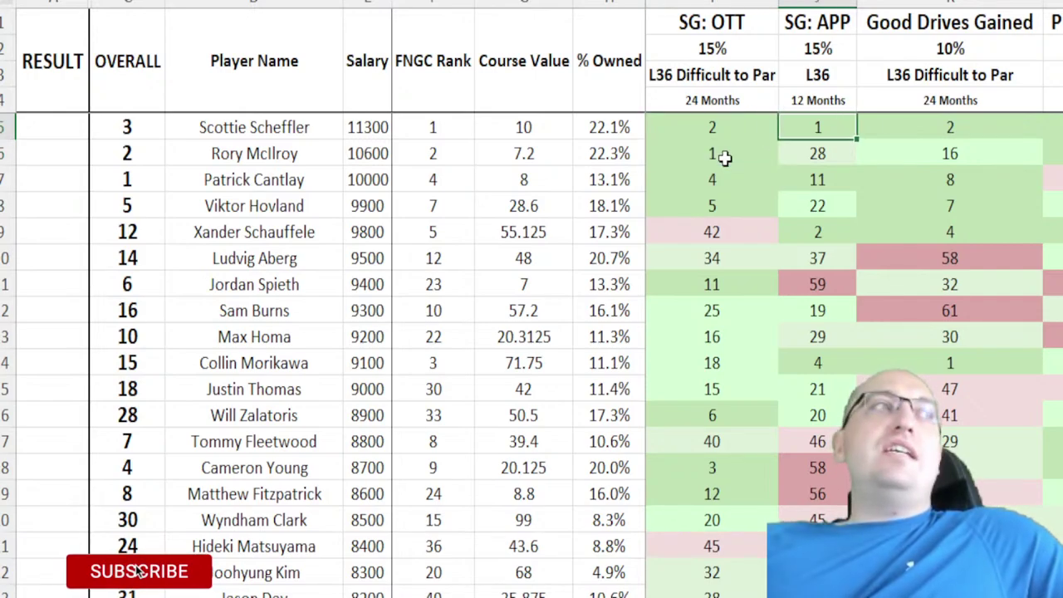
pyautogui.hotkey('shift', 'Down')
pyautogui.click(843, 153)
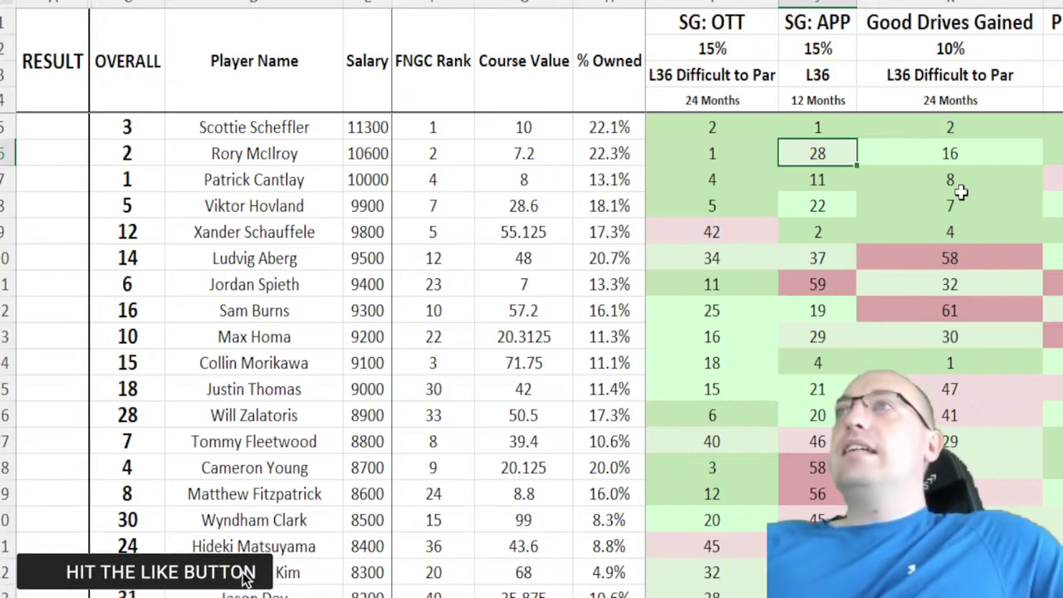
pyautogui.moveTo(705, 127); pyautogui.dragTo(1054, 154)
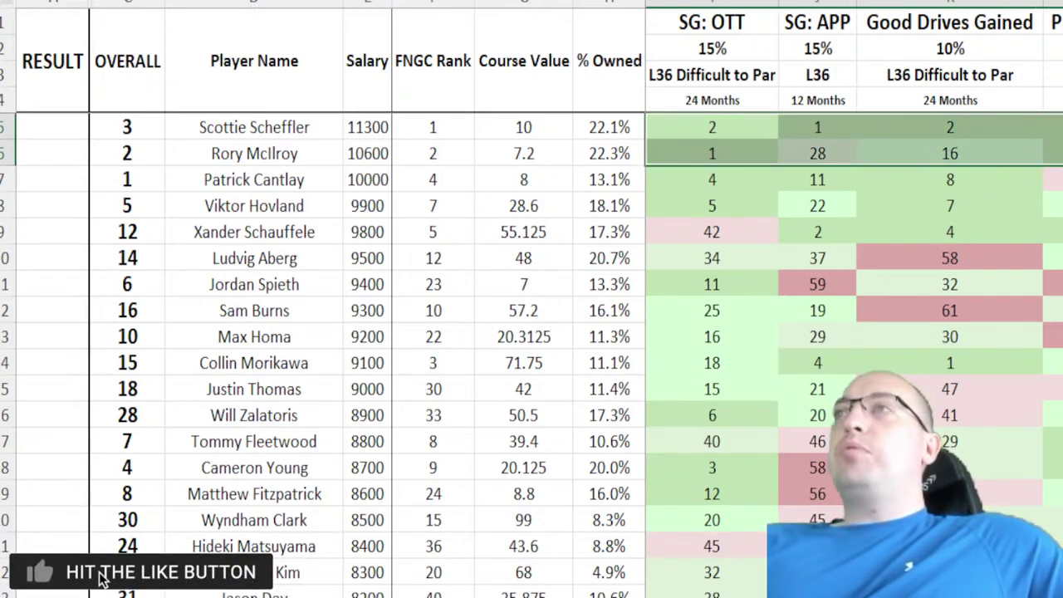
pyautogui.click(817, 127)
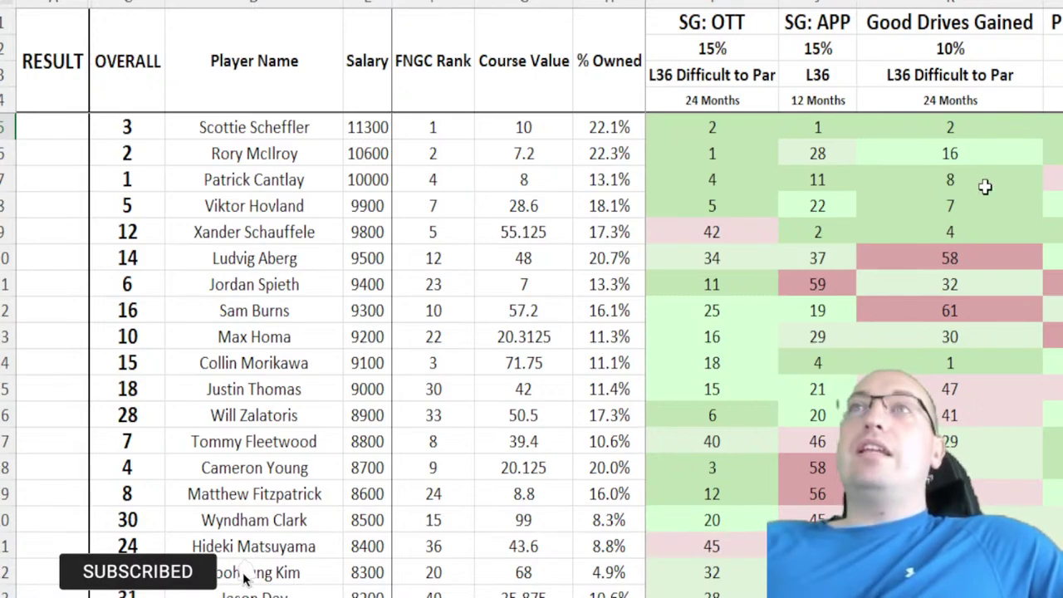
# Step: Select the three highest-salaried players' rows through % Owned one by one, followed by the top-ranked player's % Owned and Result cells
pyautogui.moveTo(125, 128); pyautogui.dragTo(600, 131)
pyautogui.moveTo(124, 153); pyautogui.dragTo(599, 154)
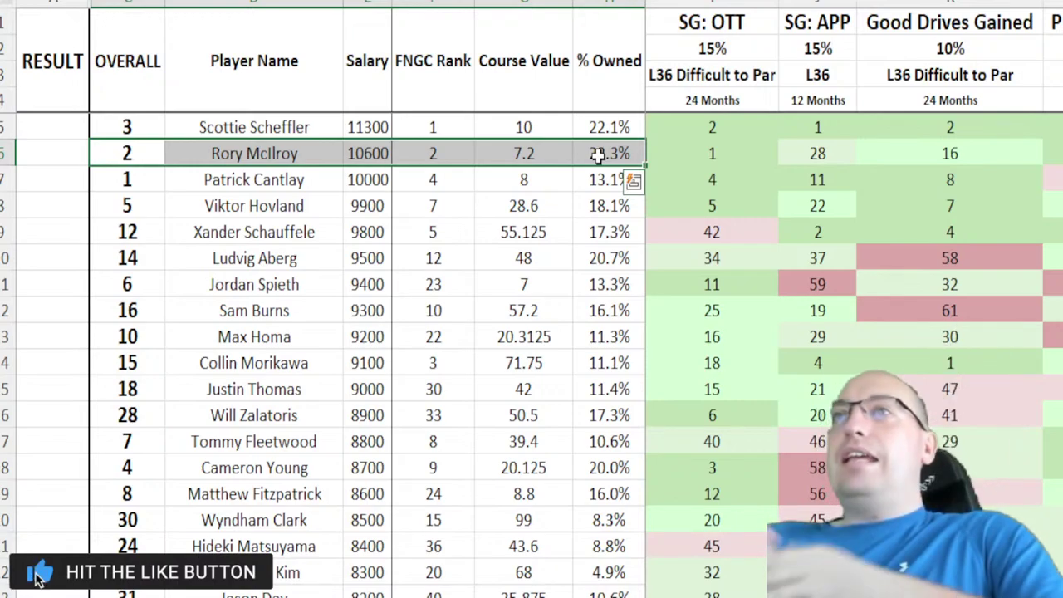
pyautogui.moveTo(124, 180); pyautogui.dragTo(600, 179)
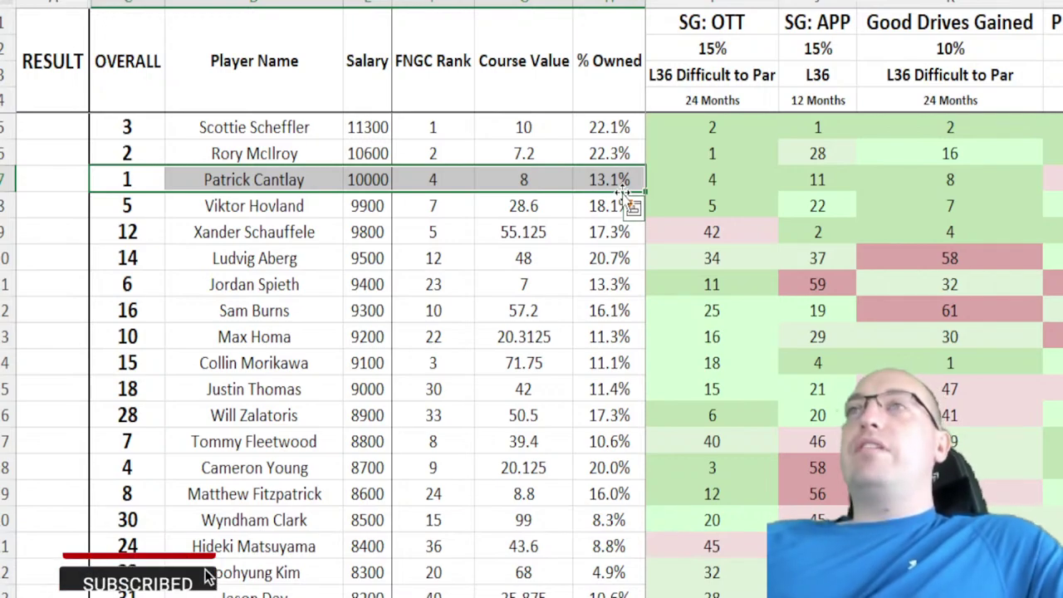
pyautogui.click(607, 180)
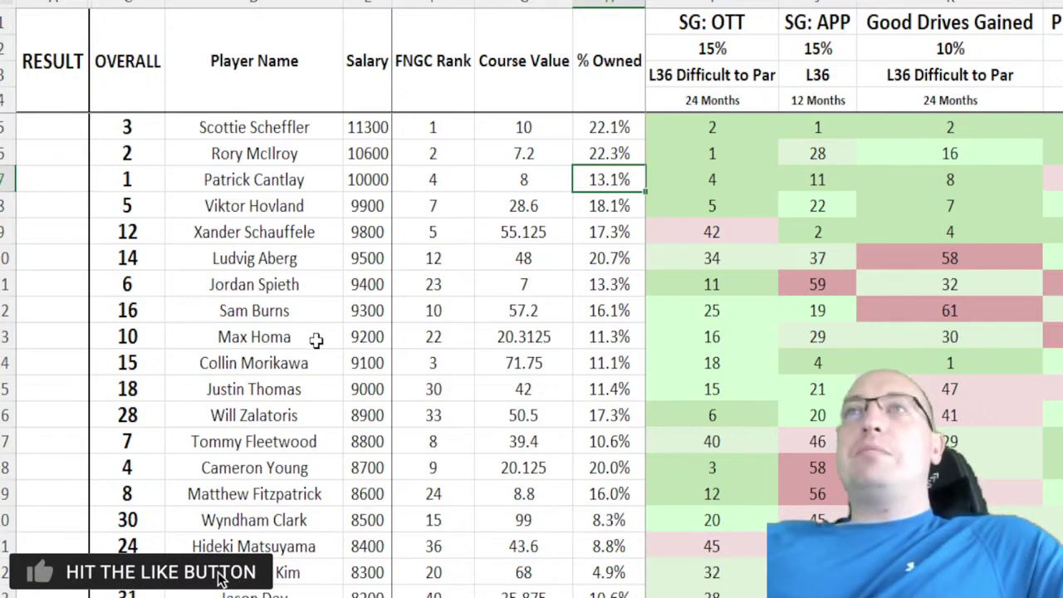
pyautogui.click(83, 180)
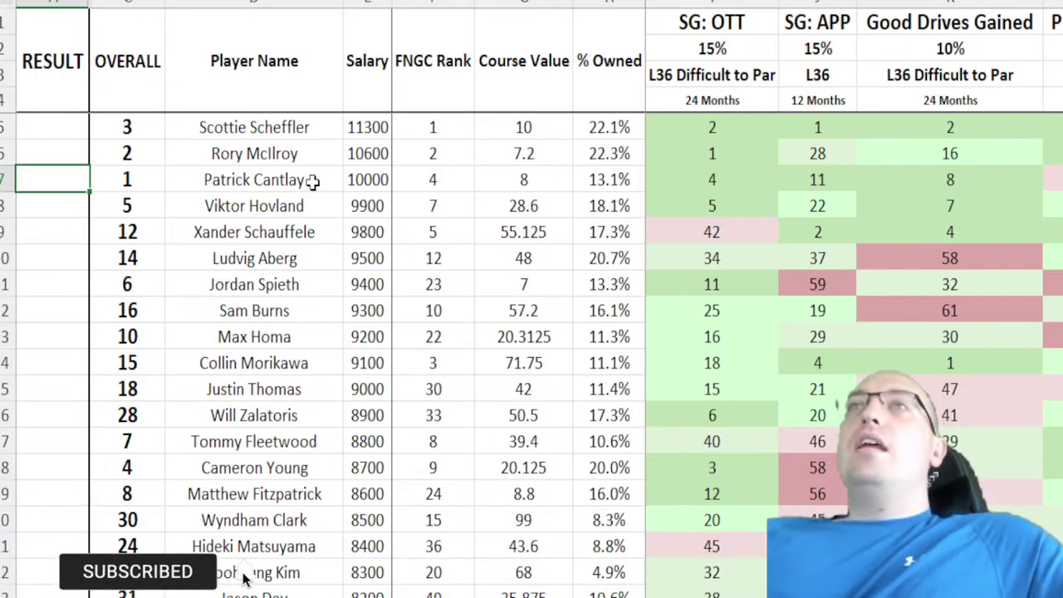
# Step: Select the three highest-salaried players' rows together through % Owned, followed by the Overall to Salary cells of the players priced 9900 to 9000
pyautogui.moveTo(117, 132); pyautogui.dragTo(581, 193)
pyautogui.scroll(-1, 573, 195)
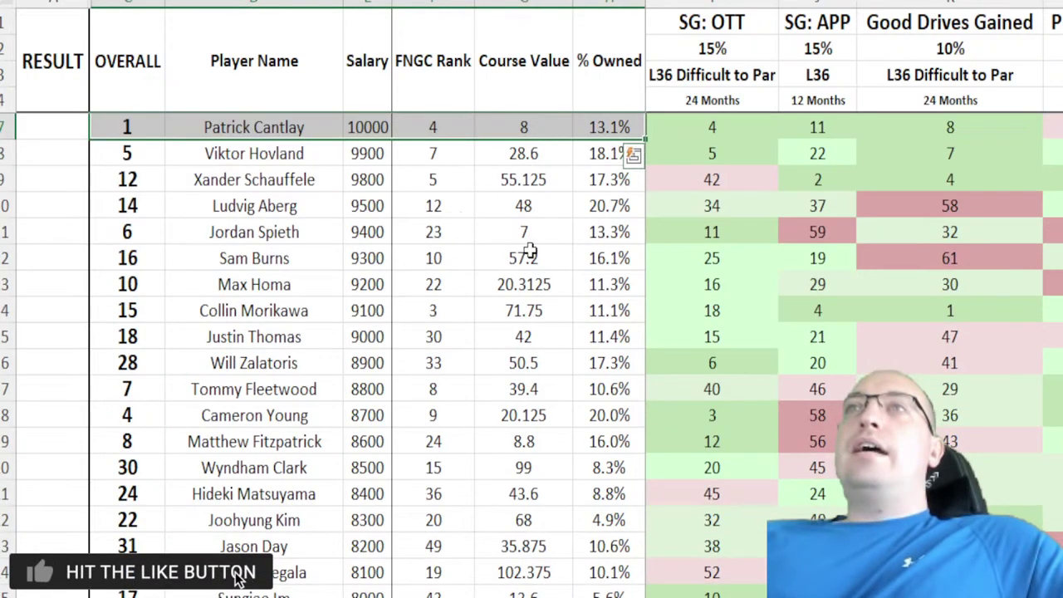
pyautogui.moveTo(138, 162); pyautogui.dragTo(346, 326)
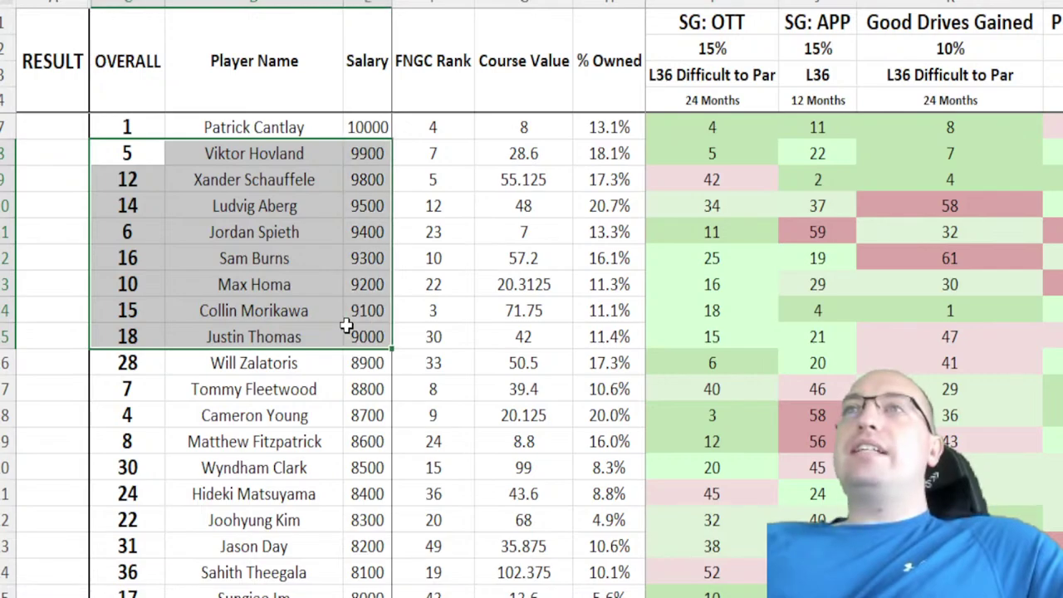
# Step: Review the rank 15 player's Overall, Salary, FNGC Rank and Course Value cells, finishing on Course Value
pyautogui.moveTo(142, 313); pyautogui.dragTo(374, 304)
pyautogui.click(553, 310)
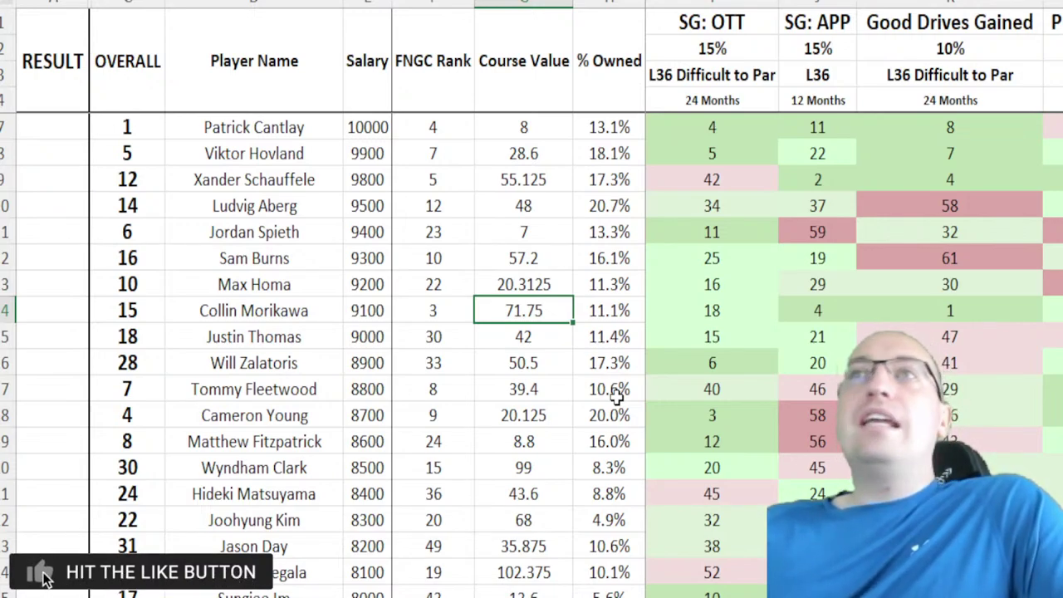
pyautogui.moveTo(132, 309); pyautogui.dragTo(475, 317)
pyautogui.click(470, 315)
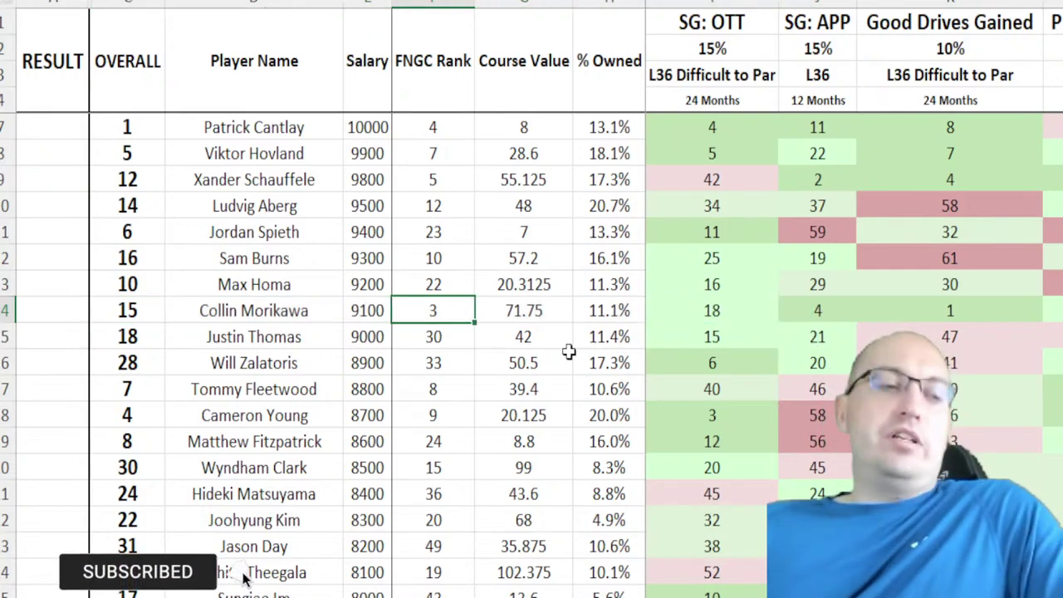
pyautogui.press('Right')
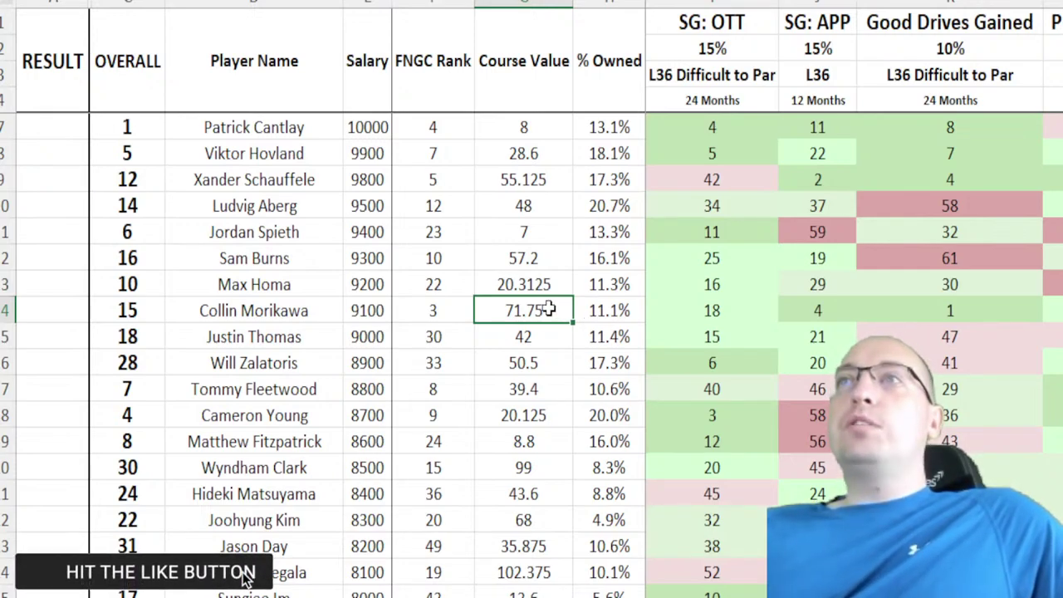
# Step: Select the rank 15 player's stats from SG: OTT to Good Drives Gained, followed by the SG: APP and SG: OTT cells individually
pyautogui.moveTo(695, 304); pyautogui.dragTo(972, 305)
pyautogui.press('Right')
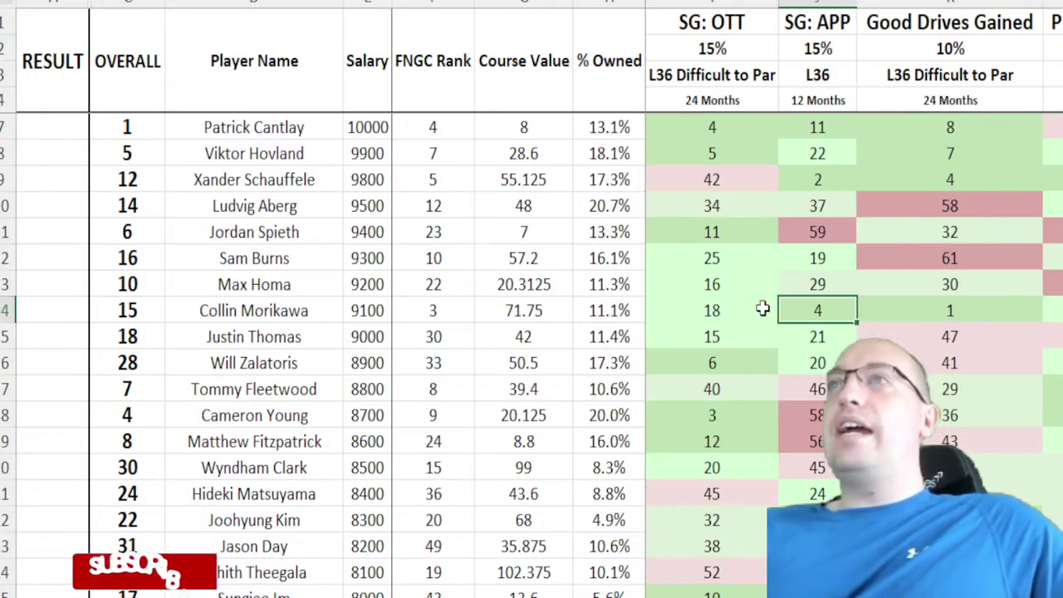
pyautogui.click(737, 308)
pyautogui.scroll(-1, 785, 291)
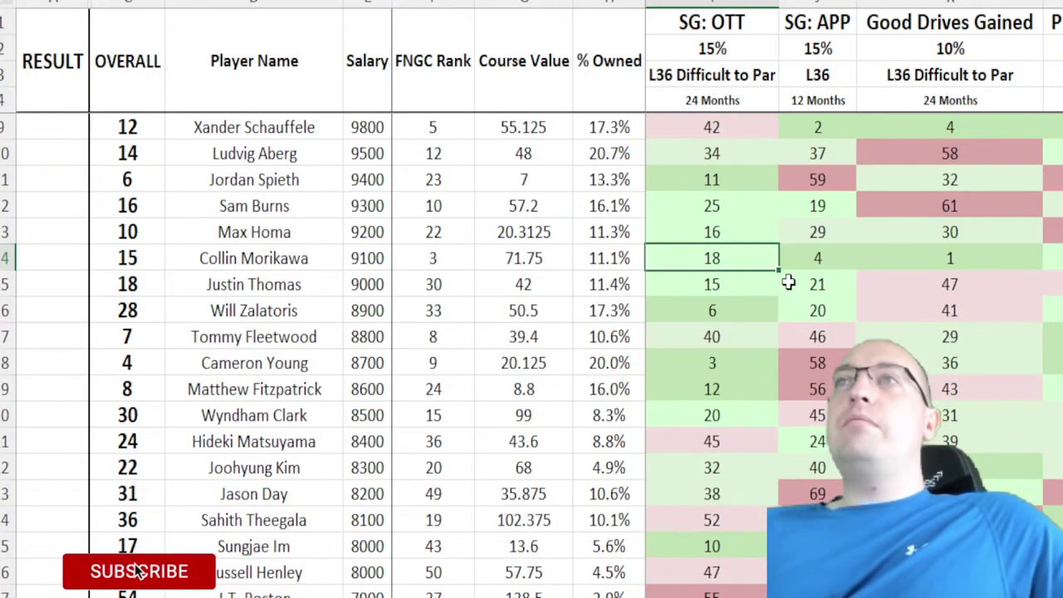
pyautogui.scroll(1, 776, 274)
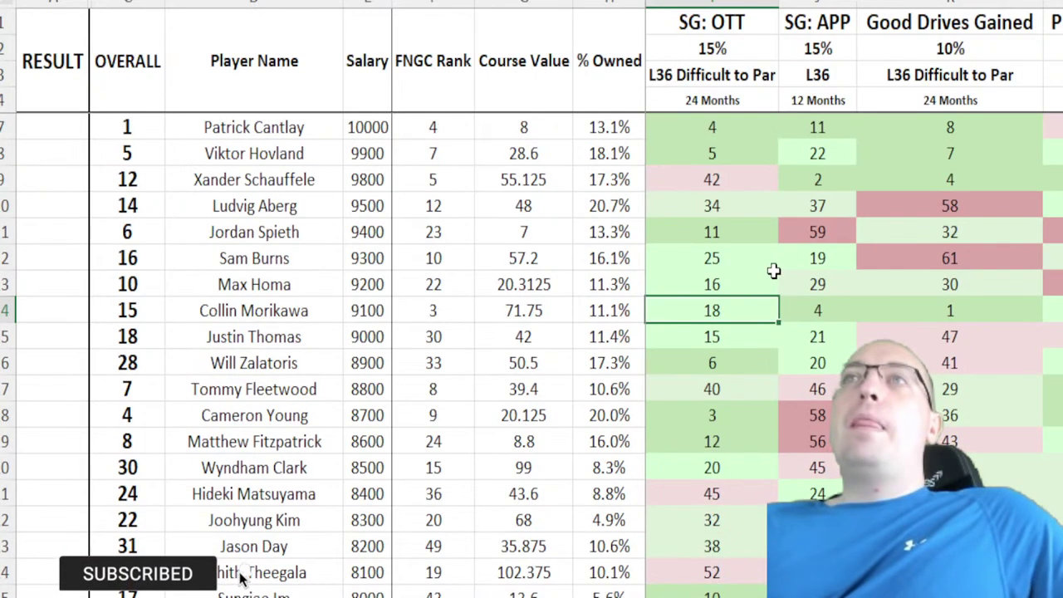
# Step: Select the rank 15 player's row through % Owned, finishing on that player's Course Value cell
pyautogui.click(540, 311)
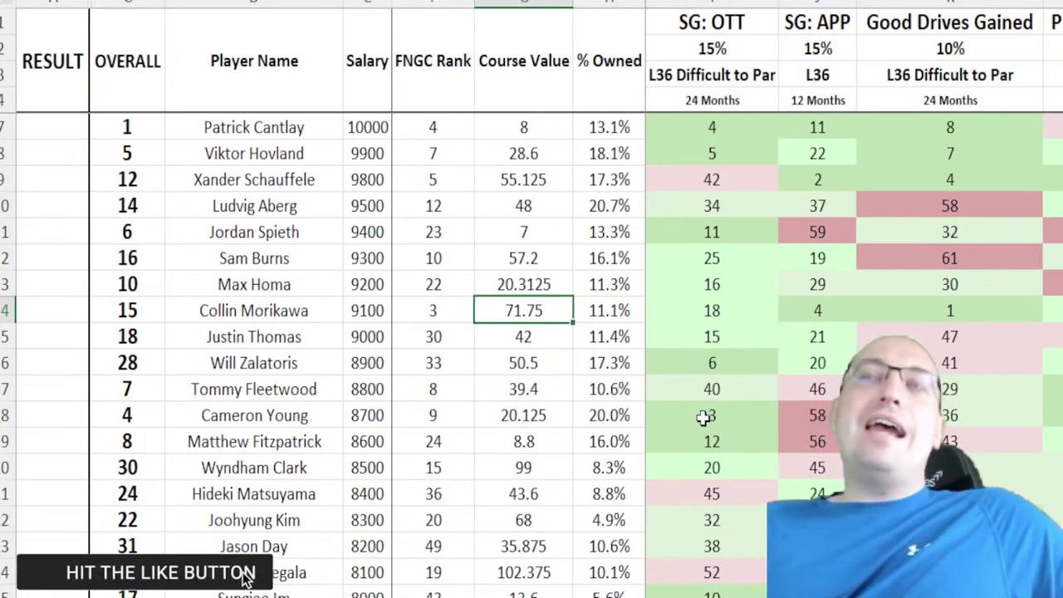
pyautogui.moveTo(125, 310); pyautogui.dragTo(610, 312)
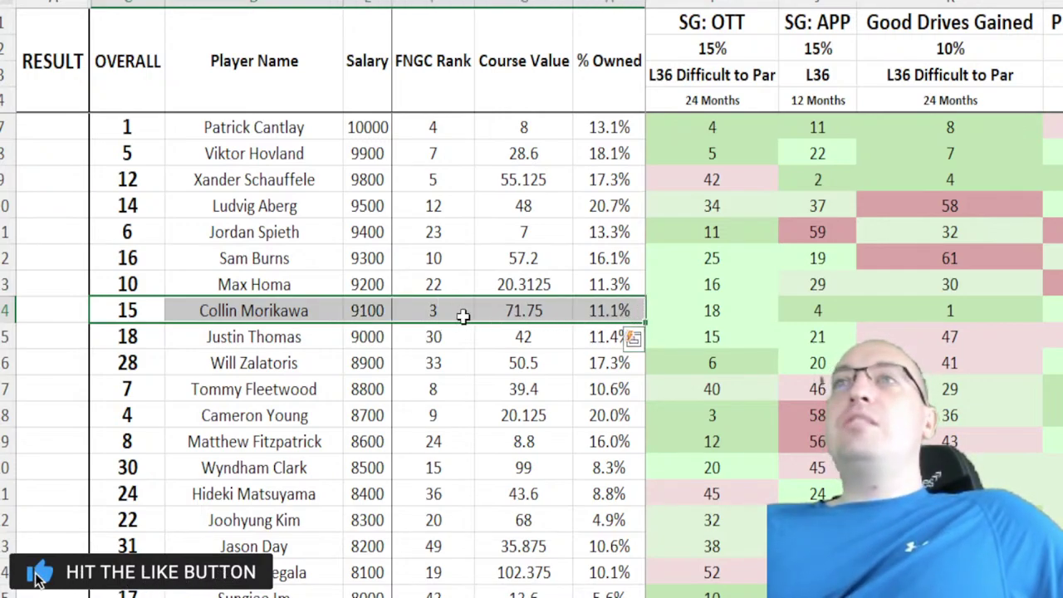
pyautogui.moveTo(163, 310); pyautogui.dragTo(617, 310)
pyautogui.click(538, 309)
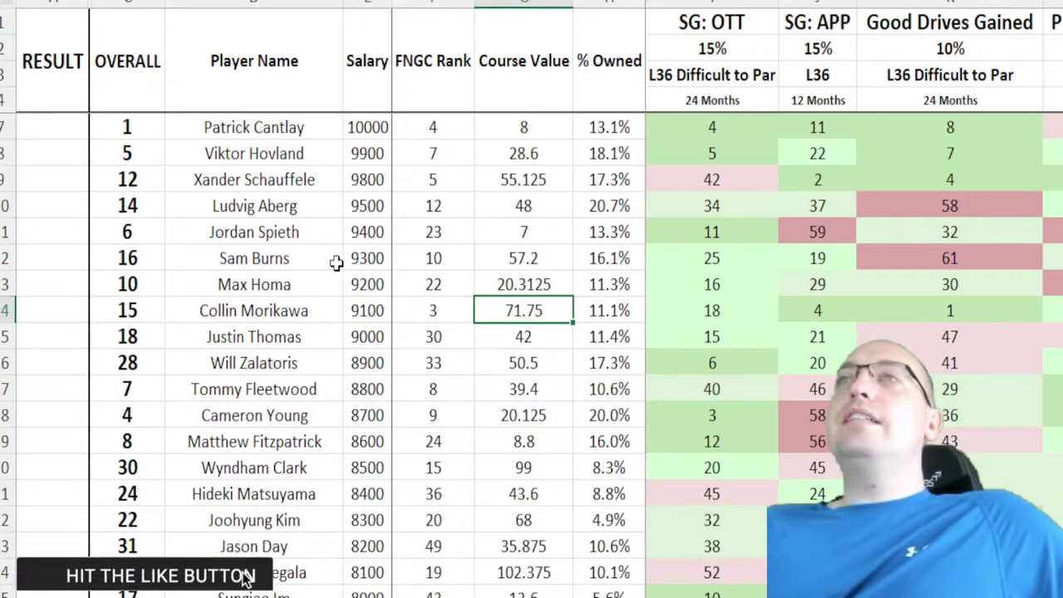
# Step: Select the rank 5 player's row through % Owned and review that player's stats across to SG: ARG
pyautogui.moveTo(123, 152); pyautogui.dragTo(592, 157)
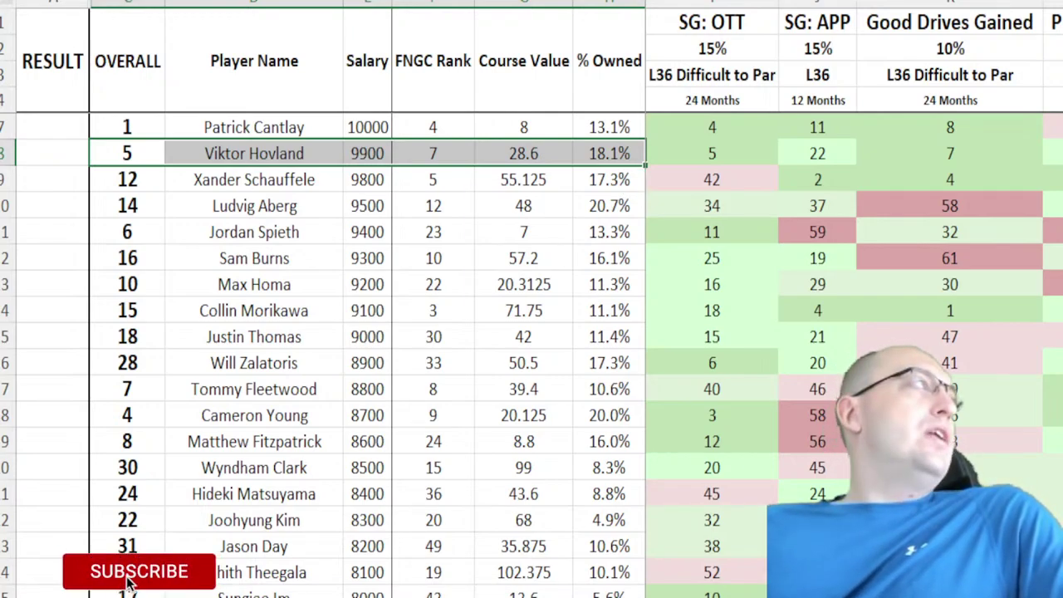
pyautogui.click(610, 153)
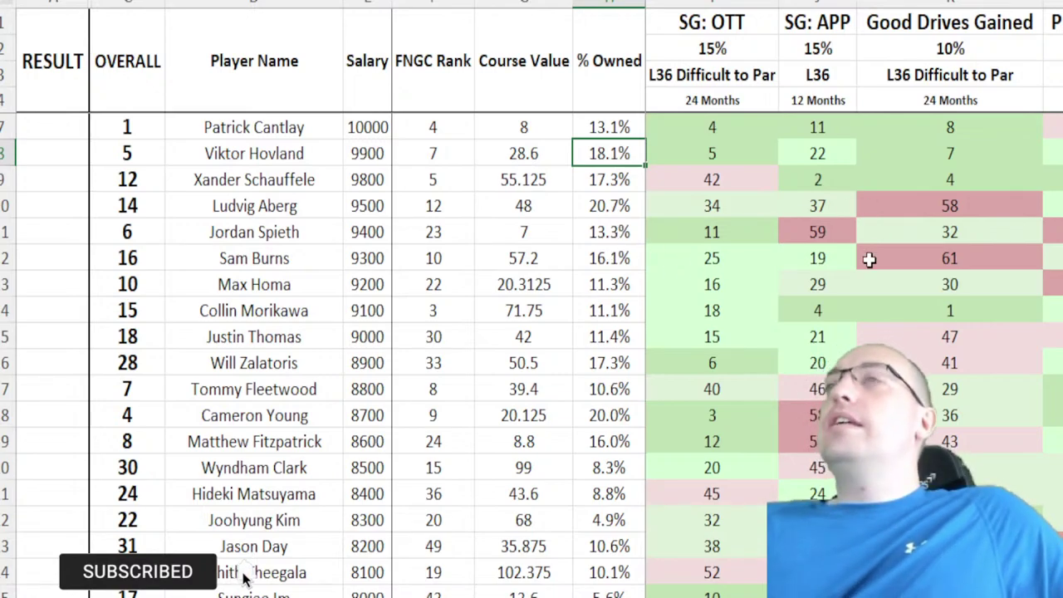
pyautogui.press('Right')
pyautogui.press('Right')
pyautogui.press('Right')
pyautogui.press('Right')
pyautogui.press('Right')
pyautogui.press('Right')
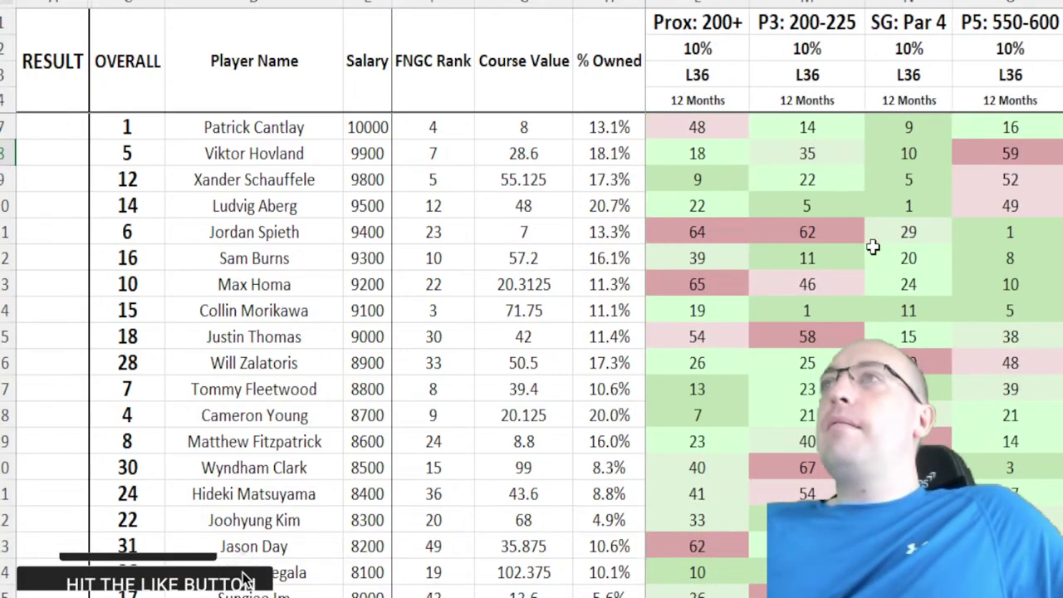
pyautogui.hscroll(3, 872, 247)
pyautogui.click(742, 154)
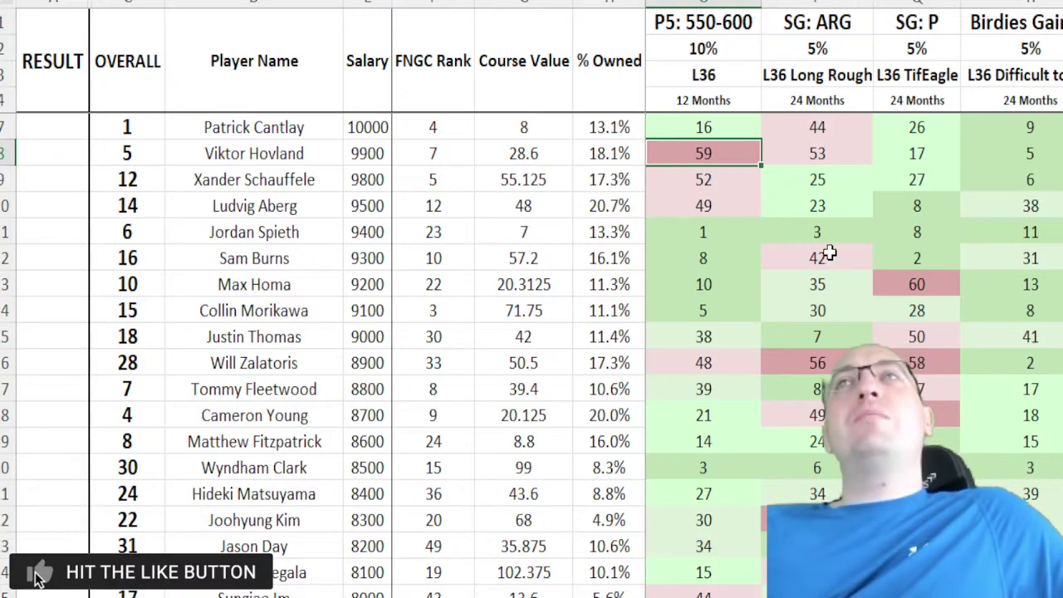
pyautogui.press('Right')
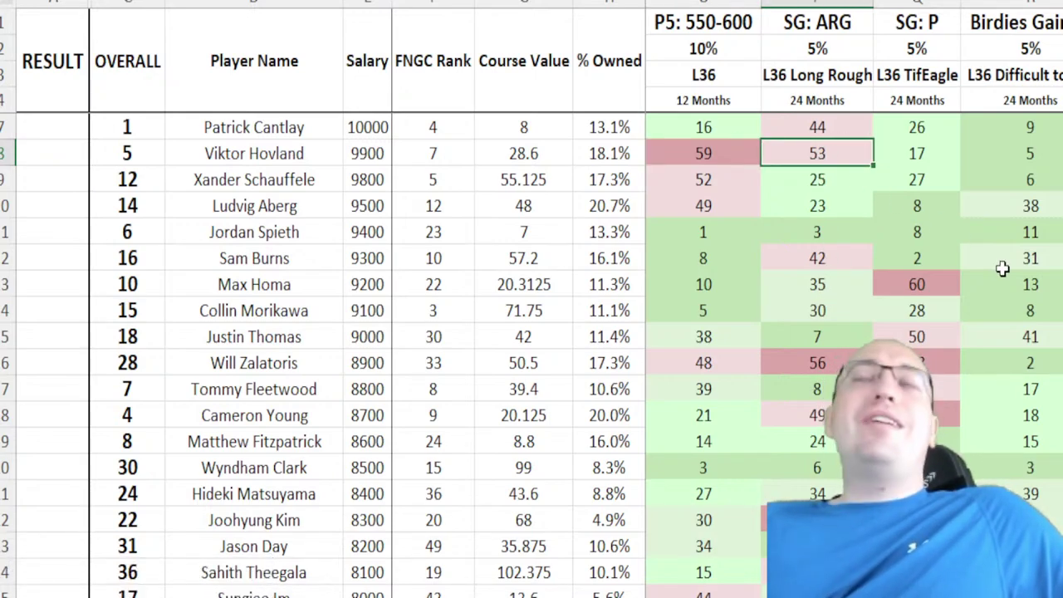
# Step: Go back through the rank 5 player's stats to SG: OTT and select that player's % Owned cell
pyautogui.press('Left')
pyautogui.press('Left')
pyautogui.press('Left')
pyautogui.press('Left')
pyautogui.press('Left')
pyautogui.press('Left')
pyautogui.press('Left')
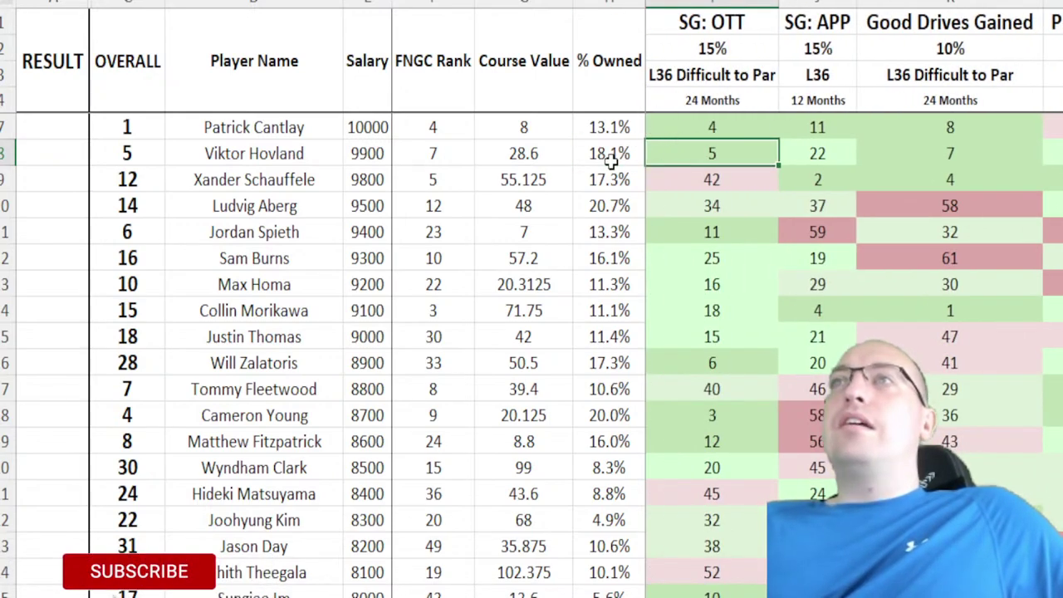
pyautogui.click(606, 157)
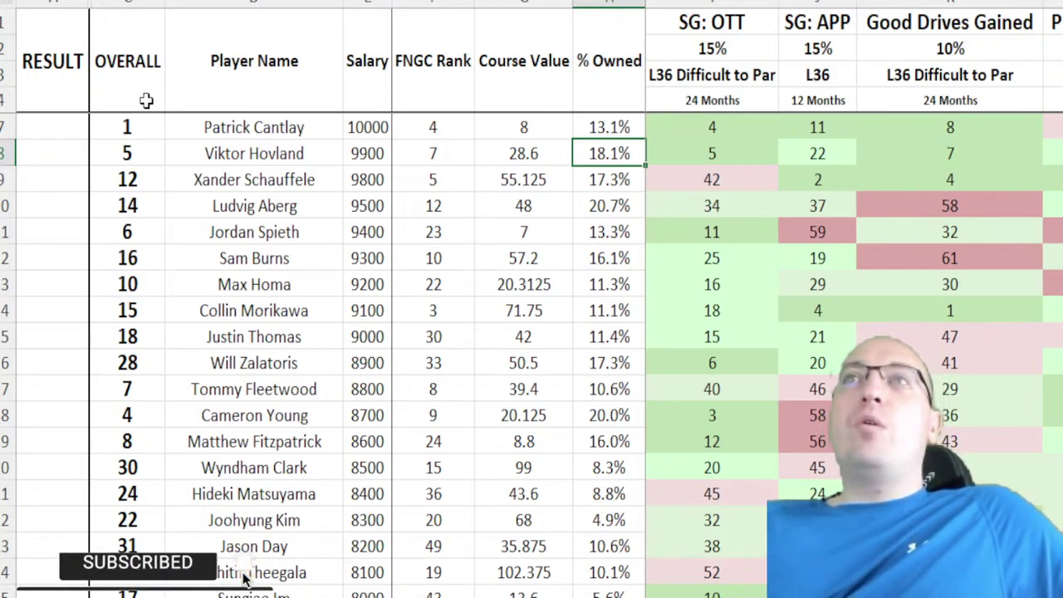
# Step: Select the rows of the players ranked 1 and 5 through % Owned, followed by the top-ranked player's % Owned cell
pyautogui.moveTo(135, 131); pyautogui.dragTo(367, 128)
pyautogui.scroll(1, 507, 112)
pyautogui.moveTo(507, 112); pyautogui.dragTo(610, 201)
pyautogui.scroll(-1, 505, 187)
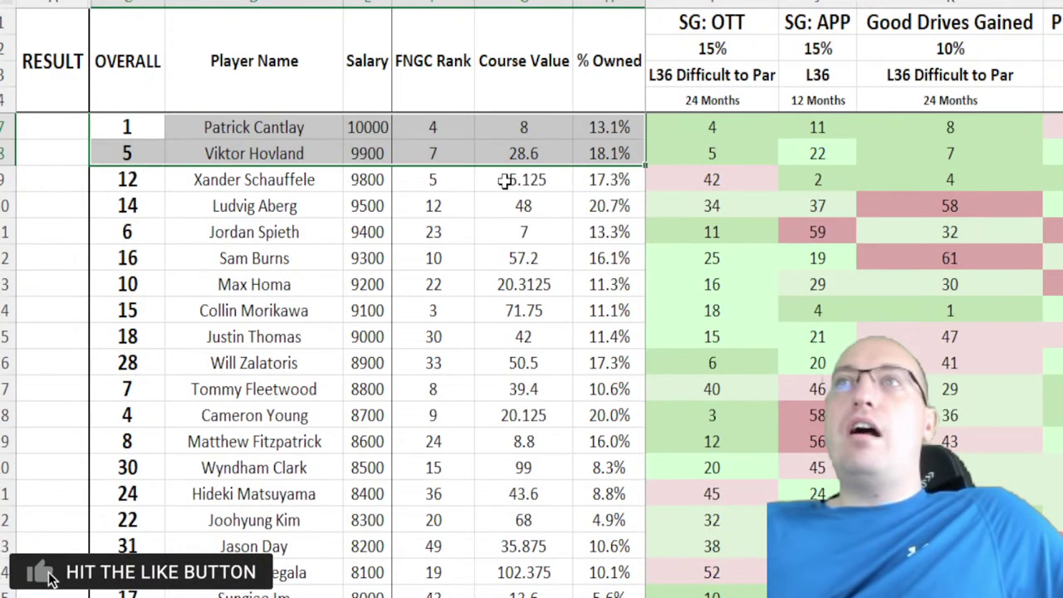
pyautogui.click(609, 127)
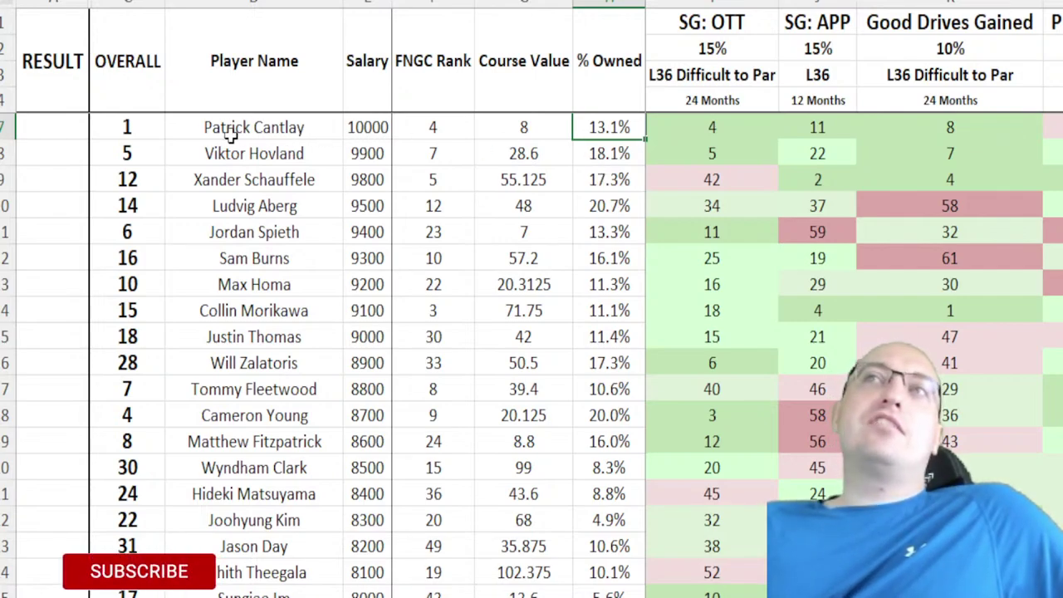
# Step: Select the rows of the players ranked 1 and 5, followed by the rank 12 player's row through % Owned and Course Value cell
pyautogui.moveTo(159, 126); pyautogui.dragTo(631, 162)
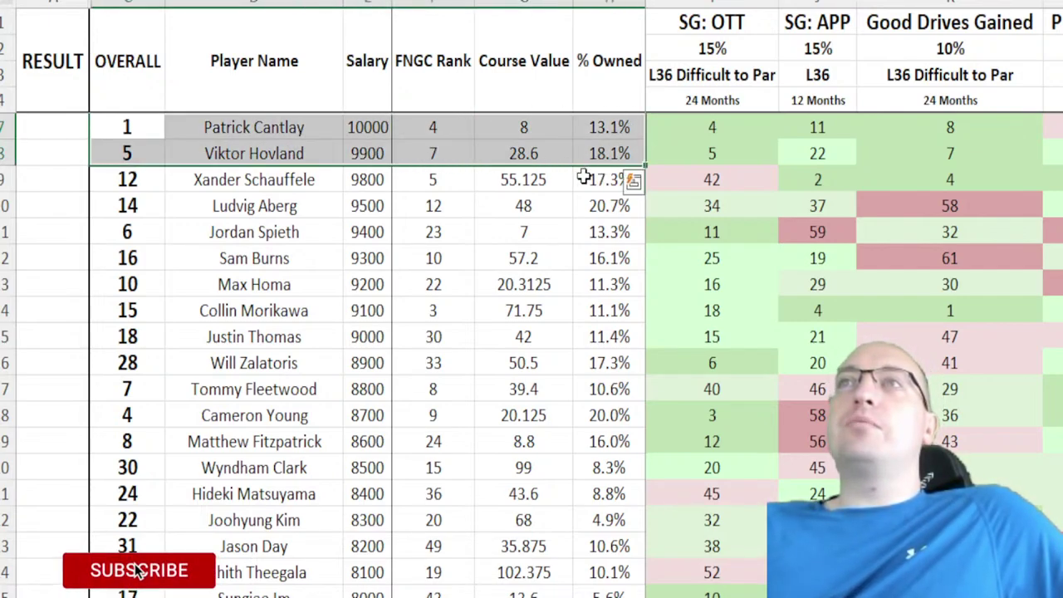
pyautogui.moveTo(169, 173); pyautogui.dragTo(611, 180)
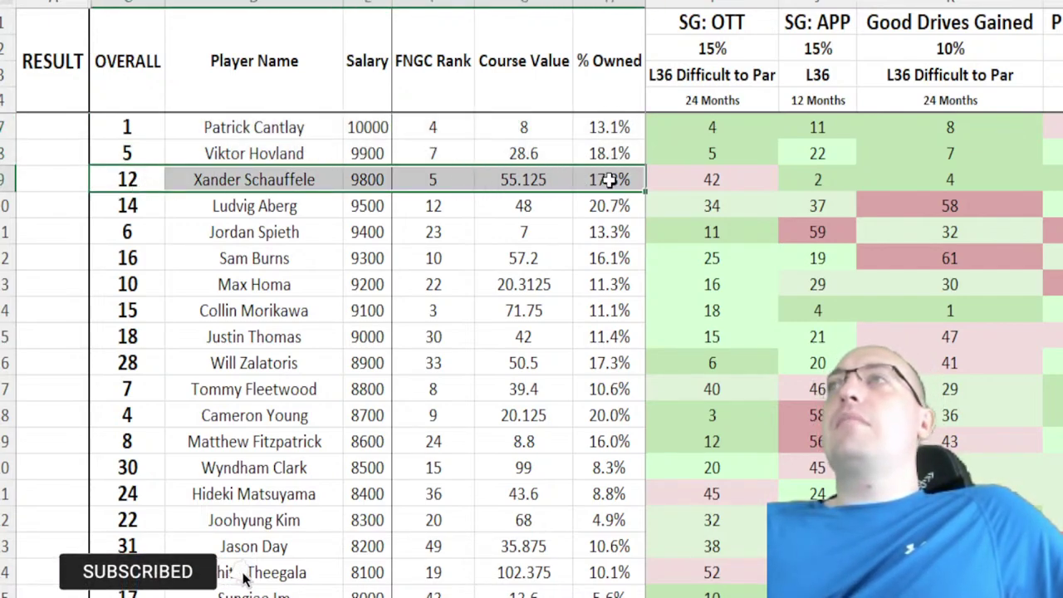
pyautogui.click(558, 178)
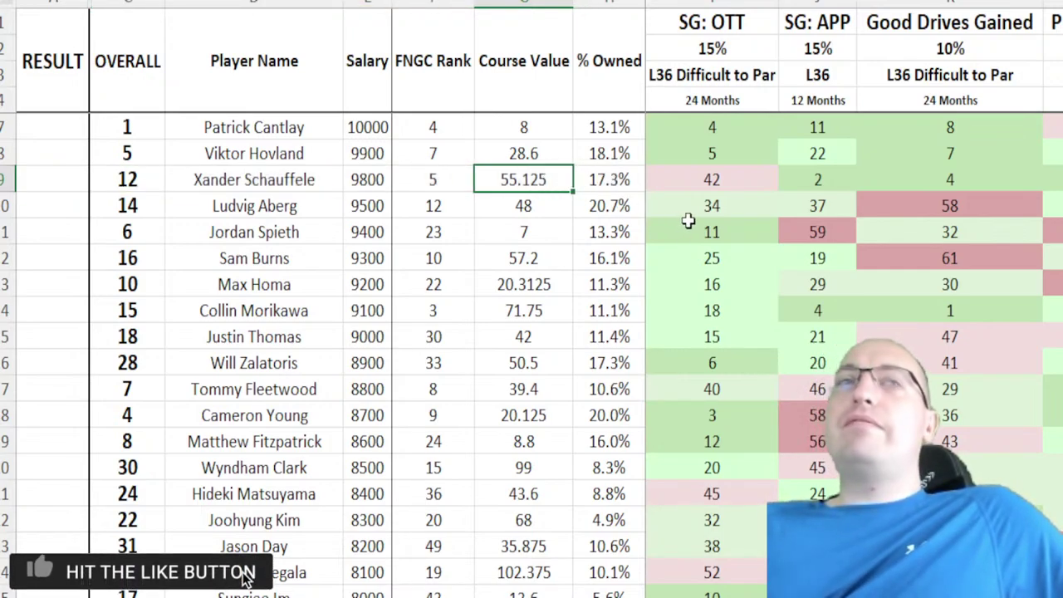
# Step: Review the rank 12 player's stats from SG: OTT to Good Drives Gained, returning to that player's % Owned cell
pyautogui.click(726, 187)
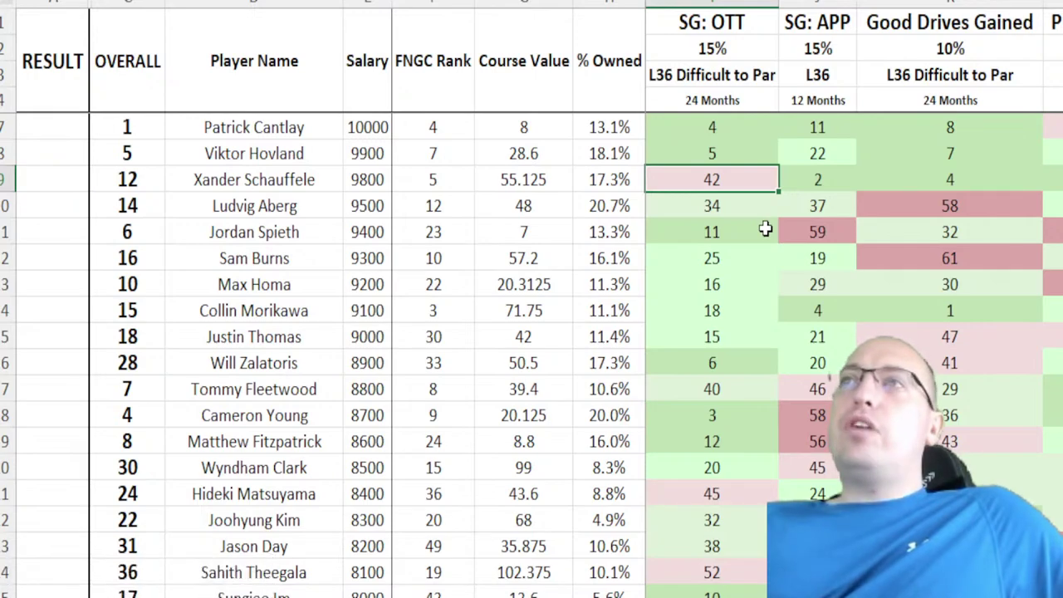
pyautogui.press('Right')
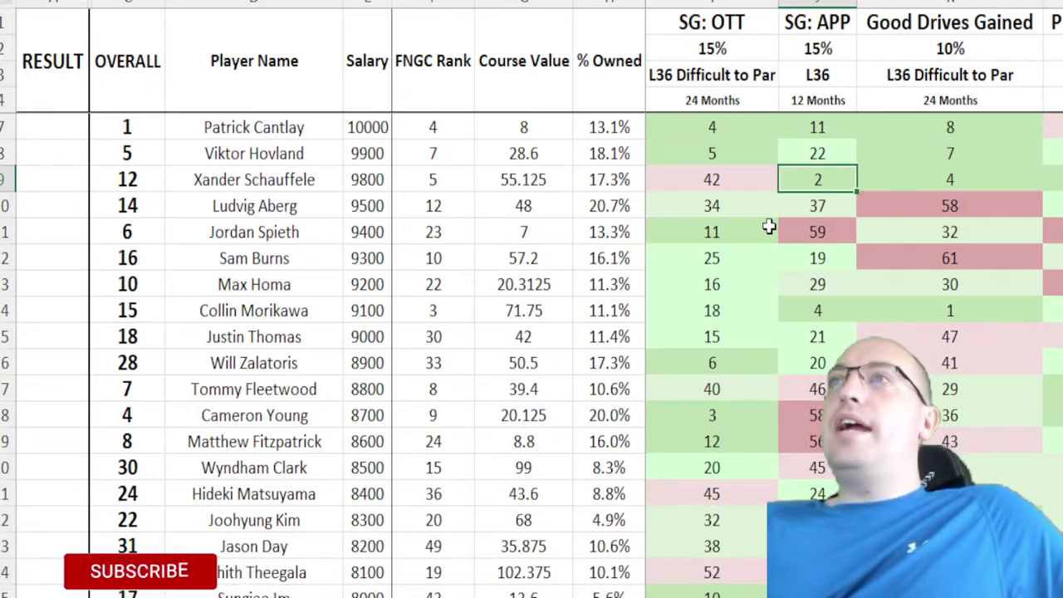
pyautogui.press('Right')
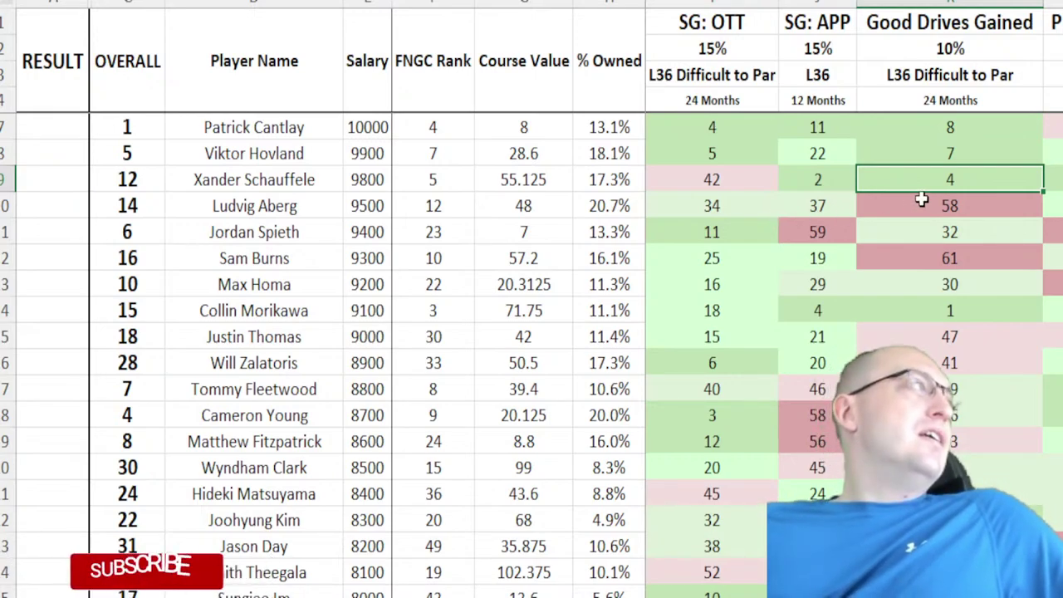
pyautogui.press('Left')
pyautogui.press('Left')
pyautogui.press('Left')
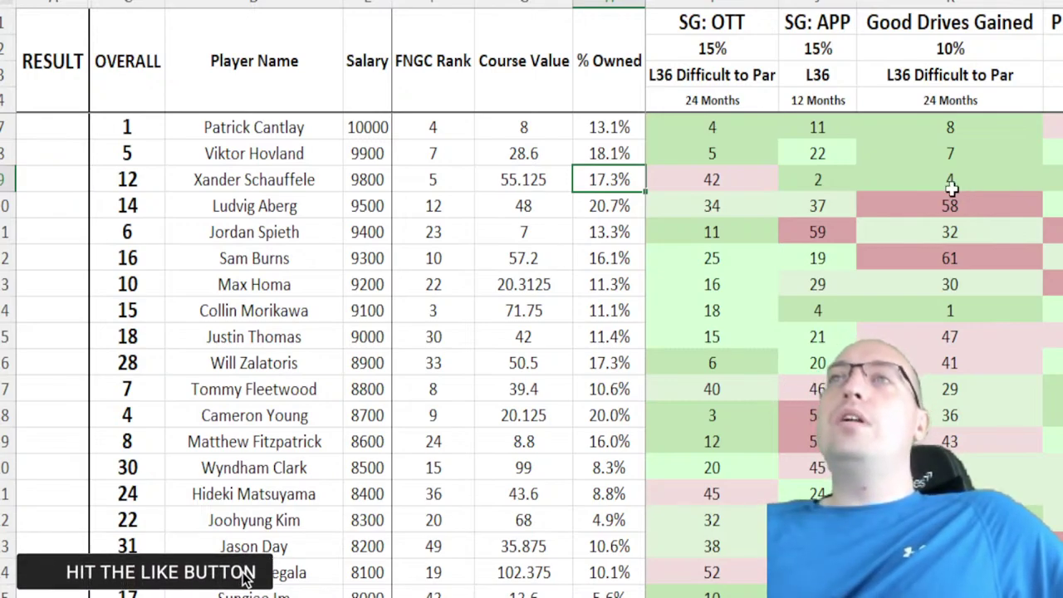
# Step: Select the rank 5 player's row through % Owned again, followed by the rank 14 player's row
pyautogui.moveTo(133, 153); pyautogui.dragTo(585, 166)
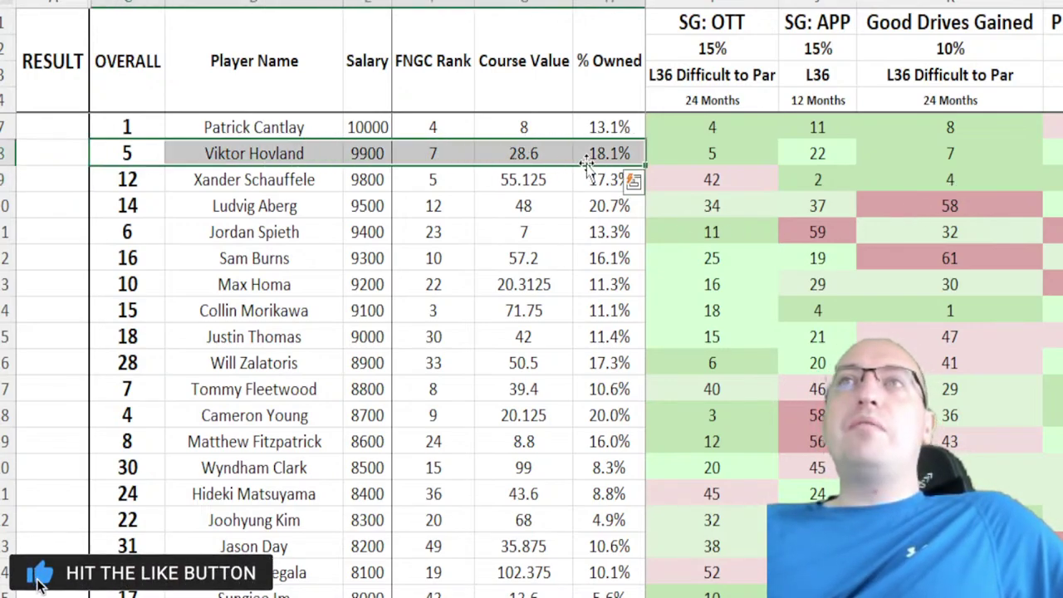
pyautogui.moveTo(142, 151); pyautogui.dragTo(621, 178)
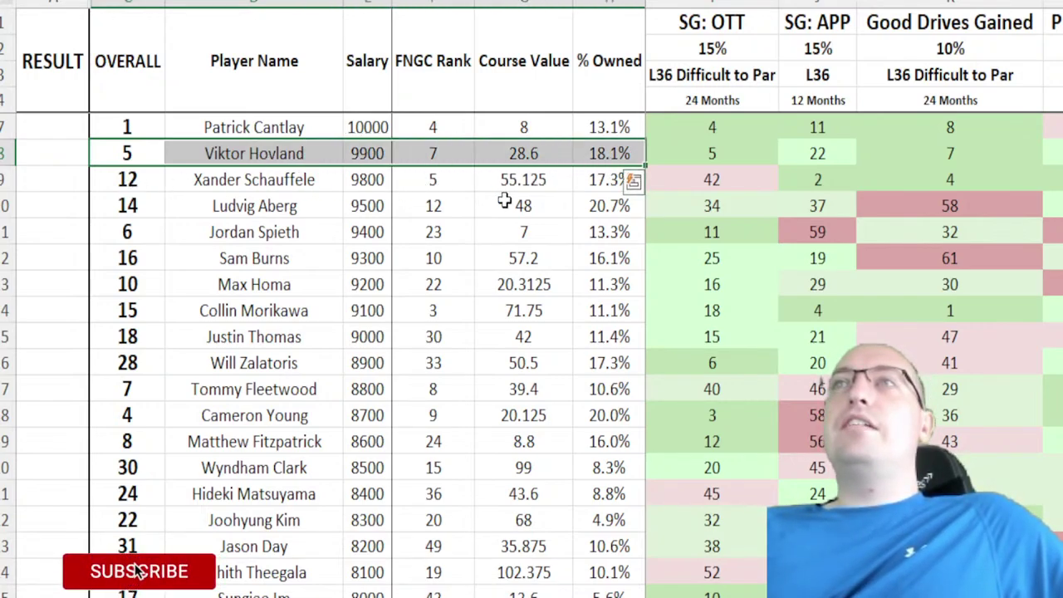
pyautogui.moveTo(145, 206); pyautogui.dragTo(584, 201)
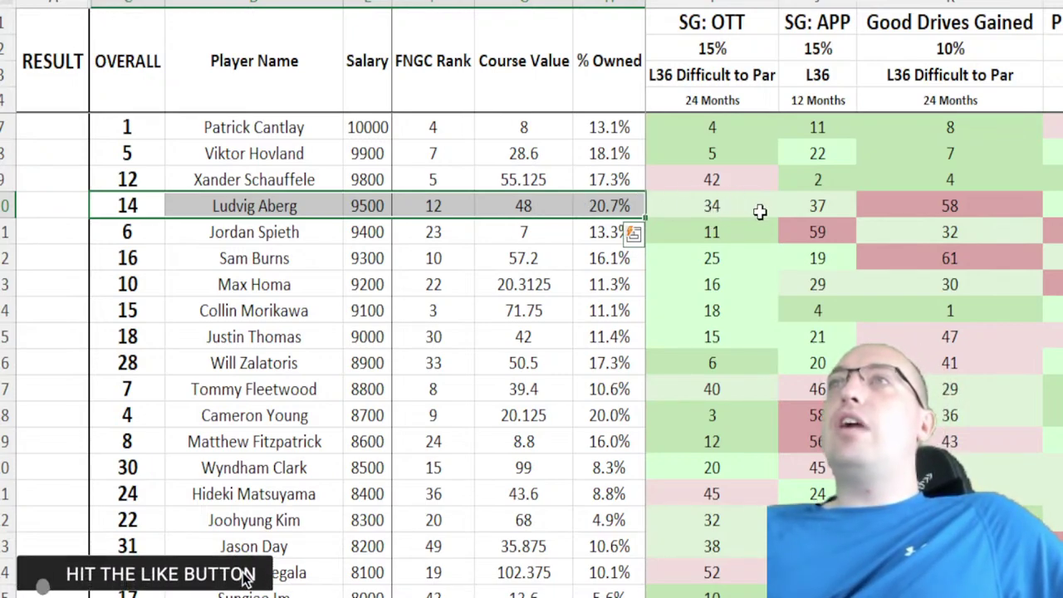
# Step: Review the rank 14 player's SG: OTT with its criteria heading, Good Drives Gained, P3: 200-225 and SG: Par 4
pyautogui.click(712, 207)
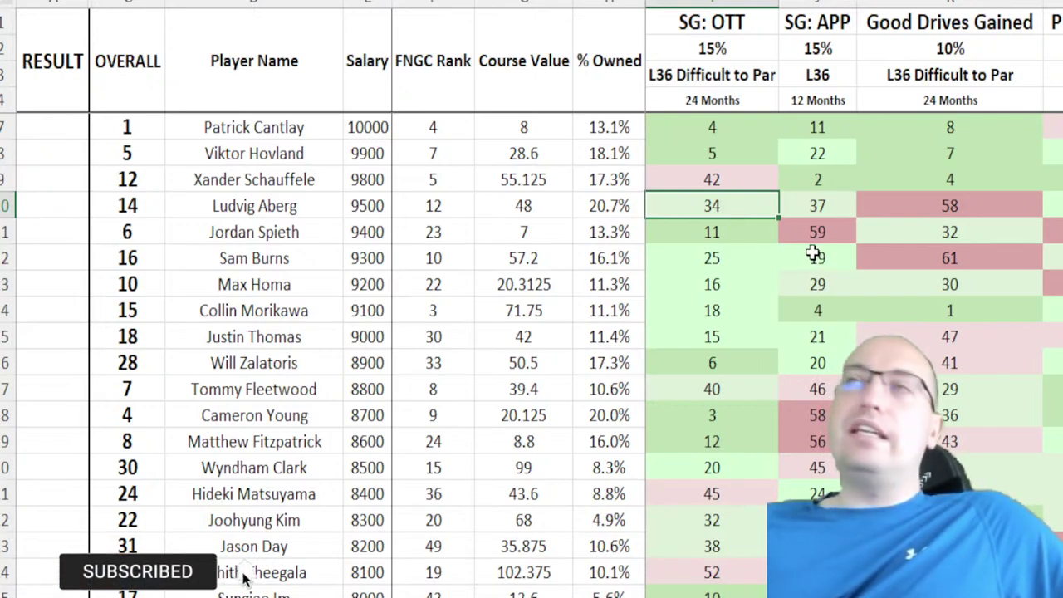
pyautogui.click(714, 77)
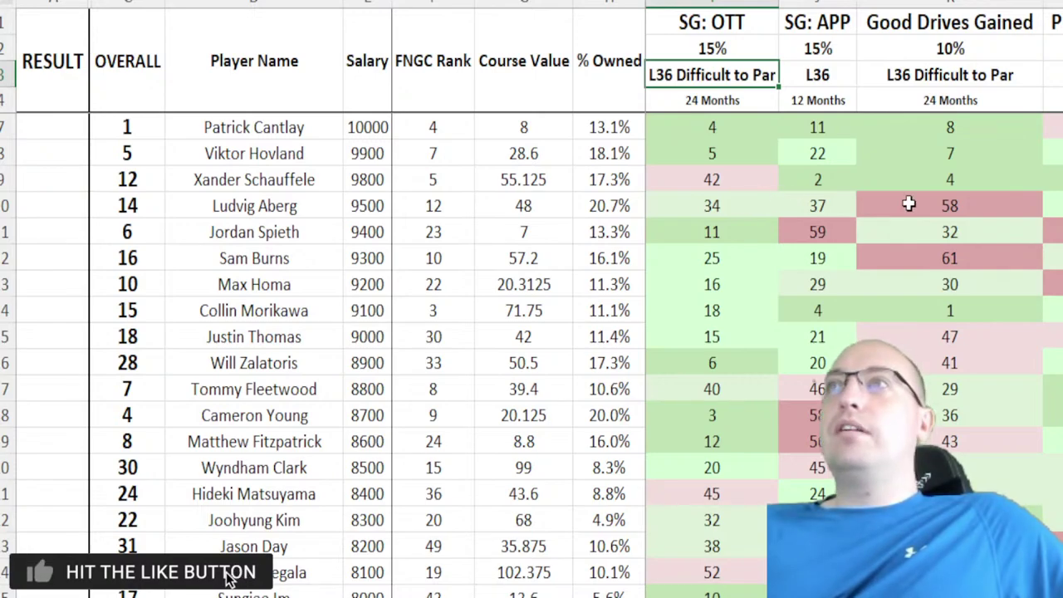
pyautogui.click(950, 207)
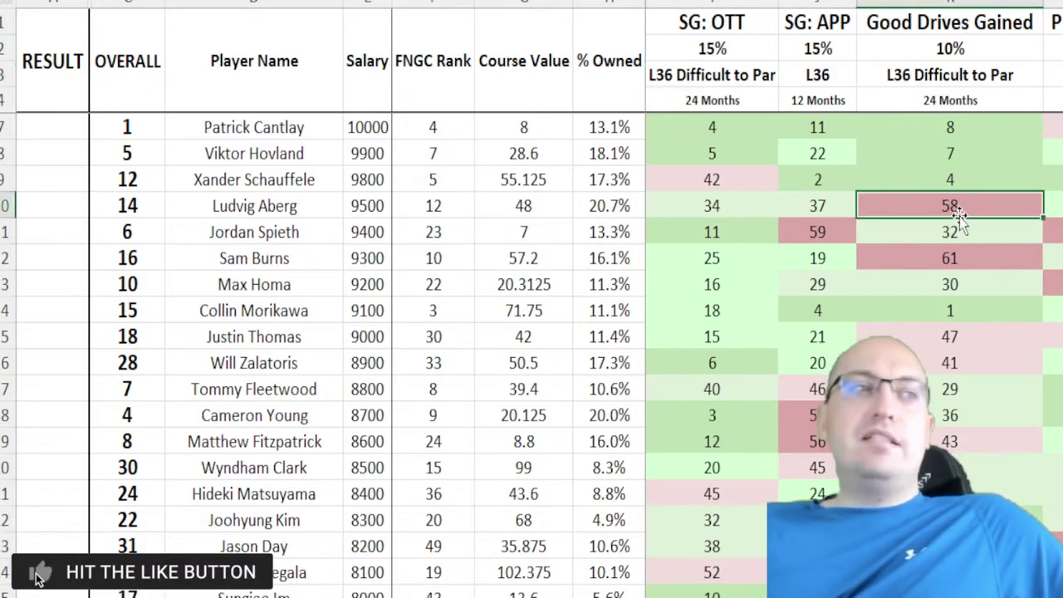
pyautogui.press('Right')
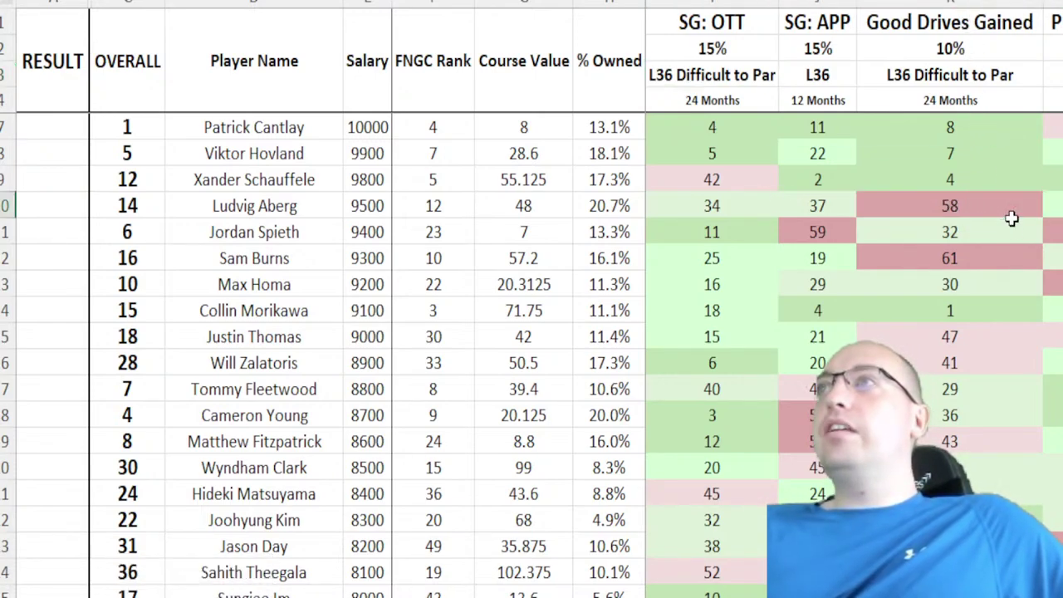
pyautogui.hscroll(6, 1011, 218)
pyautogui.click(756, 206)
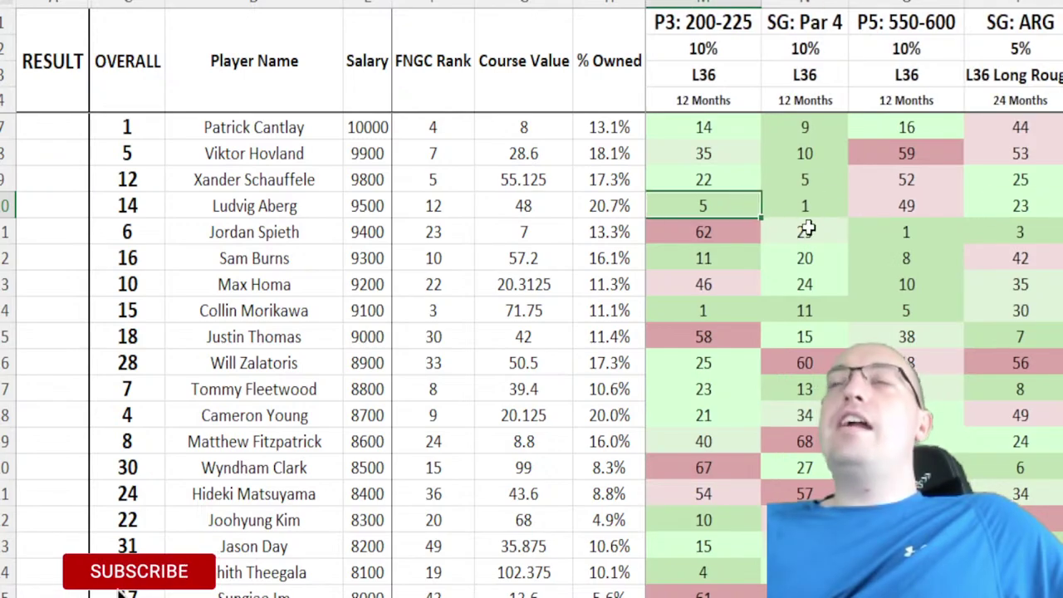
pyautogui.press('Right')
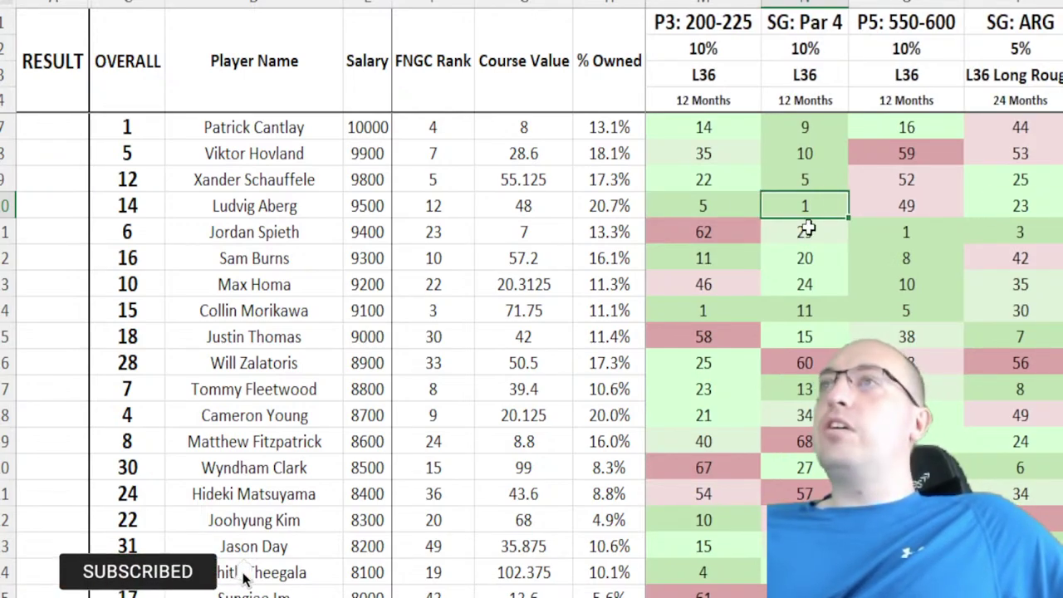
# Step: Go back through the rank 14 player's stats to SG: OTT and select that player's row through % Owned
pyautogui.press('Left')
pyautogui.press('Left')
pyautogui.press('Left')
pyautogui.press('Left')
pyautogui.press('Left')
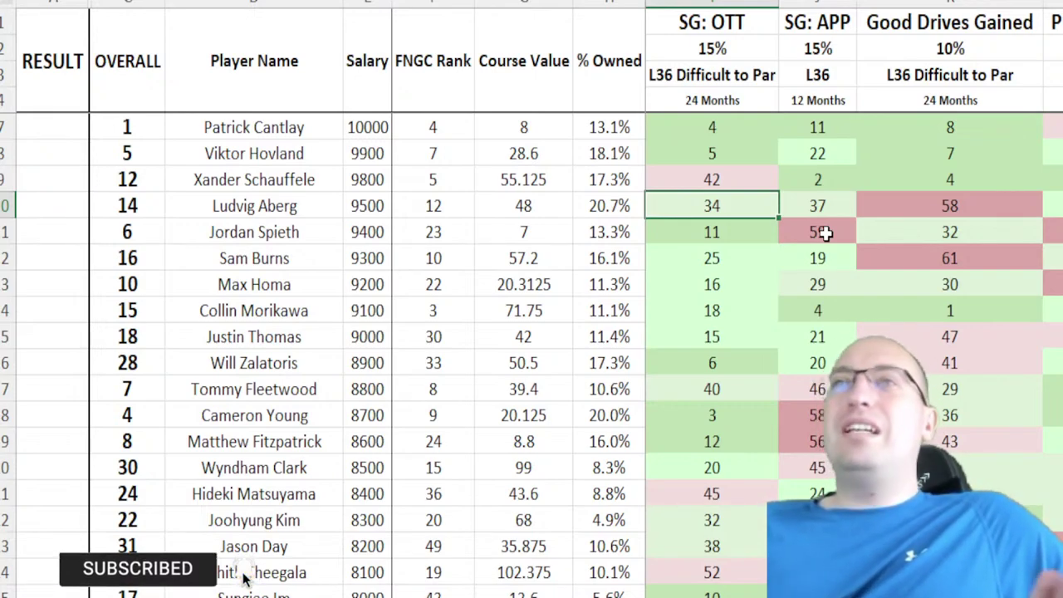
pyautogui.moveTo(163, 205); pyautogui.dragTo(610, 205)
# Step: Select the rank 6 player's row, check its SG: OTT and FNGC Rank cells, and extend the row selection across the stats
pyautogui.moveTo(157, 232); pyautogui.dragTo(612, 230)
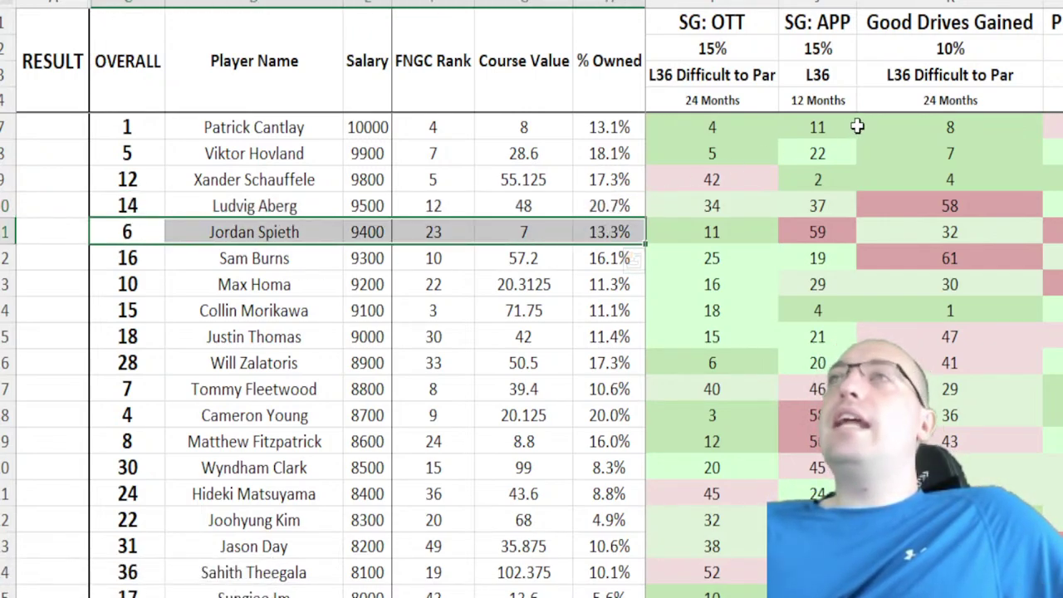
pyautogui.click(733, 231)
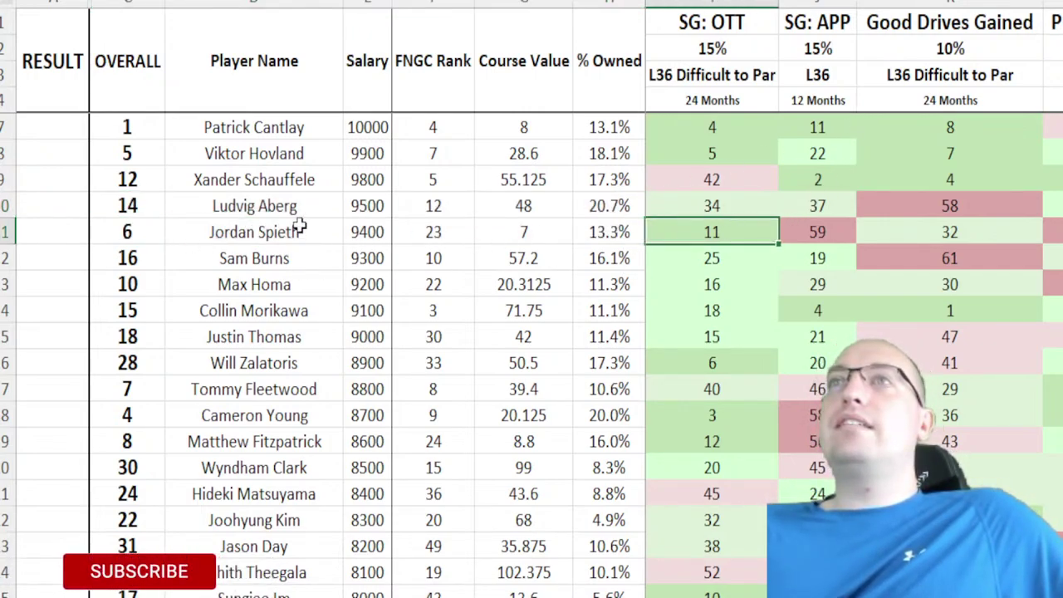
pyautogui.click(456, 227)
pyautogui.moveTo(144, 230); pyautogui.dragTo(1059, 232)
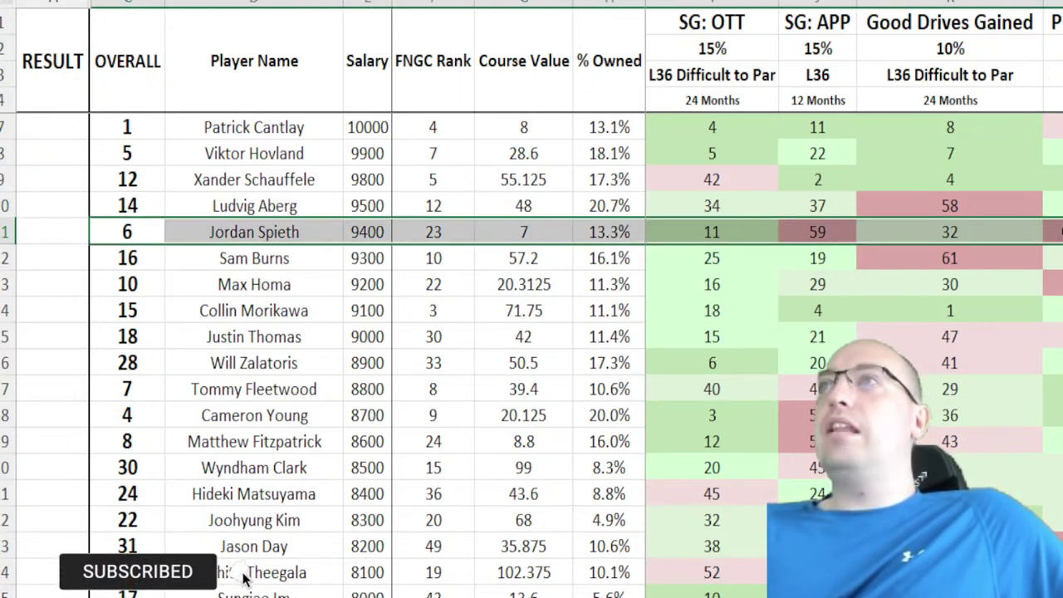
# Step: Review the rank 6 player's stats from SG: APP across to Prox: 200+
pyautogui.click(839, 231)
pyautogui.press('Right')
pyautogui.press('Right')
pyautogui.press('Right')
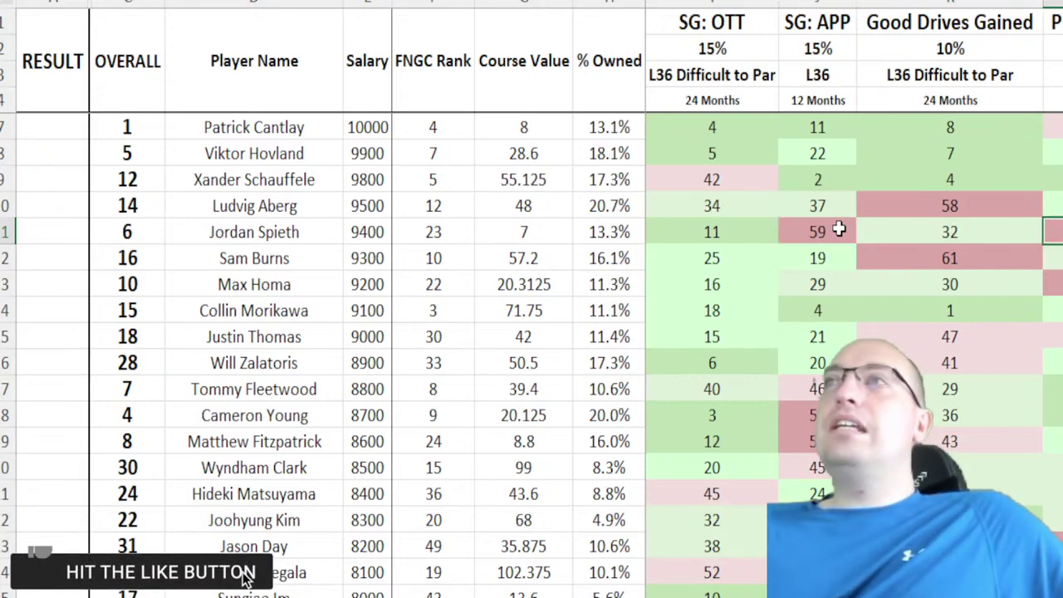
pyautogui.hscroll(4, 973, 225)
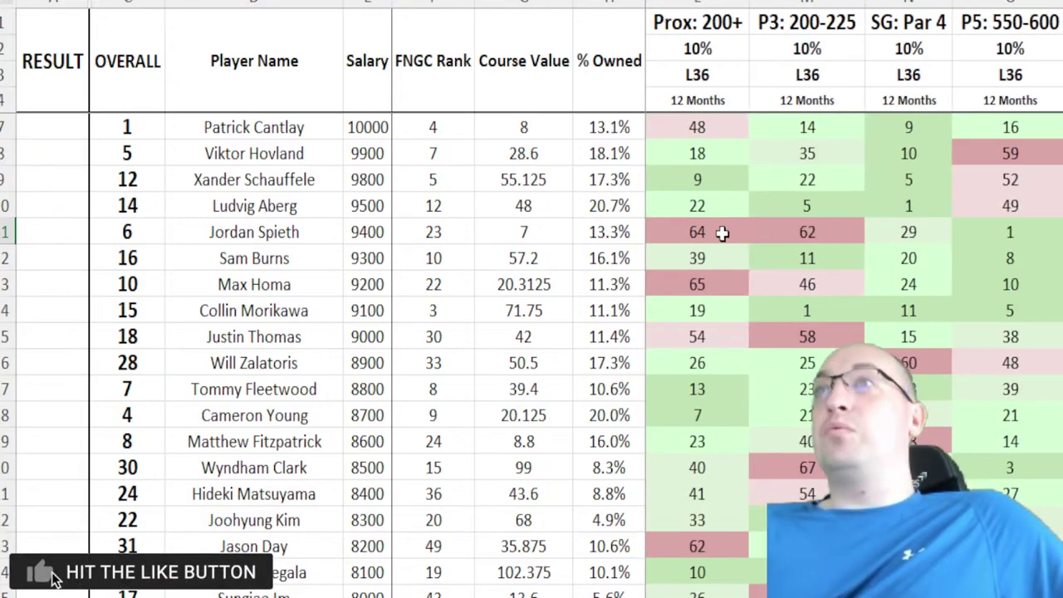
pyautogui.click(721, 231)
# Step: Continue through the rank 6 player's stats past P3: 200-225 and P5: 550-600 to SG: ARG
pyautogui.press('Right')
pyautogui.press('Right')
pyautogui.press('Right')
pyautogui.press('Right')
pyautogui.hscroll(2, 932, 260)
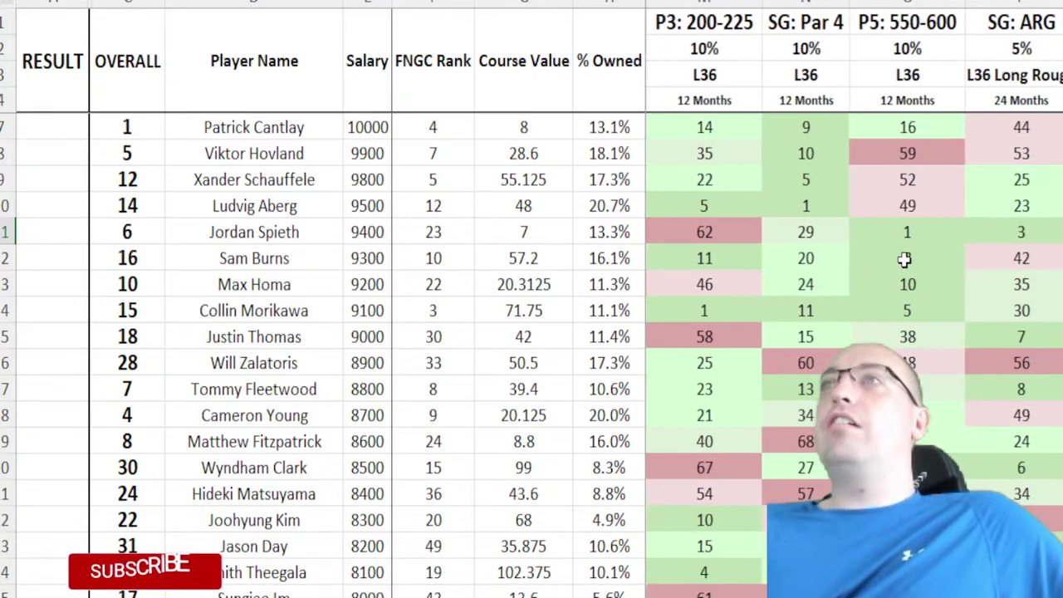
pyautogui.click(797, 232)
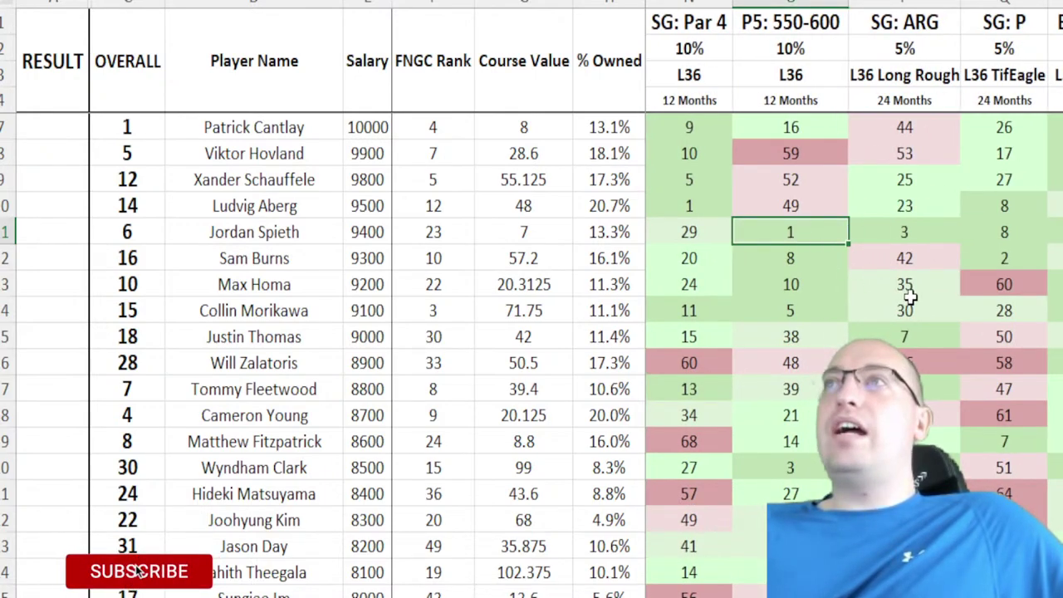
pyautogui.press('Right')
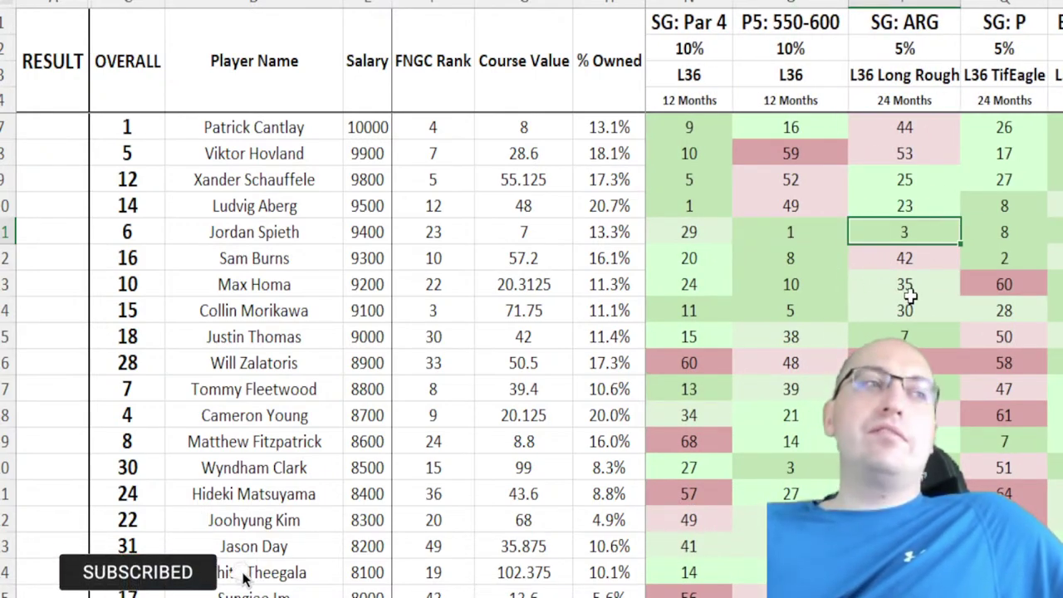
# Step: Check the rank 6 player's Course Value, FNGC Rank and Salary, finishing on that player's % Owned cell
pyautogui.click(606, 237)
pyautogui.press('Left')
pyautogui.hscroll(-3, 667, 227)
pyautogui.press('Left')
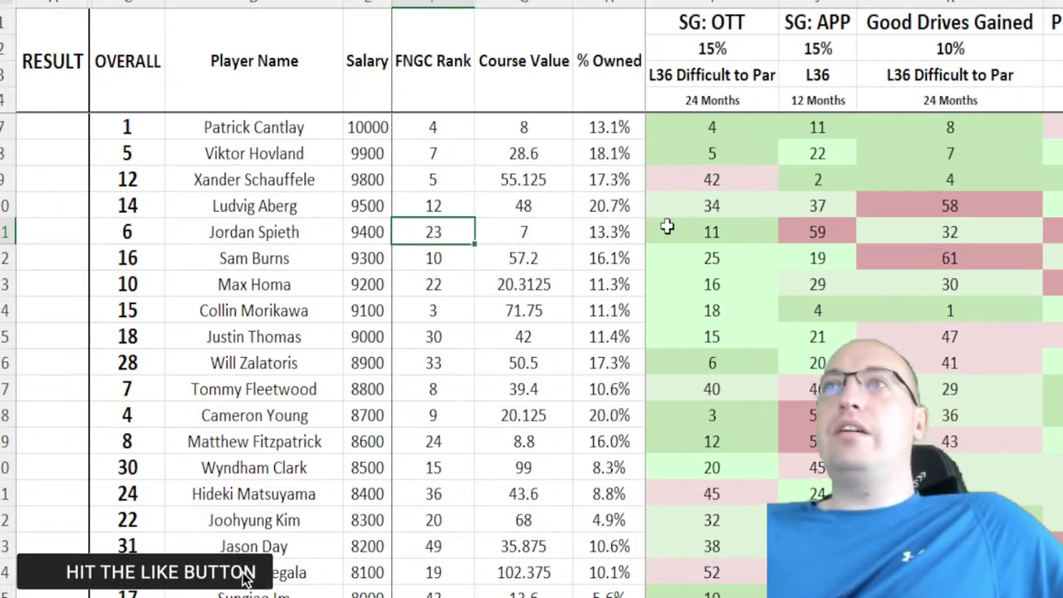
pyautogui.press('Left')
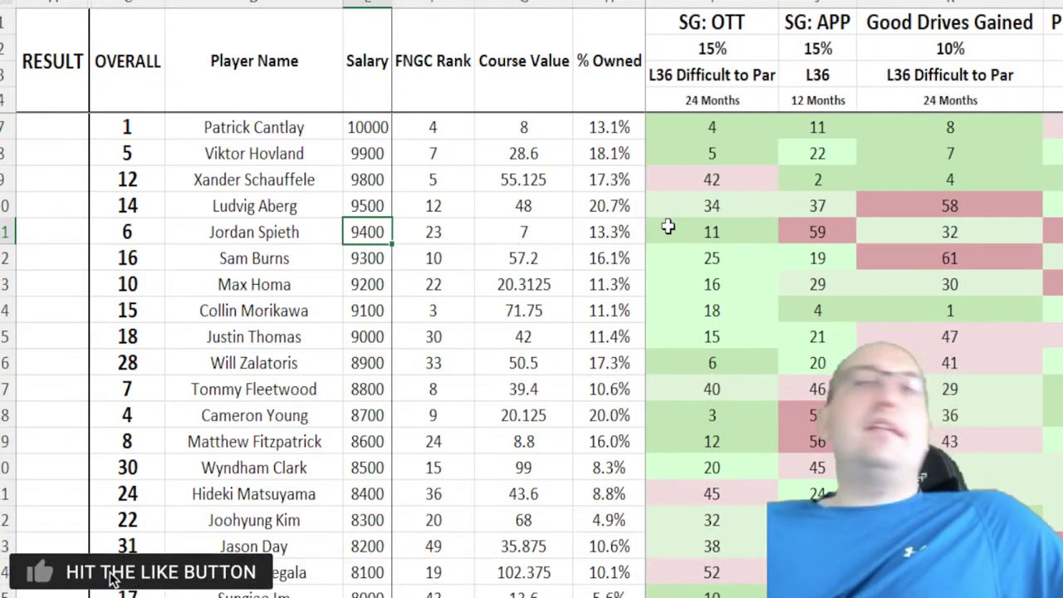
pyautogui.click(626, 233)
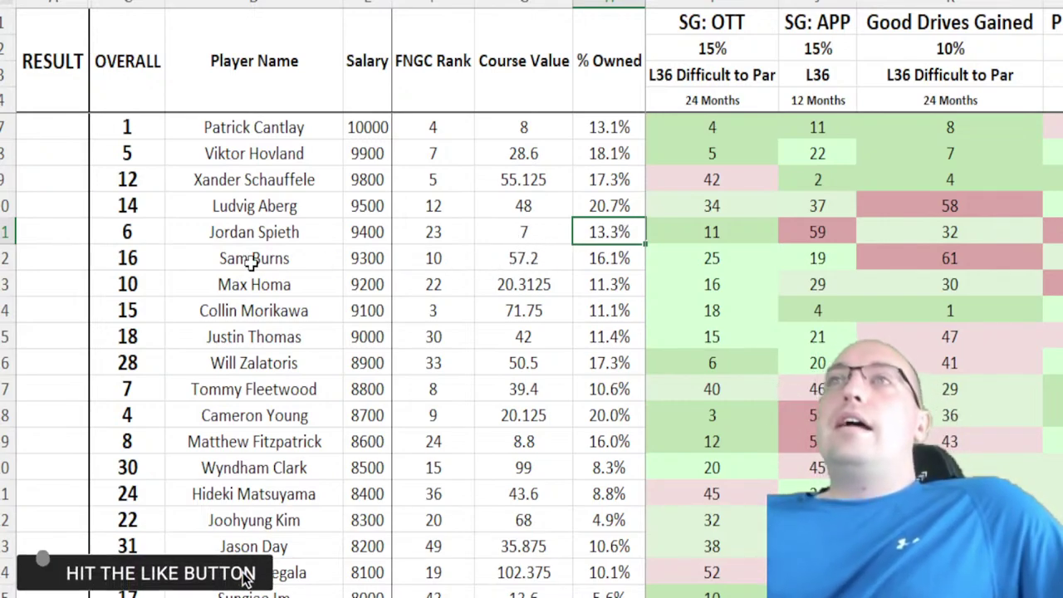
# Step: Select the rank 16 player's row through % Owned and check that player's Good Drives Gained cell
pyautogui.click(169, 259)
pyautogui.moveTo(172, 256); pyautogui.dragTo(586, 259)
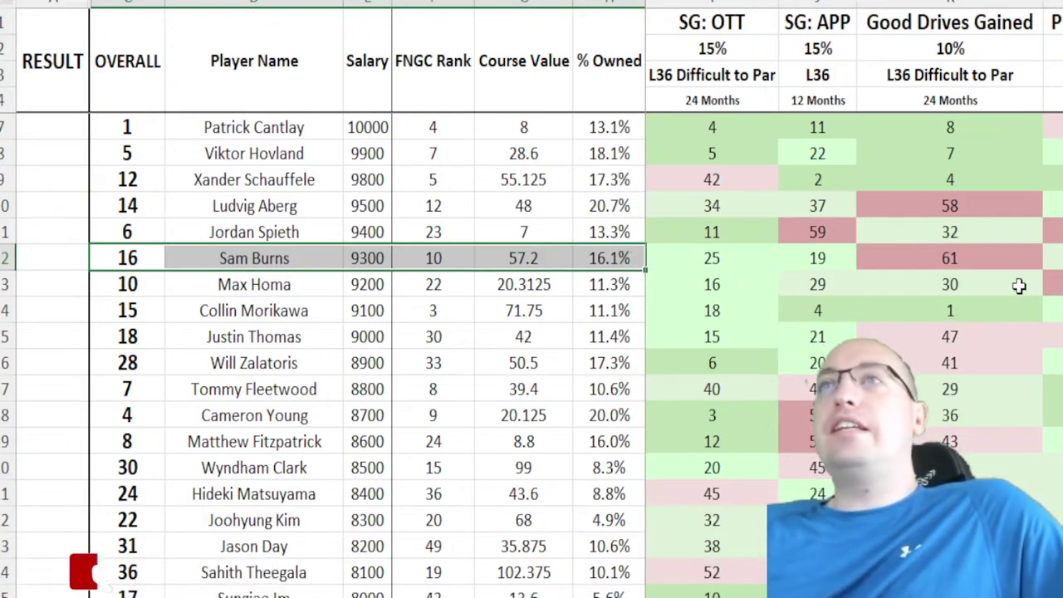
pyautogui.click(980, 261)
# Step: Select the rows of the players ranked 10, 15 and 12 through % Owned, ending back on the rank 10 row
pyautogui.moveTo(152, 280); pyautogui.dragTo(621, 284)
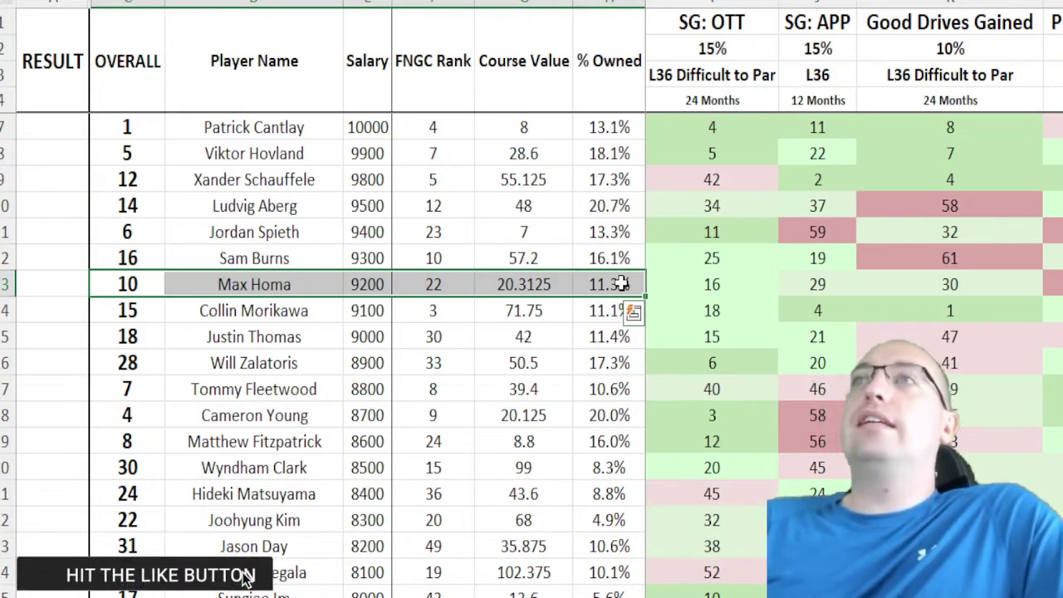
pyautogui.moveTo(150, 310); pyautogui.dragTo(606, 311)
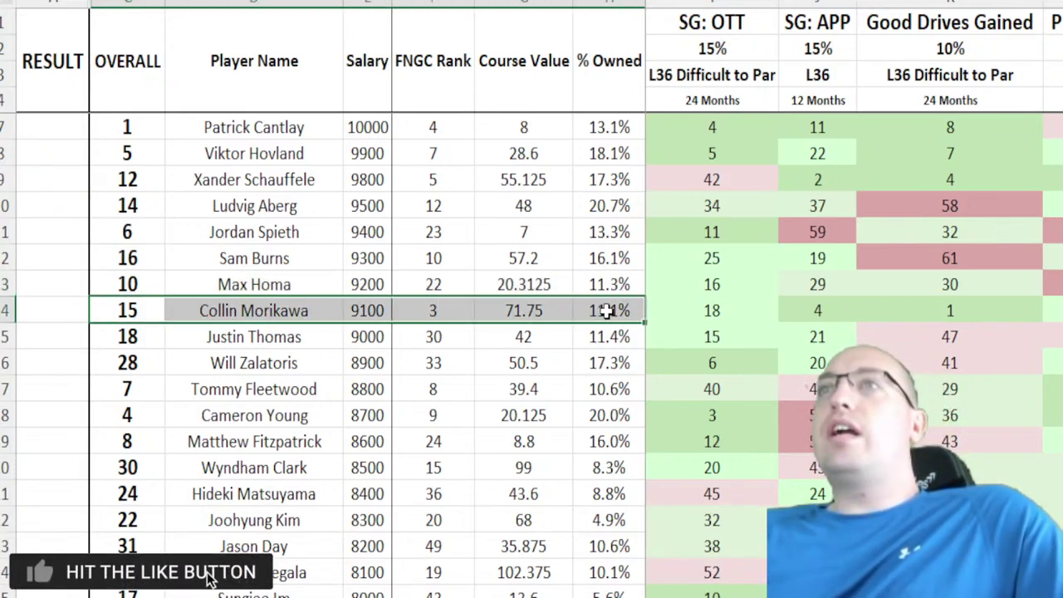
pyautogui.moveTo(137, 182); pyautogui.dragTo(631, 180)
pyautogui.moveTo(135, 284); pyautogui.dragTo(631, 283)
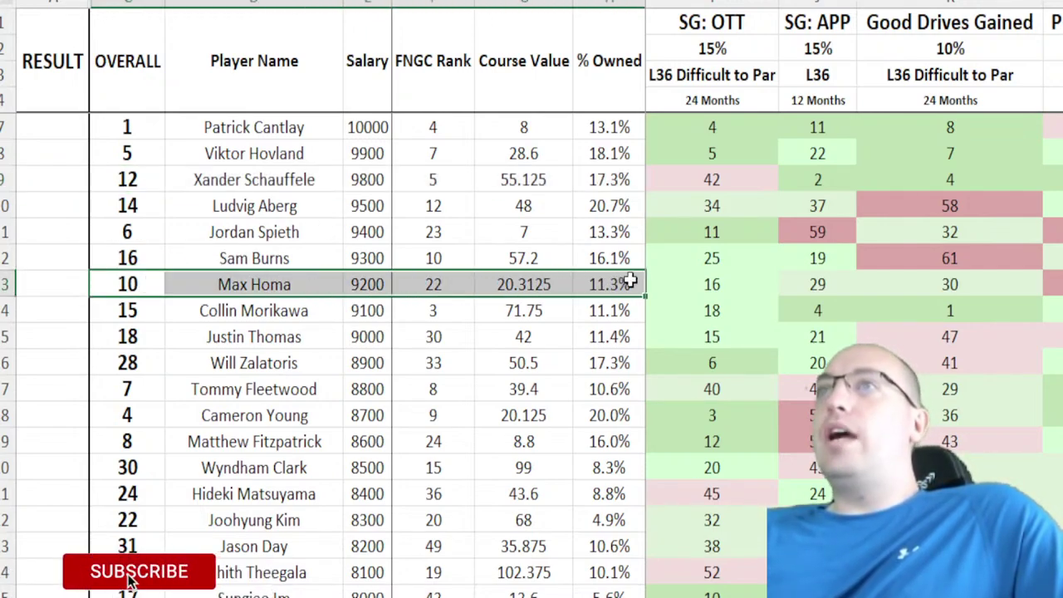
# Step: Compare the FNGC Rank and Course Value cells of the players ranked 10 and 15, ending on the rank 10 player's FNGC Rank
pyautogui.click(434, 283)
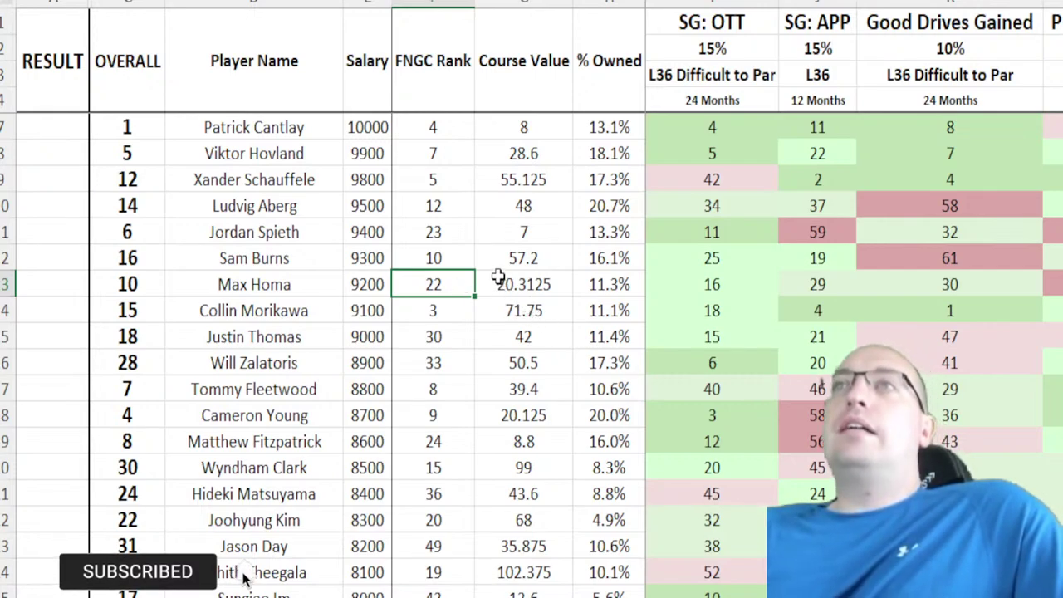
pyautogui.click(457, 310)
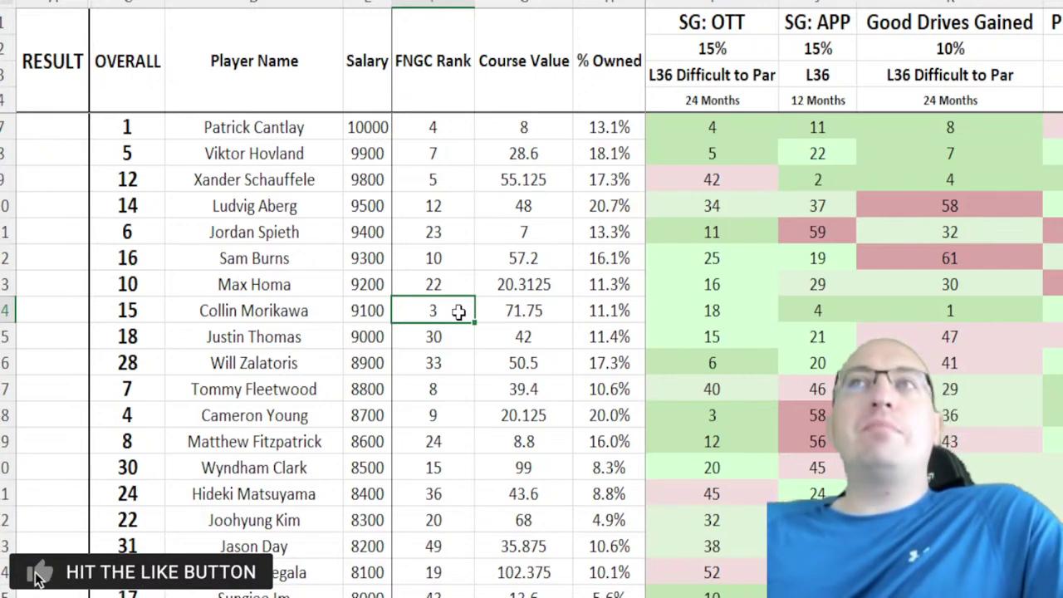
pyautogui.click(519, 309)
pyautogui.press('Up')
pyautogui.press('Left')
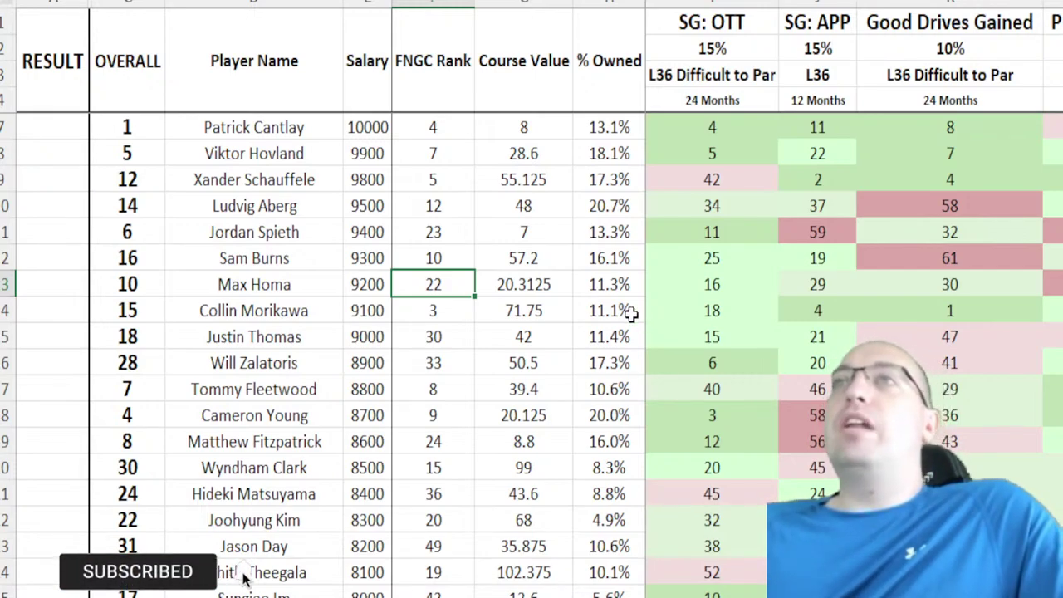
# Step: Check the rank 10 player's Course Value and the SG: OTT, SG: APP and Good Drives Gained cells
pyautogui.click(530, 291)
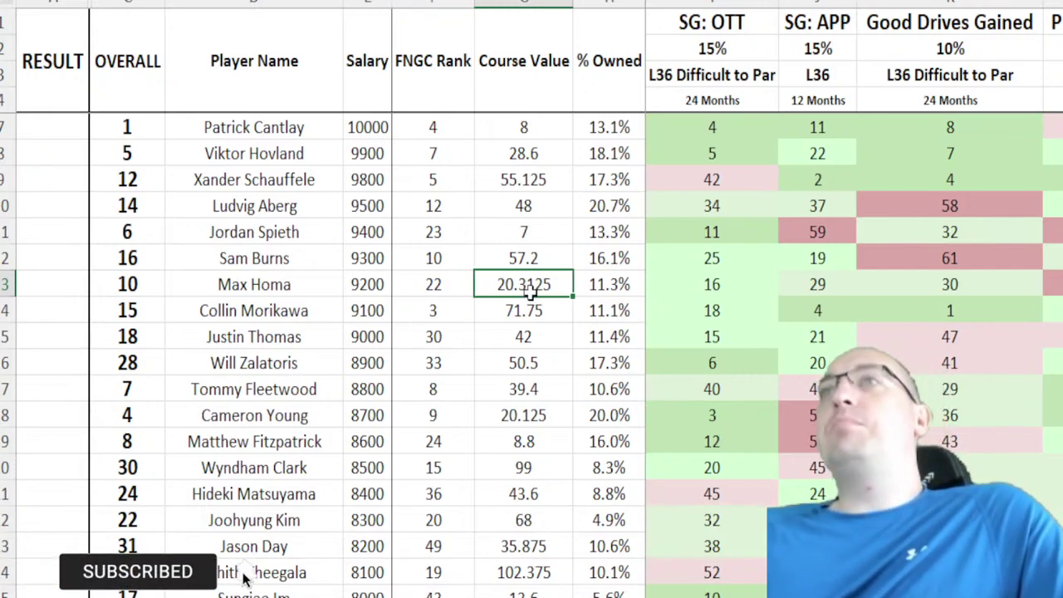
pyautogui.click(672, 293)
pyautogui.press('Right')
pyautogui.press('Right')
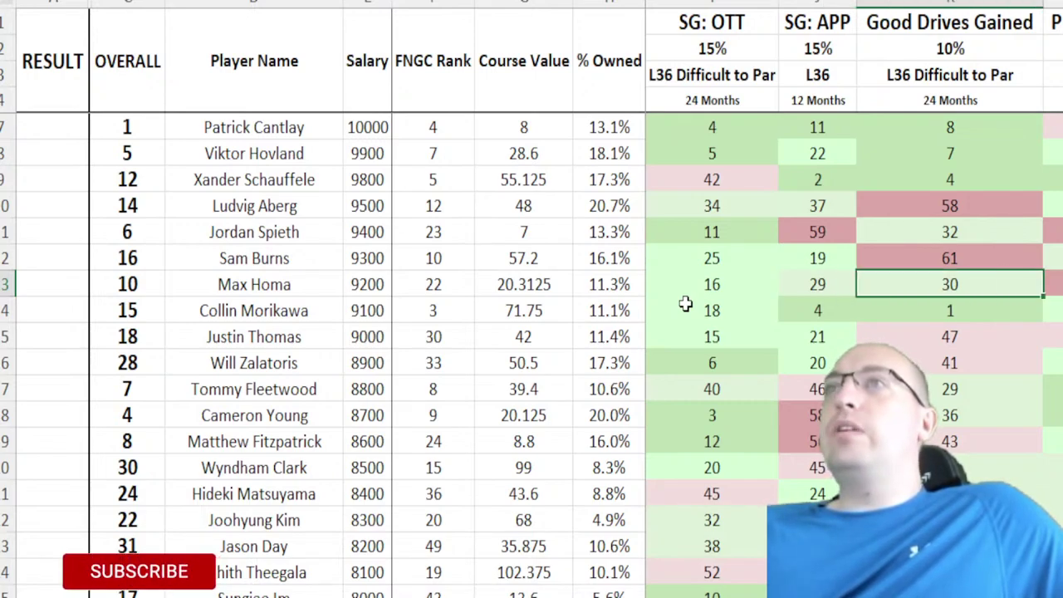
pyautogui.press('Left')
pyautogui.press('Left')
pyautogui.press('Left')
pyautogui.press('Left')
# Step: Select the rank 18 player's row from OVERALL into the stat columns, then check that player's Course Value and Good Drives Gained cells
pyautogui.moveTo(138, 337); pyautogui.dragTo(914, 336)
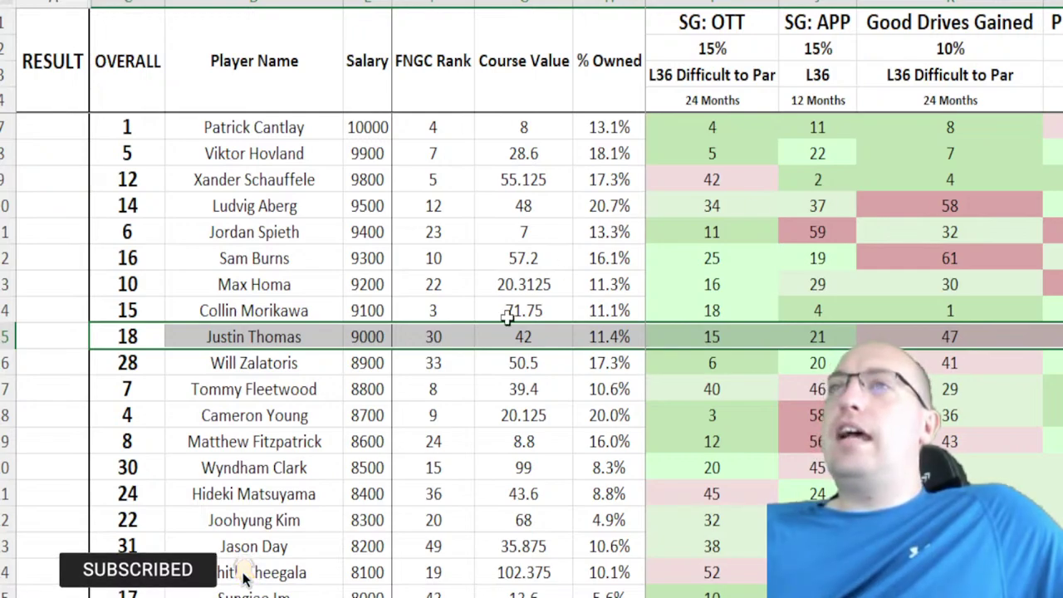
pyautogui.click(563, 335)
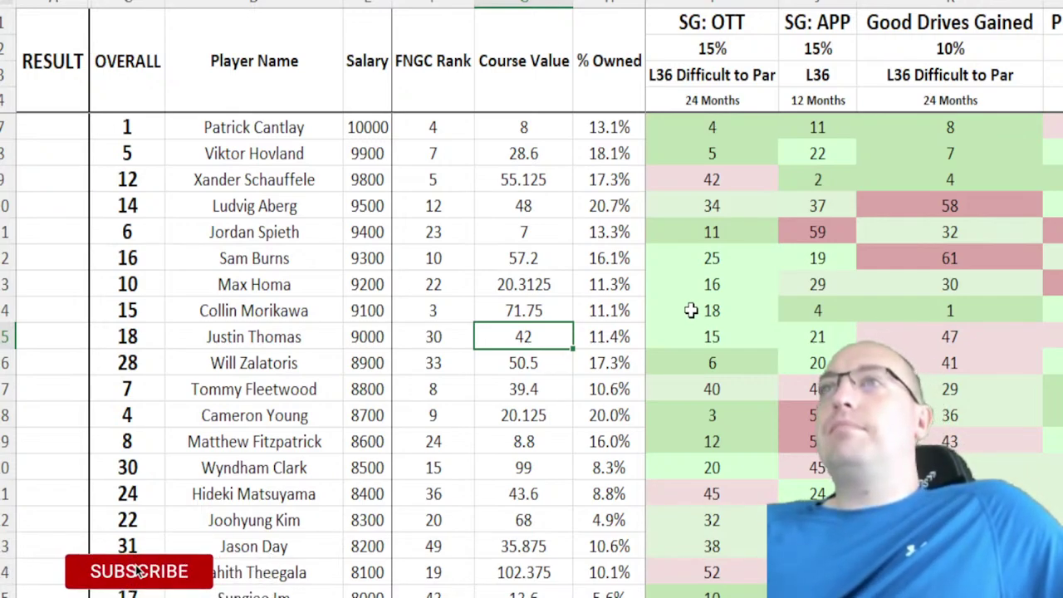
pyautogui.click(907, 341)
pyautogui.hotkey('shift', 'Right')
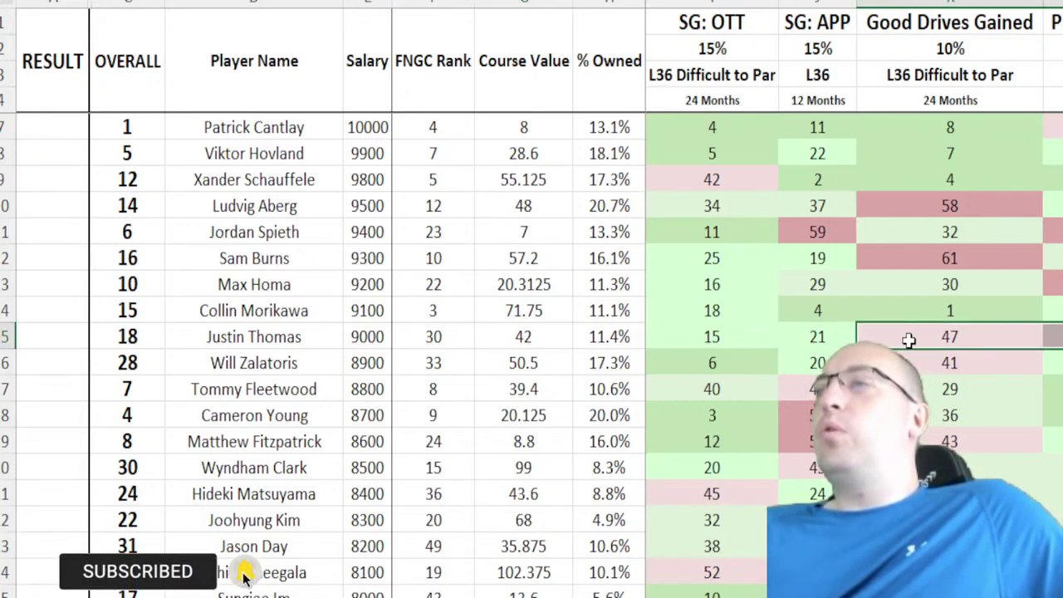
# Step: Go through the rank 18 player's stat cells beyond Good Drives Gained, ending on SG: ARG
pyautogui.press('Right')
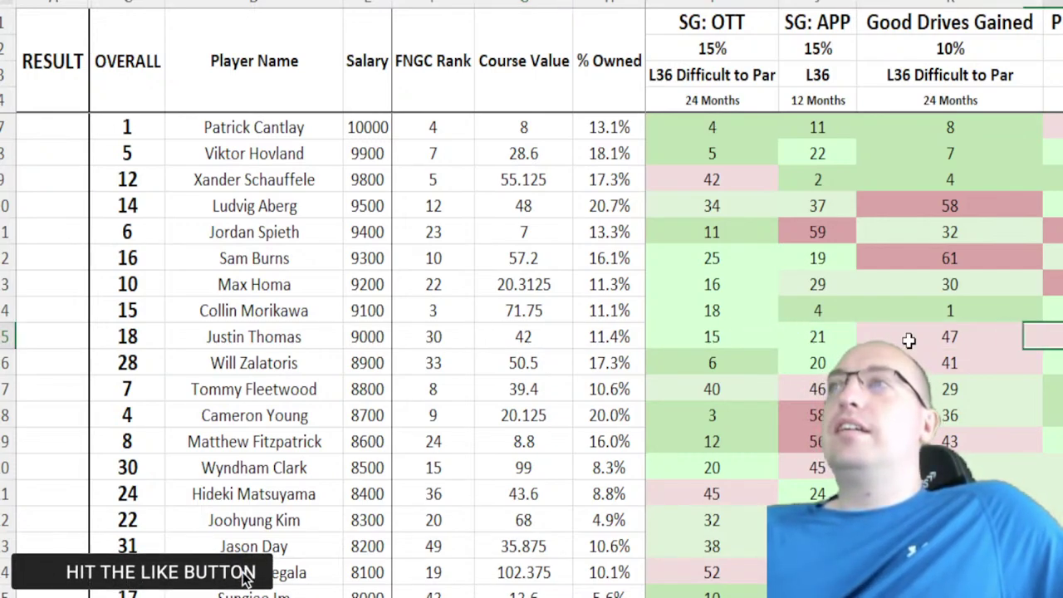
pyautogui.press('Right')
pyautogui.press('Right')
pyautogui.press('Right')
pyautogui.press('Right')
pyautogui.press('Right')
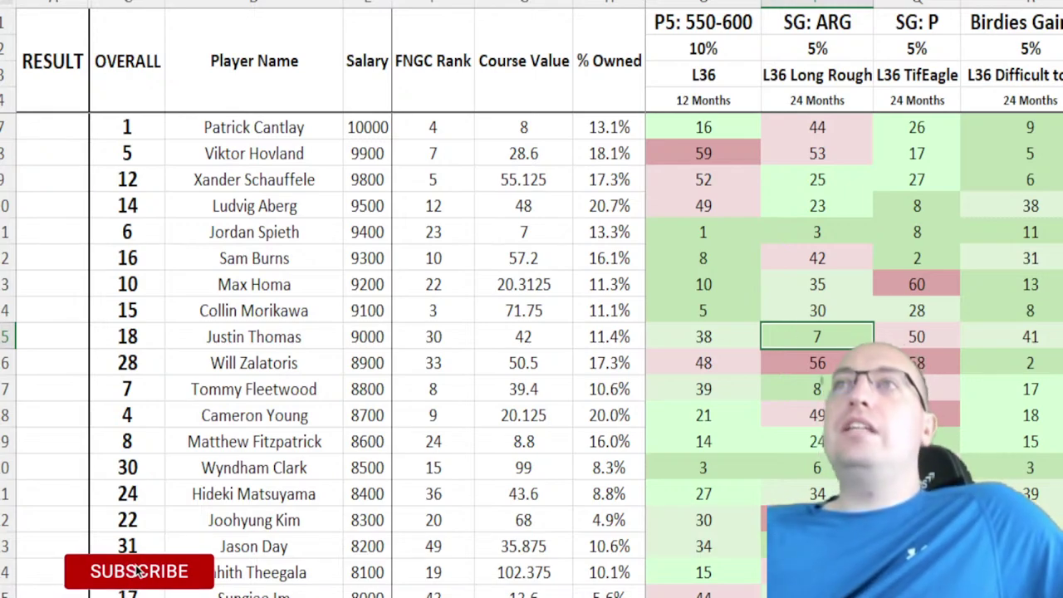
# Step: Recheck the rank 18 player's Course Value, SG: OTT and Good Drives Gained cells
pyautogui.click(562, 334)
pyautogui.press('Right')
pyautogui.press('Right')
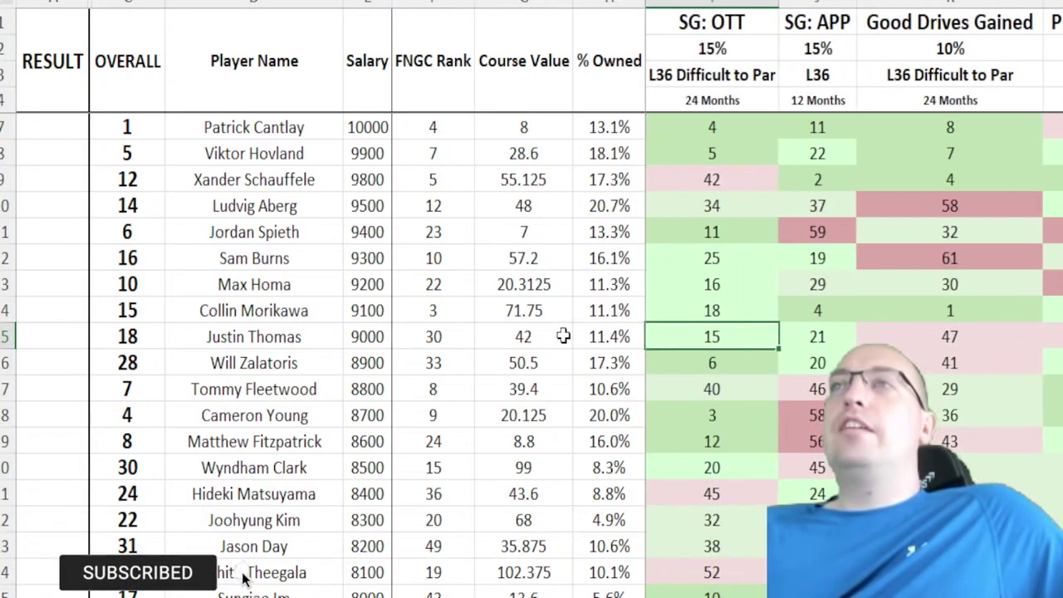
pyautogui.click(897, 338)
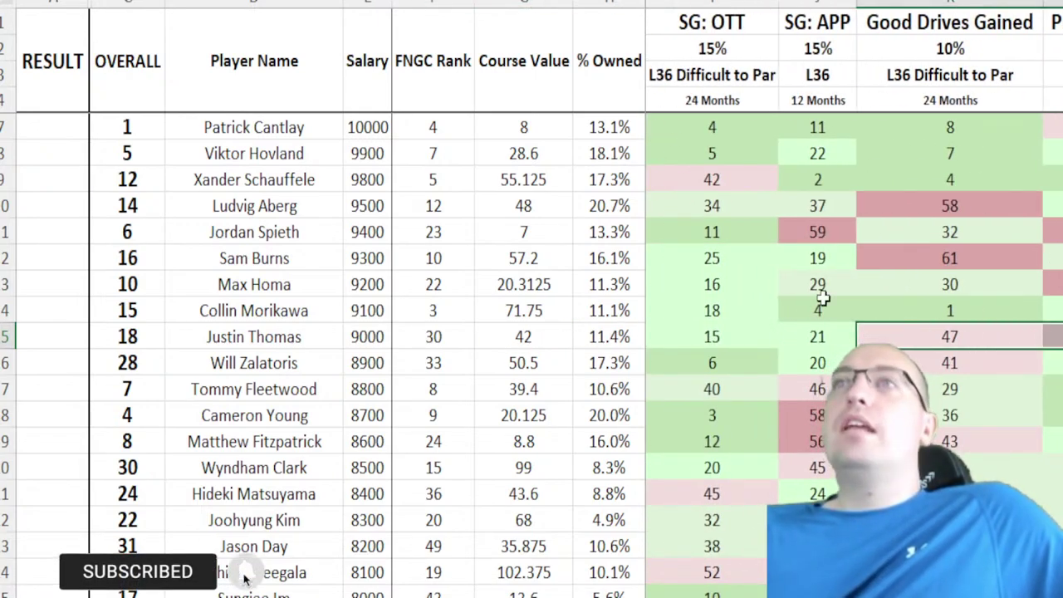
# Step: Compare the rows of the players ranked 5, 18 and 1 through % Owned, ending back on the rank 5 row
pyautogui.moveTo(127, 153); pyautogui.dragTo(614, 146)
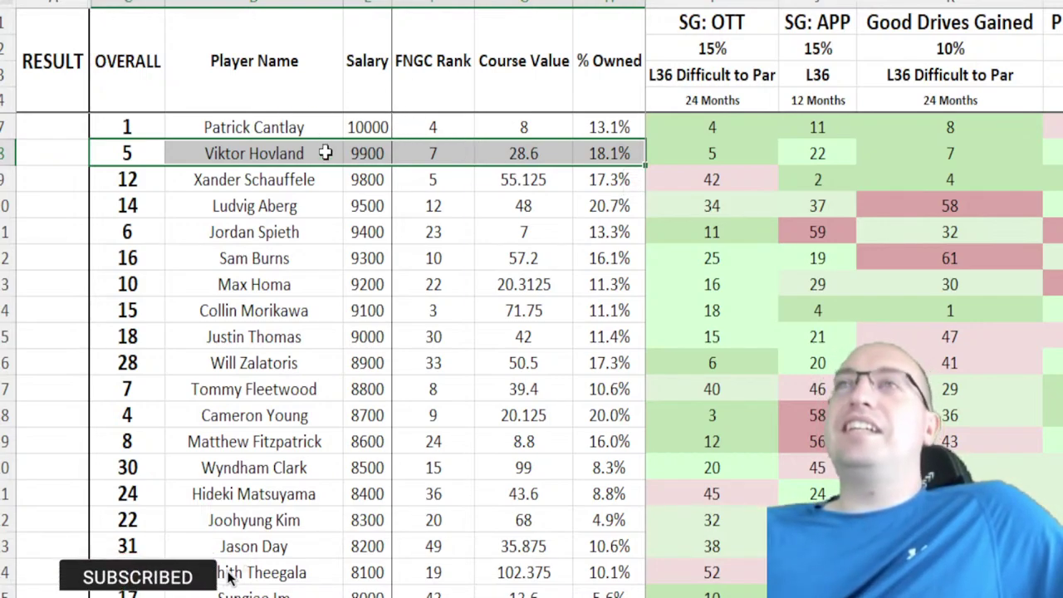
pyautogui.moveTo(142, 335); pyautogui.dragTo(636, 337)
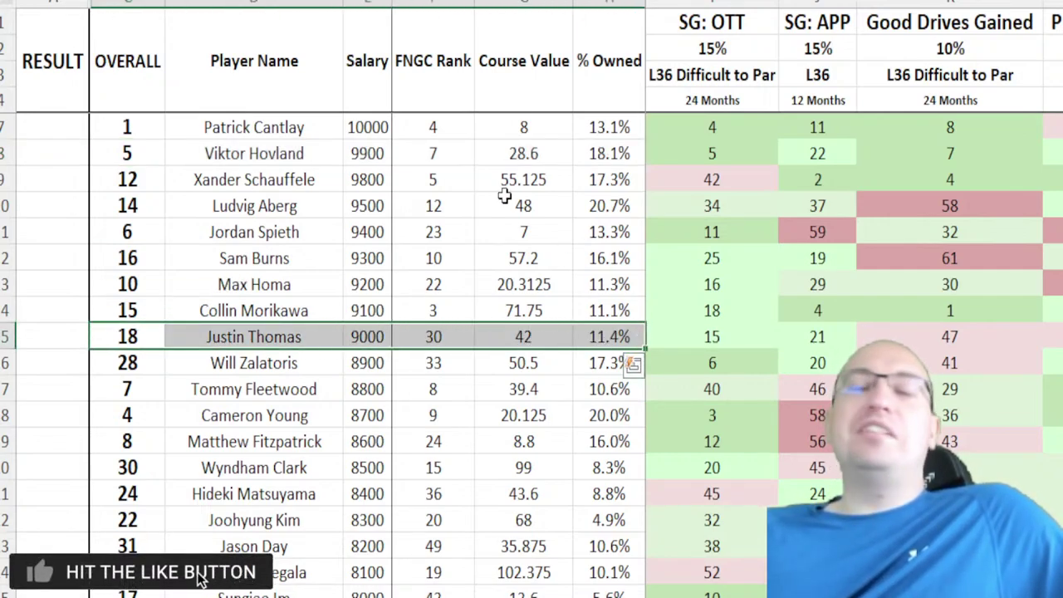
pyautogui.moveTo(181, 157); pyautogui.dragTo(626, 153)
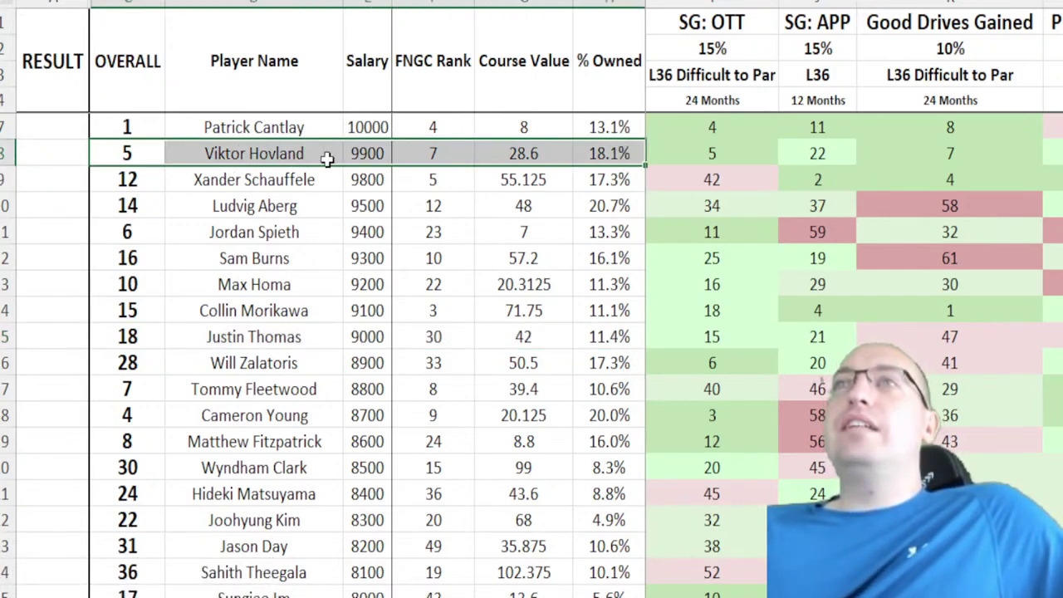
pyautogui.moveTo(147, 134); pyautogui.dragTo(646, 123)
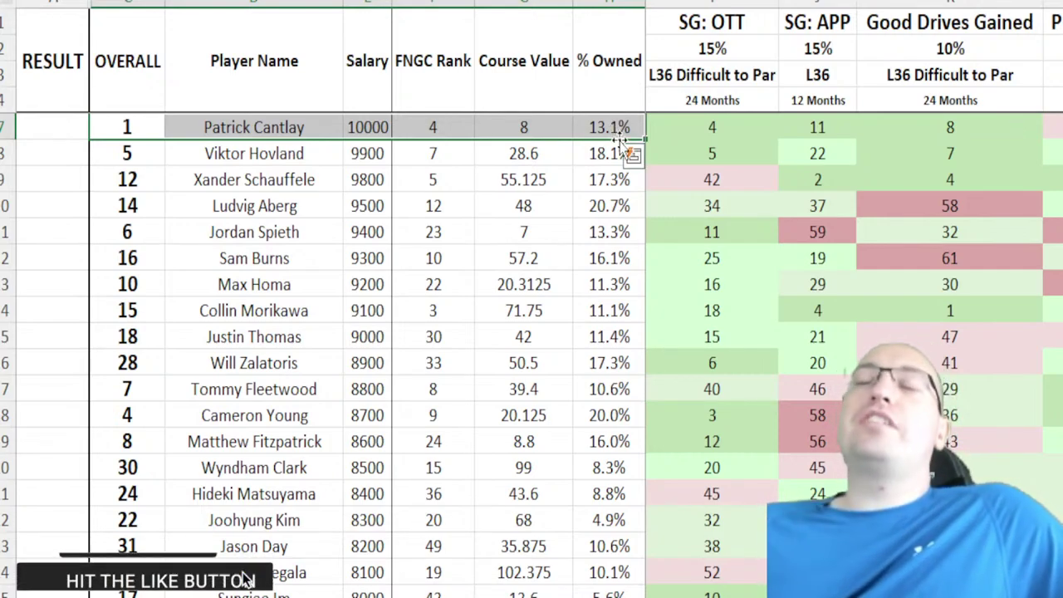
pyautogui.moveTo(147, 152); pyautogui.dragTo(611, 143)
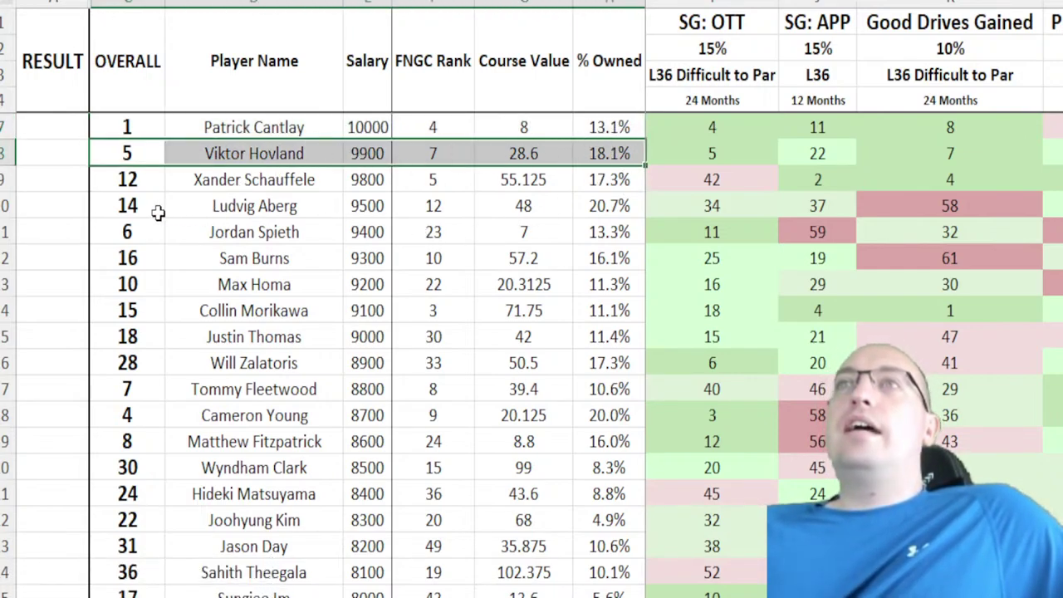
# Step: Select the rank 6 player's row through % Owned and check its OVERALL and Course Value cells
pyautogui.moveTo(127, 233); pyautogui.dragTo(614, 238)
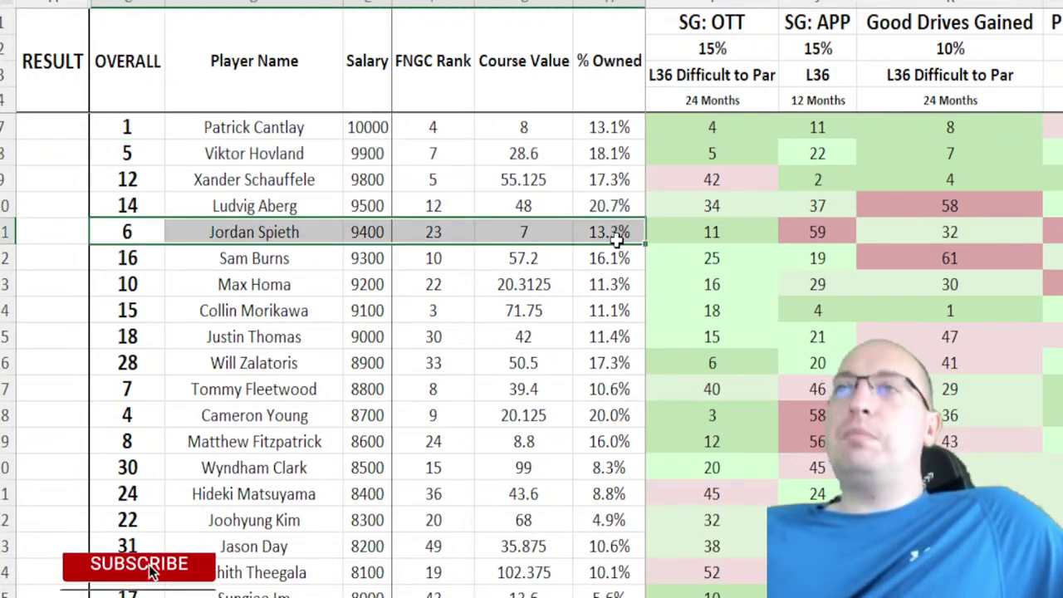
pyautogui.click(524, 232)
pyautogui.click(148, 234)
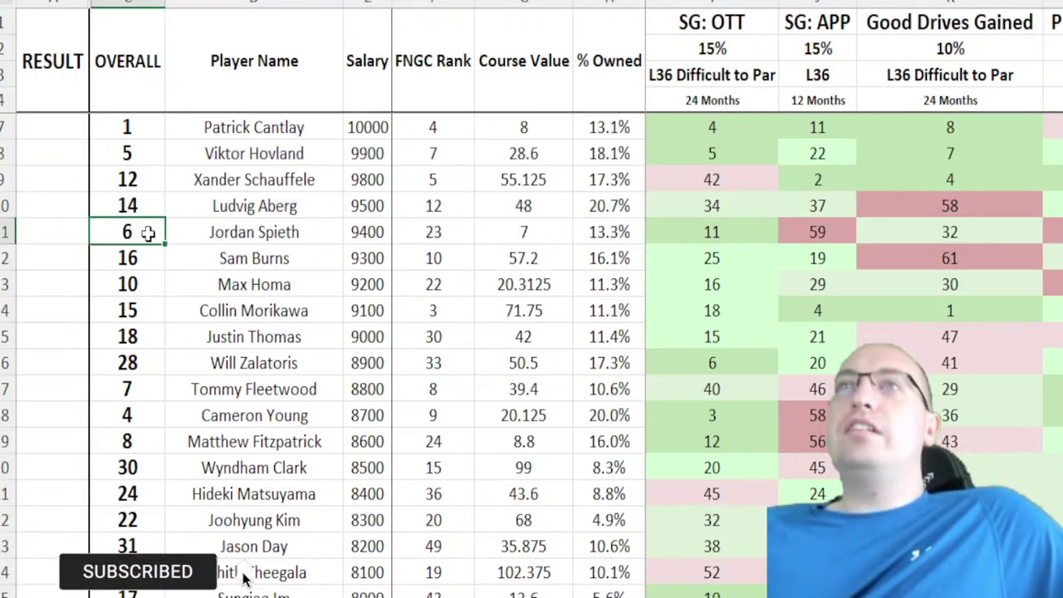
pyautogui.click(514, 237)
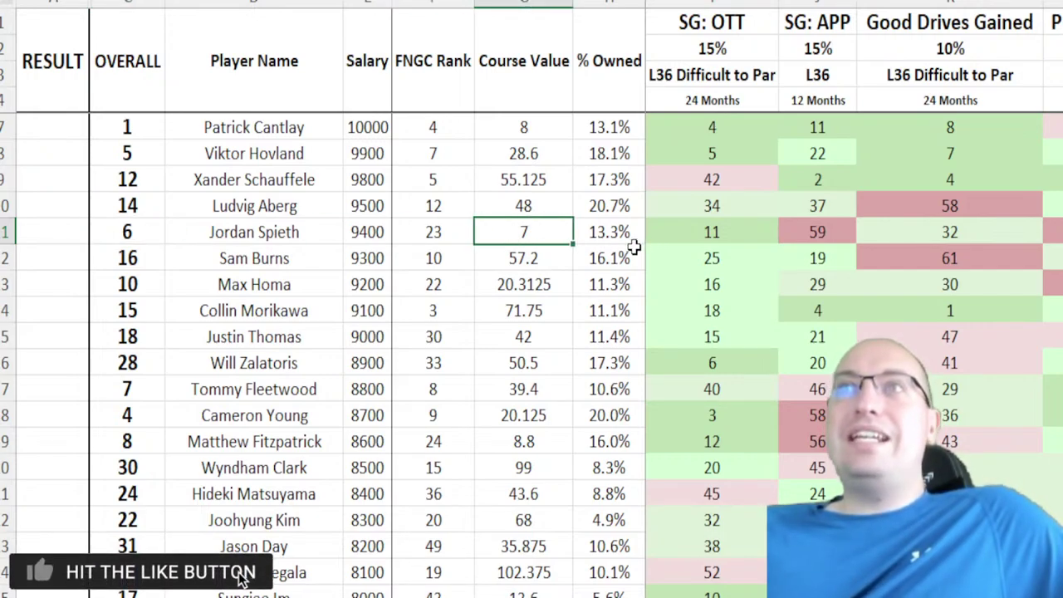
# Step: Review the rank 10 player's row and % Owned, the rank 15 player's row and Course Value, and the rank 12 player's row
pyautogui.moveTo(127, 284); pyautogui.dragTo(612, 282)
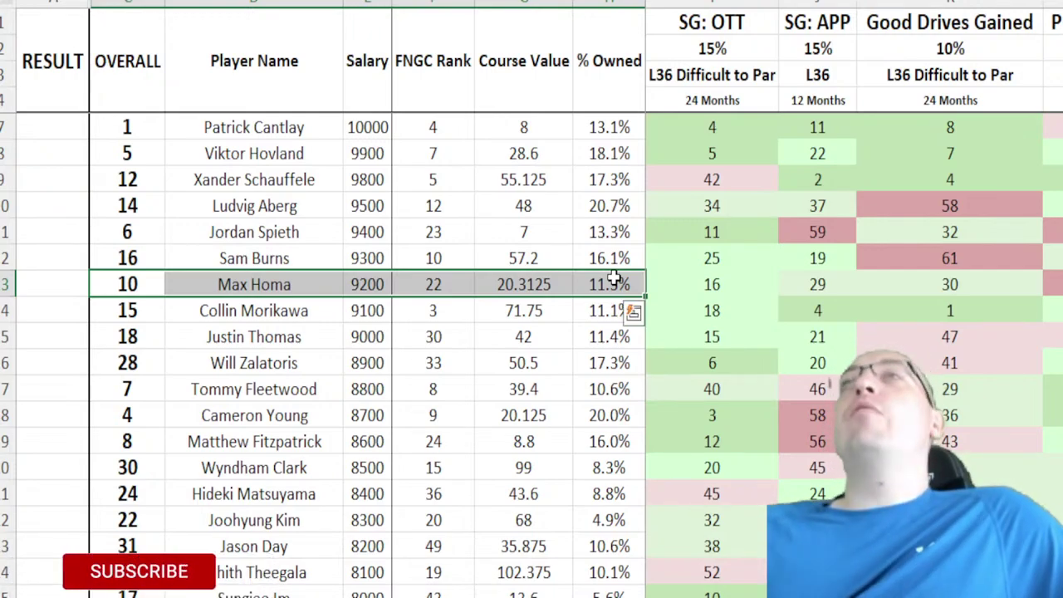
pyautogui.click(636, 285)
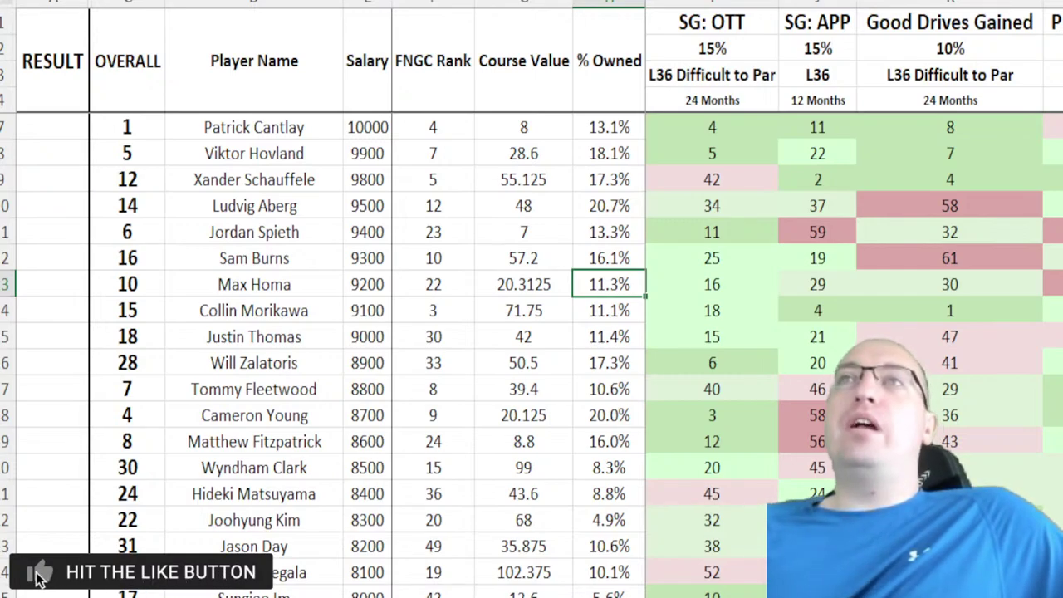
pyautogui.moveTo(162, 310); pyautogui.dragTo(622, 311)
pyautogui.click(523, 304)
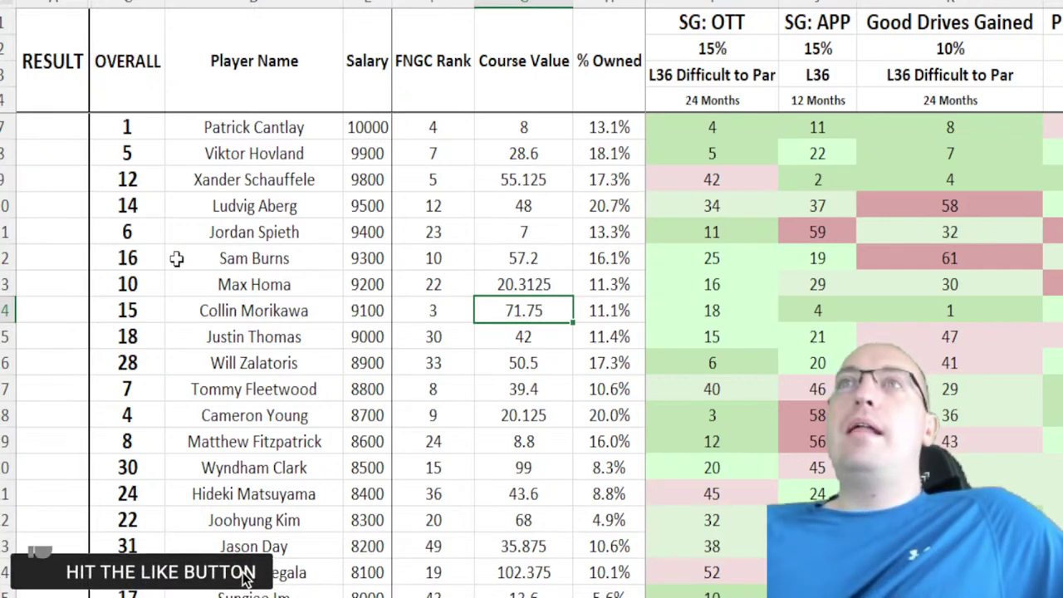
pyautogui.moveTo(137, 186); pyautogui.dragTo(612, 180)
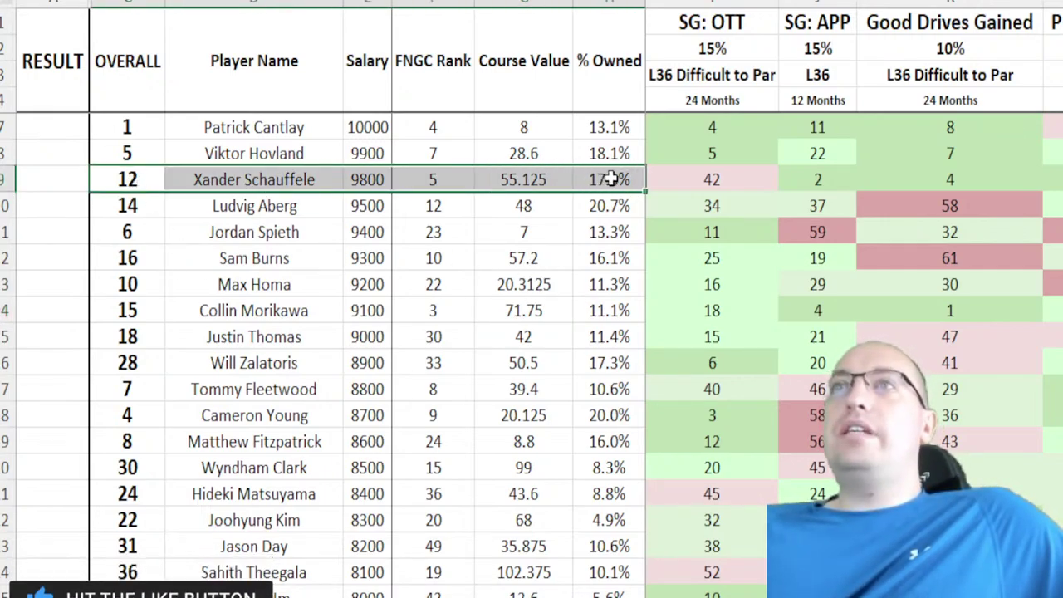
pyautogui.moveTo(92, 178); pyautogui.dragTo(600, 181)
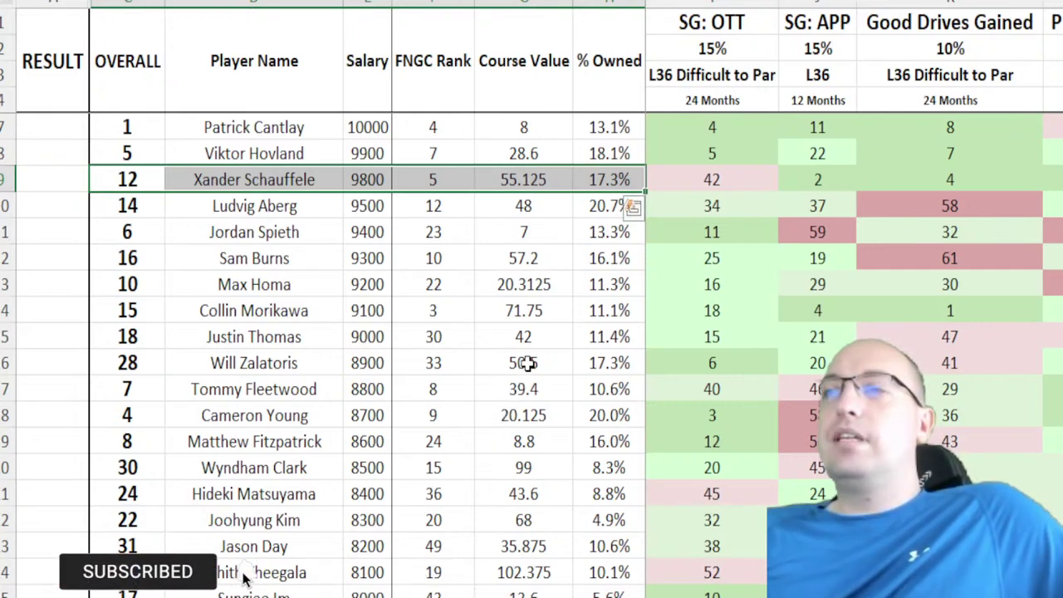
# Step: Select the rank 28 player's row through % Owned and check the SG: OTT, SG: APP and Good Drives Gained cells
pyautogui.scroll(-2, 247, 230)
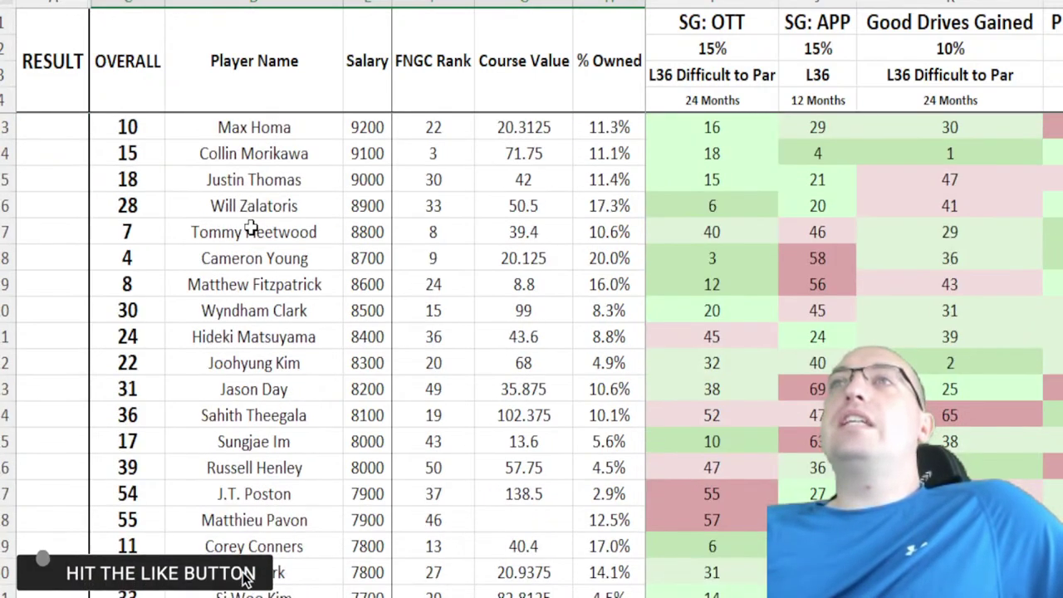
pyautogui.scroll(-1, 258, 226)
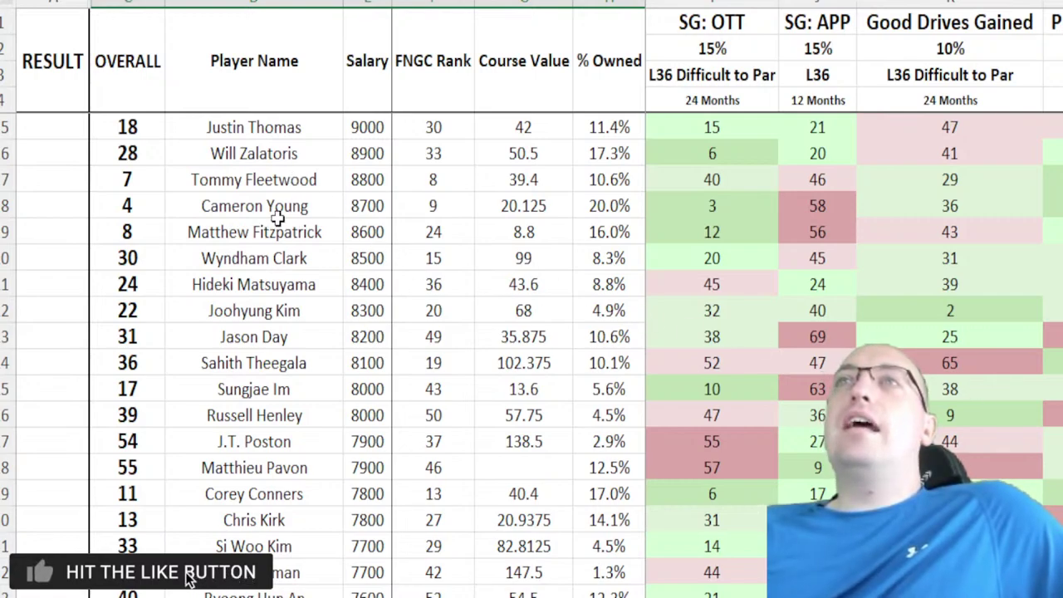
pyautogui.moveTo(152, 158); pyautogui.dragTo(578, 153)
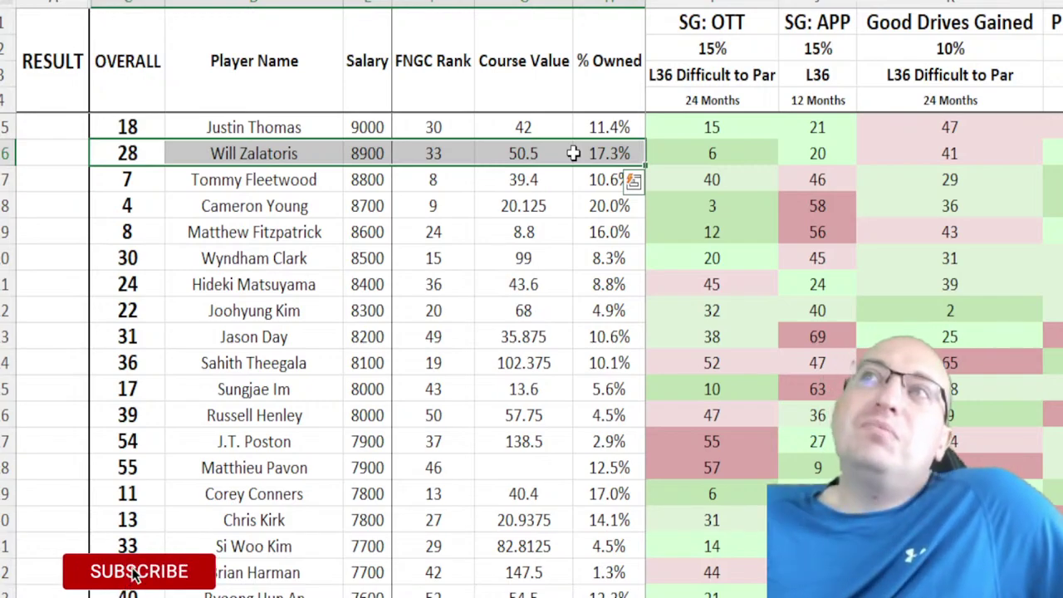
pyautogui.click(682, 152)
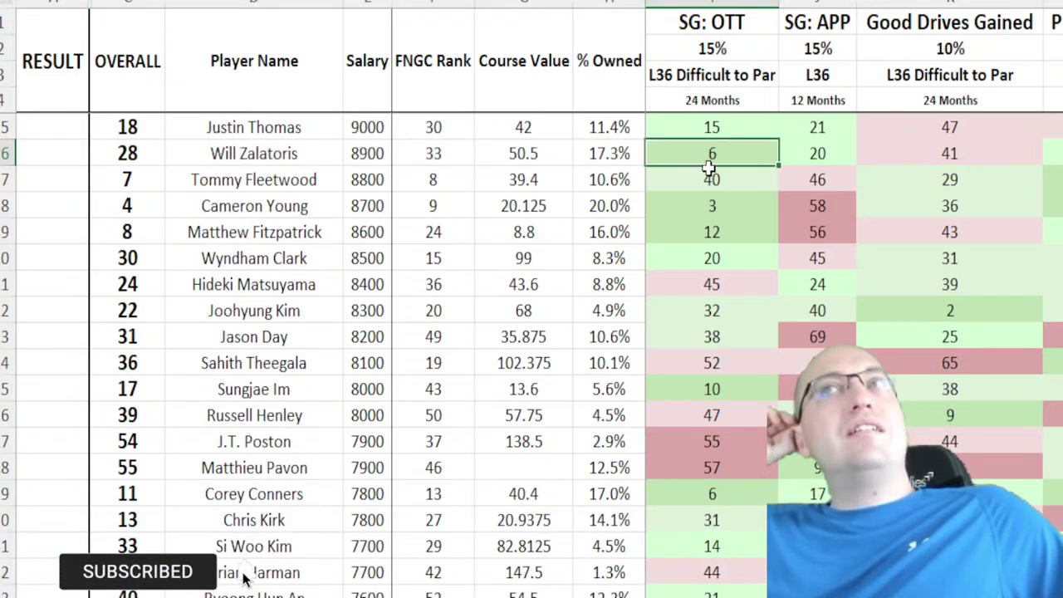
pyautogui.press('Right')
pyautogui.press('Right')
pyautogui.press('Right')
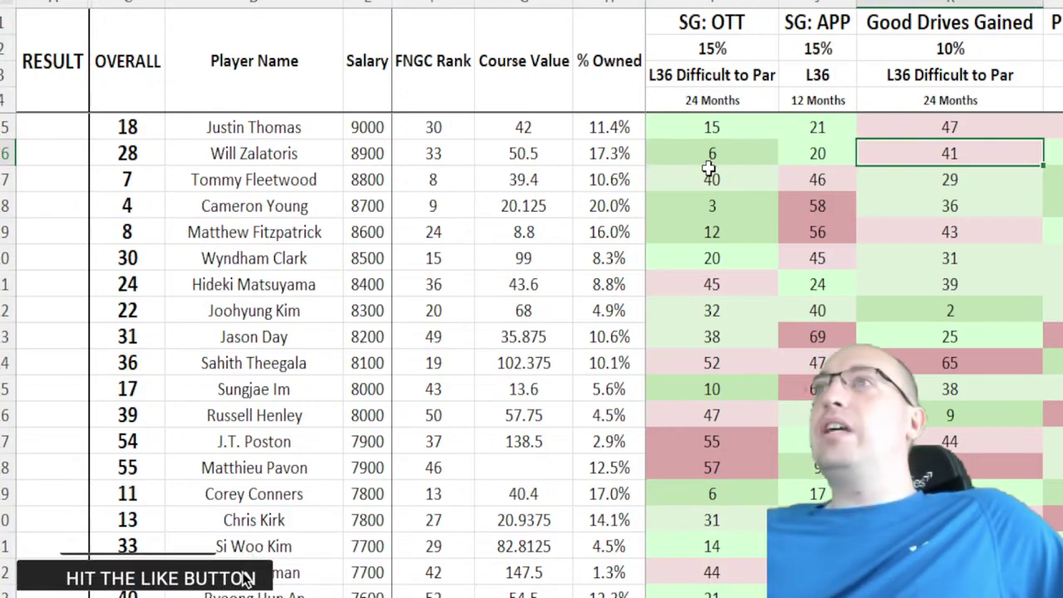
# Step: Review the rank 28 player's Good Drives Gained and Prox: 200+ cells and the stat after them
pyautogui.press('Right')
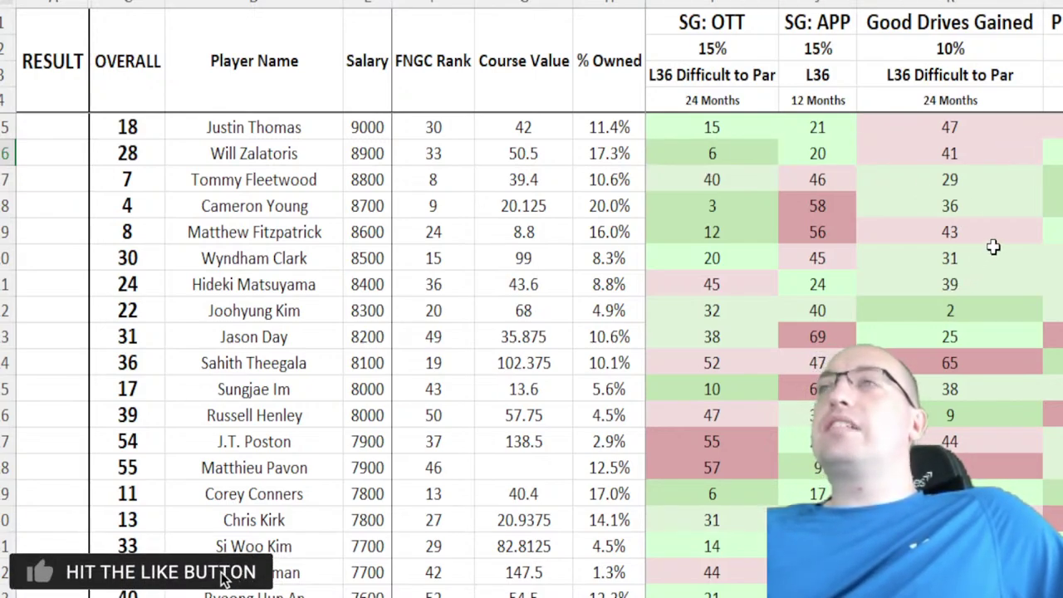
pyautogui.press('Right')
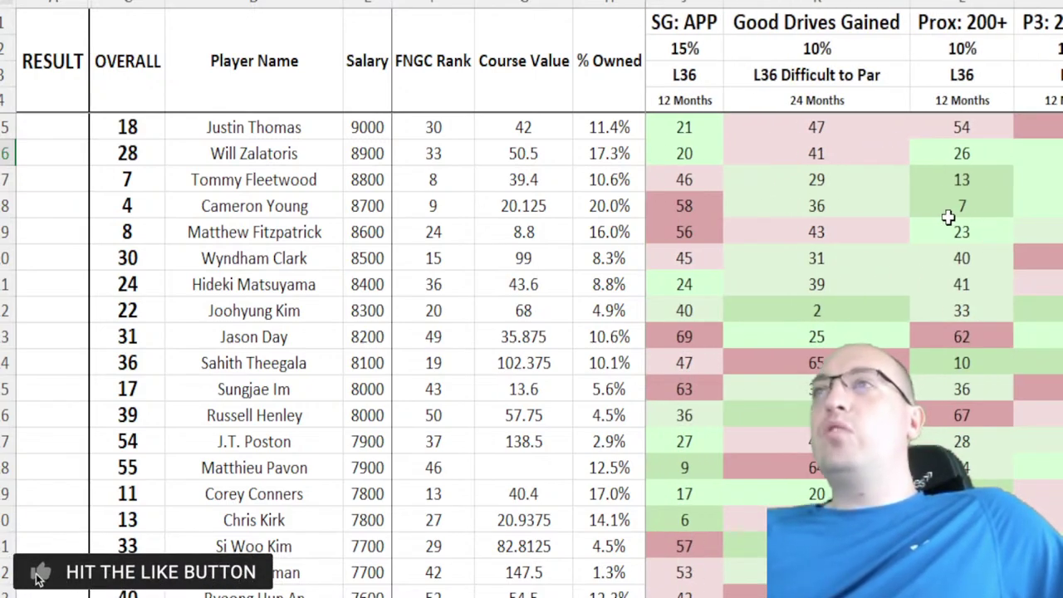
pyautogui.click(838, 157)
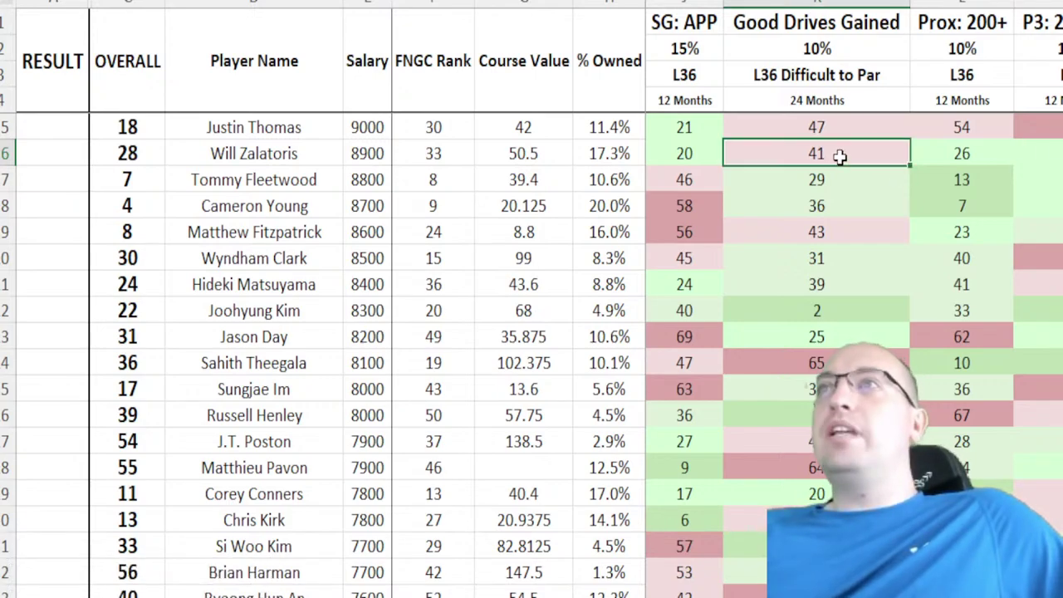
pyautogui.press('Right')
pyautogui.press('Right')
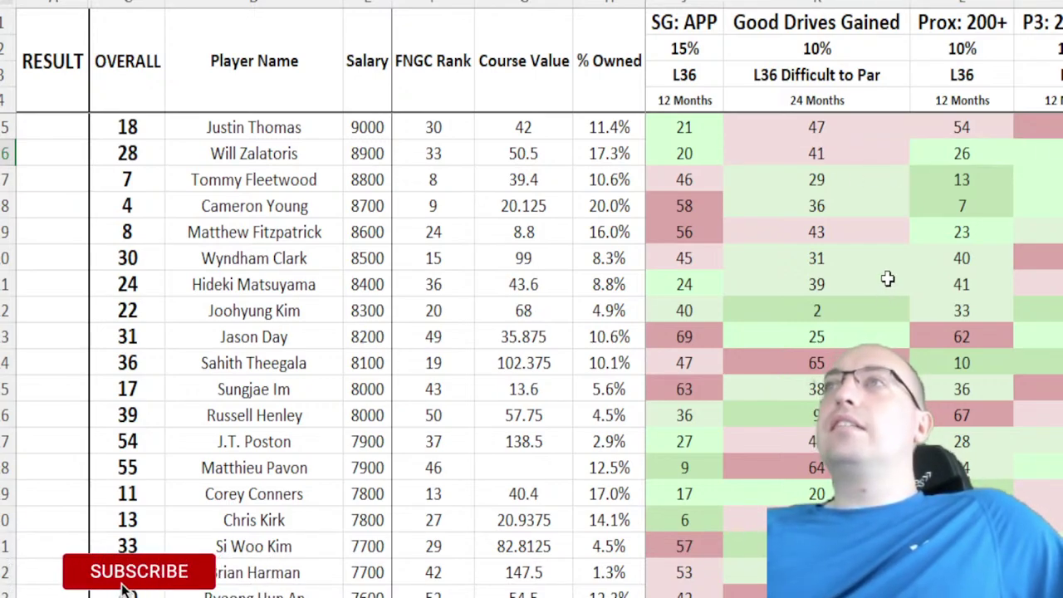
# Step: Check the rank 28 player's SG: Par 4 and P5: 550-600 cells, ending with SG: ARG and SG: P selected together
pyautogui.hscroll(2, 889, 263)
pyautogui.click(714, 153)
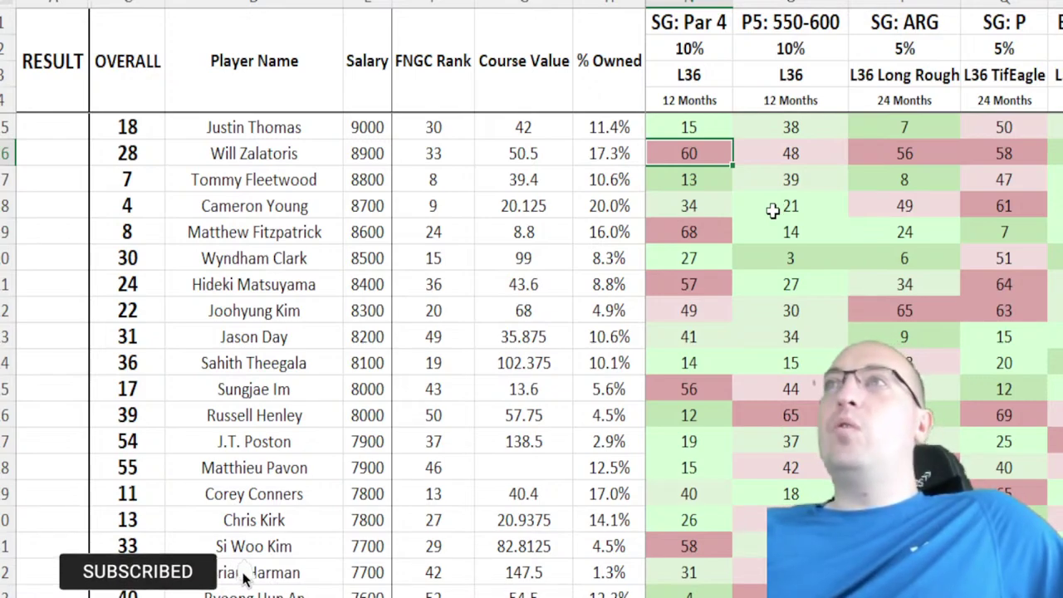
pyautogui.press('Right')
pyautogui.press('Right')
pyautogui.hotkey('shift', 'Right')
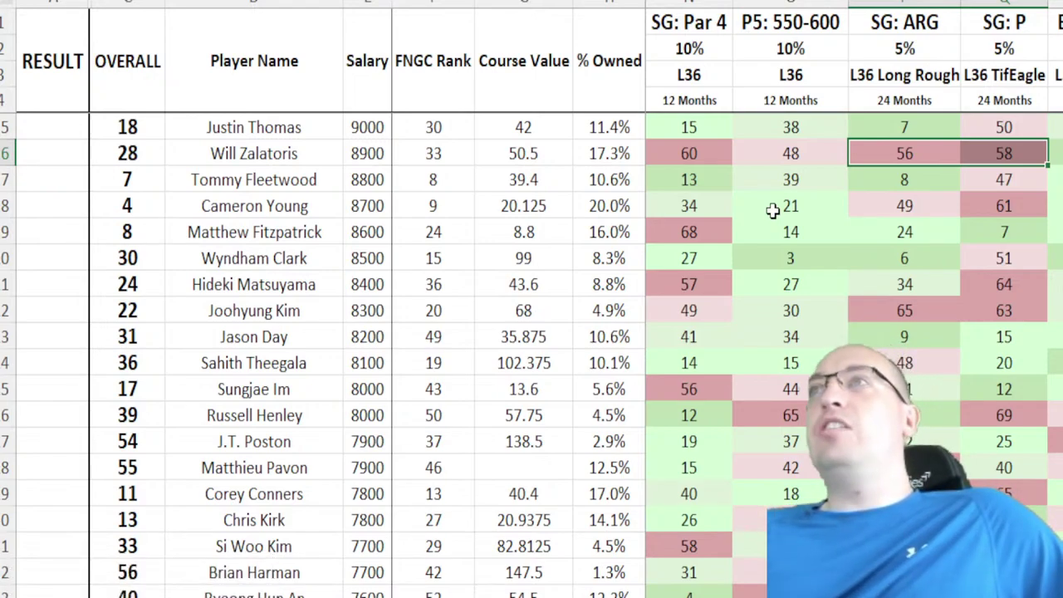
# Step: Return along the rank 28 player's row to the FNGC Rank cell
pyautogui.press('Left')
pyautogui.press('Left')
pyautogui.press('Left')
pyautogui.press('Left')
pyautogui.press('Left')
pyautogui.press('Left')
pyautogui.press('Left')
pyautogui.press('Left')
pyautogui.press('Left')
pyautogui.press('Left')
pyautogui.press('Left')
pyautogui.press('Left')
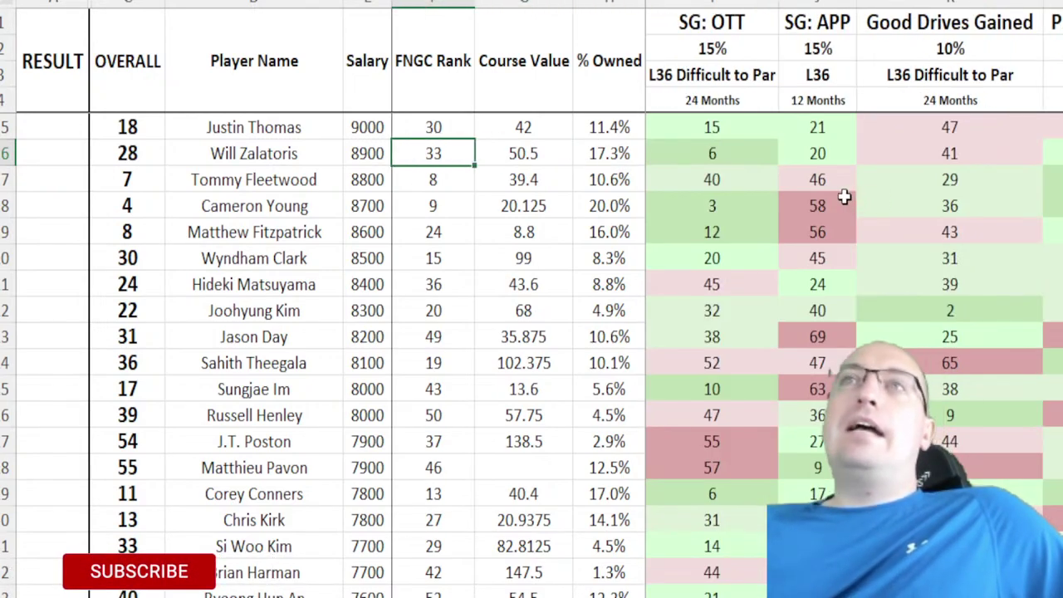
pyautogui.click(141, 573)
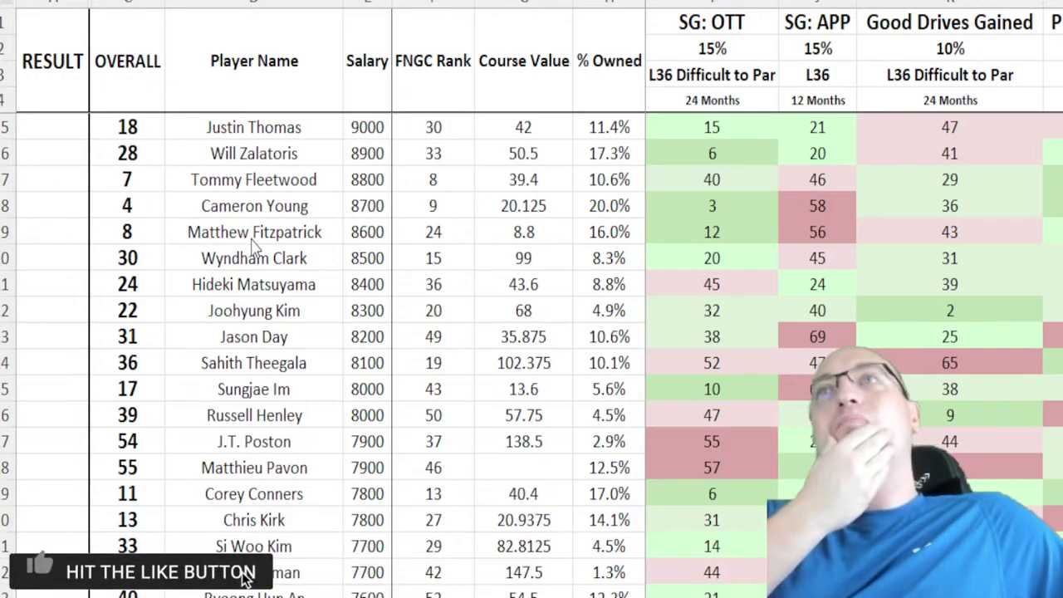
# Step: Select the rank 28 player's row through the stats, and check the rank 7 player's row, including % Owned, SG: OTT and SG: APP
pyautogui.click(434, 152)
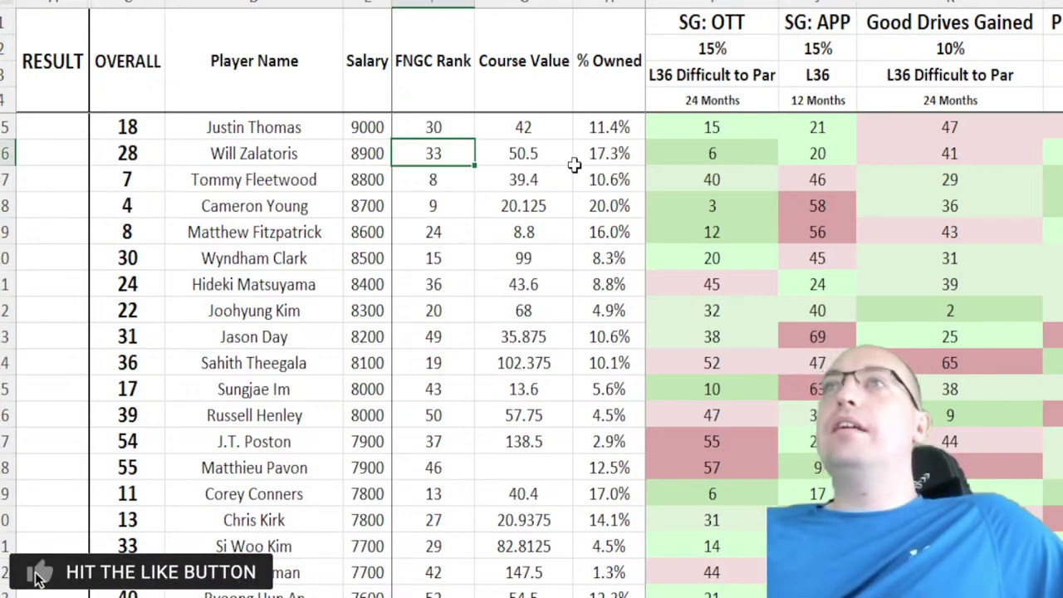
pyautogui.moveTo(181, 153); pyautogui.dragTo(1054, 155)
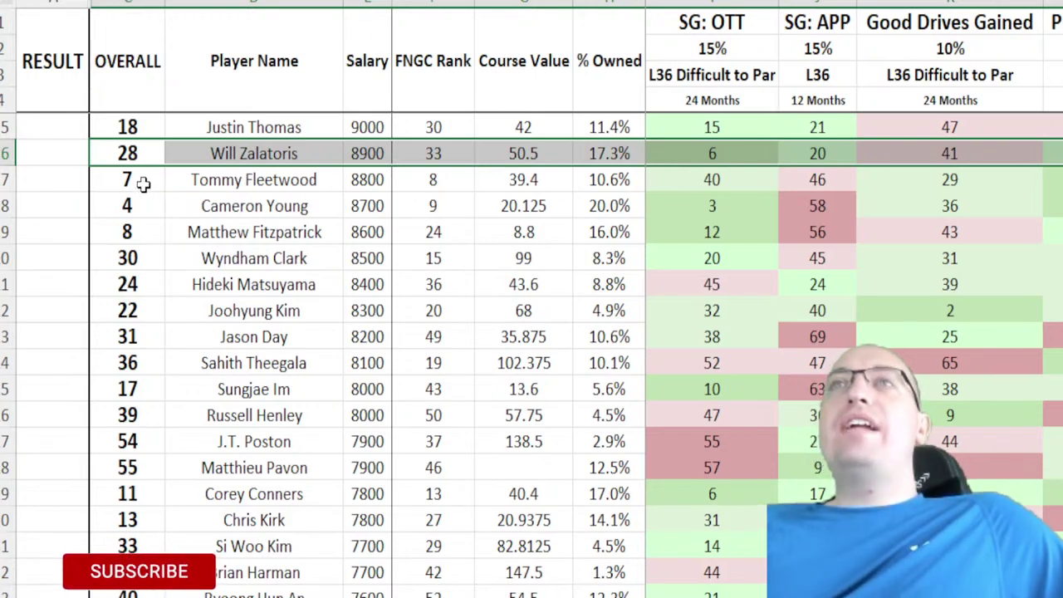
pyautogui.moveTo(147, 182); pyautogui.dragTo(607, 185)
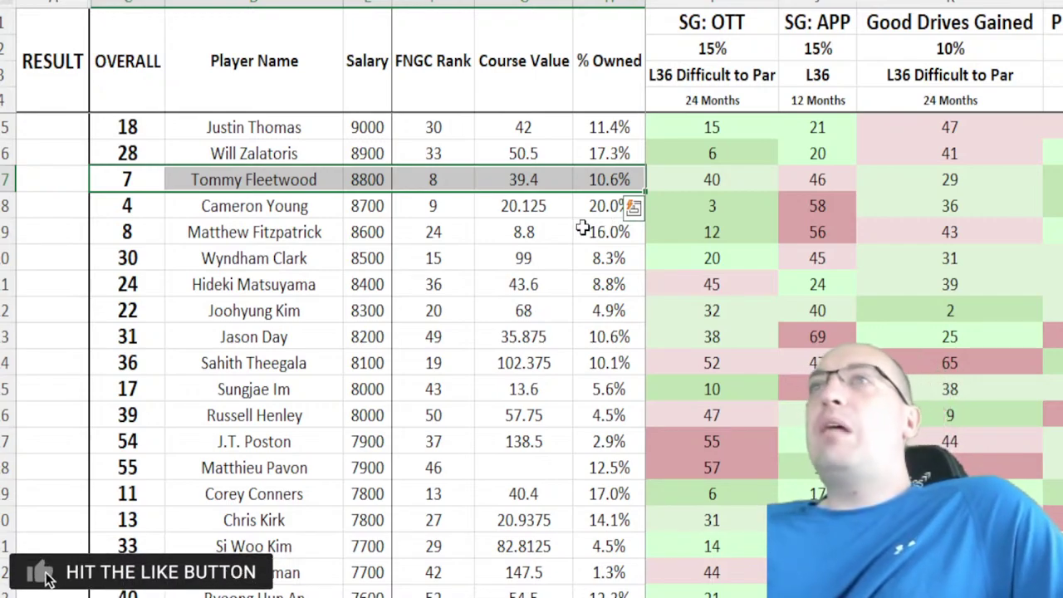
pyautogui.click(518, 183)
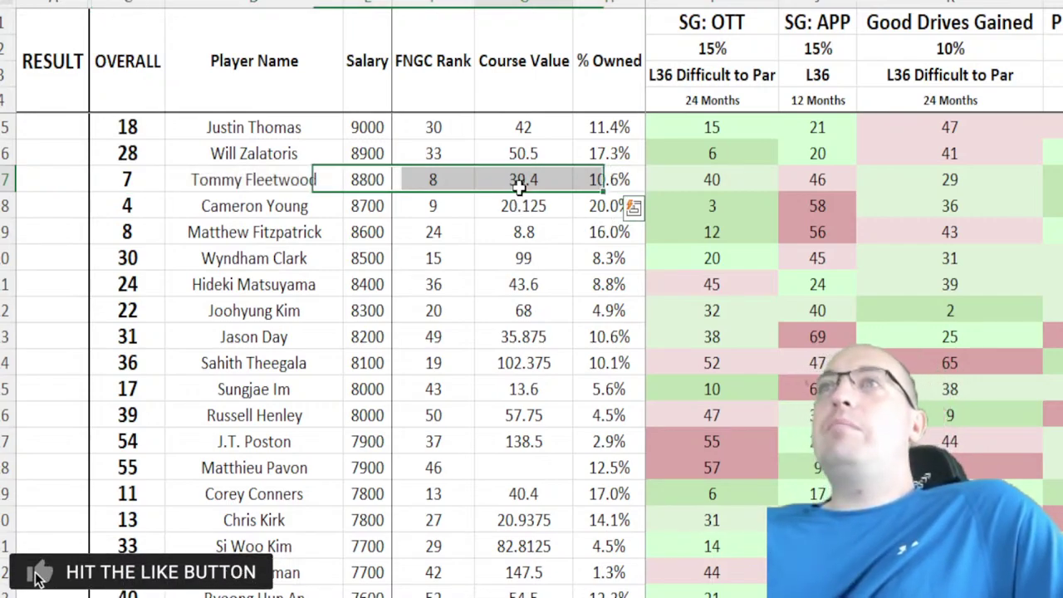
pyautogui.click(621, 187)
pyautogui.moveTo(712, 181); pyautogui.dragTo(804, 187)
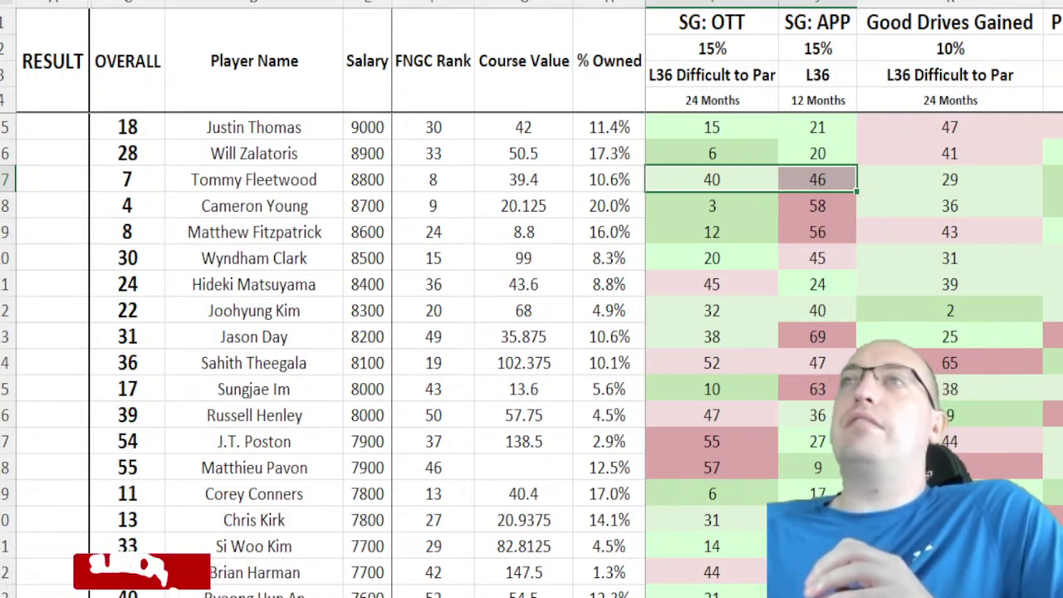
pyautogui.press('Left')
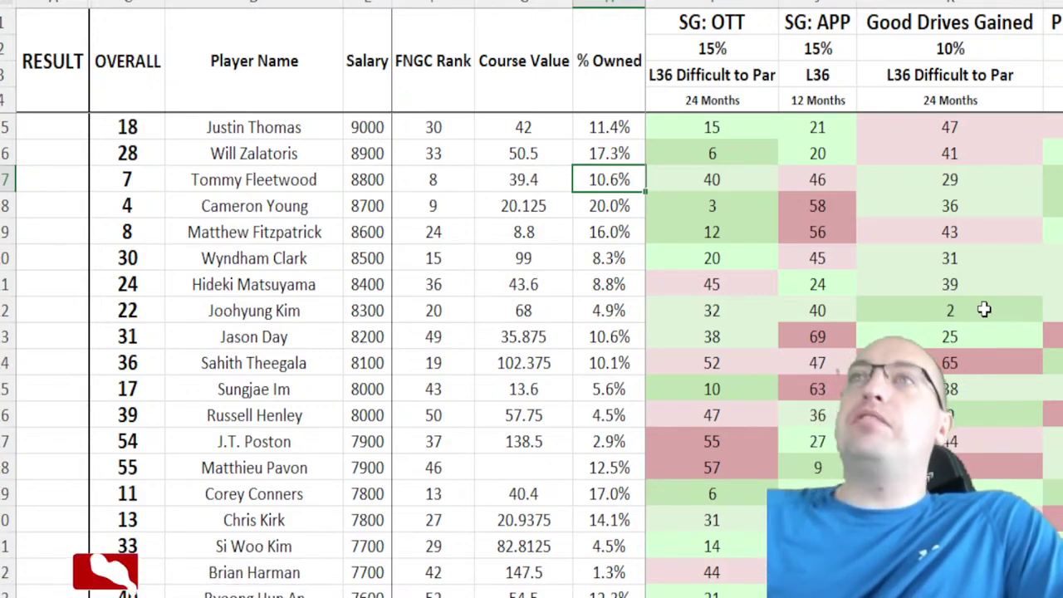
# Step: Review the rank 4 player's row from OVERALL through the SG: OTT and SG: APP cells, ending on SG: P
pyautogui.click(700, 205)
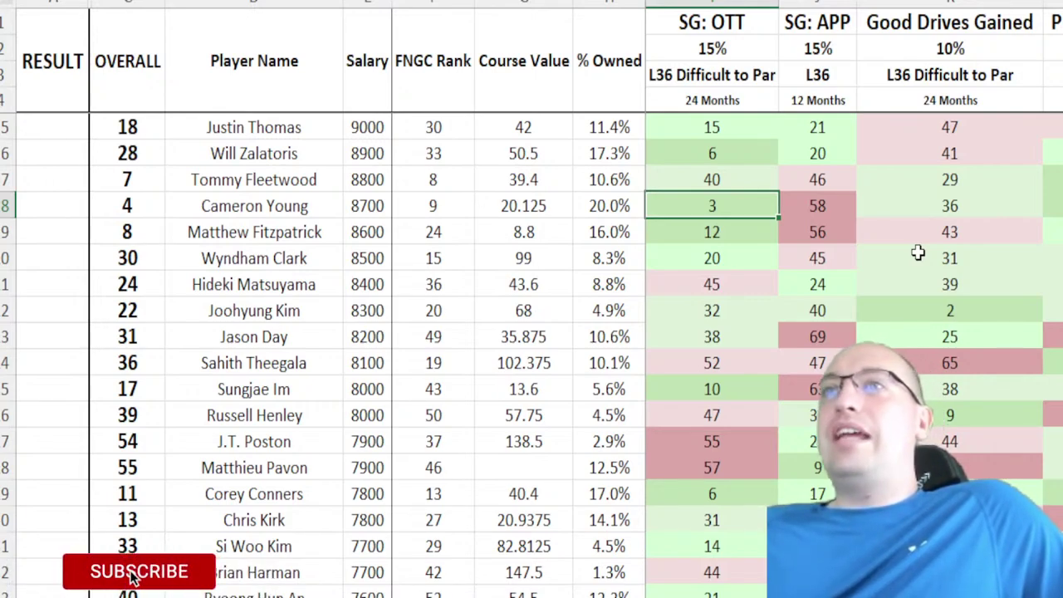
pyautogui.moveTo(147, 200); pyautogui.dragTo(719, 204)
pyautogui.click(788, 205)
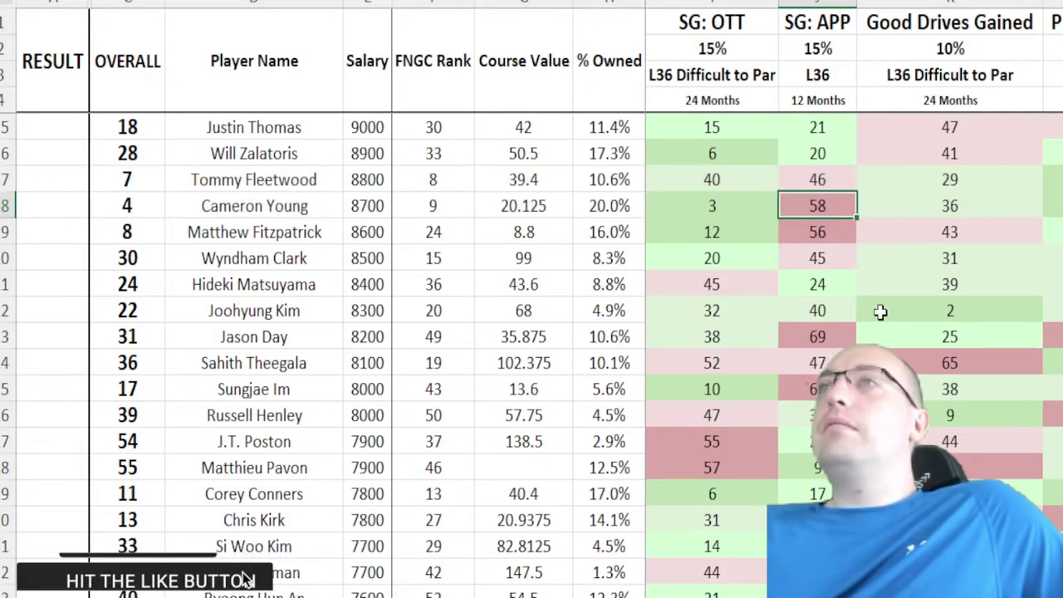
pyautogui.press('Right')
pyautogui.press('Right')
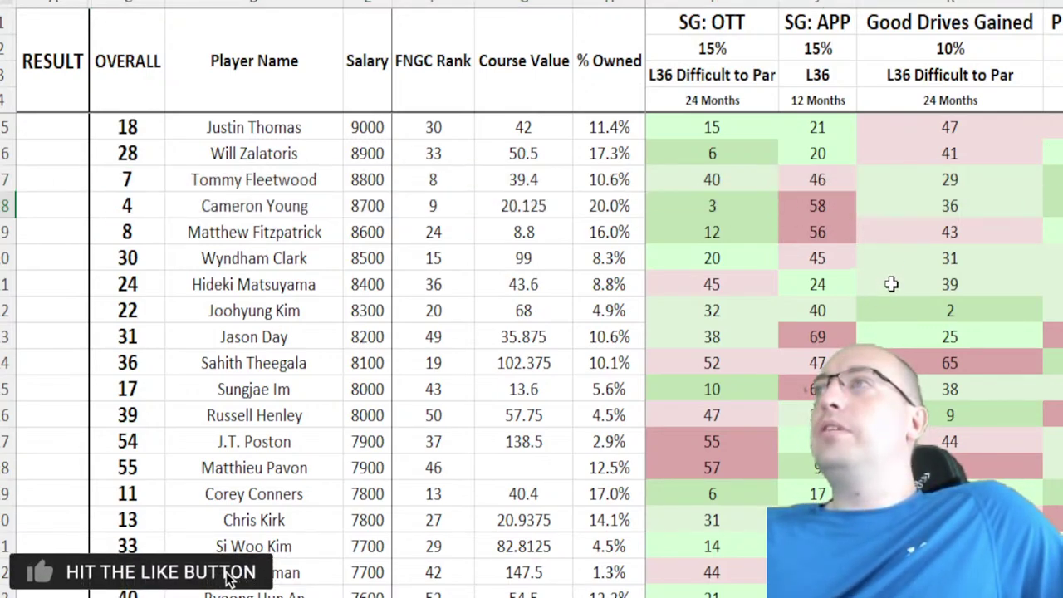
pyautogui.hscroll(15, 891, 284)
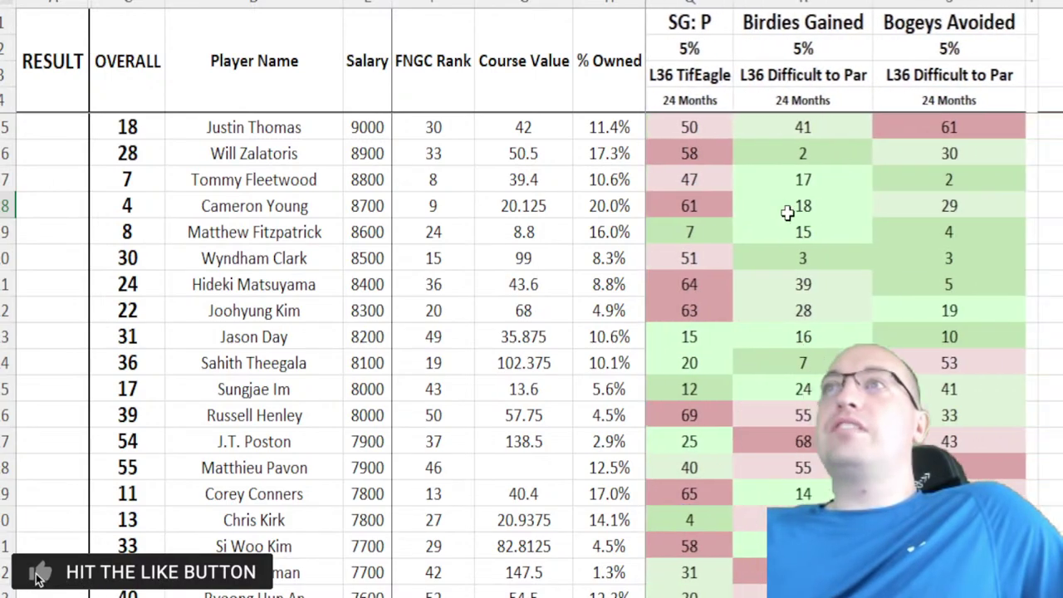
pyautogui.click(735, 206)
pyautogui.click(724, 206)
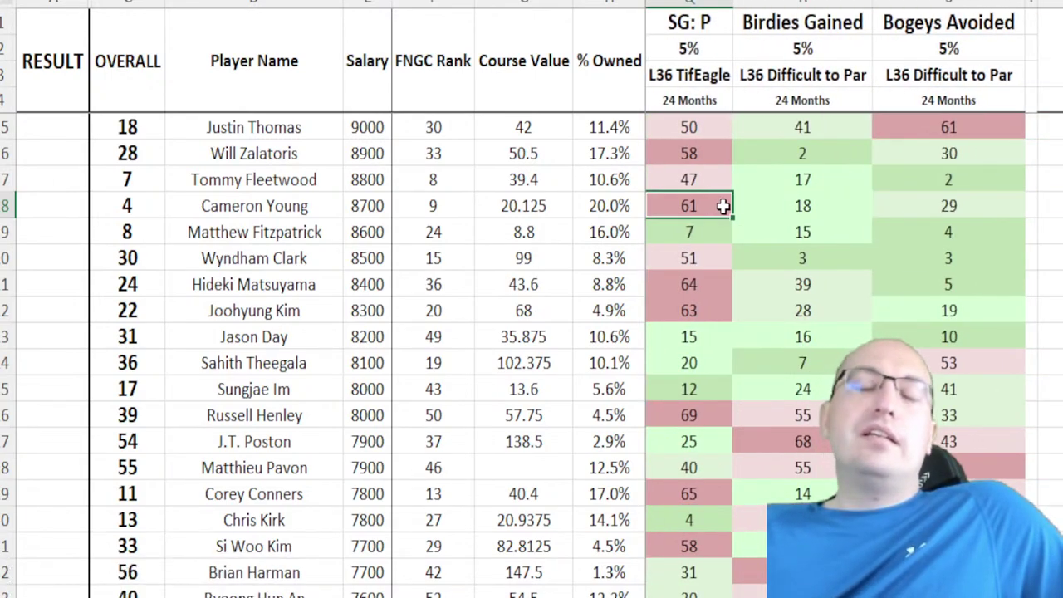
# Step: Return to the rank 4 player's % Owned cell and review the row from OVERALL through % Owned, ending on OVERALL
pyautogui.click(596, 206)
pyautogui.hscroll(-15, 593, 207)
pyautogui.press('Left')
pyautogui.press('Right')
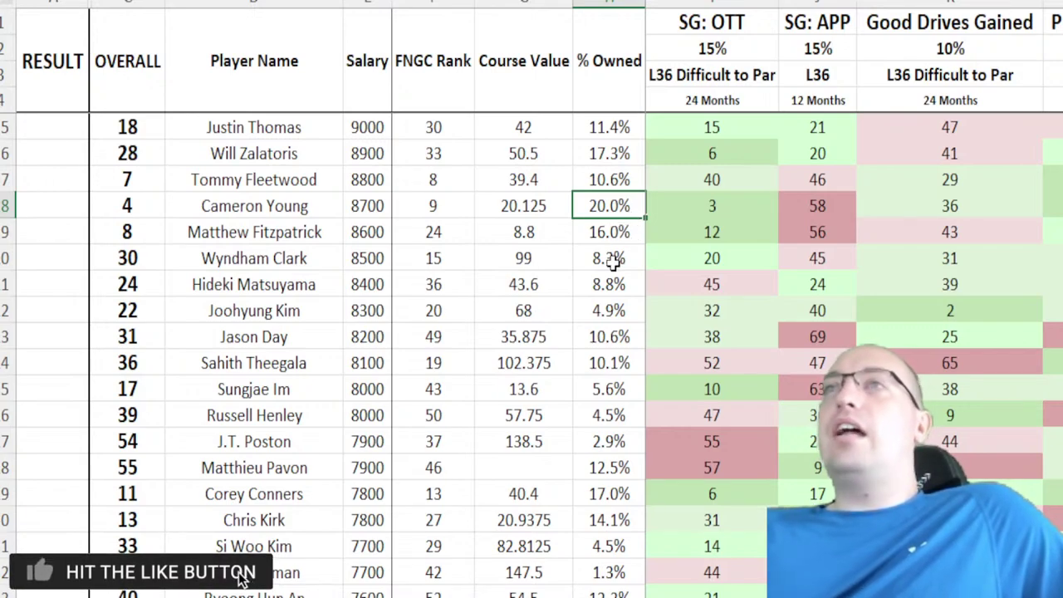
pyautogui.moveTo(162, 205); pyautogui.dragTo(605, 202)
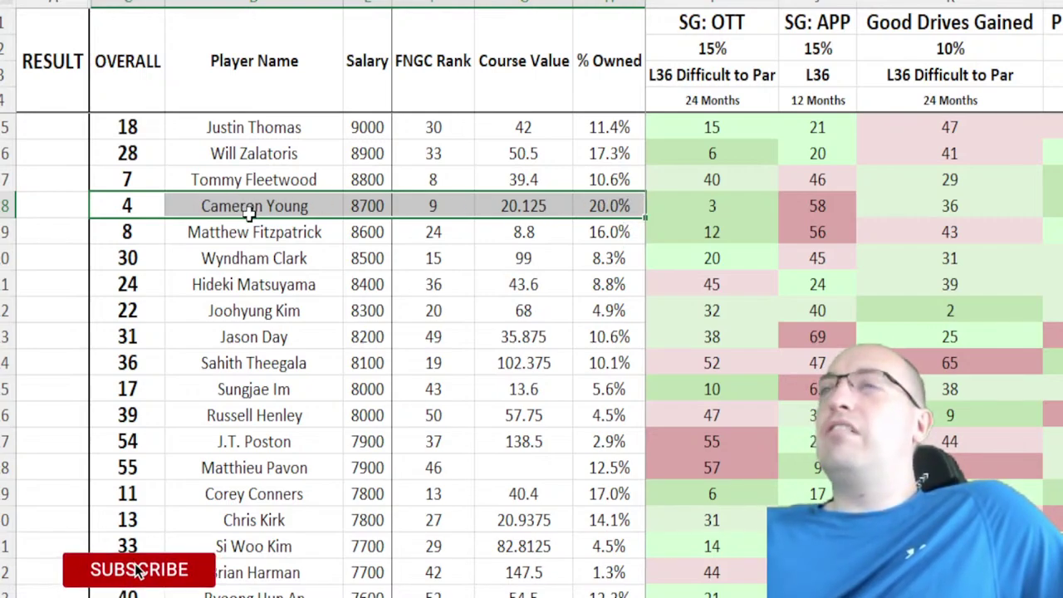
pyautogui.click(137, 207)
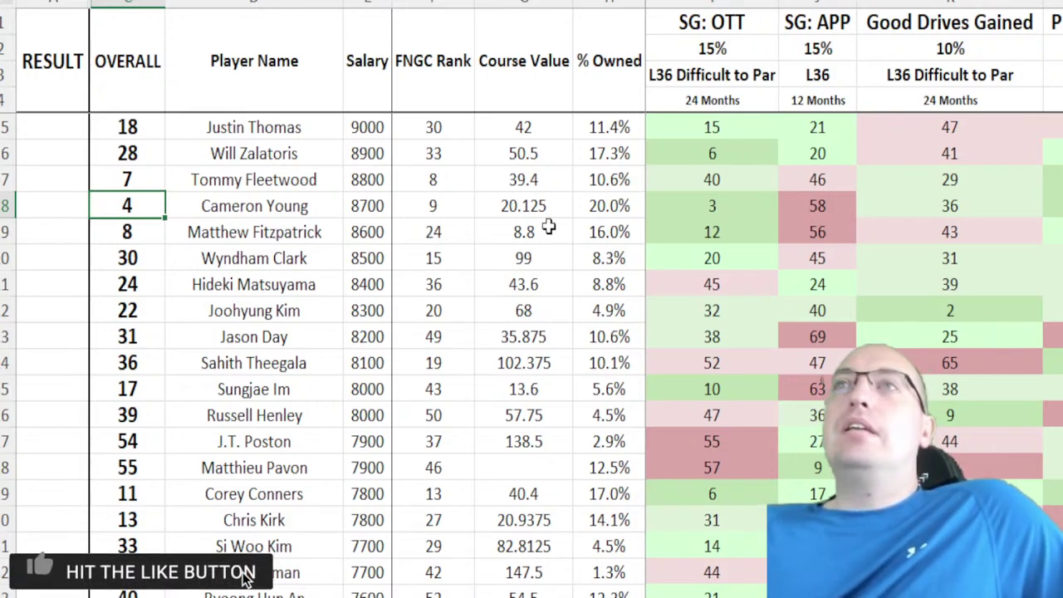
# Step: Select the rank 8 player's row across the stats and check the cells from SG: OTT to the stat after Good Drives Gained
pyautogui.moveTo(154, 236); pyautogui.dragTo(1055, 232)
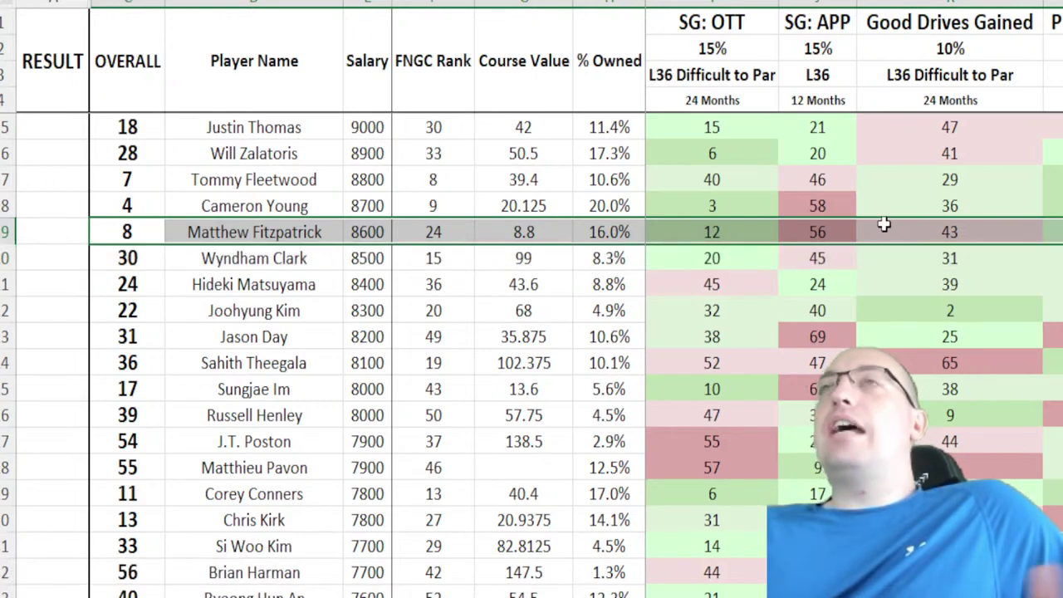
pyautogui.click(684, 234)
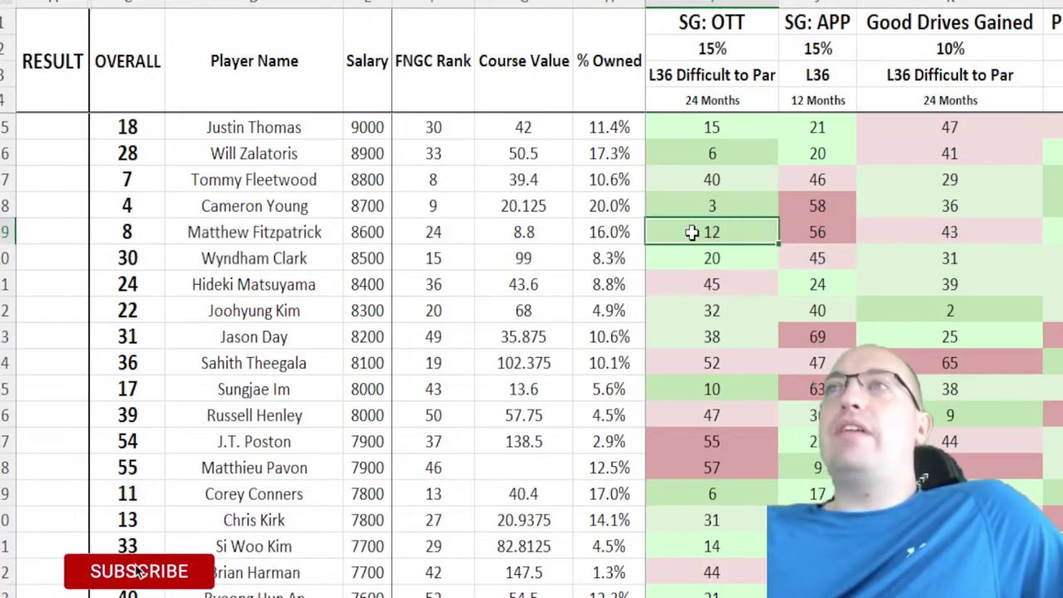
pyautogui.press('Right')
pyautogui.press('Right')
pyautogui.press('Right')
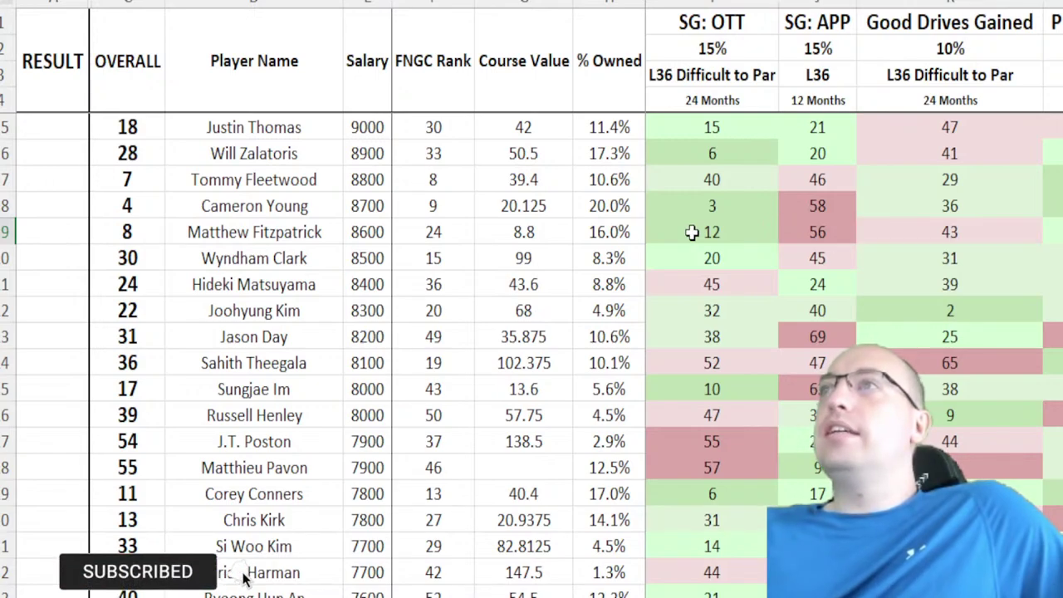
pyautogui.press('Left')
pyautogui.press('Right')
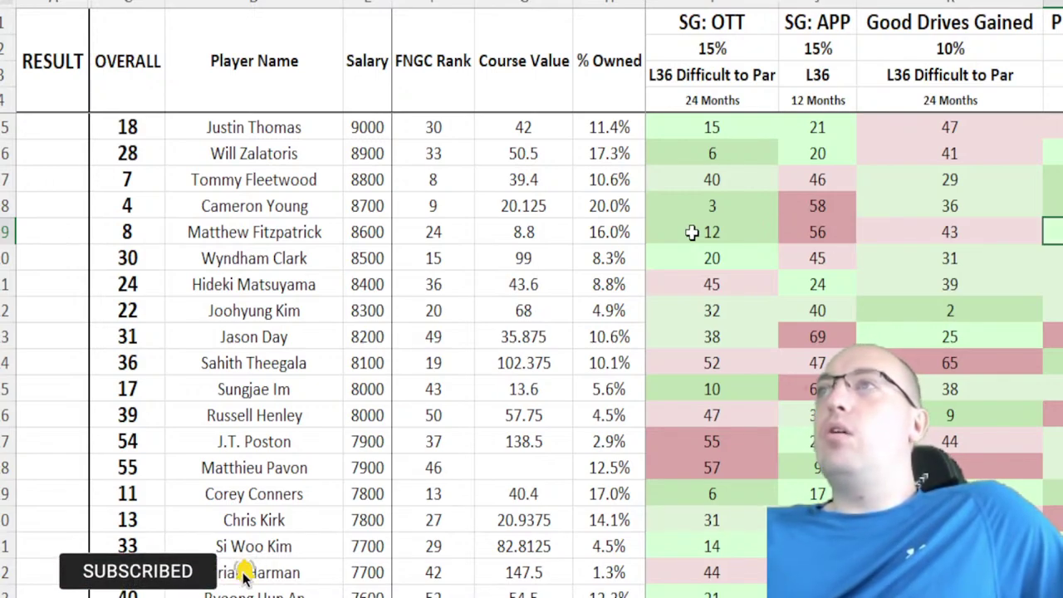
# Step: Check the rank 8 player's SG: Par 4 and P5: 550-600 cells, ending with SG: ARG and SG: P selected together
pyautogui.hscroll(3, 695, 231)
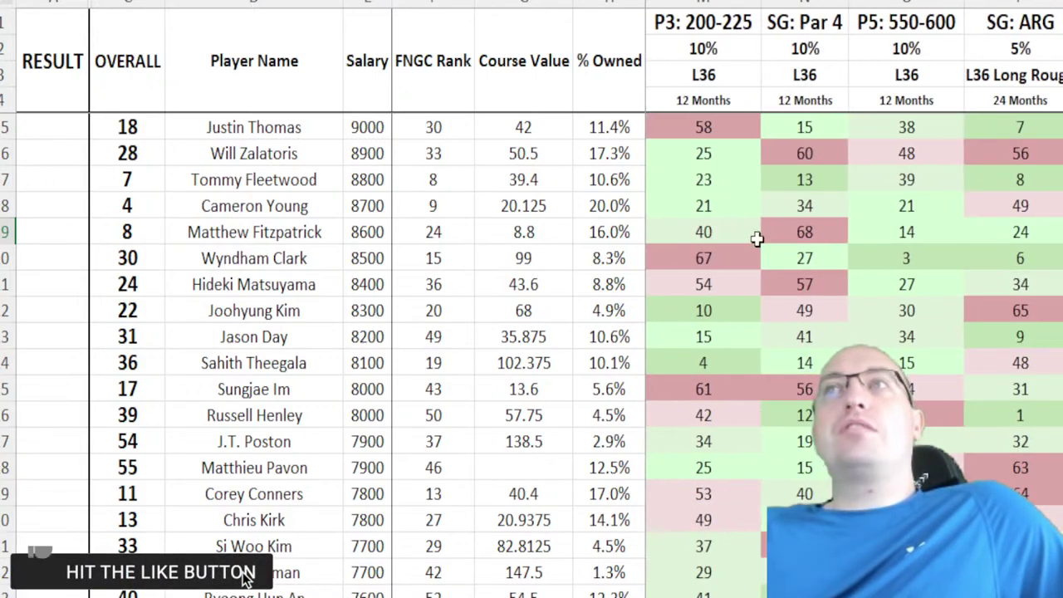
pyautogui.hscroll(1, 752, 236)
pyautogui.click(718, 239)
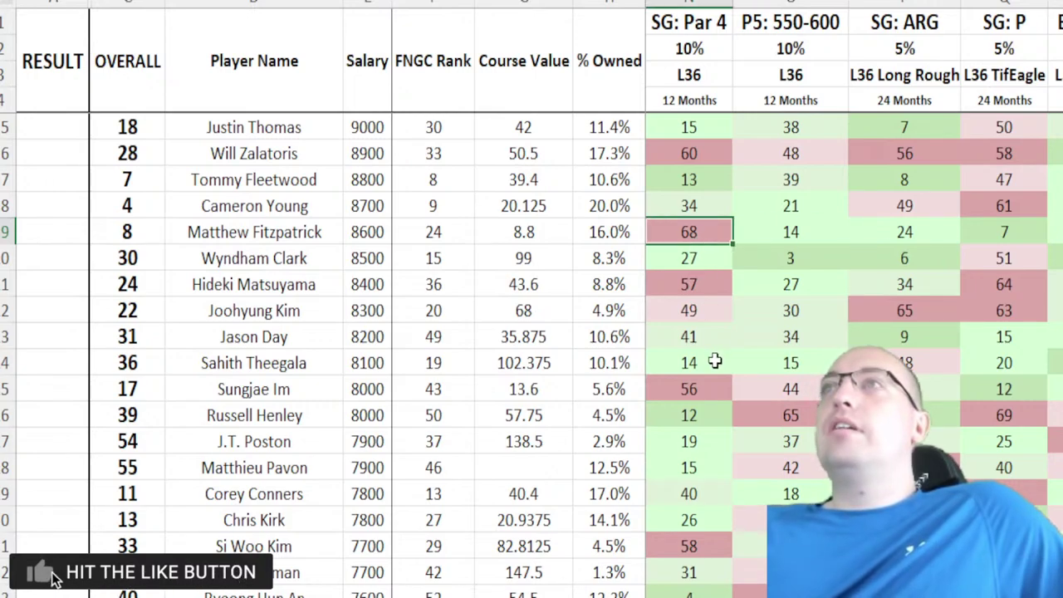
pyautogui.press('Right')
pyautogui.press('Right')
pyautogui.hotkey('shift', 'Right')
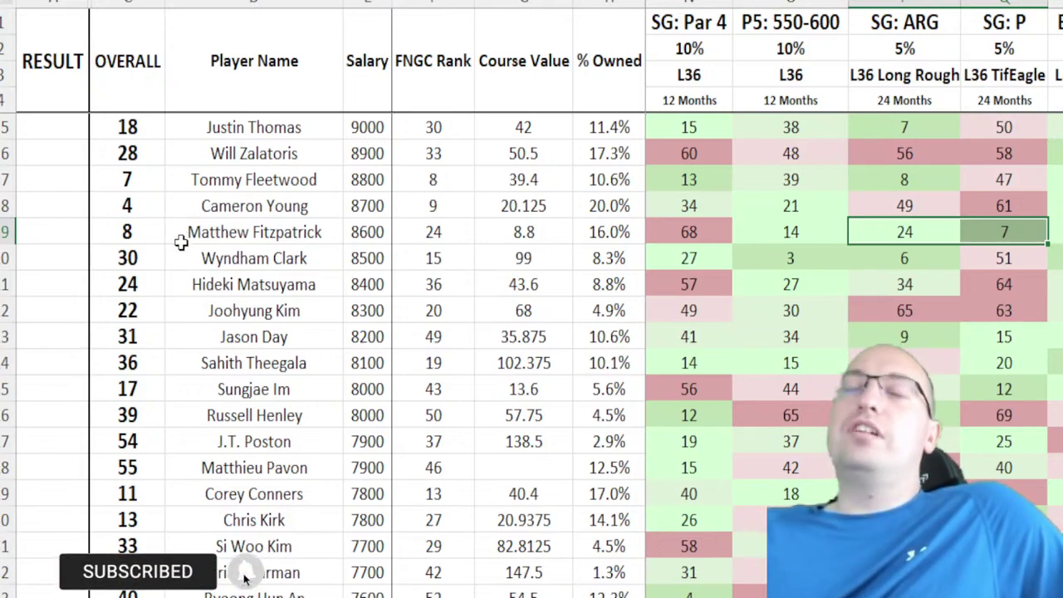
# Step: Select the rank 8 player's row from OVERALL through % Owned and check the % Owned and Course Value cells
pyautogui.click(148, 231)
pyautogui.moveTo(148, 232); pyautogui.dragTo(588, 230)
pyautogui.click(602, 232)
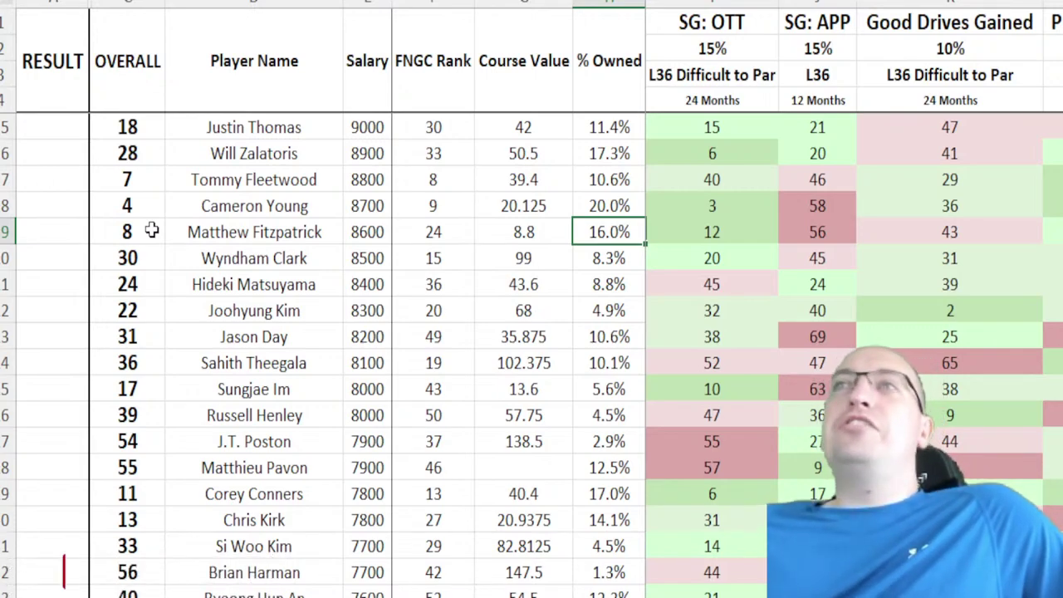
pyautogui.click(525, 233)
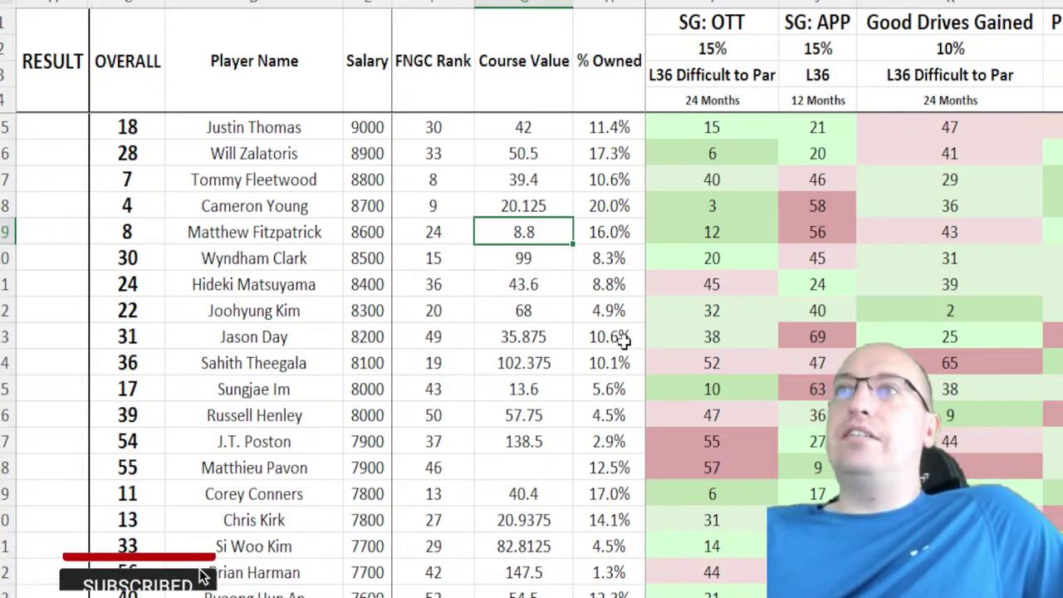
# Step: Review the rank 30 player's row through % Owned, checking the FNGC Rank and Course Value cells
pyautogui.click(536, 260)
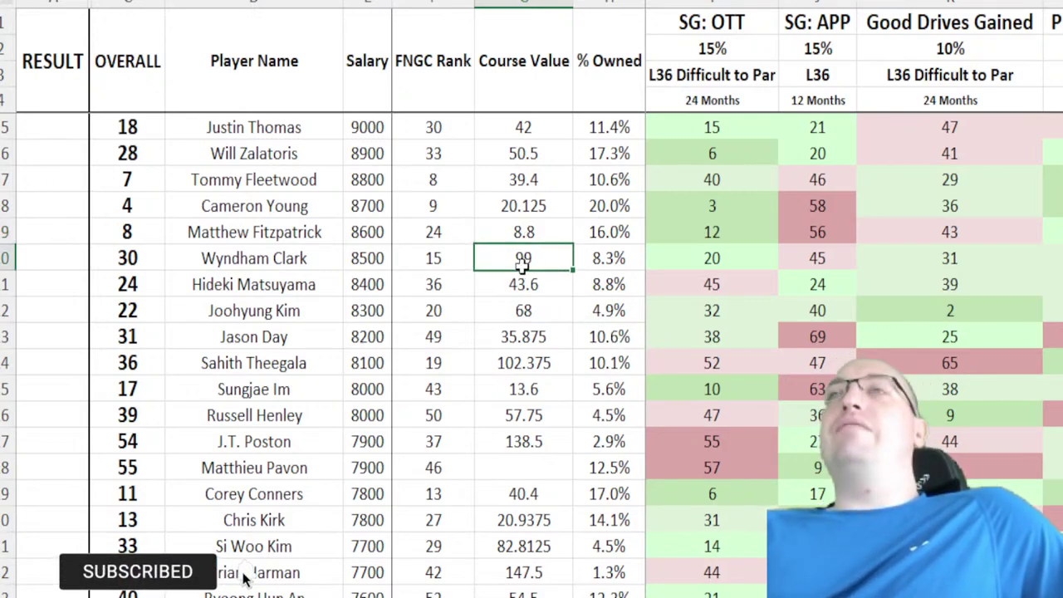
pyautogui.moveTo(150, 258); pyautogui.dragTo(633, 254)
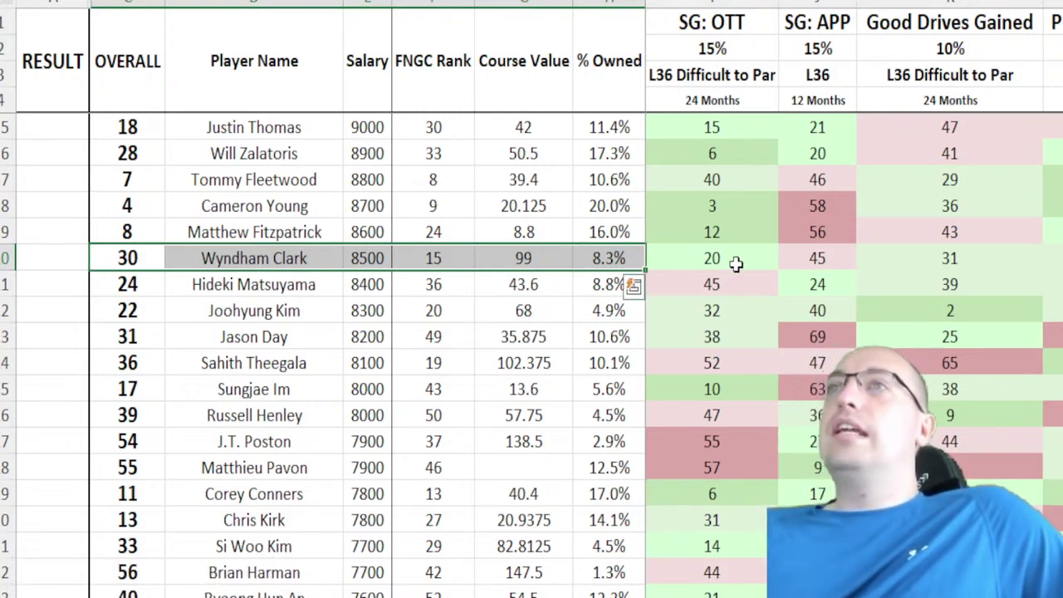
pyautogui.click(452, 264)
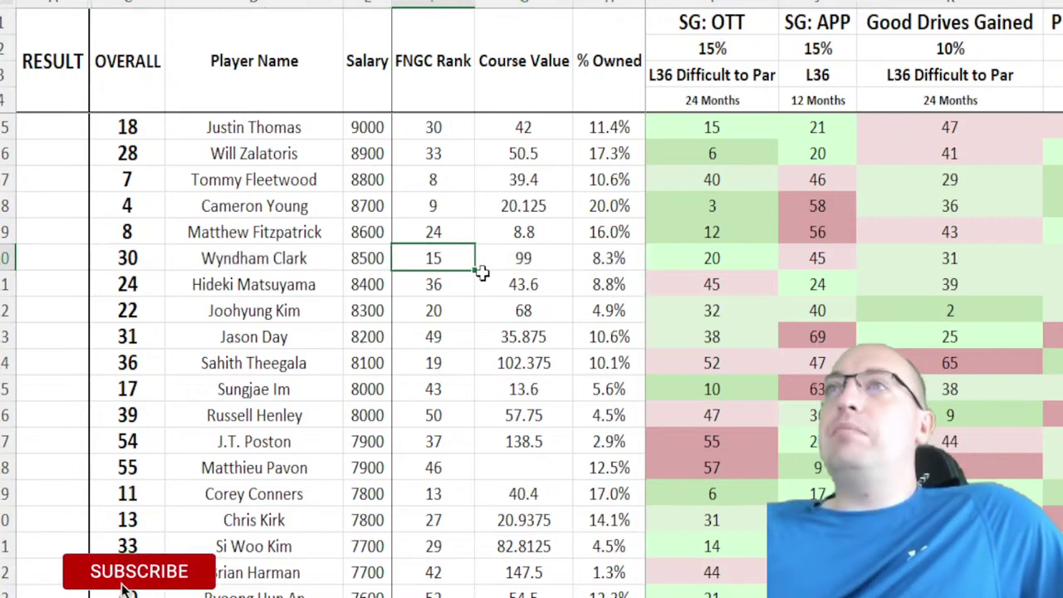
pyautogui.click(511, 259)
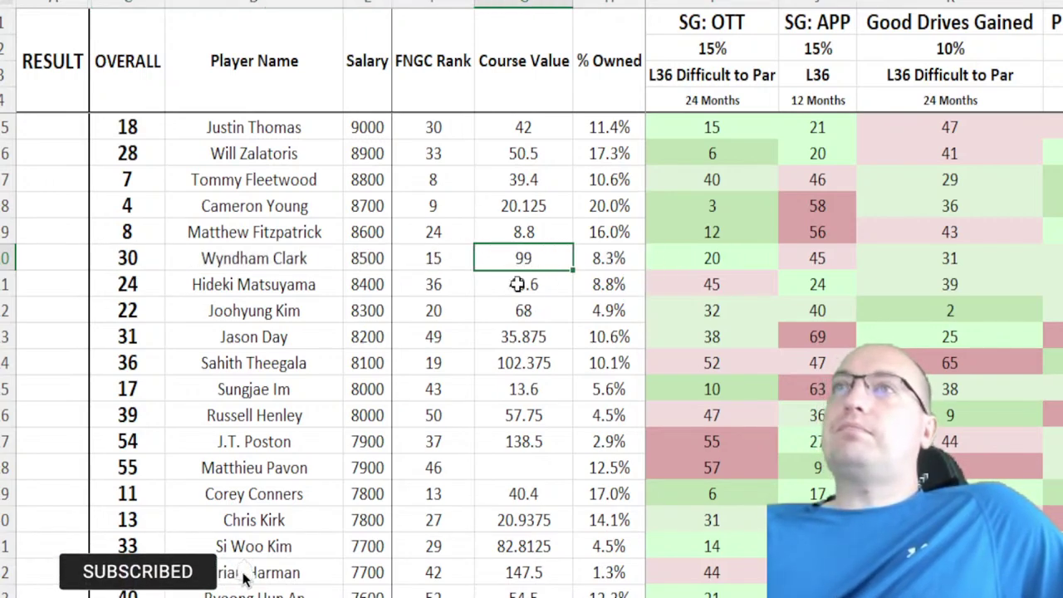
# Step: Compare the rank 24 player's Course Value against the whole Course Value column, and select the rank 30 player's row through % Owned
pyautogui.click(537, 286)
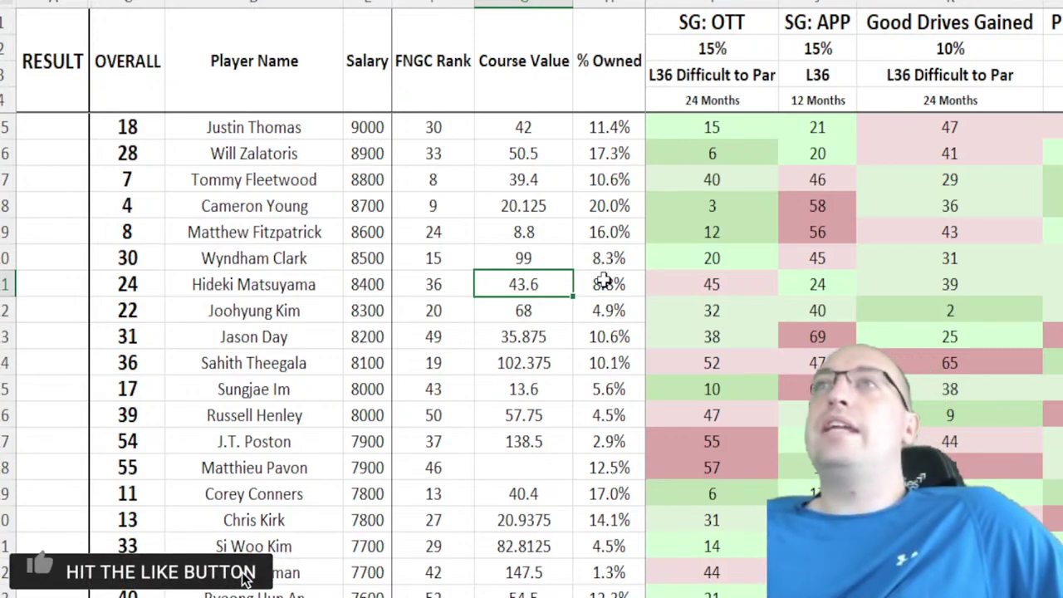
pyautogui.click(542, 3)
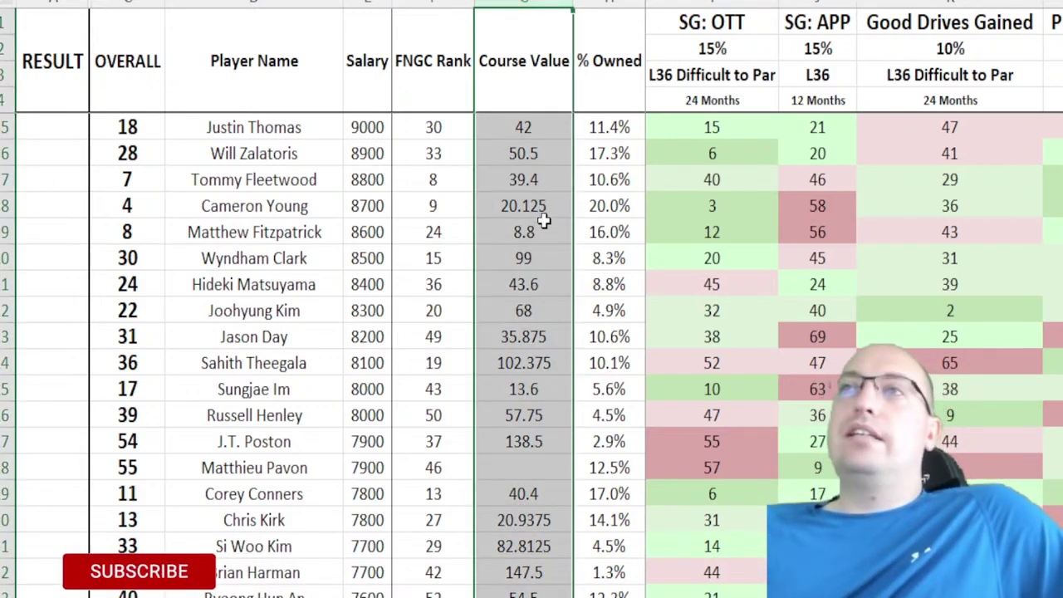
pyautogui.moveTo(139, 258); pyautogui.dragTo(597, 262)
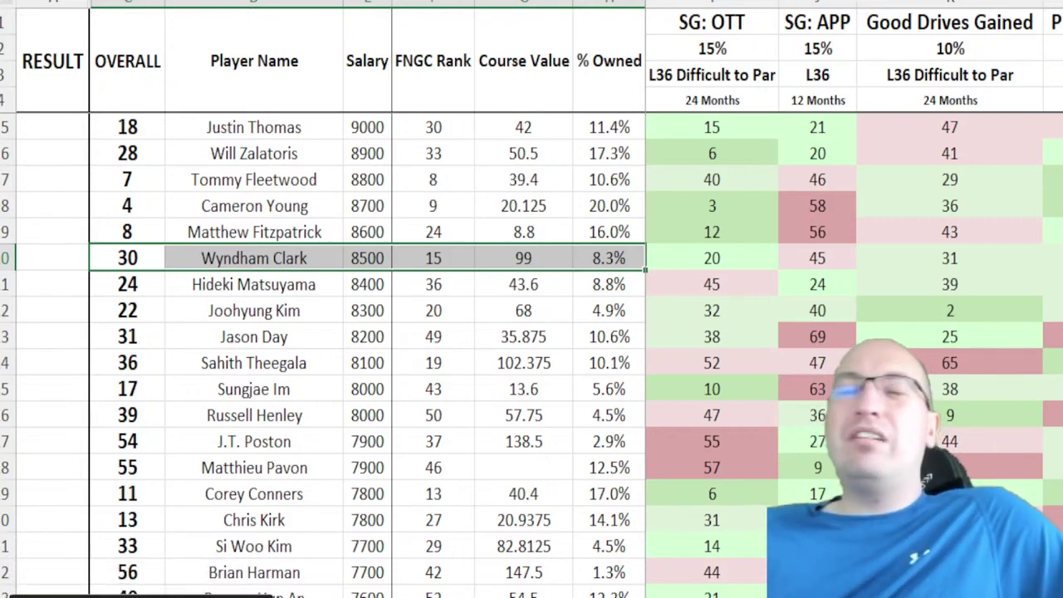
# Step: Review the rows of the rank 24, 22 and 31 players, ending near the rank 31 player's SG: APP cell
pyautogui.moveTo(137, 284); pyautogui.dragTo(606, 284)
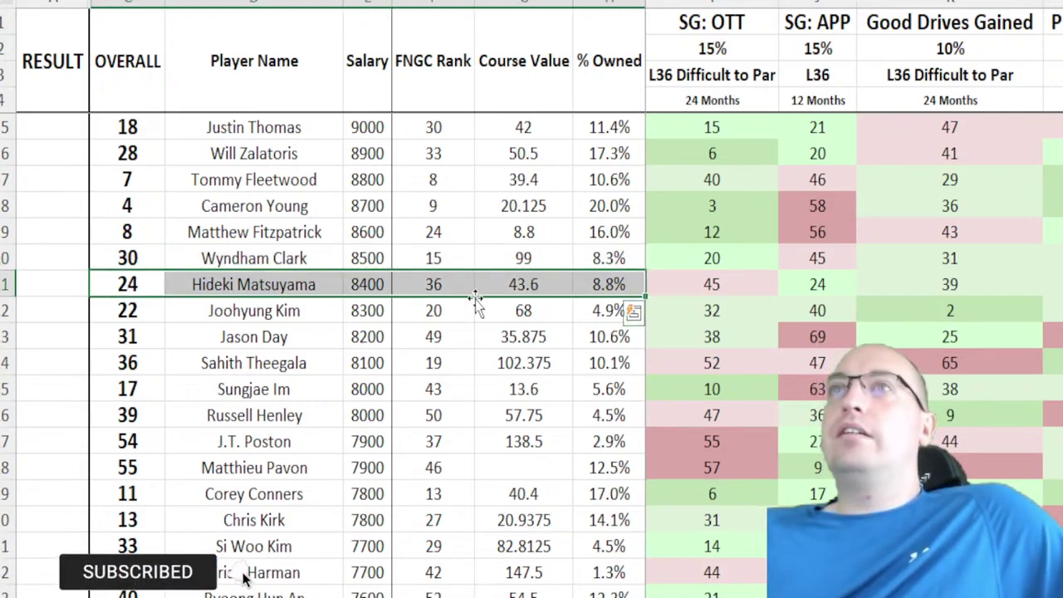
pyautogui.click(178, 328)
pyautogui.moveTo(139, 317); pyautogui.dragTo(657, 312)
pyautogui.moveTo(145, 335); pyautogui.dragTo(655, 333)
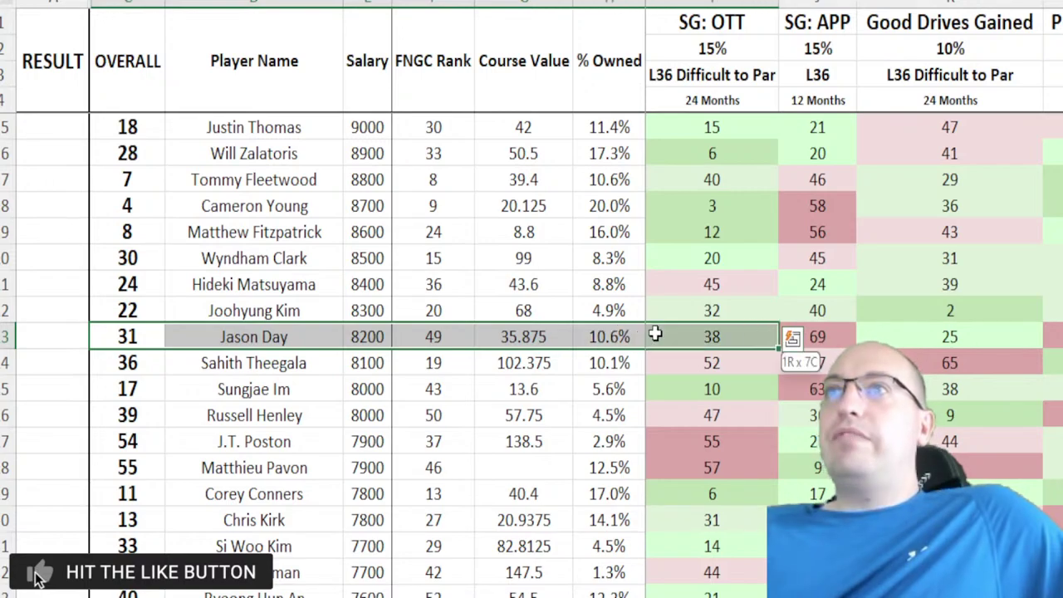
pyautogui.click(796, 318)
# Step: Review the rank 36 player's row through Course Value, ending with the % Owned and SG: OTT cells selected together
pyautogui.scroll(-2, 867, 315)
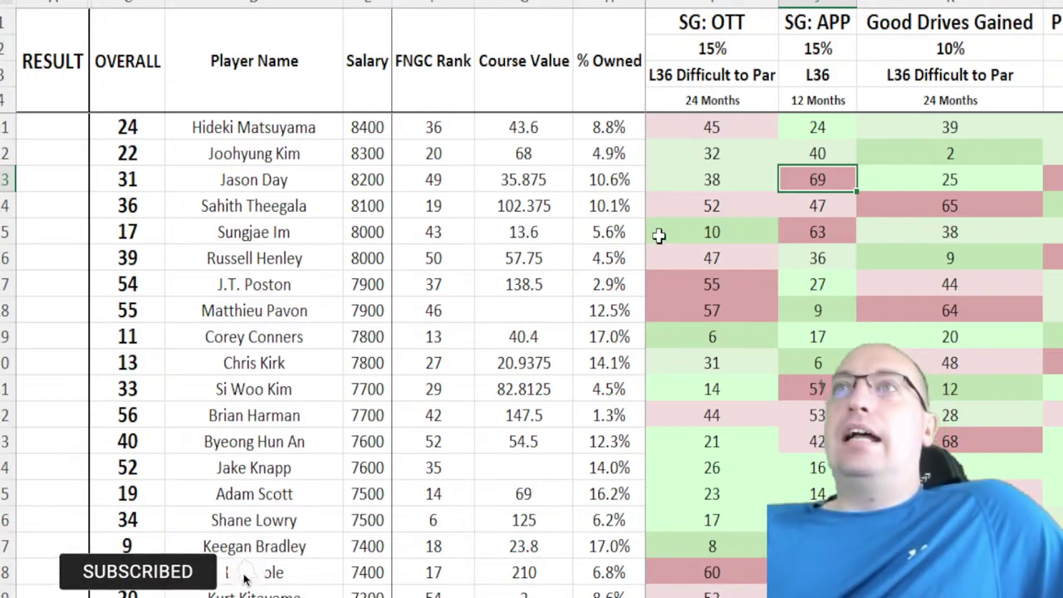
pyautogui.scroll(1, 375, 263)
pyautogui.moveTo(153, 265); pyautogui.dragTo(528, 265)
pyautogui.click(527, 264)
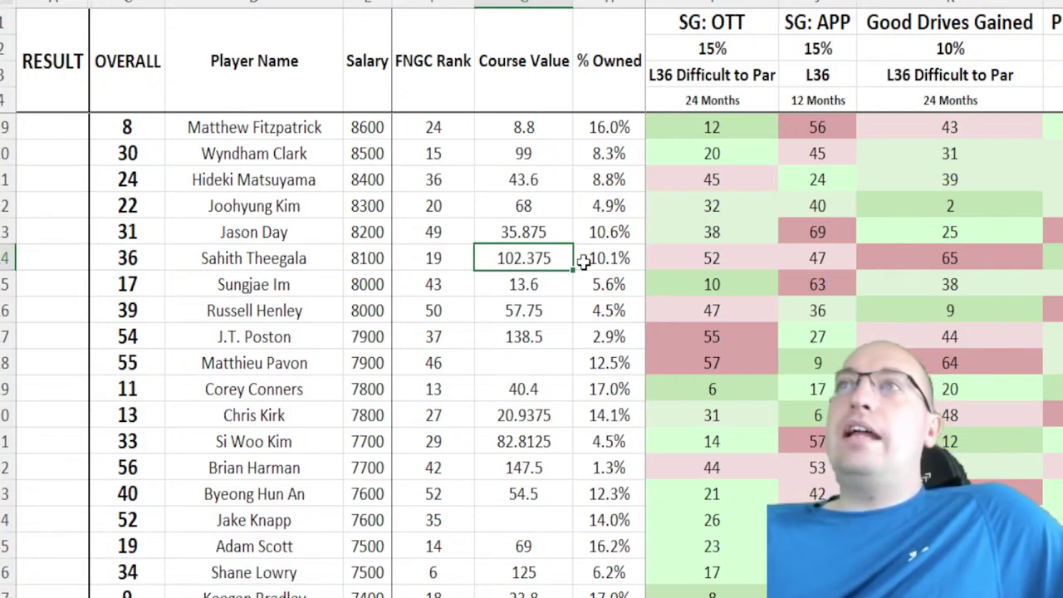
pyautogui.moveTo(676, 261); pyautogui.dragTo(621, 258)
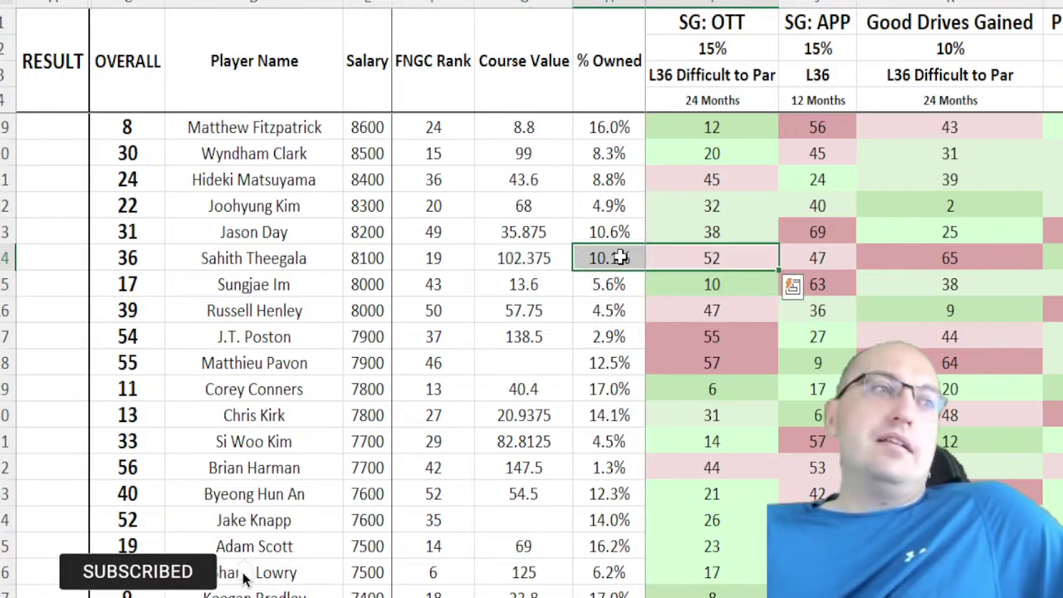
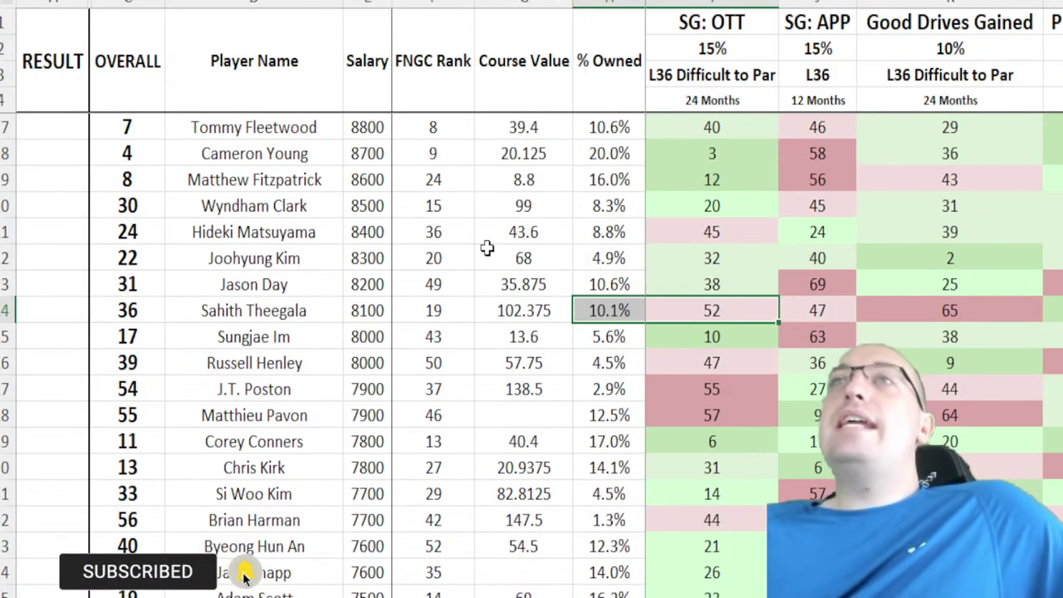
# Step: Review the rank 7 player's row across the overall rank, FNGC Rank, Course Value, % Owned and stat columns
pyautogui.scroll(2, 487, 249)
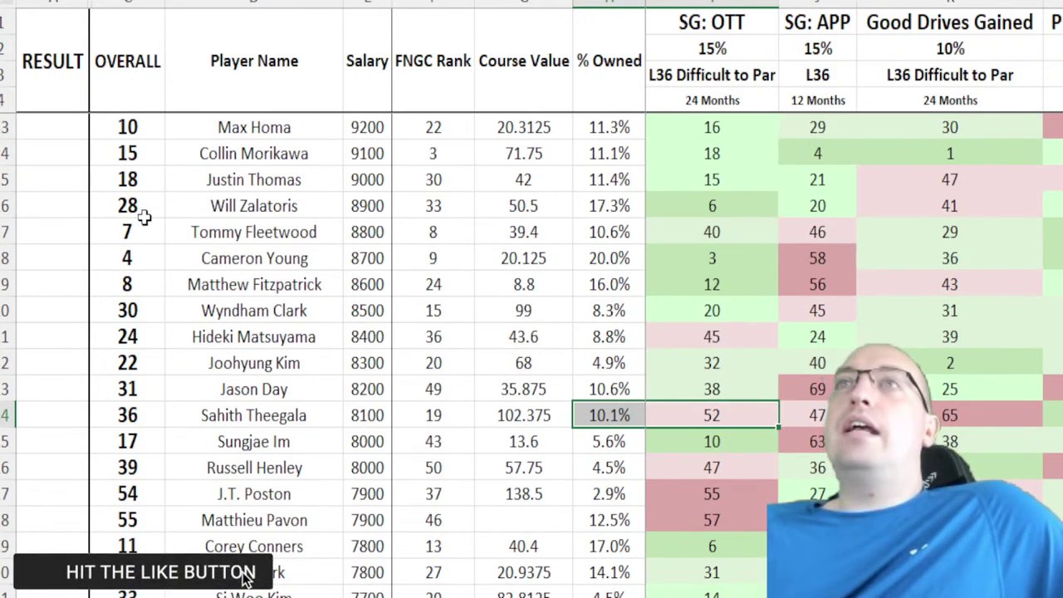
pyautogui.moveTo(133, 232); pyautogui.dragTo(1060, 232)
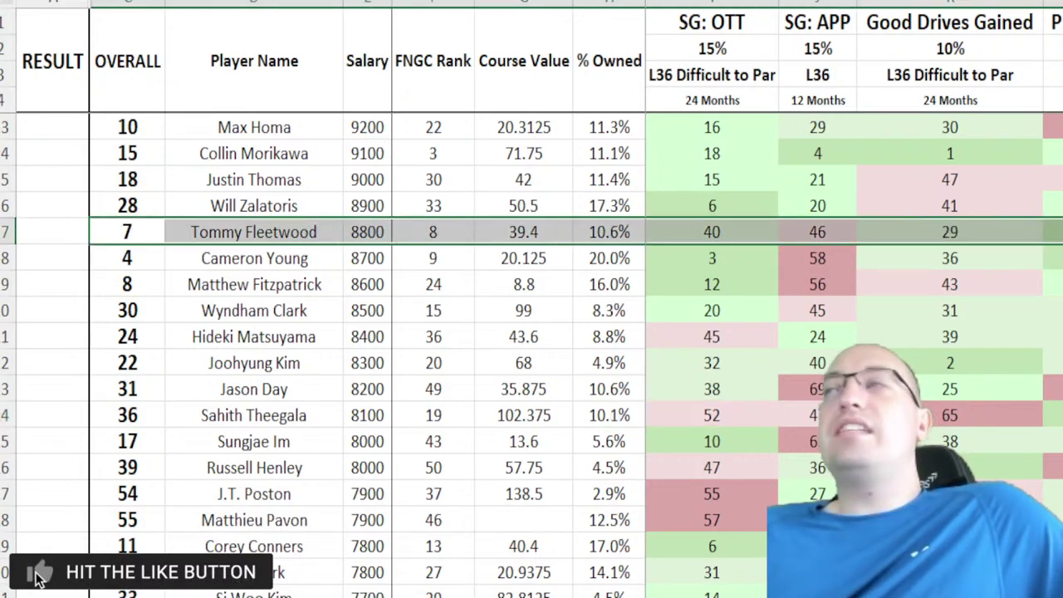
pyautogui.click(612, 232)
pyautogui.moveTo(137, 232); pyautogui.dragTo(299, 232)
pyautogui.moveTo(423, 232); pyautogui.dragTo(1060, 231)
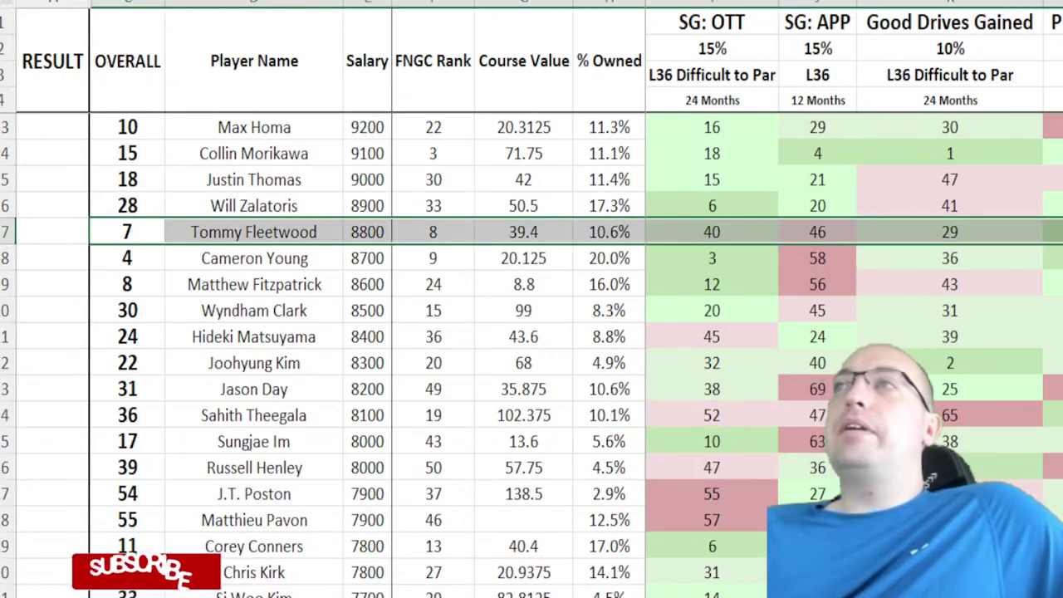
# Step: Compare the rows of the rank 7, 4, 8 and 30 players, ending with the rank 4 player's row selected through % Owned
pyautogui.moveTo(127, 231); pyautogui.dragTo(576, 261)
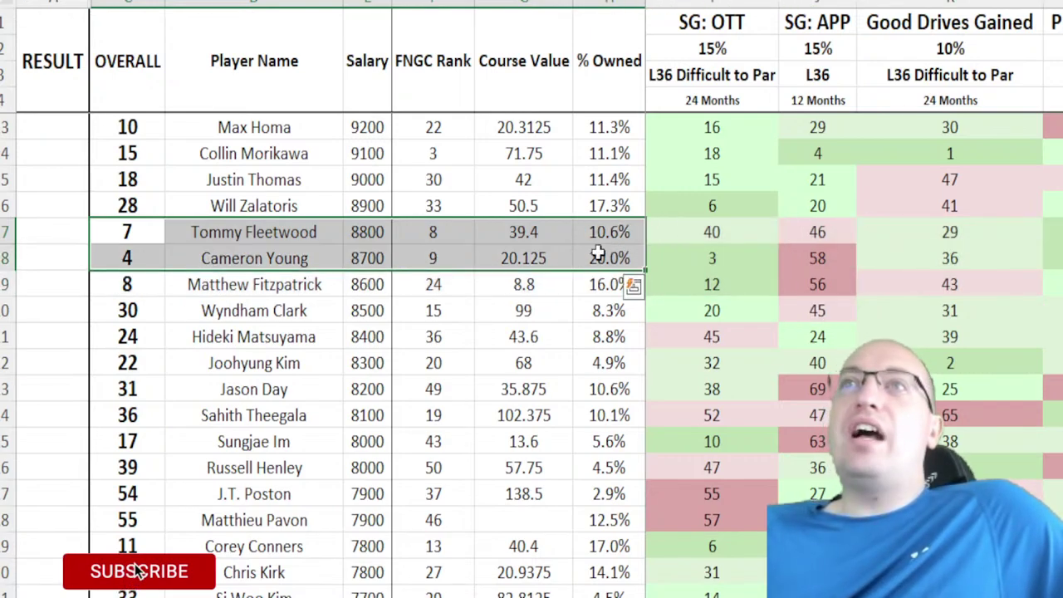
pyautogui.moveTo(137, 284); pyautogui.dragTo(1060, 287)
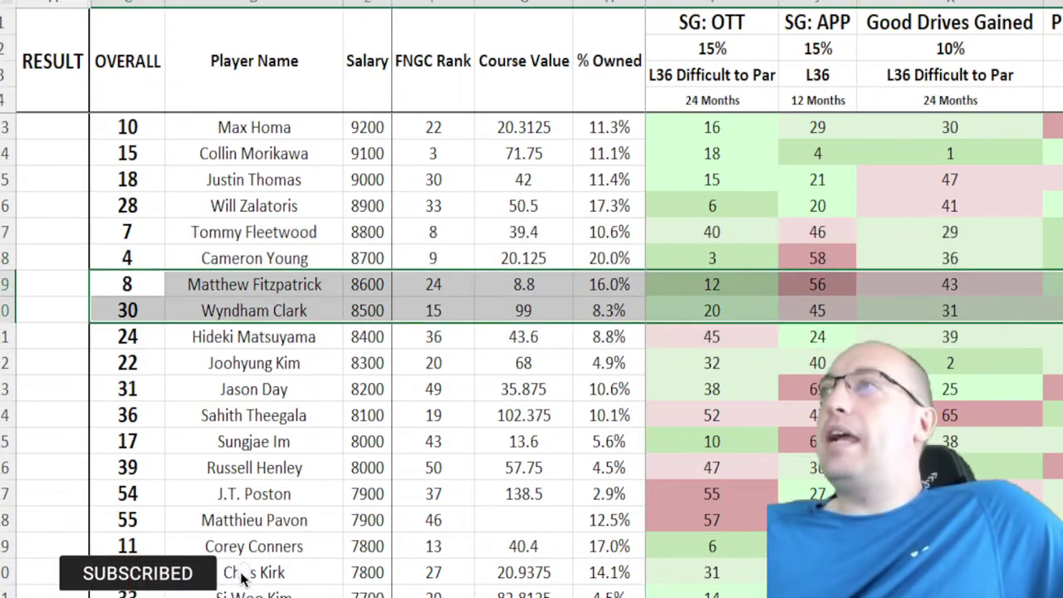
pyautogui.scroll(-2, 641, 274)
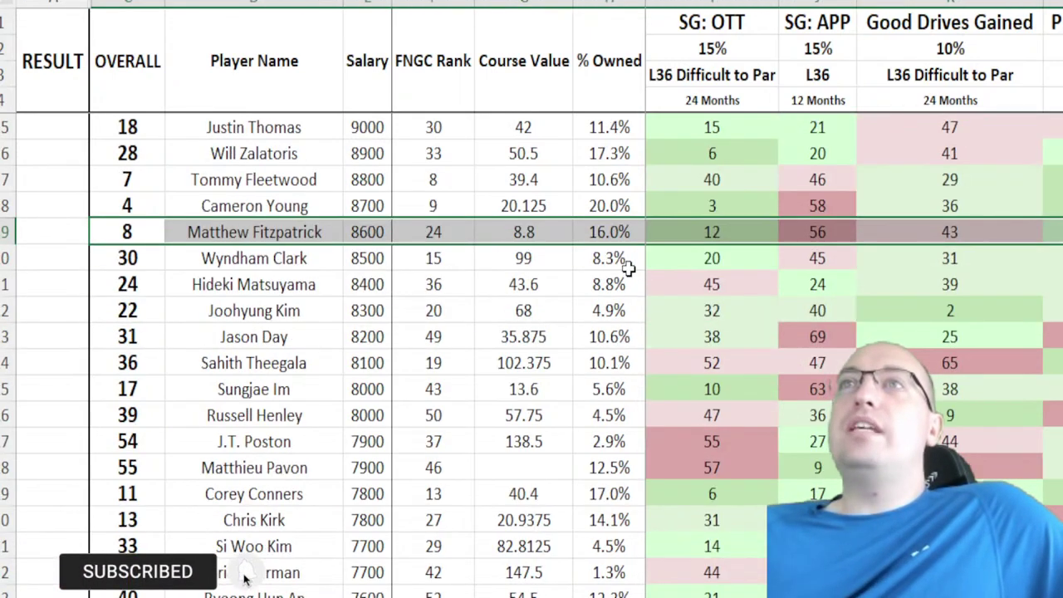
pyautogui.moveTo(151, 159); pyautogui.dragTo(637, 152)
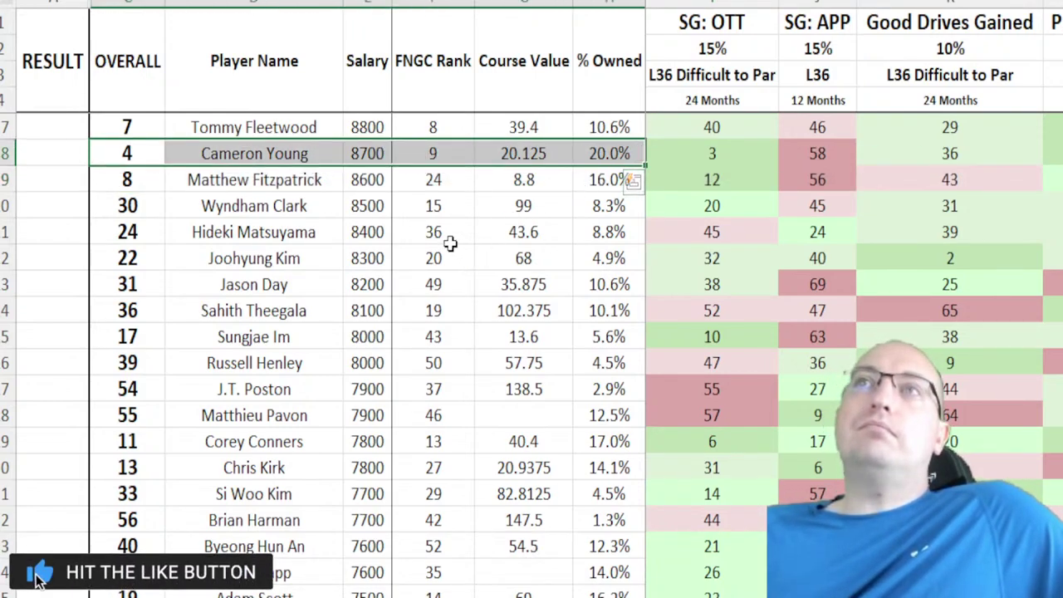
# Step: Review the rank 31 and rank 36 players' rows through % Owned, checking each one's Course Value cell
pyautogui.moveTo(147, 287); pyautogui.dragTo(612, 283)
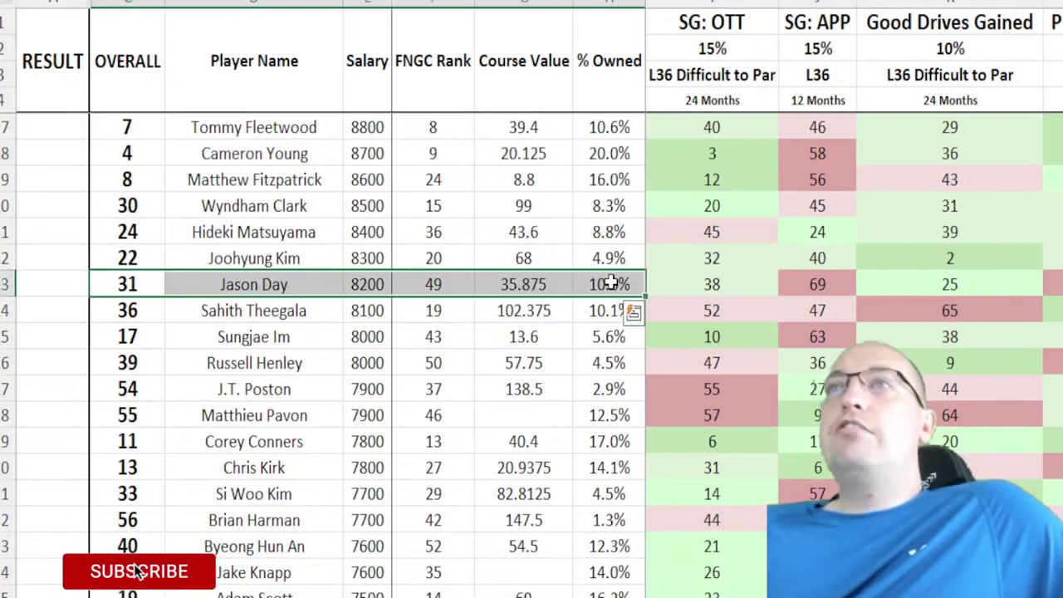
pyautogui.click(527, 284)
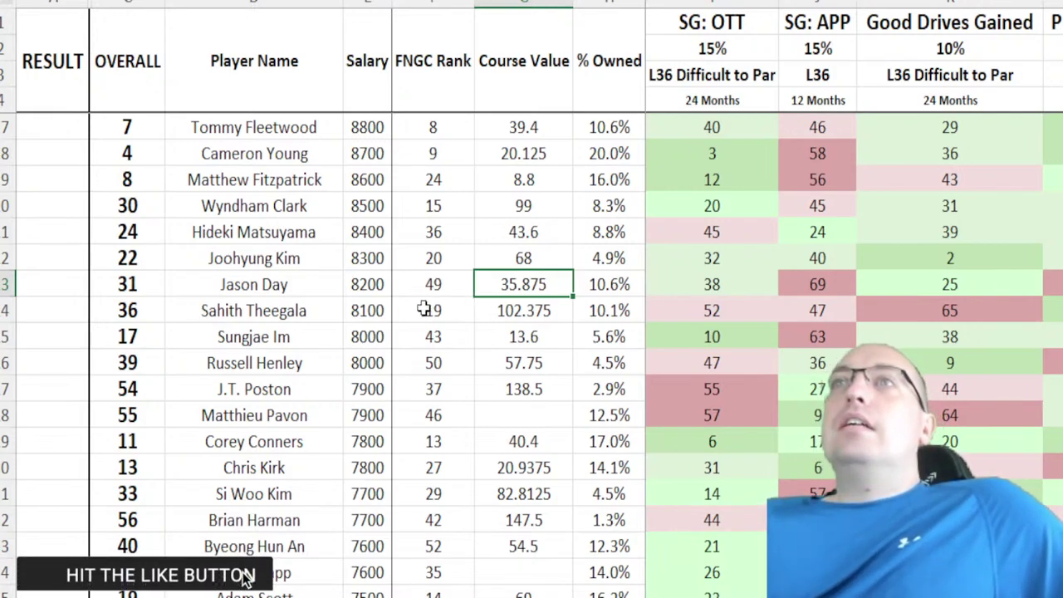
pyautogui.moveTo(156, 310); pyautogui.dragTo(622, 309)
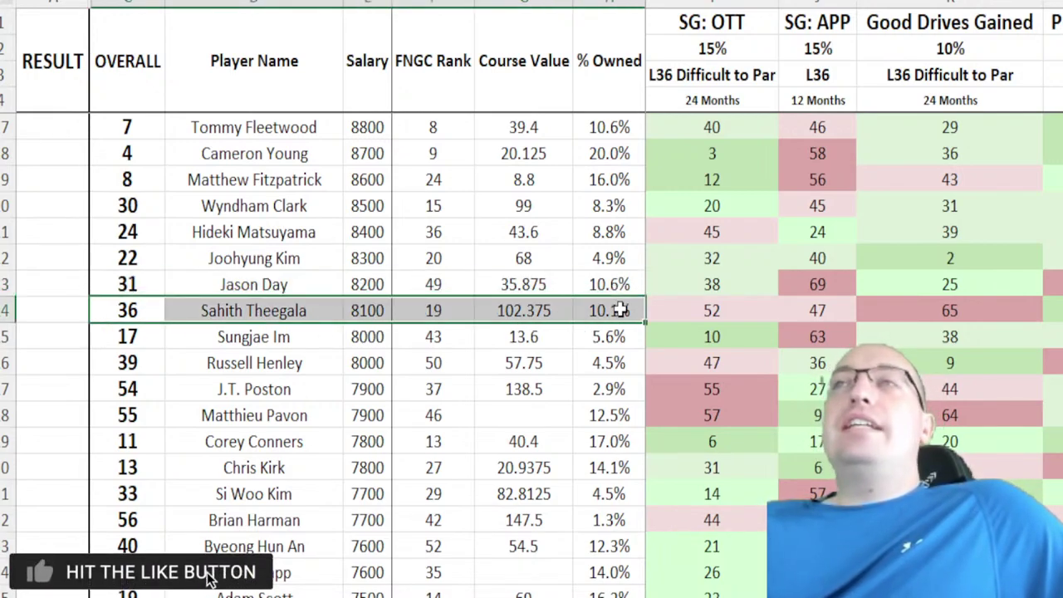
pyautogui.moveTo(540, 310)
pyautogui.mouseDown()
pyautogui.moveTo(462, 308)
pyautogui.moveTo(541, 310)
pyautogui.mouseUp()
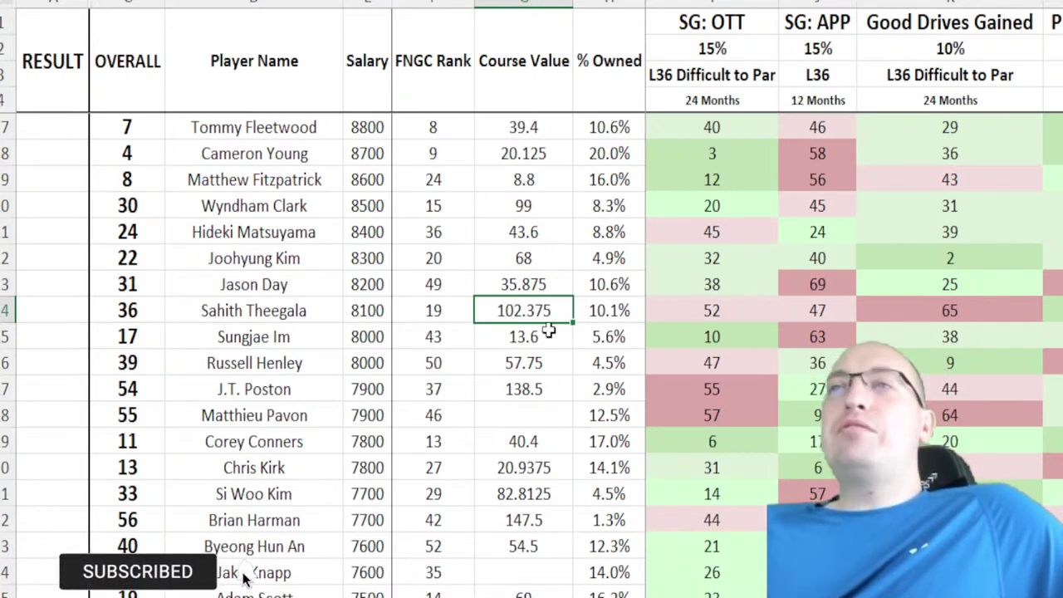
# Step: Review the rank 17 player's row across the stat columns, ending on the Course Value cell
pyautogui.click(141, 337)
pyautogui.hotkey('ctrl', 'shift', 'Right')
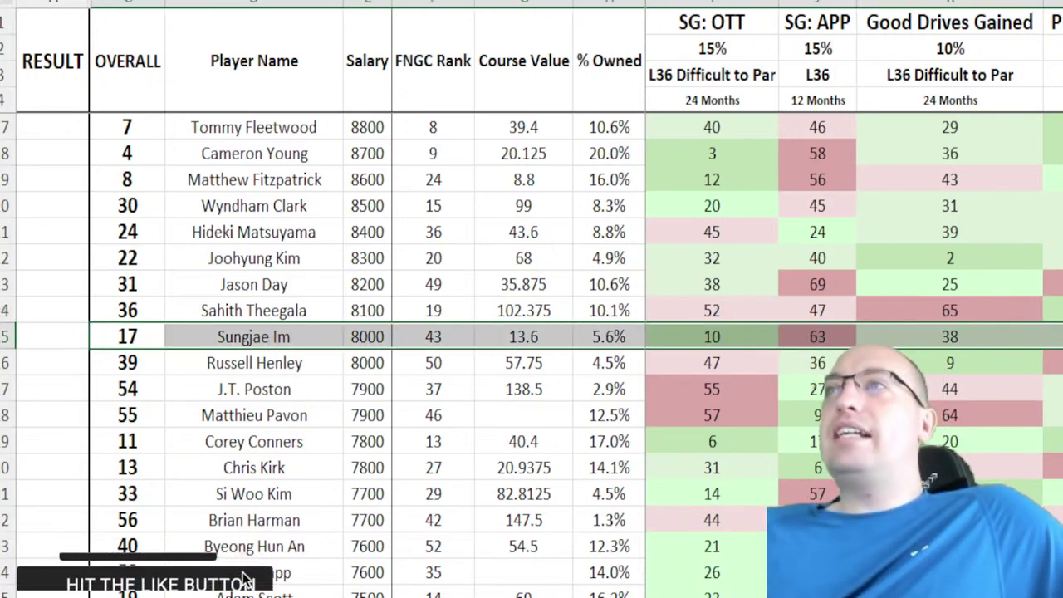
pyautogui.moveTo(1059, 336); pyautogui.dragTo(614, 335)
pyautogui.click(539, 339)
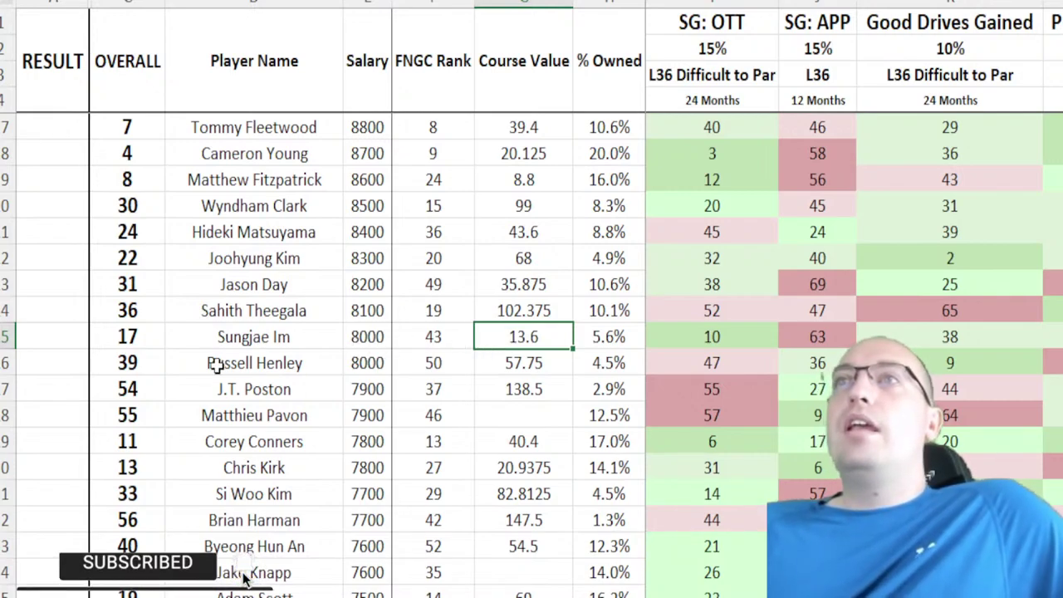
# Step: Review the rank 39 player's row through % Owned, check the SG: P cell, and return to the SG: OTT column
pyautogui.moveTo(127, 363); pyautogui.dragTo(619, 368)
pyautogui.click(667, 359)
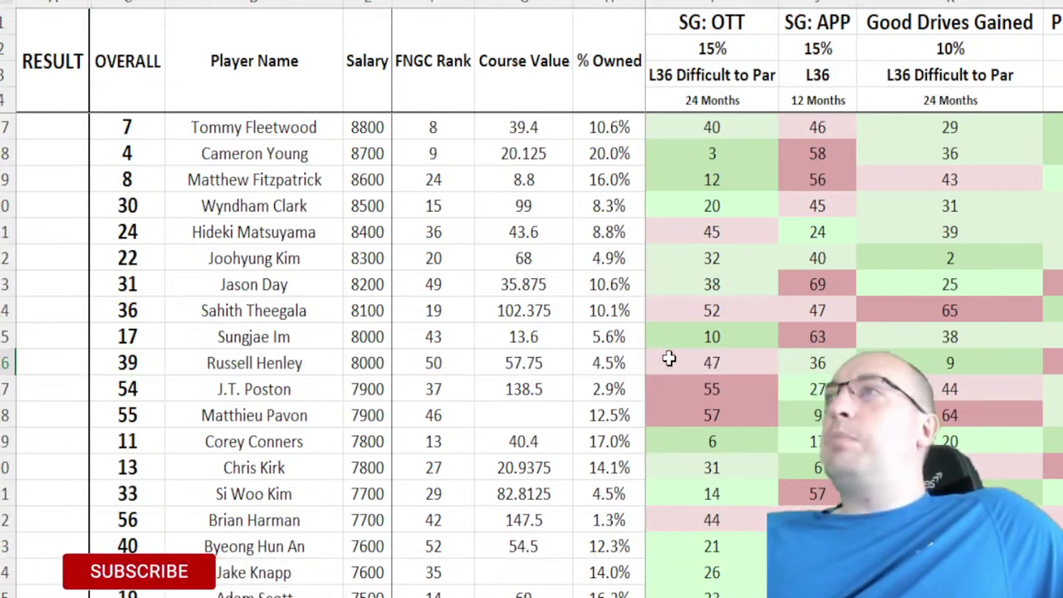
pyautogui.hscroll(3, 706, 353)
pyautogui.hscroll(3, 706, 353)
pyautogui.click(706, 357)
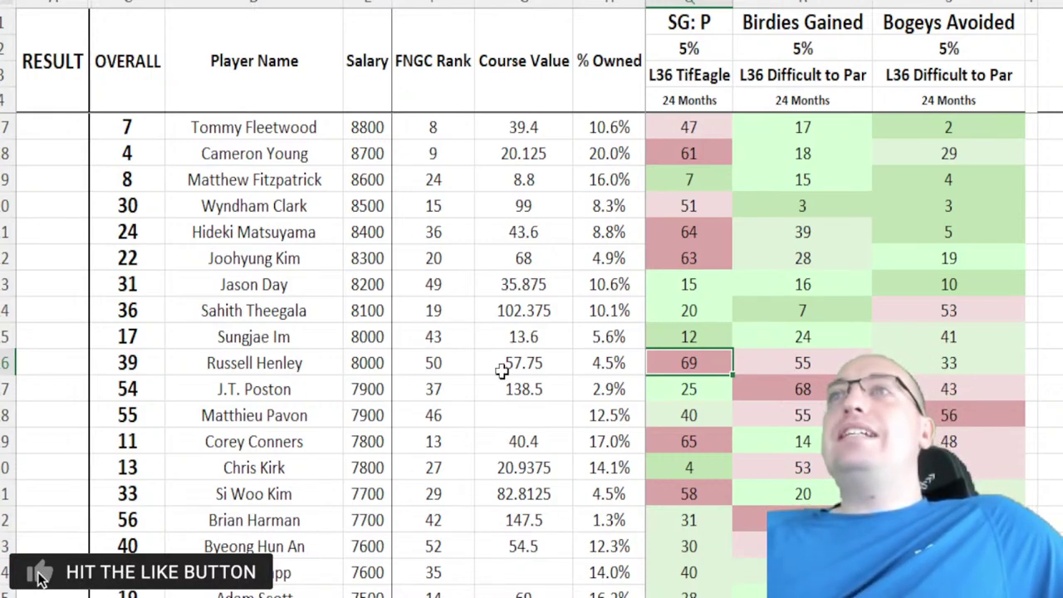
pyautogui.hotkey('alt', 'pageup')
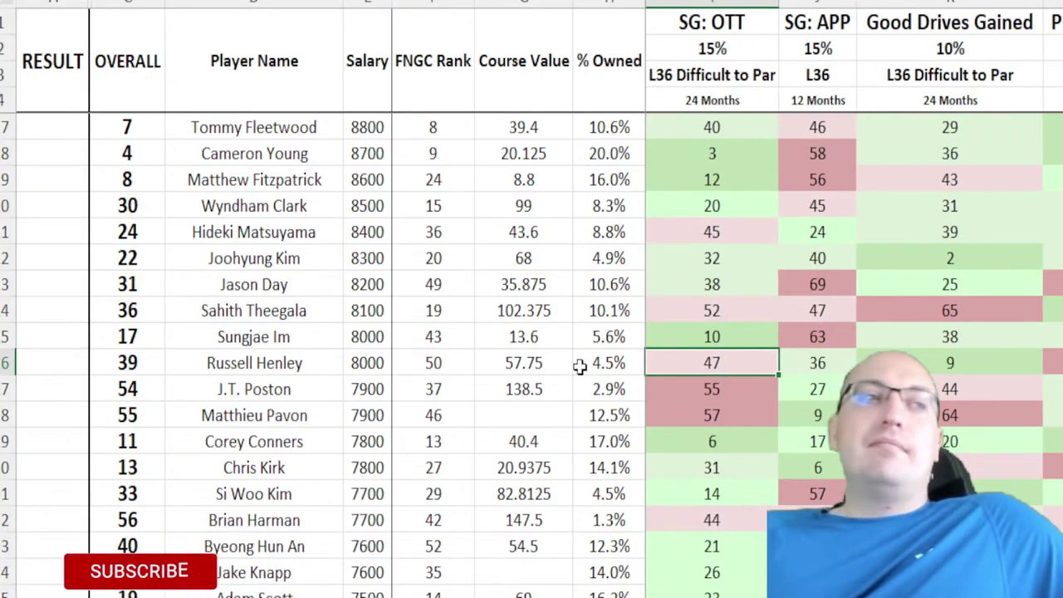
# Step: Review the rank 54 player's row through % Owned, ending on the Course Value cell
pyautogui.scroll(-3, 511, 322)
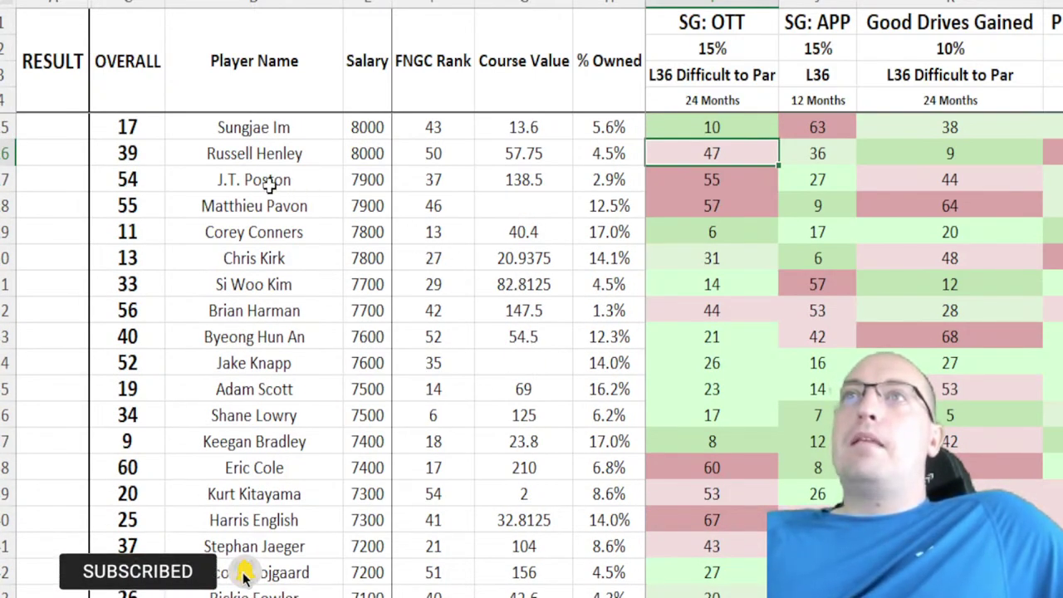
pyautogui.moveTo(126, 180); pyautogui.dragTo(619, 176)
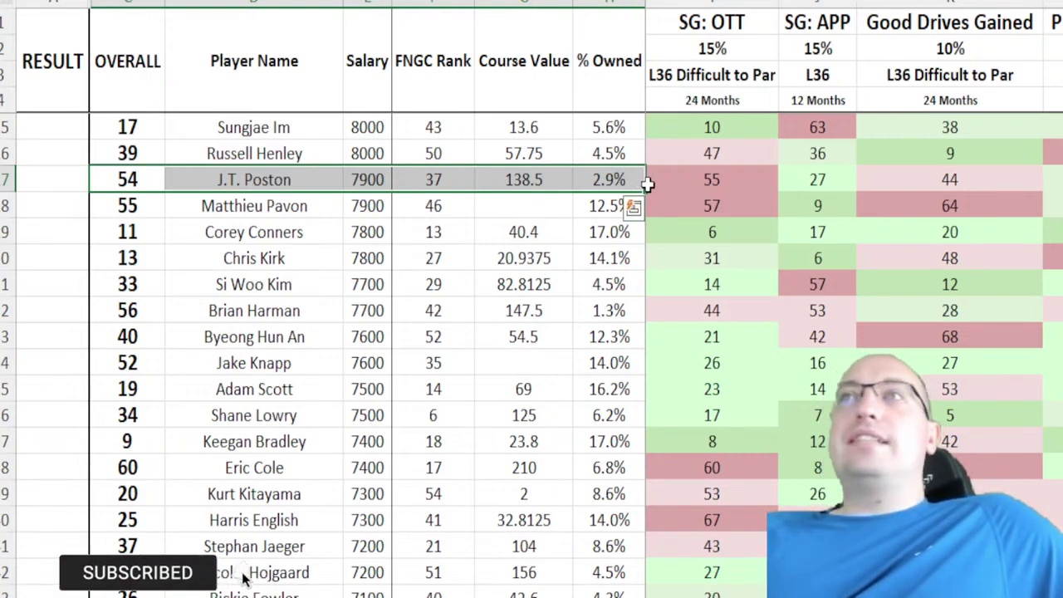
pyautogui.click(649, 184)
pyautogui.click(515, 160)
pyautogui.click(523, 176)
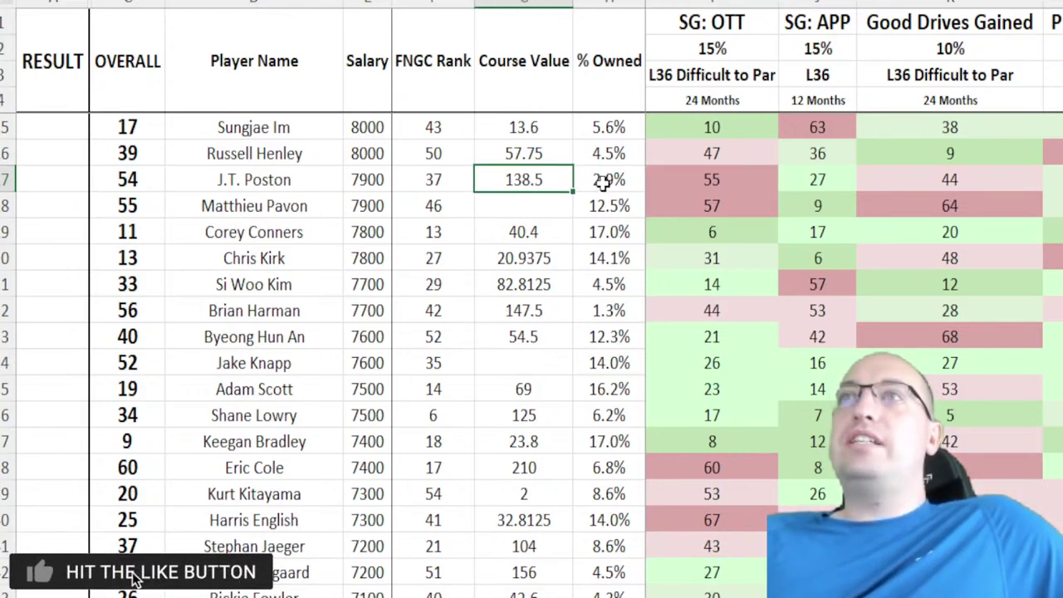
# Step: Review the rank 11 player's row through % Owned, checking Course Value and the stats from SG: OTT to Prox: 200+
pyautogui.moveTo(125, 231); pyautogui.dragTo(602, 224)
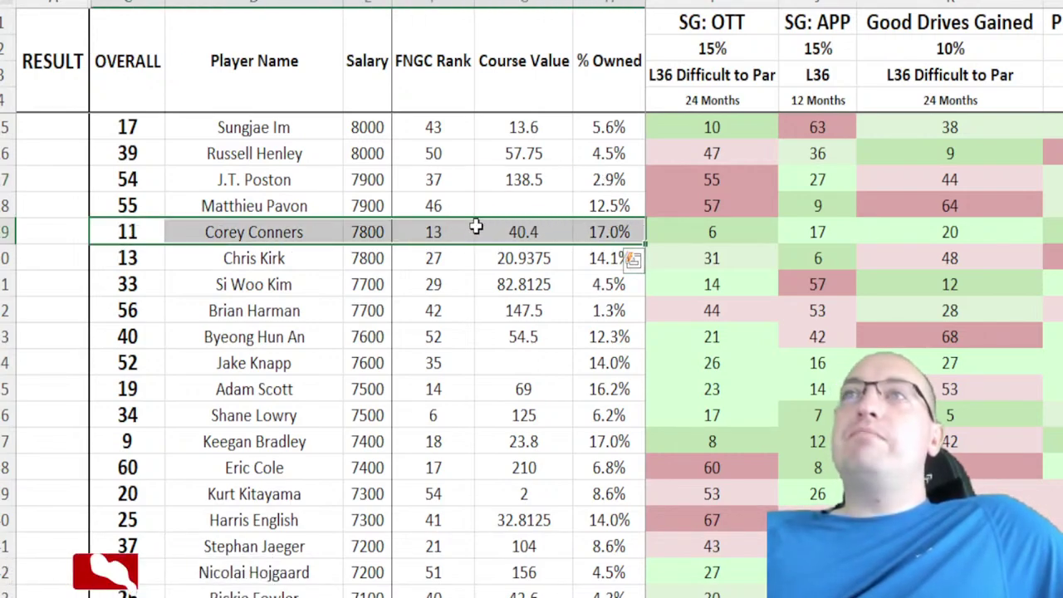
pyautogui.click(519, 227)
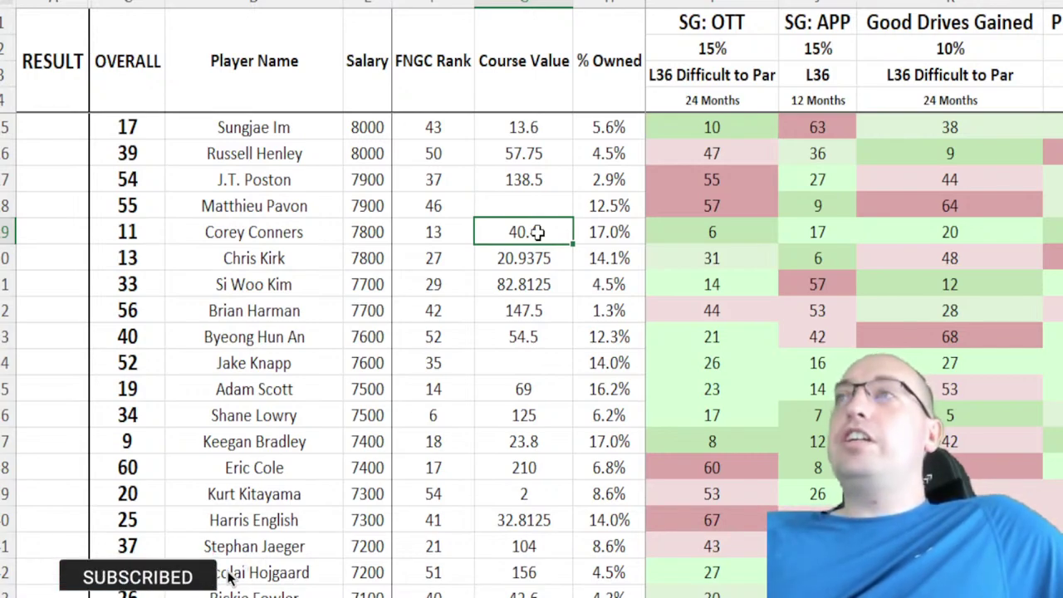
pyautogui.click(686, 235)
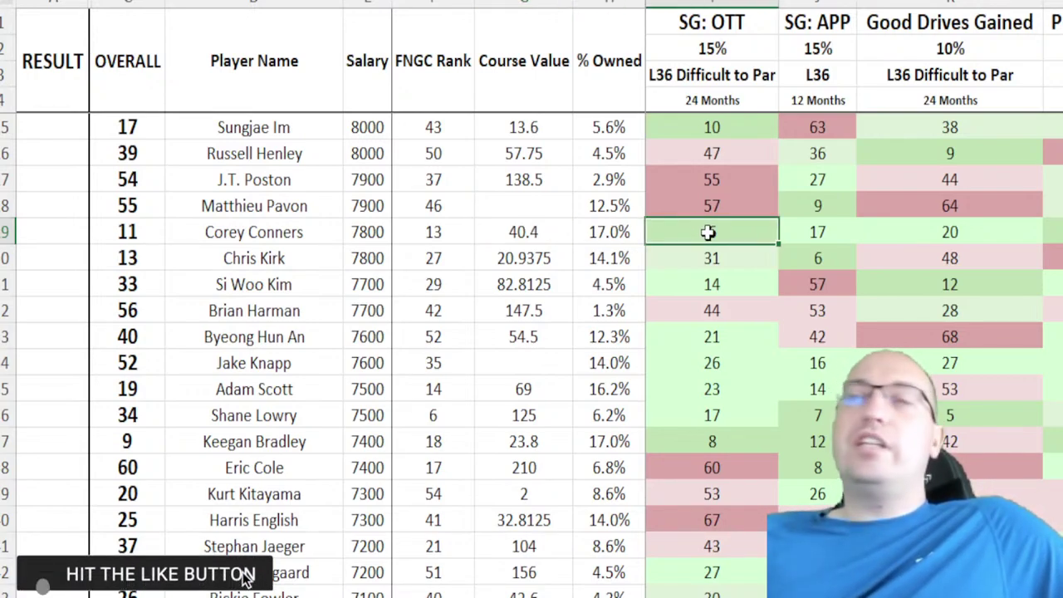
pyautogui.press('Right')
pyautogui.press('Right')
pyautogui.press('Right')
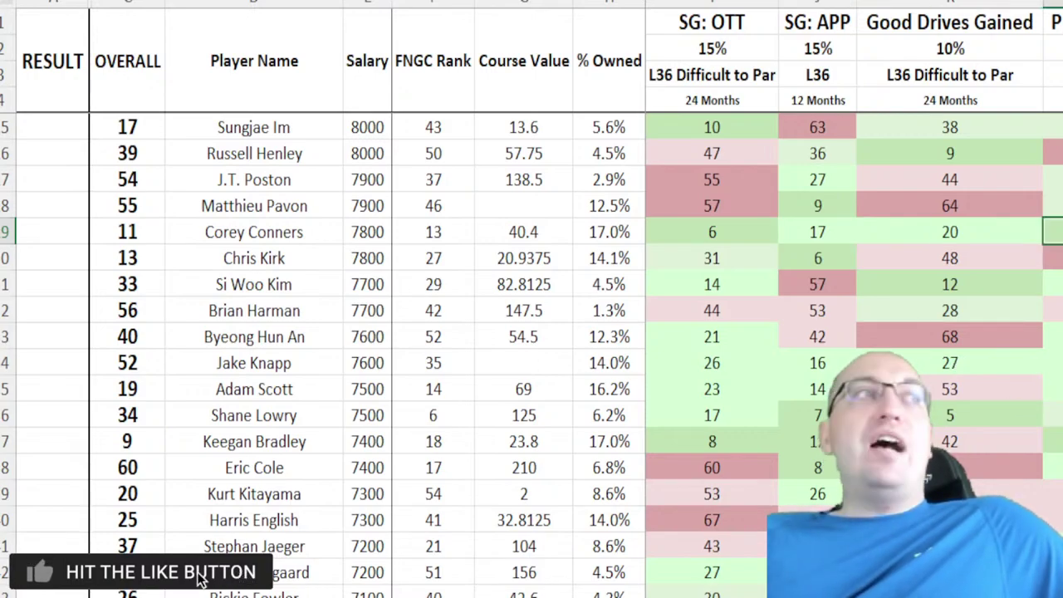
pyautogui.hscroll(3, 955, 238)
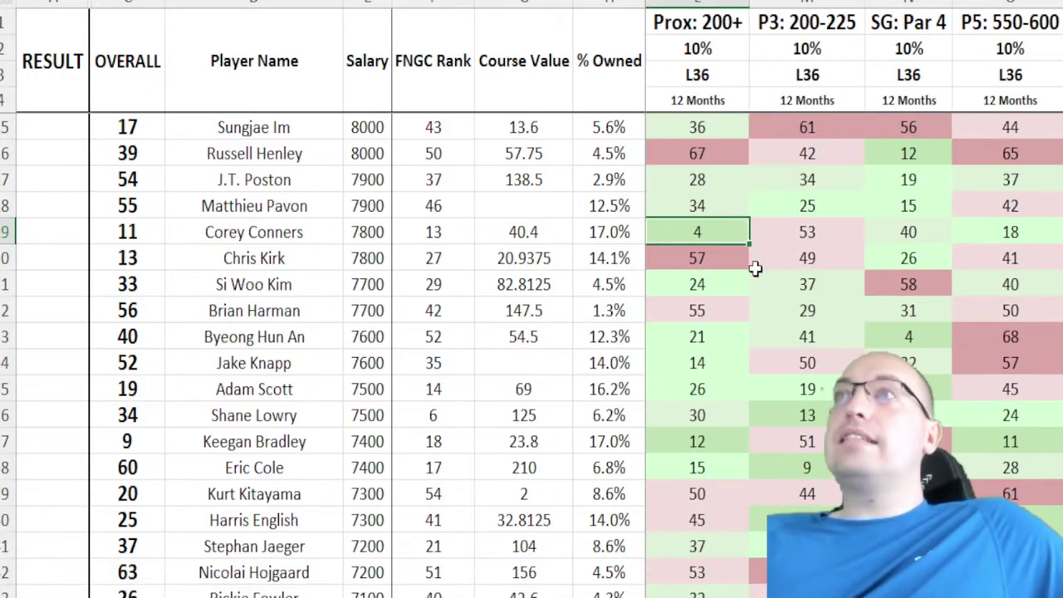
# Step: Examine the rank 11 player's remaining stats from P3: 200-225 through P5: 550-600, ending on the SG: ARG cell
pyautogui.press('Right')
pyautogui.press('Right')
pyautogui.press('Right')
pyautogui.press('Right')
pyautogui.hscroll(1, 786, 264)
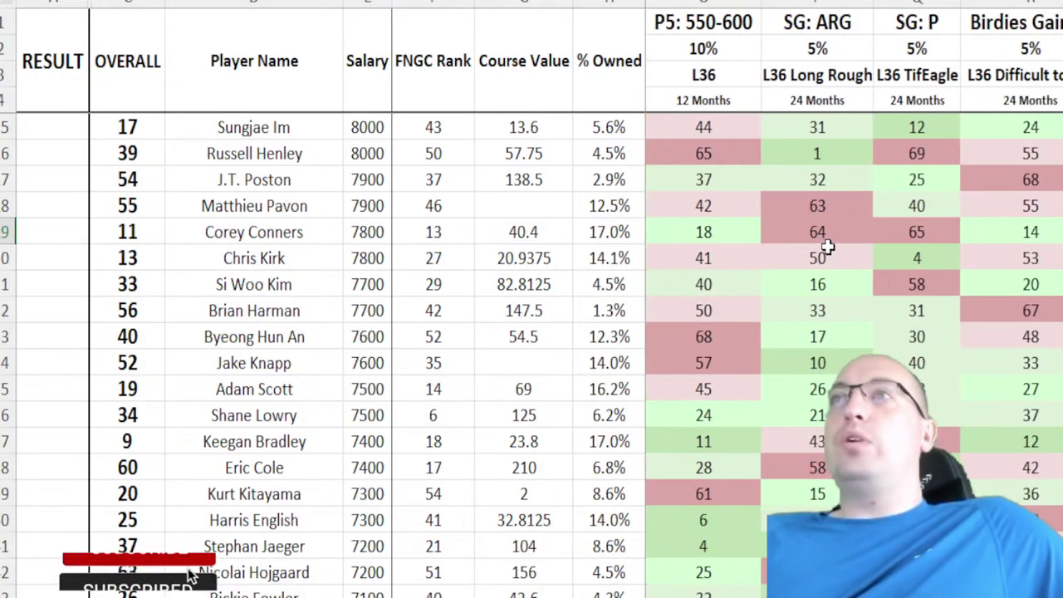
pyautogui.click(801, 237)
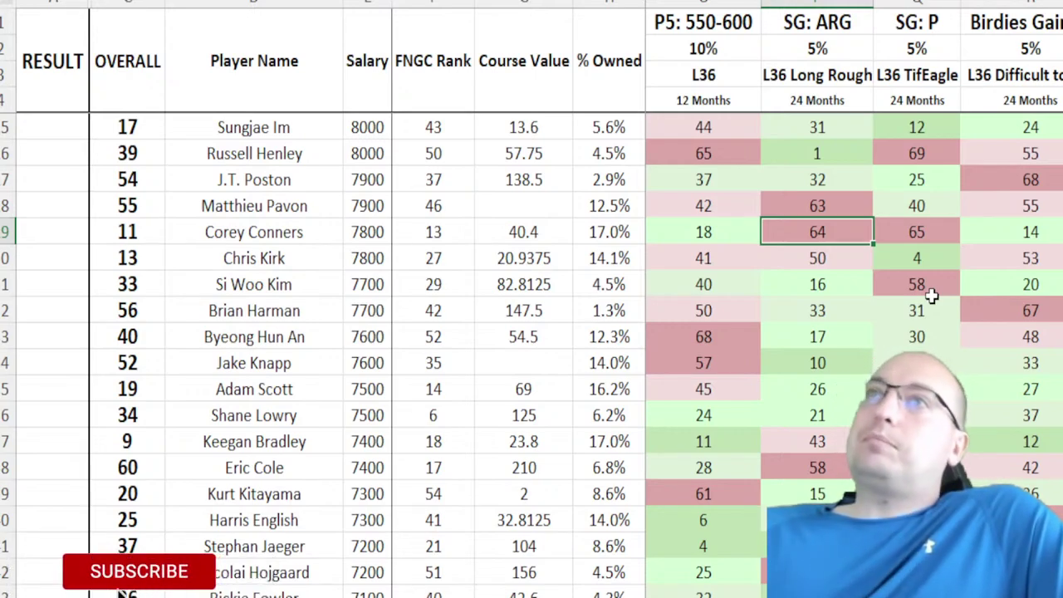
# Step: Check the rank 11 player's % Owned cell with the SG: OTT column back in view
pyautogui.click(611, 240)
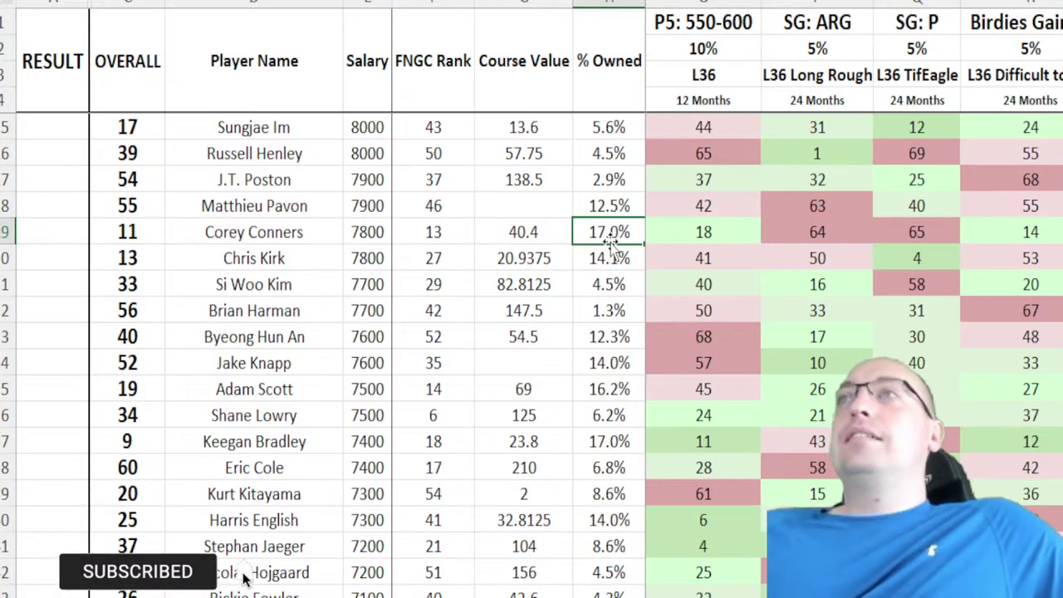
pyautogui.press('Right')
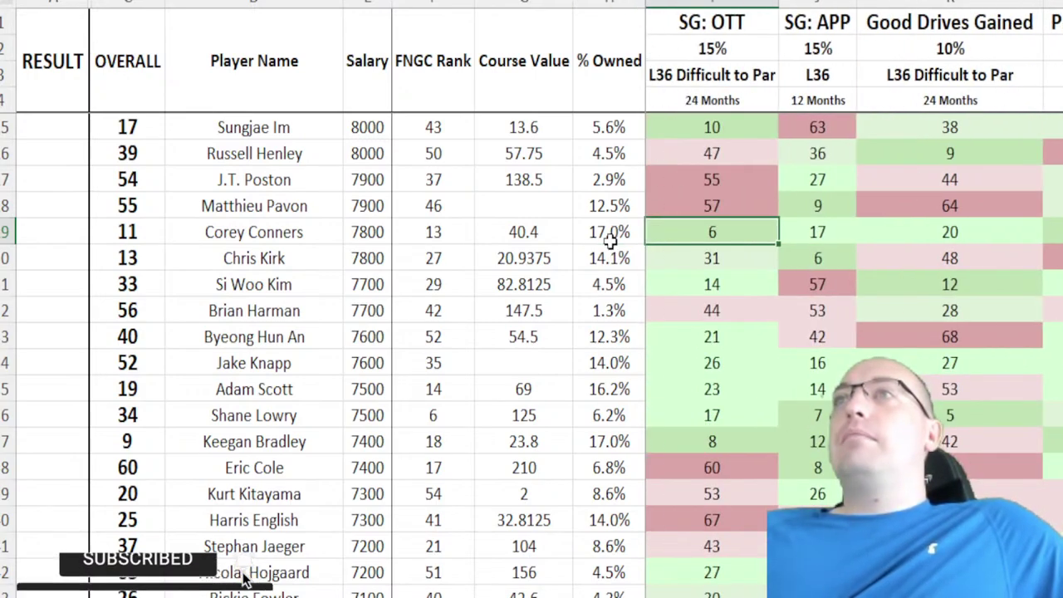
pyautogui.click(610, 240)
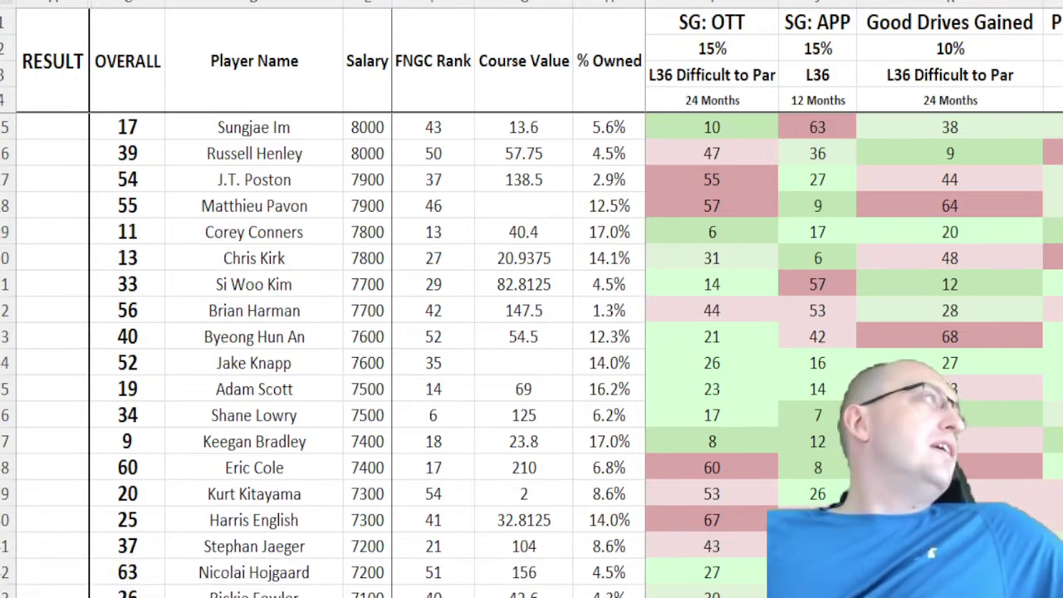
pyautogui.click(615, 242)
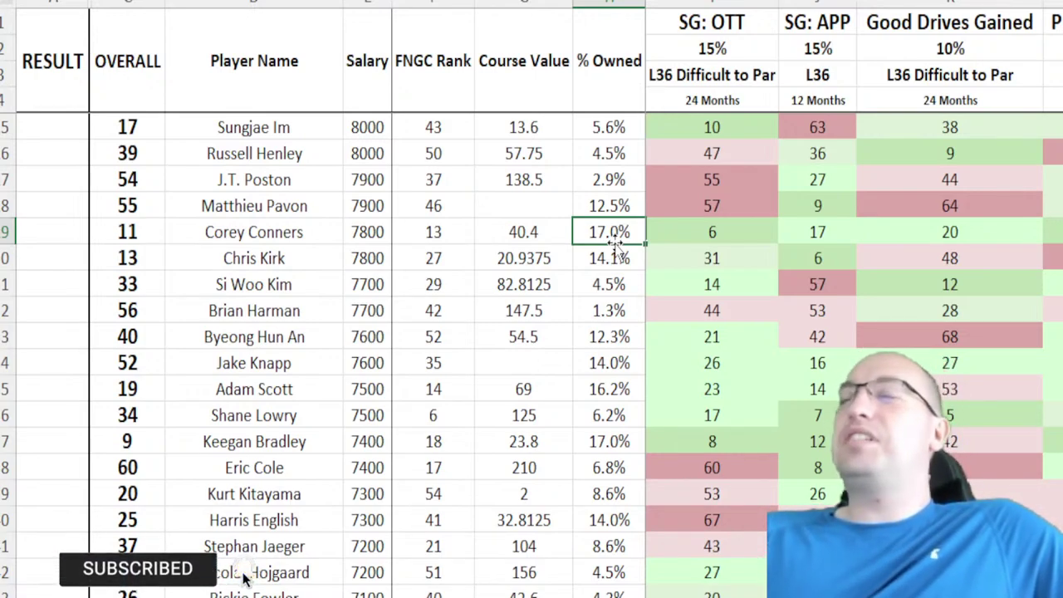
# Step: Review the rank 13 player's row through % Owned, checking the Course Value and % Owned cells
pyautogui.moveTo(169, 257); pyautogui.dragTo(652, 261)
pyautogui.click(524, 259)
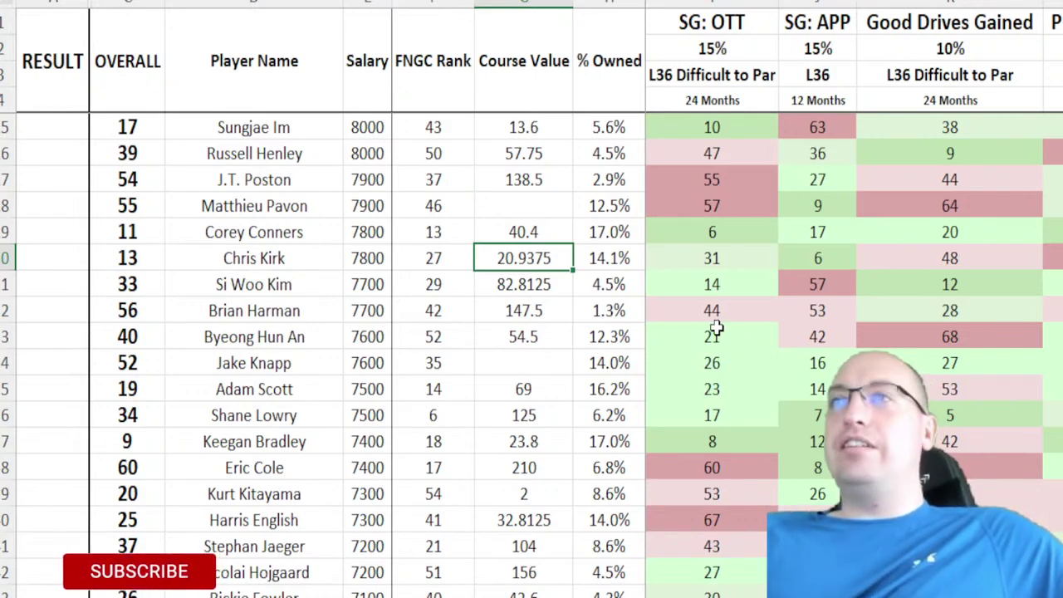
pyautogui.click(632, 268)
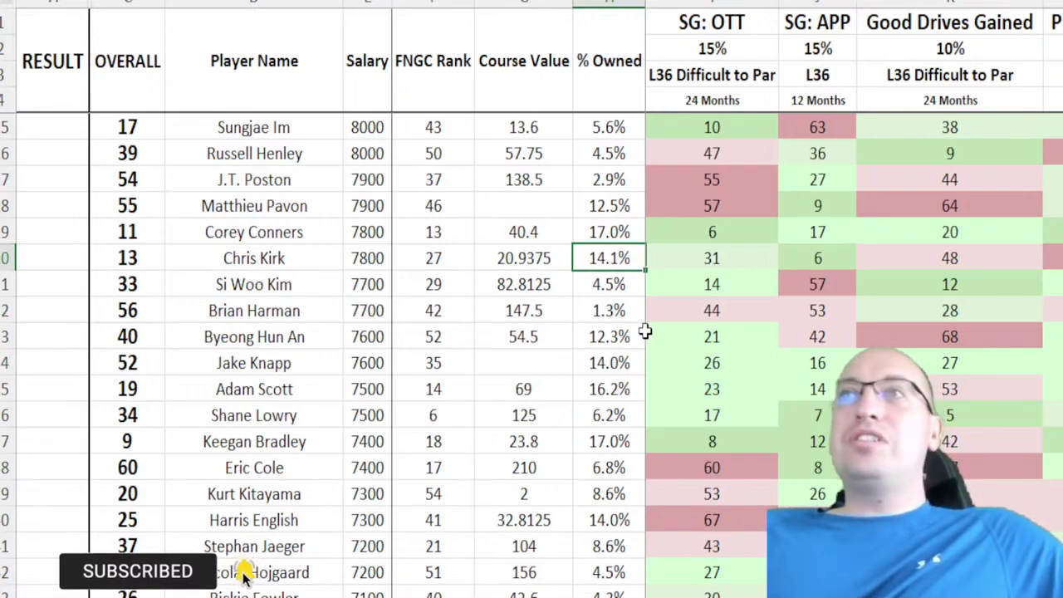
# Step: Compare the rank 11 and rank 13 players' rows through % Owned, checking the rank 13 player's Course Value and FNGC Rank
pyautogui.moveTo(152, 229); pyautogui.dragTo(622, 254)
pyautogui.click(548, 253)
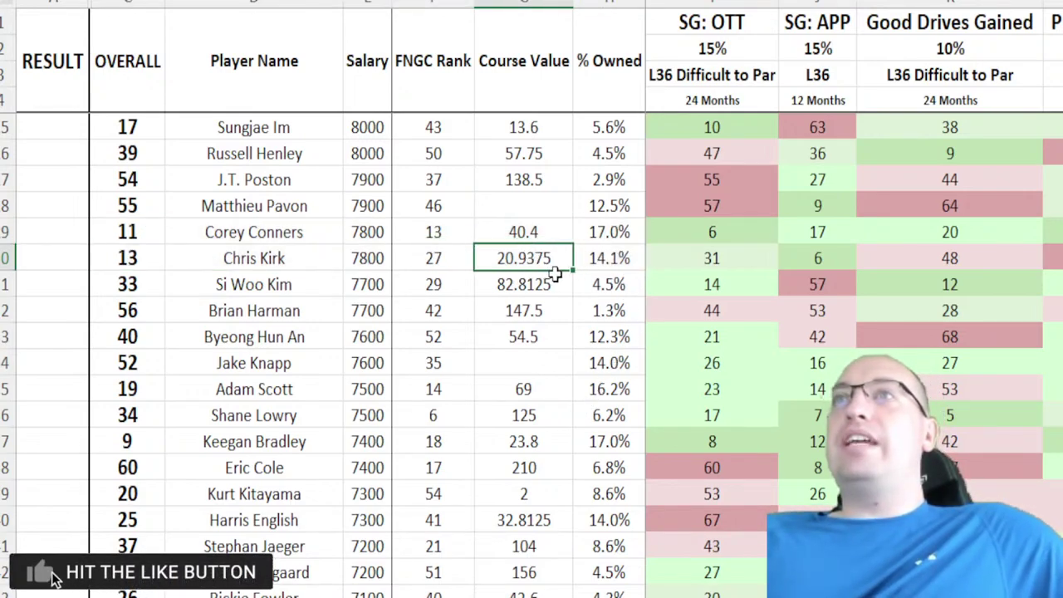
pyautogui.press('Right')
pyautogui.click(461, 260)
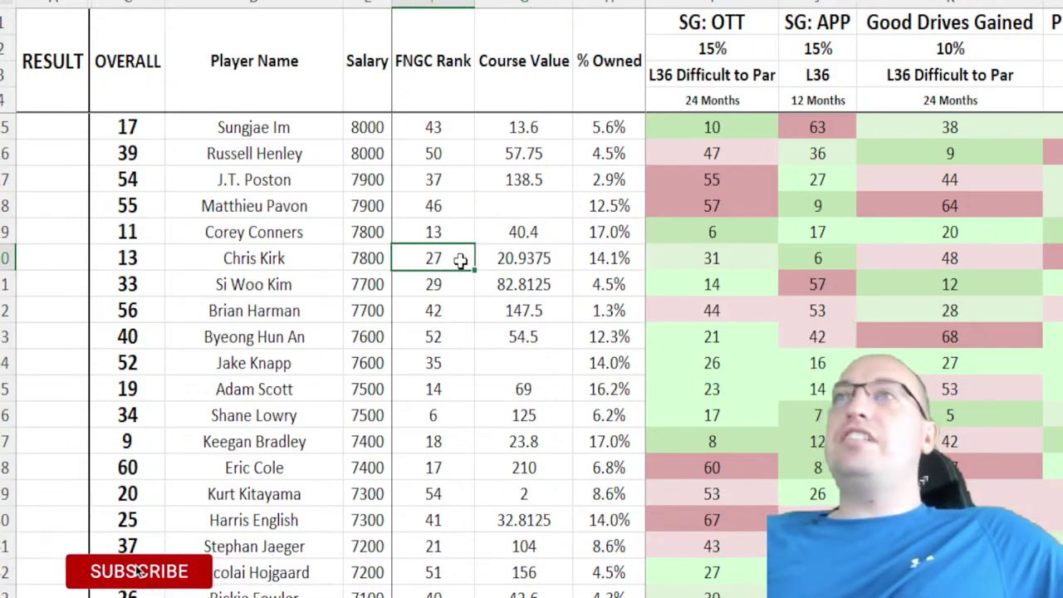
# Step: Examine the rank 13 player's stats from SG: OTT through Good Drives Gained
pyautogui.press('Right')
pyautogui.press('Right')
pyautogui.press('Right')
pyautogui.press('Right')
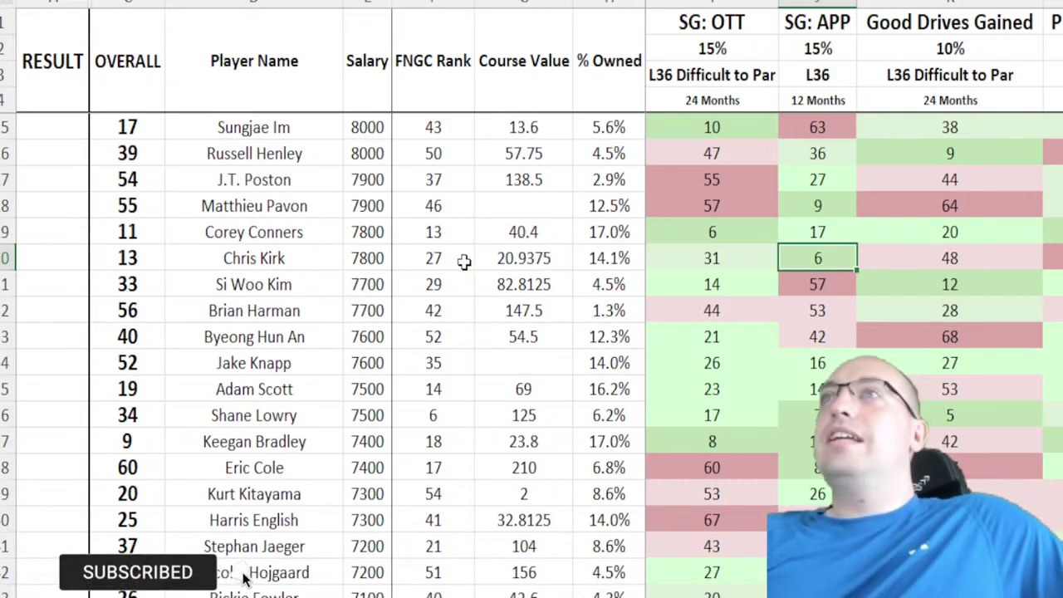
pyautogui.press('Right')
pyautogui.press('Right')
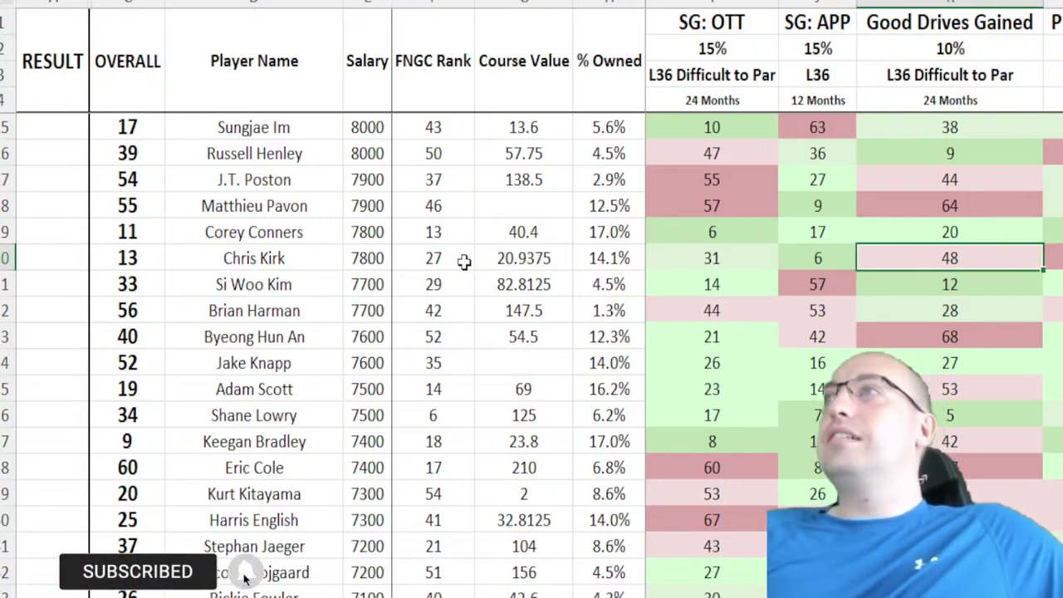
# Step: Examine the rank 13 player's stats from SG: P back to SG: OTT, and highlight the row from OVERALL through % Owned
pyautogui.hscroll(4, 550, 269)
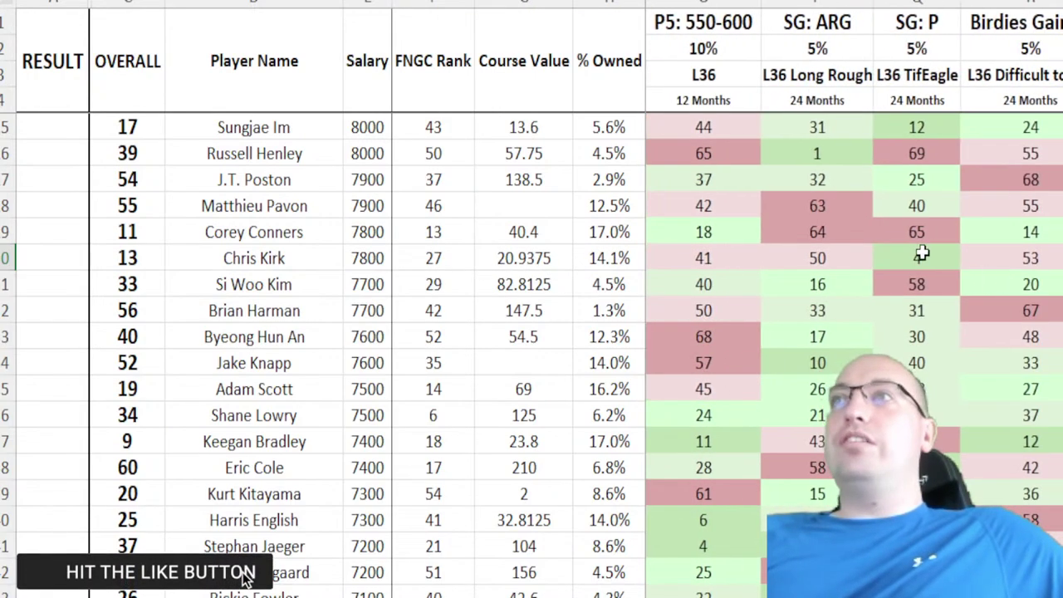
pyautogui.click(923, 256)
pyautogui.press('Left')
pyautogui.press('Left')
pyautogui.press('Left')
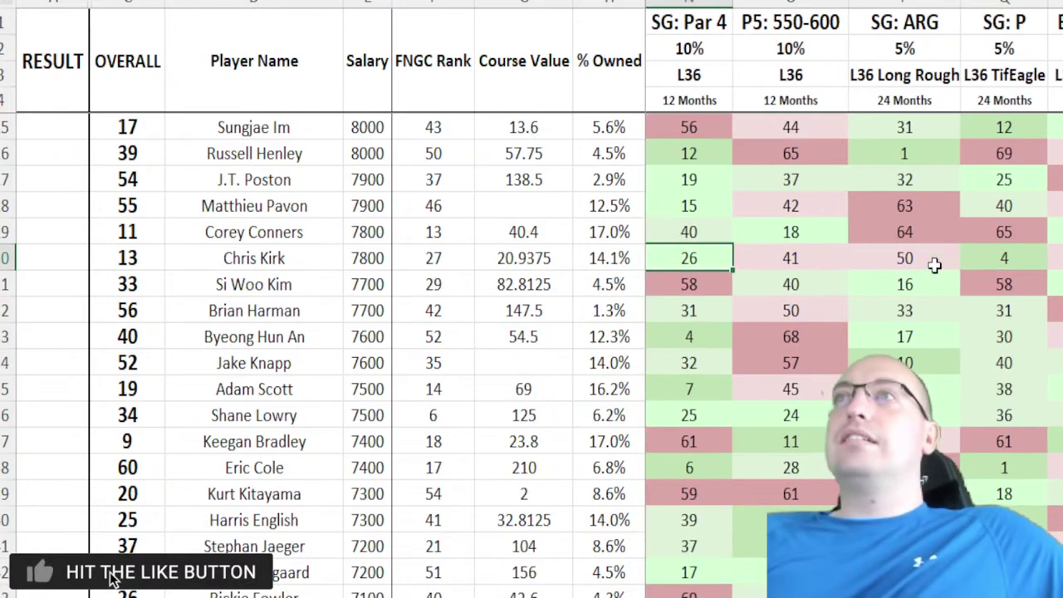
pyautogui.press('Left')
pyautogui.press('Left')
pyautogui.press('Left')
pyautogui.press('Left')
pyautogui.press('Left')
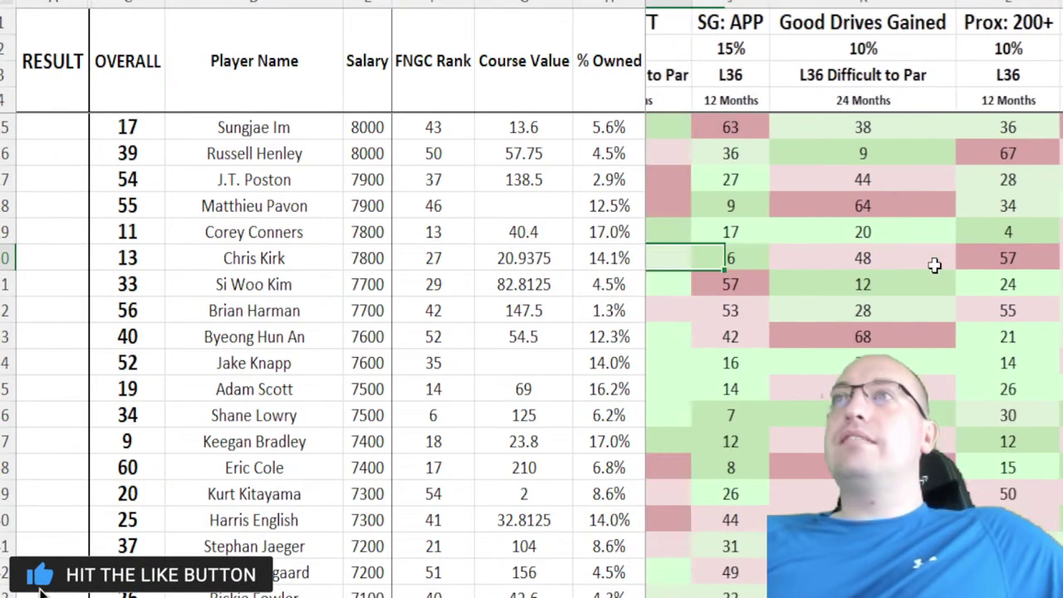
pyautogui.moveTo(152, 261); pyautogui.dragTo(619, 257)
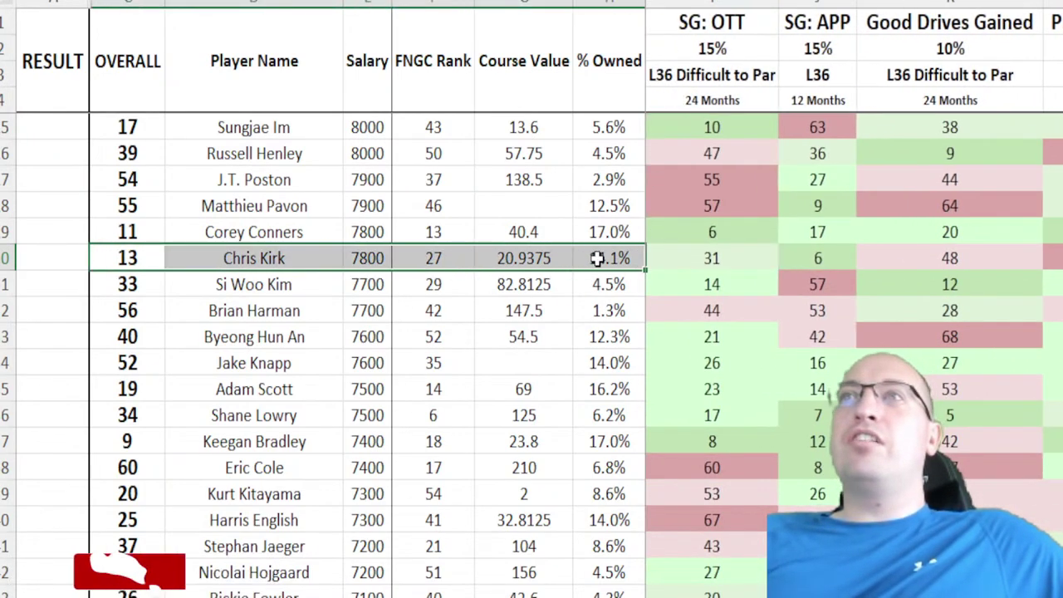
# Step: Review the rank 52 player's row through Good Drives Gained, checking the Course Value, FNGC Rank and % Owned cells
pyautogui.moveTo(141, 363); pyautogui.dragTo(612, 361)
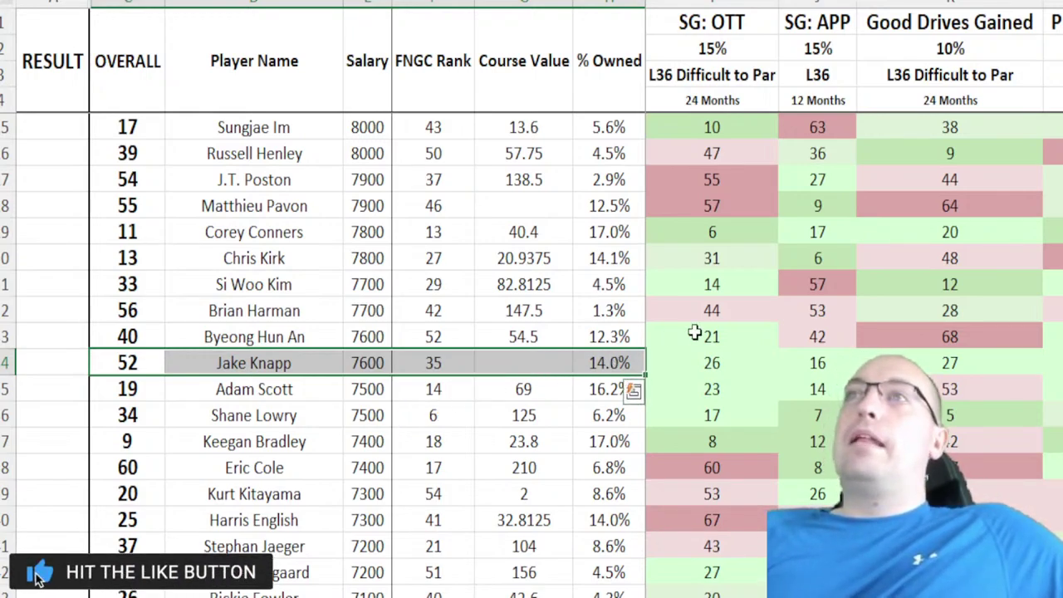
pyautogui.moveTo(700, 366); pyautogui.dragTo(1054, 365)
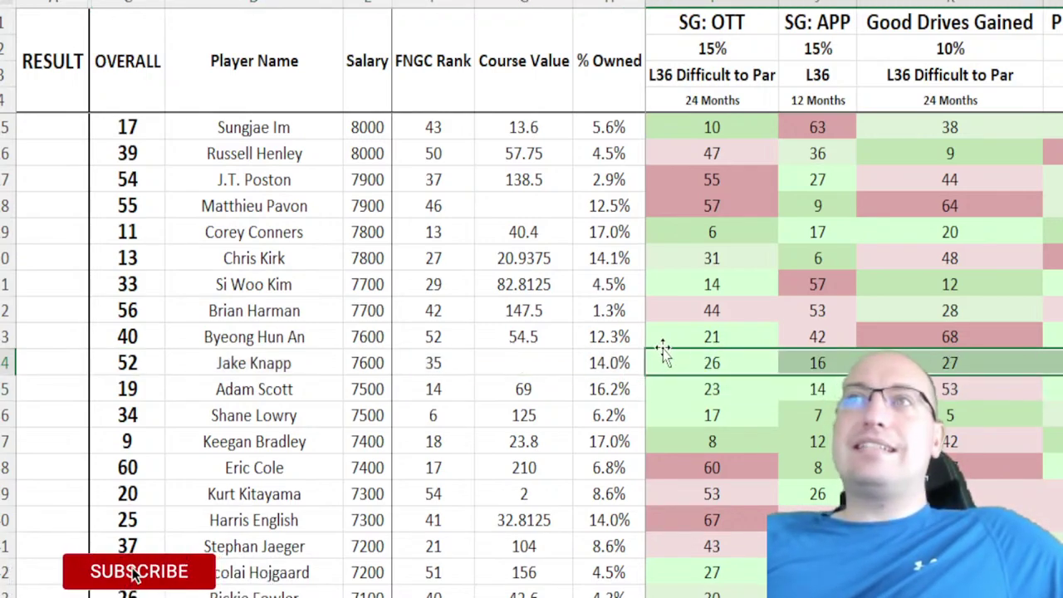
pyautogui.click(549, 363)
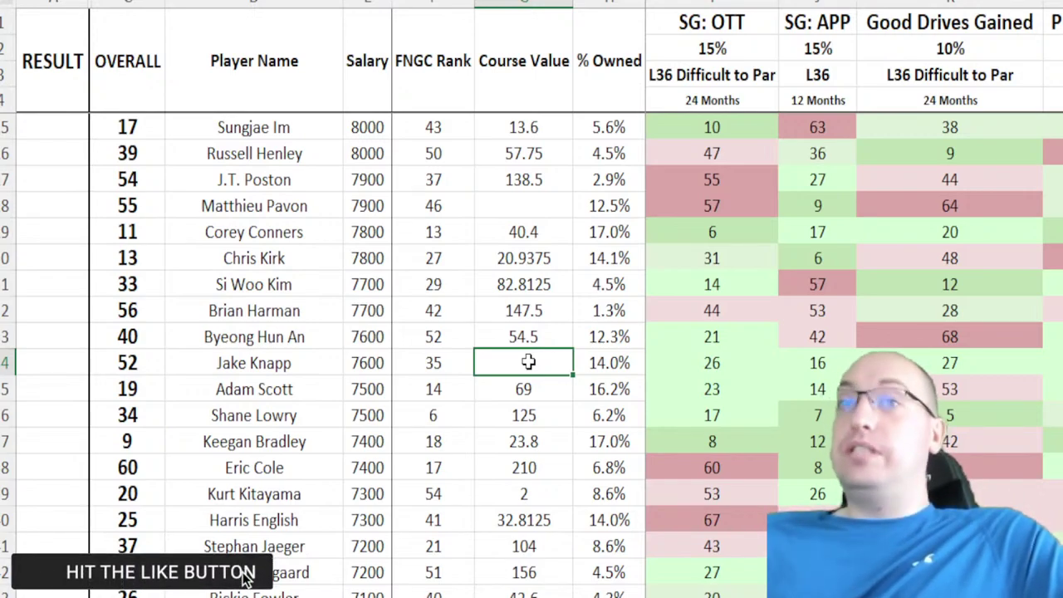
pyautogui.click(468, 369)
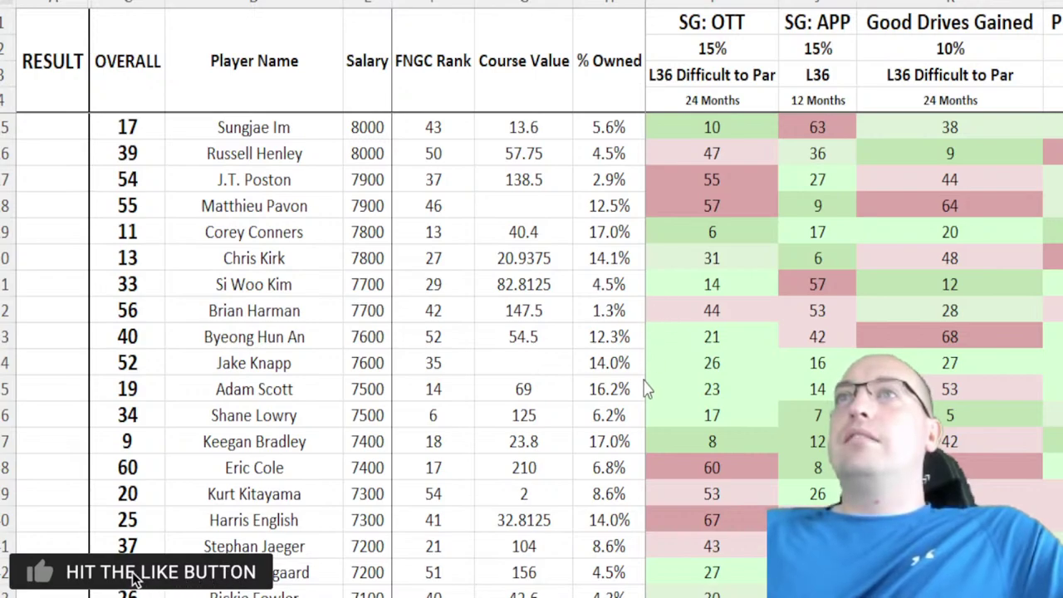
pyautogui.click(625, 362)
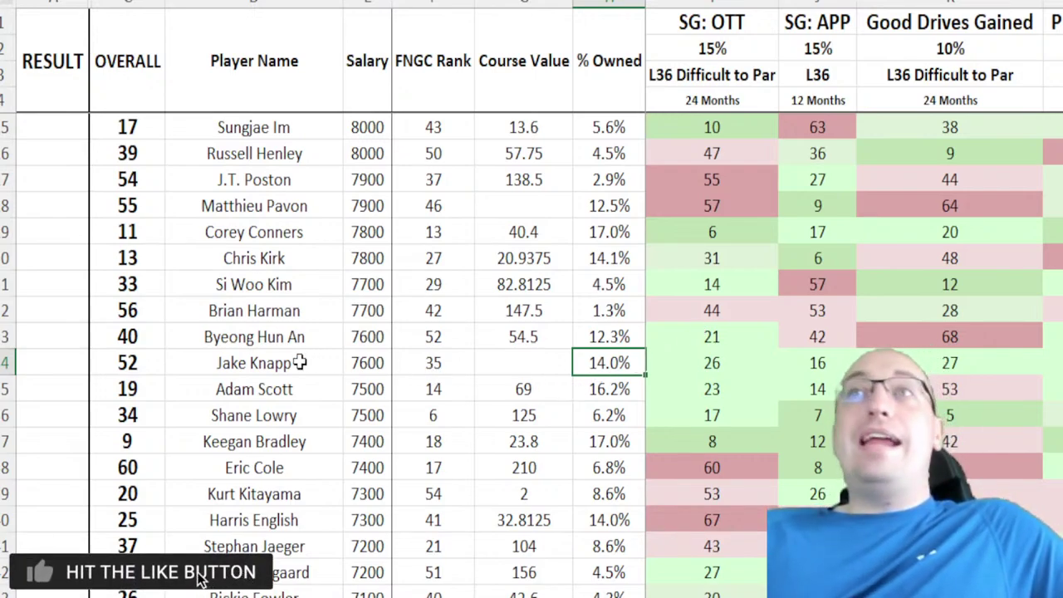
pyautogui.moveTo(57, 368); pyautogui.dragTo(594, 376)
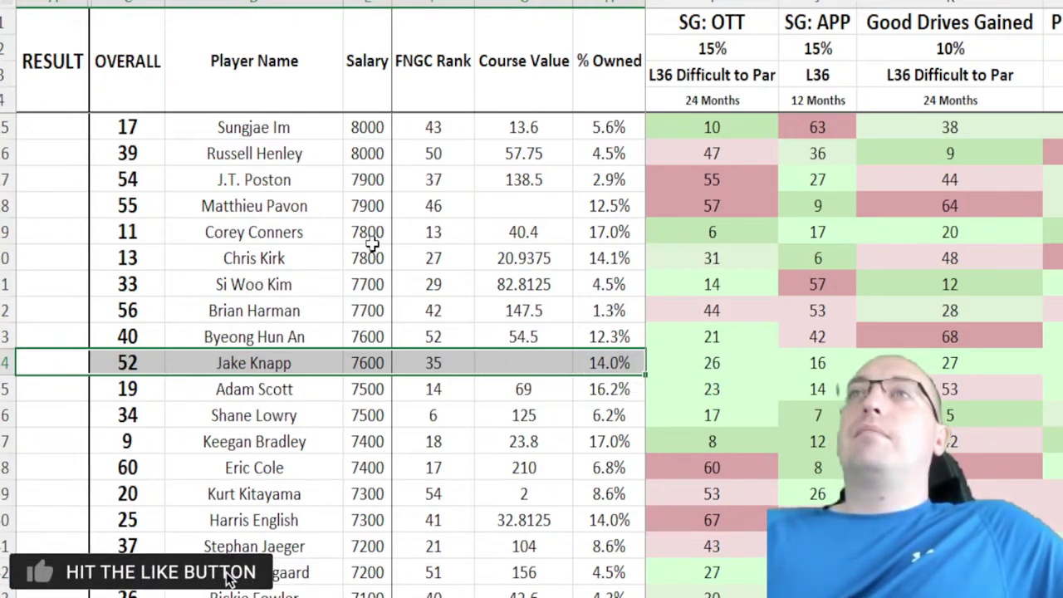
# Step: Review the rank 19 player's row through % Owned, checking the Course Value and SG: OTT cells
pyautogui.scroll(-3, 158, 399)
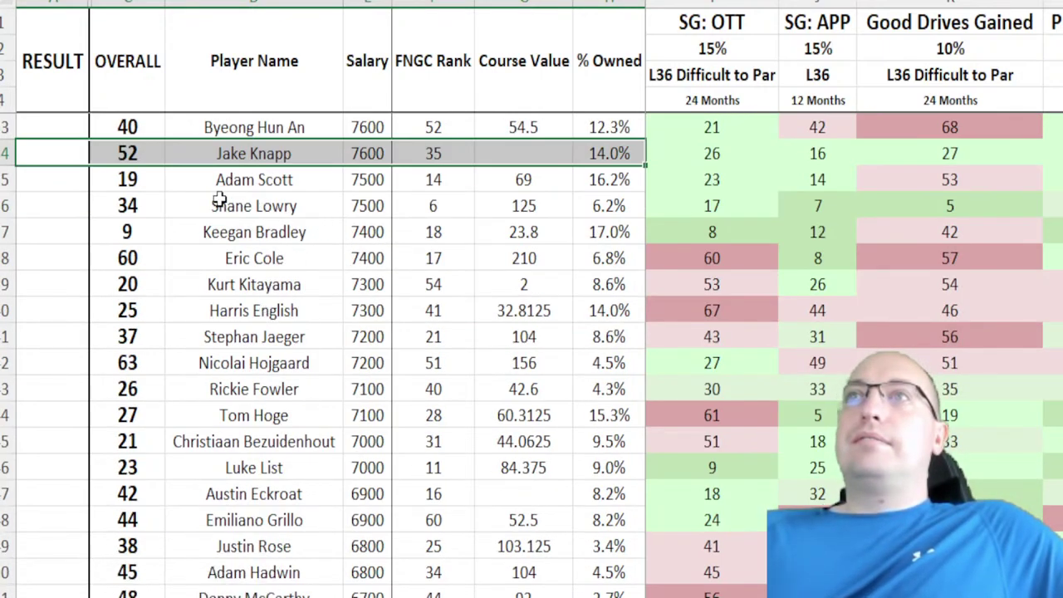
pyautogui.moveTo(122, 183); pyautogui.dragTo(617, 178)
pyautogui.click(541, 177)
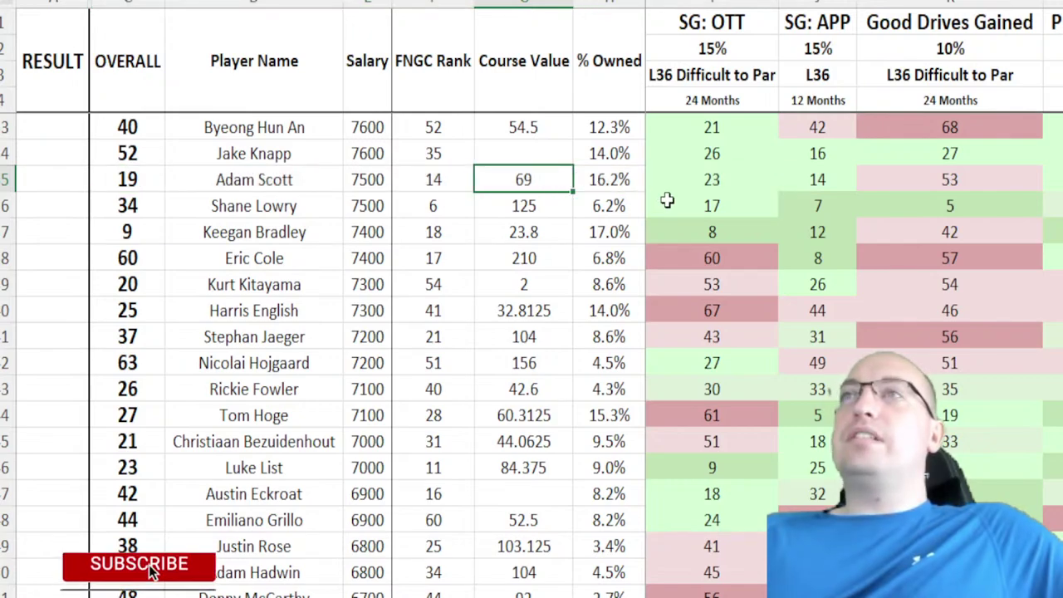
pyautogui.click(728, 174)
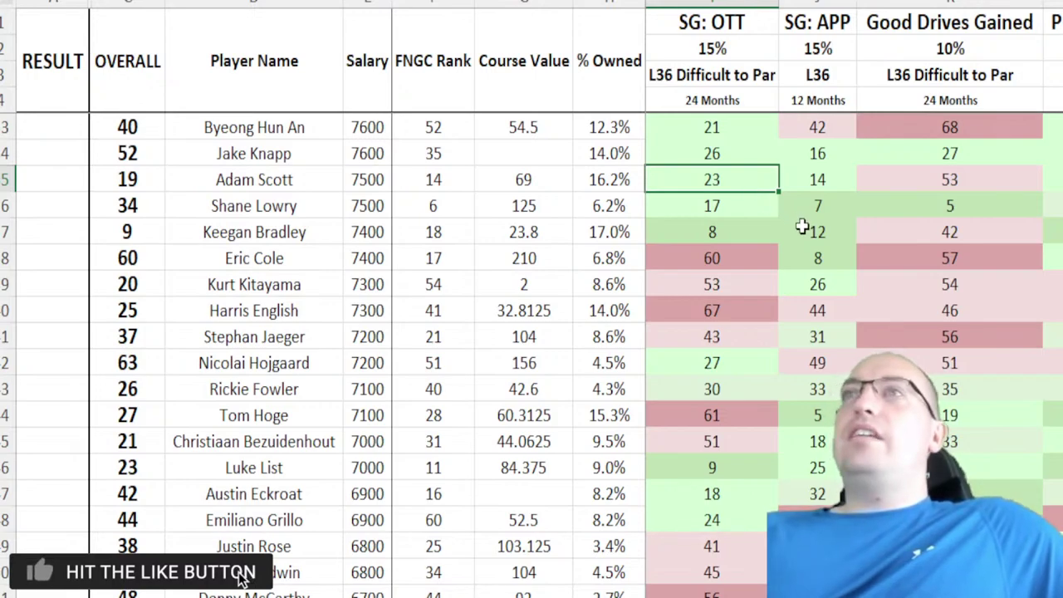
# Step: Review Adam Scott's stat rankings from SG: APP through SG: Par 4, and check his ownership percentage
pyautogui.press('Right')
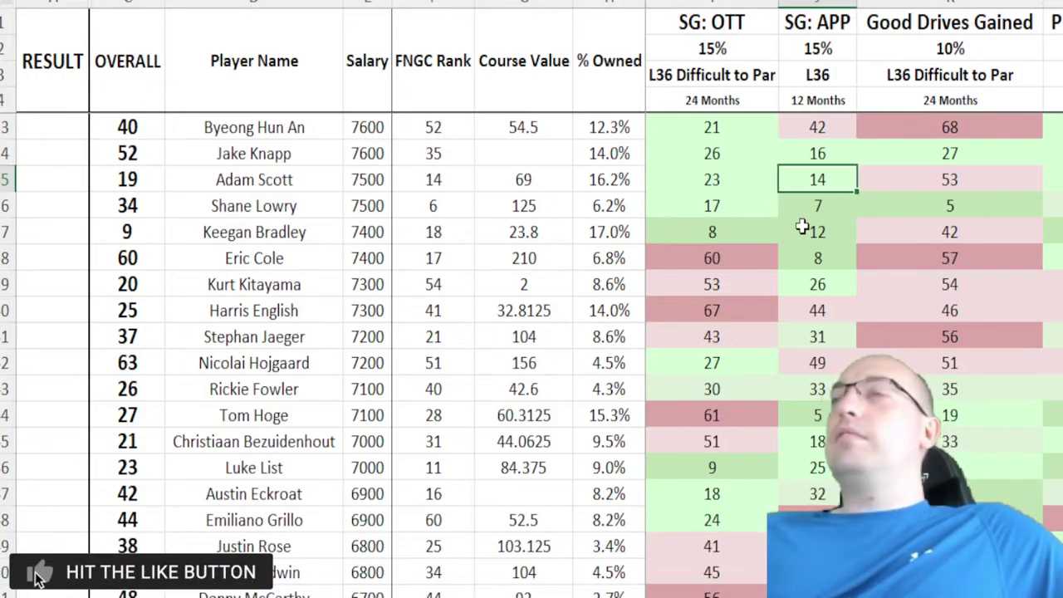
pyautogui.press('Right')
pyautogui.press('Right')
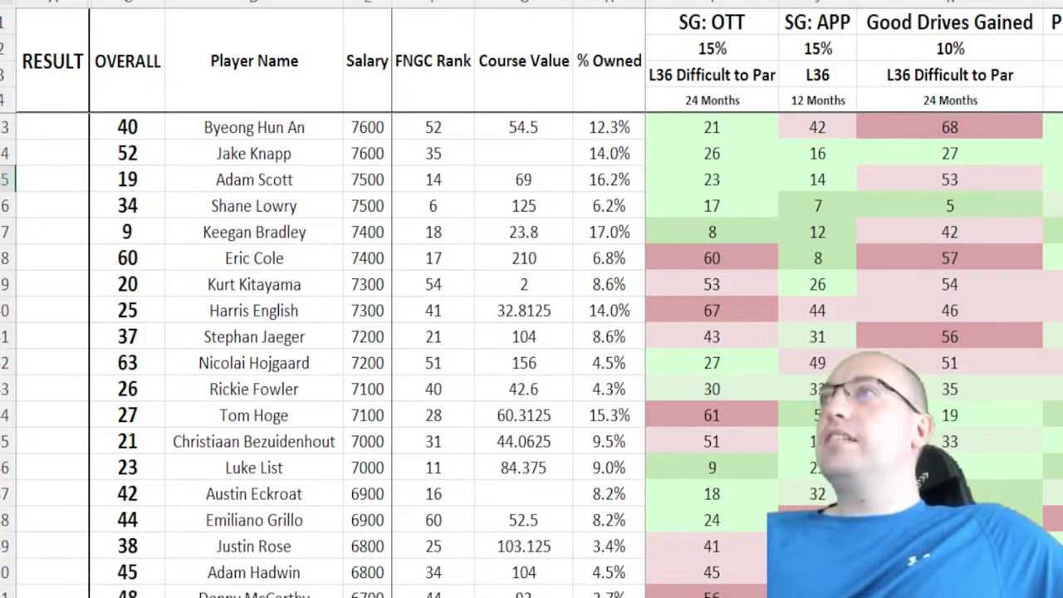
pyautogui.press('Right')
pyautogui.press('Right')
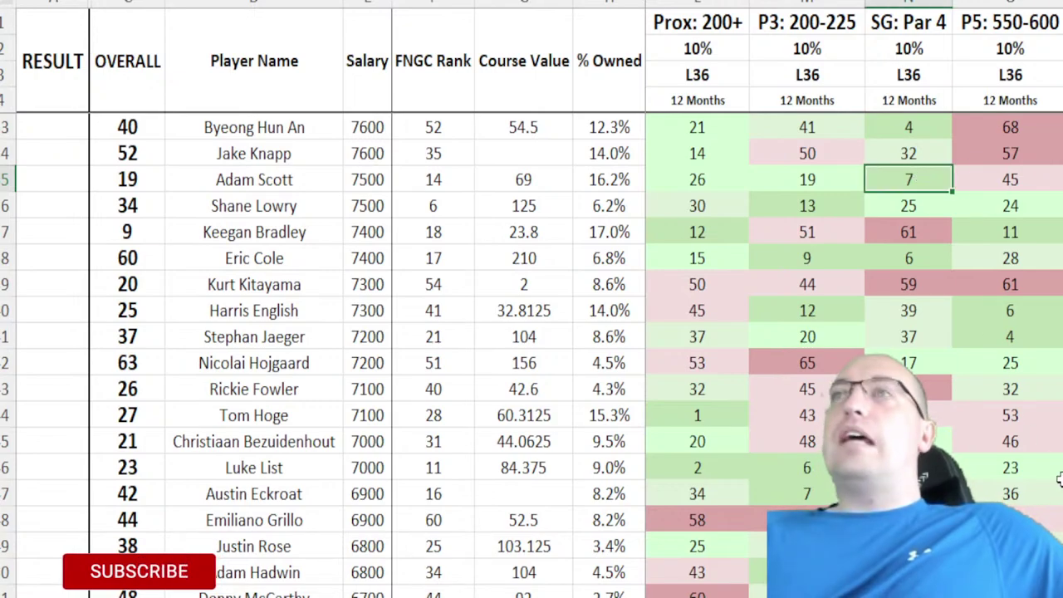
pyautogui.press('Left')
pyautogui.hotkey('ctrl', 'Left')
pyautogui.press('Right')
pyautogui.press('Right')
pyautogui.press('Right')
pyautogui.press('Right')
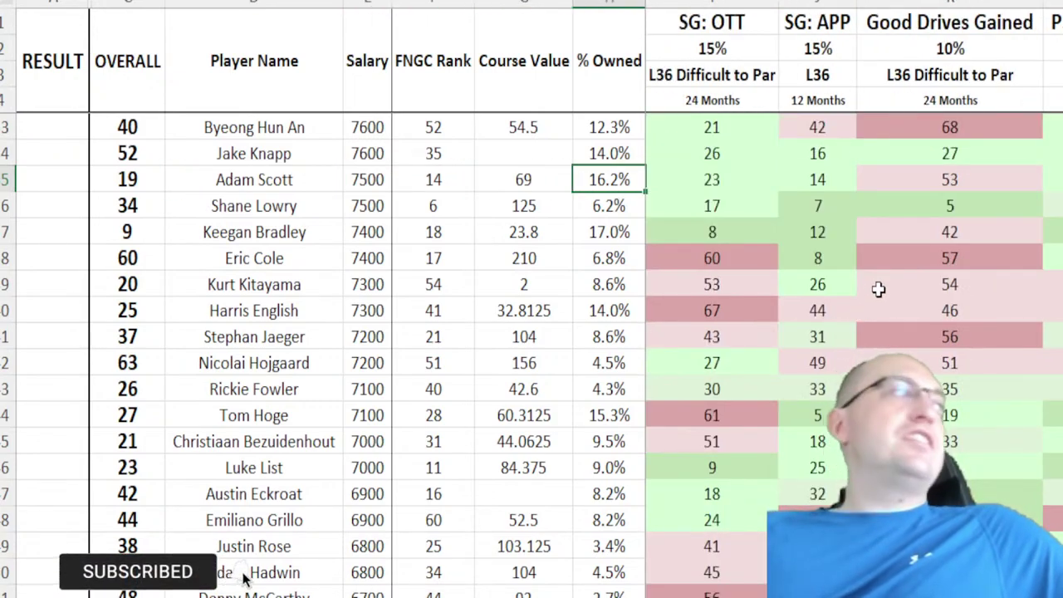
pyautogui.click(602, 182)
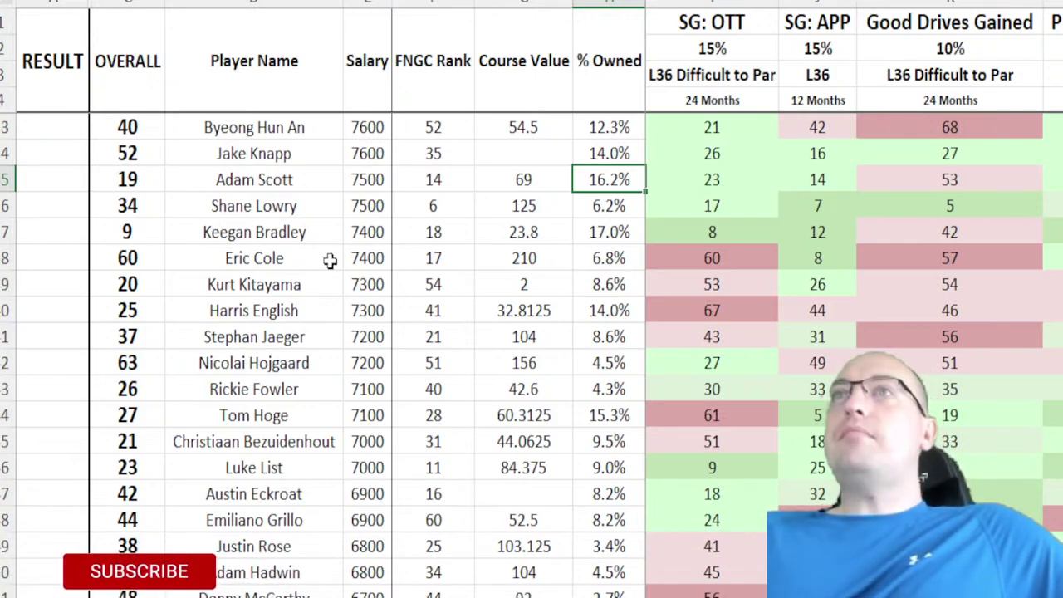
# Step: Examine Keegan Bradley's summary row, course value and stat rankings from SG: OTT through Prox: 200+
pyautogui.moveTo(116, 226); pyautogui.dragTo(596, 228)
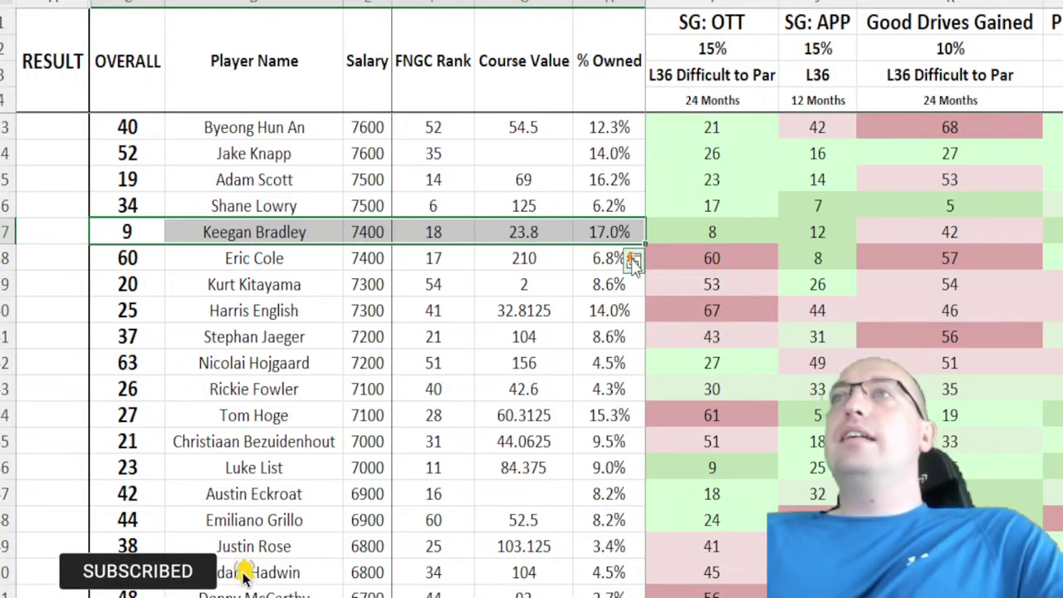
pyautogui.click(531, 236)
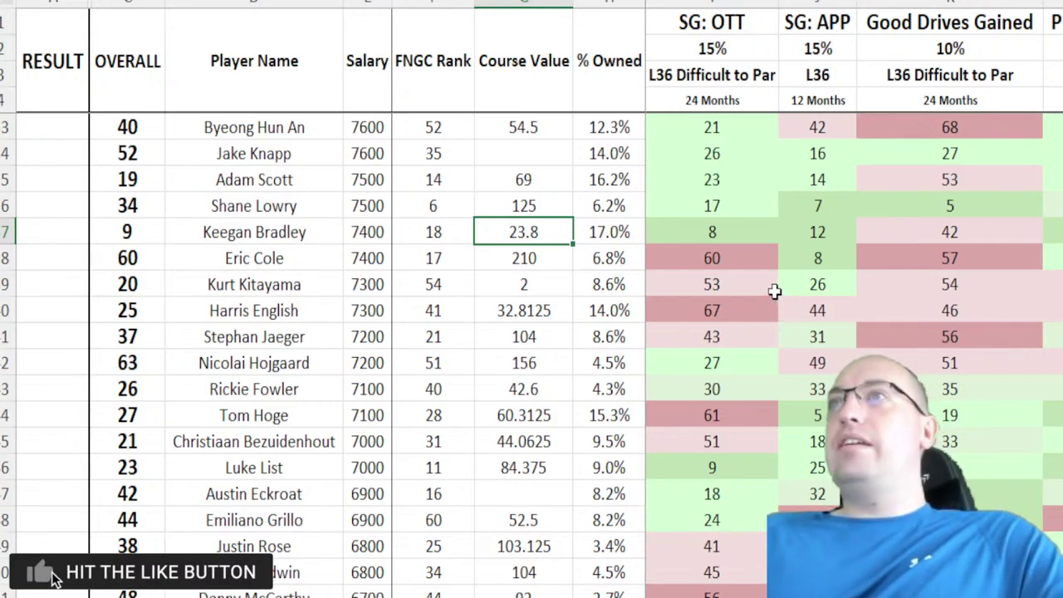
pyautogui.click(717, 237)
pyautogui.click(827, 237)
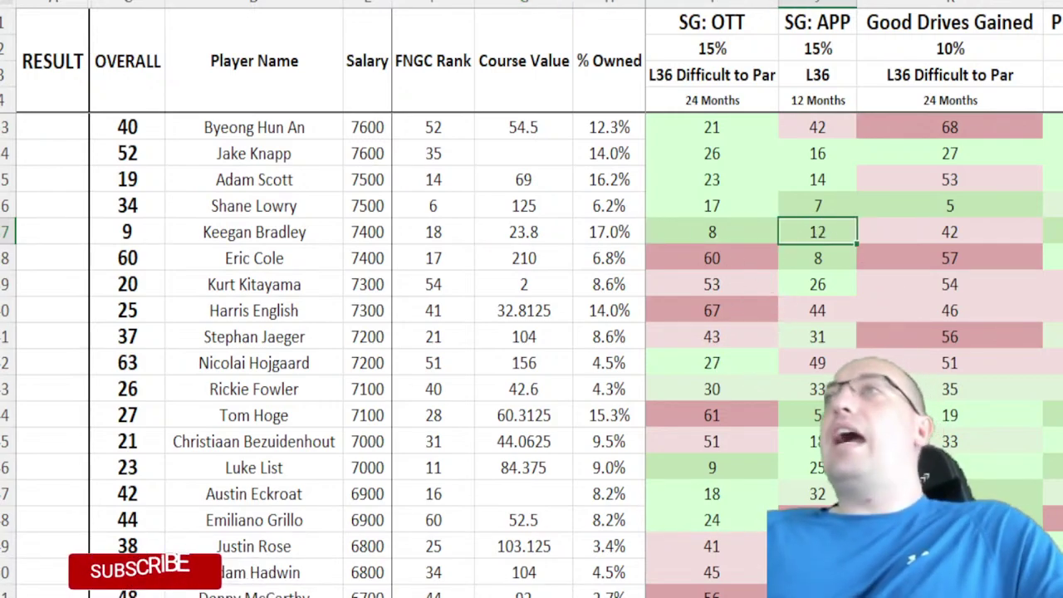
pyautogui.press('Right')
pyautogui.press('Right')
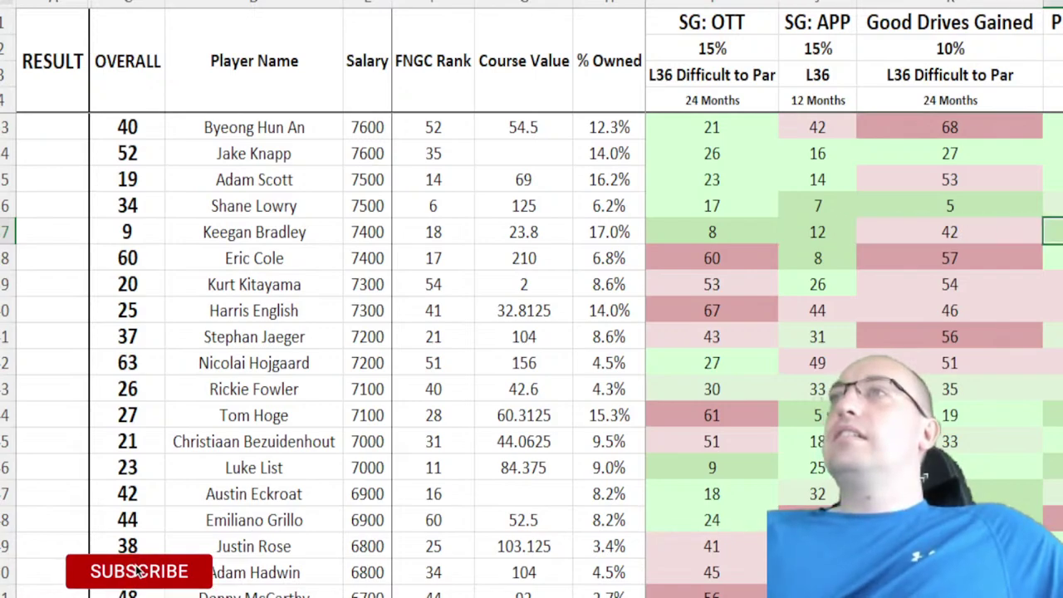
pyautogui.hscroll(3, 880, 349)
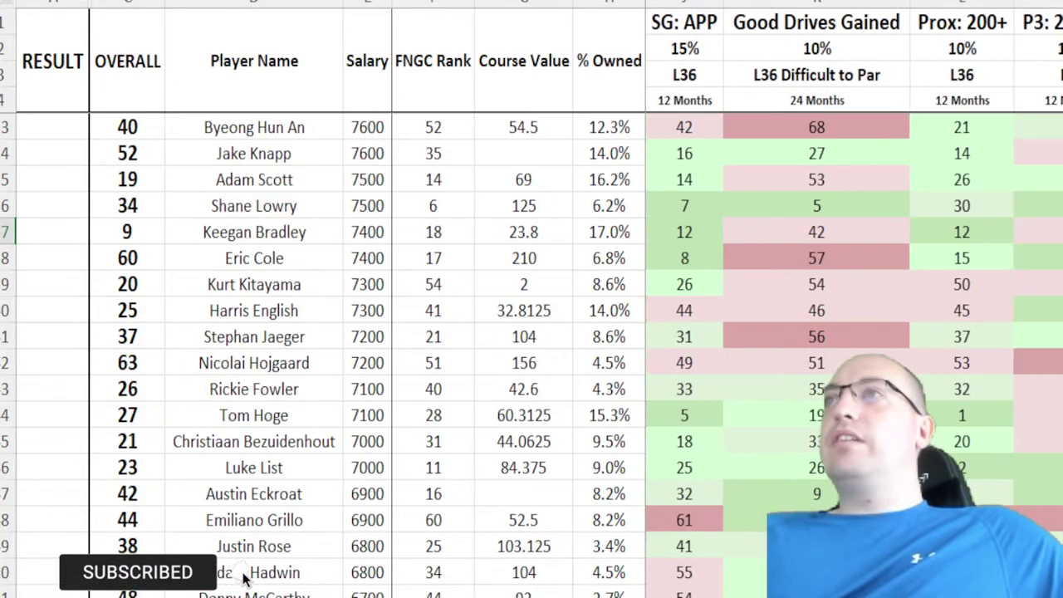
pyautogui.click(727, 240)
pyautogui.click(728, 241)
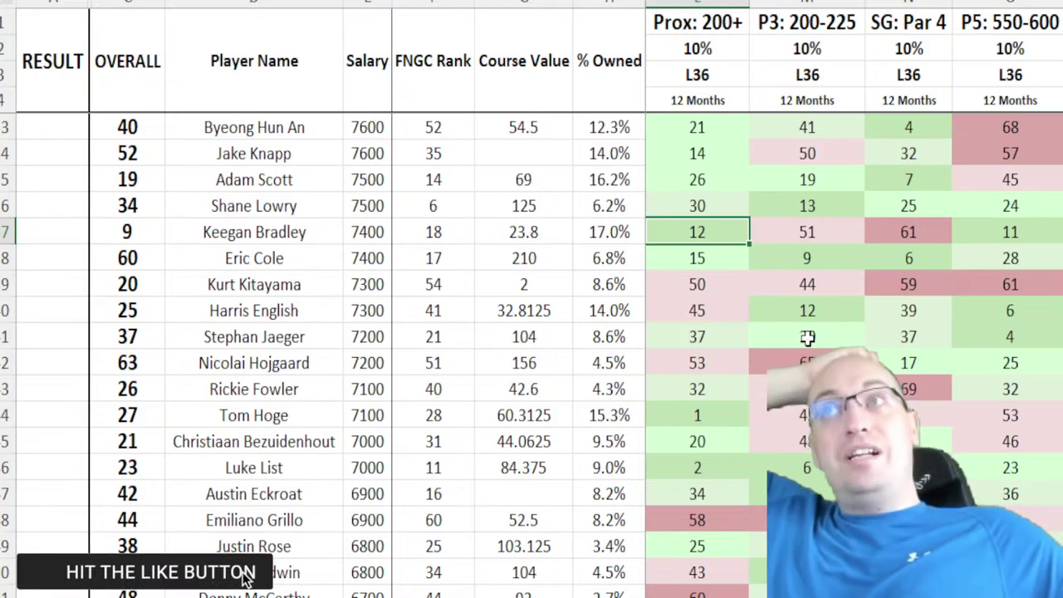
# Step: Go back along Keegan Bradley's row to recheck his course value and ownership percentage
pyautogui.press('Left')
pyautogui.press('Left')
pyautogui.press('Left')
pyautogui.press('Left')
pyautogui.press('Left')
pyautogui.press('Left')
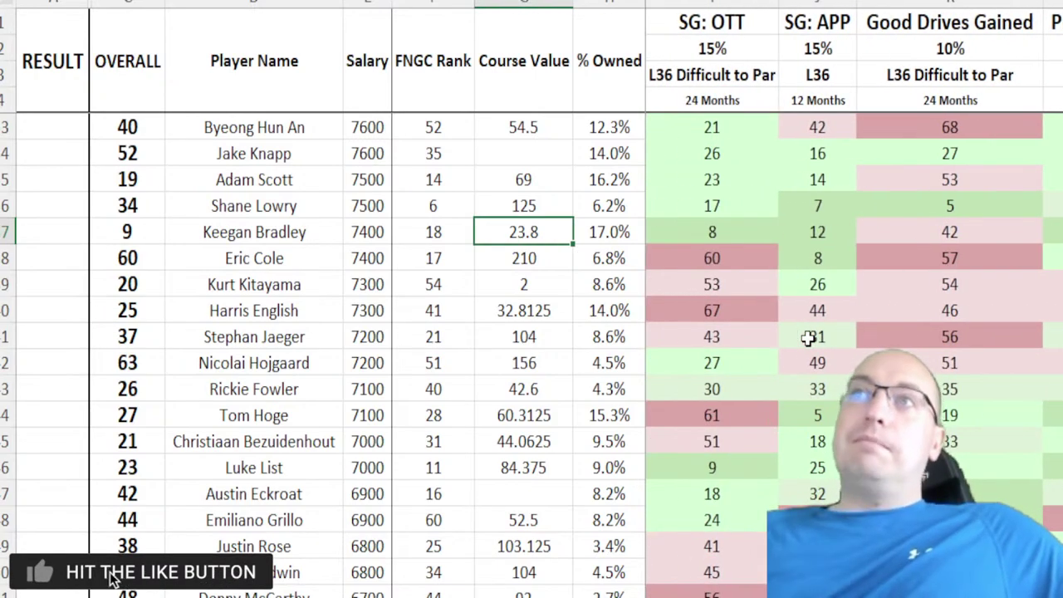
pyautogui.press('Right')
pyautogui.press('Right')
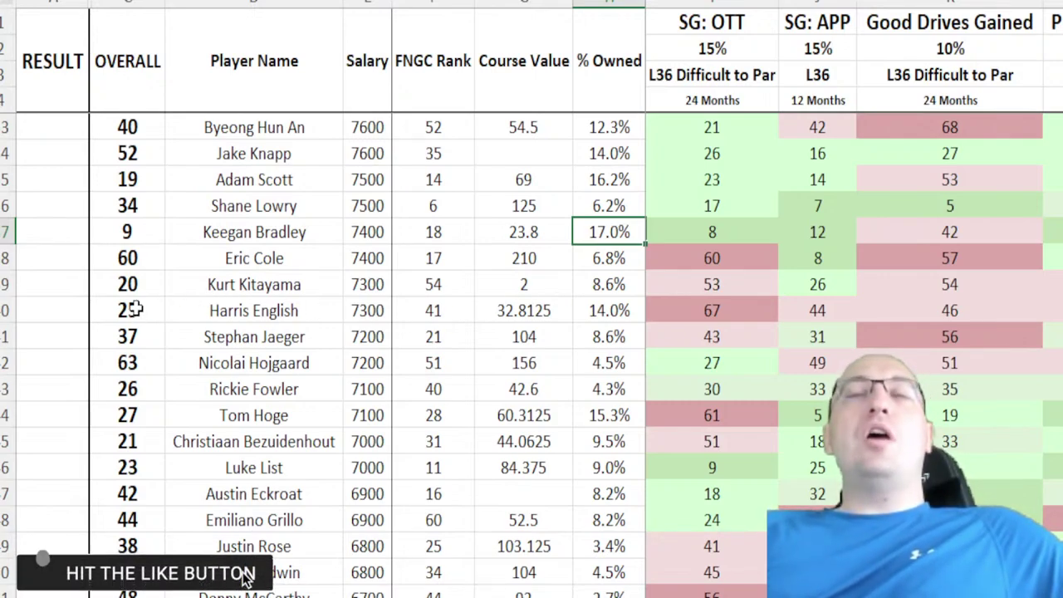
# Step: Highlight Harris English's summary from overall rank to ownership, and check his course value and ownership percentage
pyautogui.moveTo(133, 314); pyautogui.dragTo(600, 310)
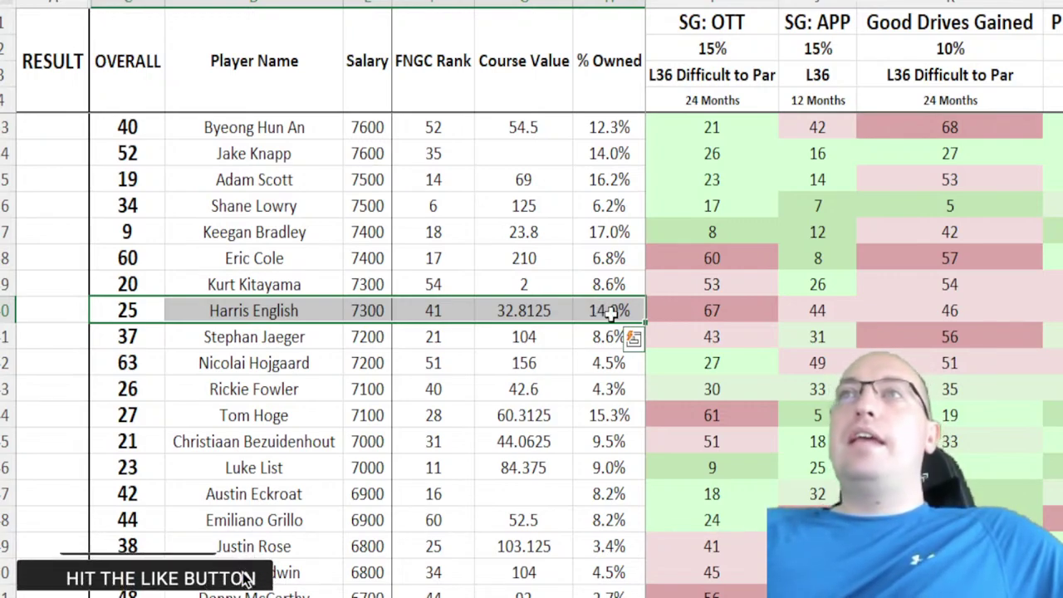
pyautogui.click(523, 309)
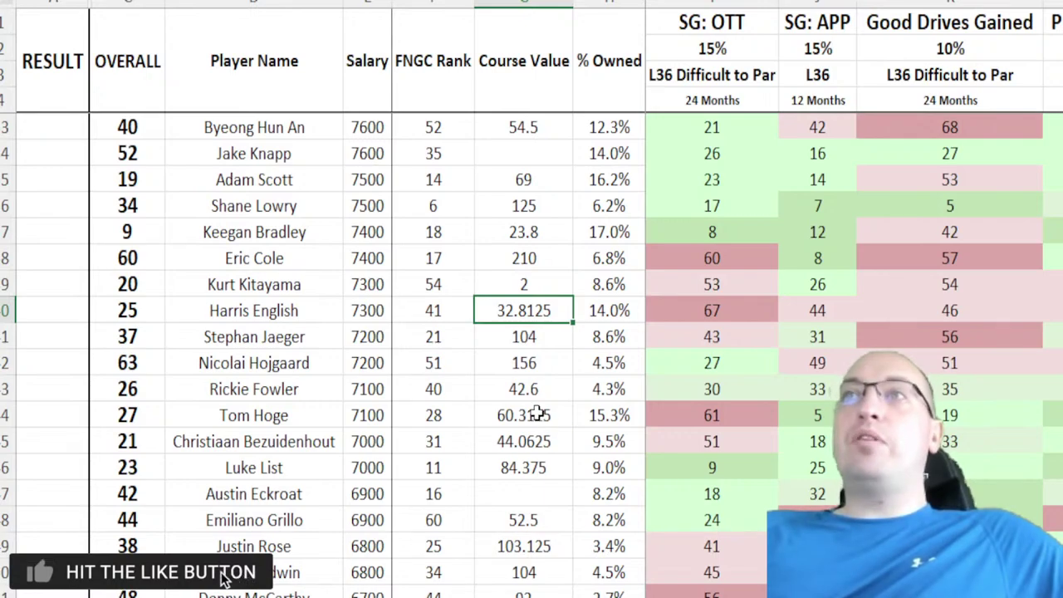
pyautogui.scroll(-1, 535, 414)
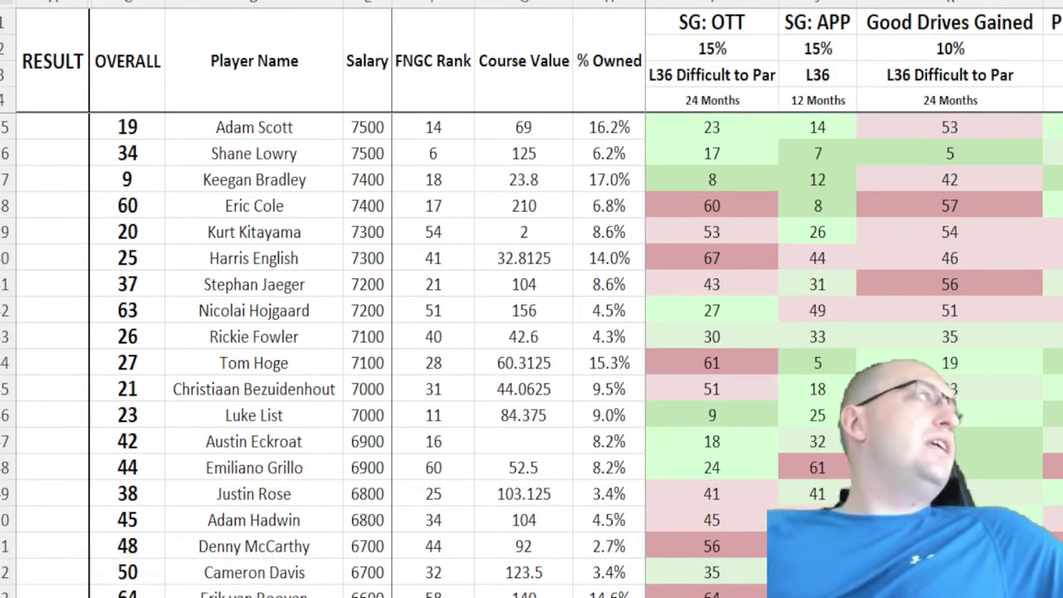
pyautogui.click(532, 258)
pyautogui.click(614, 259)
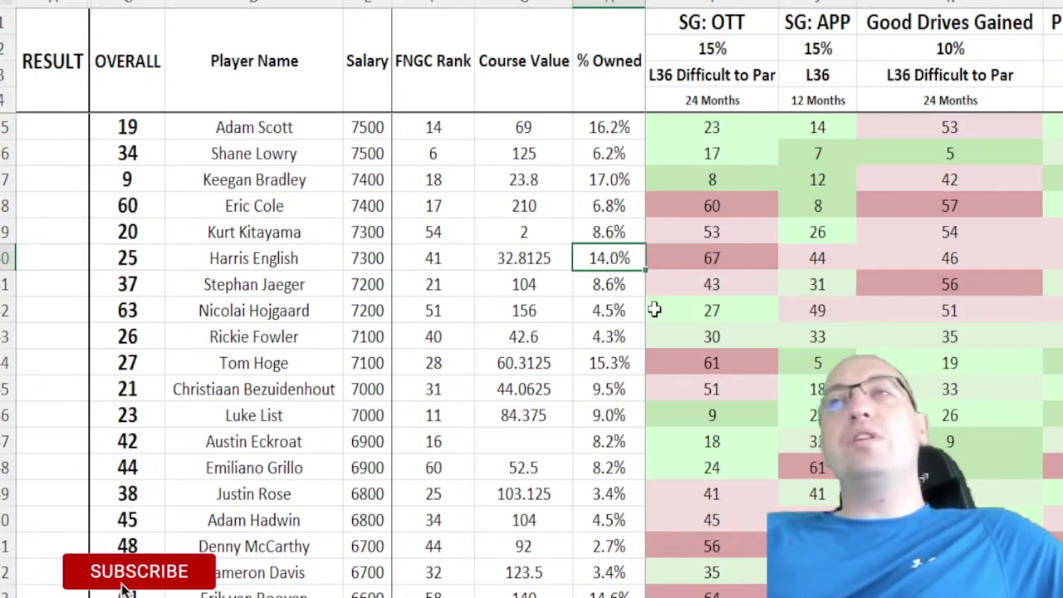
# Step: Examine Harris English's stat rankings across the row from SG: OTT through SG: P
pyautogui.press('Right')
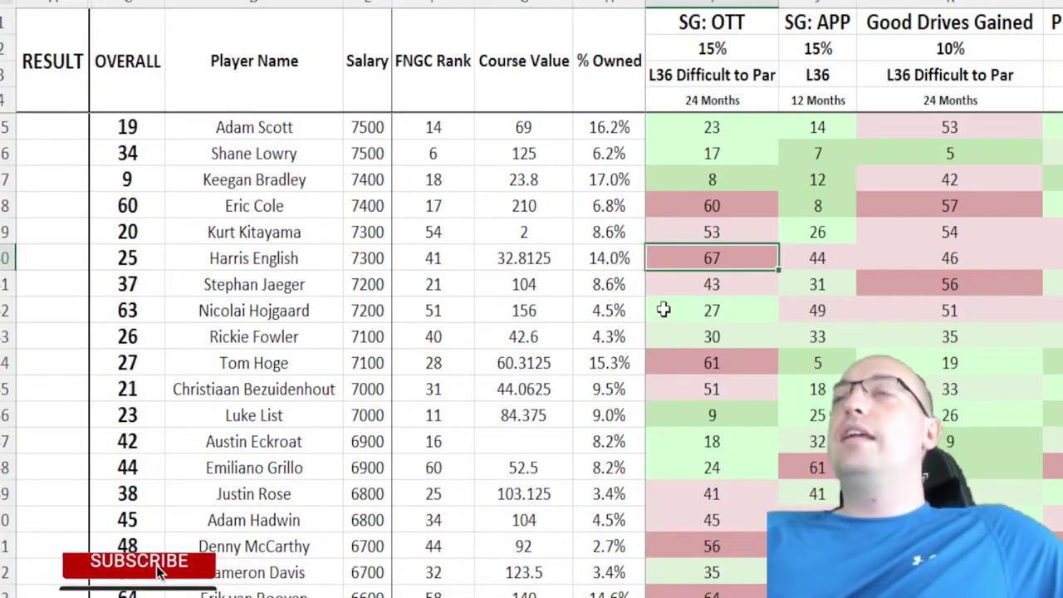
pyautogui.press('Right')
pyautogui.press('Right')
pyautogui.press('Right')
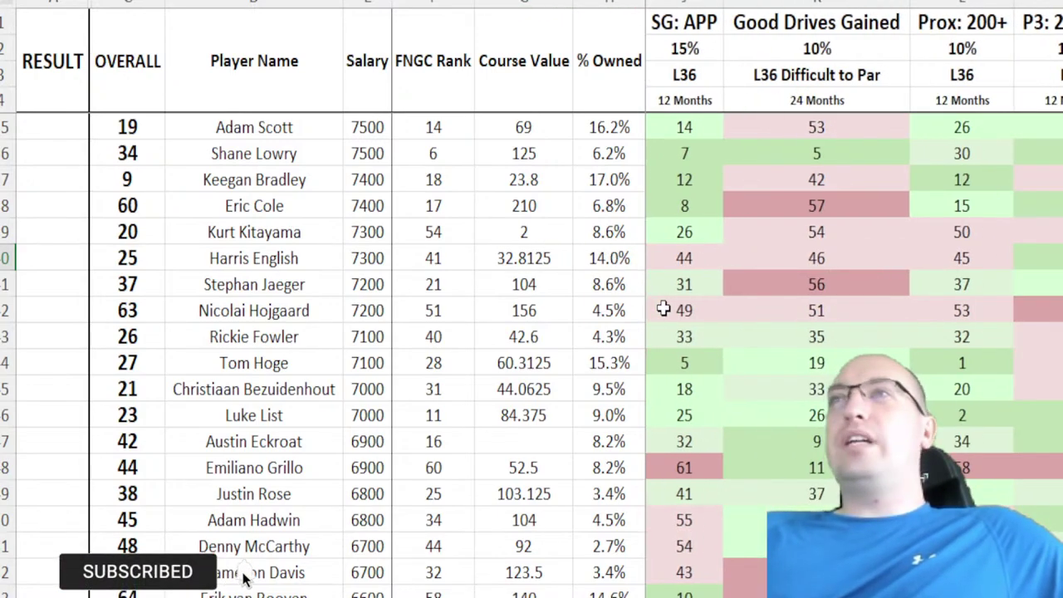
pyautogui.hscroll(3, 663, 309)
pyautogui.click(700, 258)
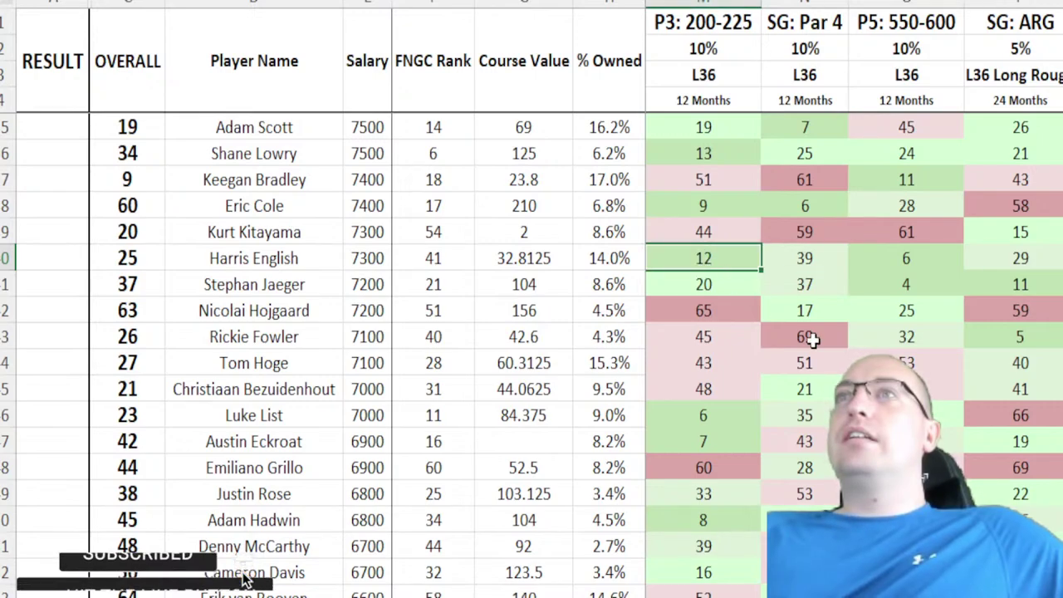
pyautogui.press('Right')
pyautogui.press('Right')
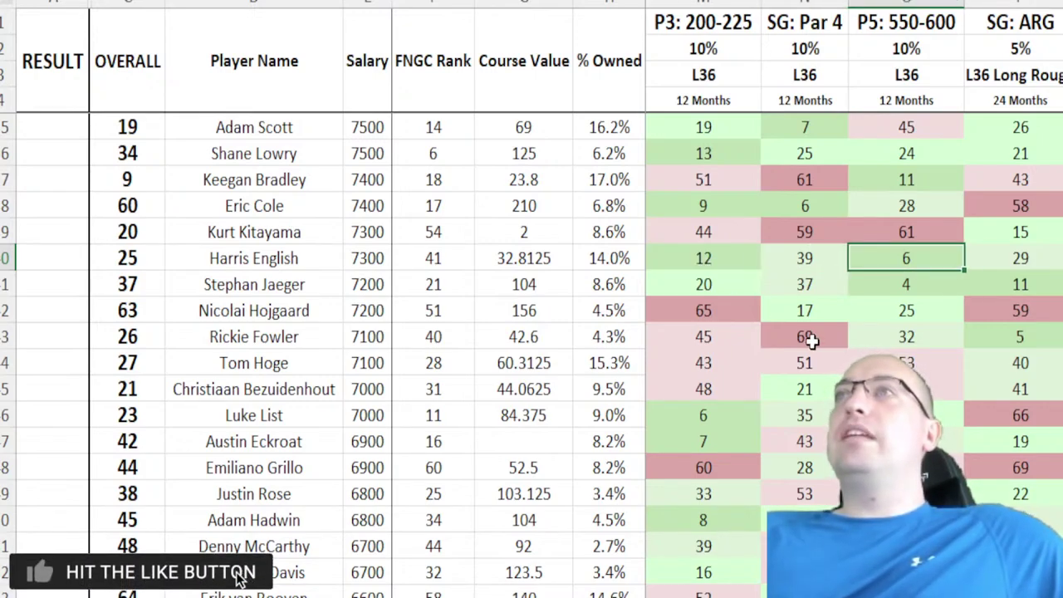
pyautogui.press('Right')
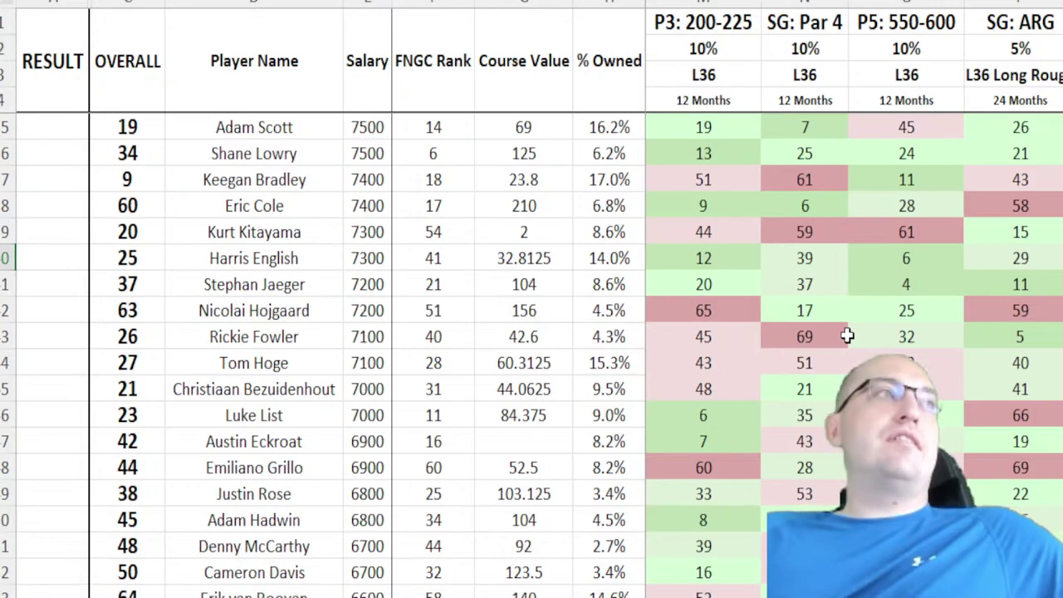
pyautogui.hscroll(2, 847, 336)
pyautogui.click(933, 252)
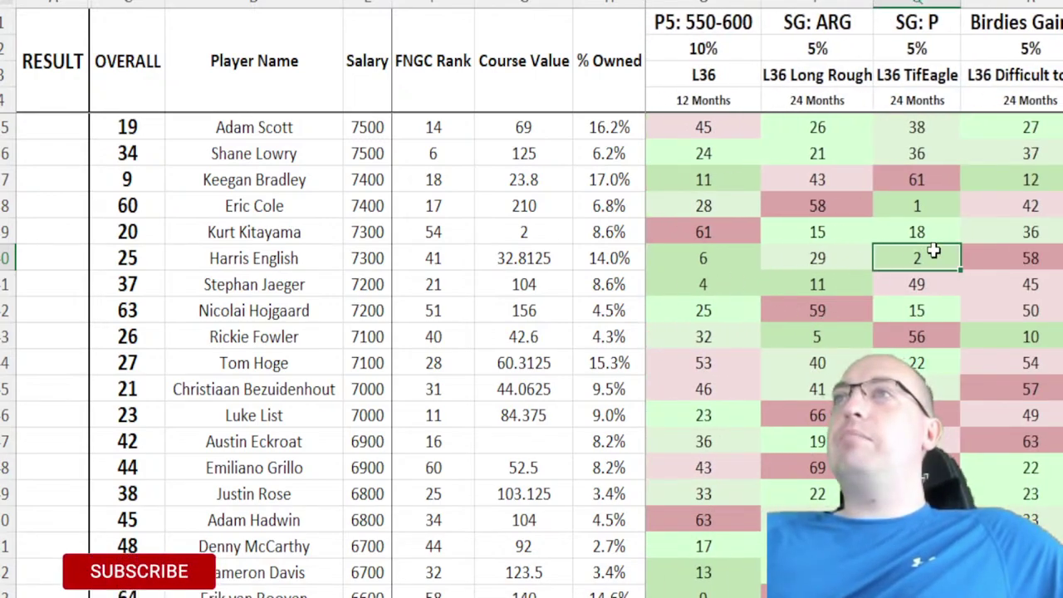
# Step: Recheck Harris English's SG: ARG and P5: 550-600 rankings, and return along his row to the ownership percentage
pyautogui.press('Left')
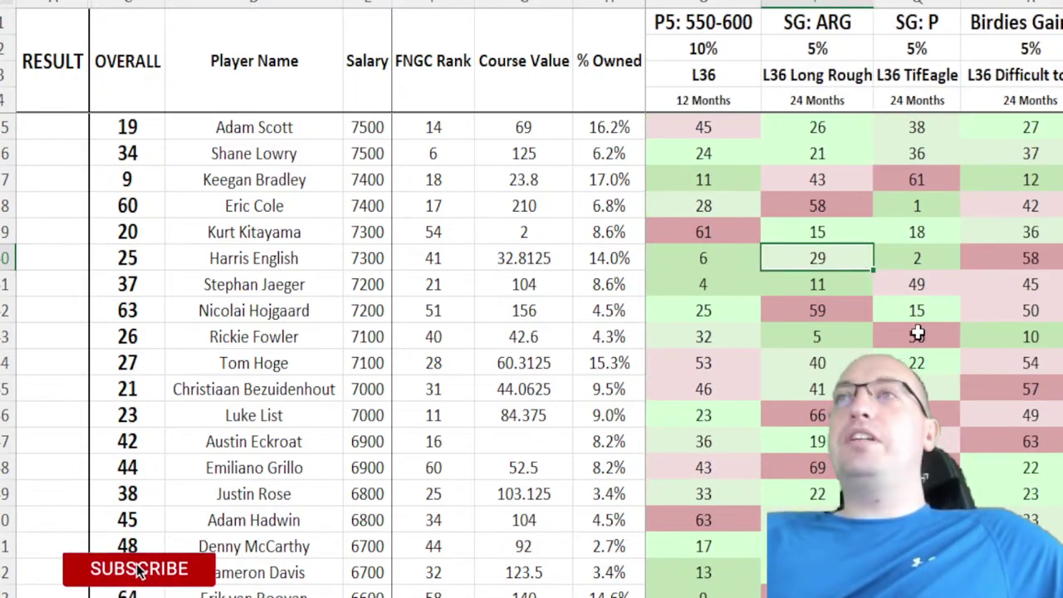
pyautogui.press('Left')
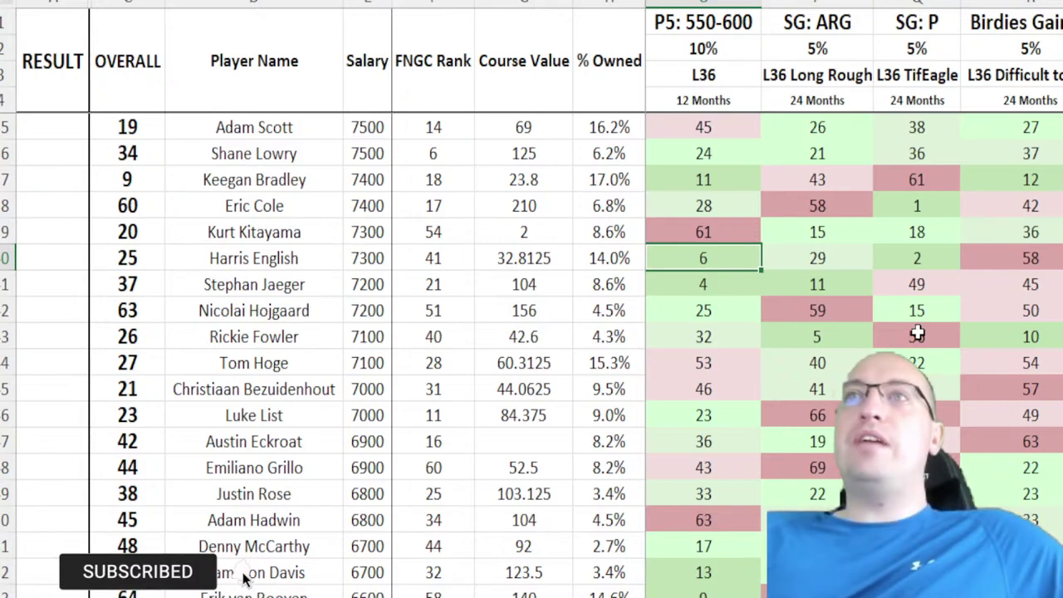
pyautogui.press('Left')
pyautogui.press('Left')
pyautogui.press('Left')
pyautogui.press('Left')
pyautogui.press('Left')
pyautogui.press('Left')
pyautogui.press('Left')
pyautogui.press('Left')
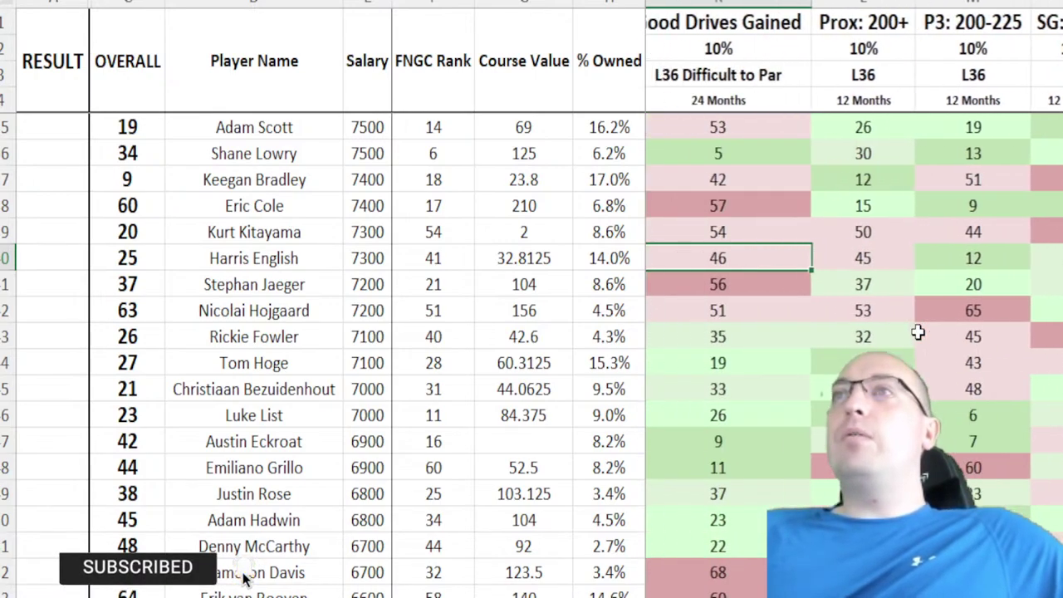
pyautogui.press('Right')
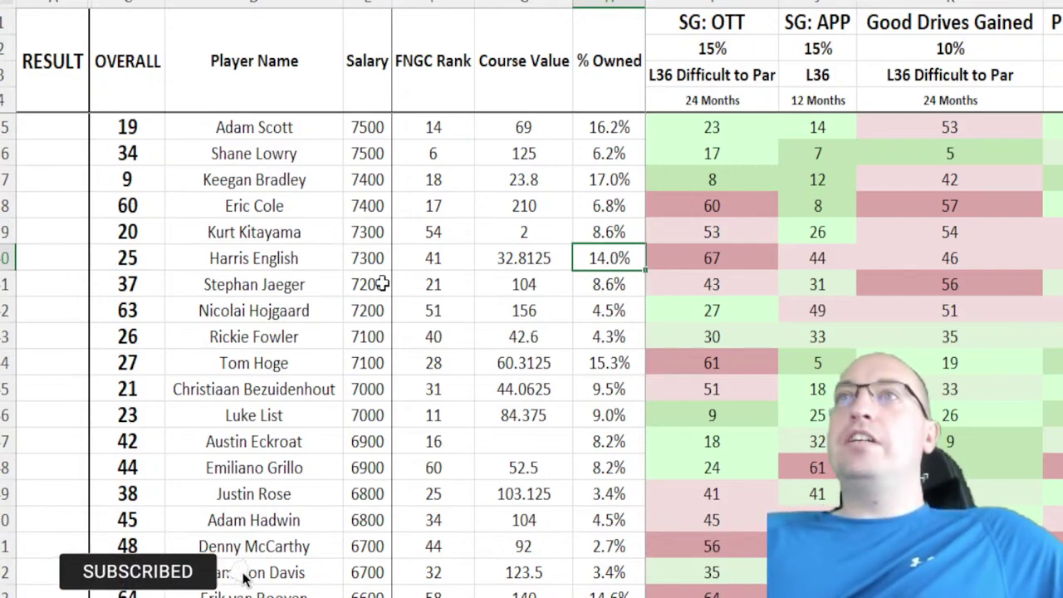
# Step: Highlight Rickie Fowler's summary row and check his FNGC rank, course value and ownership percentage
pyautogui.moveTo(137, 341); pyautogui.dragTo(622, 335)
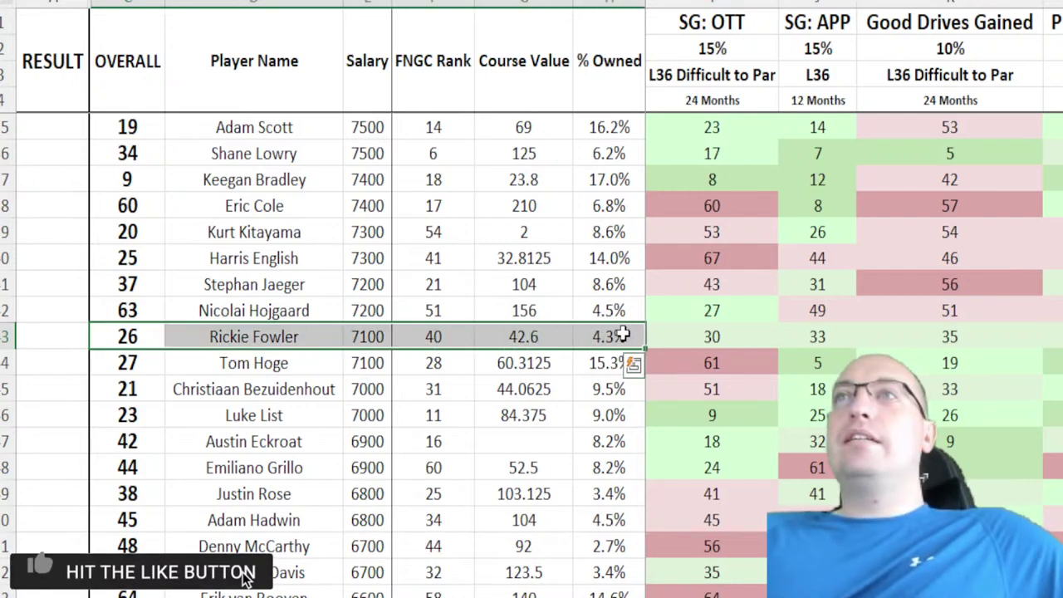
pyautogui.click(538, 339)
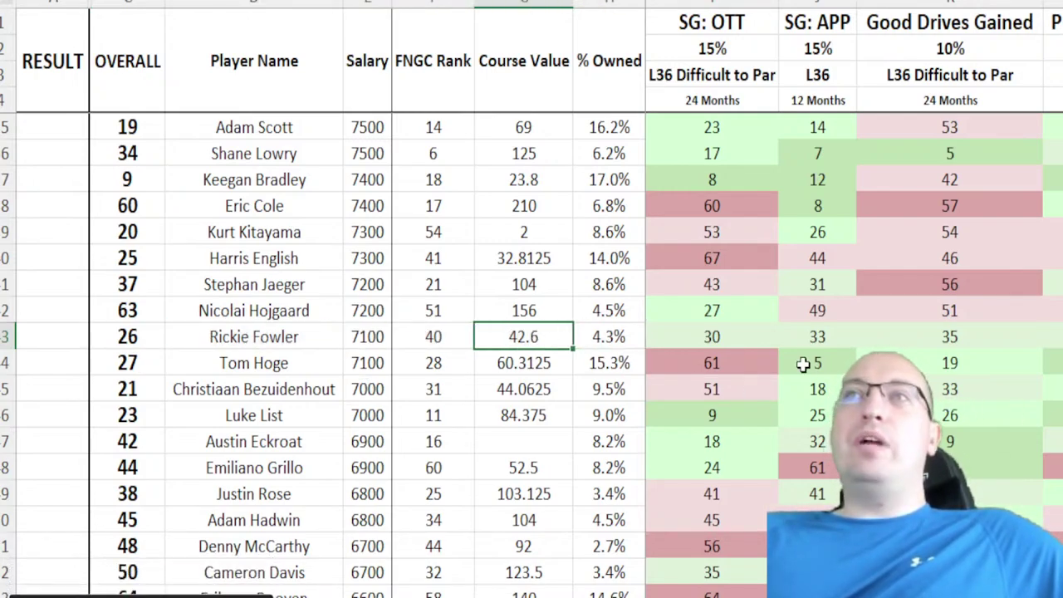
pyautogui.click(422, 316)
pyautogui.press('Down')
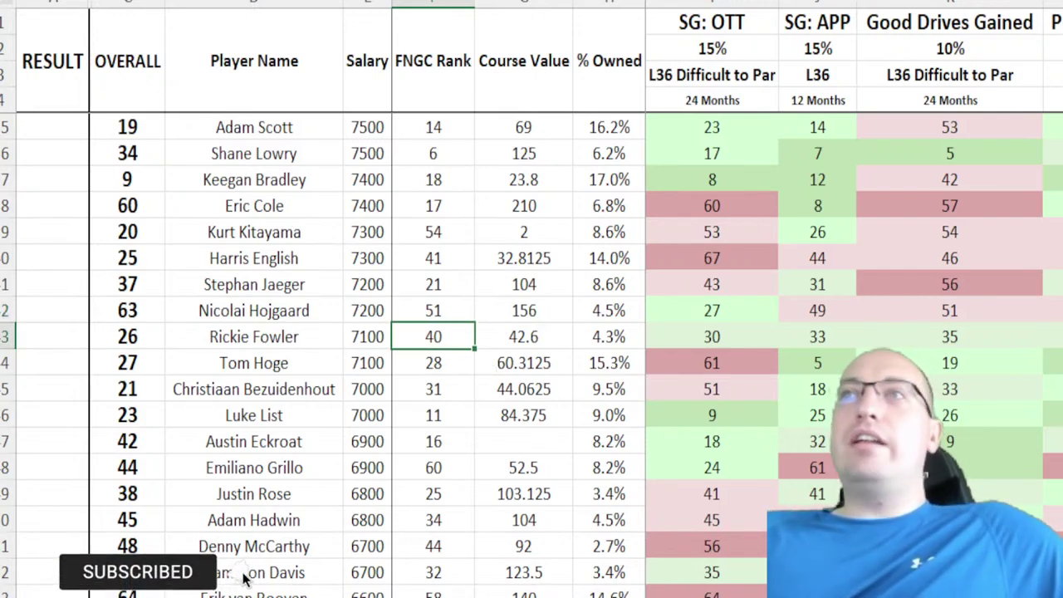
pyautogui.click(538, 336)
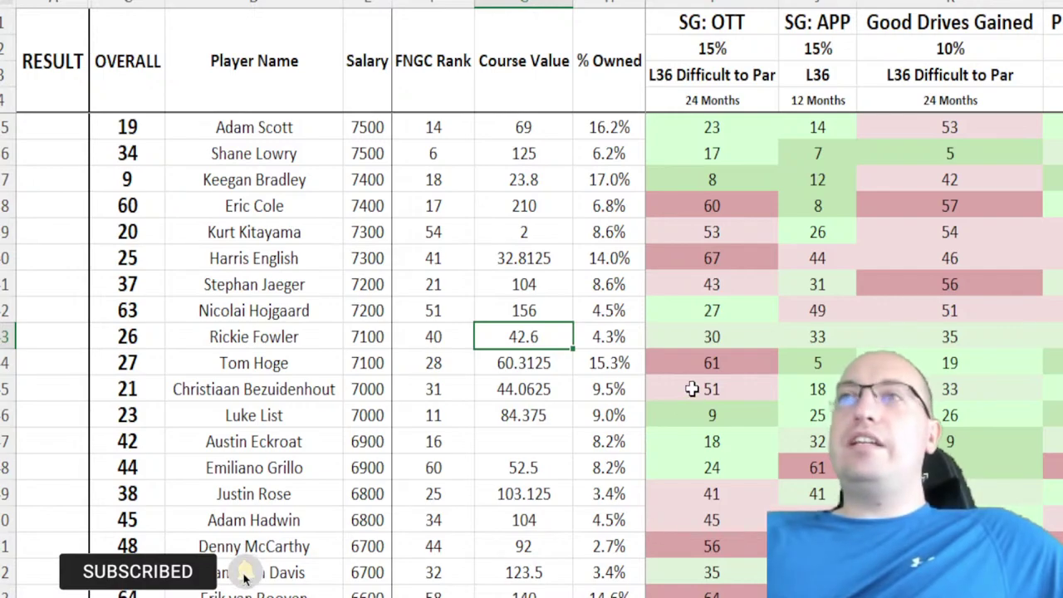
pyautogui.press('Right')
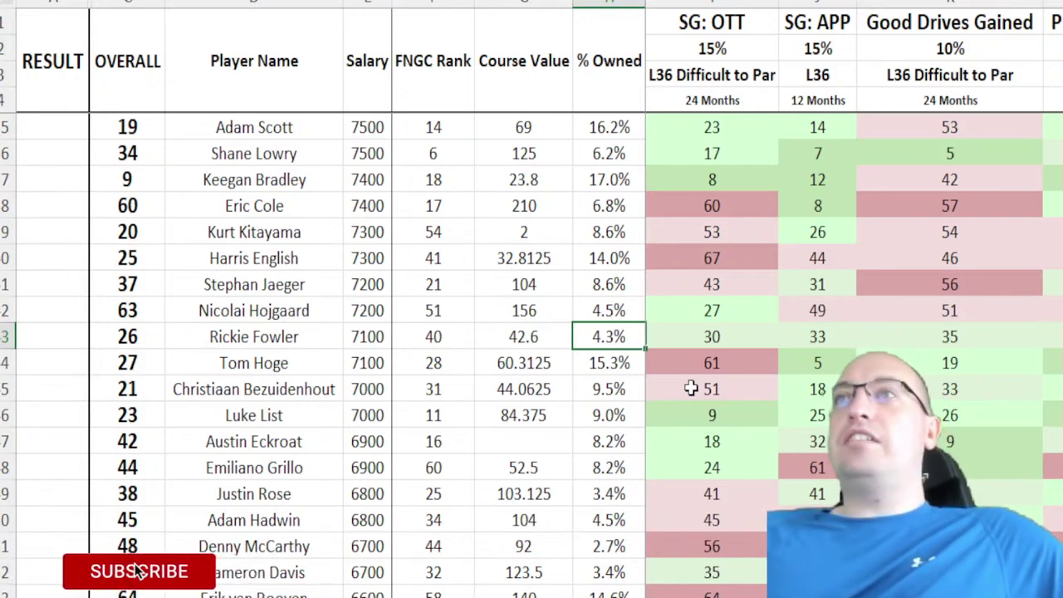
pyautogui.click(535, 338)
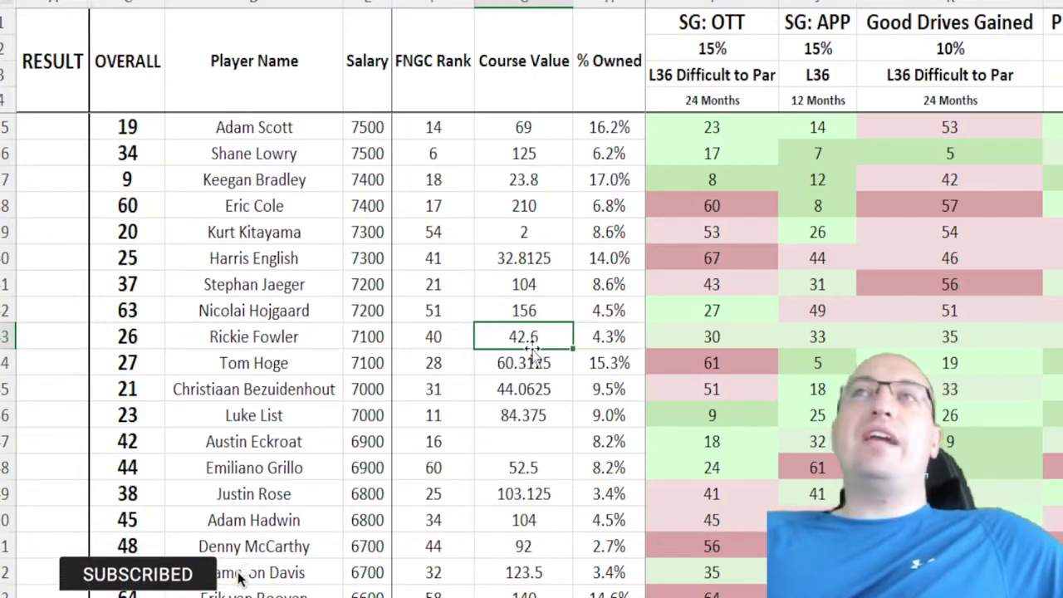
# Step: Highlight Luke List's summary from overall rank to ownership, and check his SG: OTT ranking and course value
pyautogui.scroll(-1, 359, 395)
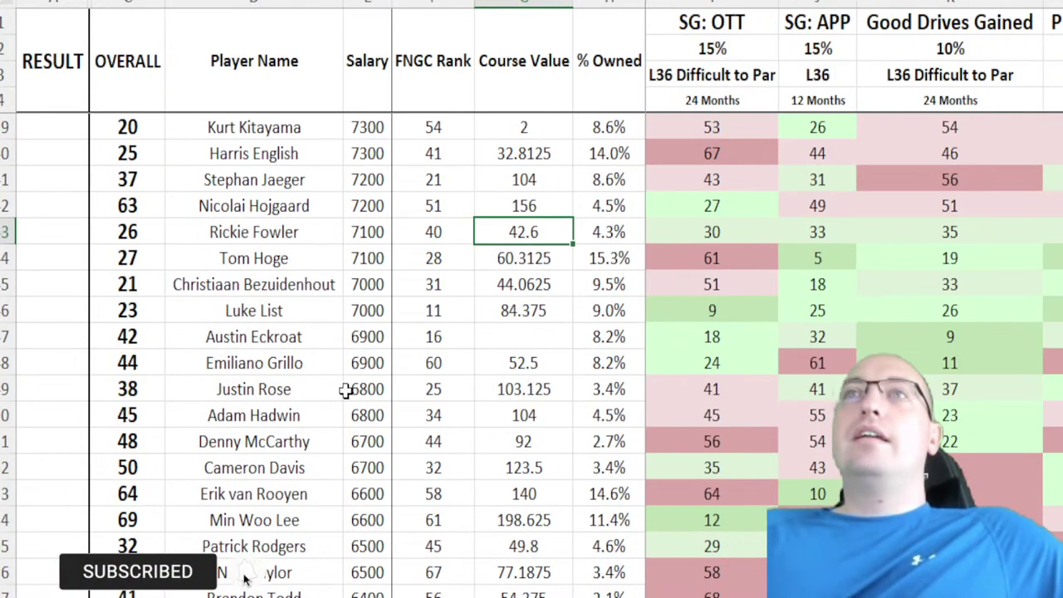
pyautogui.moveTo(133, 310); pyautogui.dragTo(631, 310)
pyautogui.click(711, 309)
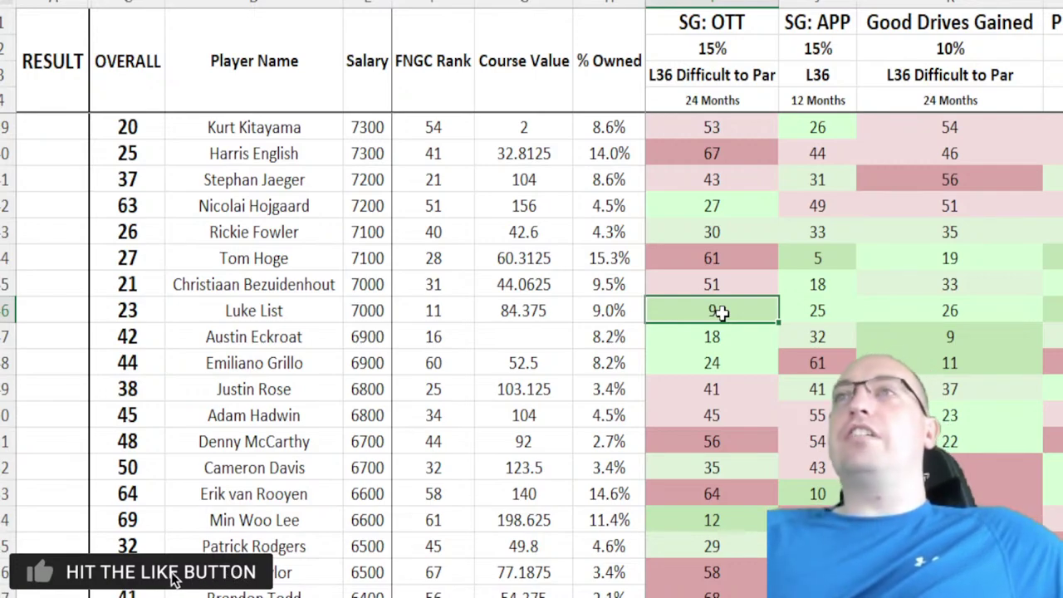
pyautogui.press('Left')
pyautogui.press('Left')
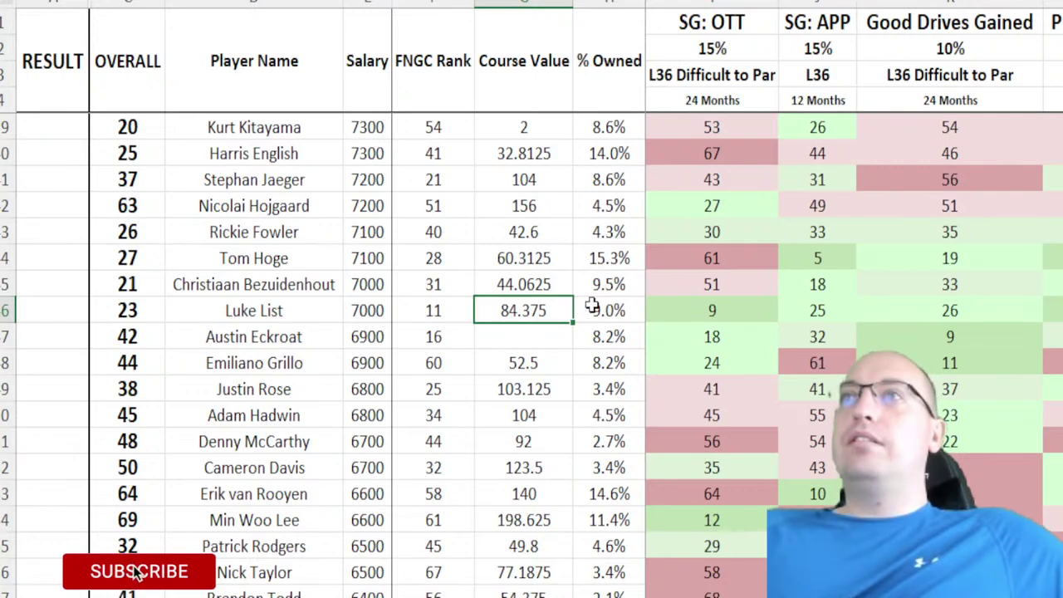
# Step: Examine Luke List's stat rankings along his row from SG: OTT and Good Drives Gained through P5: 550-600
pyautogui.press('Right')
pyautogui.press('Right')
pyautogui.press('Right')
pyautogui.press('Right')
pyautogui.press('Right')
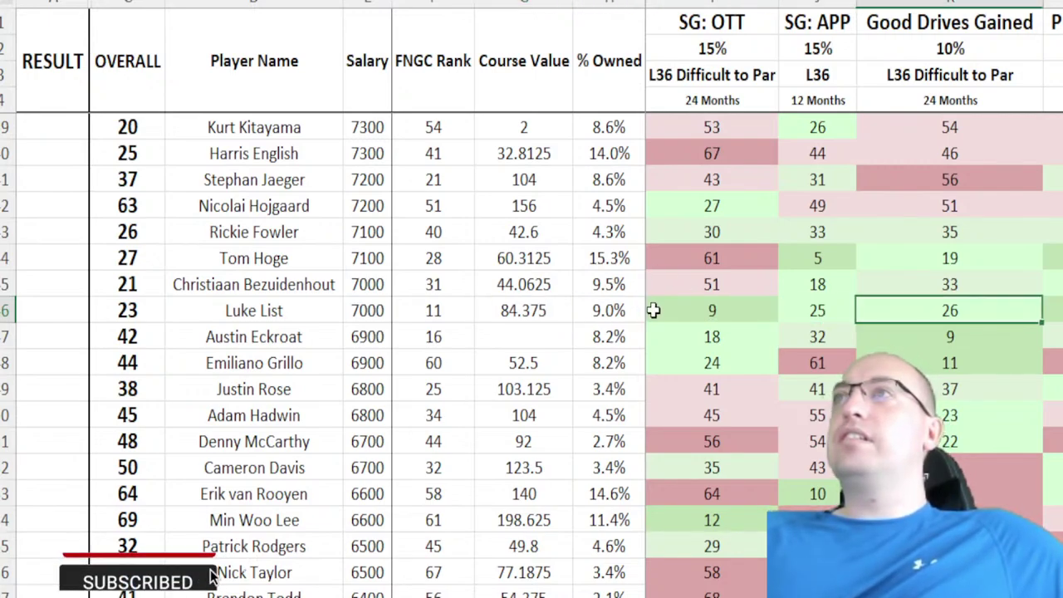
pyautogui.hscroll(6, 654, 310)
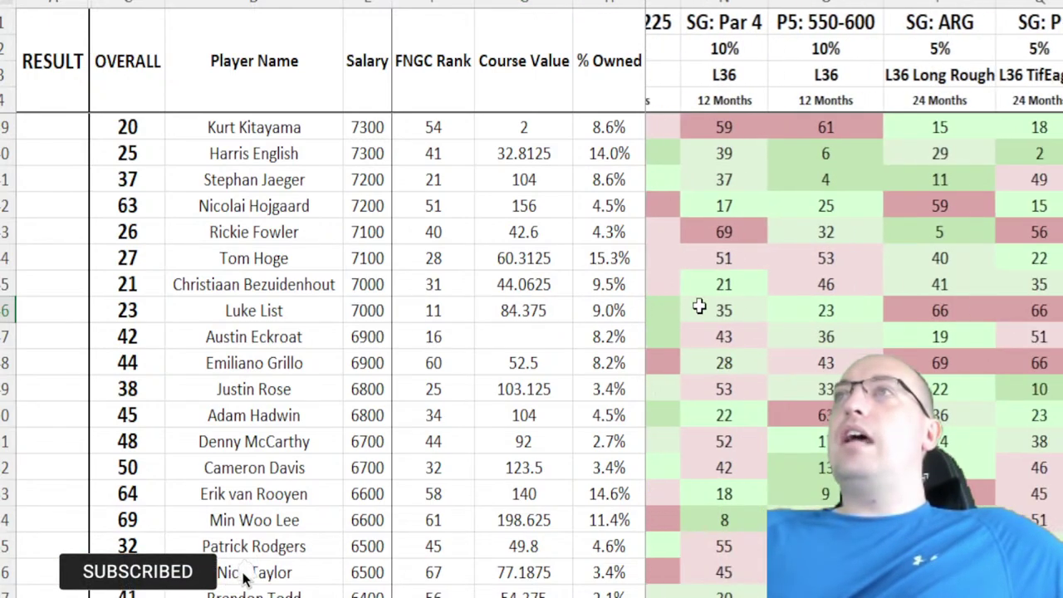
pyautogui.hscroll(1, 742, 305)
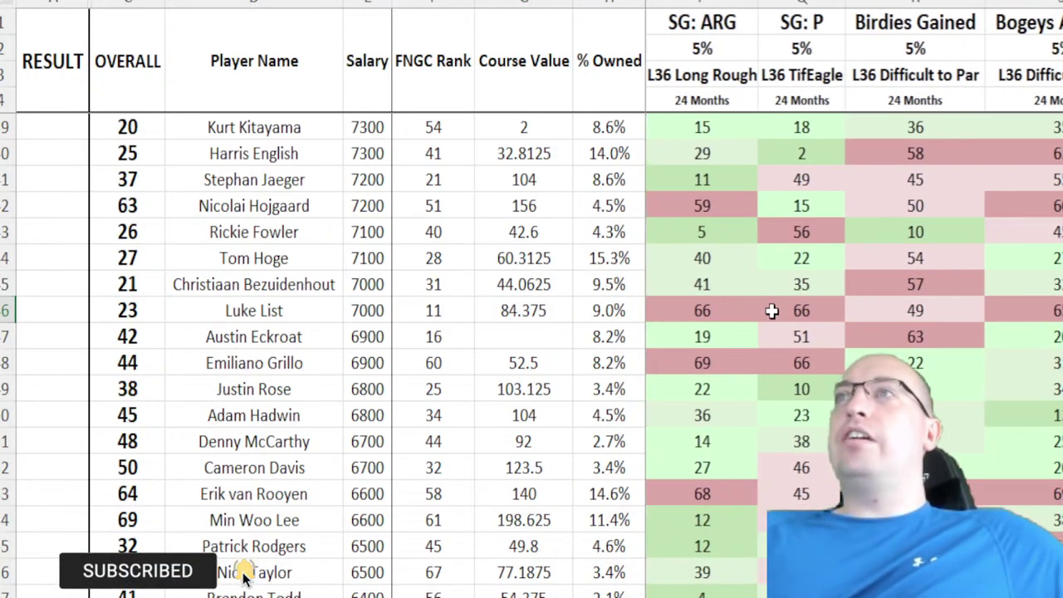
# Step: Check Luke List's rankings in SG: ARG, SG: P, Birdies Gained and Bogeys Avoided
pyautogui.click(706, 310)
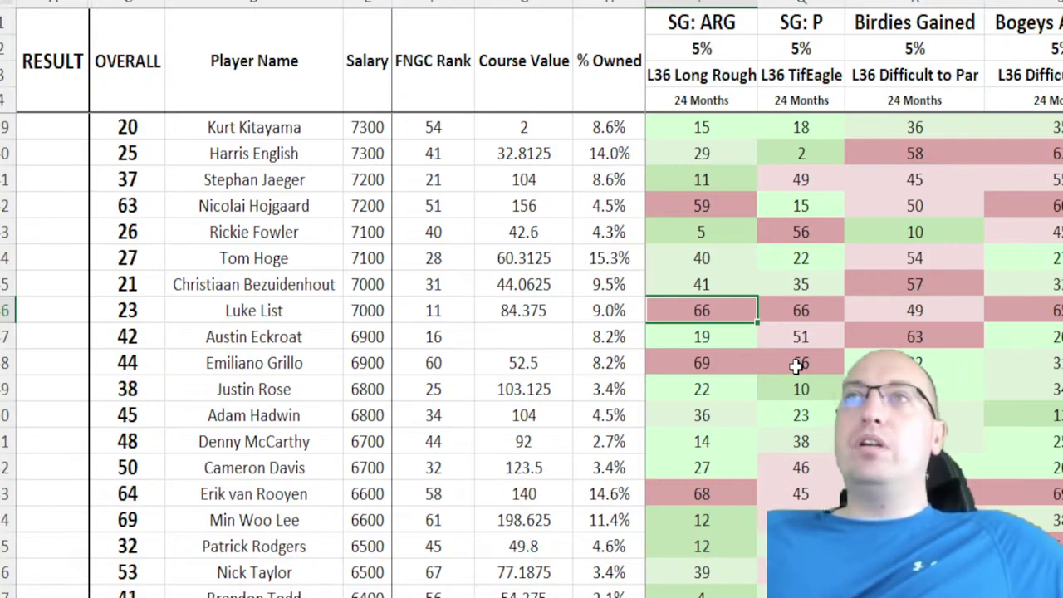
pyautogui.press('Right')
pyautogui.press('Right')
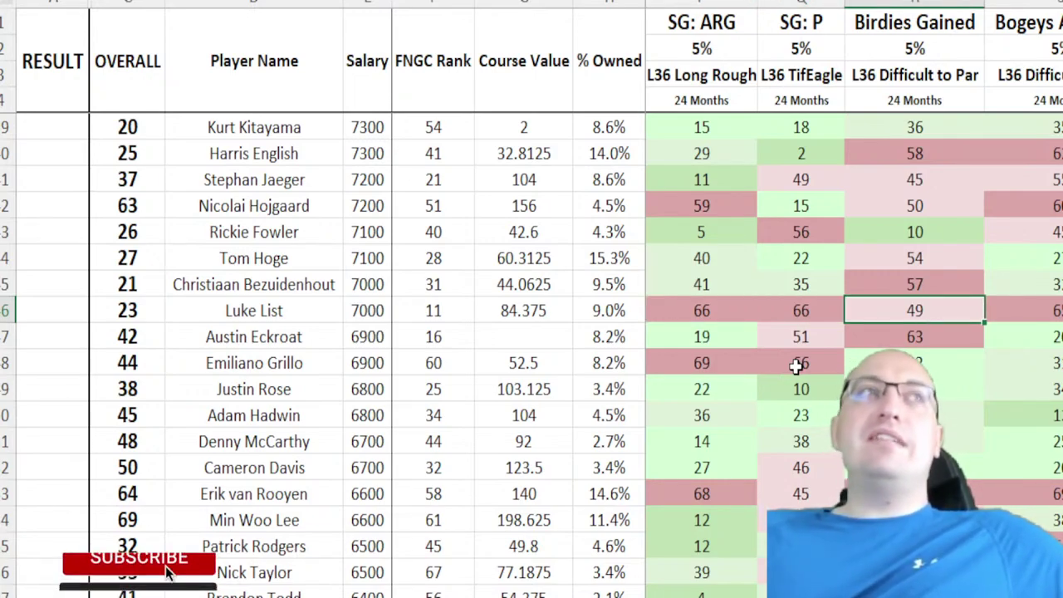
pyautogui.press('Right')
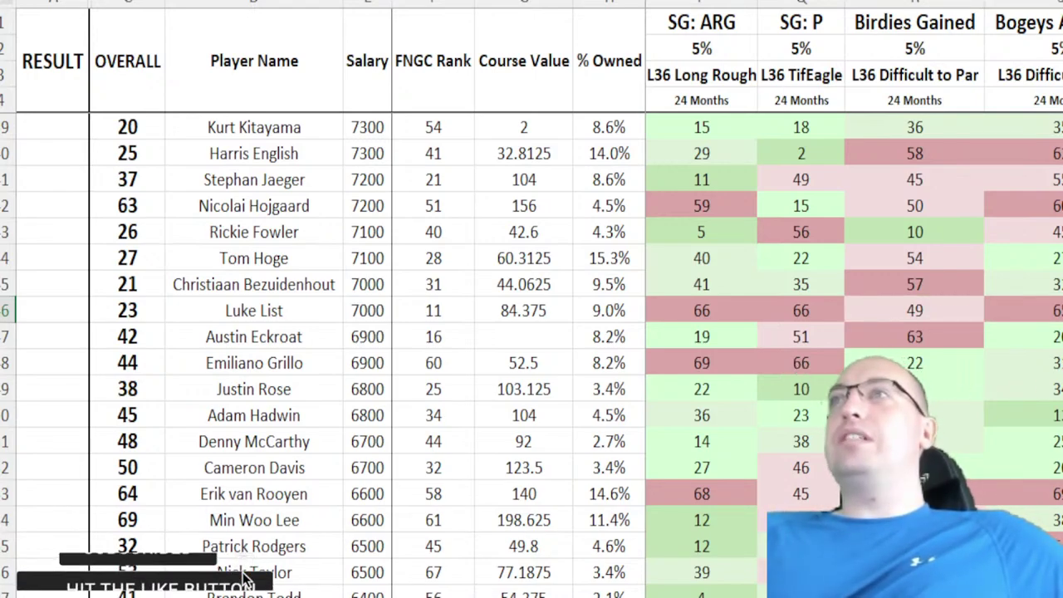
pyautogui.hscroll(1, 1052, 336)
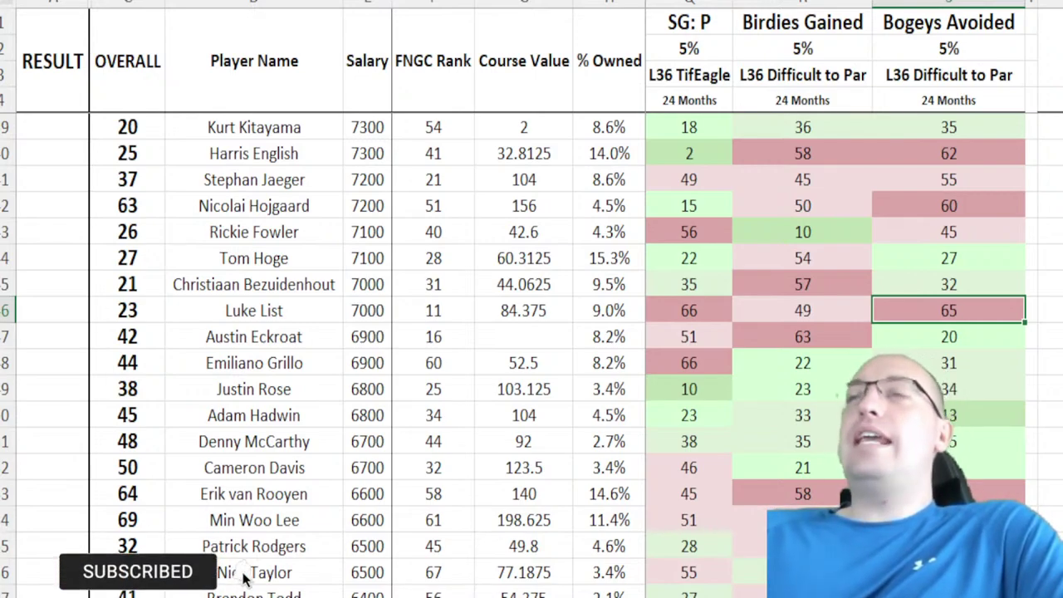
# Step: Return to the start of Luke List's stats and recheck his SG: OTT and SG: APP rankings and ownership percentage
pyautogui.click(627, 311)
pyautogui.press('Right')
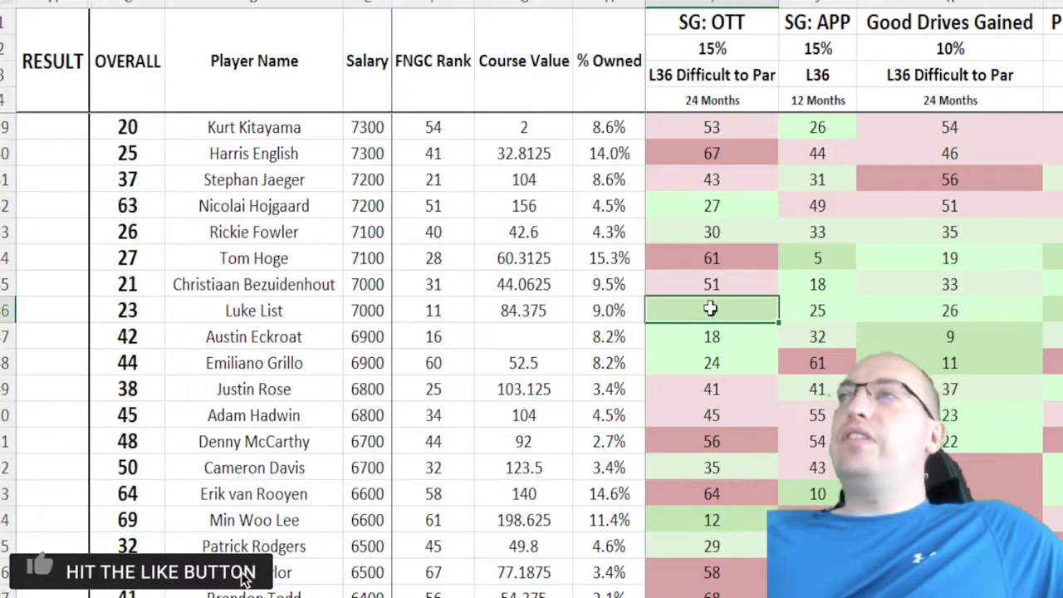
pyautogui.press('Right')
pyautogui.press('Left')
pyautogui.press('Left')
# Step: Highlight Jake Knapp's row from his name to FNGC rank, and check Corey Conners's course value
pyautogui.scroll(-2, 736, 304)
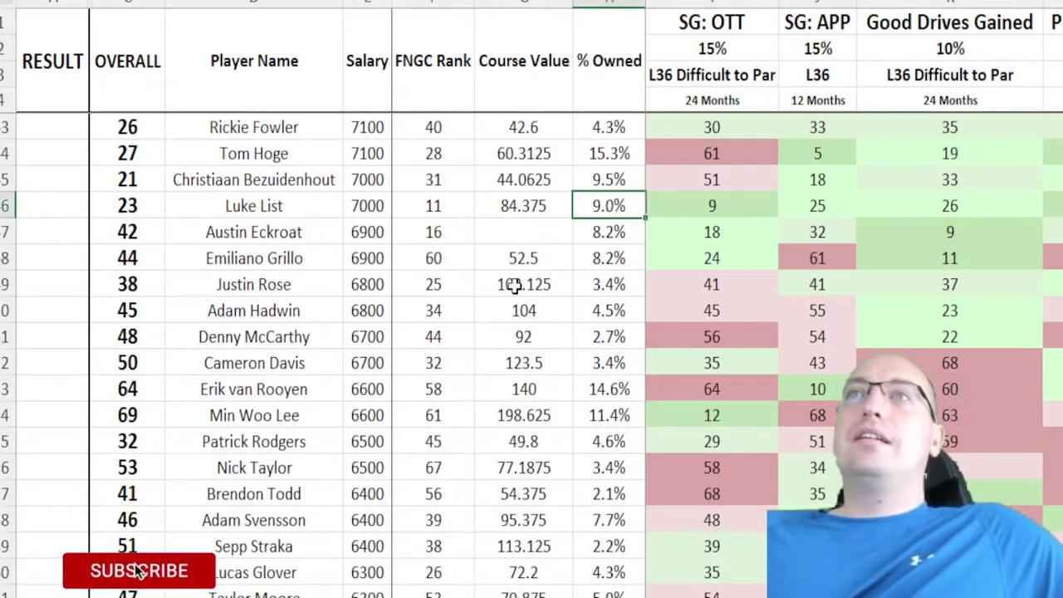
pyautogui.scroll(2, 304, 274)
pyautogui.scroll(1, 303, 274)
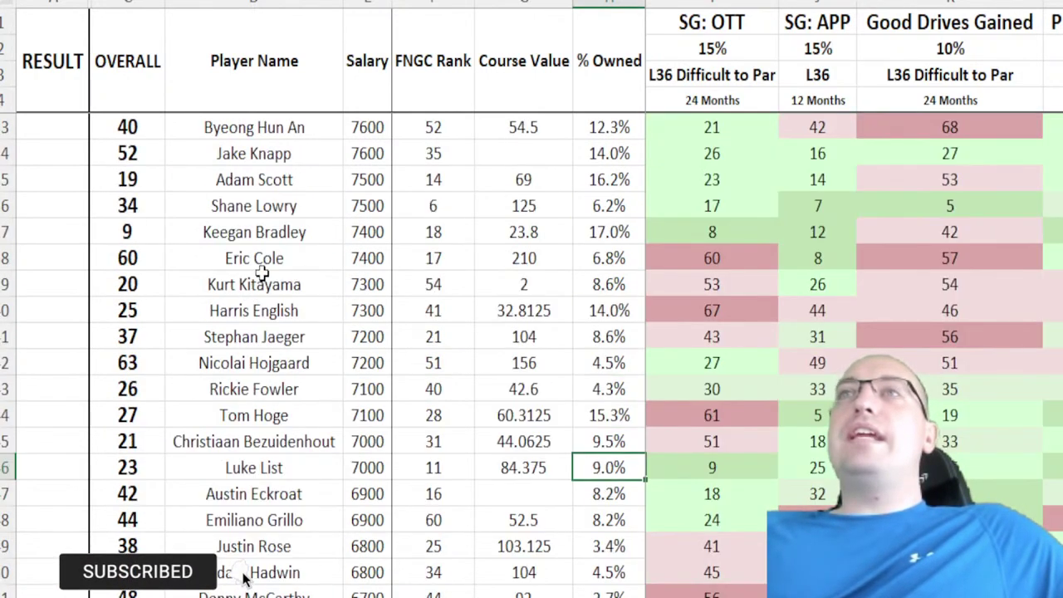
pyautogui.moveTo(78, 153); pyautogui.dragTo(1055, 153)
pyautogui.click(241, 156)
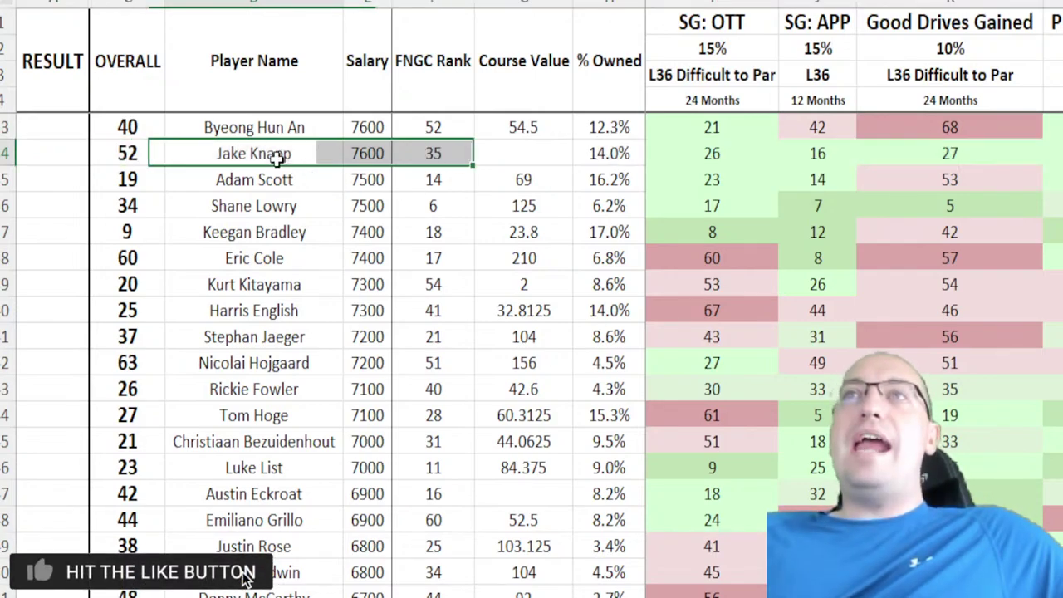
pyautogui.scroll(1, 310, 191)
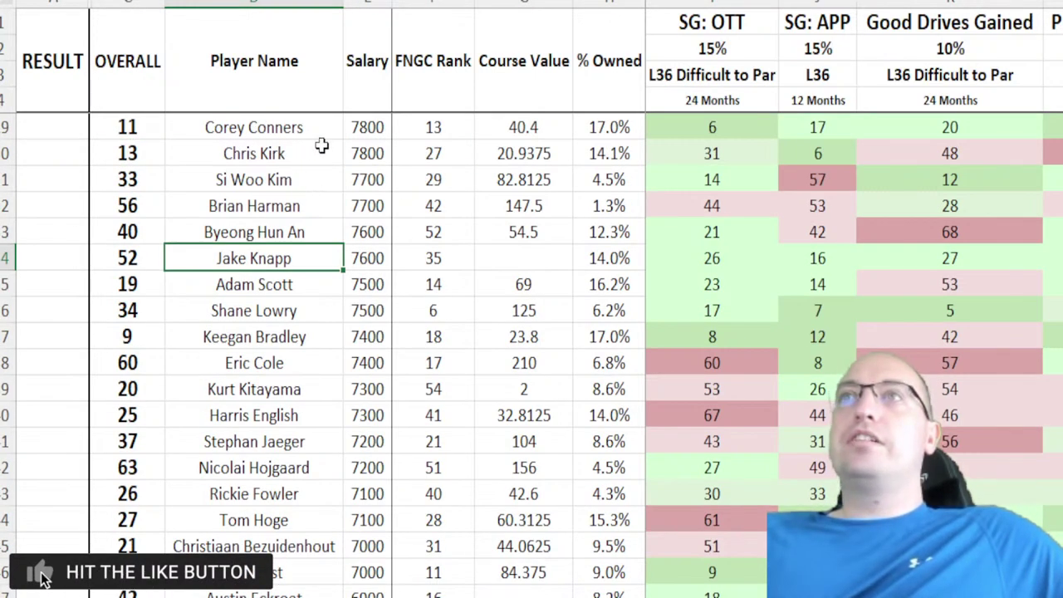
pyautogui.click(520, 130)
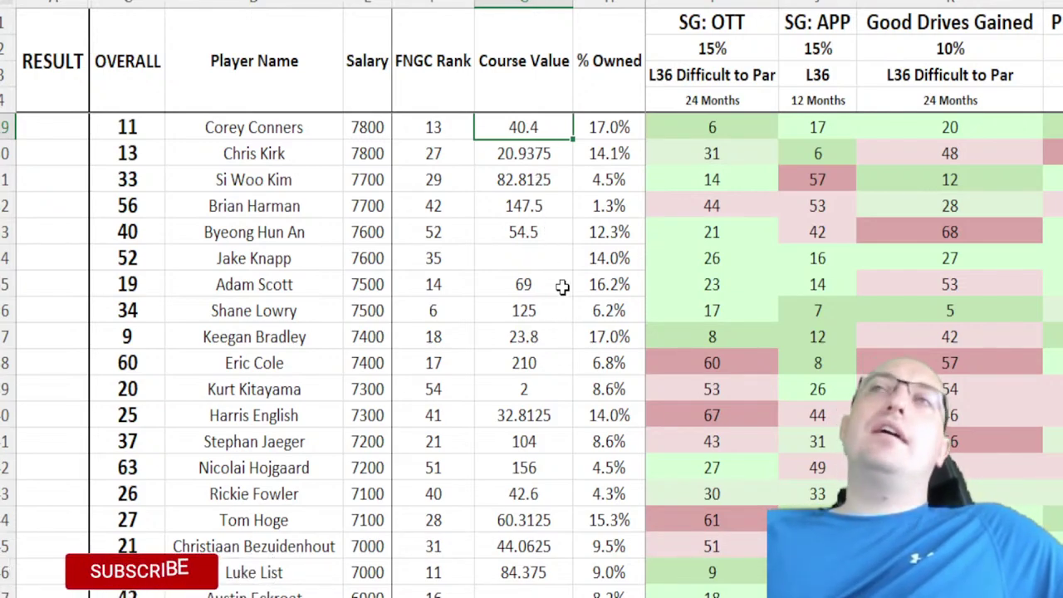
# Step: Check the course values of Luke List and Emiliano Grillo, along with Grillo's FNGC rank
pyautogui.scroll(-4, 546, 238)
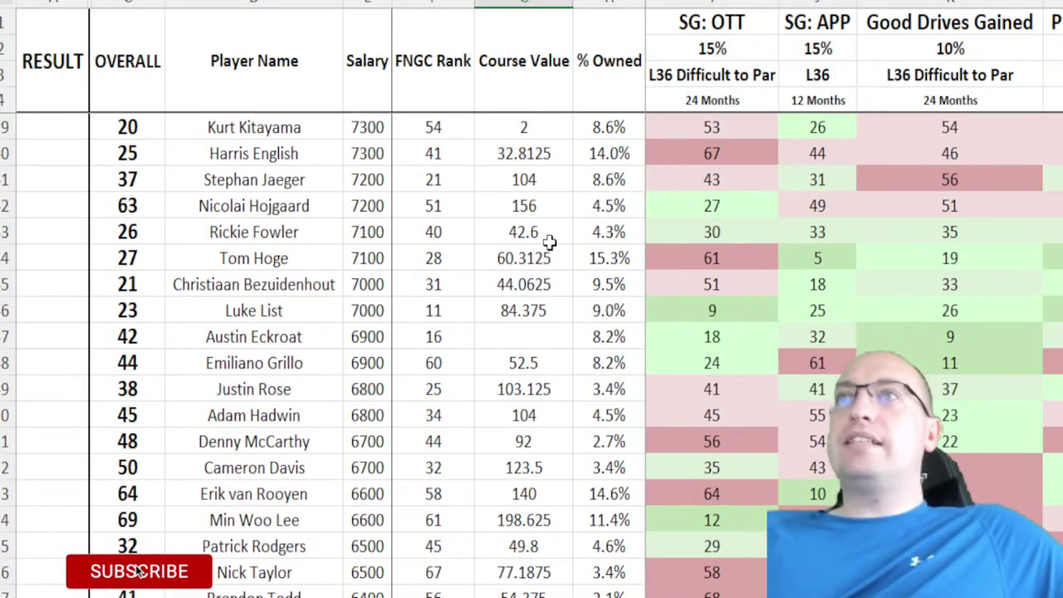
pyautogui.click(537, 258)
pyautogui.scroll(-1, 536, 258)
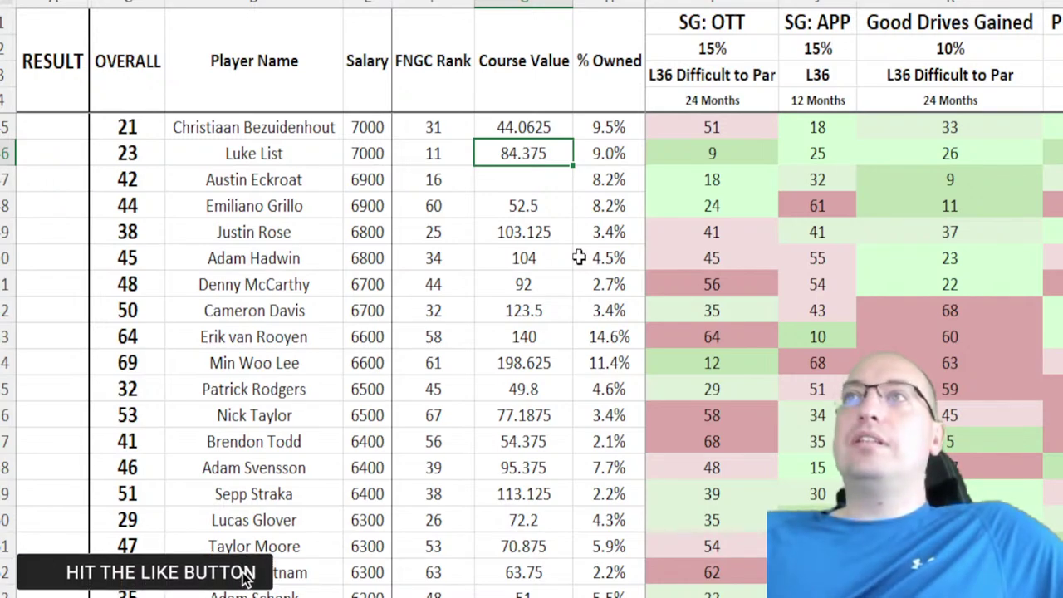
pyautogui.click(529, 207)
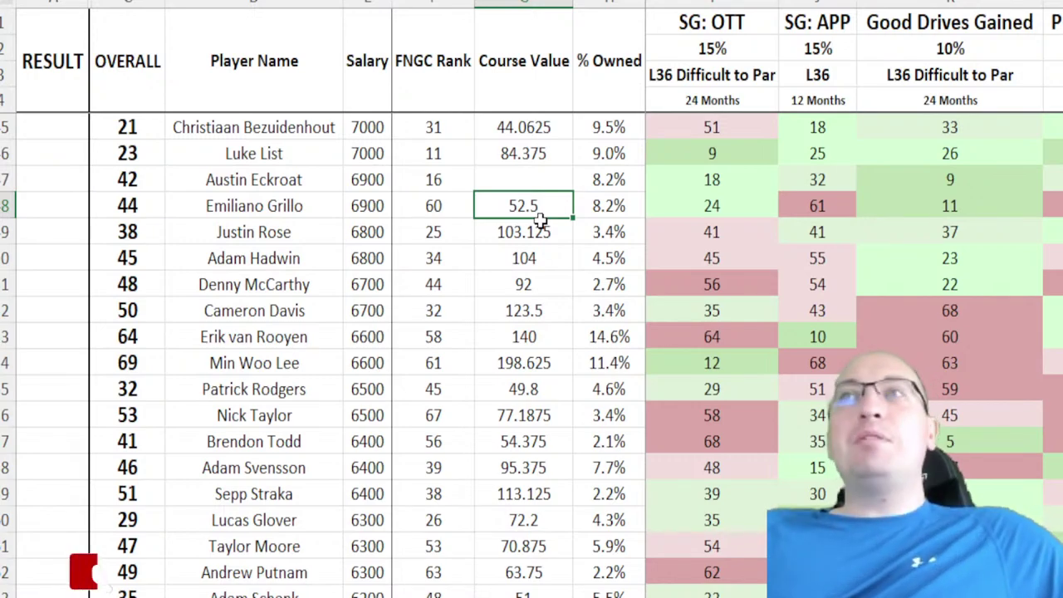
pyautogui.click(449, 210)
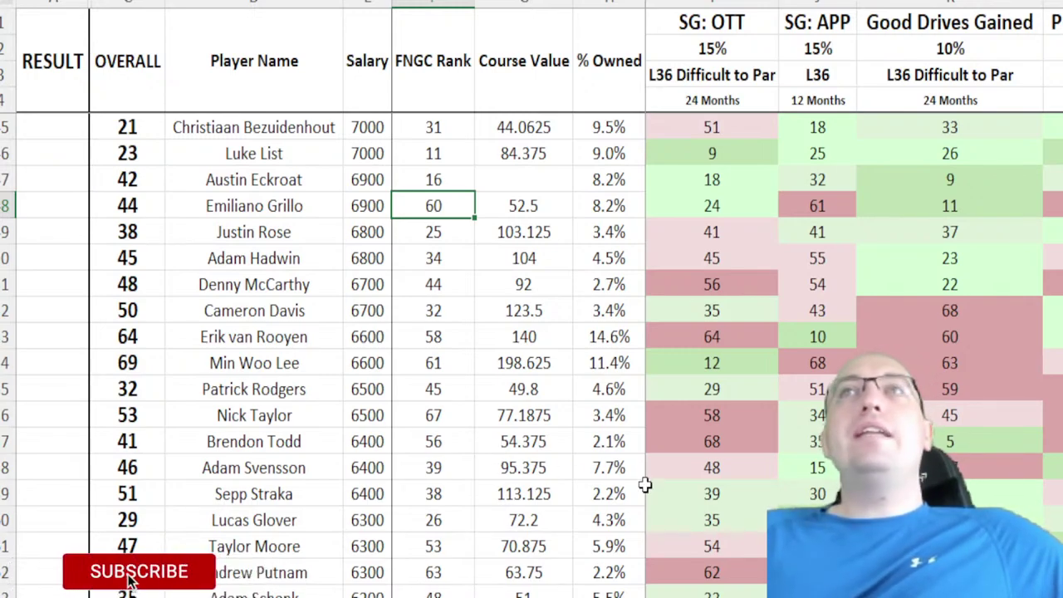
# Step: Check Kurt Kitayama's course value and examine his ownership and stat rankings past Good Drives Gained
pyautogui.scroll(3, 643, 485)
pyautogui.click(460, 171)
pyautogui.click(478, 177)
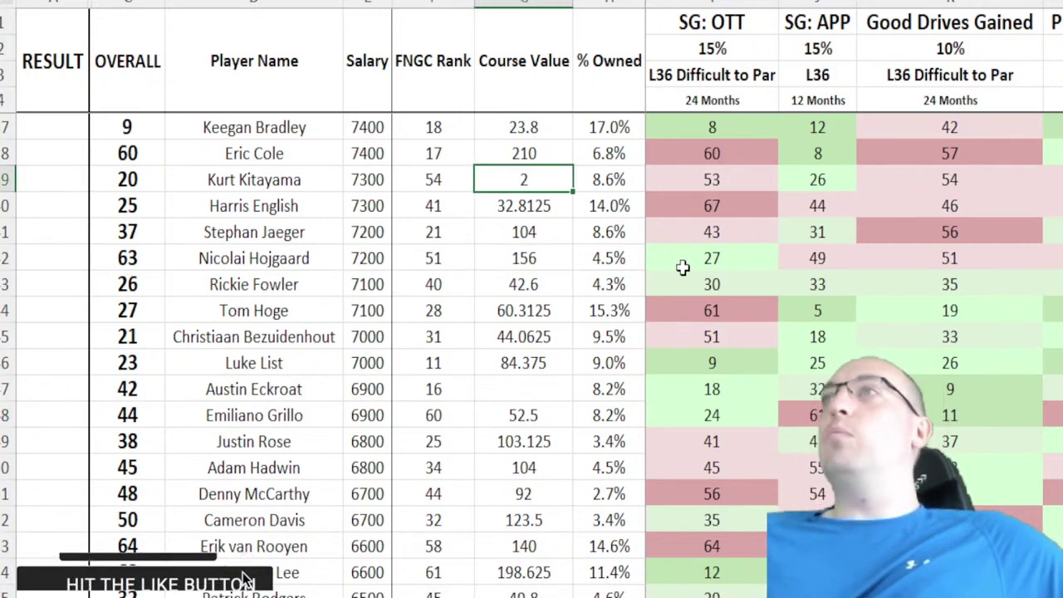
pyautogui.press('Right')
pyautogui.press('Right')
pyautogui.press('Right')
pyautogui.press('Right')
pyautogui.press('Right')
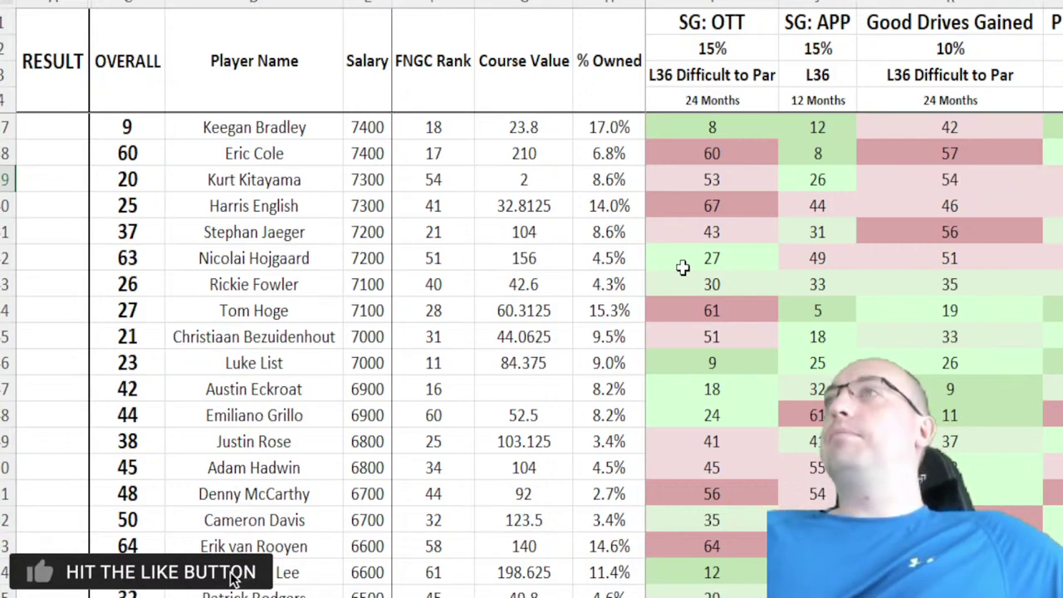
# Step: Return along Kurt Kitayama's row to his salary, and highlight the row from overall rank through Good Drives Gained
pyautogui.press('Left')
pyautogui.press('Left')
pyautogui.press('Left')
pyautogui.press('Left')
pyautogui.press('Left')
pyautogui.press('Left')
pyautogui.press('Left')
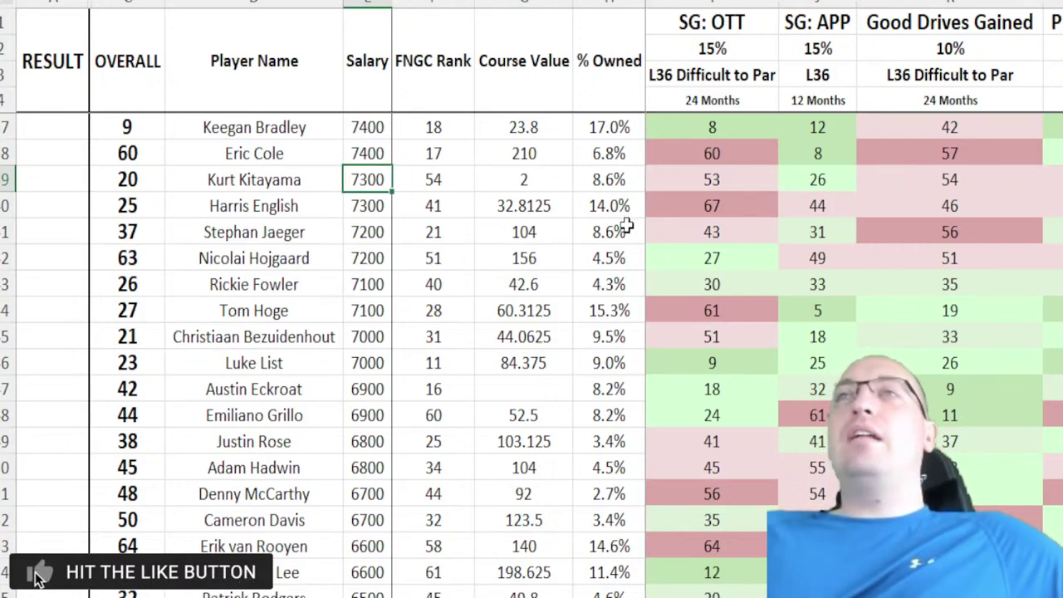
pyautogui.moveTo(161, 181); pyautogui.dragTo(989, 181)
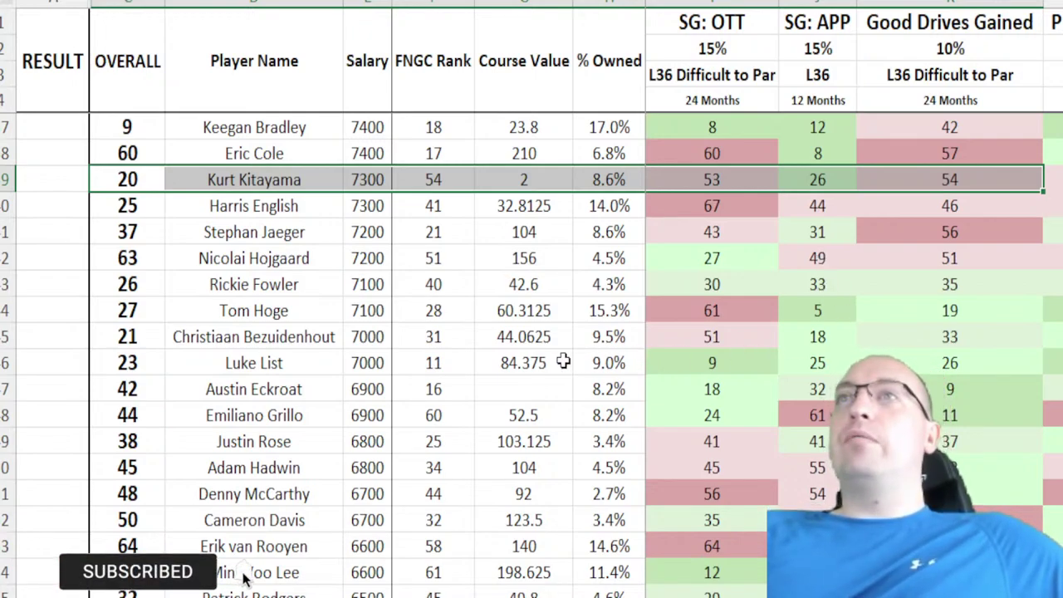
# Step: Highlight Emiliano Grillo's summary from overall rank to ownership, and check his course value
pyautogui.scroll(-2, 563, 362)
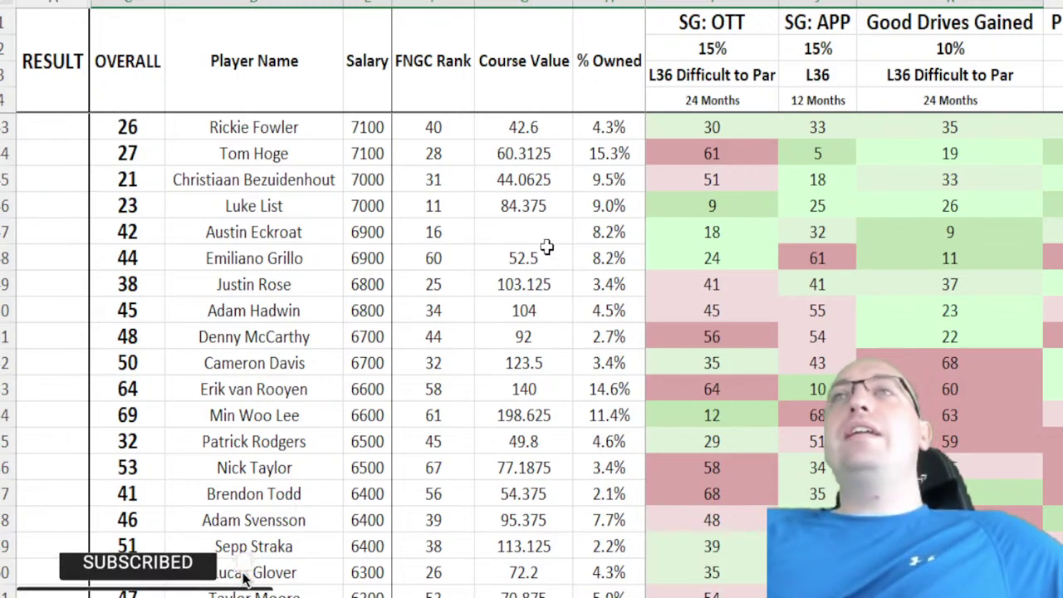
pyautogui.moveTo(120, 265); pyautogui.dragTo(636, 259)
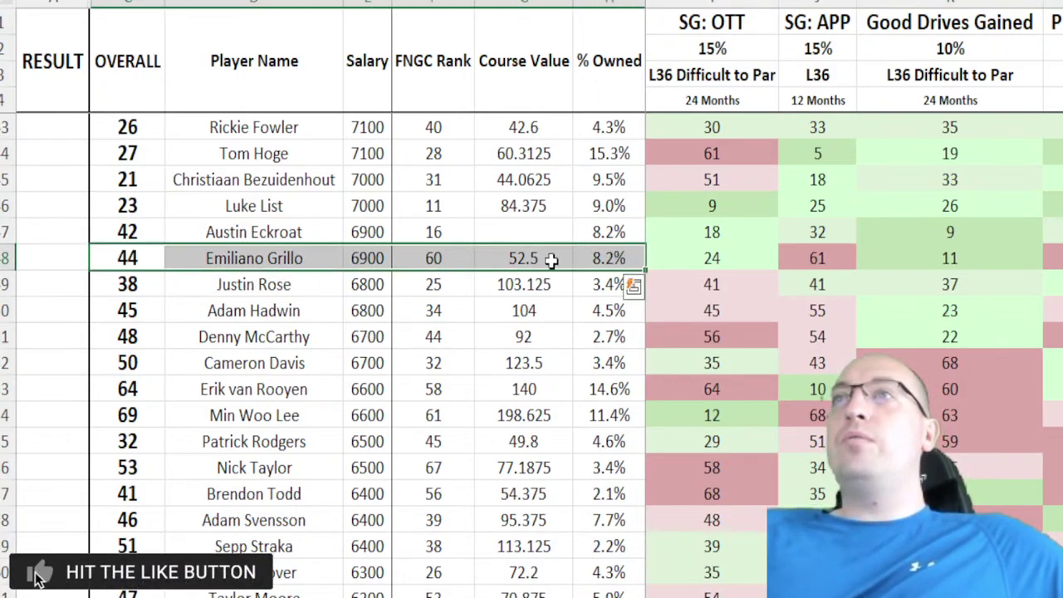
pyautogui.click(540, 260)
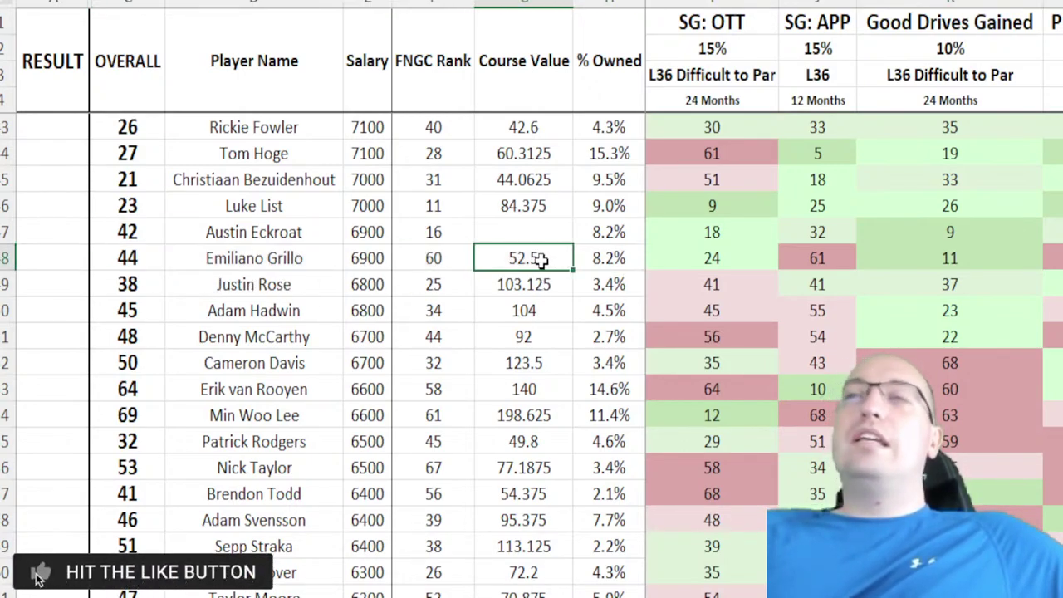
# Step: Examine Emiliano Grillo's stat rankings across the row from SG: APP through SG: ARG
pyautogui.click(812, 256)
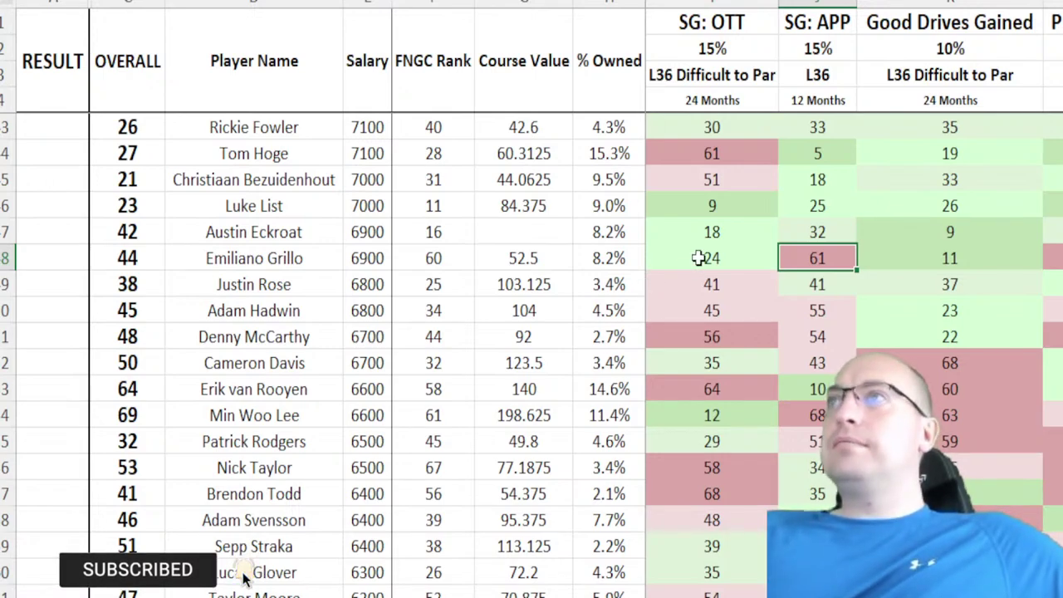
pyautogui.press('Right')
pyautogui.press('Right')
pyautogui.press('Right')
pyautogui.press('Right')
pyautogui.press('Right')
pyautogui.press('Right')
pyautogui.press('Right')
pyautogui.press('Right')
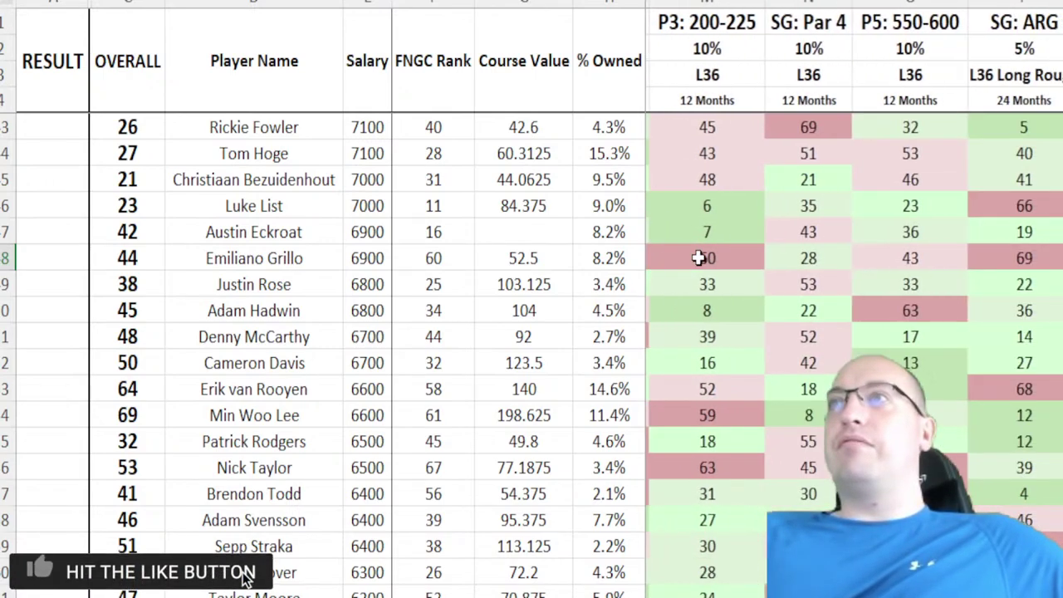
# Step: Highlight Emiliano Grillo's SG: ARG and SG: P rankings together, and return to his course value
pyautogui.click(814, 258)
pyautogui.hotkey('shift', 'Right')
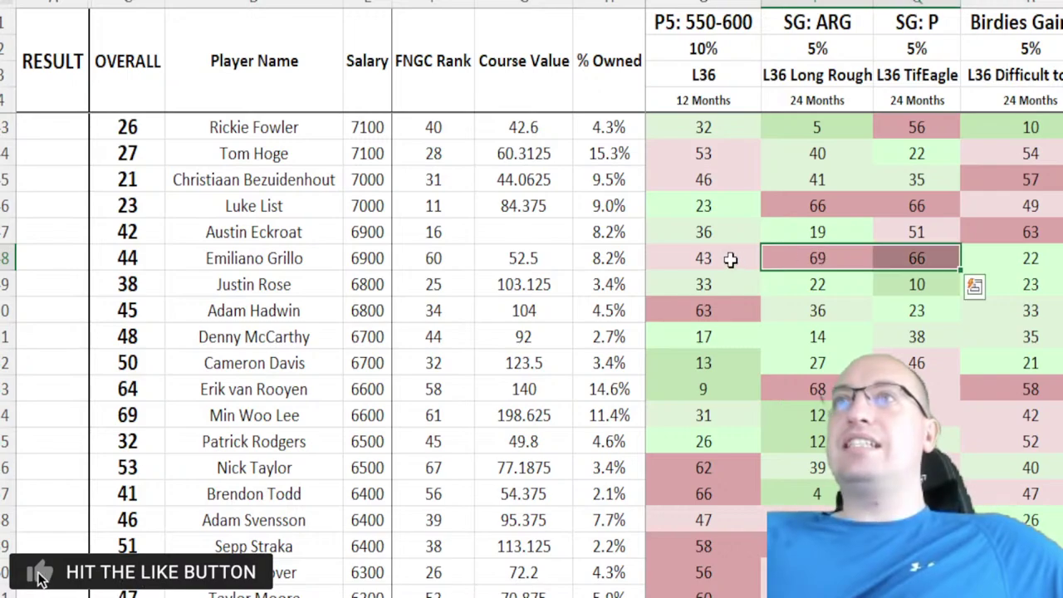
pyautogui.click(506, 261)
pyautogui.hscroll(-5, 755, 334)
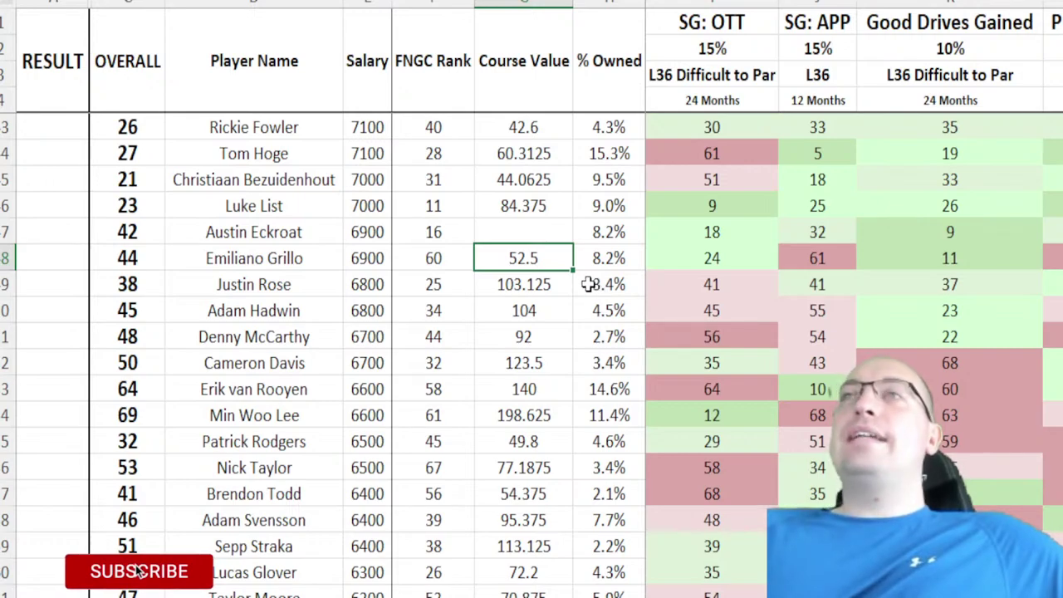
# Step: Check Patrick Rodgers's course value, and highlight his stat rankings from SG: APP to the end of the row
pyautogui.click(534, 440)
pyautogui.scroll(-2, 552, 284)
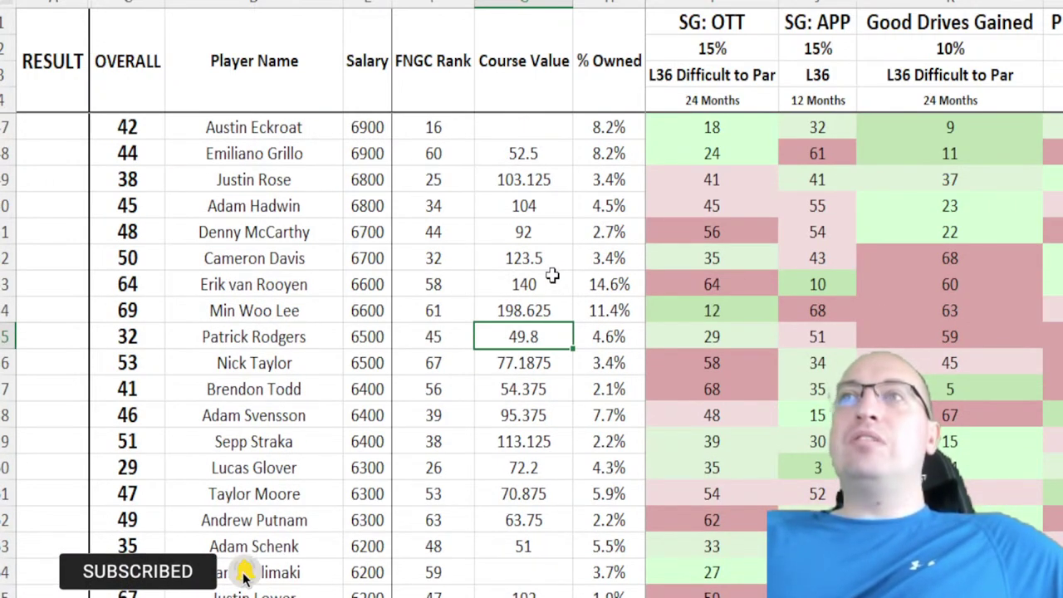
pyautogui.scroll(-1, 575, 279)
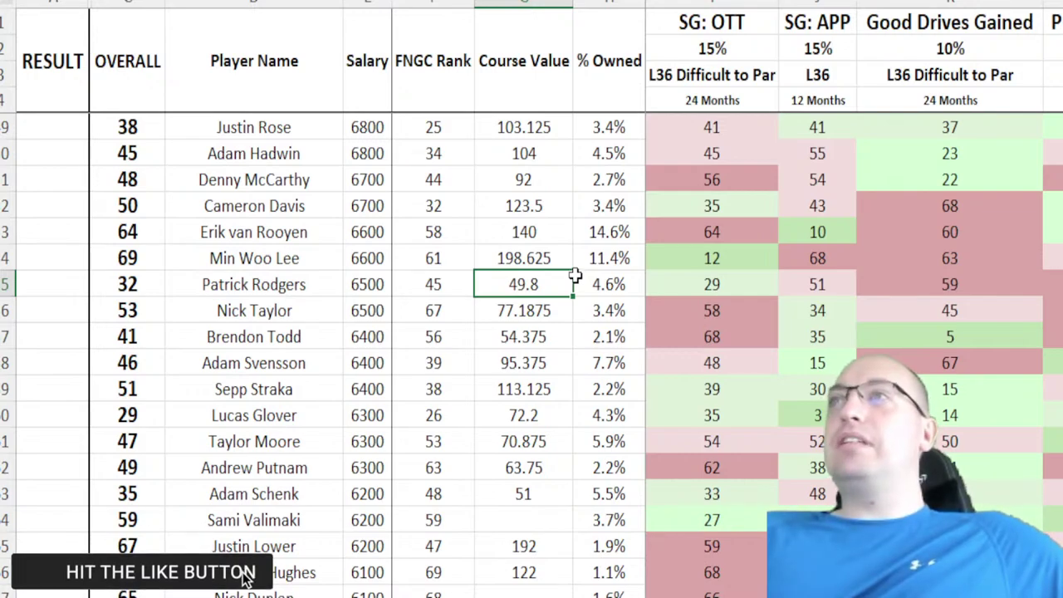
pyautogui.press('Right')
pyautogui.press('Right')
pyautogui.press('Right')
pyautogui.hotkey('ctrl', 'shift', 'Right')
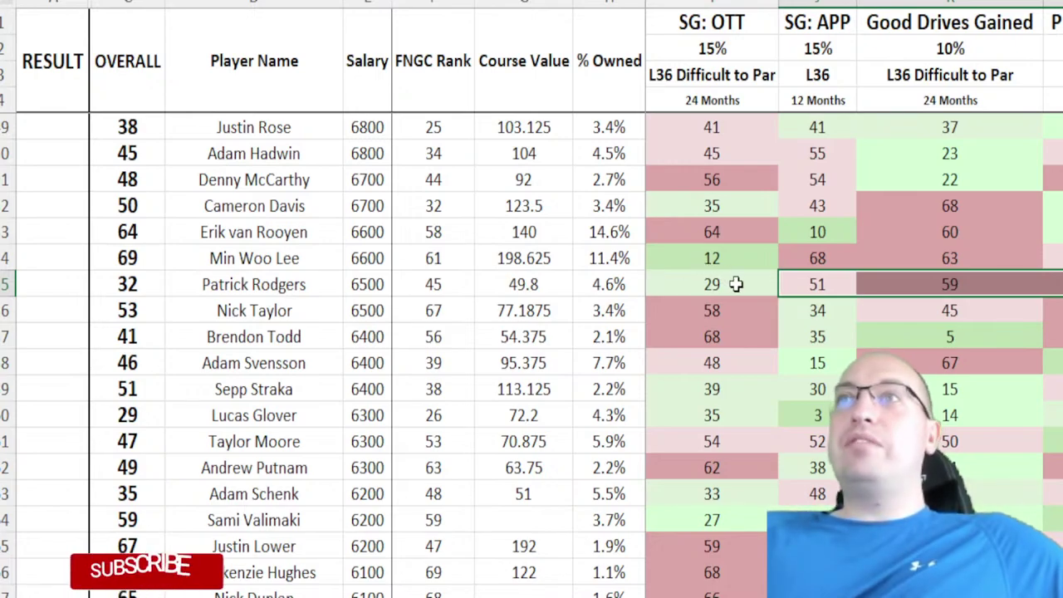
pyautogui.scroll(1, 736, 284)
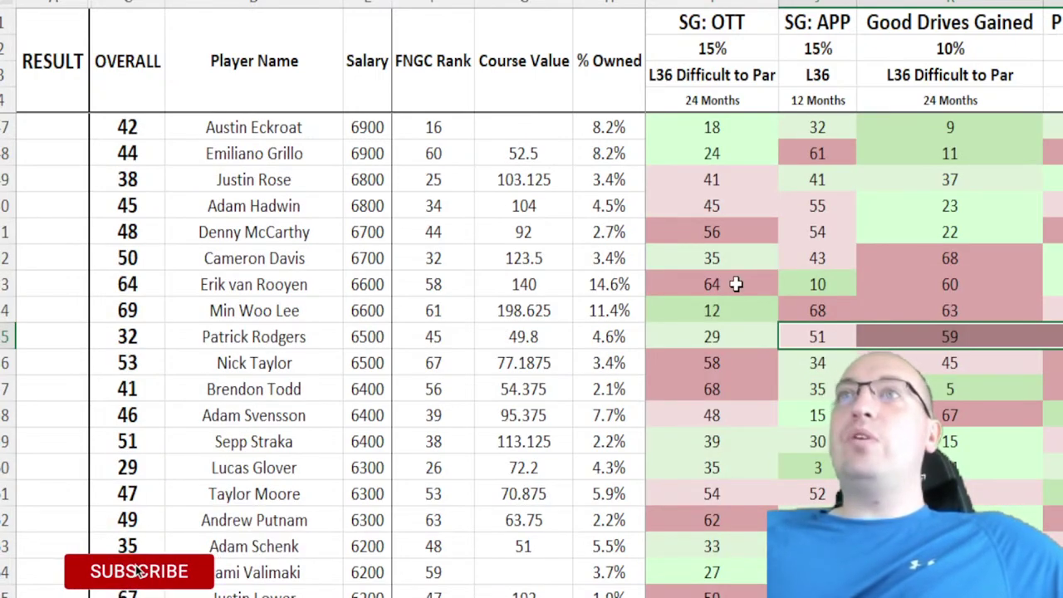
# Step: Check Min Woo Lee's overall rank and course value, and highlight his entire row
pyautogui.click(249, 309)
pyautogui.moveTo(122, 309); pyautogui.dragTo(684, 310)
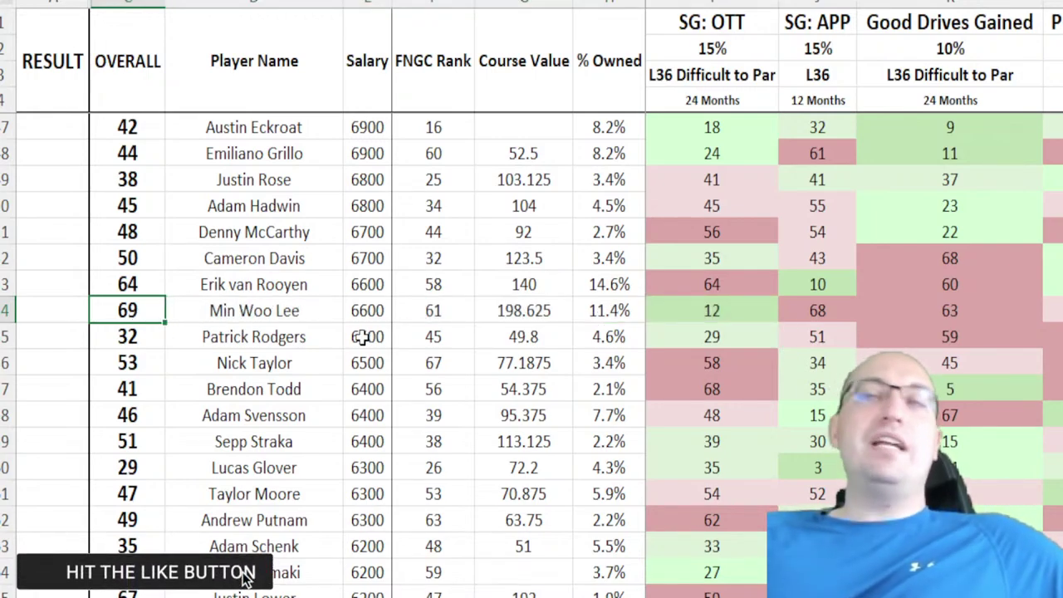
pyautogui.press('Right')
pyautogui.press('Right')
pyautogui.press('Right')
pyautogui.press('Right')
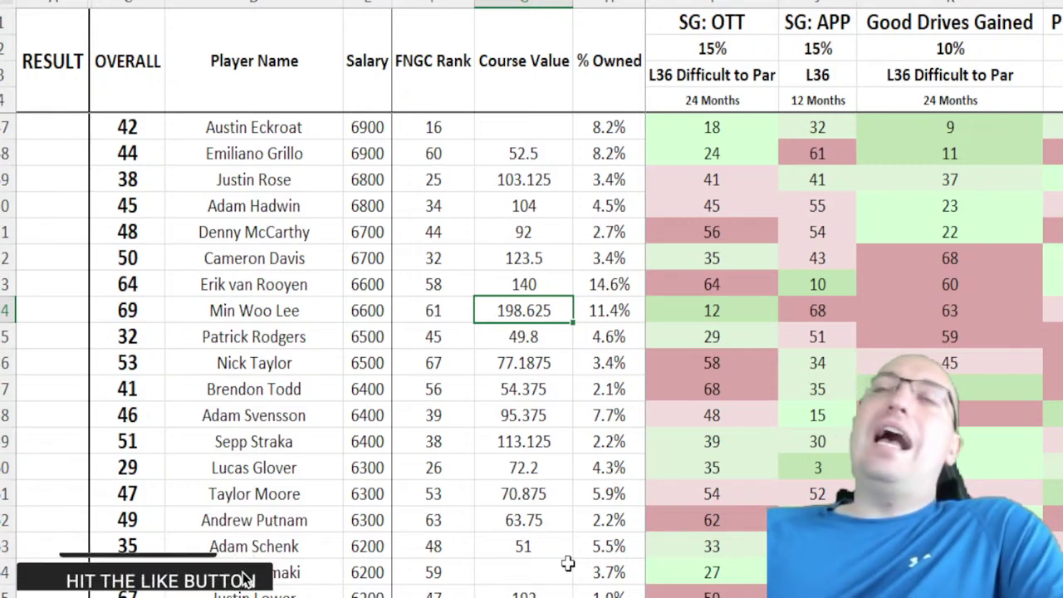
pyautogui.click(4, 311)
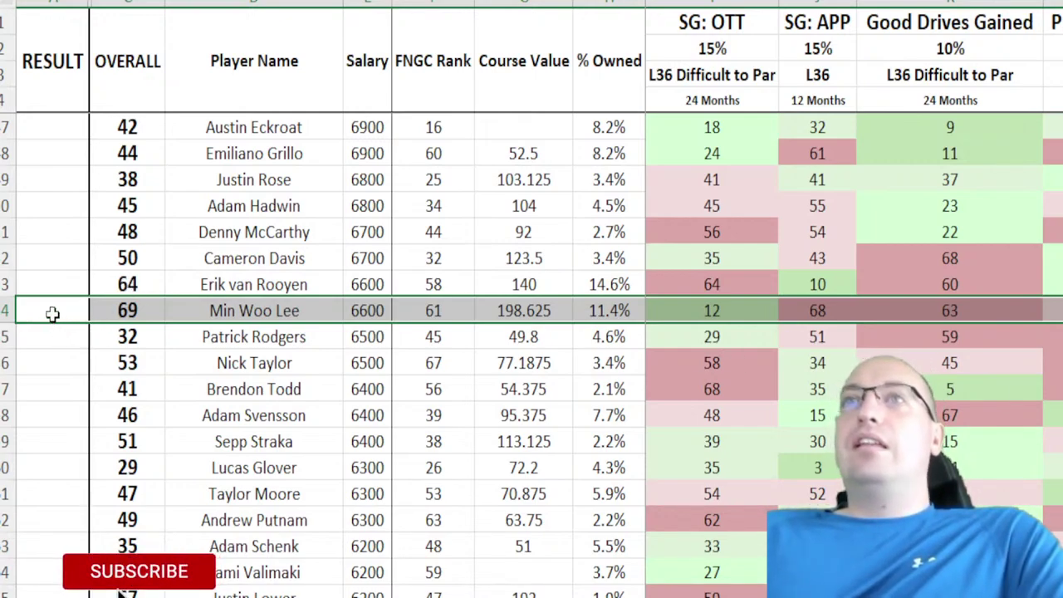
pyautogui.hotkey('shift', 'Down')
pyautogui.hotkey('shift', 'Up')
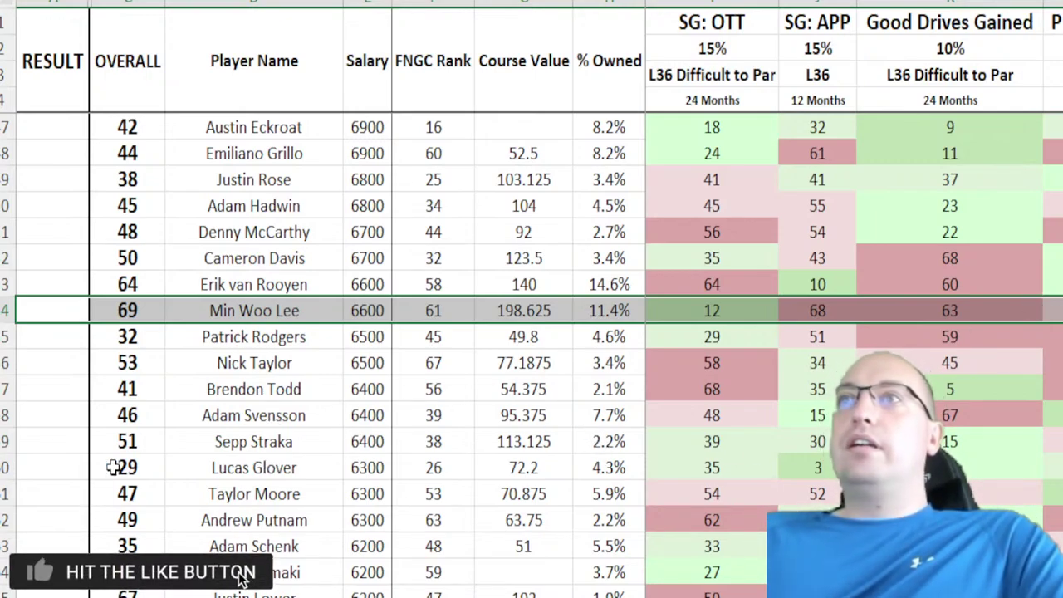
# Step: Highlight Lucas Glover's row through SG: APP, and check his course value, SG: OTT and SG: APP rankings
pyautogui.moveTo(78, 467); pyautogui.dragTo(831, 468)
pyautogui.scroll(-2, 869, 341)
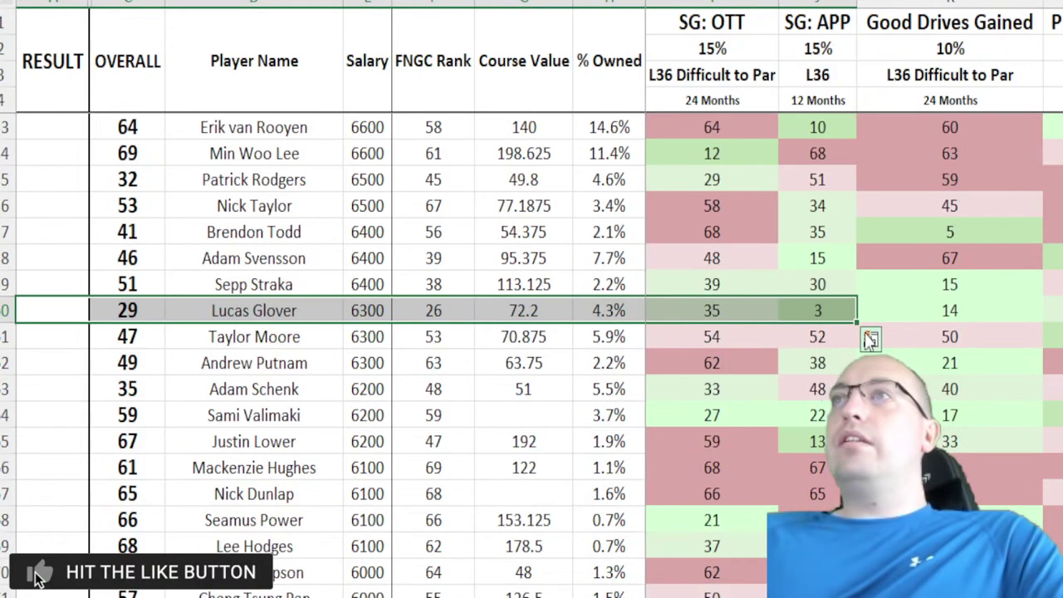
pyautogui.scroll(-1, 870, 340)
pyautogui.click(524, 206)
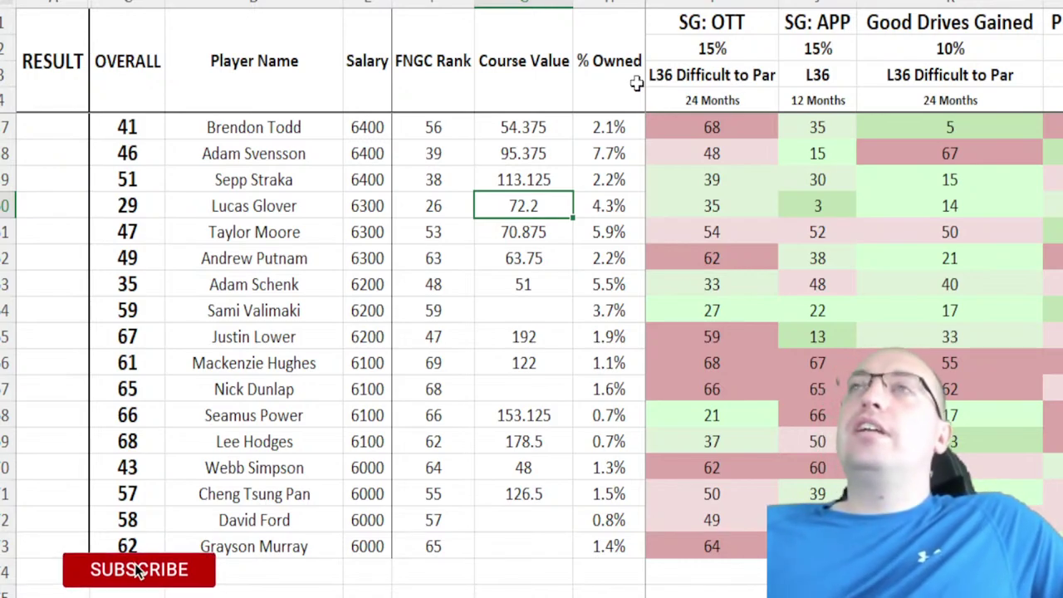
pyautogui.press('Right')
pyautogui.press('Right')
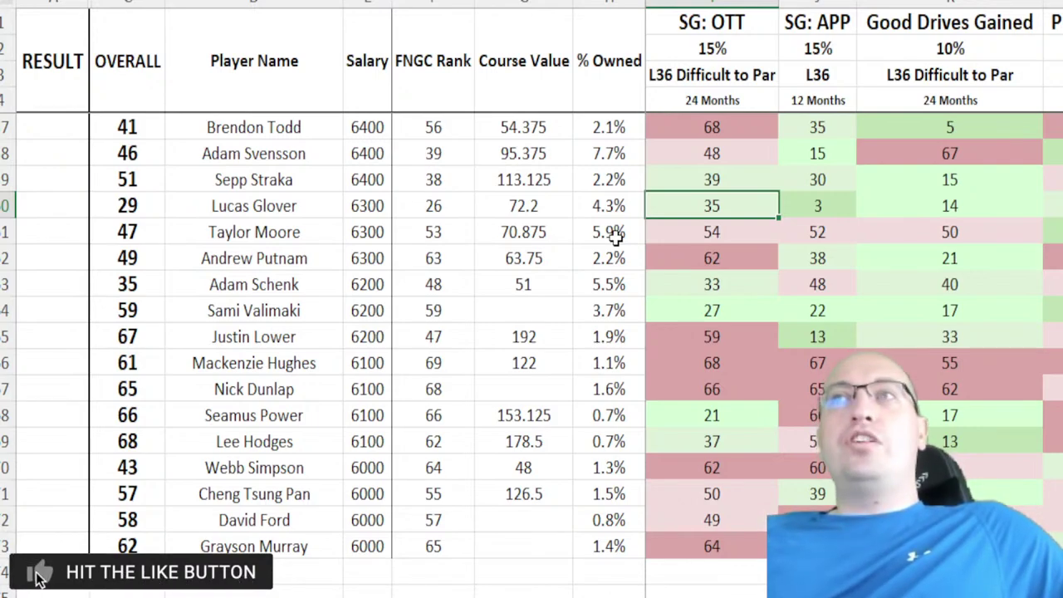
pyautogui.press('Right')
pyautogui.press('Right')
pyautogui.press('Right')
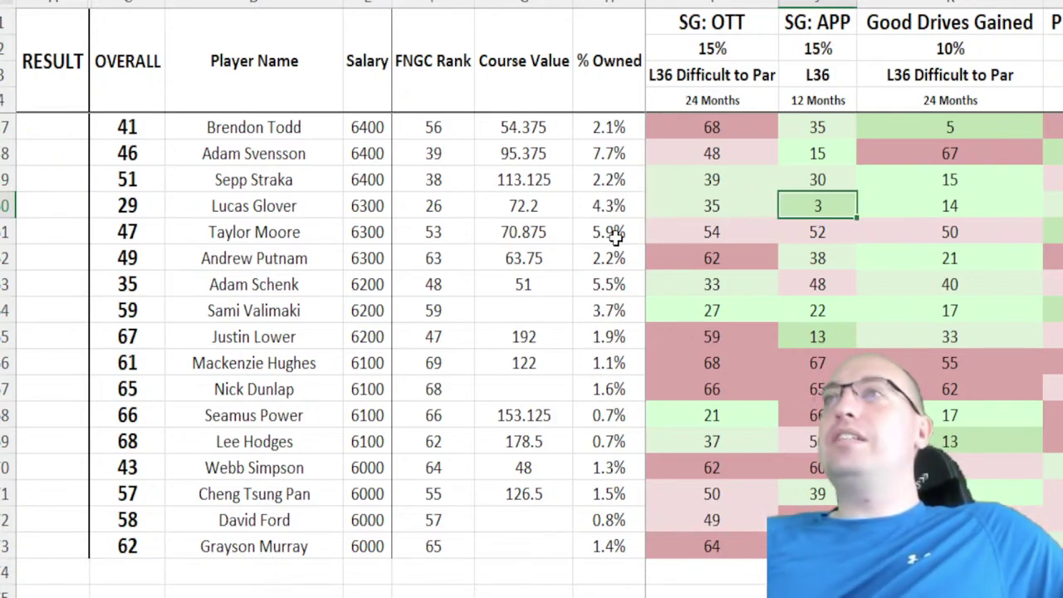
# Step: Examine Lucas Glover's rankings from P5: 550-600 through Birdies Gained one at a time
pyautogui.hscroll(8, 1051, 266)
pyautogui.click(729, 206)
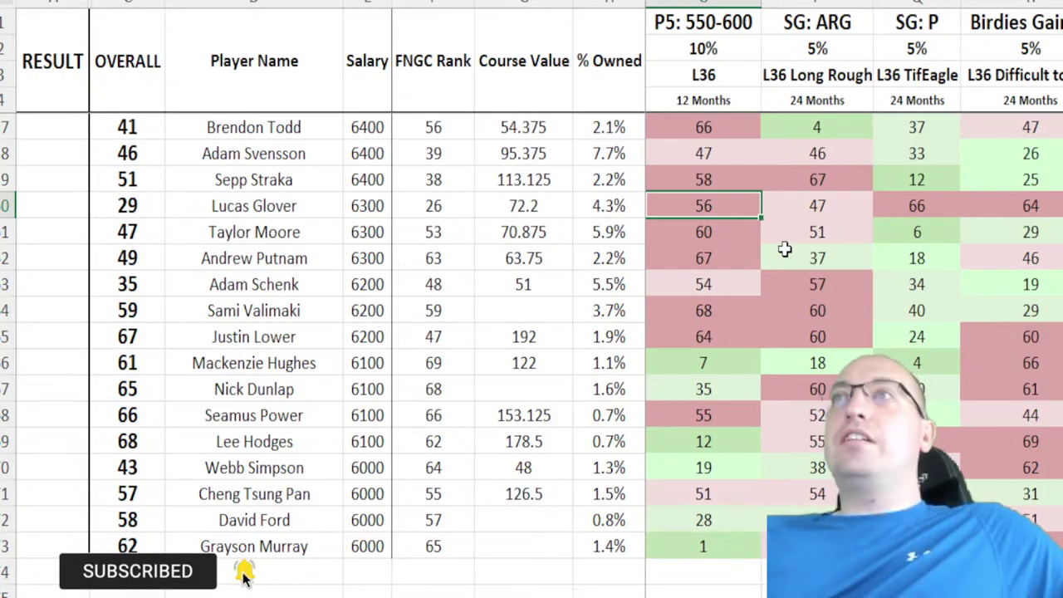
pyautogui.press('Right')
pyautogui.press('Right')
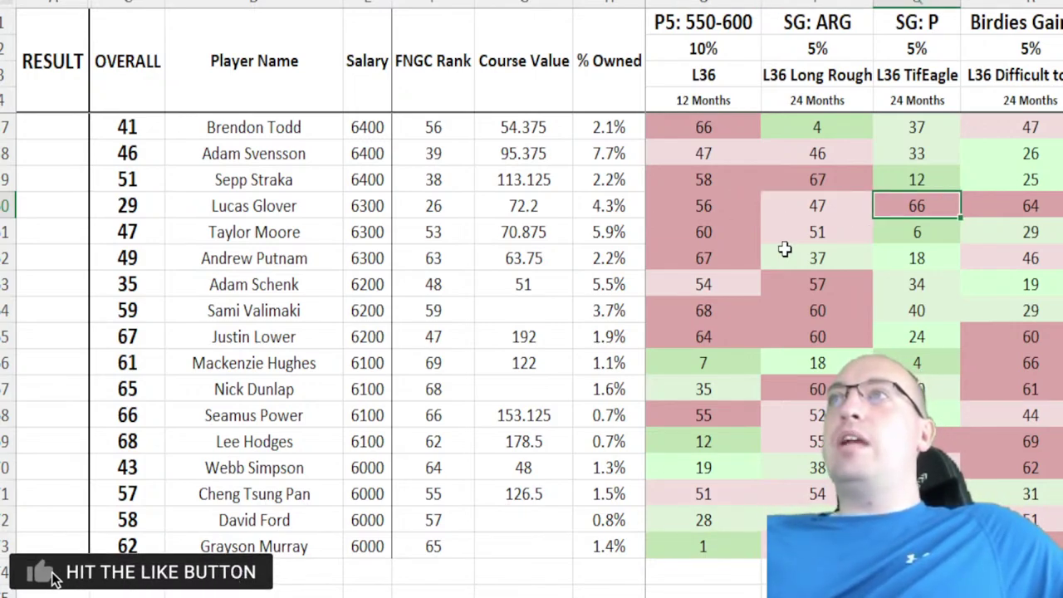
pyautogui.press('Right')
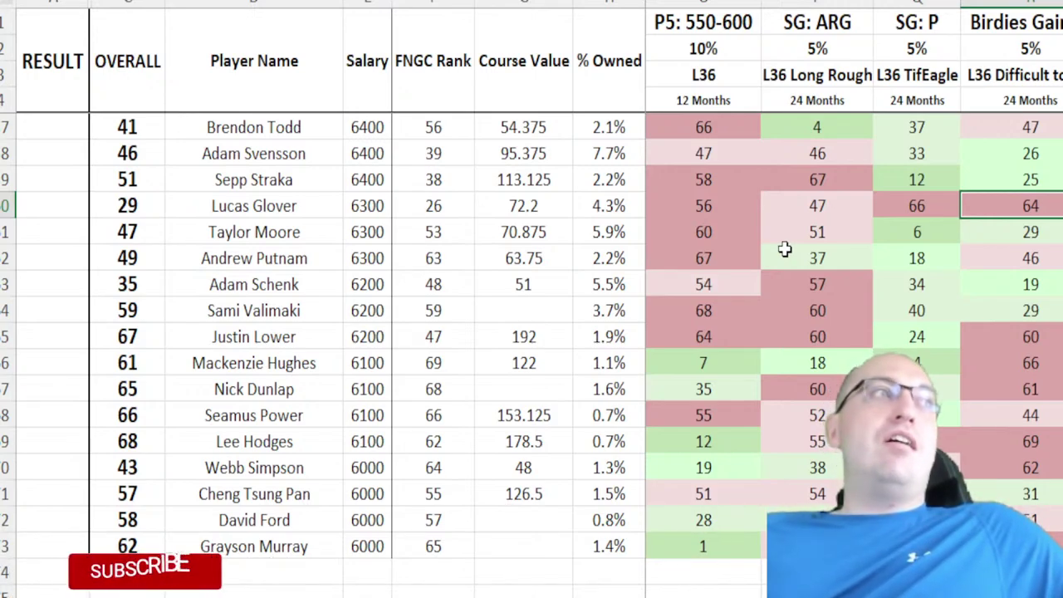
# Step: Highlight Lucas Glover's P5: 550-600, SG: ARG, SG: P and Birdies Gained rankings together
pyautogui.press('Left')
pyautogui.press('Left')
pyautogui.press('Left')
pyautogui.hotkey('shift', 'Right')
pyautogui.hotkey('shift', 'Right')
pyautogui.hotkey('shift', 'Right')
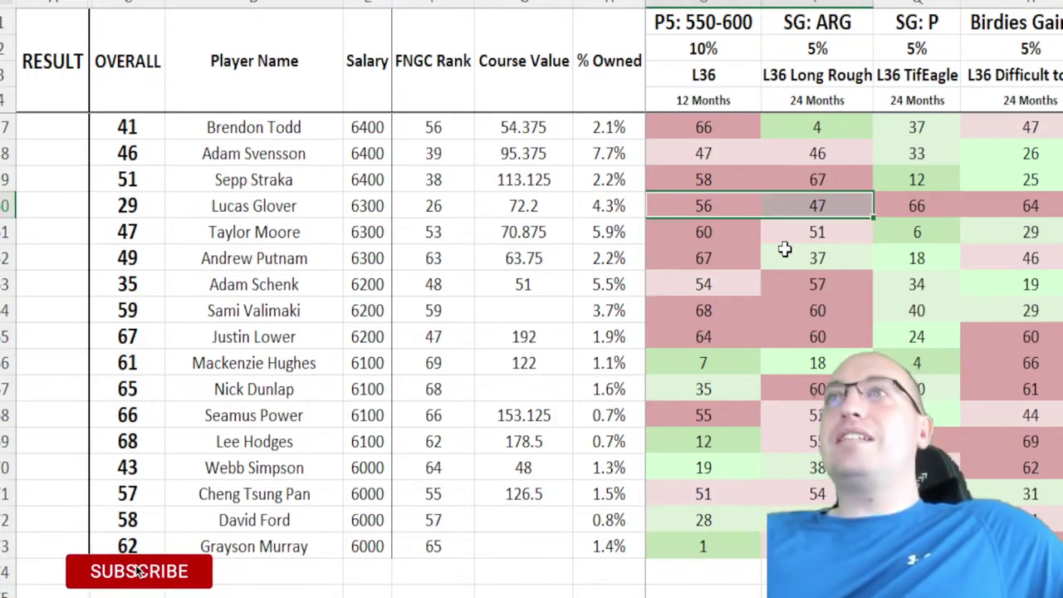
# Step: Review Tom Hoge's summary from overall rank through course value to ownership percentage
pyautogui.scroll(3, 774, 244)
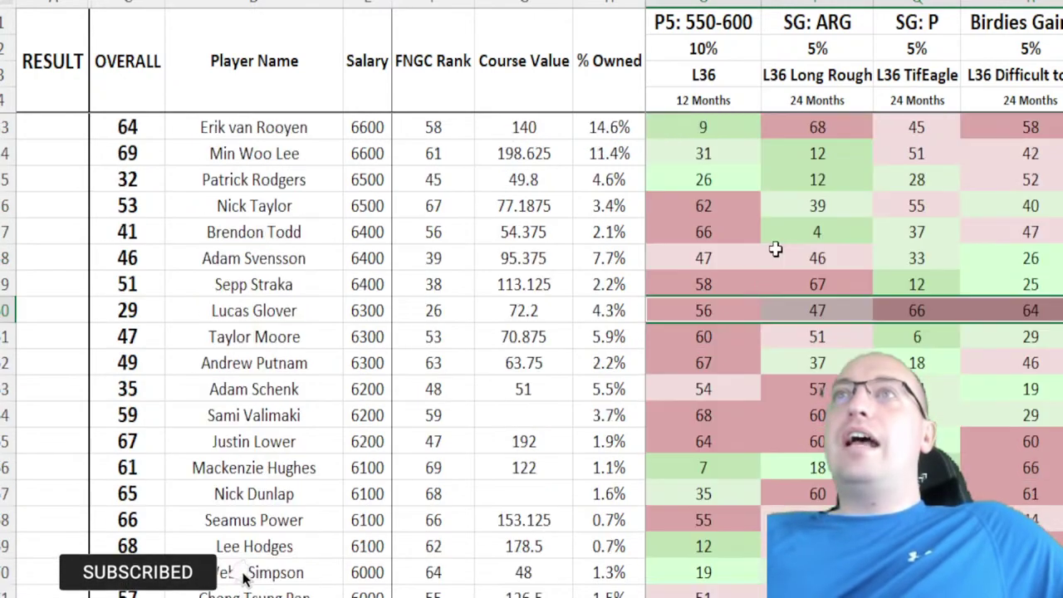
pyautogui.scroll(3, 773, 244)
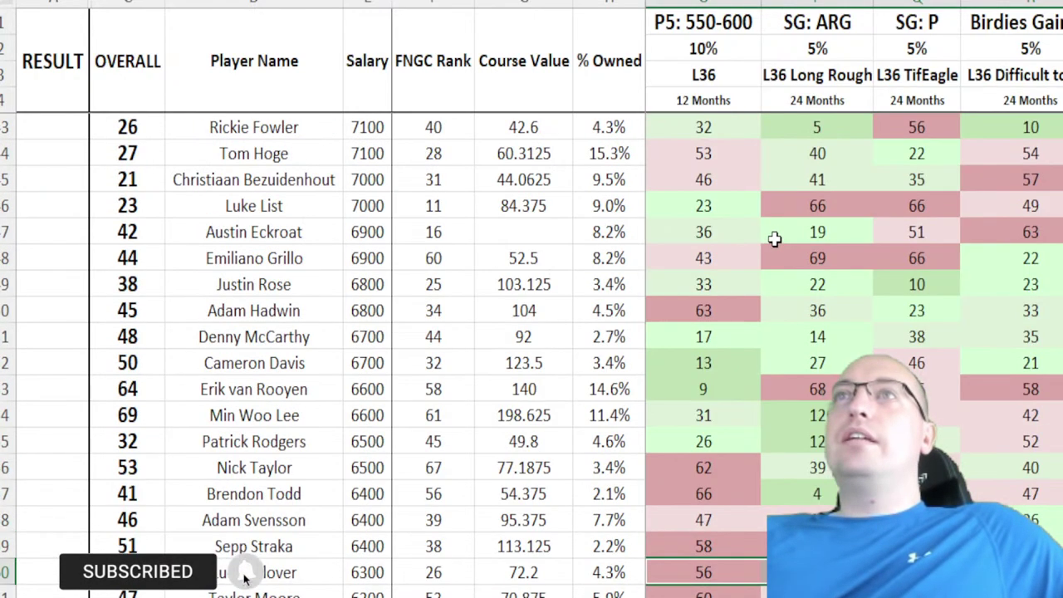
pyautogui.click(433, 205)
pyautogui.click(126, 205)
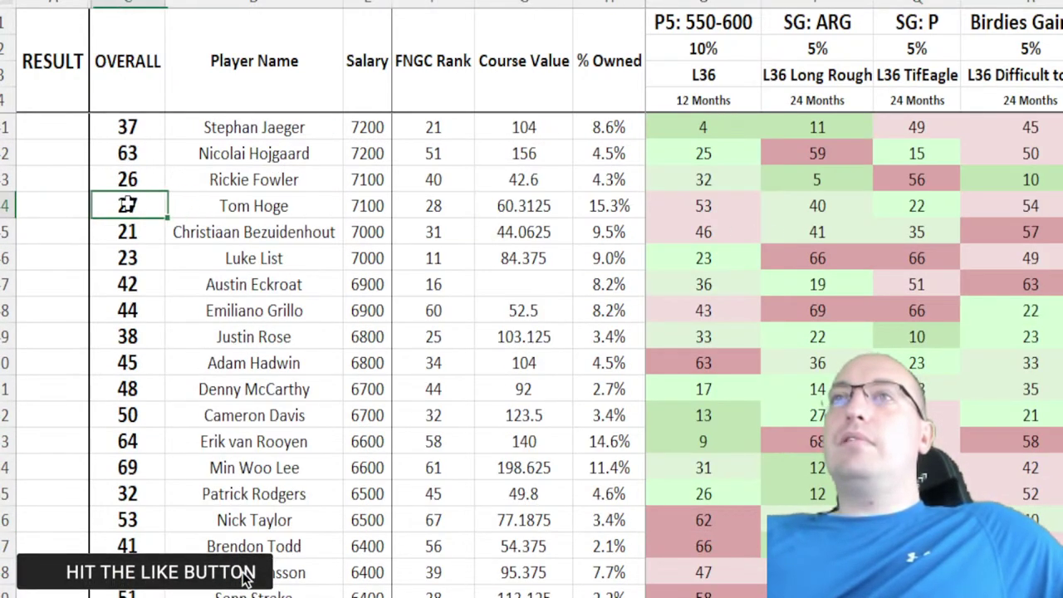
pyautogui.press('Right')
pyautogui.press('Right')
pyautogui.press('Right')
pyautogui.press('Right')
pyautogui.press('Right')
pyautogui.hscroll(-3, 126, 205)
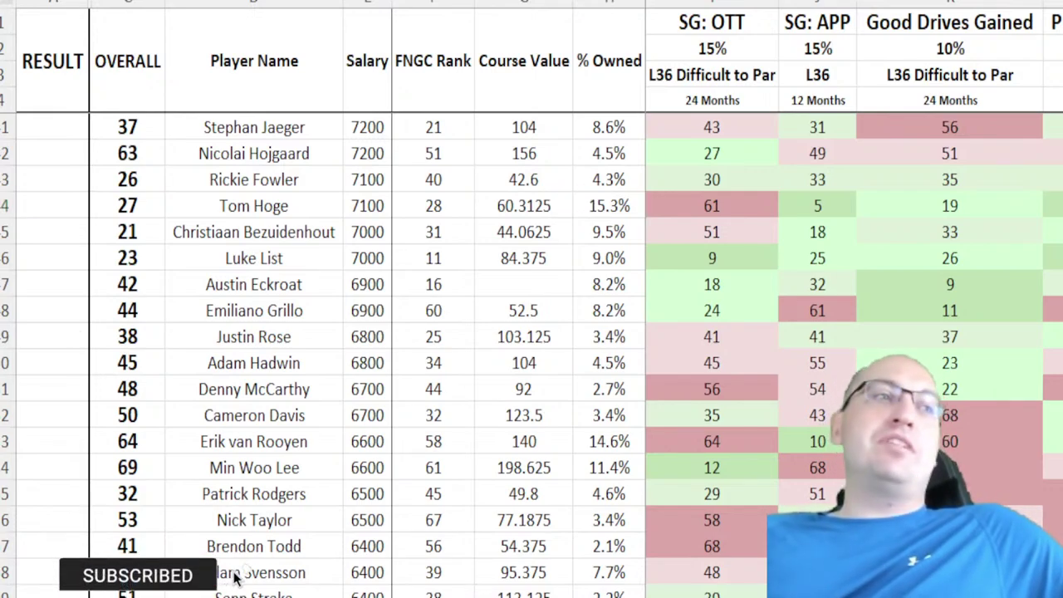
pyautogui.click(614, 197)
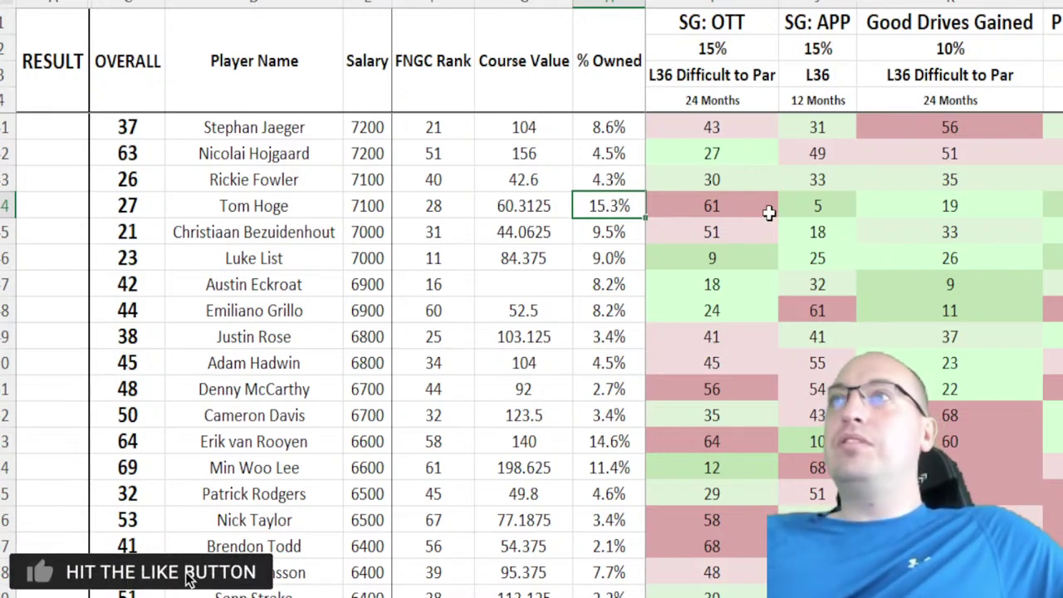
# Step: Examine Tom Hoge's stat rankings from SG: APP through Prox: 200+ and SG: Par 4 to SG: P
pyautogui.click(835, 209)
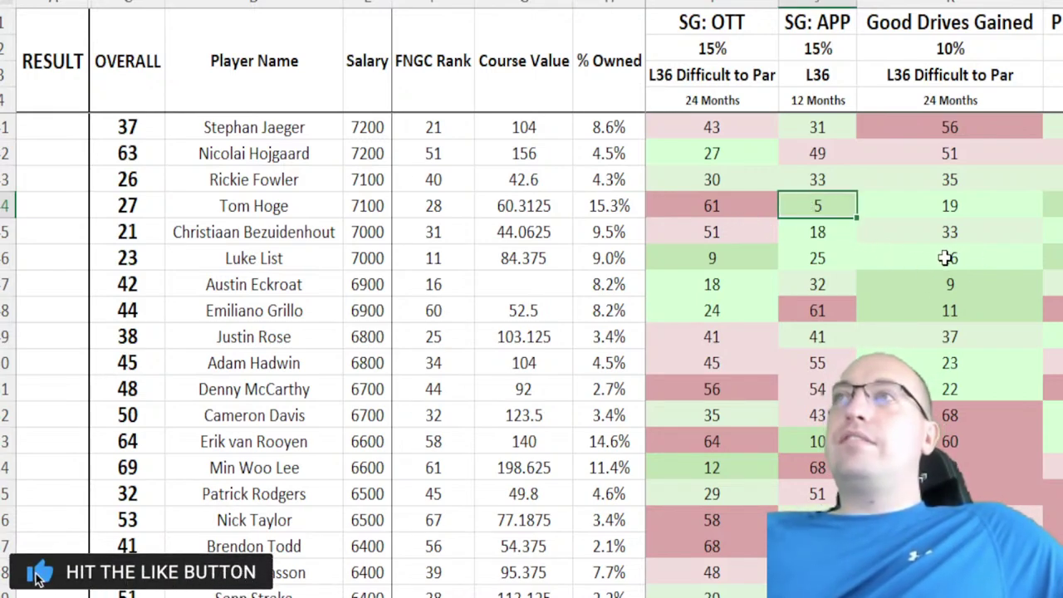
pyautogui.hscroll(4, 962, 205)
pyautogui.hscroll(1, 961, 206)
pyautogui.click(742, 204)
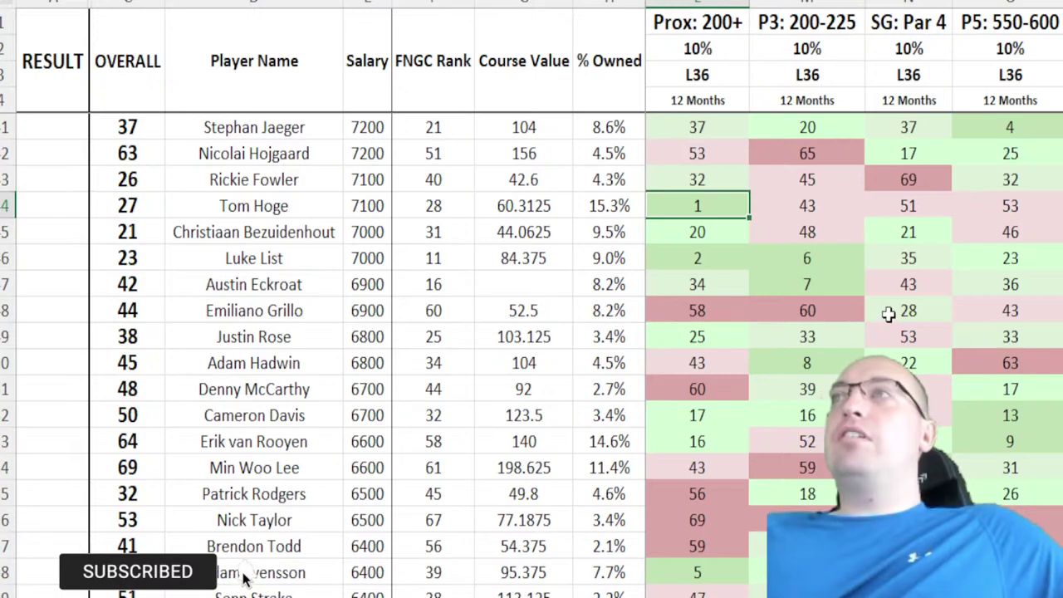
pyautogui.press('Right')
pyautogui.press('Right')
pyautogui.hscroll(3, 889, 310)
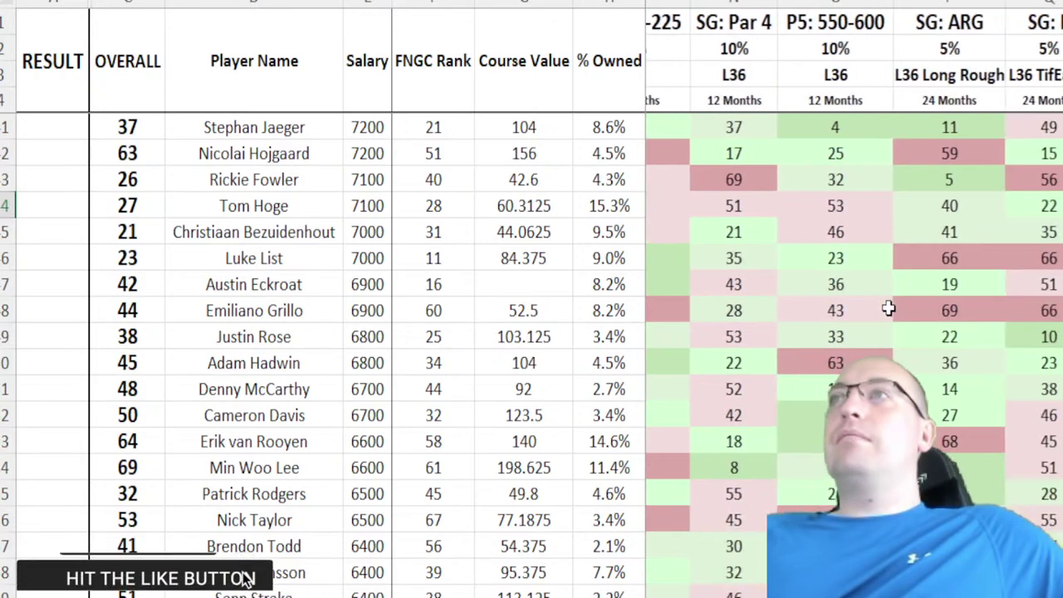
pyautogui.hscroll(2, 888, 310)
pyautogui.click(694, 214)
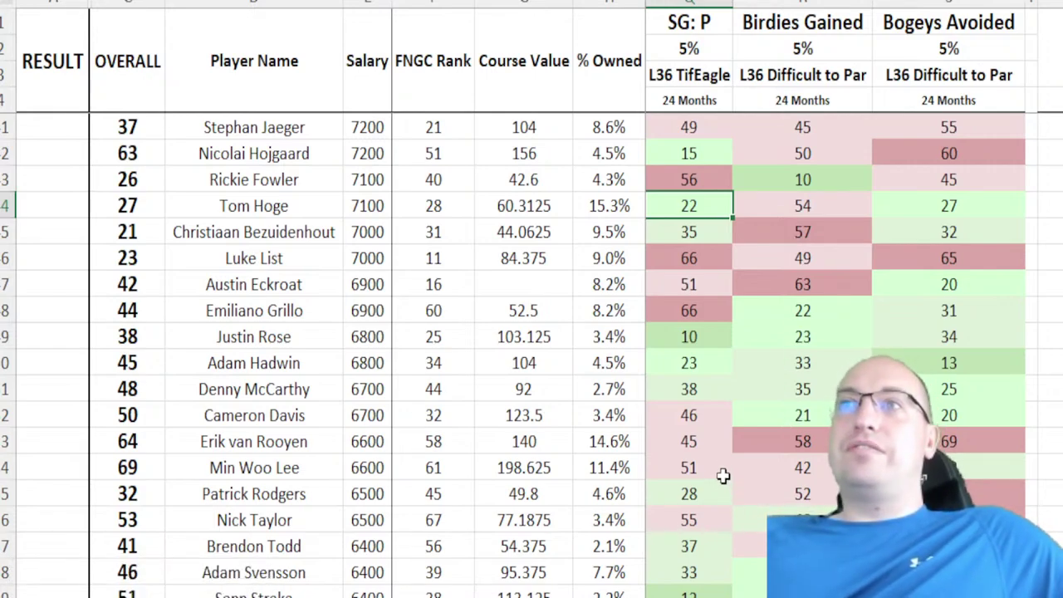
# Step: Return to Tom Hoge's name, and move across his summary to his ownership percentage
pyautogui.click(282, 214)
pyautogui.press('Right')
pyautogui.press('Right')
pyautogui.press('Right')
pyautogui.press('Right')
pyautogui.press('Right')
pyautogui.press('Left')
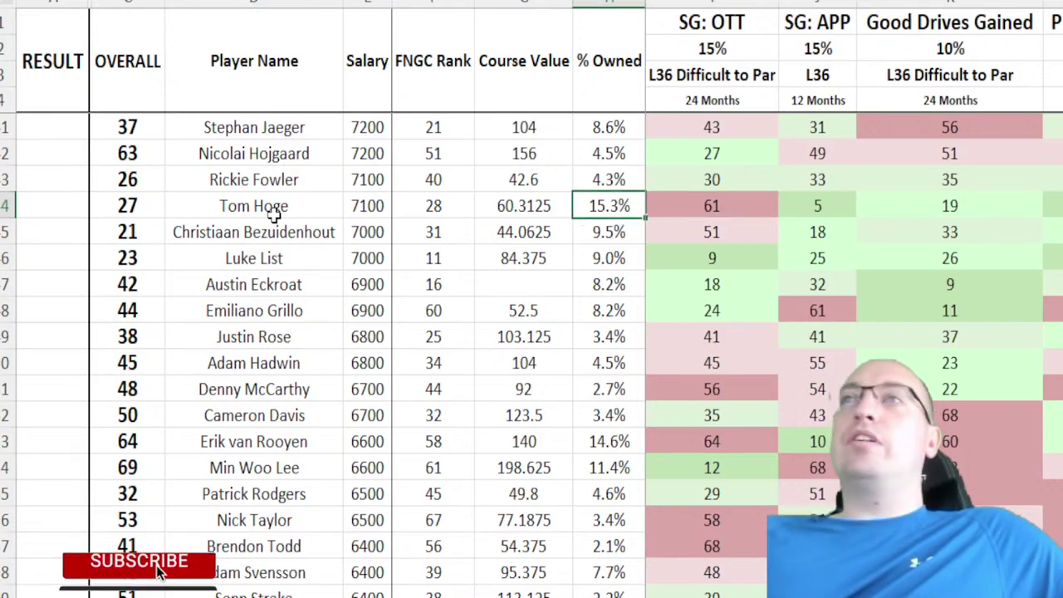
# Step: Highlight Erik van Rooyen's summary from overall rank to ownership, and compare his ownership with Min Woo Lee's
pyautogui.scroll(-1, 531, 309)
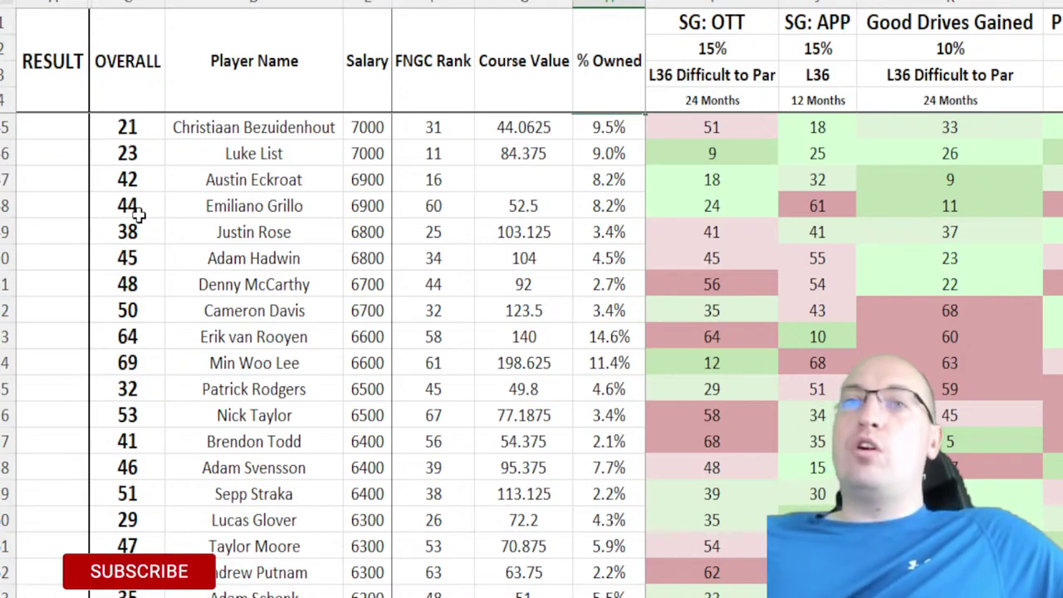
pyautogui.click(138, 322)
pyautogui.moveTo(135, 336); pyautogui.dragTo(621, 337)
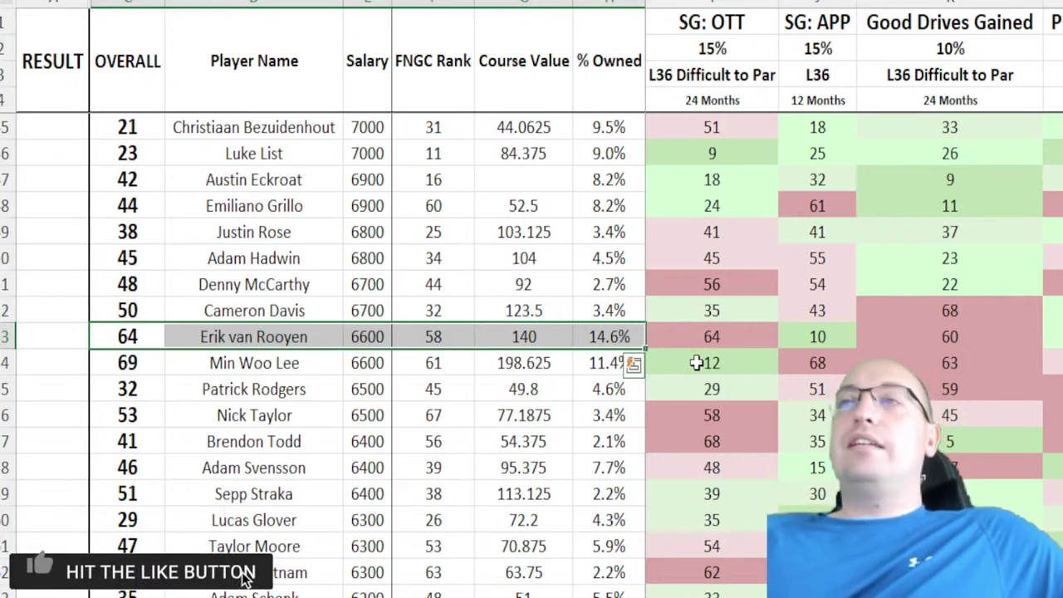
pyautogui.click(629, 343)
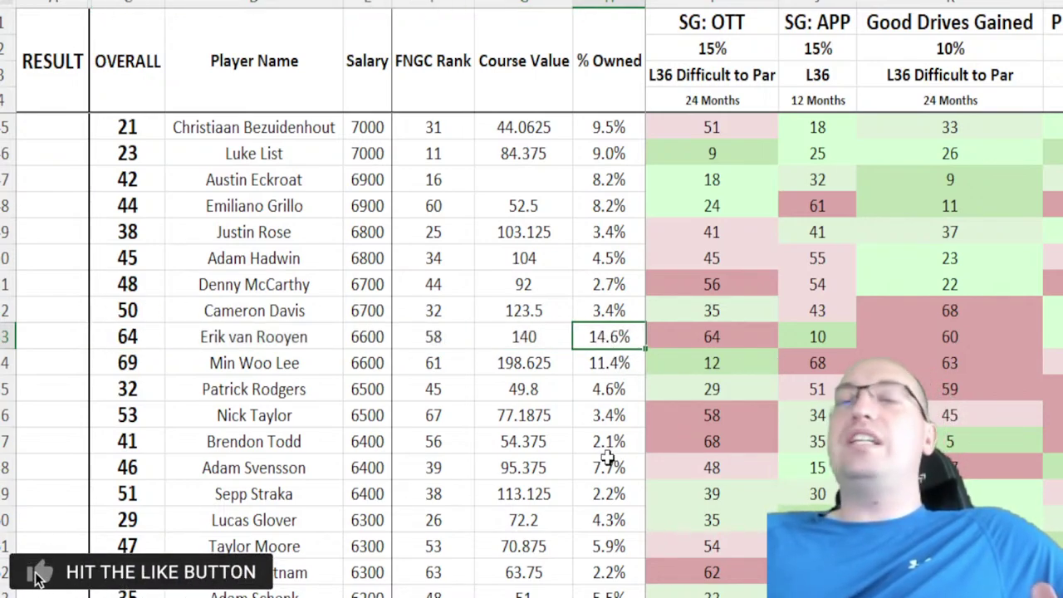
pyautogui.click(605, 366)
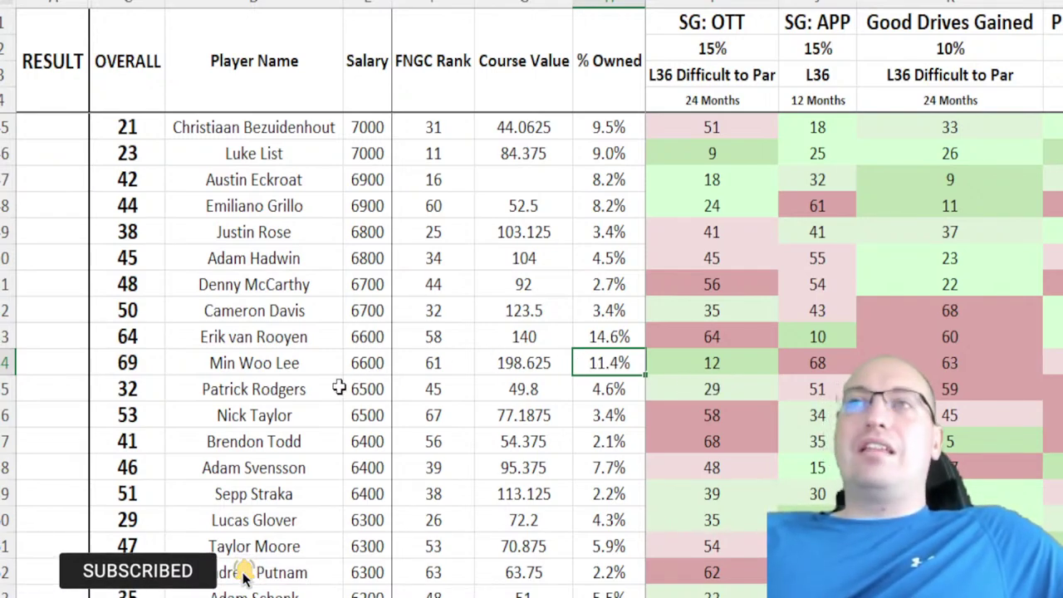
# Step: Highlight Min Woo Lee's entire row, and narrow the highlight to overall rank through SG: OTT
pyautogui.moveTo(50, 363); pyautogui.dragTo(365, 388)
pyautogui.hotkey('shift', 'space')
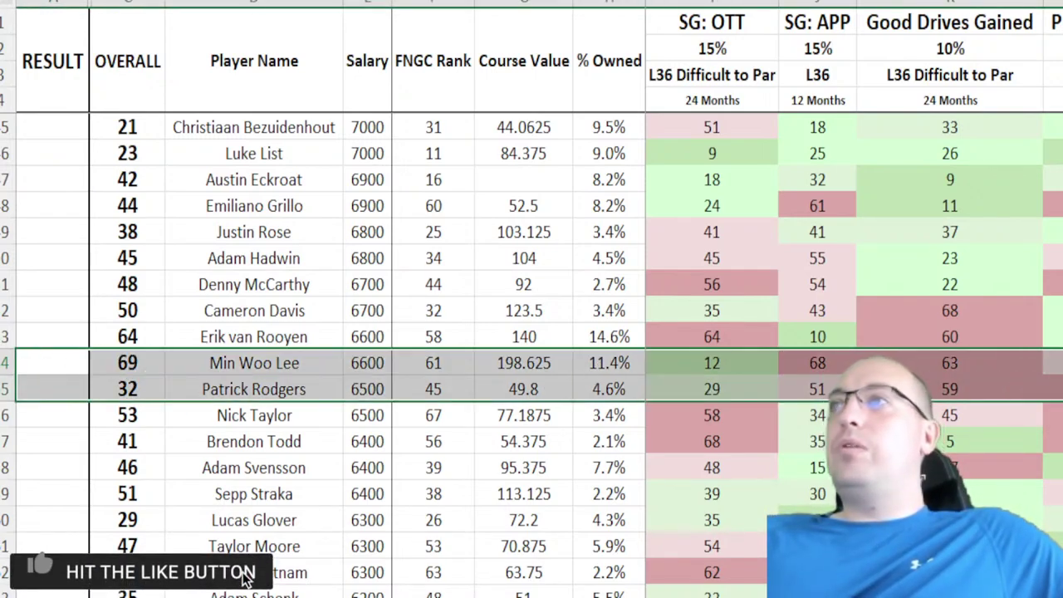
pyautogui.hotkey('shift', 'Up')
pyautogui.hotkey('shift', 'Up')
pyautogui.hotkey('shift', 'Down')
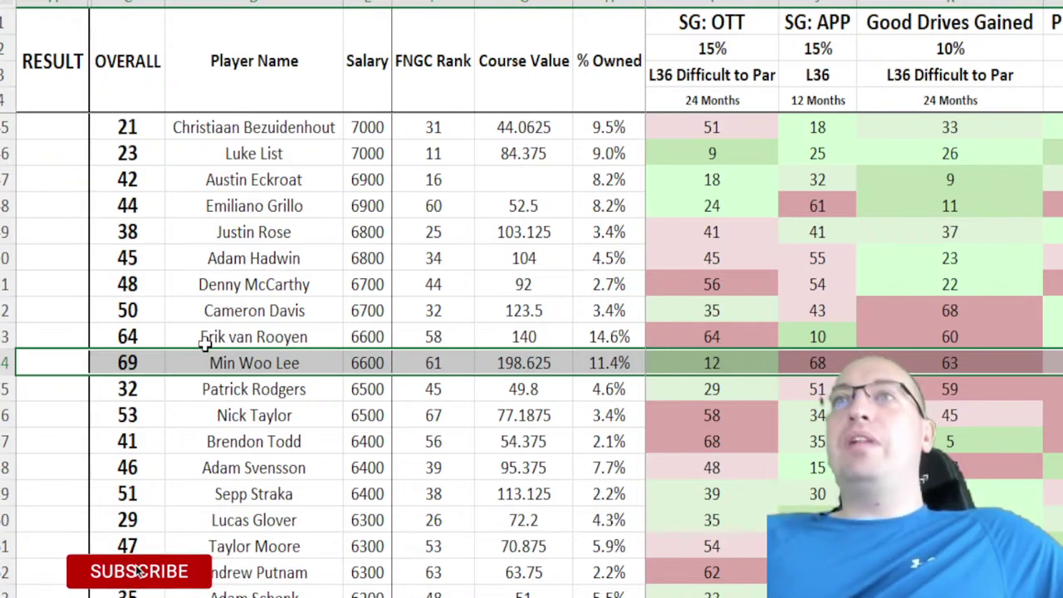
pyautogui.moveTo(147, 357); pyautogui.dragTo(658, 363)
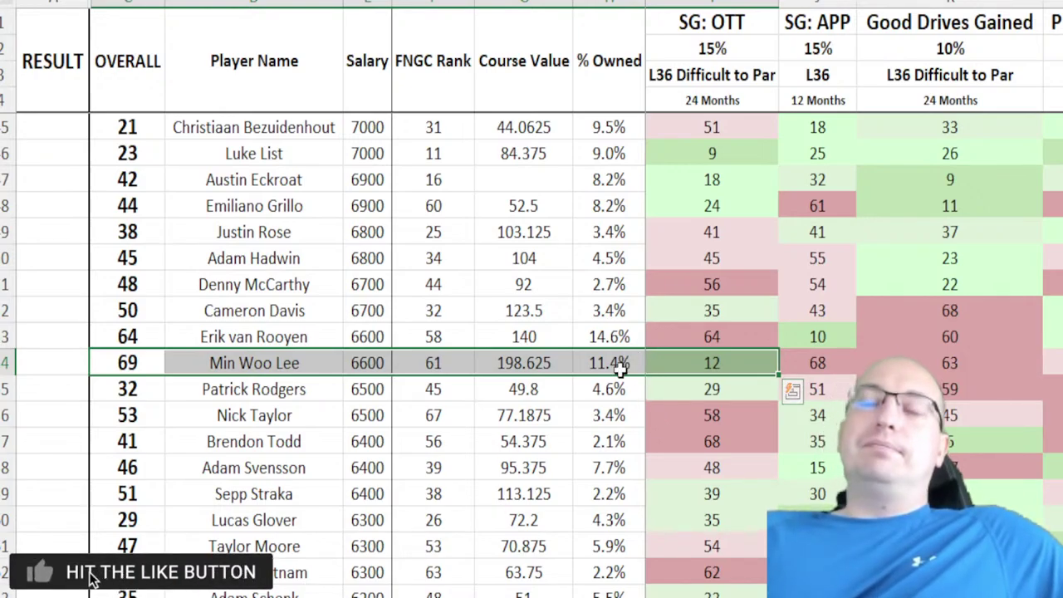
# Step: Bring up the Tiers section for the highest-salaried golfers, and go over the tier 1 check marks from Scottie Scheffler to Patrick Cantlay
pyautogui.scroll(12, 623, 364)
pyautogui.moveTo(90, 139)
pyautogui.mouseDown()
pyautogui.moveTo(75, 135)
pyautogui.moveTo(1059, 206)
pyautogui.moveTo(1059, 311)
pyautogui.moveTo(582, 594)
pyautogui.moveTo(249, 593)
pyautogui.moveTo(128, 579)
pyautogui.moveTo(166, 299)
pyautogui.moveTo(166, 126)
pyautogui.mouseUp()
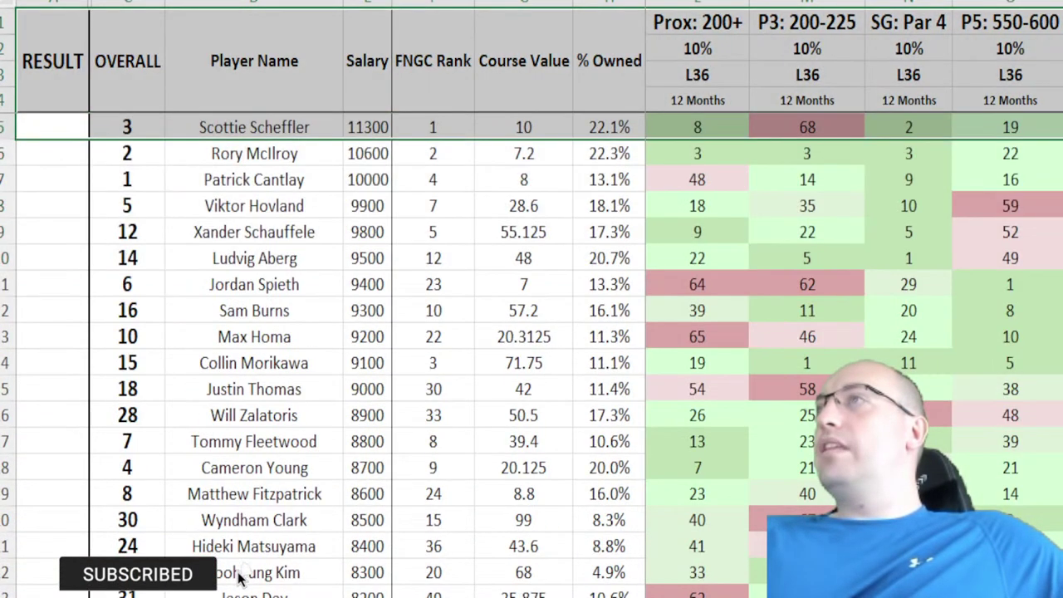
pyautogui.click(244, 578)
pyautogui.hscroll(10, 945, 131)
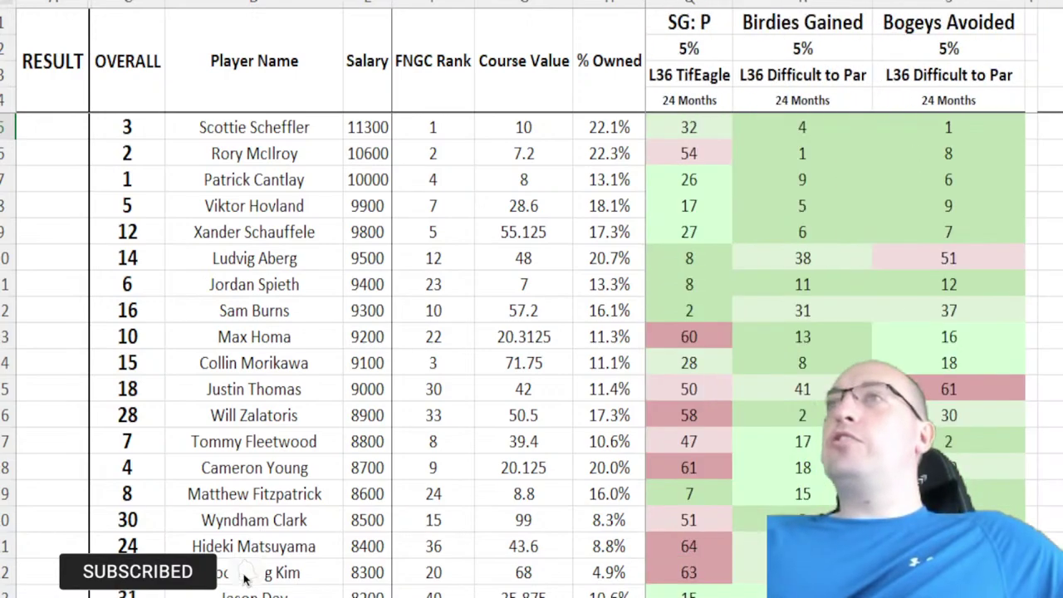
pyautogui.click(721, 131)
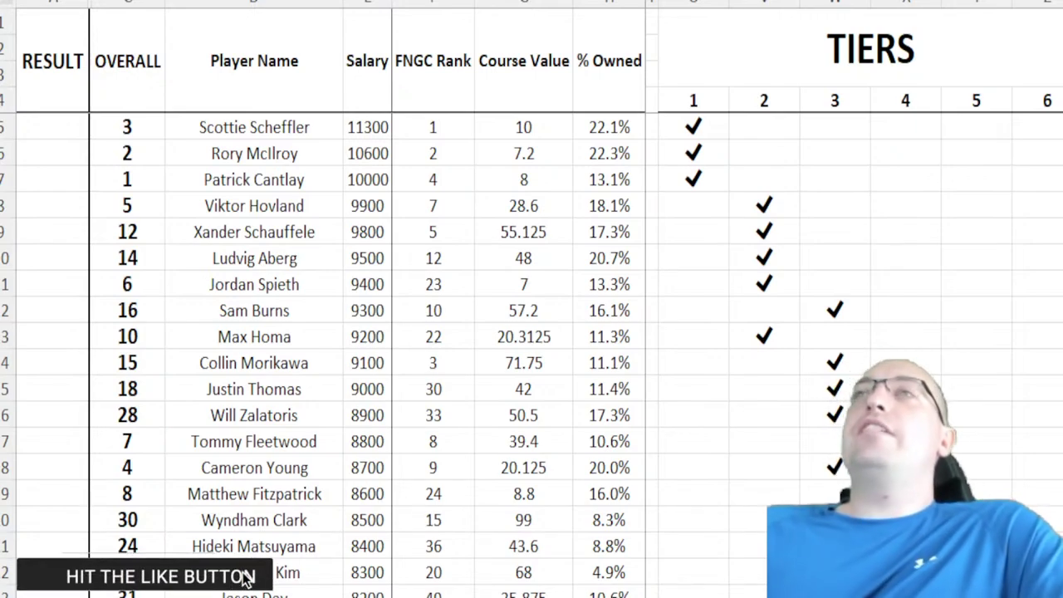
pyautogui.click(693, 133)
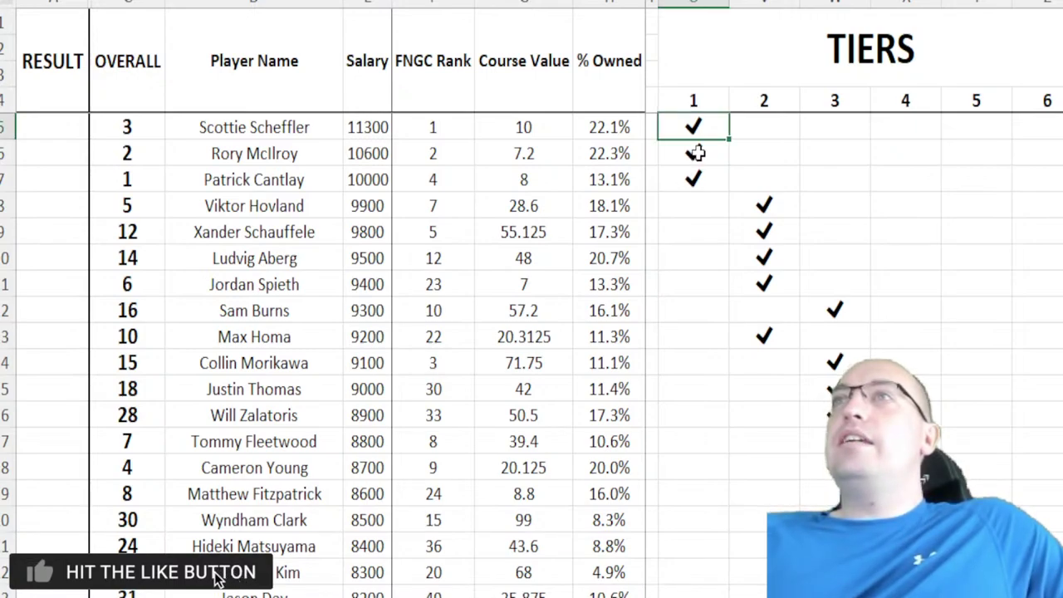
pyautogui.press('Down')
pyautogui.press('Down')
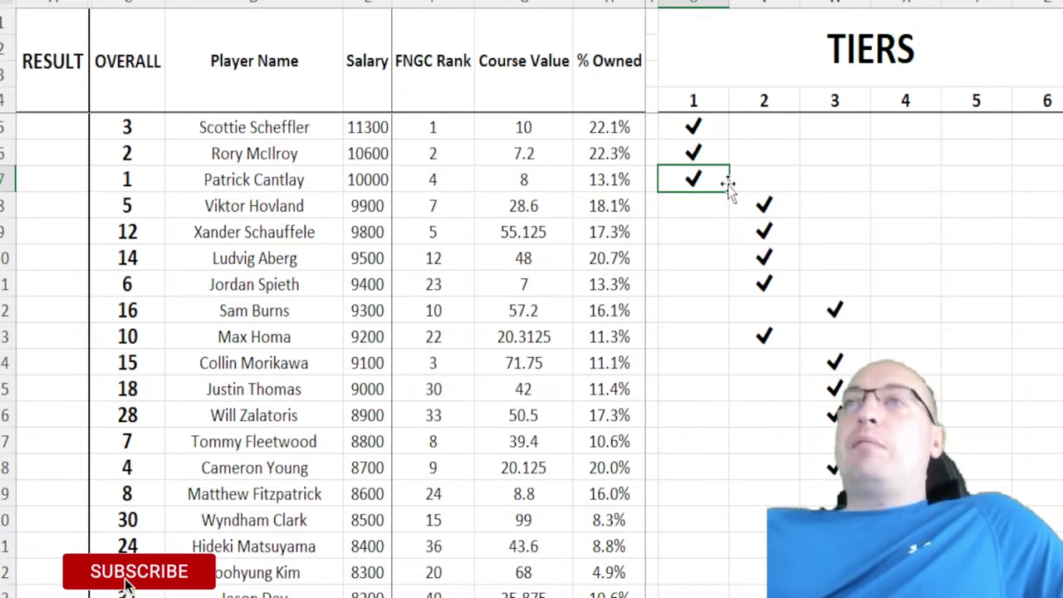
pyautogui.press('Up')
pyautogui.press('Up')
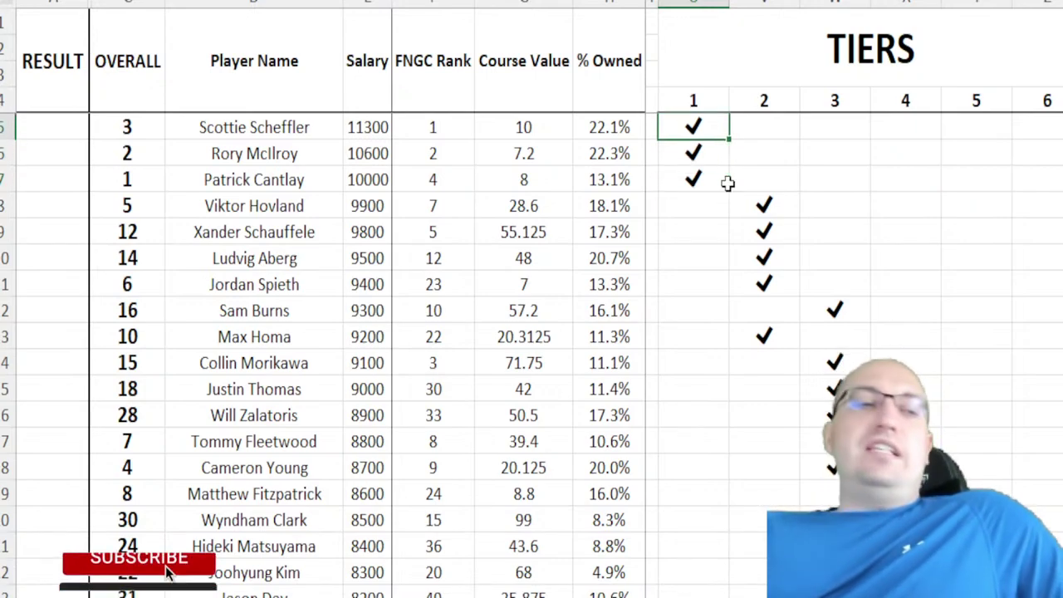
# Step: Highlight the tier 1 check marks of Scottie Scheffler and Rory McIlroy, and select Patrick Cantlay's check mark
pyautogui.hotkey('ctrl', 'v')
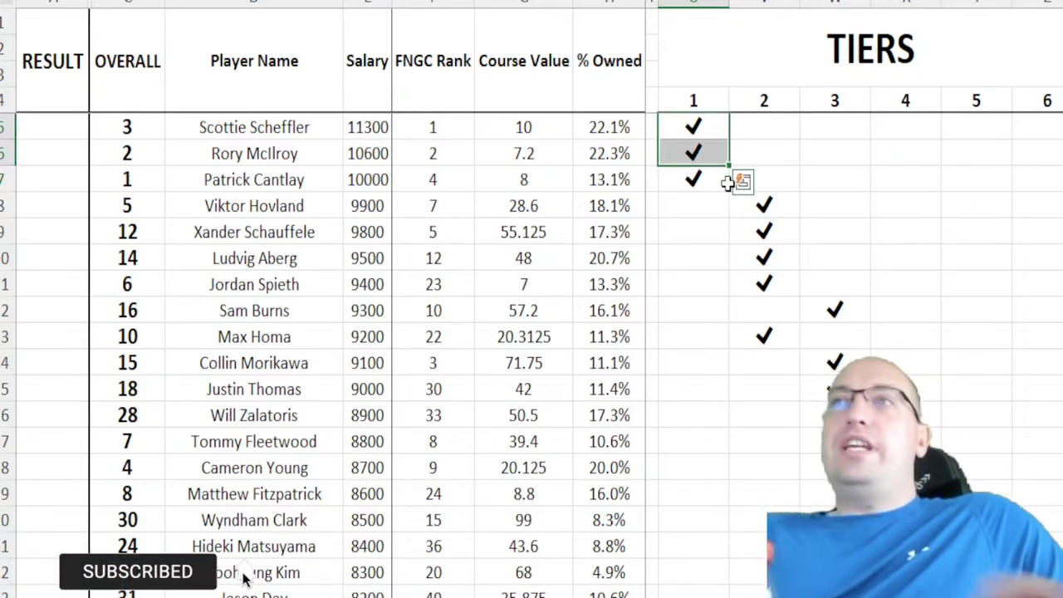
pyautogui.click(726, 181)
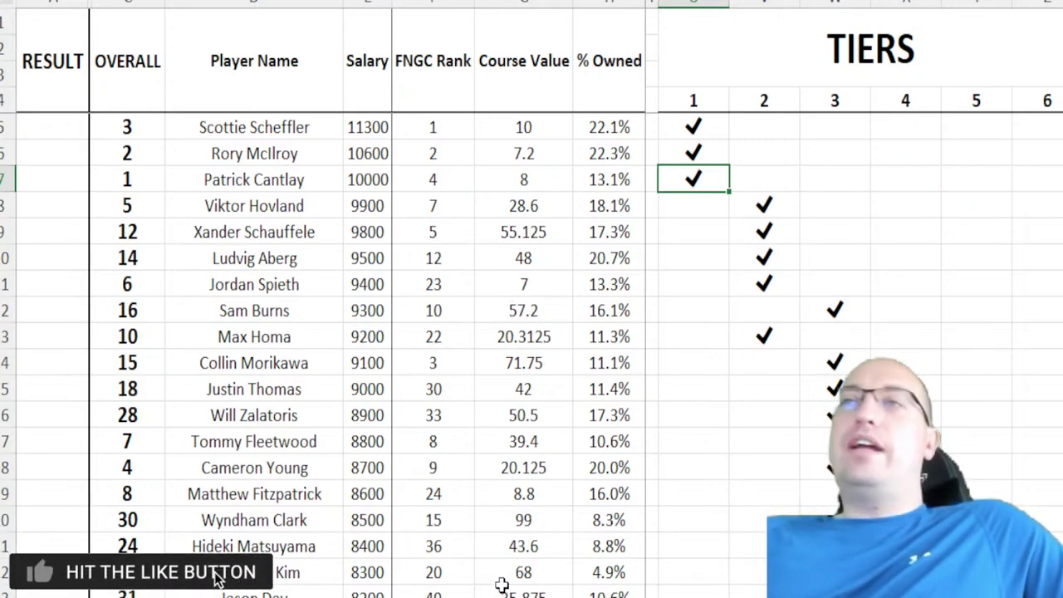
pyautogui.scroll(-1, 501, 586)
pyautogui.scroll(1, 508, 577)
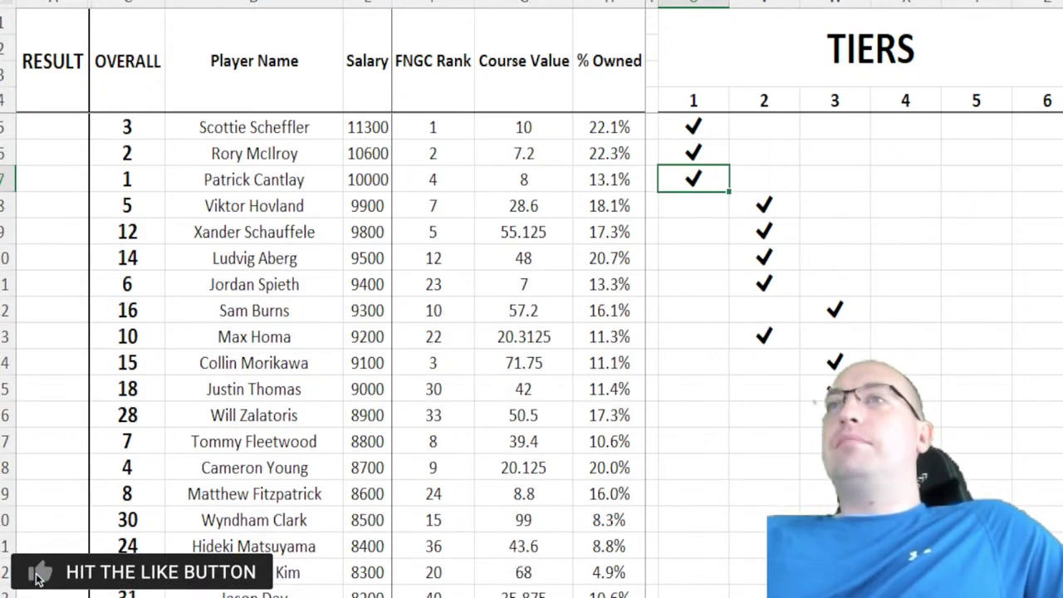
# Step: Look over the lower-salaried golfers' tier marks and their stats from SG: OTT to P5: 550-600
pyautogui.scroll(-13, 332, 349)
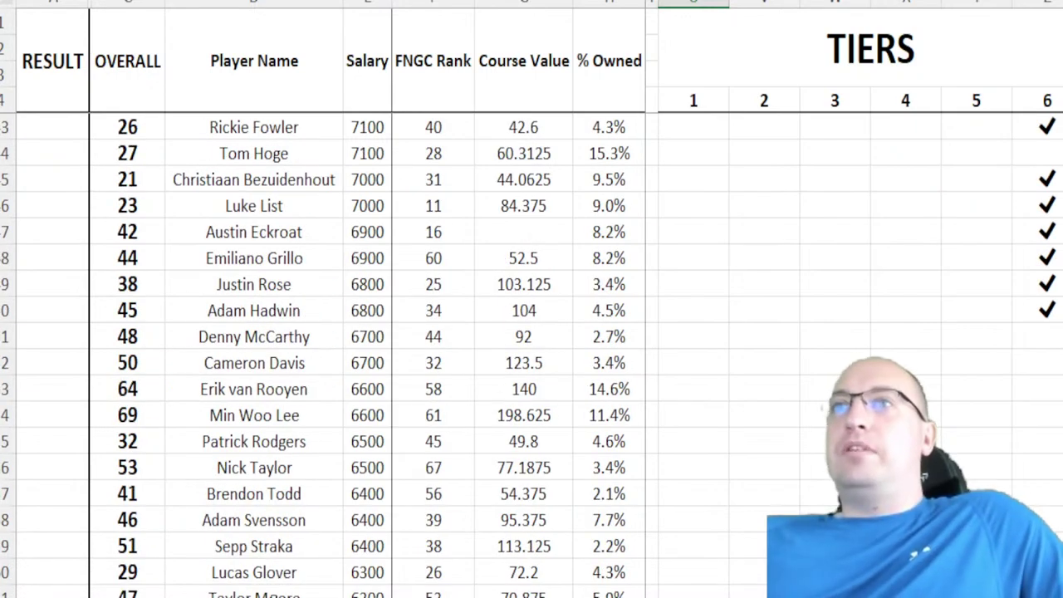
pyautogui.hscroll(-5, 126, 586)
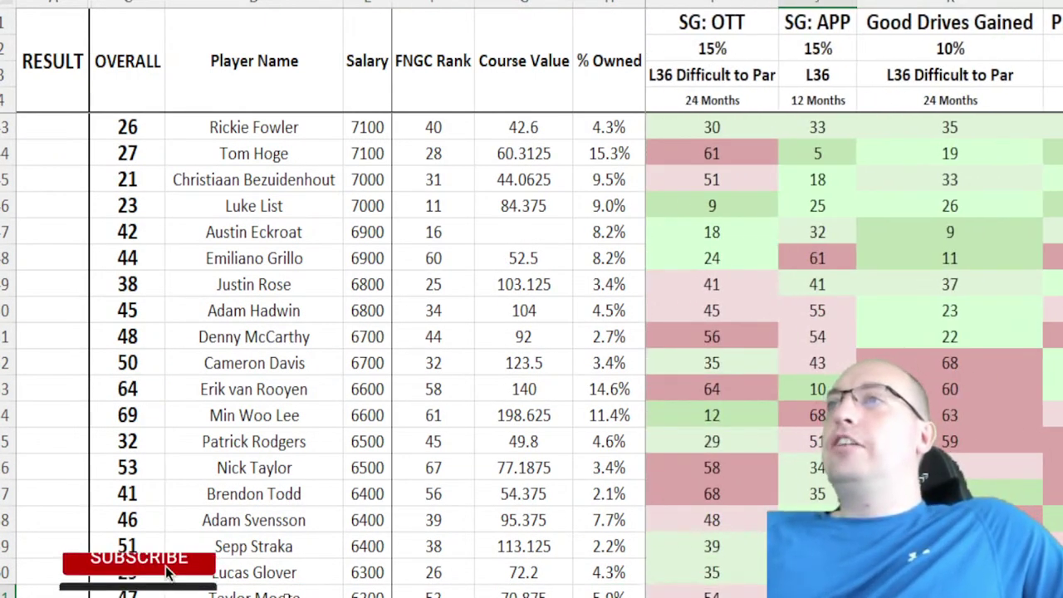
pyautogui.hscroll(3, 703, 592)
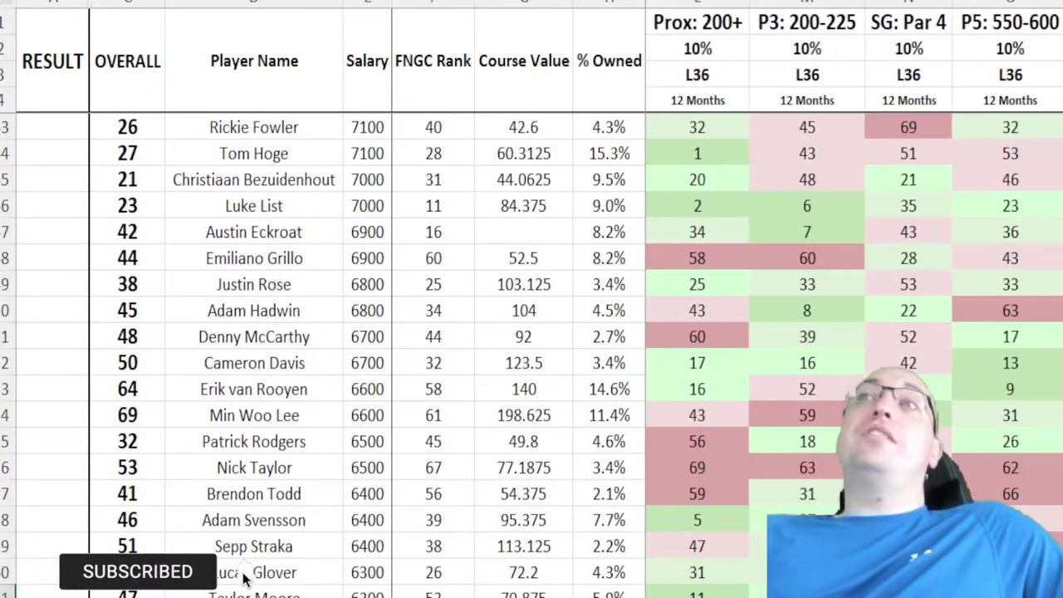
pyautogui.click(703, 591)
pyautogui.press('Right')
pyautogui.press('Right')
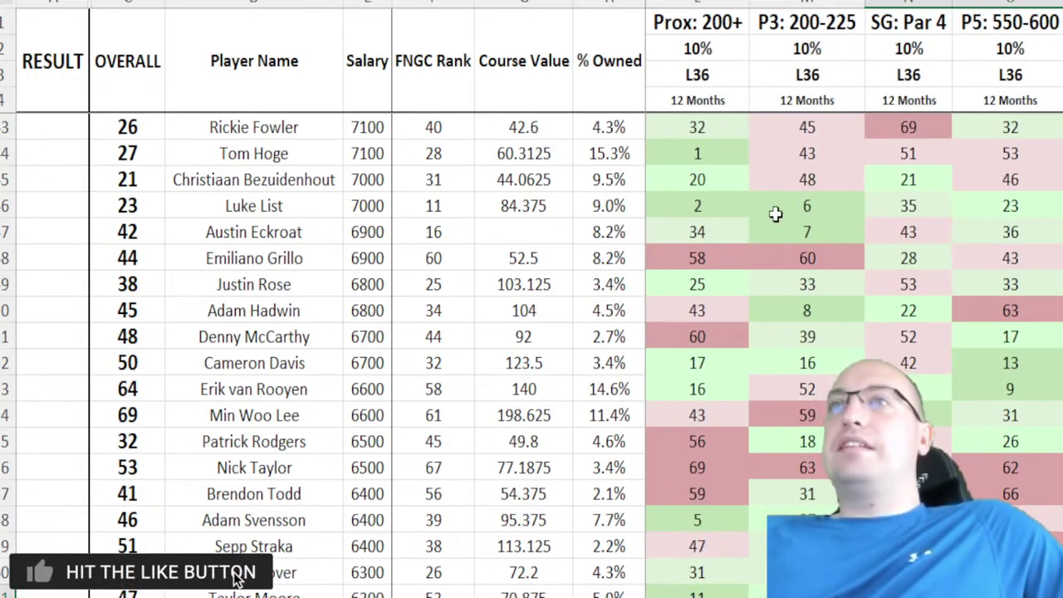
pyautogui.hotkey('ctrl', 'Home')
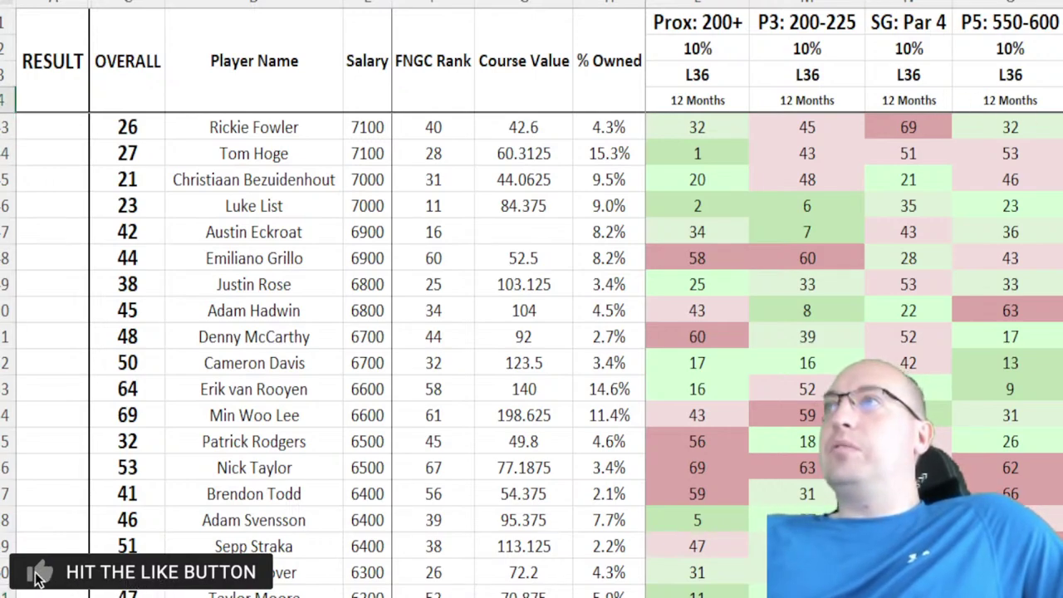
# Step: Return to the Tiers section for the highest-salaried golfers, and move between Patrick Cantlay's and Scottie Scheffler's tier 1 check marks
pyautogui.scroll(6, 37, 579)
pyautogui.hscroll(5, 854, 332)
pyautogui.hscroll(4, 908, 142)
pyautogui.click(694, 180)
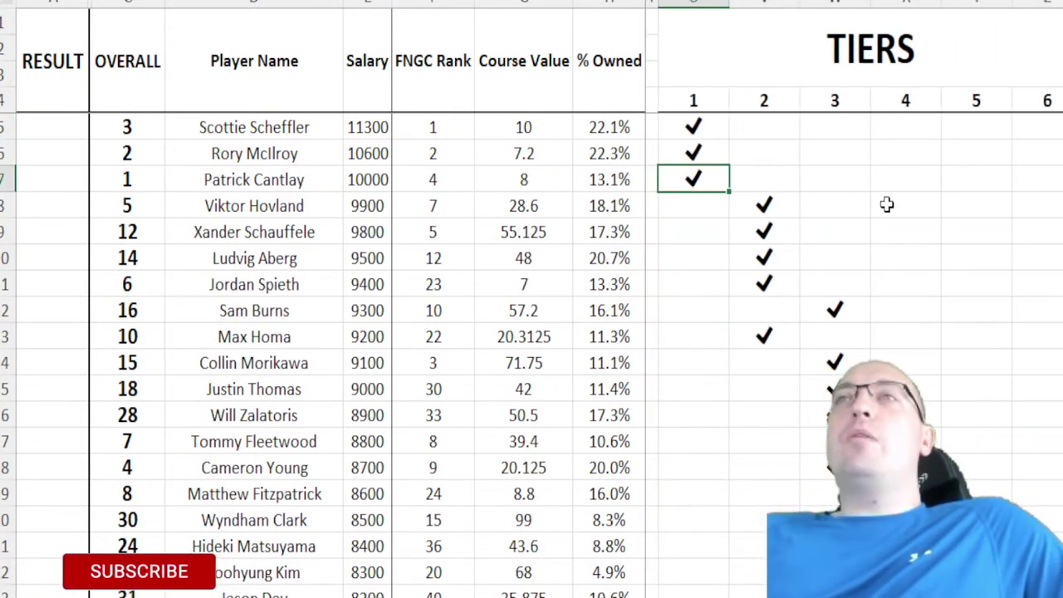
pyautogui.press('Up')
pyautogui.press('Up')
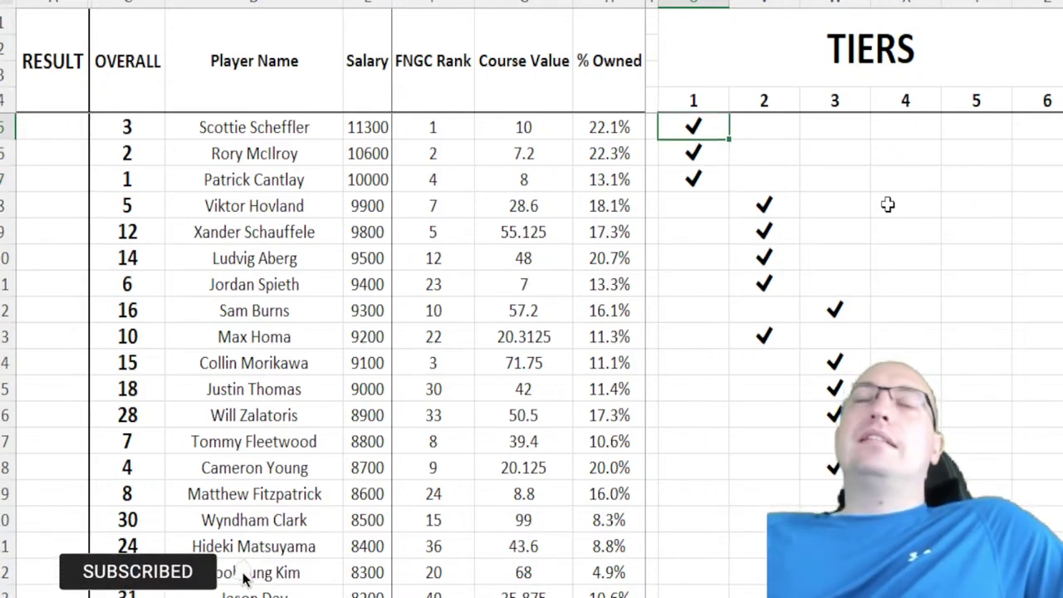
pyautogui.press('Down')
pyautogui.press('Down')
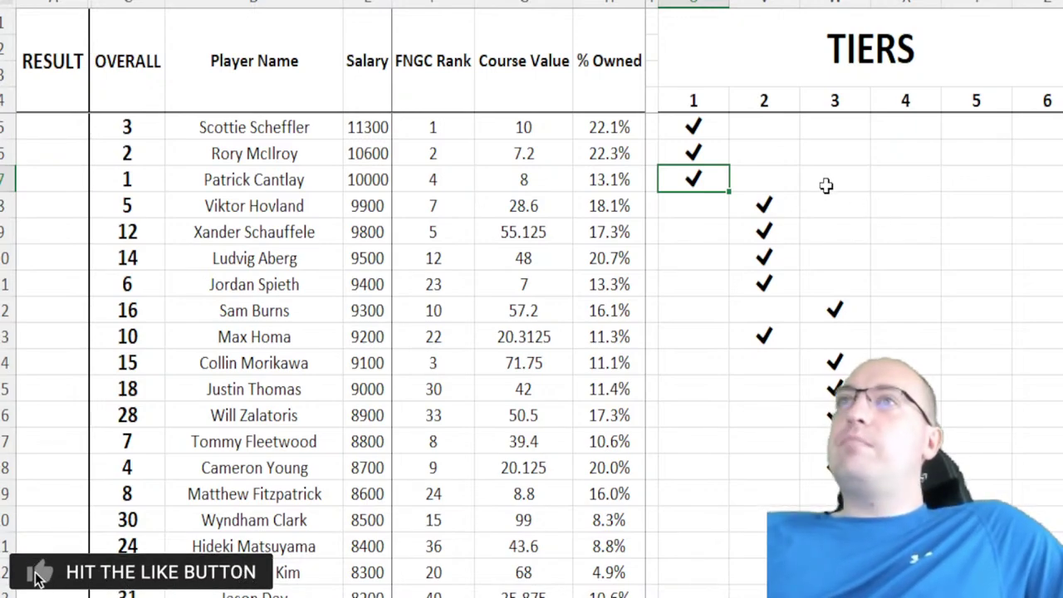
# Step: Go down the tier 2 check marks from Viktor Hovland to Max Homa
pyautogui.scroll(-1, 1017, 174)
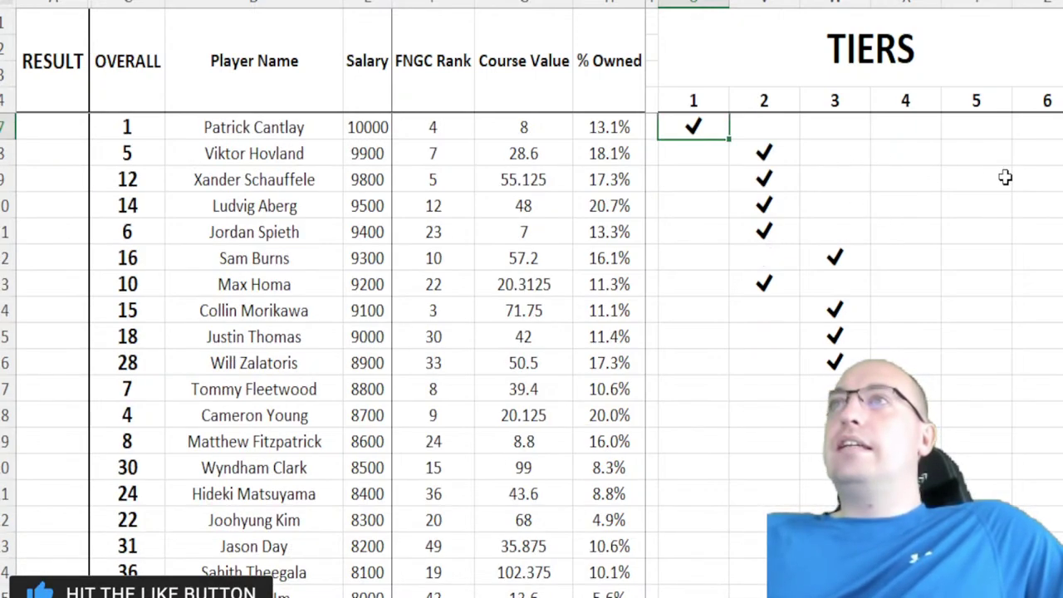
pyautogui.click(770, 152)
pyautogui.press('Down')
pyautogui.press('Down')
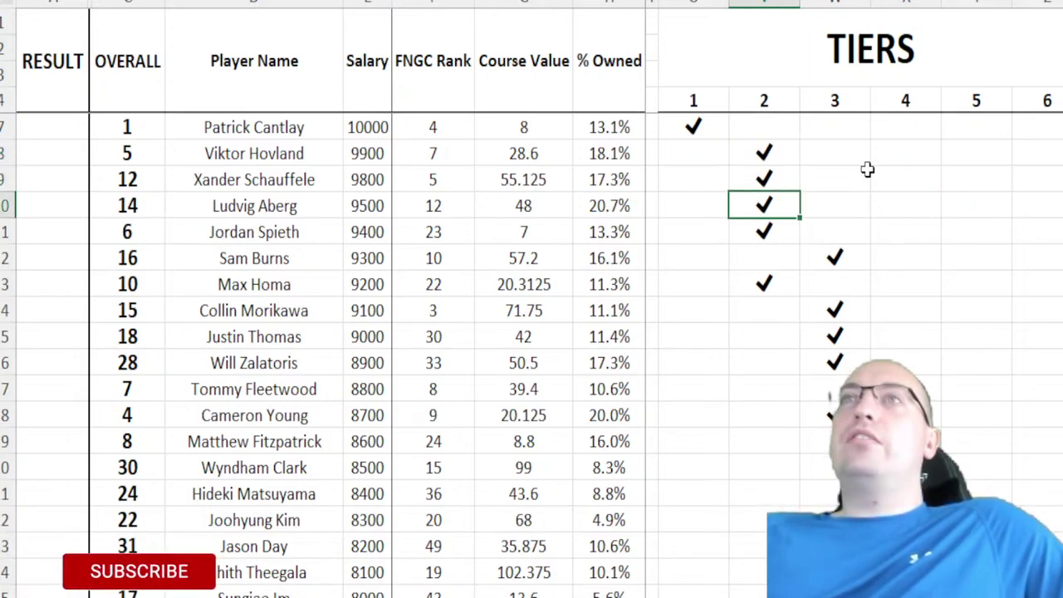
pyautogui.press('Down')
pyautogui.press('Down')
pyautogui.press('Down')
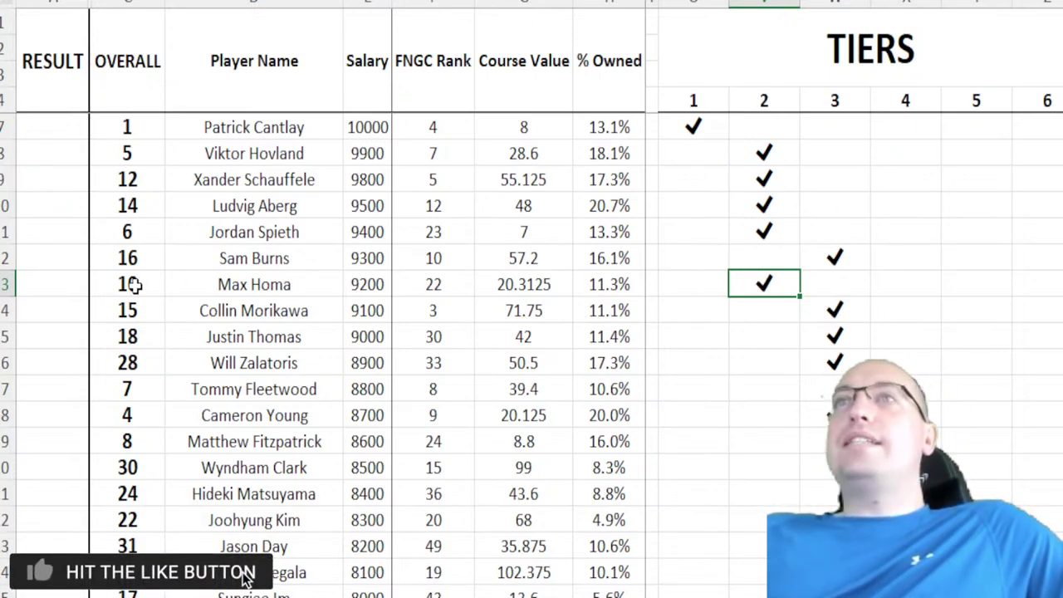
# Step: Highlight the summaries of Max Homa, Patrick Cantlay and Viktor Hovland from overall rank to ownership, comparing Hovland with Homa
pyautogui.moveTo(110, 289); pyautogui.dragTo(619, 283)
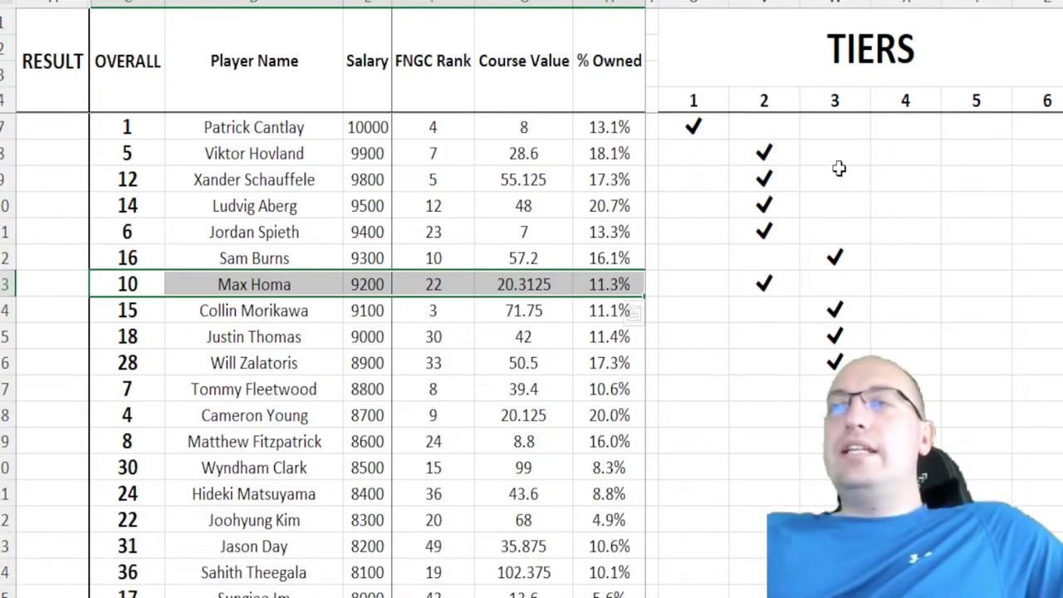
pyautogui.moveTo(149, 133); pyautogui.dragTo(584, 133)
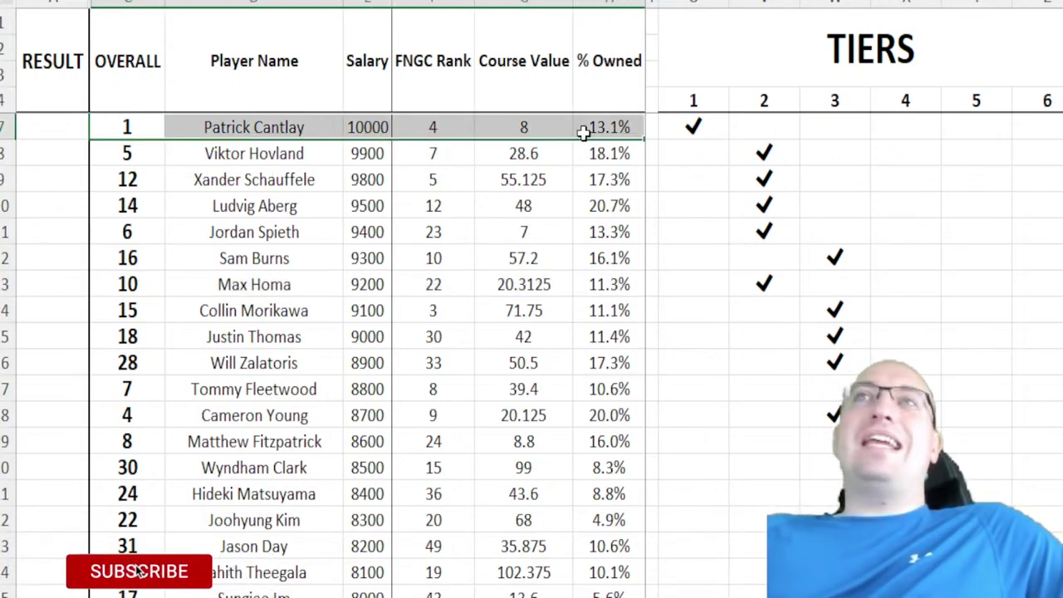
pyautogui.click(764, 153)
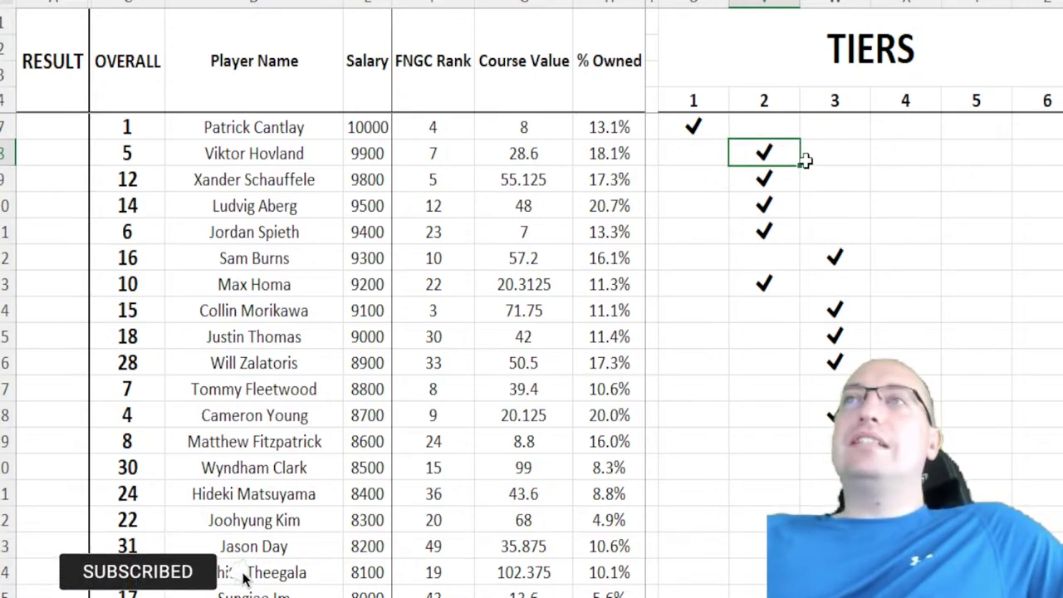
pyautogui.moveTo(147, 151); pyautogui.dragTo(617, 150)
pyautogui.moveTo(129, 282); pyautogui.dragTo(625, 282)
pyautogui.moveTo(124, 150); pyautogui.dragTo(624, 150)
pyautogui.click(151, 284)
pyautogui.moveTo(179, 284); pyautogui.dragTo(612, 284)
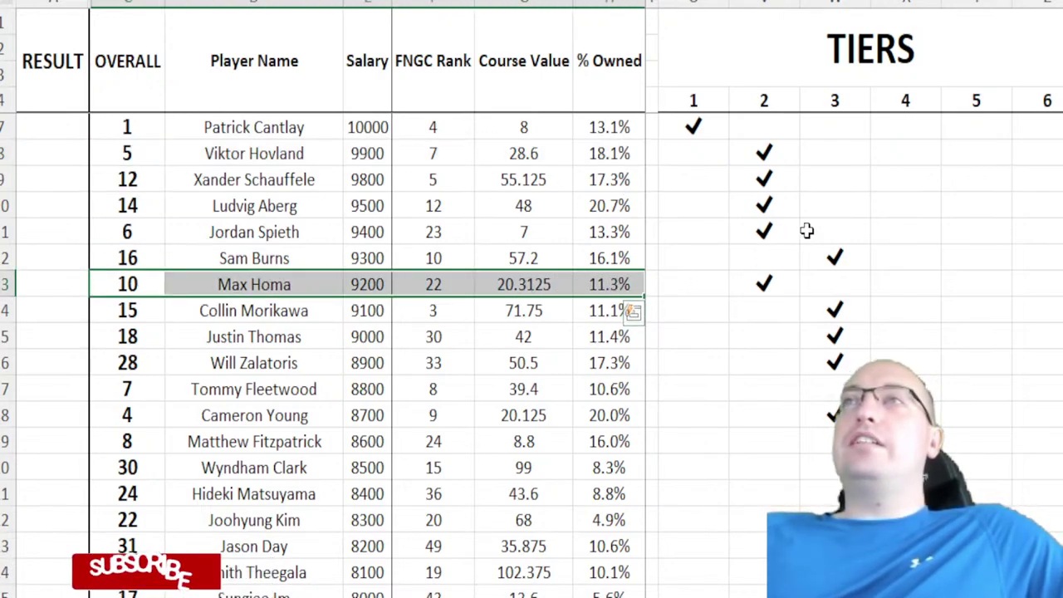
# Step: Go down the tier 3 check marks from Sam Burns to Cameron Young, and revisit Justin Thomas's and Young's
pyautogui.click(834, 258)
pyautogui.scroll(-2, 930, 250)
pyautogui.press('Down')
pyautogui.press('Down')
pyautogui.press('Down')
pyautogui.press('Down')
pyautogui.press('Down')
pyautogui.press('Down')
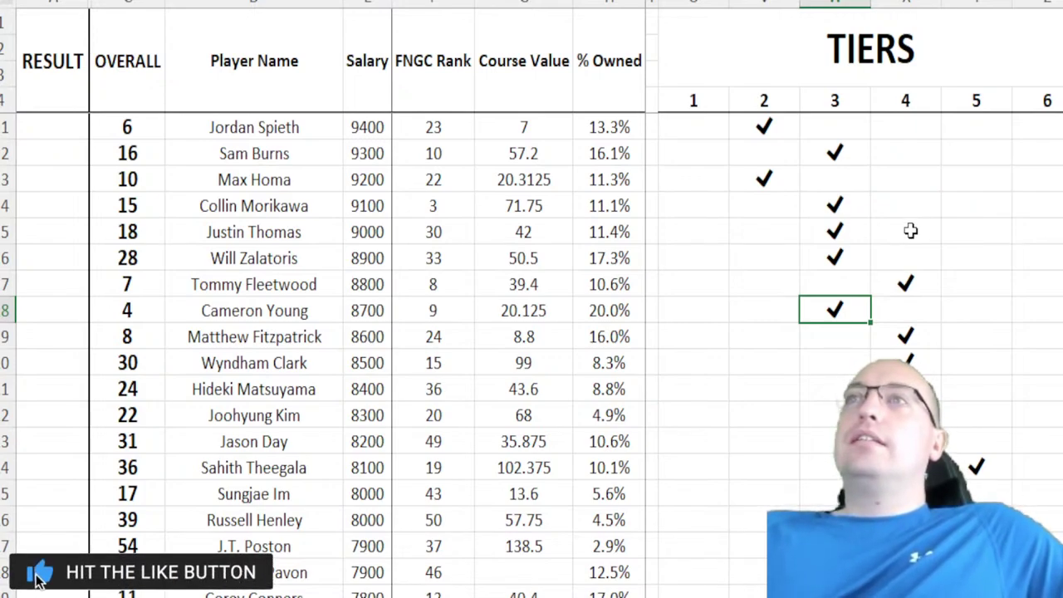
pyautogui.click(822, 230)
pyautogui.click(847, 309)
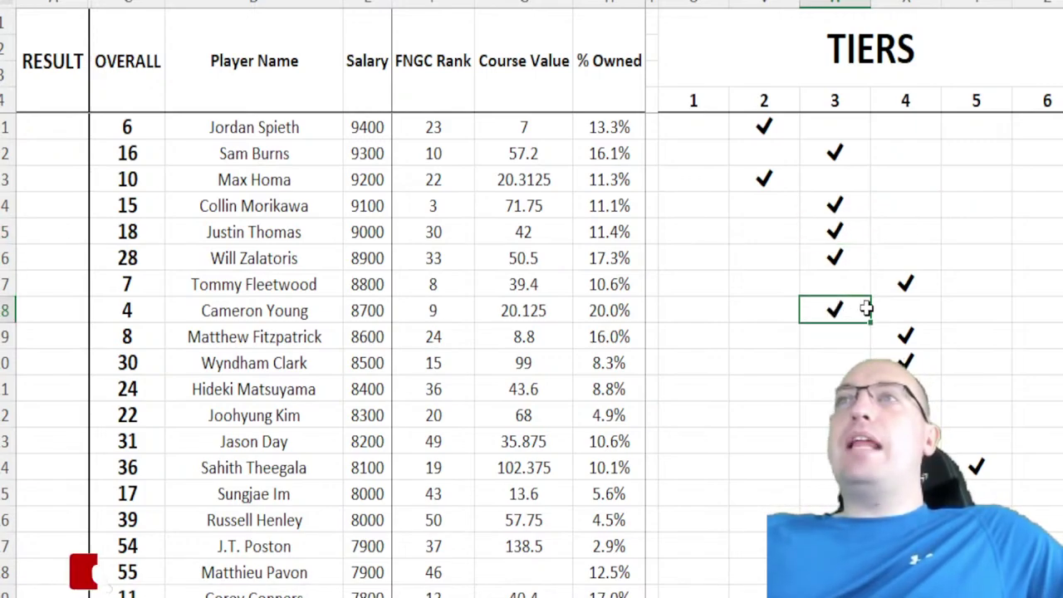
# Step: Revisit the tier 3 golfers from Sam Burns to Cameron Young, checking Collin Morikawa's course value along the way
pyautogui.click(842, 153)
pyautogui.click(844, 186)
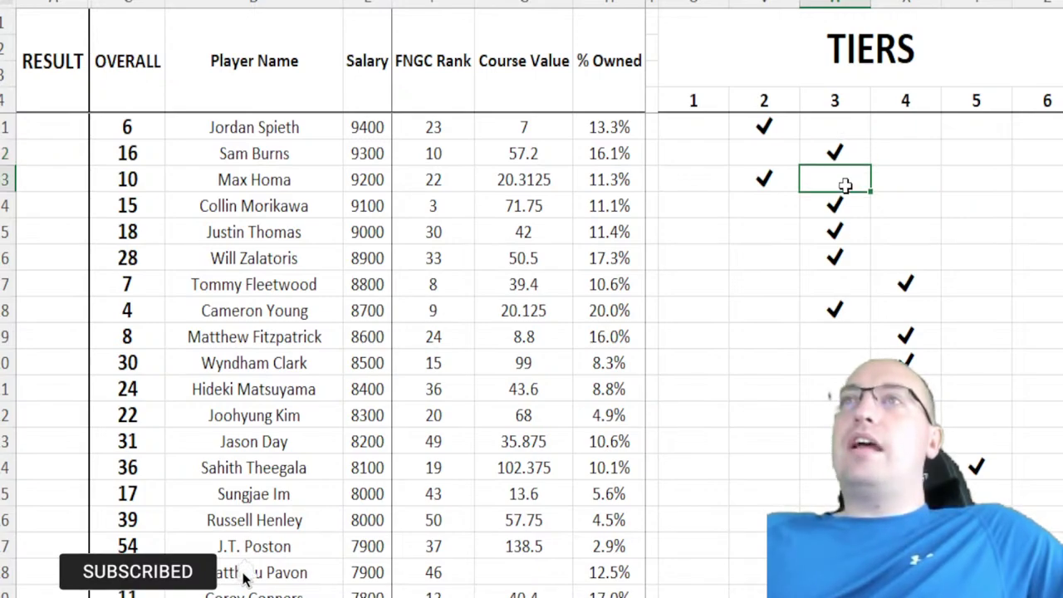
pyautogui.click(849, 203)
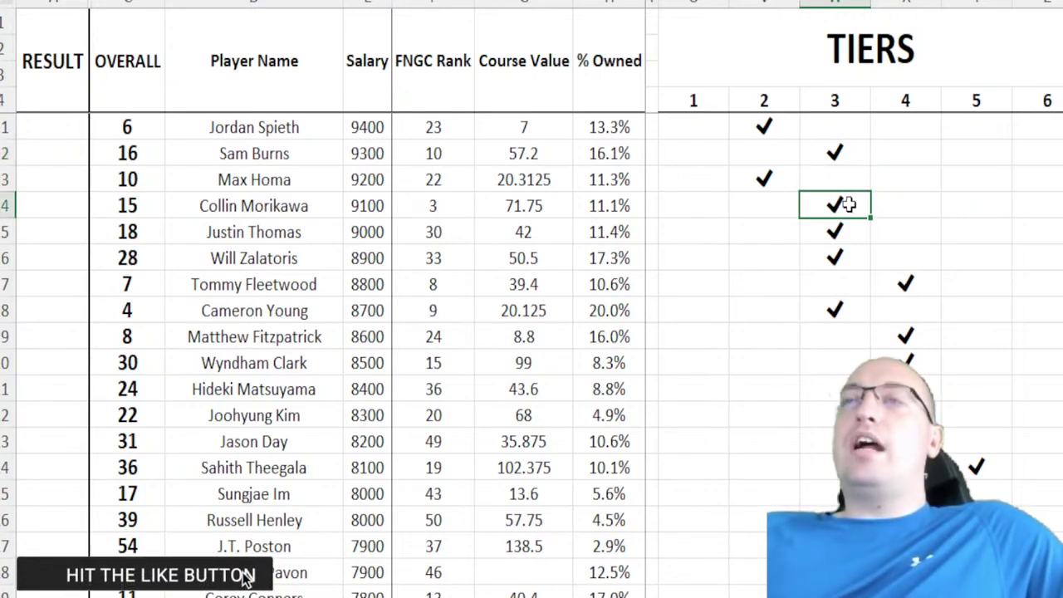
pyautogui.click(543, 206)
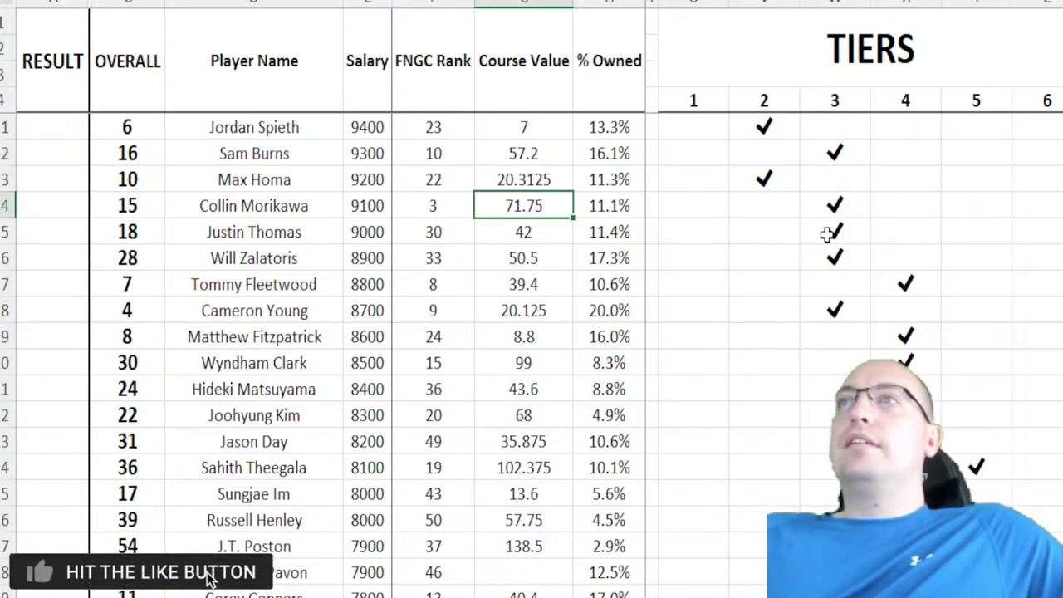
pyautogui.click(841, 258)
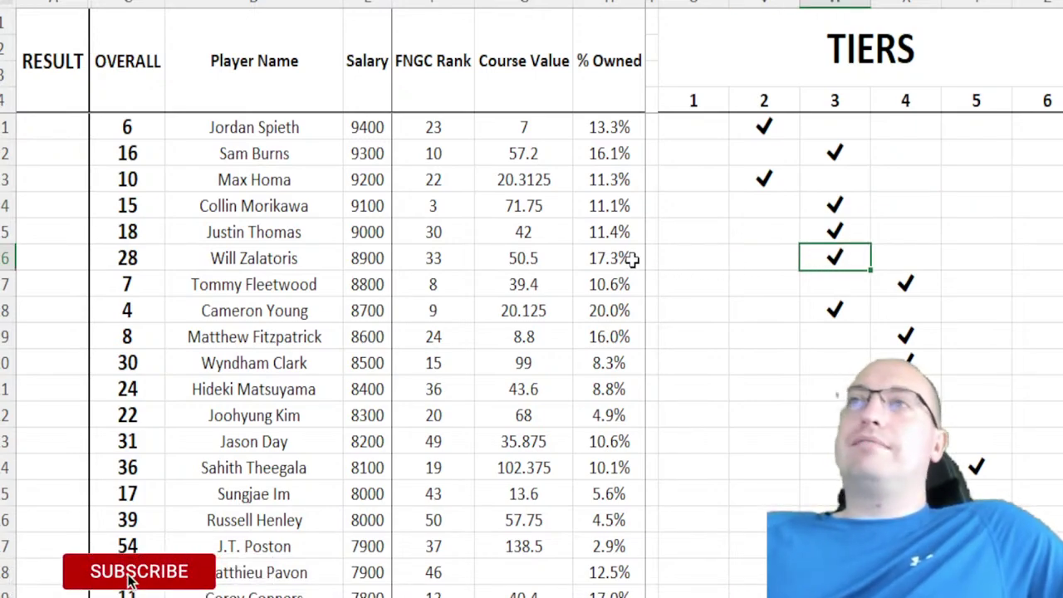
pyautogui.click(828, 305)
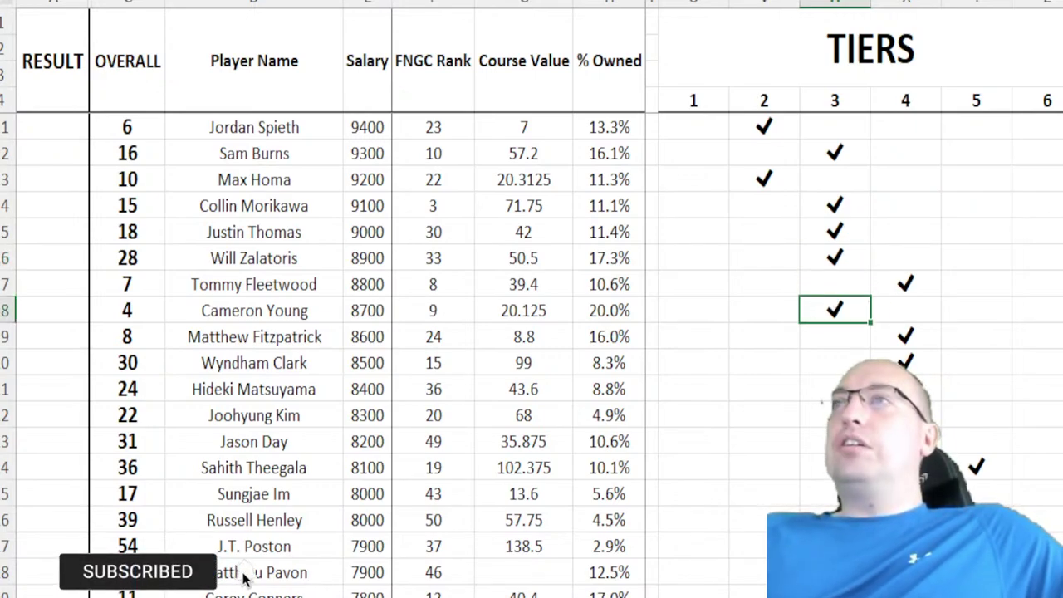
# Step: Bring up the tier 4 golfers, and move from Tommy Fleetwood's check mark to Matthew Fitzpatrick's
pyautogui.scroll(-2, 978, 190)
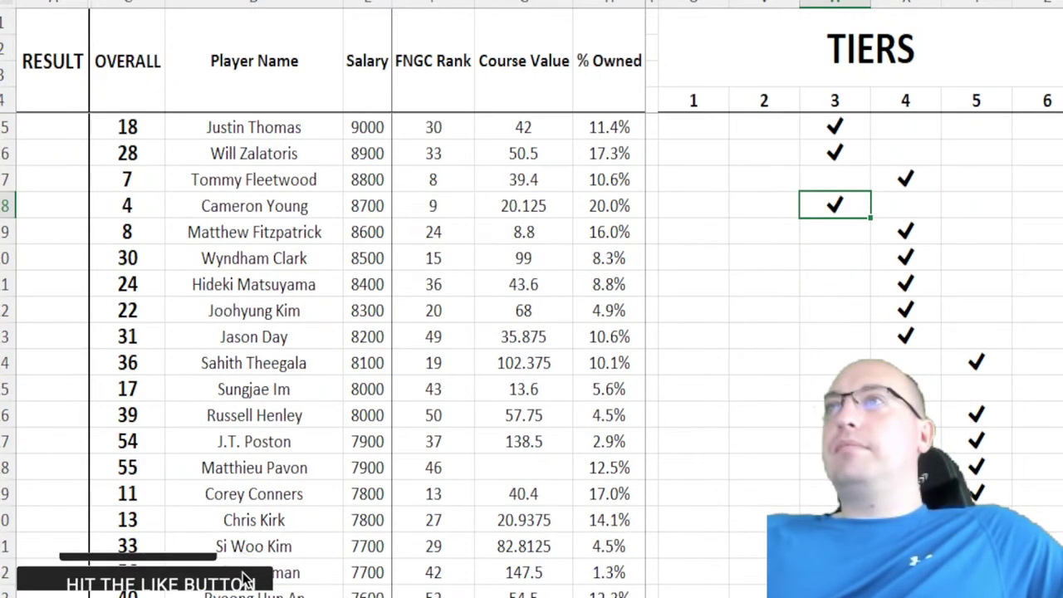
pyautogui.click(917, 133)
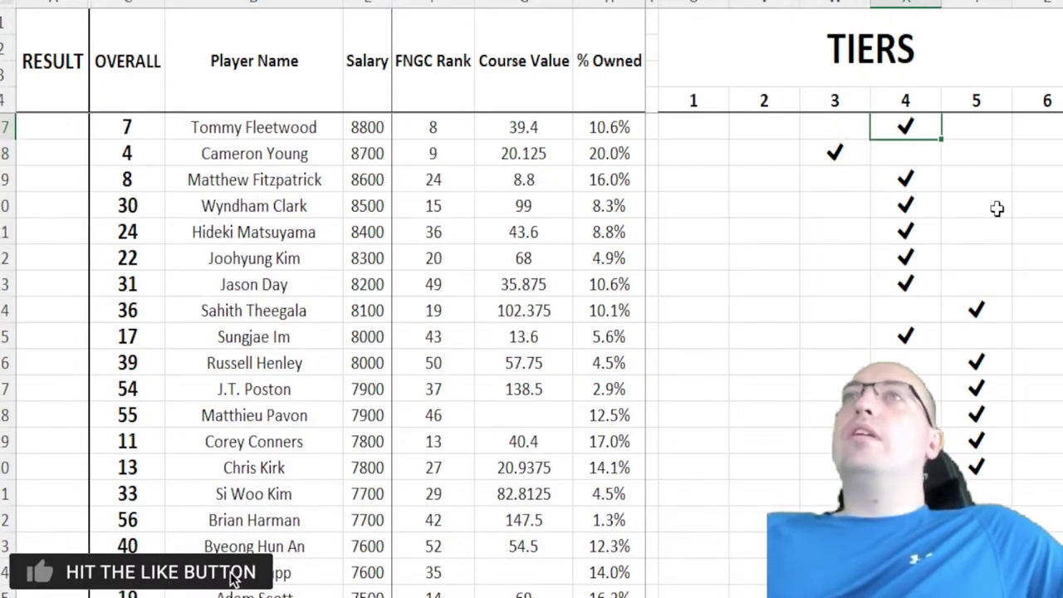
pyautogui.press('Right')
pyautogui.press('Right')
pyautogui.press('Left')
pyautogui.press('Down')
pyautogui.press('Left')
pyautogui.press('Down')
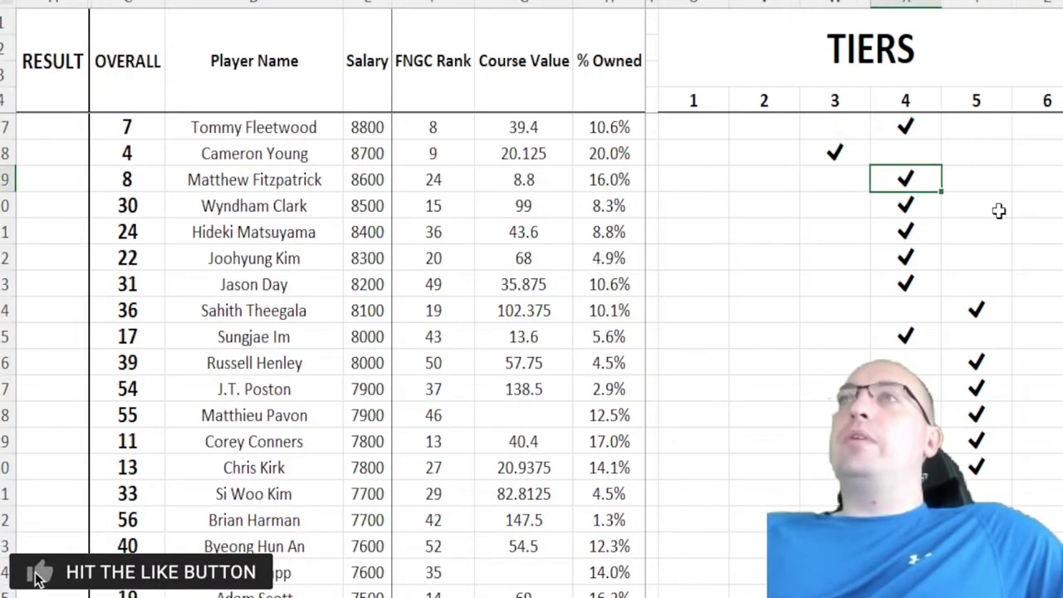
# Step: Continue down the tier 4 check marks from Wyndham Clark to Sungjae Im, and return to Matthew Fitzpatrick's
pyautogui.press('Down')
pyautogui.press('Down')
pyautogui.press('Down')
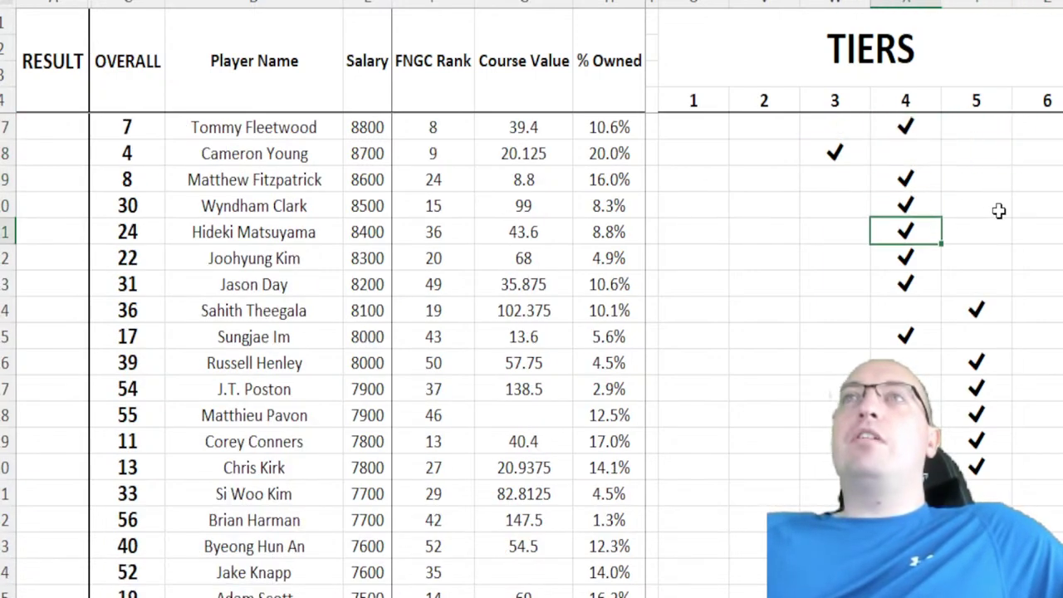
pyautogui.press('Down')
pyautogui.press('Down')
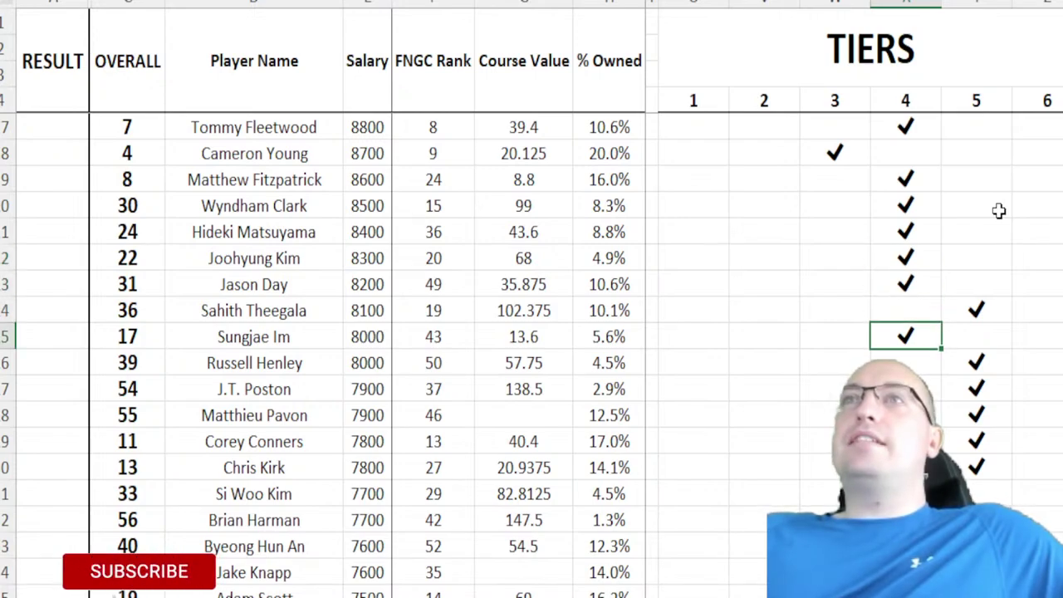
pyautogui.click(899, 208)
pyautogui.press('Up')
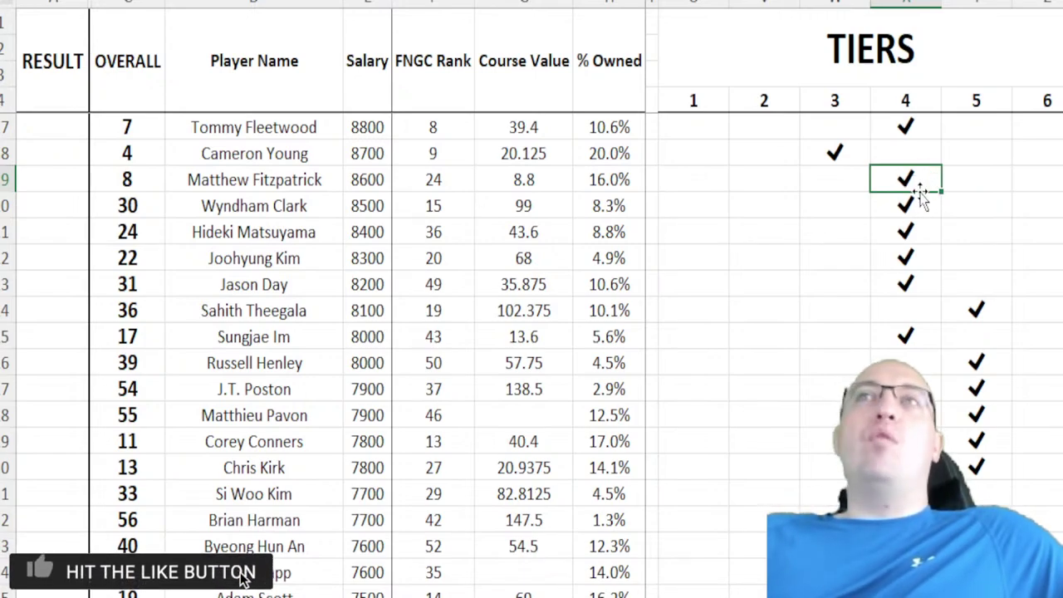
# Step: Go down the tier 5 check marks from Sahith Theegala to Brian Harman, and return to Chris Kirk's
pyautogui.scroll(-2, 1035, 221)
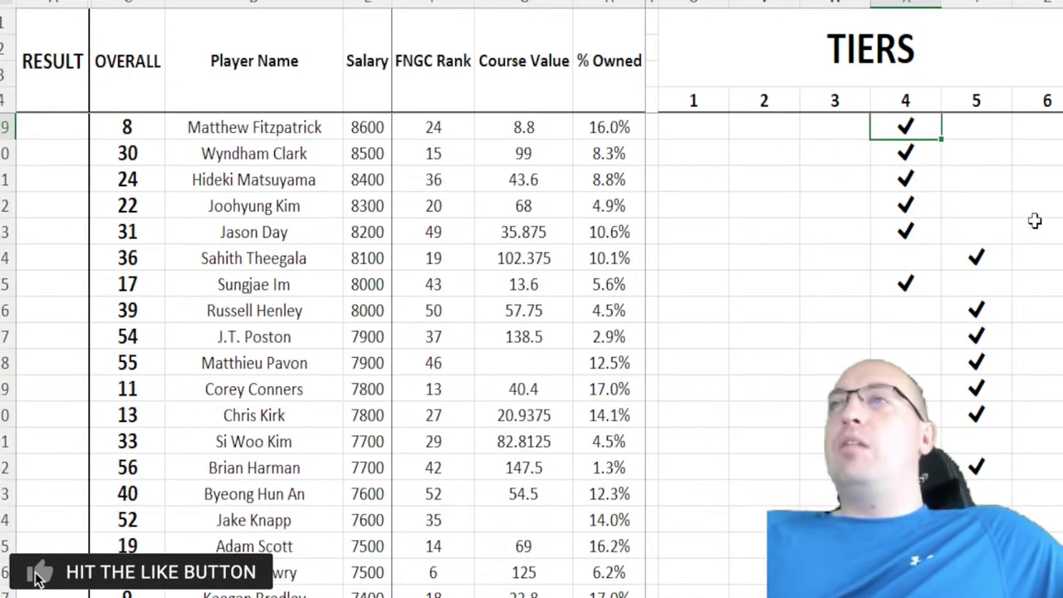
pyautogui.click(975, 153)
pyautogui.hscroll(3, 773, 171)
pyautogui.press('Down')
pyautogui.press('Down')
pyautogui.press('Down')
pyautogui.press('Down')
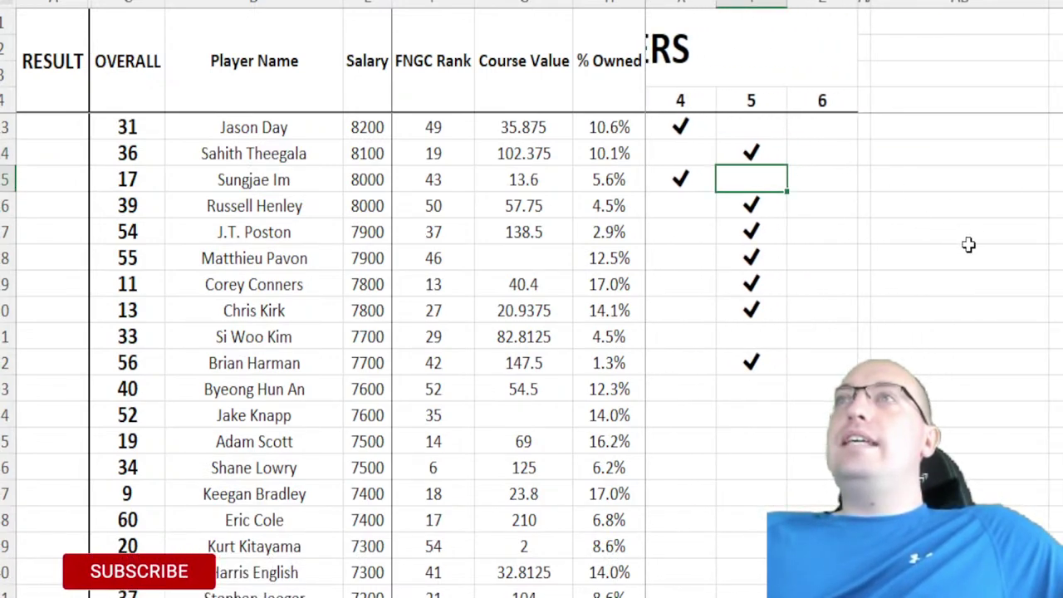
pyautogui.press('Down')
pyautogui.press('Down')
pyautogui.press('Down')
pyautogui.press('Down')
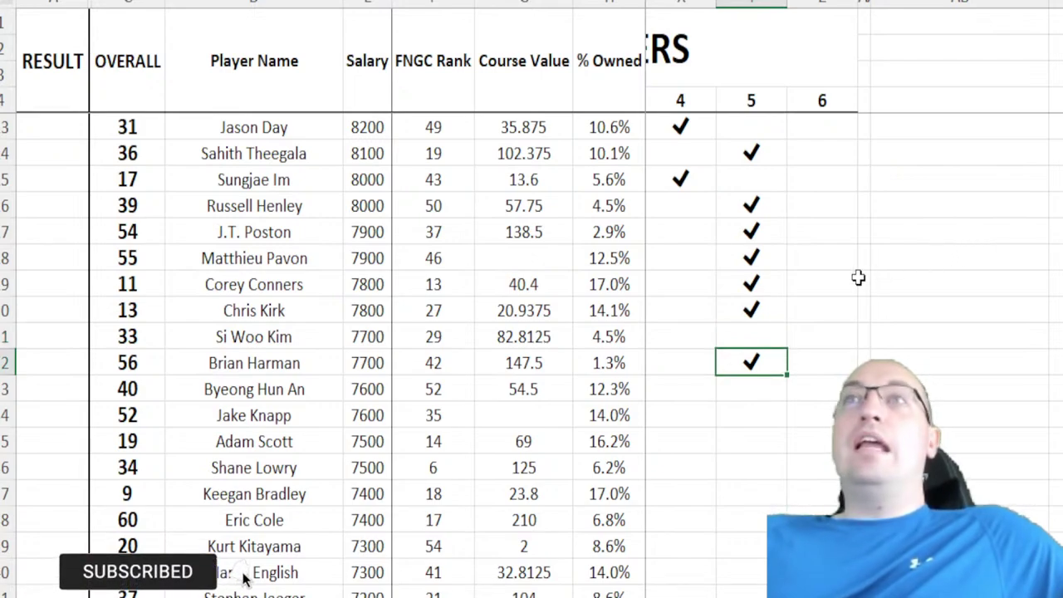
pyautogui.press('Up')
pyautogui.press('Up')
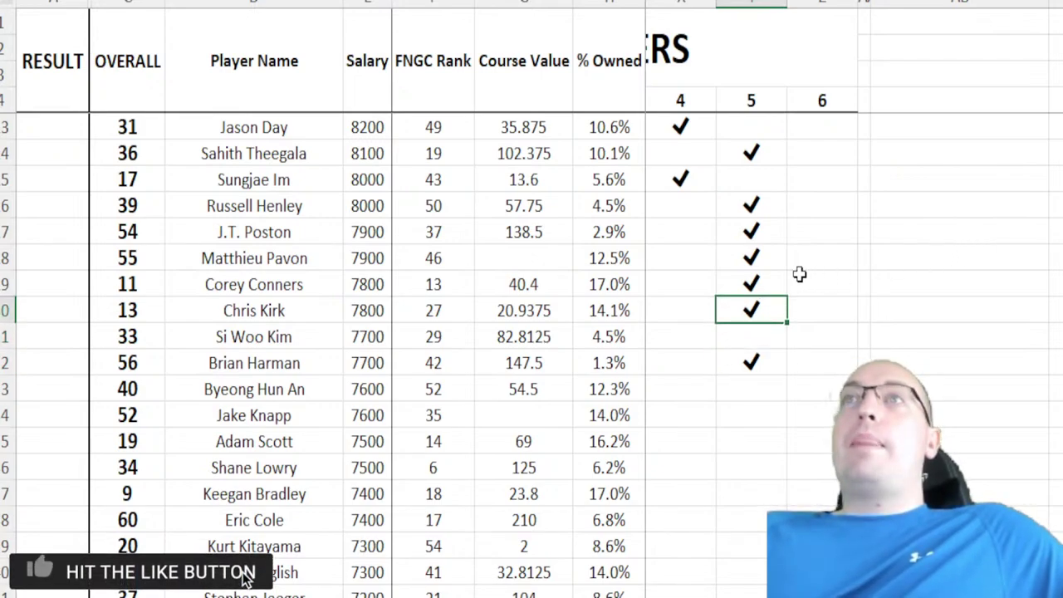
# Step: Go back and forth between Sahith Theegala's and Chris Kirk's tier 5 check marks to compare the two golfers
pyautogui.click(748, 163)
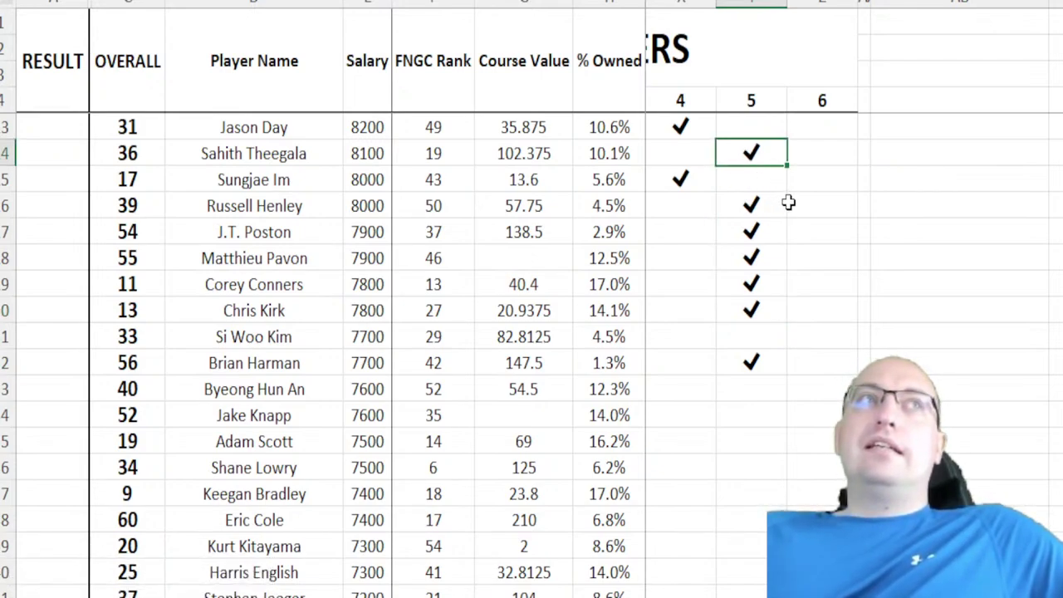
pyautogui.click(761, 311)
pyautogui.click(754, 157)
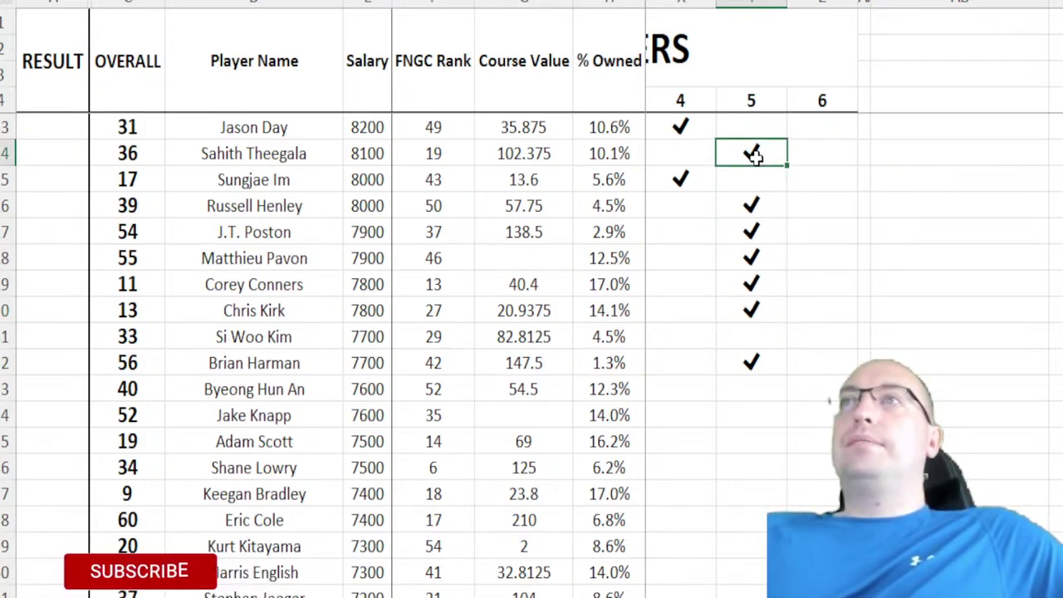
pyautogui.click(762, 301)
pyautogui.click(774, 165)
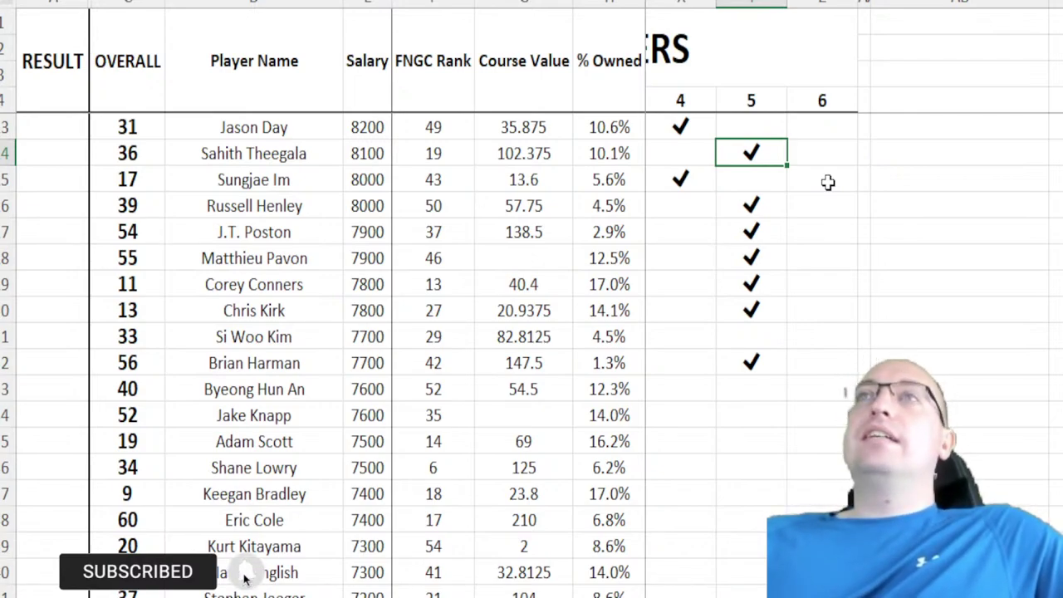
pyautogui.click(752, 333)
pyautogui.press('Up')
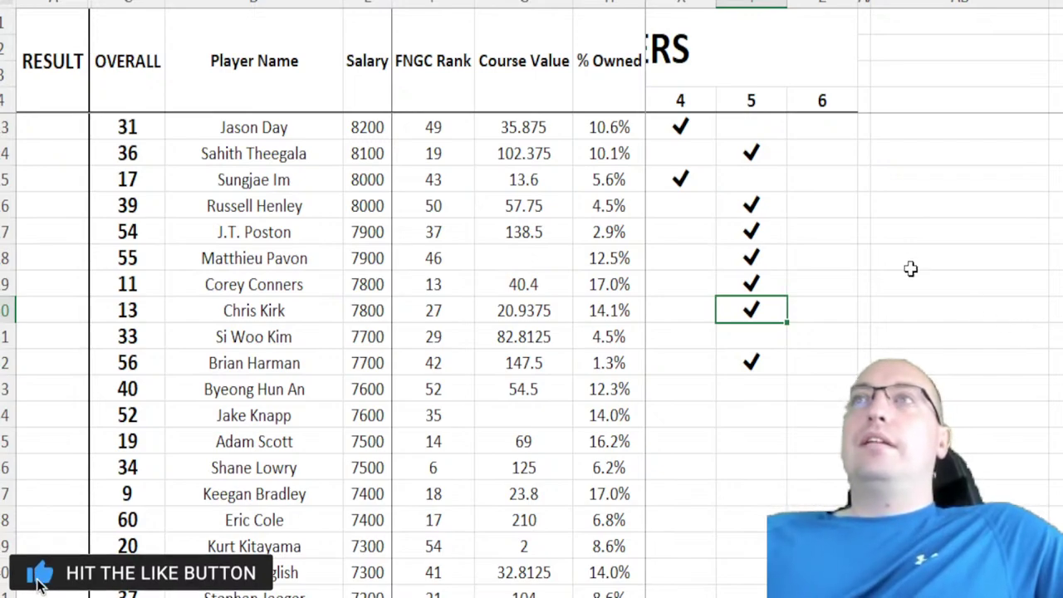
# Step: Go up the tier 5 column from Chris Kirk to Sahith Theegala and back down to Chris Kirk
pyautogui.press('Up')
pyautogui.press('Up')
pyautogui.press('Up')
pyautogui.press('Up')
pyautogui.press('Up')
pyautogui.press('Up')
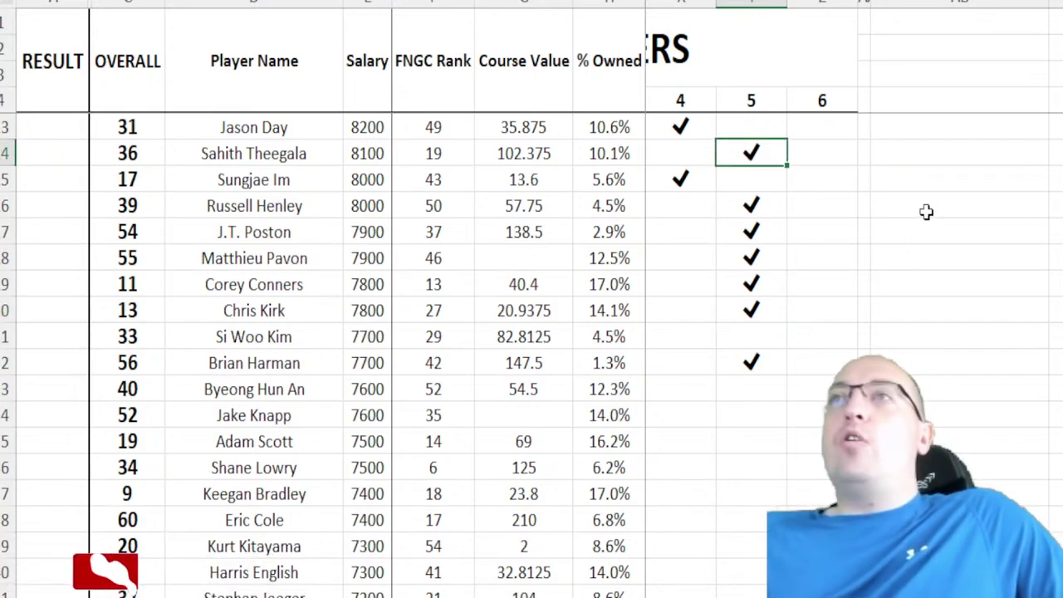
pyautogui.press('Down')
pyautogui.press('Down')
pyautogui.press('Down')
pyautogui.press('Down')
pyautogui.press('Down')
pyautogui.press('Down')
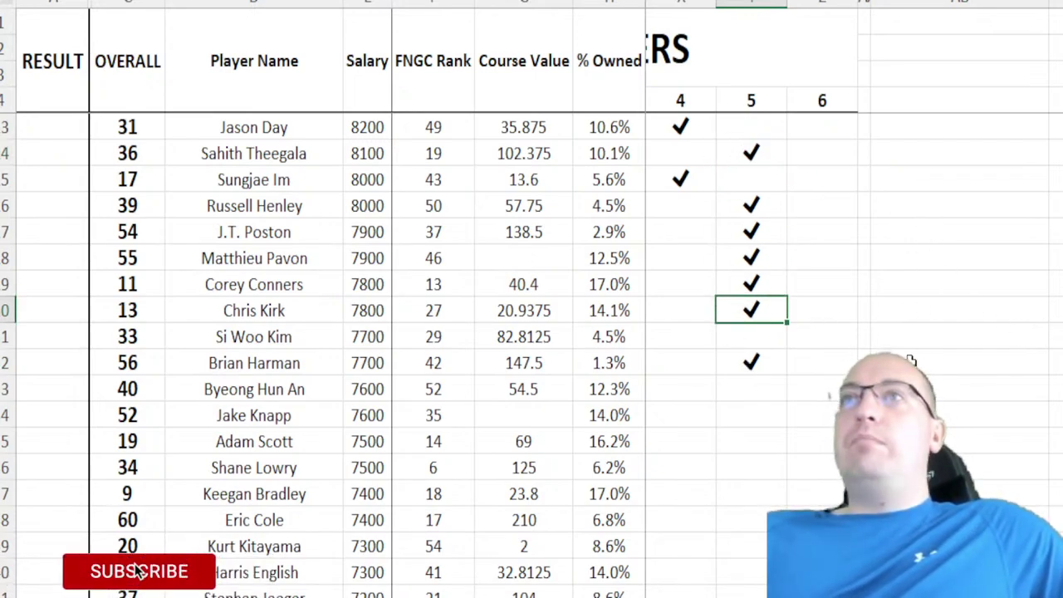
# Step: Bring up the tier 6 golfers and go down their check marks from Rickie Fowler to Adam Hadwin
pyautogui.scroll(-7, 999, 382)
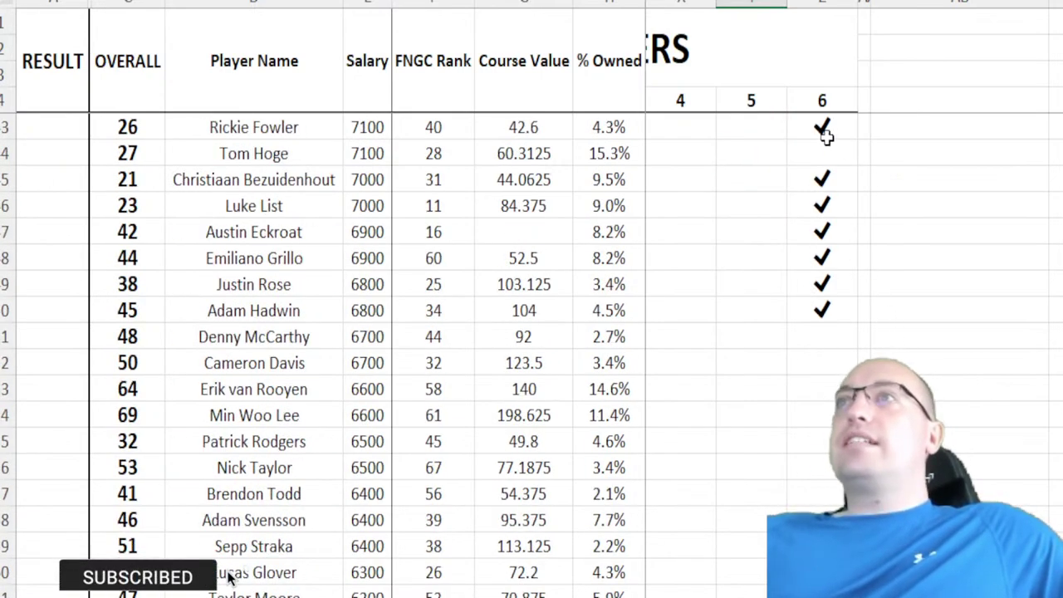
pyautogui.scroll(1, 830, 157)
pyautogui.click(836, 171)
pyautogui.scroll(-1, 906, 192)
pyautogui.press('Down')
pyautogui.press('Down')
pyautogui.press('Down')
pyautogui.press('Down')
pyautogui.press('Down')
pyautogui.press('Down')
pyautogui.press('Down')
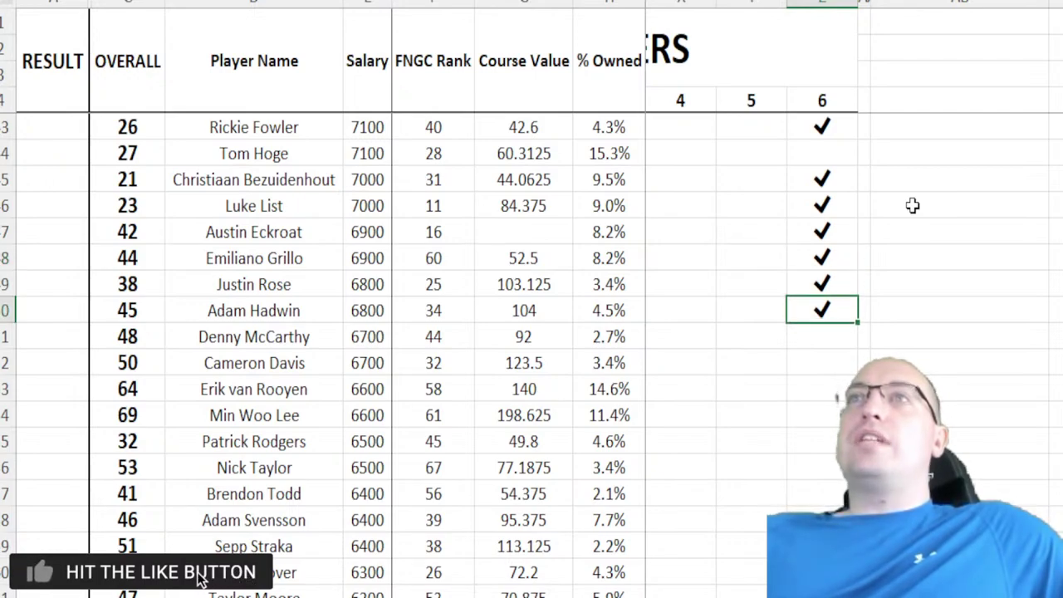
# Step: Compare the tier 6 course values of Rickie Fowler and Christiaan Bezuidenhout
pyautogui.click(827, 131)
pyautogui.click(832, 181)
pyautogui.click(523, 126)
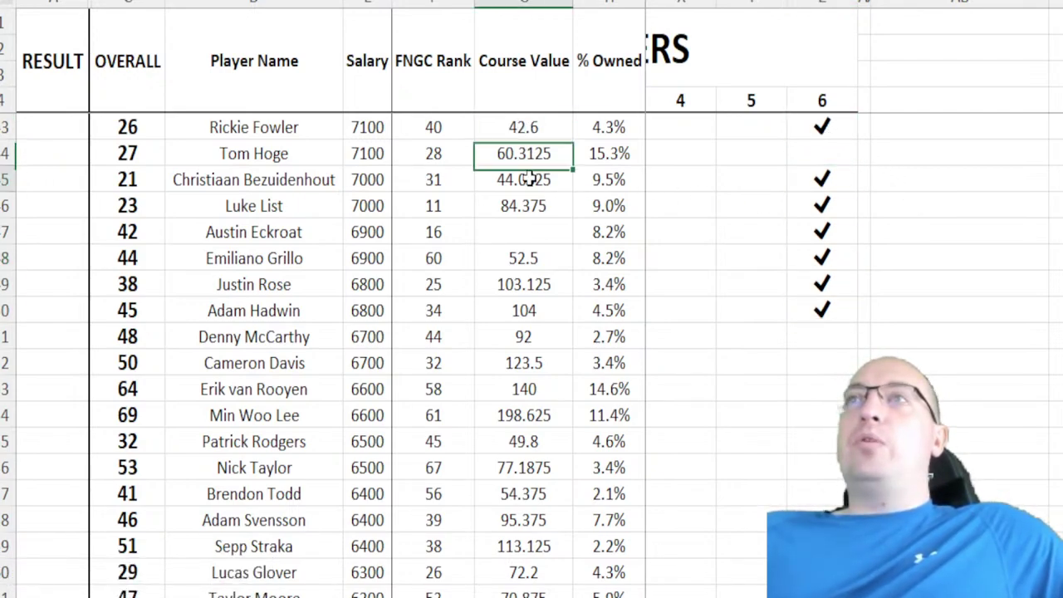
pyautogui.click(528, 180)
pyautogui.click(523, 126)
pyautogui.click(529, 181)
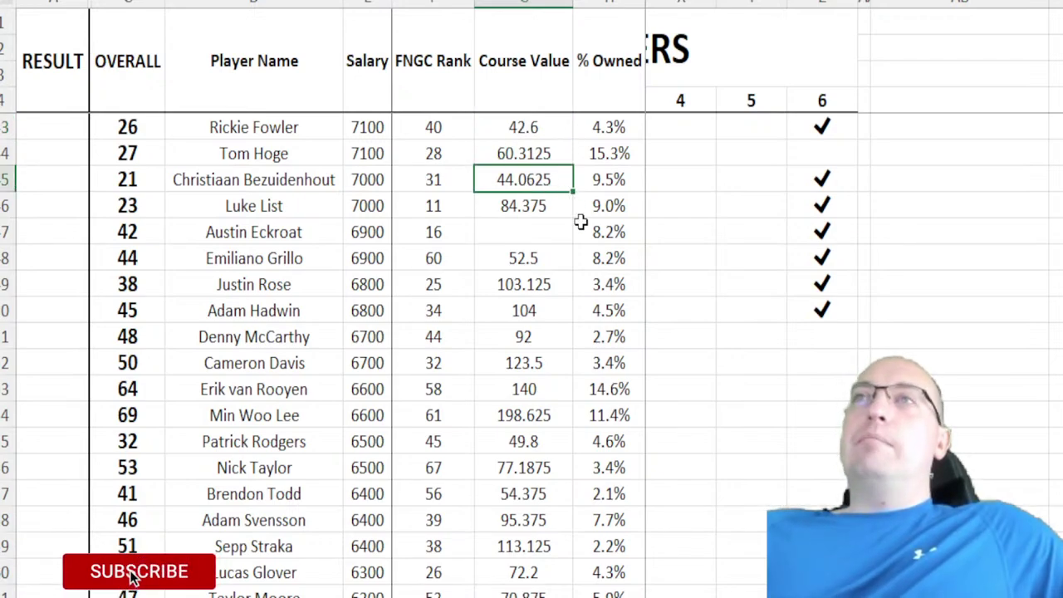
pyautogui.click(518, 126)
pyautogui.click(529, 181)
pyautogui.click(525, 130)
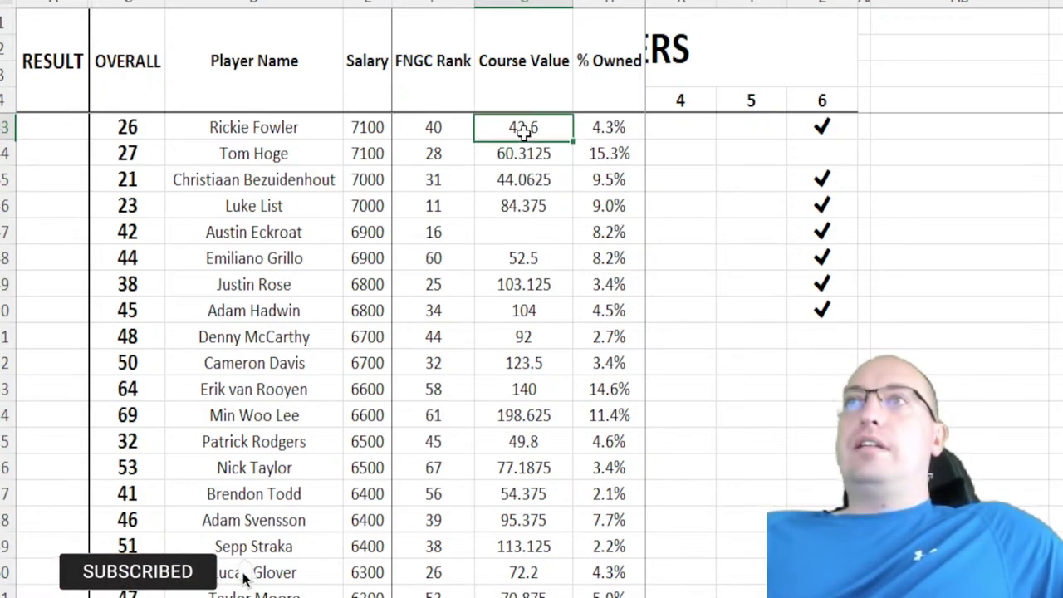
# Step: Check Rickie Fowler's ownership and Christiaan Bezuidenhout's overall rank, and review Fowler's row through to his tier 6 check mark
pyautogui.click(598, 129)
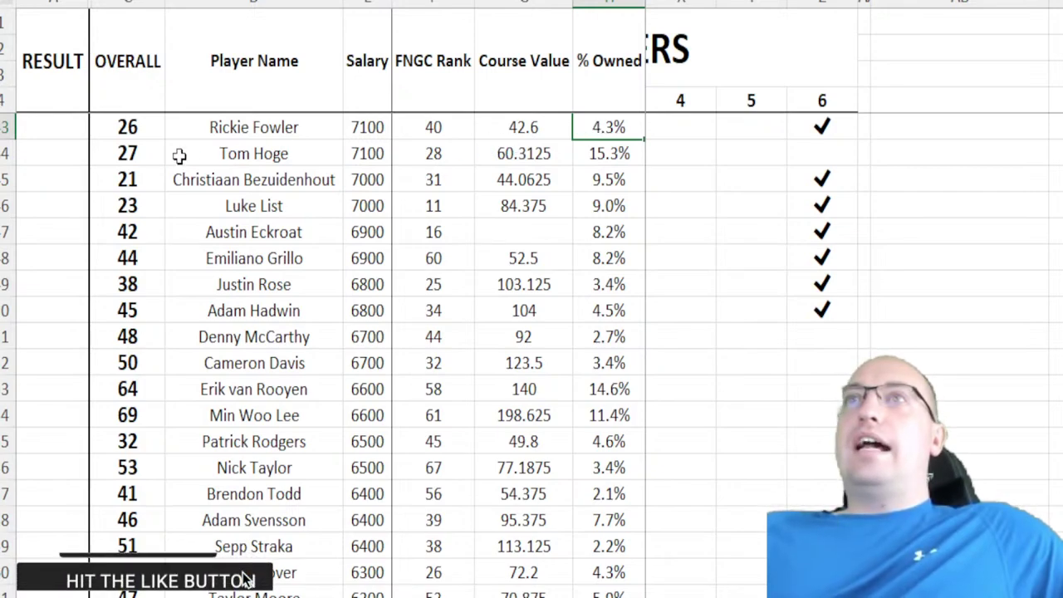
pyautogui.click(152, 176)
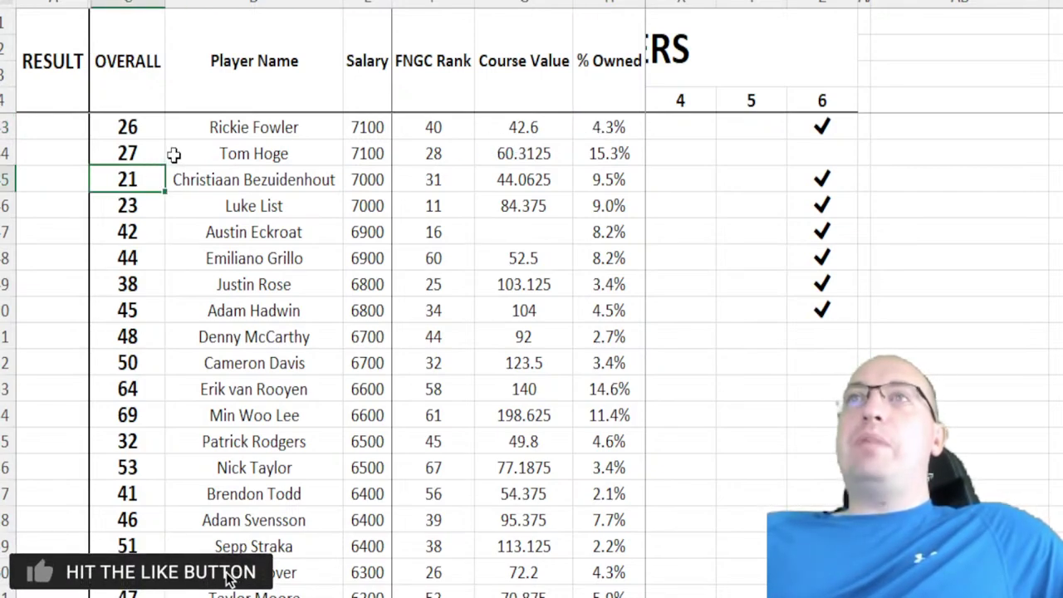
pyautogui.moveTo(143, 128); pyautogui.dragTo(809, 130)
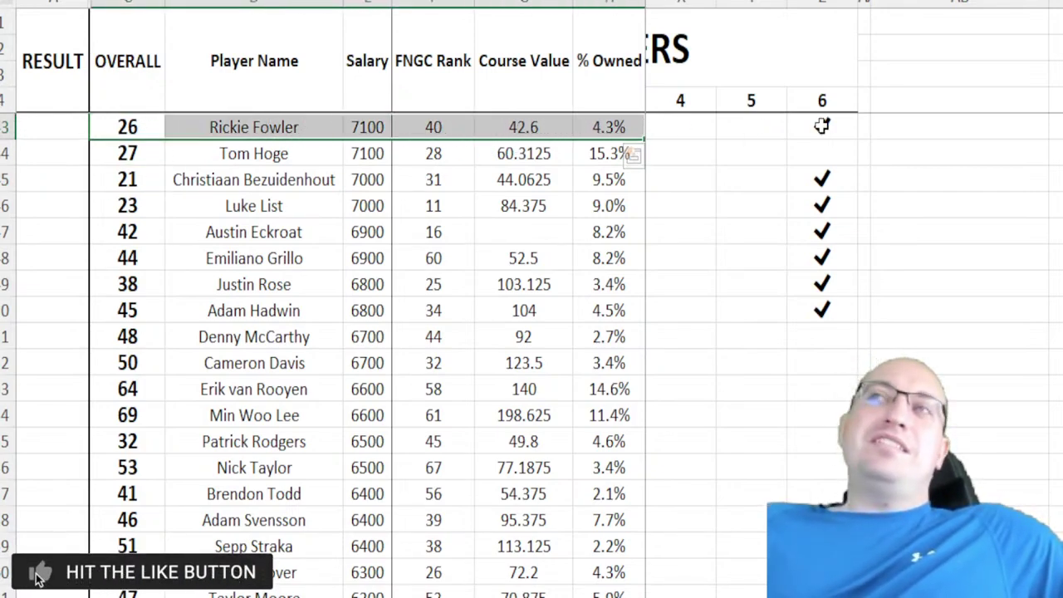
pyautogui.click(834, 122)
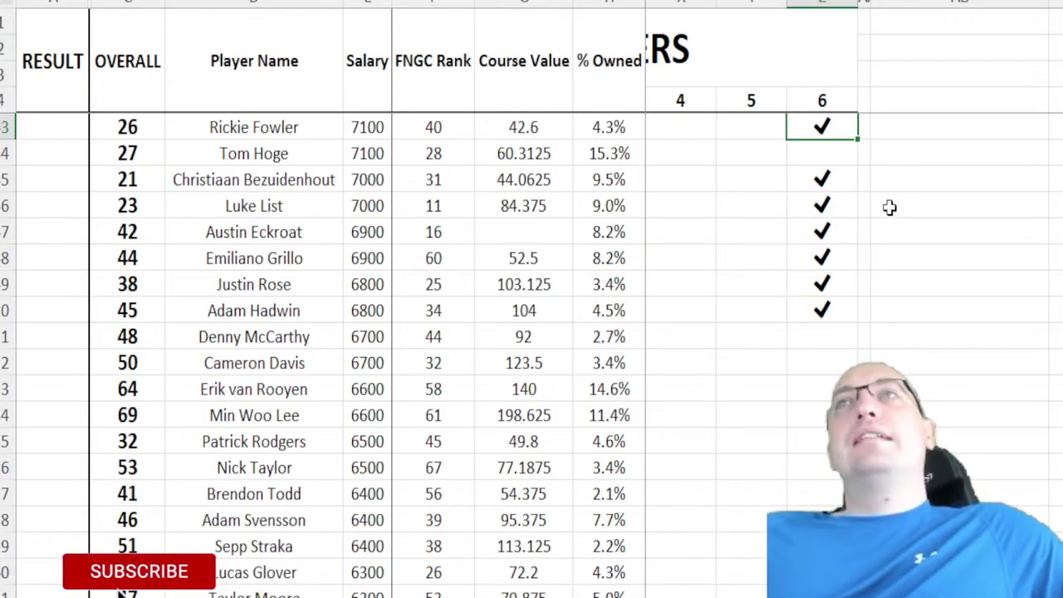
# Step: Return to the tier 1 column and go down its check marks to Patrick Cantlay's
pyautogui.click(684, 110)
pyautogui.press('Left')
pyautogui.press('Left')
pyautogui.press('Left')
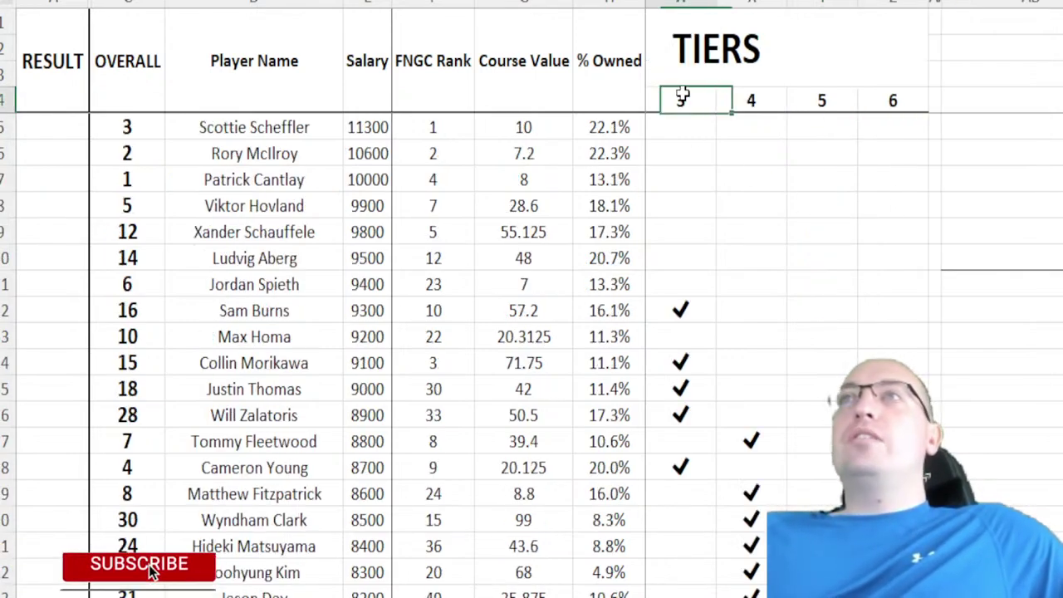
pyautogui.press('Down')
pyautogui.press('Down')
pyautogui.press('Down')
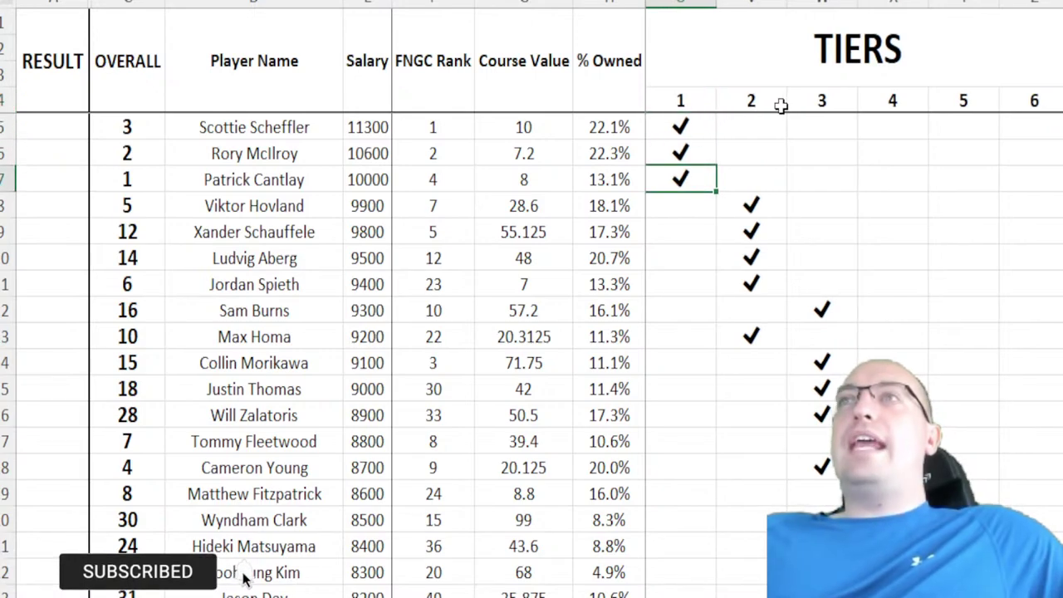
# Step: Recap tiers 2 to 4, moving down through each tier's check marks to Matthew Fitzpatrick's
pyautogui.scroll(-1, 789, 123)
pyautogui.click(758, 142)
pyautogui.scroll(-2, 897, 204)
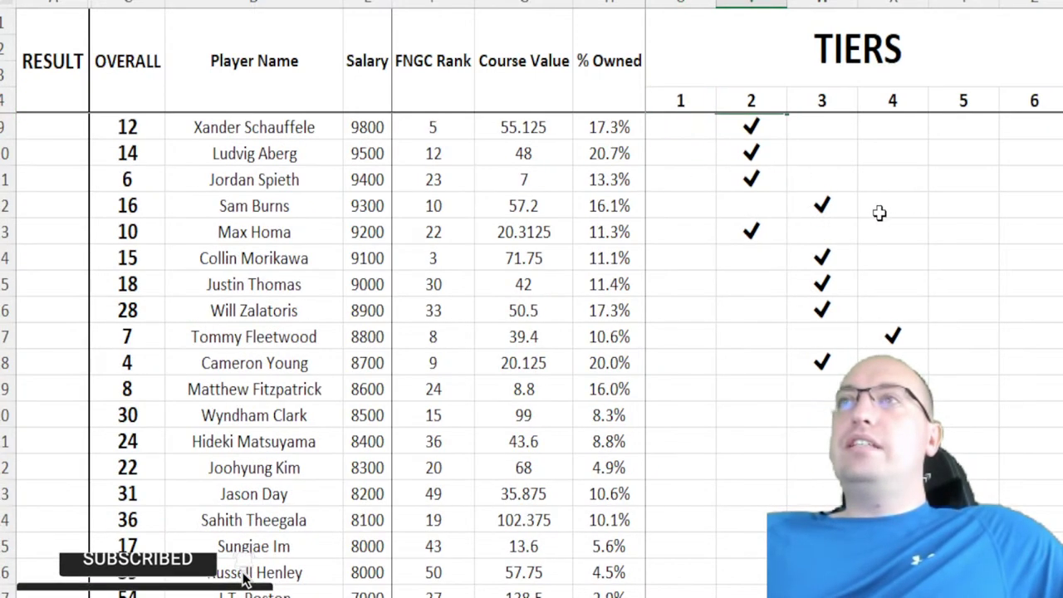
pyautogui.click(822, 253)
pyautogui.scroll(-2, 1007, 242)
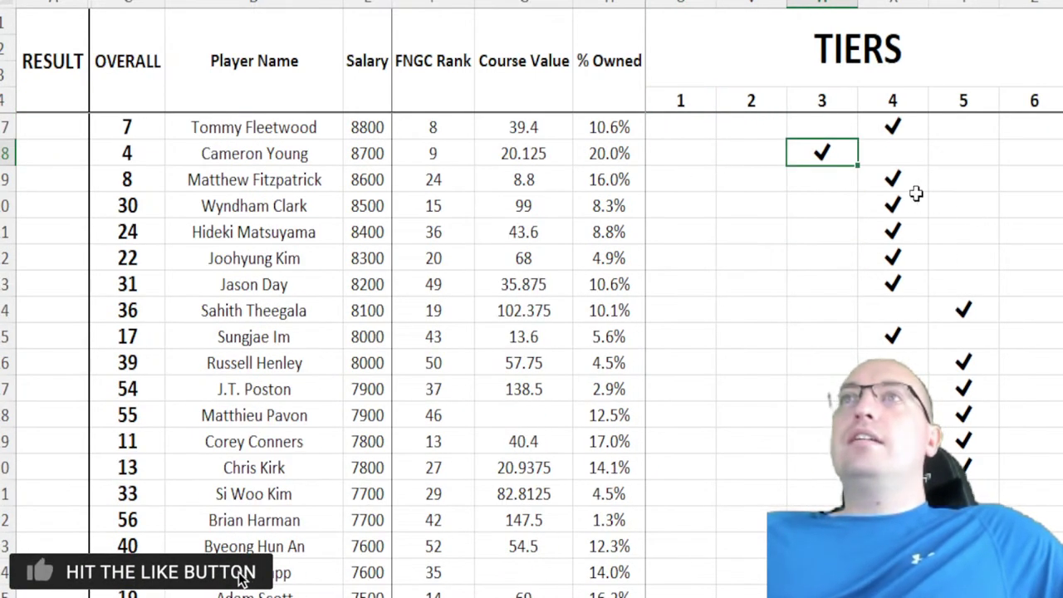
pyautogui.click(886, 185)
pyautogui.scroll(-2, 1060, 260)
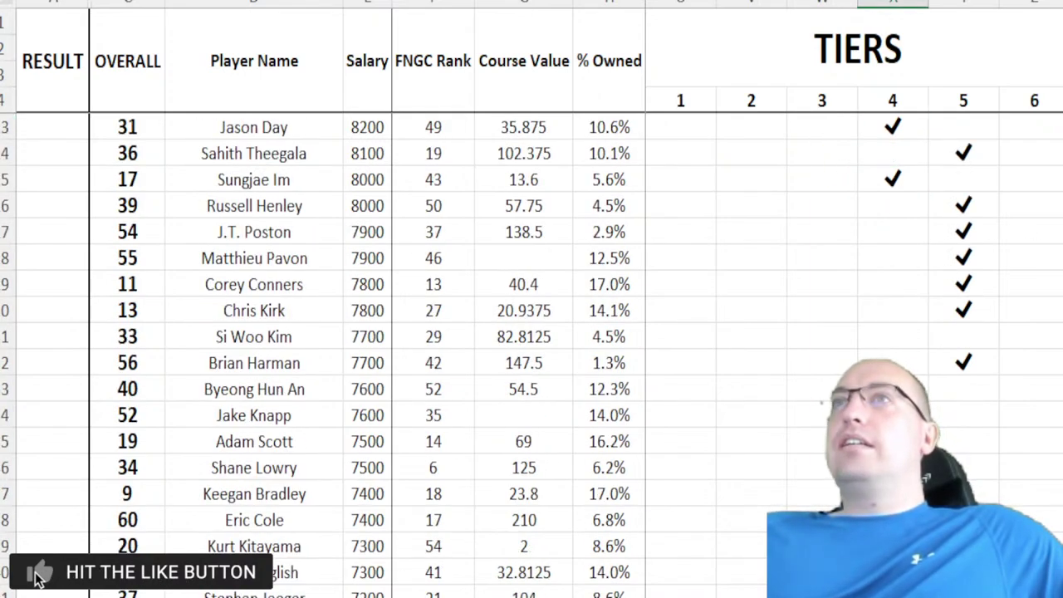
# Step: Recap tiers 5 and 6, moving from Sahith Theegala's check mark to Rickie Fowler's
pyautogui.click(972, 164)
pyautogui.scroll(-4, 1011, 235)
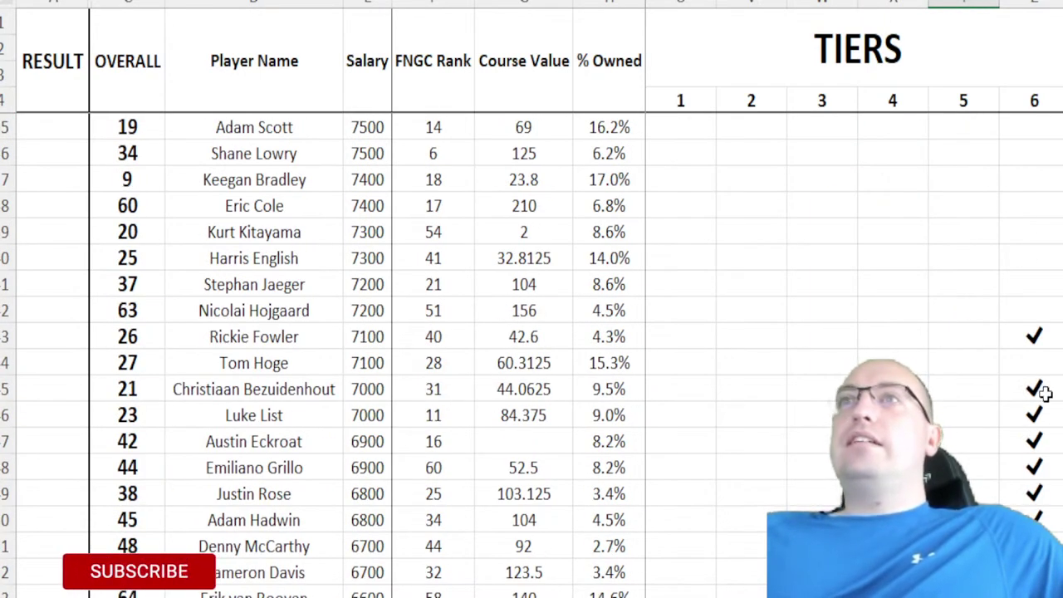
pyautogui.click(1034, 232)
pyautogui.click(1033, 336)
# Step: Delete the six TIERS columns from the sheet
pyautogui.scroll(7, 1033, 336)
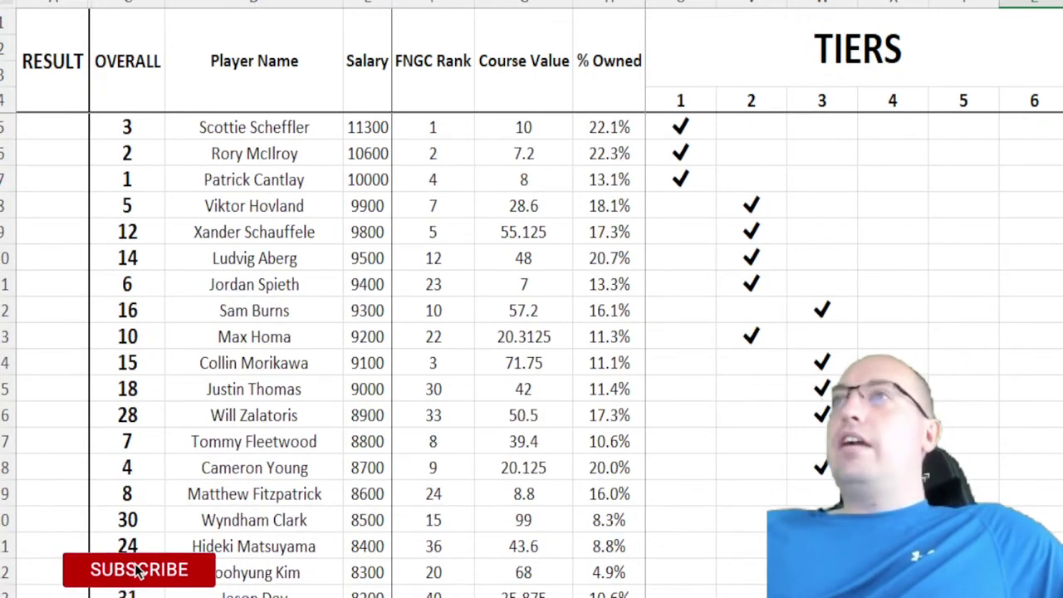
pyautogui.moveTo(681, 4); pyautogui.dragTo(1052, 30)
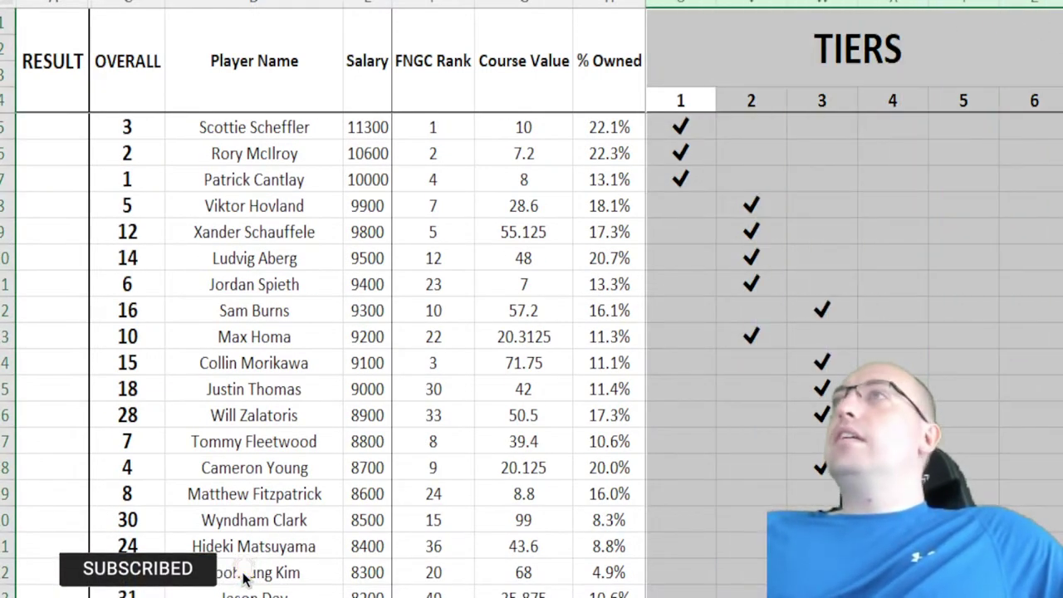
pyautogui.hotkey('ctrl', '-')
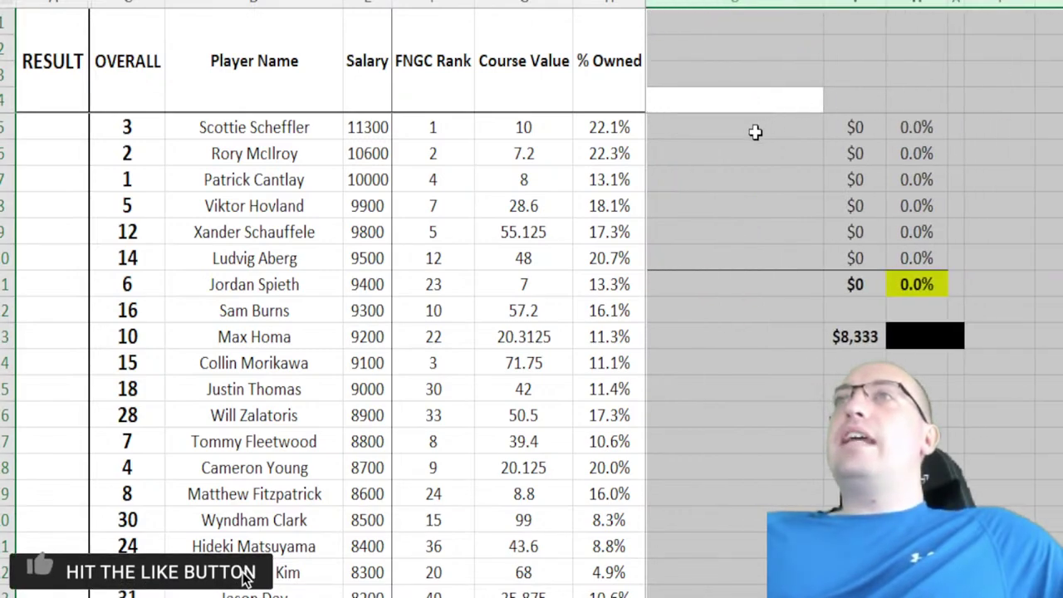
# Step: Enter Rory McIlroy in the first lineup slot, and compare his ownership with Scottie Scheffler's in the separate ownership sheet
pyautogui.click(754, 129)
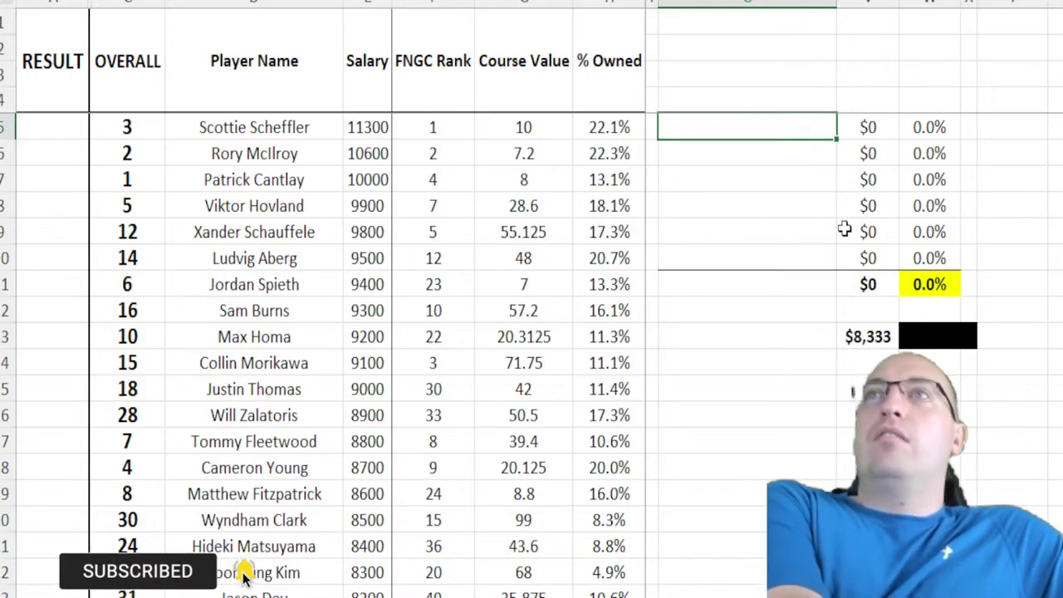
pyautogui.write('Rory M')
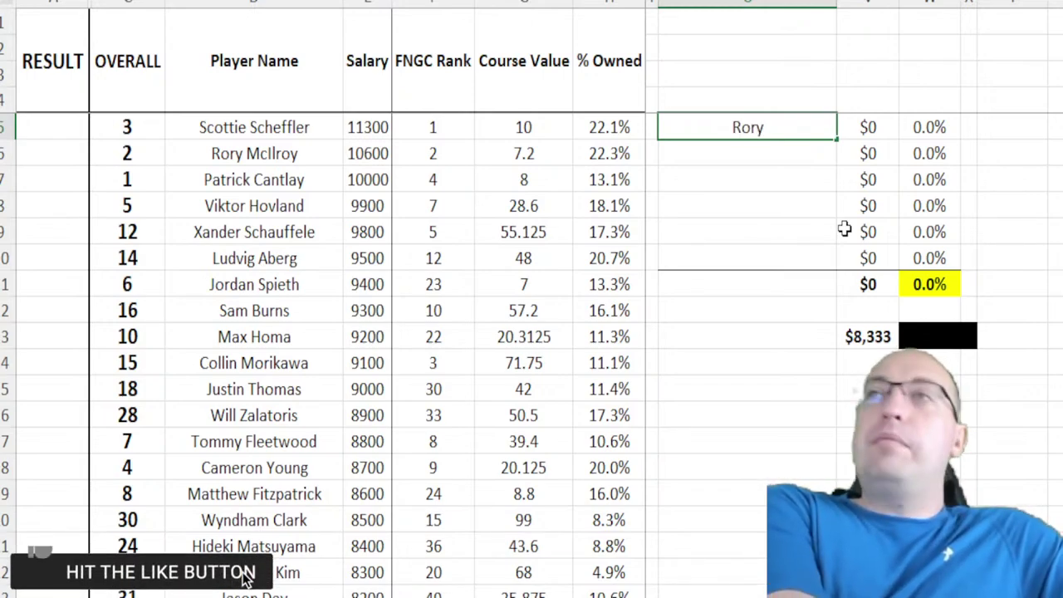
pyautogui.write('cIlroy')
pyautogui.press('Return')
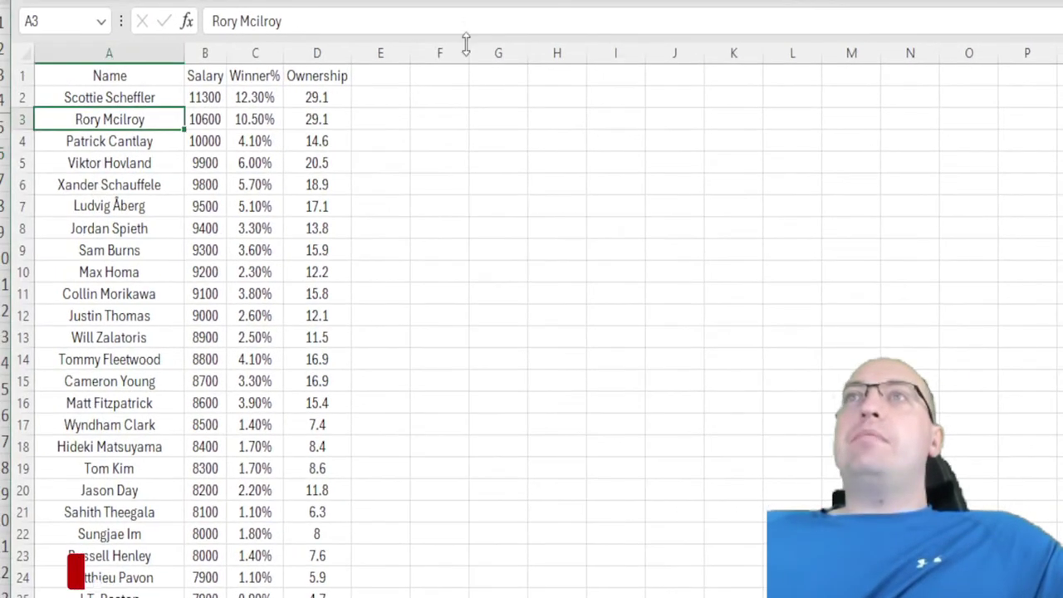
pyautogui.click(334, 98)
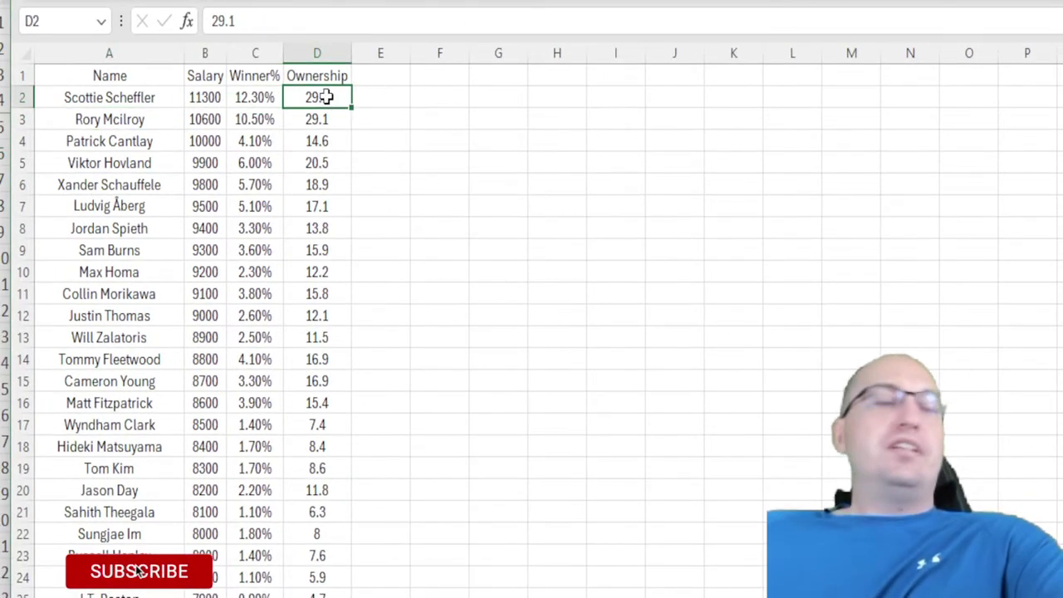
pyautogui.moveTo(352, 108); pyautogui.dragTo(351, 128)
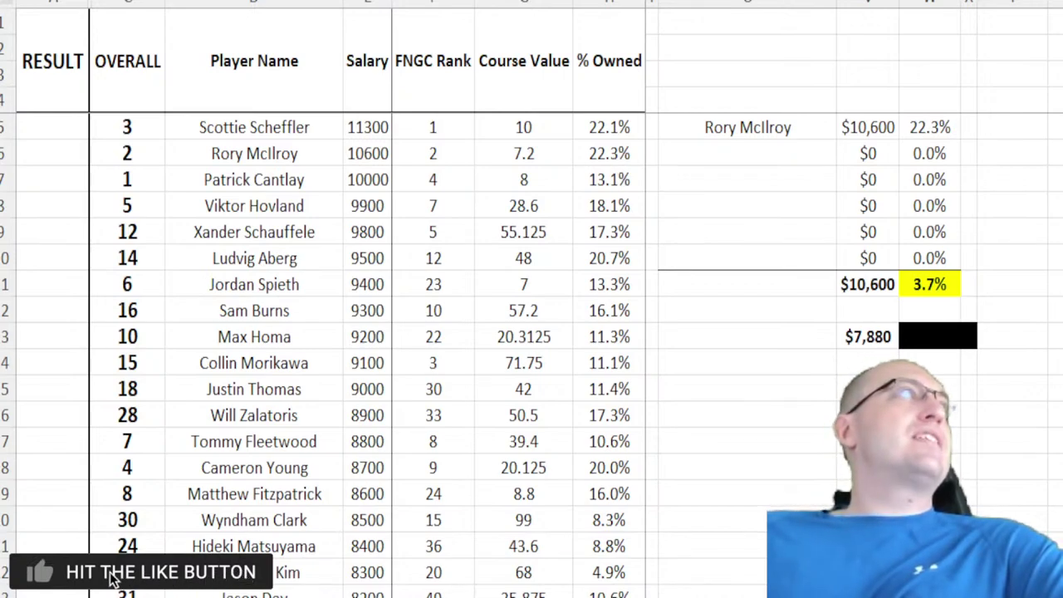
# Step: Enter Min Woo Lee in the sixth lineup slot of the main stats sheet
pyautogui.click(797, 158)
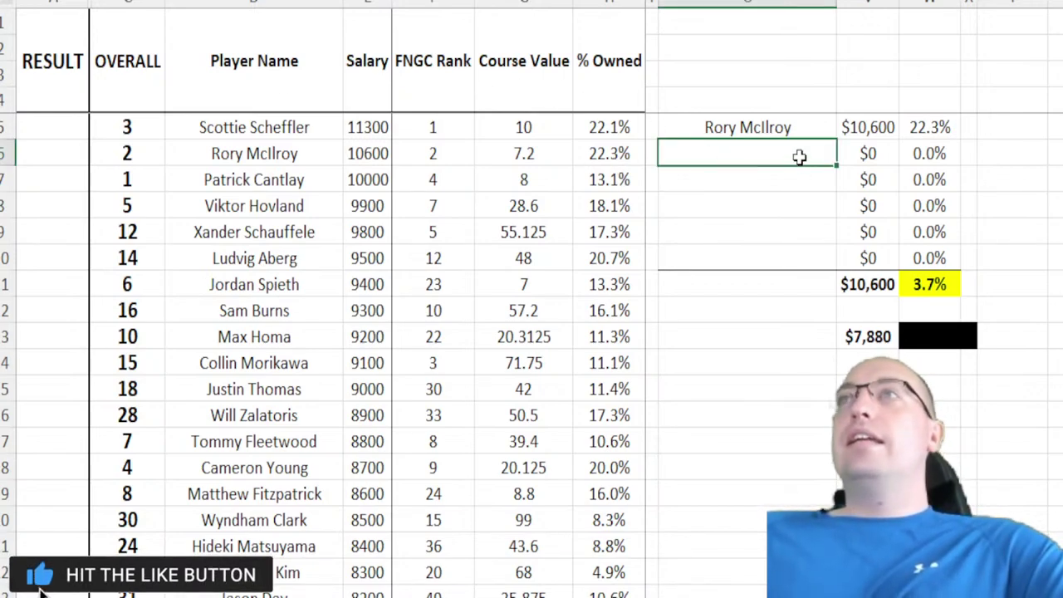
pyautogui.click(831, 257)
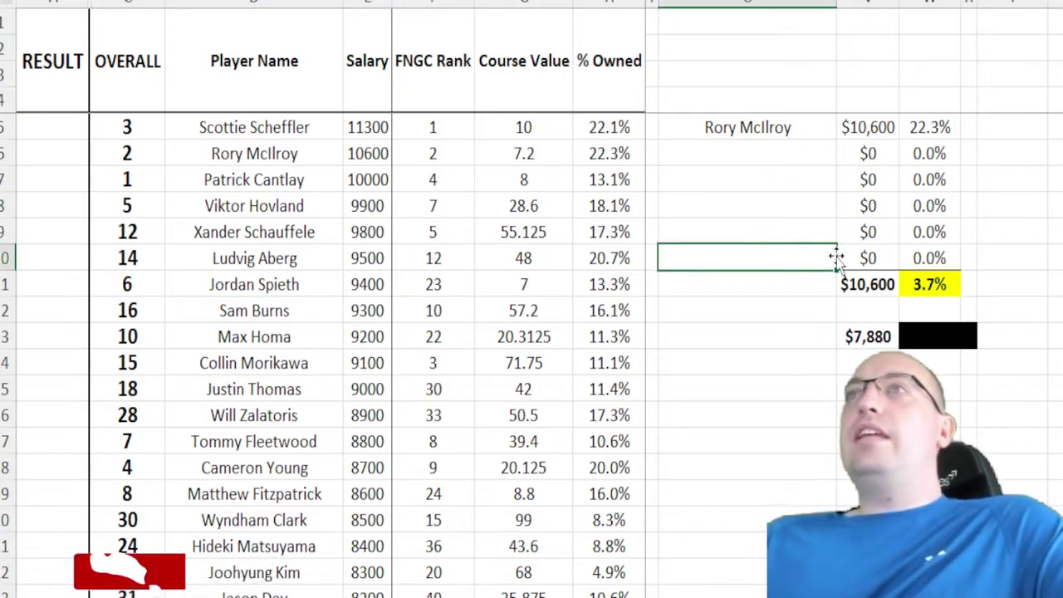
pyautogui.write('Min Woo Lee')
pyautogui.press('Return')
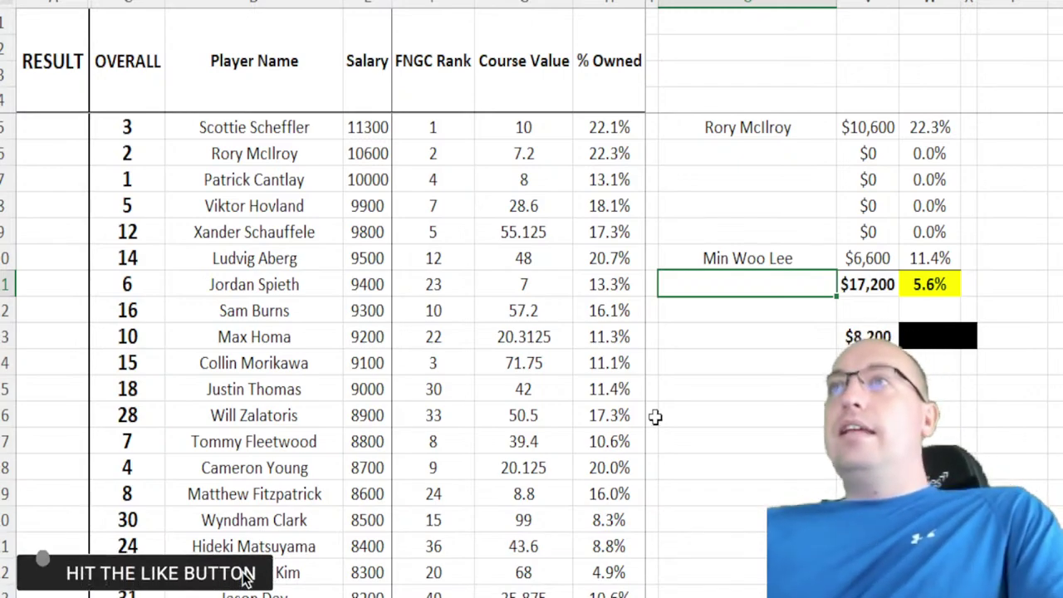
# Step: Enter Ludvig Aberg in the second lineup slot
pyautogui.moveTo(753, 133); pyautogui.dragTo(771, 245)
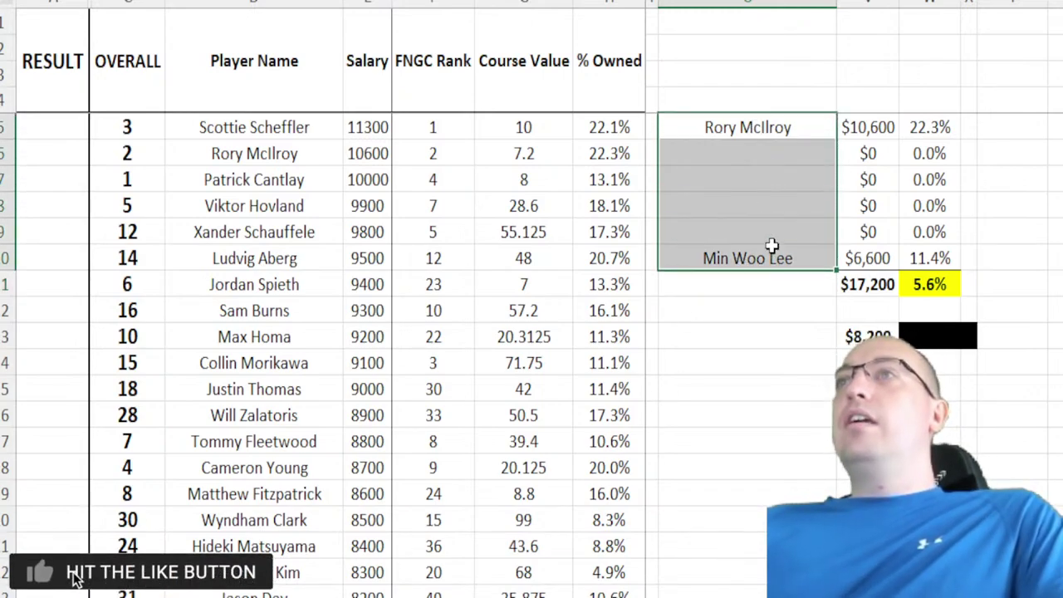
pyautogui.click(764, 164)
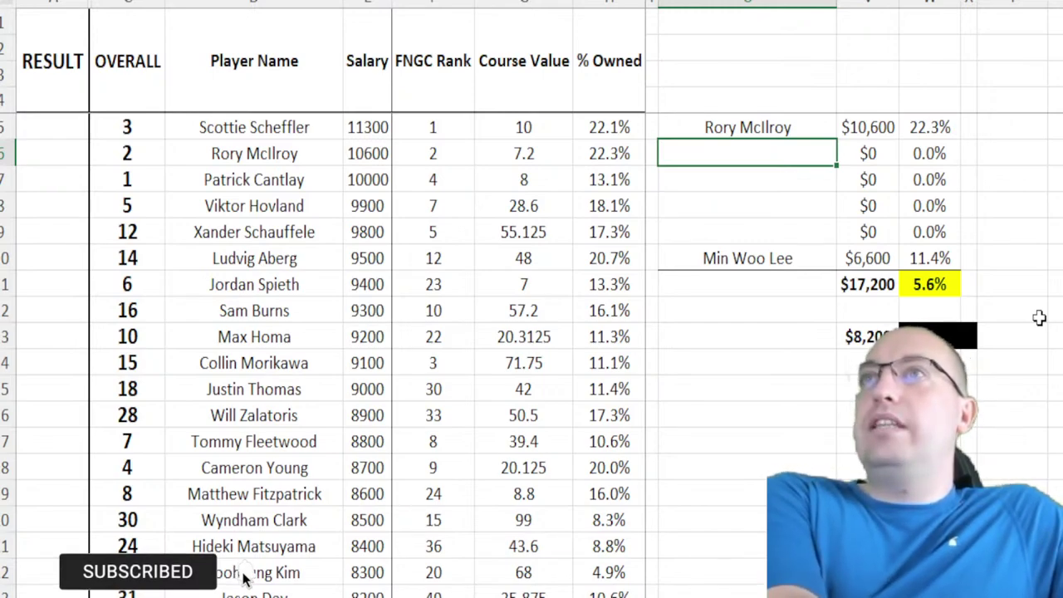
pyautogui.write('Ludvigf')
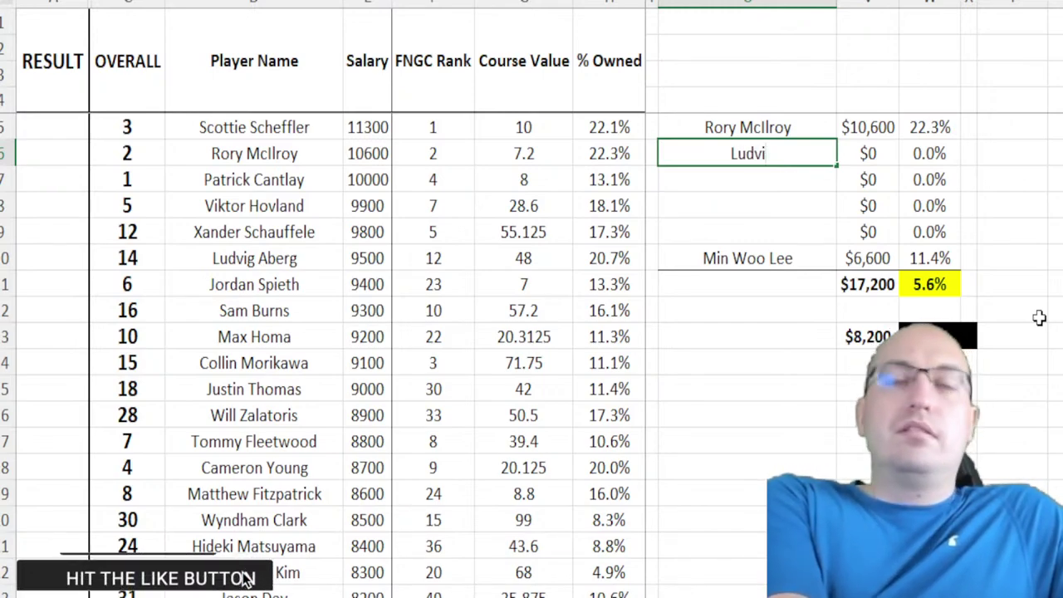
pyautogui.press('BackSpace')
pyautogui.write('Ba')
pyautogui.press('BackSpace')
pyautogui.press('BackSpace')
pyautogui.write('Aberg')
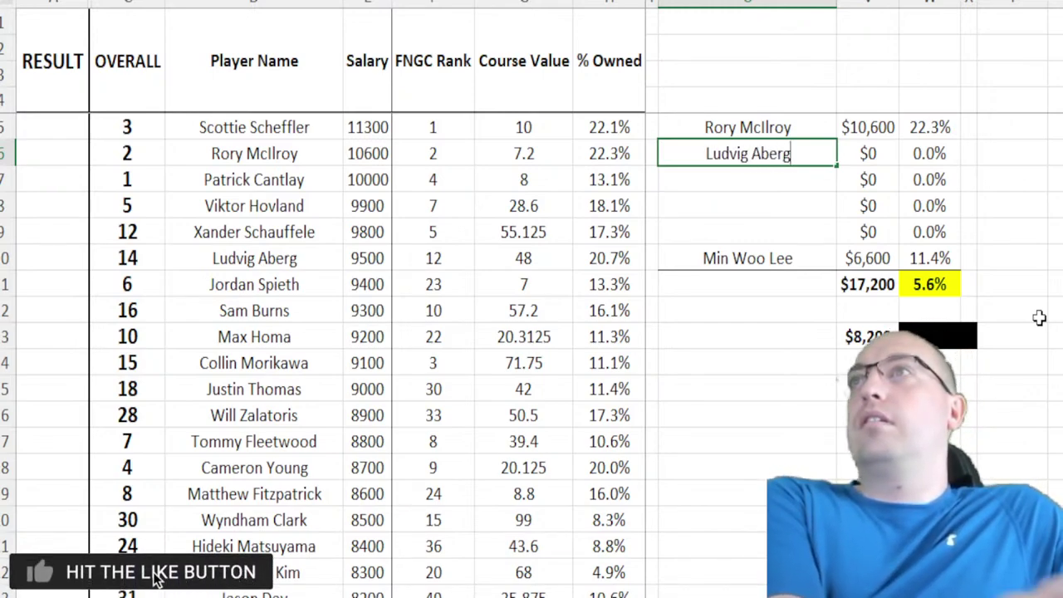
pyautogui.press('Return')
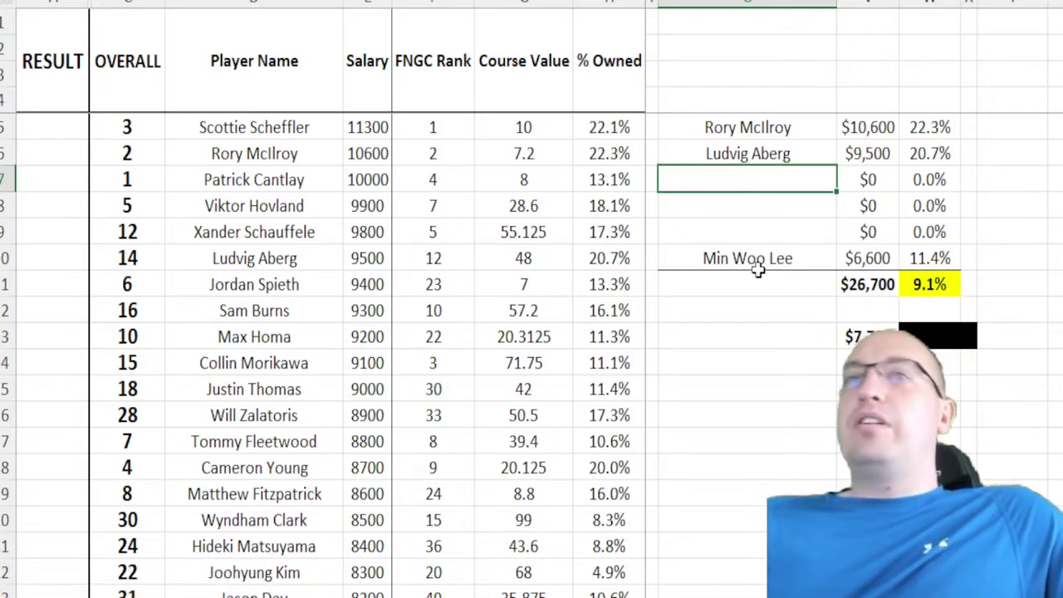
# Step: Enter Cameron Young in the third lineup slot
pyautogui.click(774, 159)
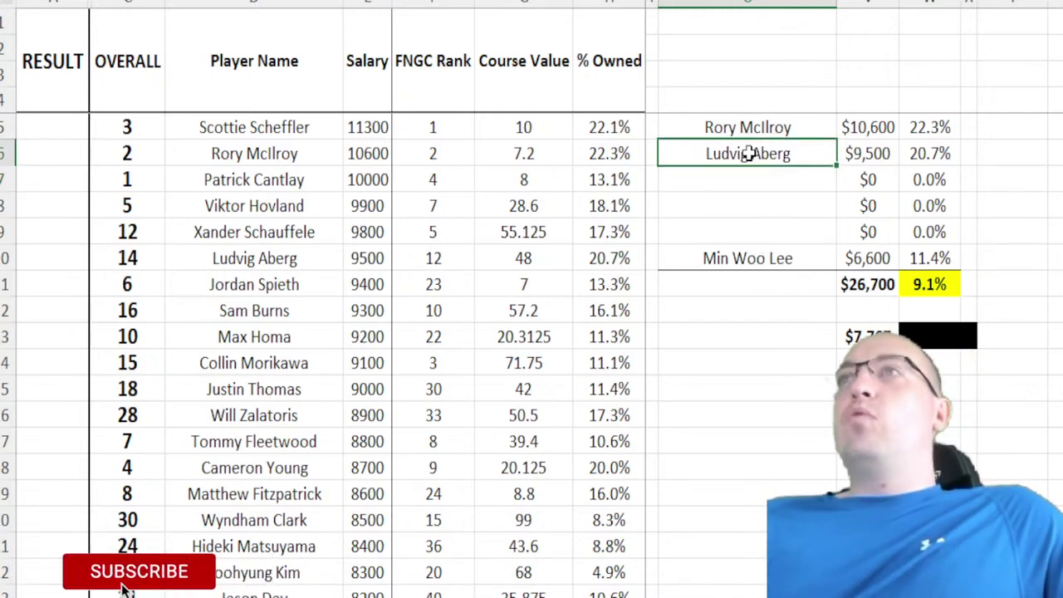
pyautogui.click(750, 174)
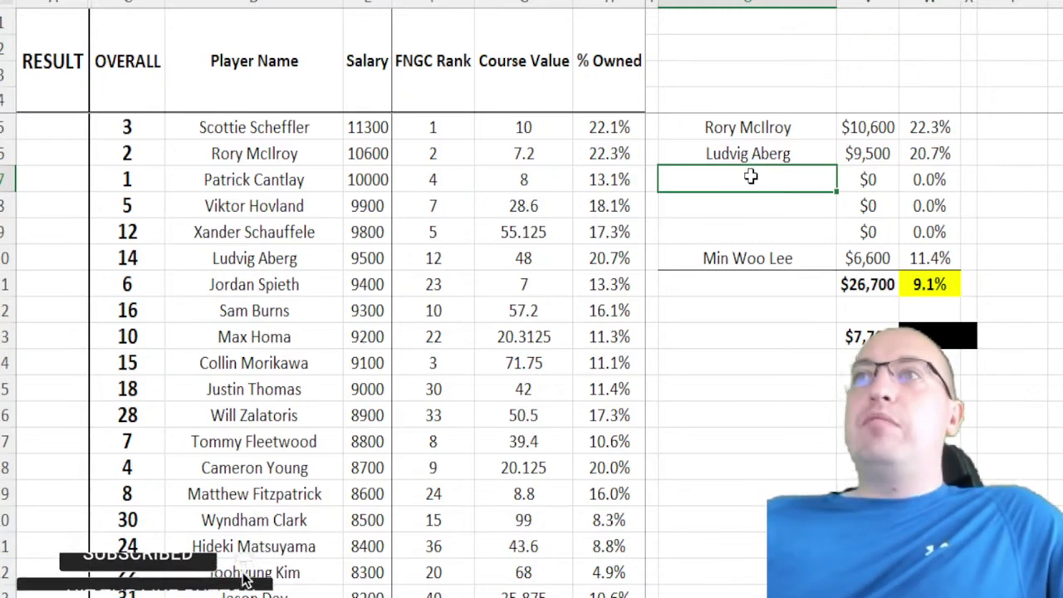
pyautogui.write('Cameron Young')
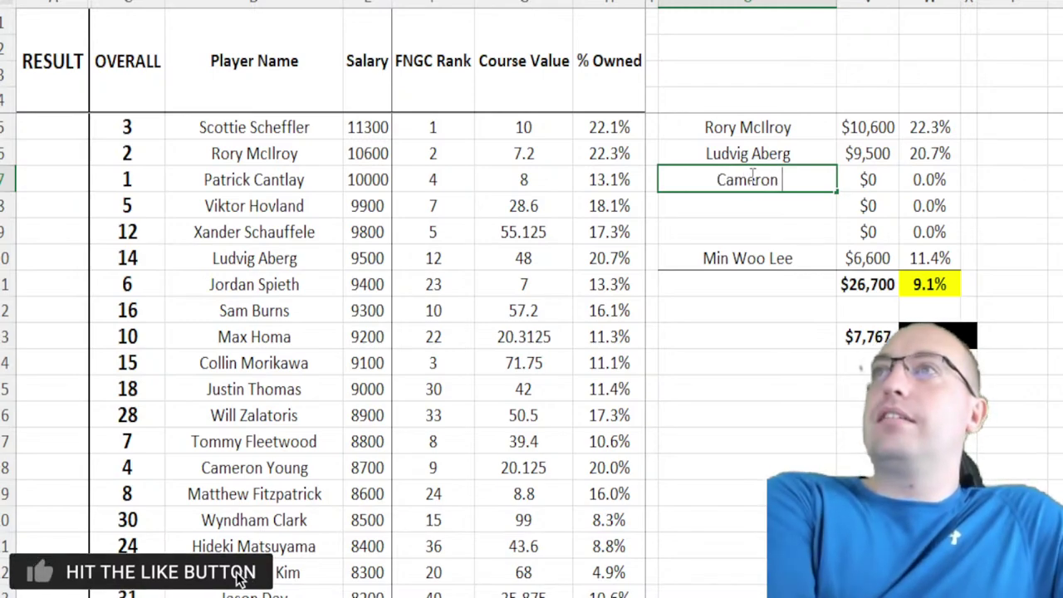
pyautogui.press('Return')
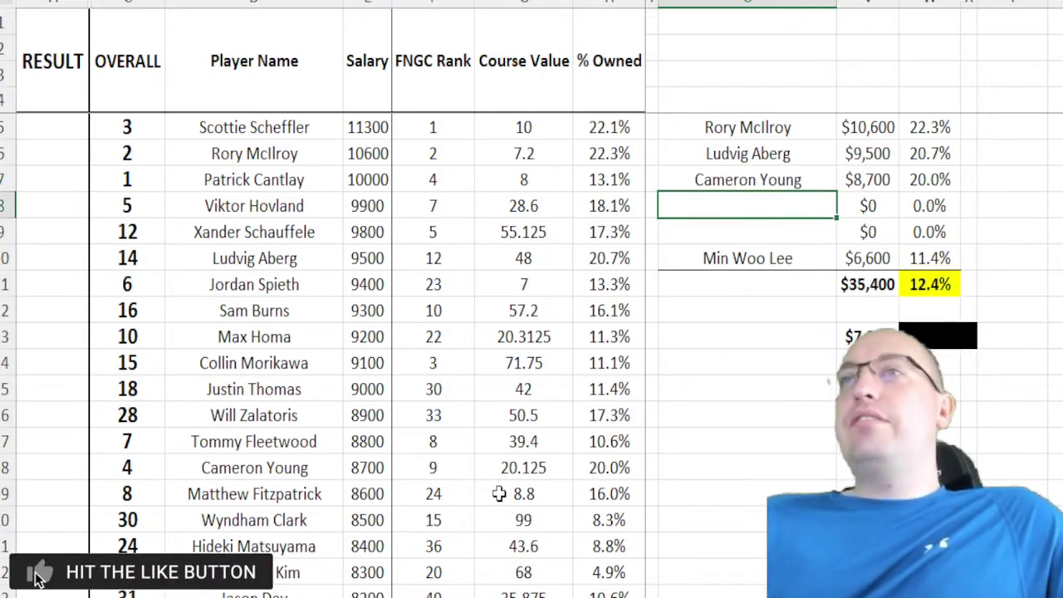
# Step: Compare the stats of Keegan Bradley, Harris English and Tom Hoge, and enter Keegan Bradley in the fourth lineup slot
pyautogui.scroll(-8, 505, 408)
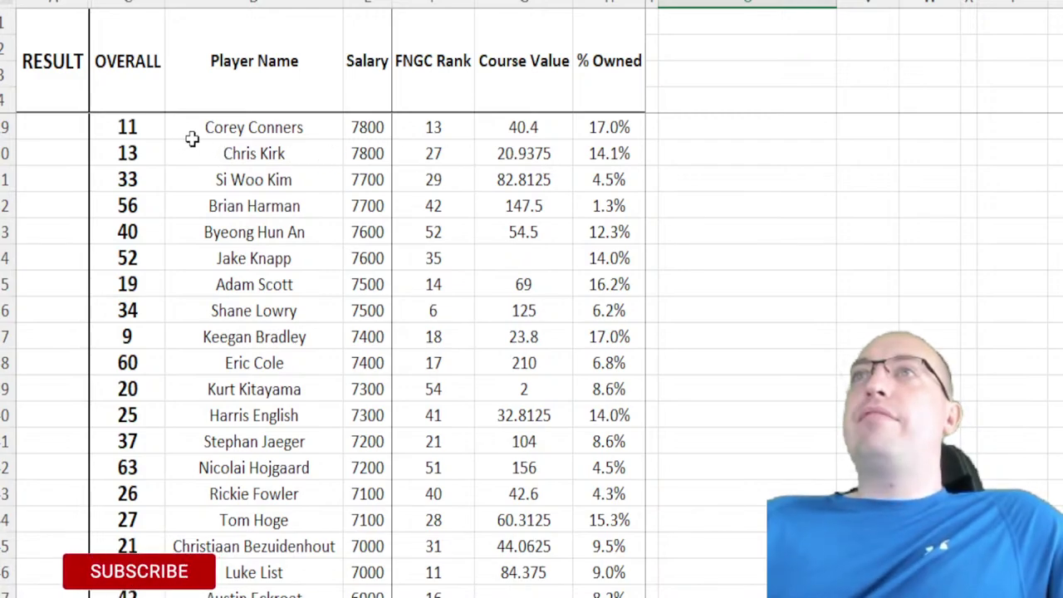
pyautogui.scroll(-1, 333, 207)
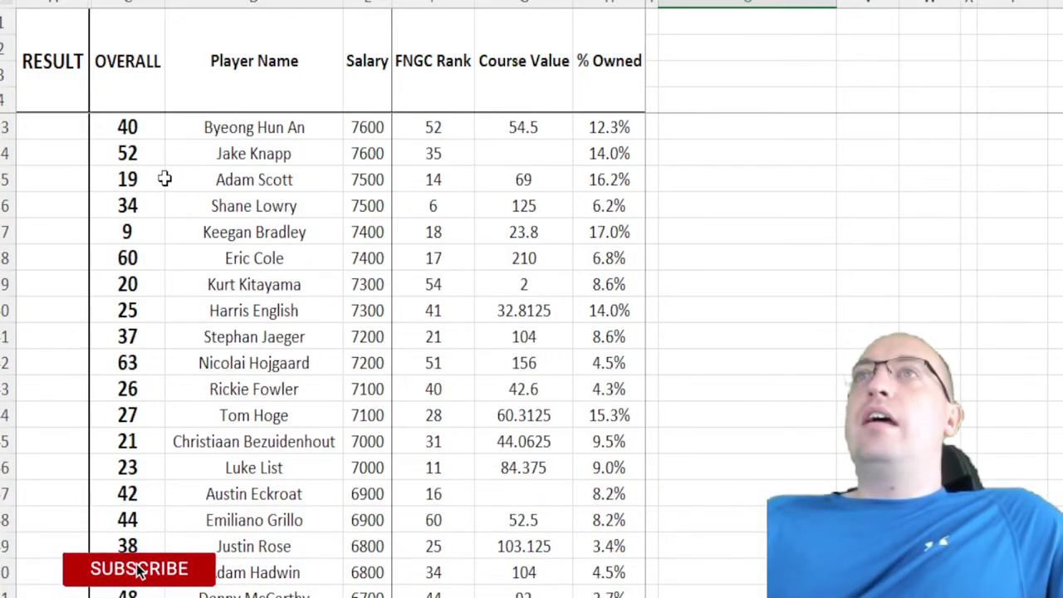
pyautogui.moveTo(153, 241); pyautogui.dragTo(612, 230)
pyautogui.moveTo(133, 311); pyautogui.dragTo(615, 309)
pyautogui.click(154, 415)
pyautogui.moveTo(218, 415); pyautogui.dragTo(615, 415)
pyautogui.click(37, 579)
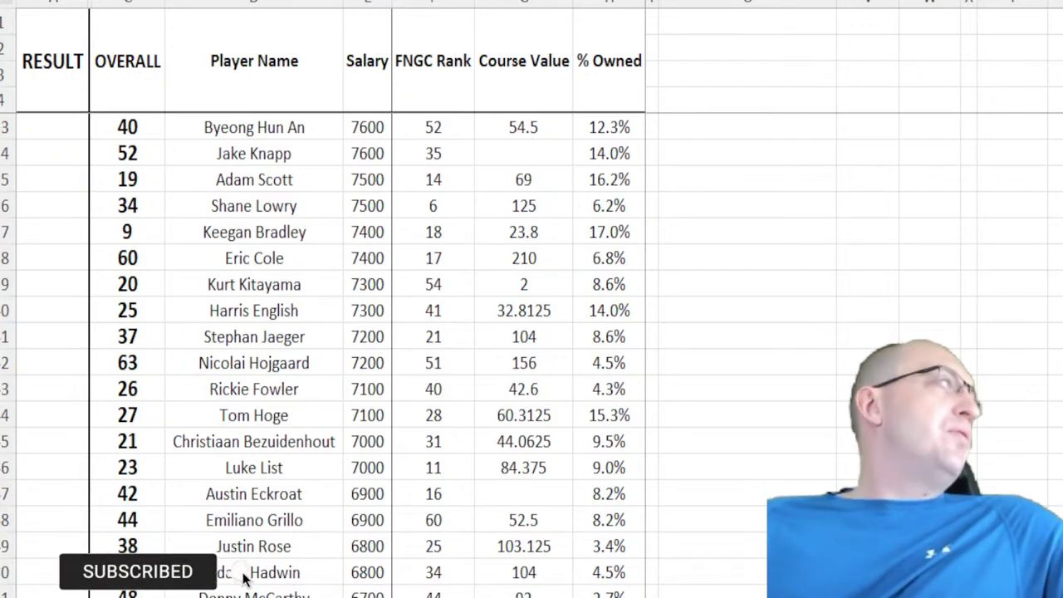
pyautogui.scroll(10, 819, 278)
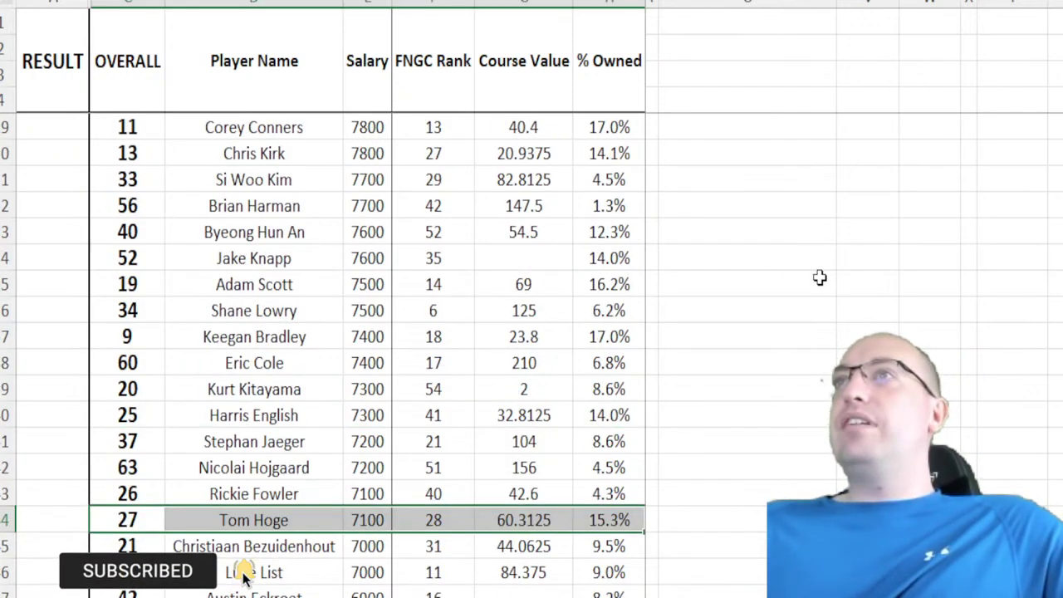
pyautogui.click(773, 210)
pyautogui.write('Keegan Bradley')
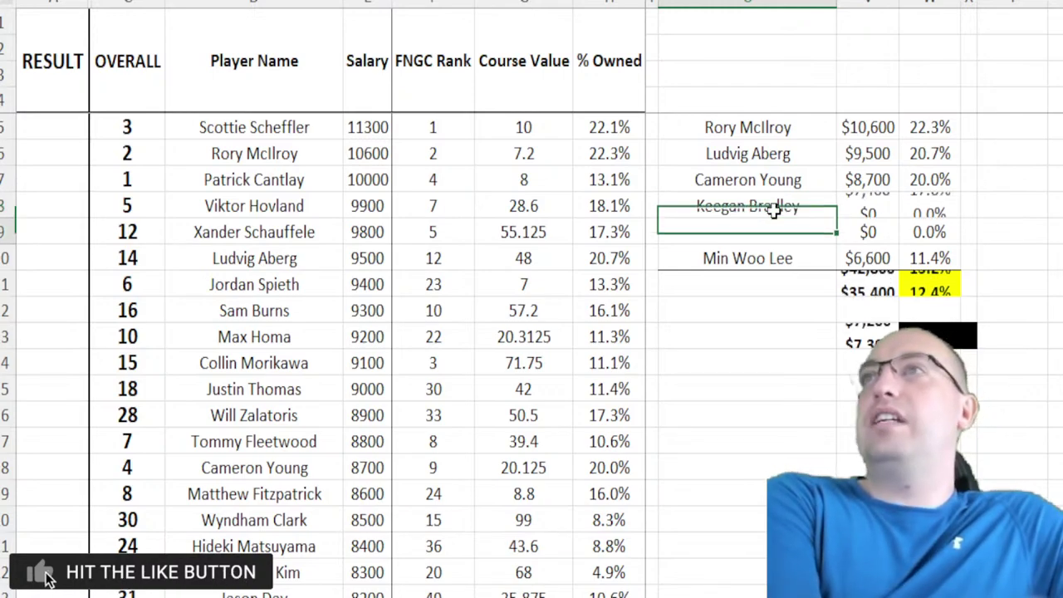
pyautogui.press('Return')
pyautogui.click(909, 206)
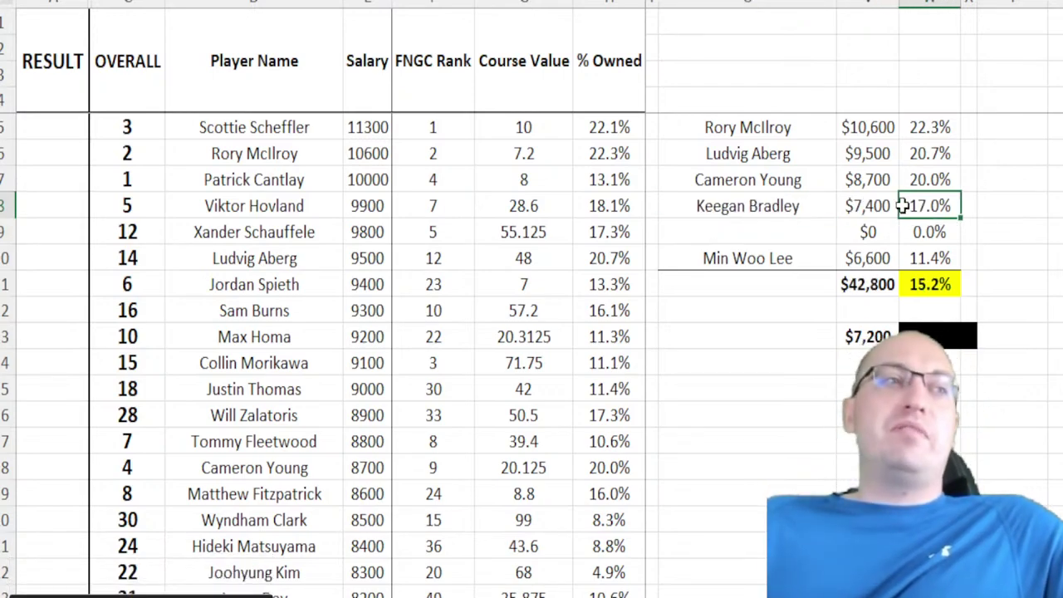
# Step: Check the golfers in the low $7,000 salary range and enter Tom Hoge in the fifth lineup slot
pyautogui.scroll(-4, 570, 296)
pyautogui.scroll(4, 645, 284)
pyautogui.scroll(-10, 467, 364)
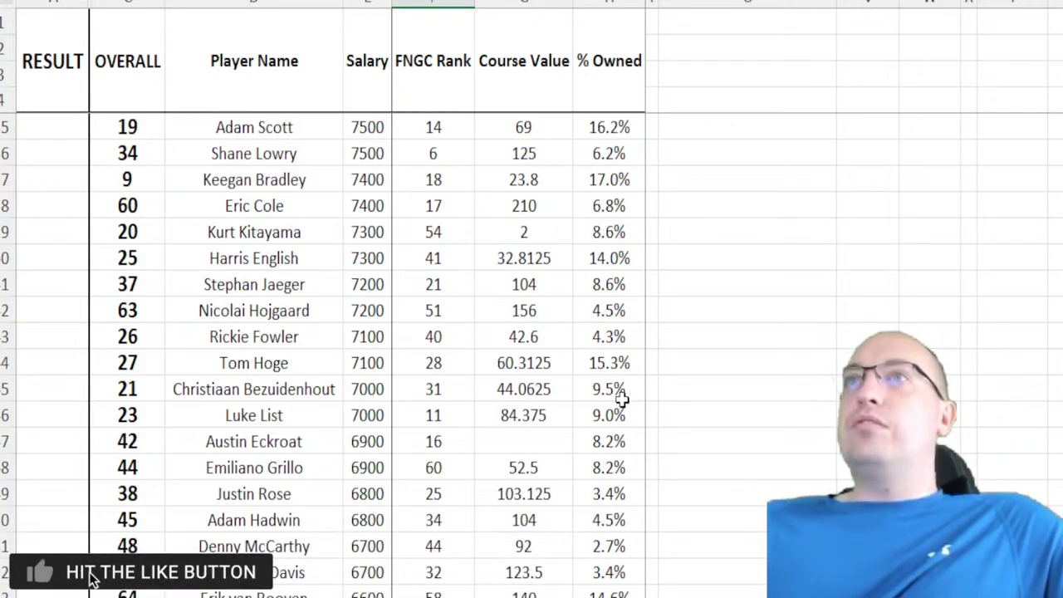
pyautogui.scroll(10, 640, 368)
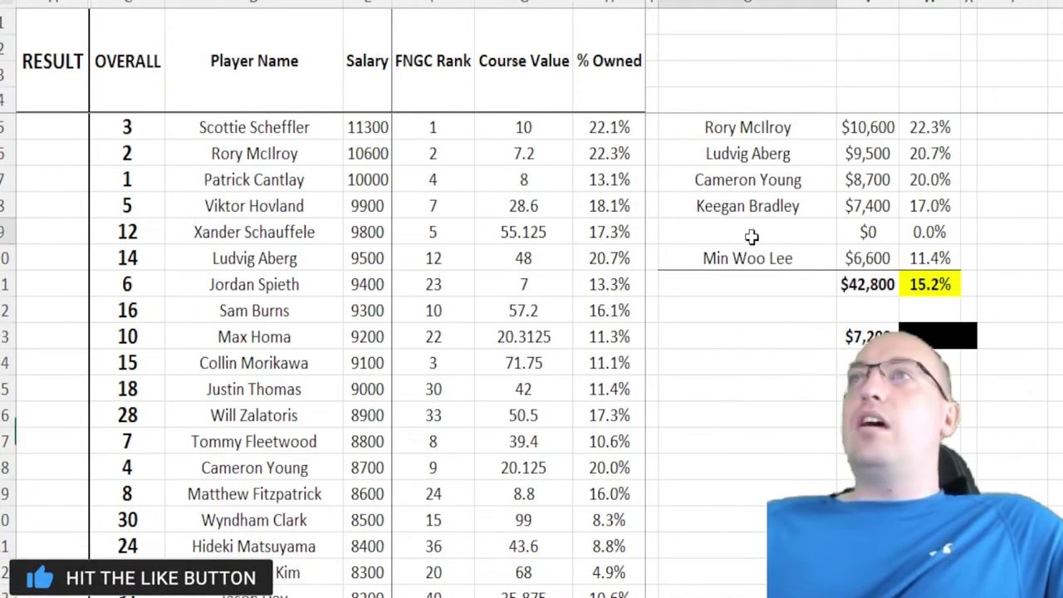
pyautogui.click(751, 236)
pyautogui.write('oge')
pyautogui.press('Return')
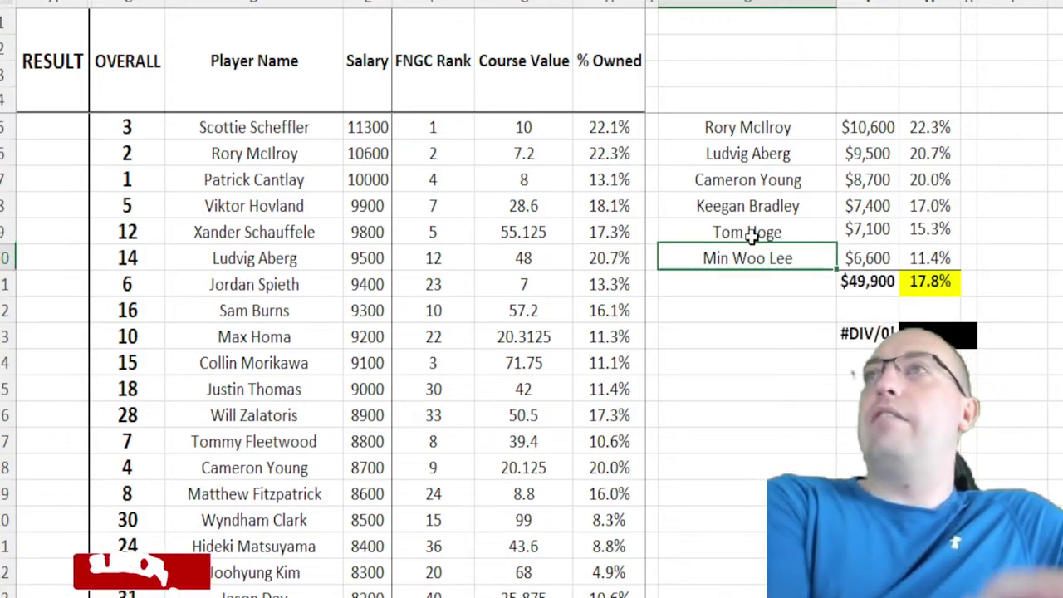
# Step: Review the completed six-golfer lineup, going through its individual picks and its average ownership
pyautogui.click(775, 232)
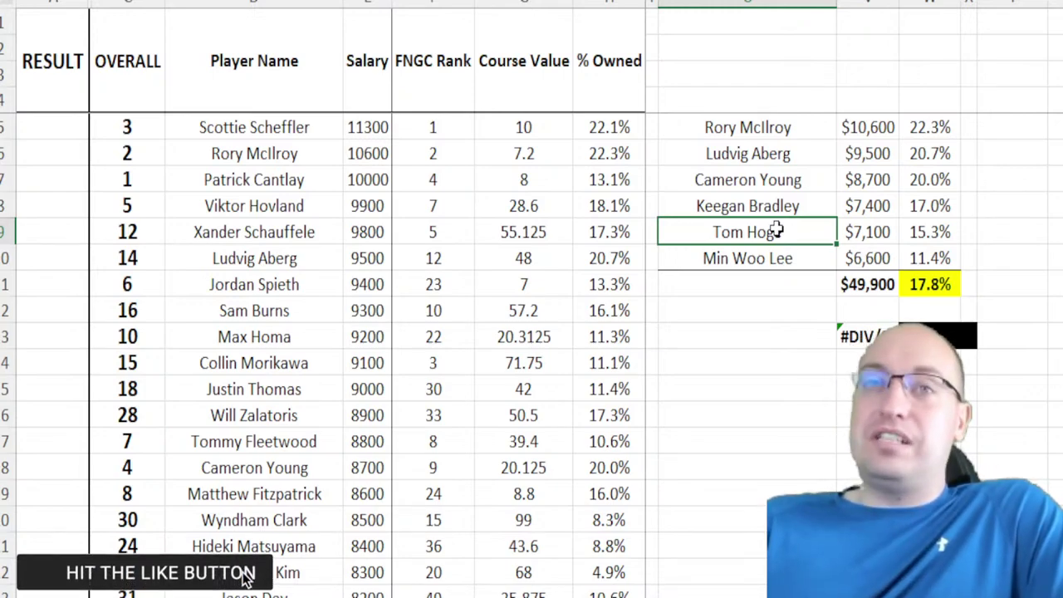
pyautogui.moveTo(776, 126); pyautogui.dragTo(800, 255)
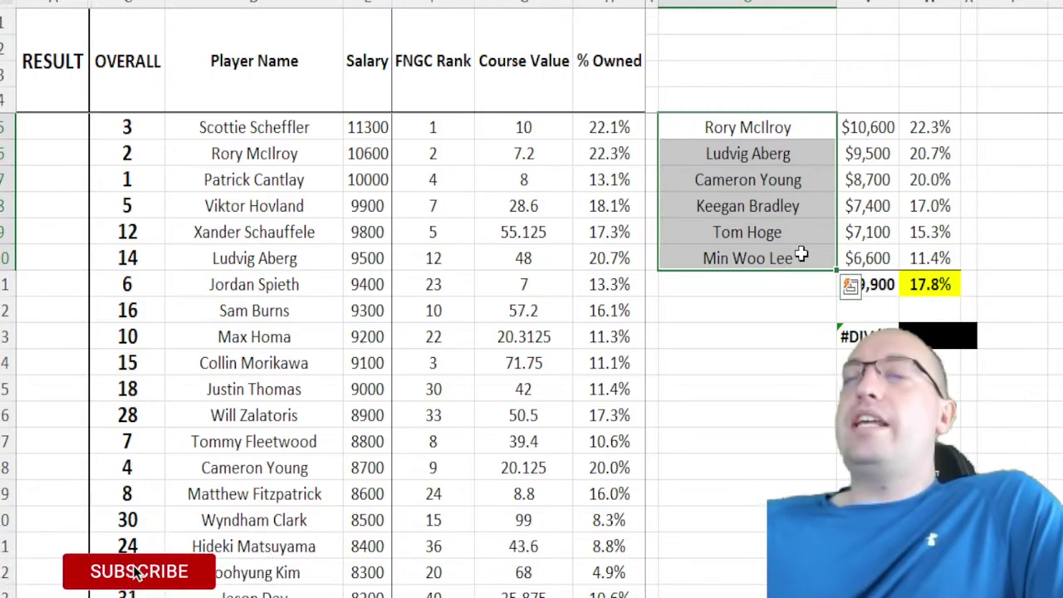
pyautogui.click(799, 256)
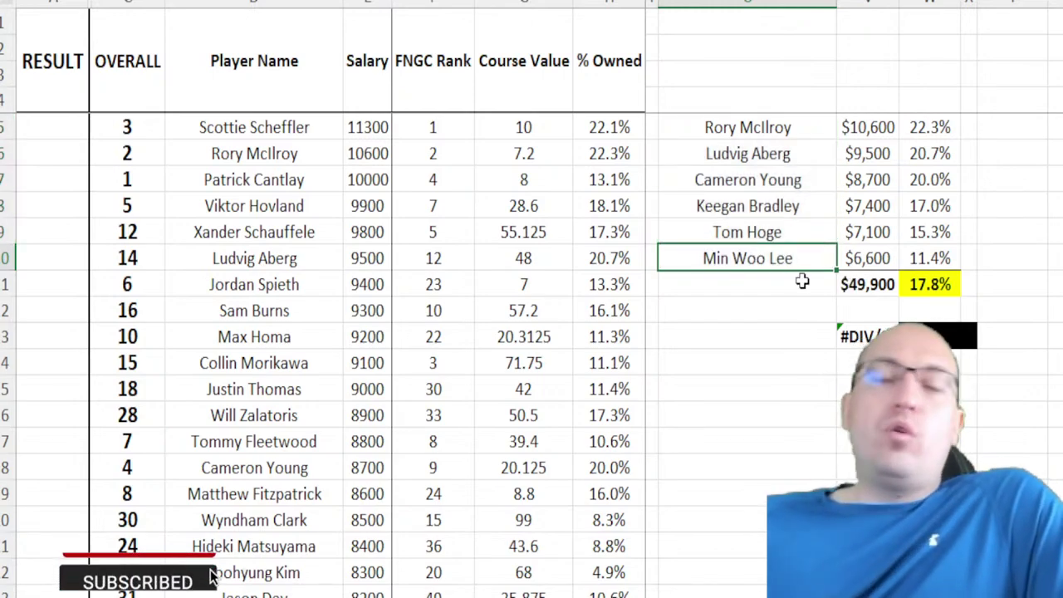
pyautogui.click(785, 210)
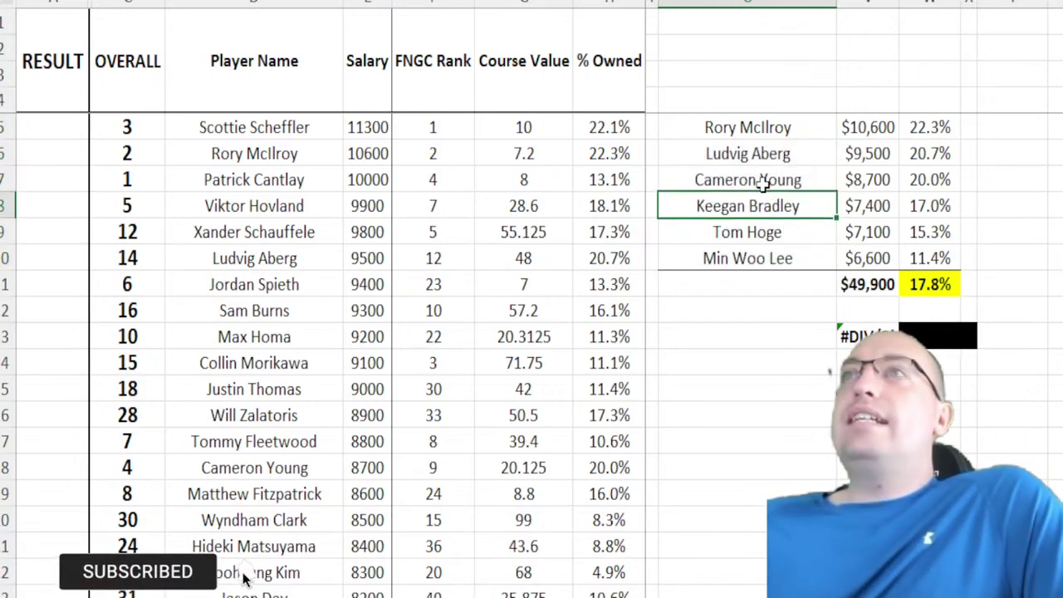
pyautogui.click(752, 156)
pyautogui.moveTo(751, 156)
pyautogui.mouseDown()
pyautogui.moveTo(743, 177)
pyautogui.moveTo(751, 158)
pyautogui.mouseUp()
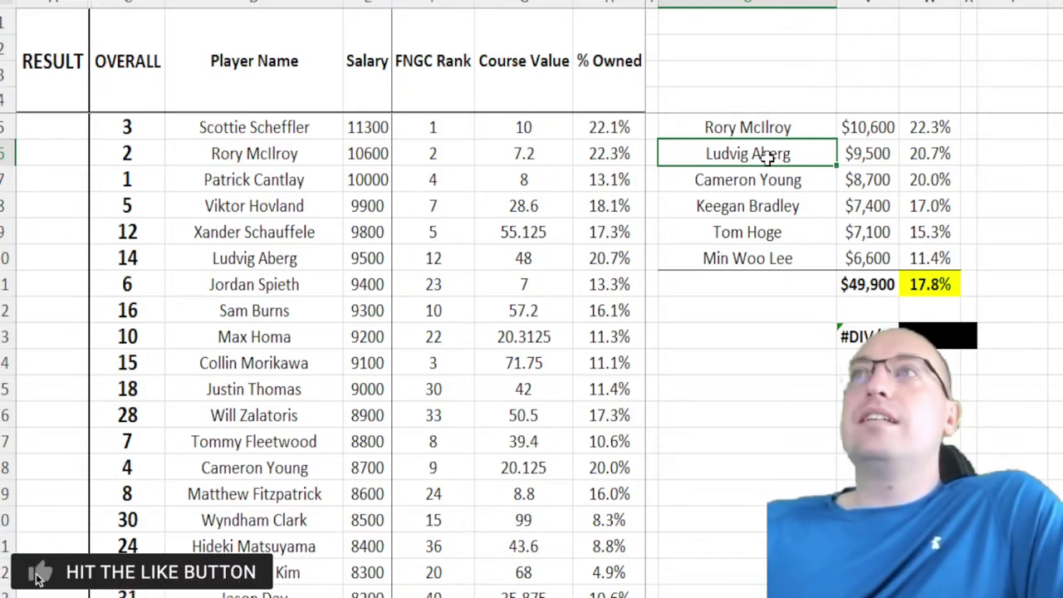
pyautogui.click(775, 172)
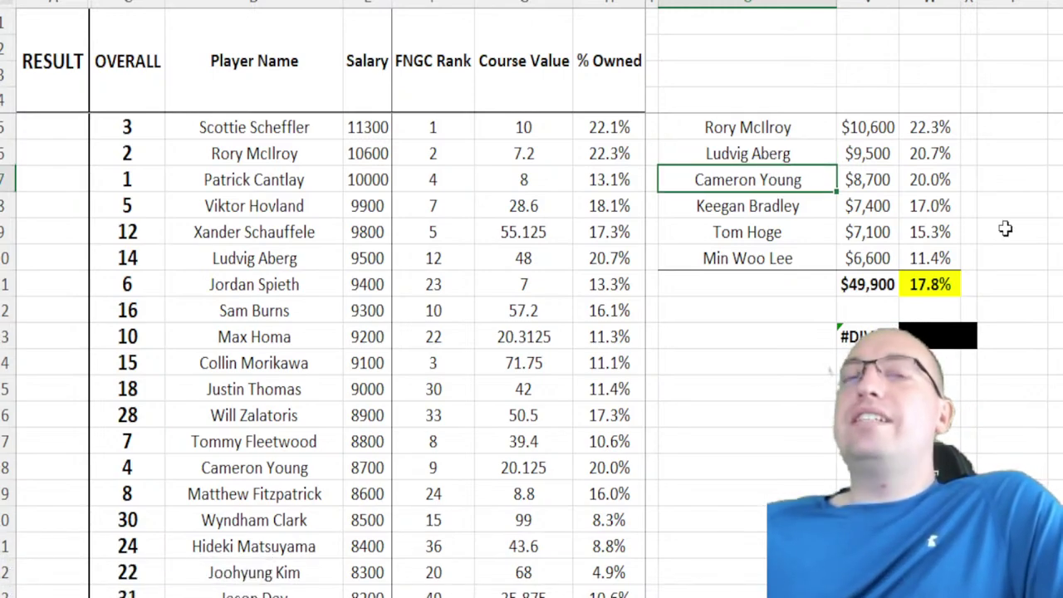
pyautogui.click(941, 283)
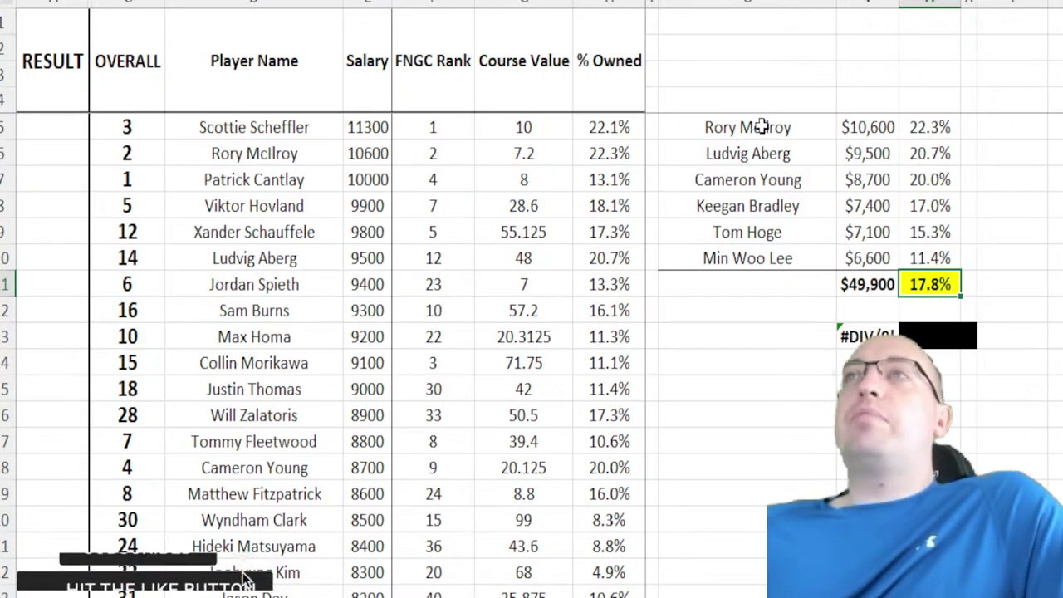
pyautogui.click(781, 232)
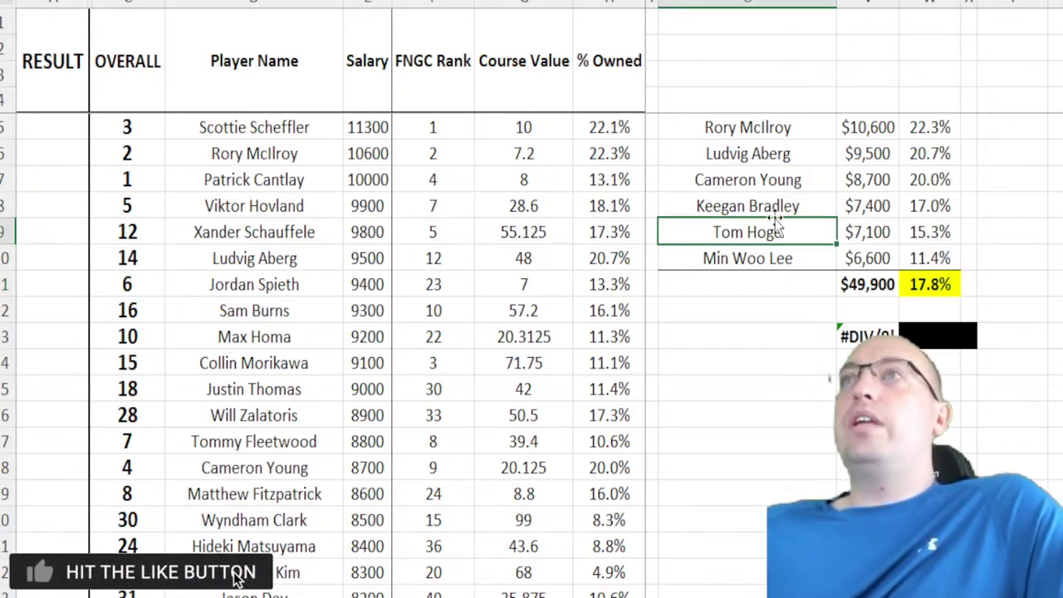
pyautogui.click(773, 209)
pyautogui.click(752, 176)
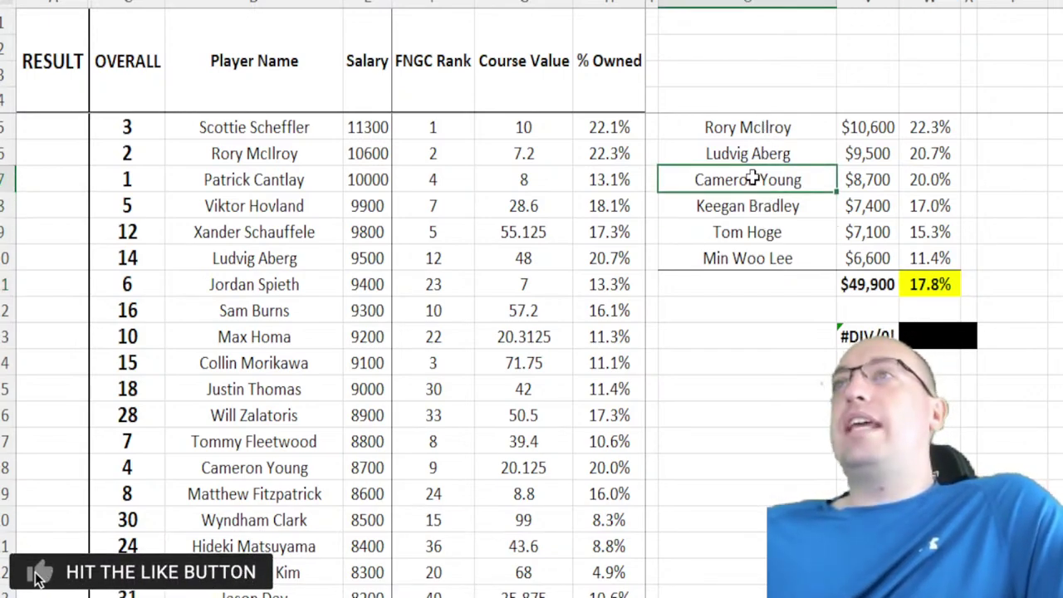
pyautogui.click(754, 127)
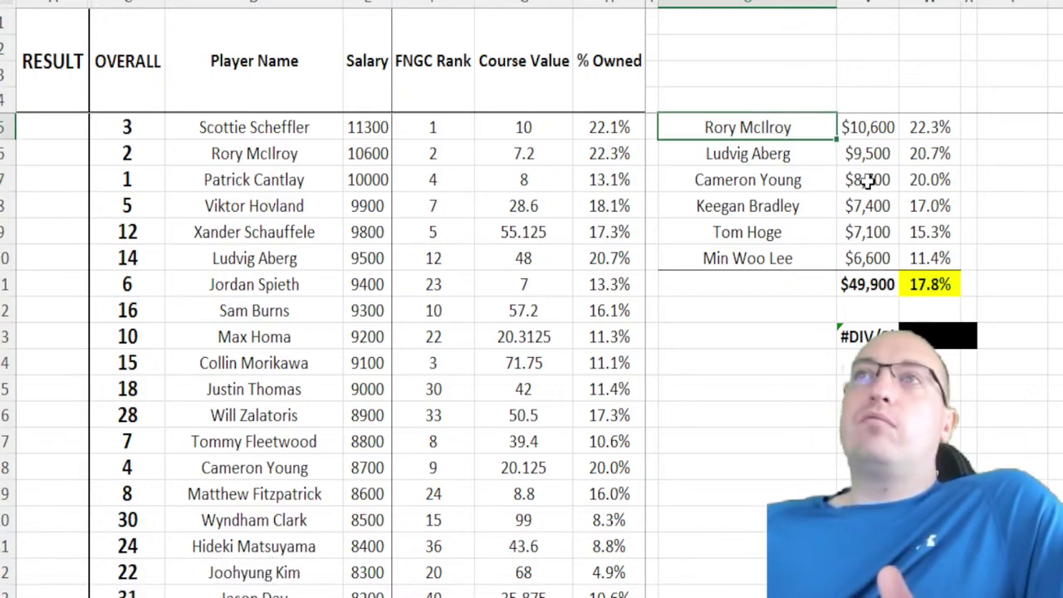
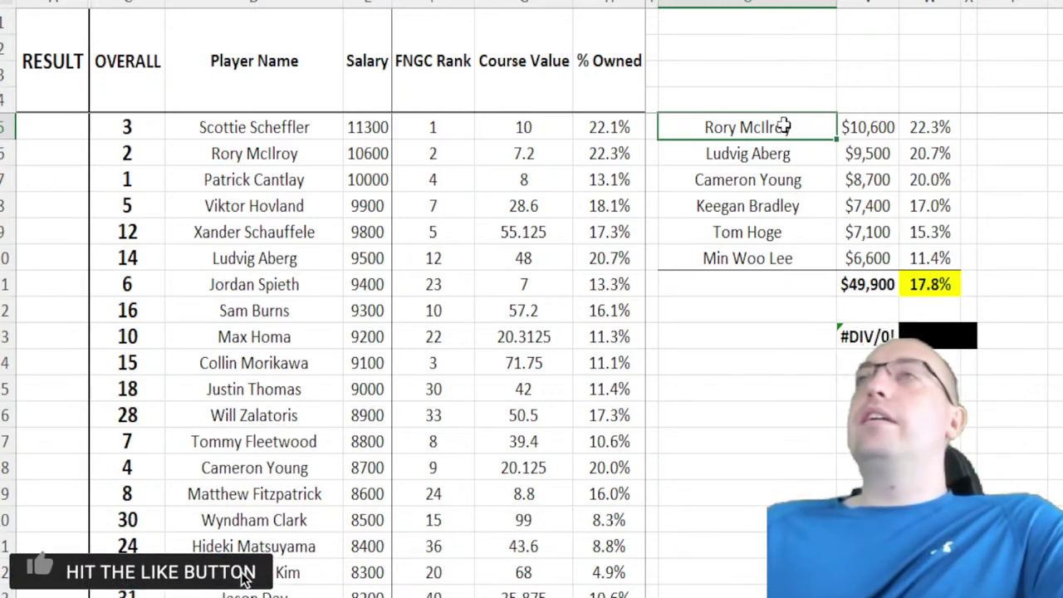
# Step: Clear all six lineup slots and enter Xander Schauffele in the first slot
pyautogui.moveTo(773, 124); pyautogui.dragTo(780, 259)
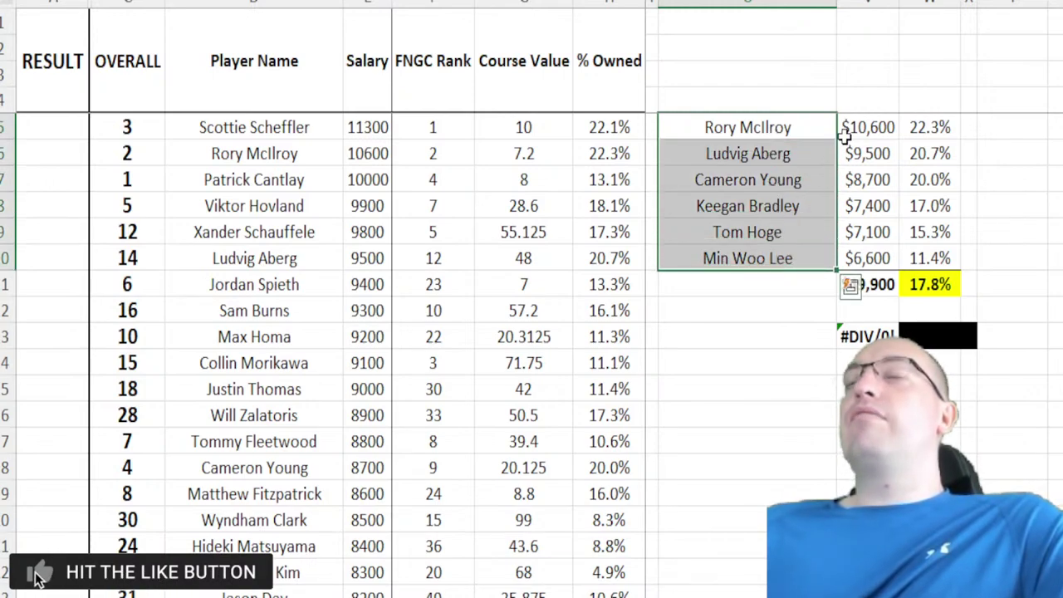
pyautogui.press('Delete')
pyautogui.click(775, 146)
pyautogui.click(762, 131)
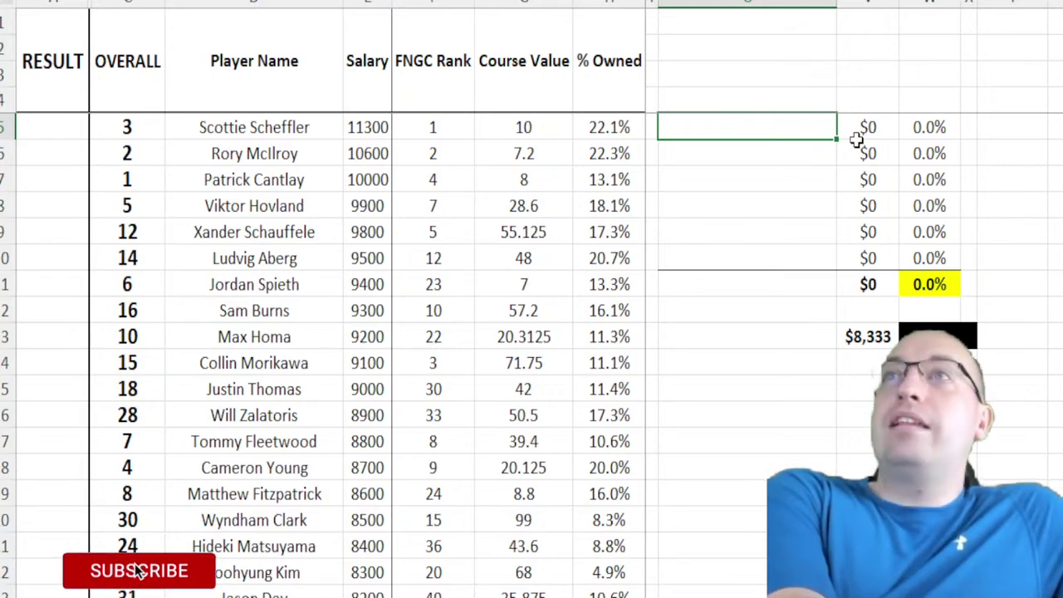
pyautogui.write('Xander Schauffele')
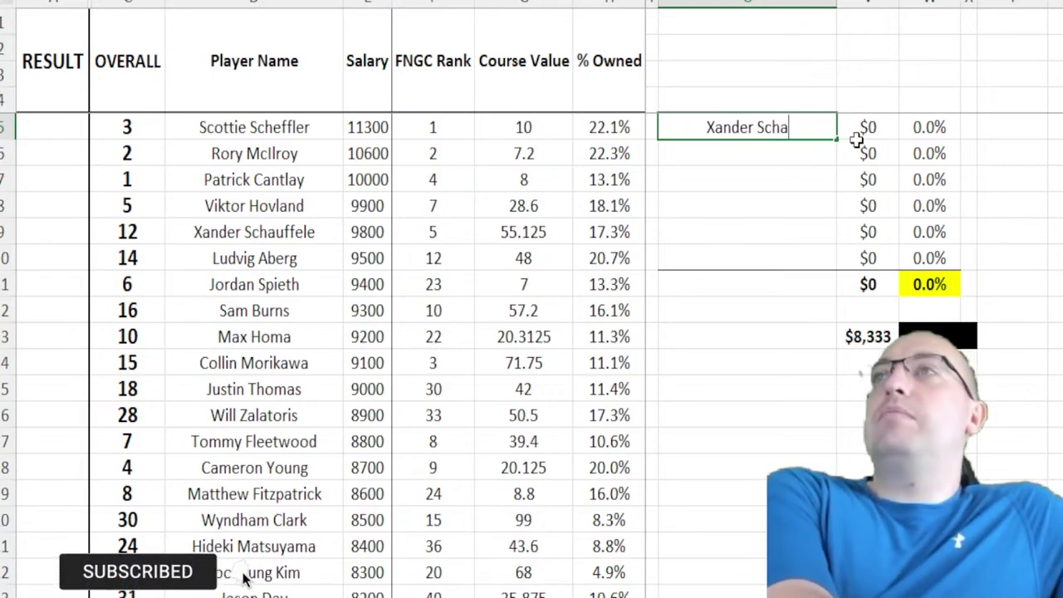
pyautogui.press('Return')
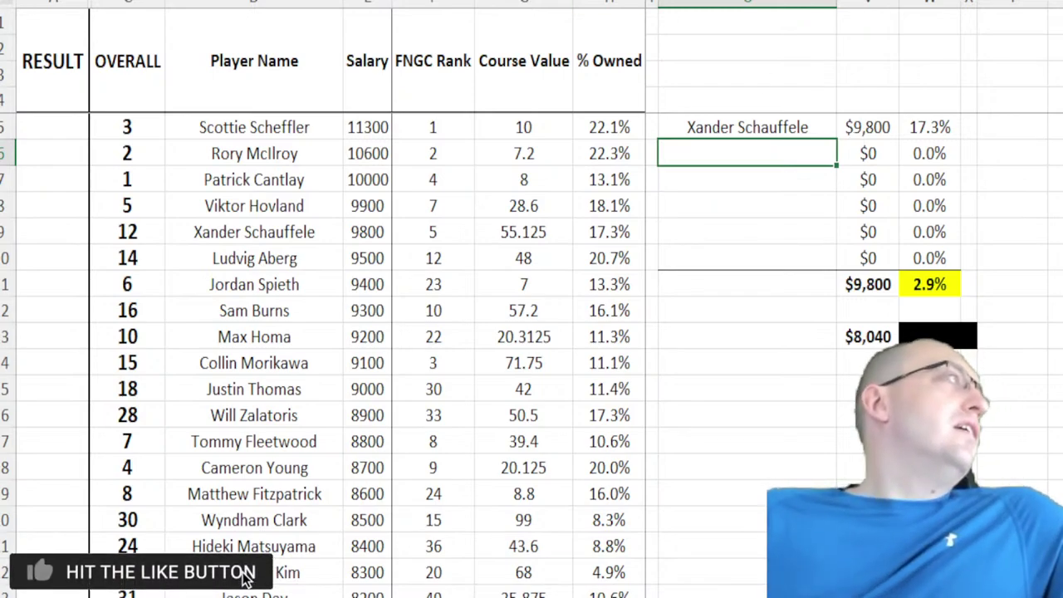
# Step: Enter Keegan Bradley in the sixth lineup slot and Adam Scott in the fifth
pyautogui.click(241, 579)
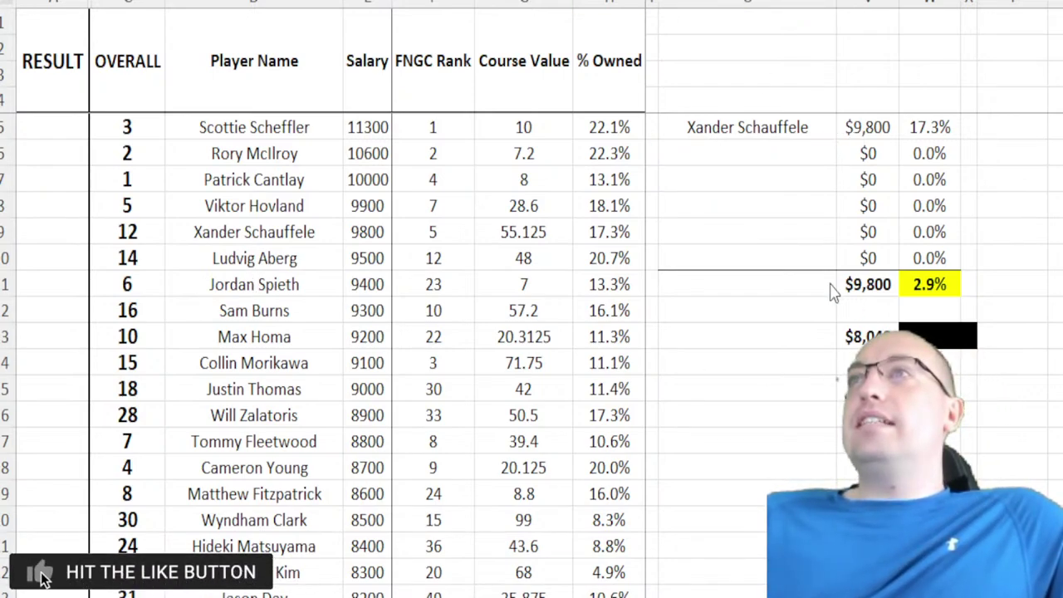
pyautogui.click(752, 258)
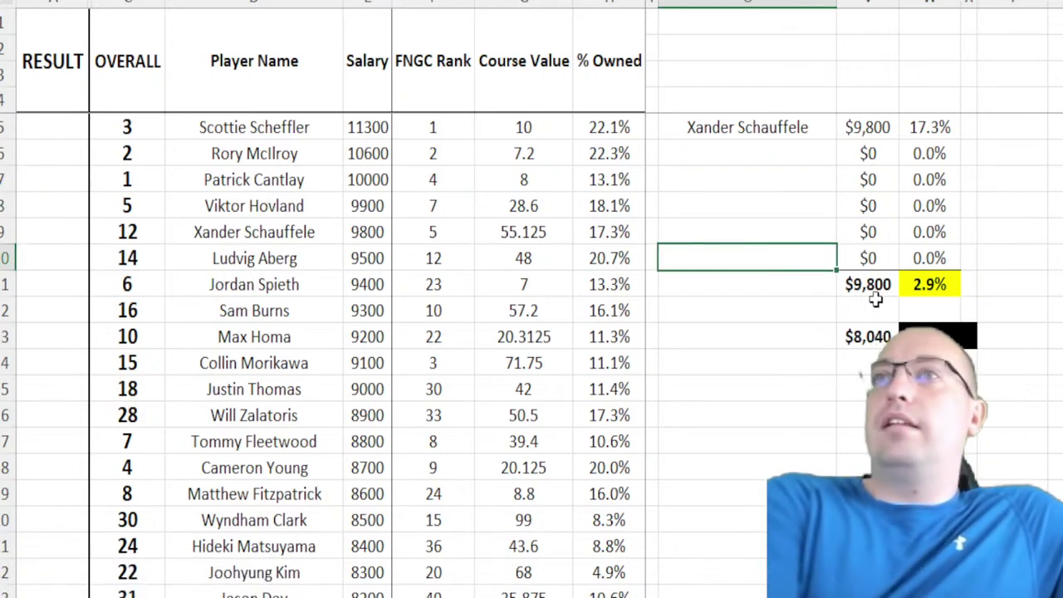
pyautogui.write('Keegan Bradley')
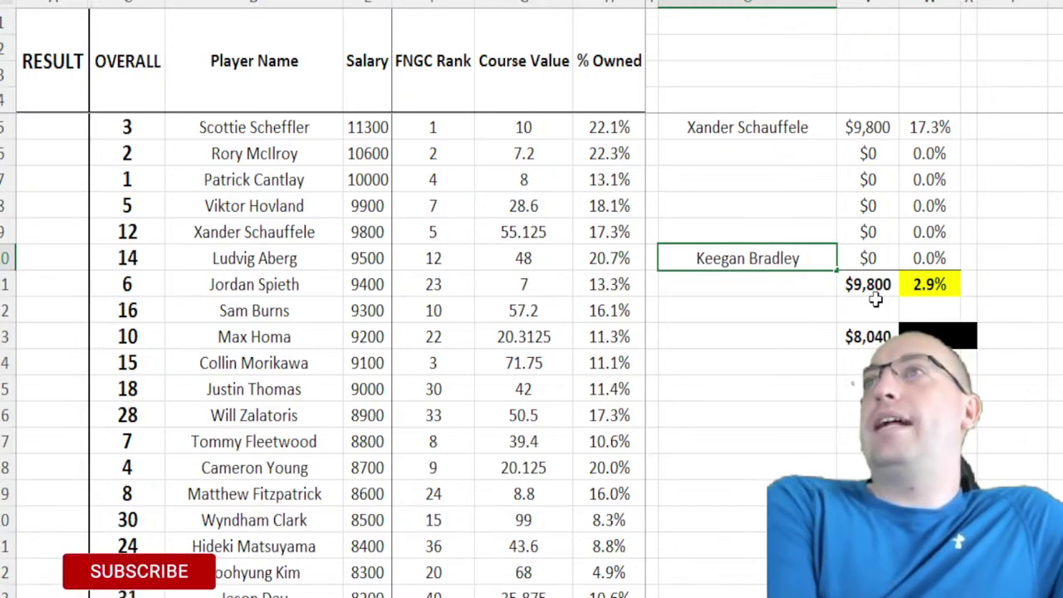
pyautogui.press('Up')
pyautogui.write('Adam Scott')
pyautogui.press('Return')
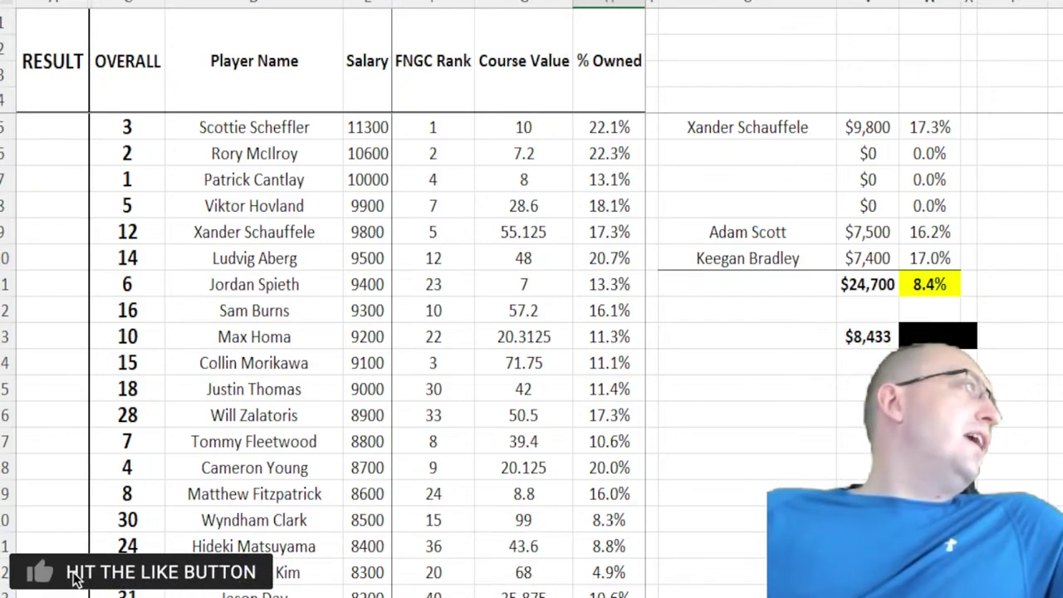
# Step: Enter Jake Knapp in the fourth lineup slot, directly above Adam Scott
pyautogui.click(811, 223)
pyautogui.click(813, 209)
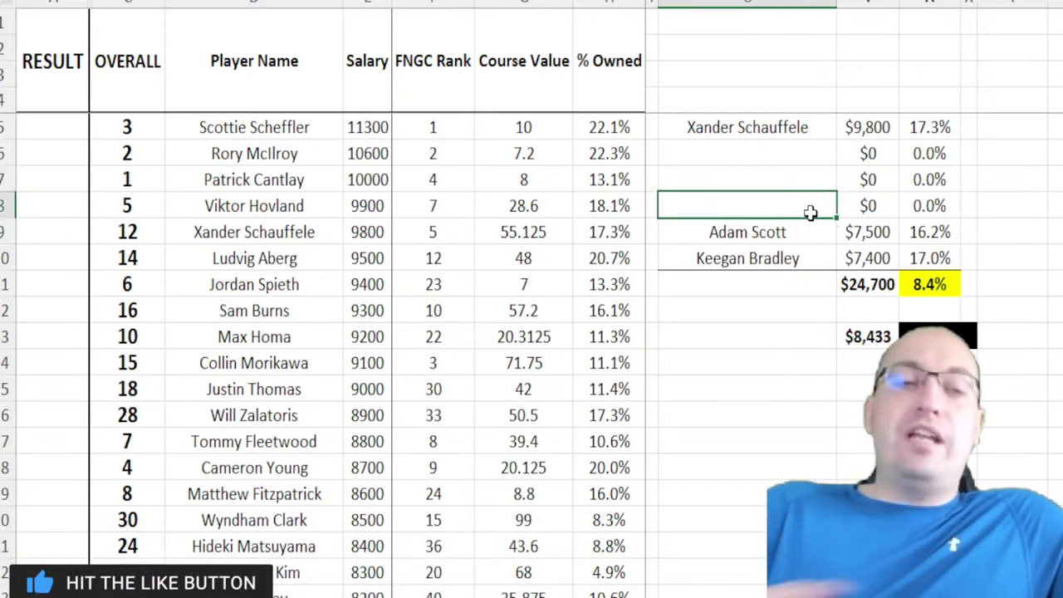
pyautogui.write('Jake Knapp')
pyautogui.press('Up')
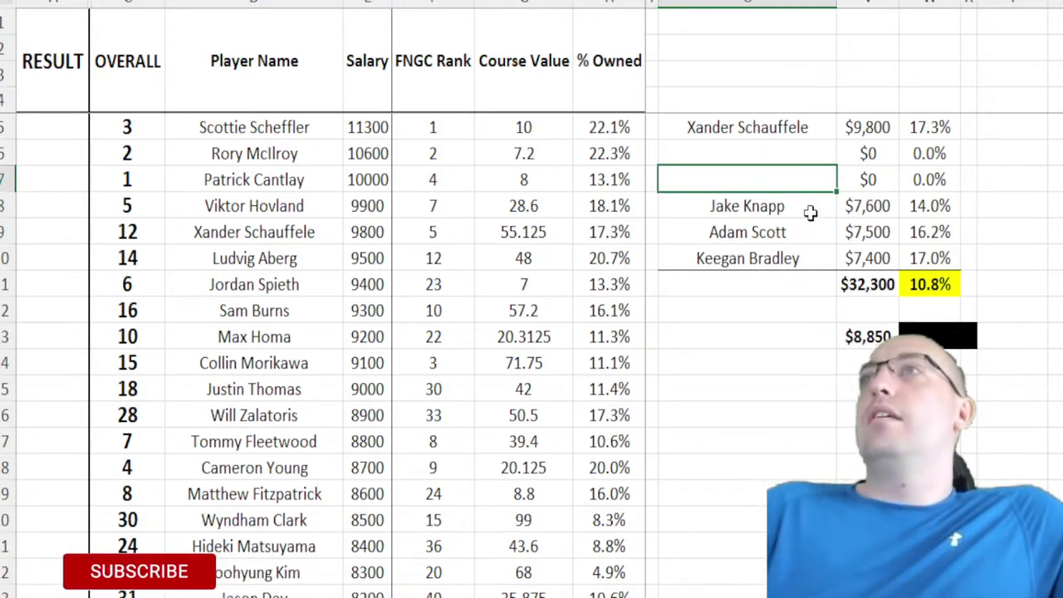
# Step: Enter Cameron Young in the third lineup slot
pyautogui.click(773, 158)
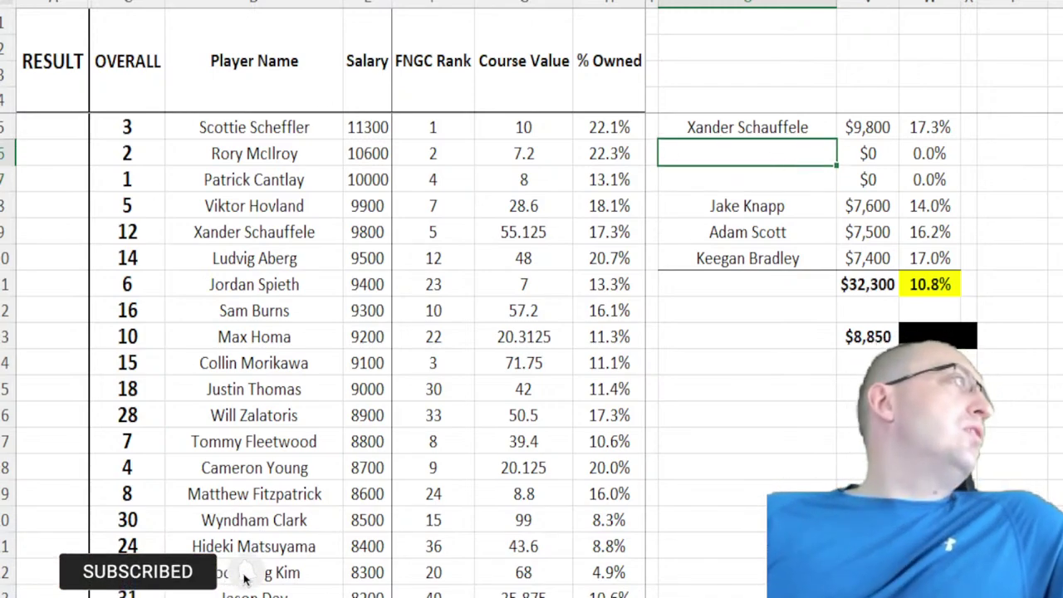
pyautogui.click(247, 578)
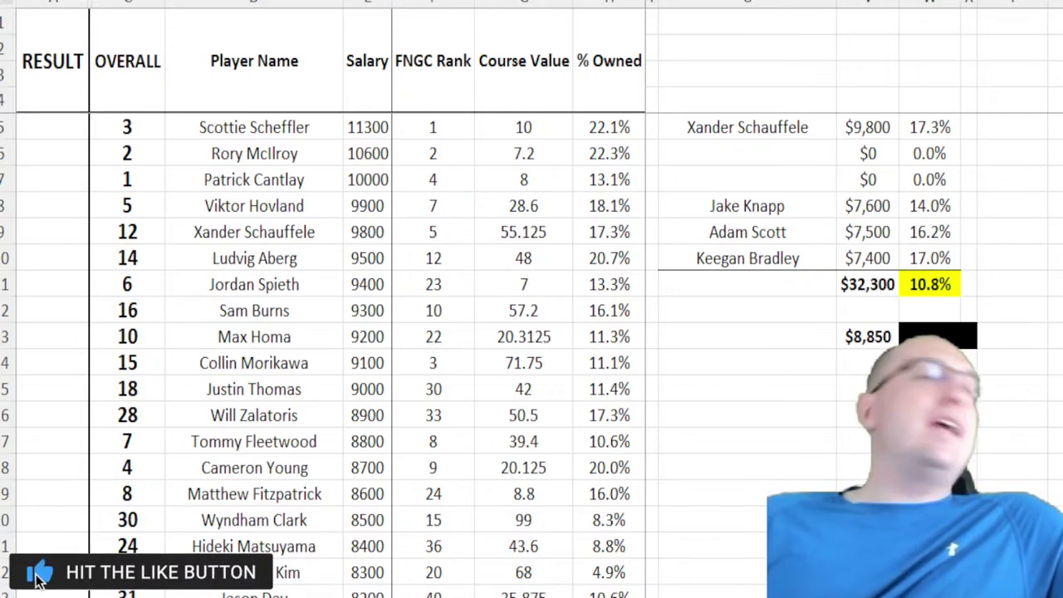
pyautogui.click(778, 155)
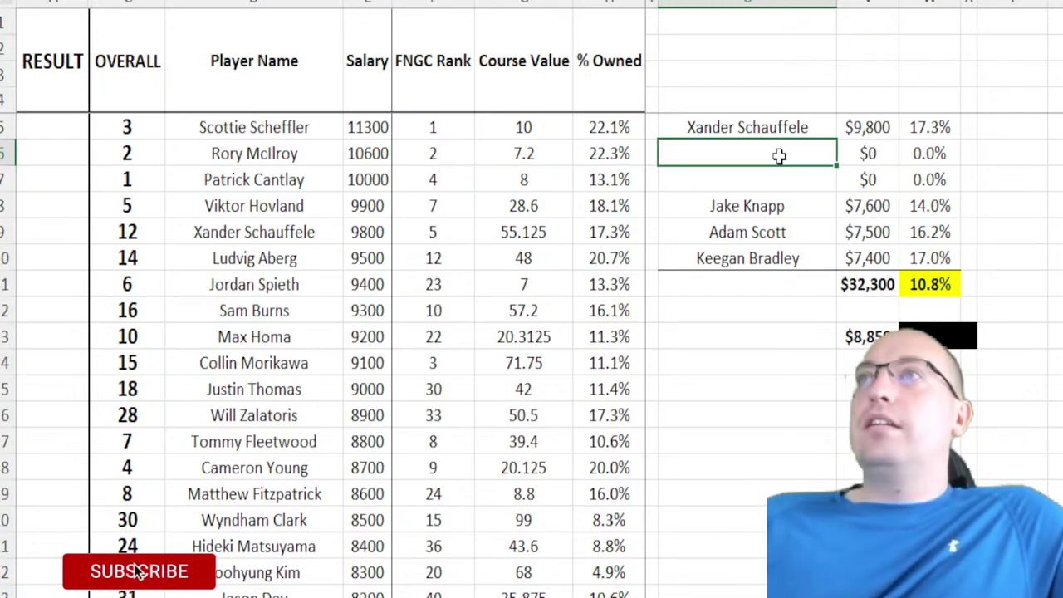
pyautogui.click(773, 180)
pyautogui.write('Came')
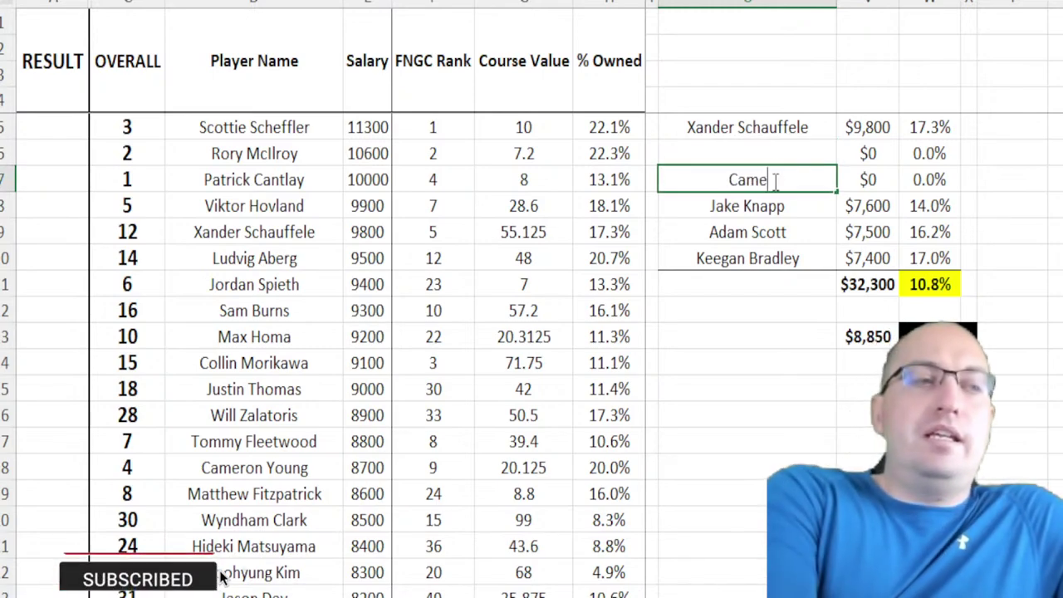
pyautogui.write('ron Young')
pyautogui.press('Return')
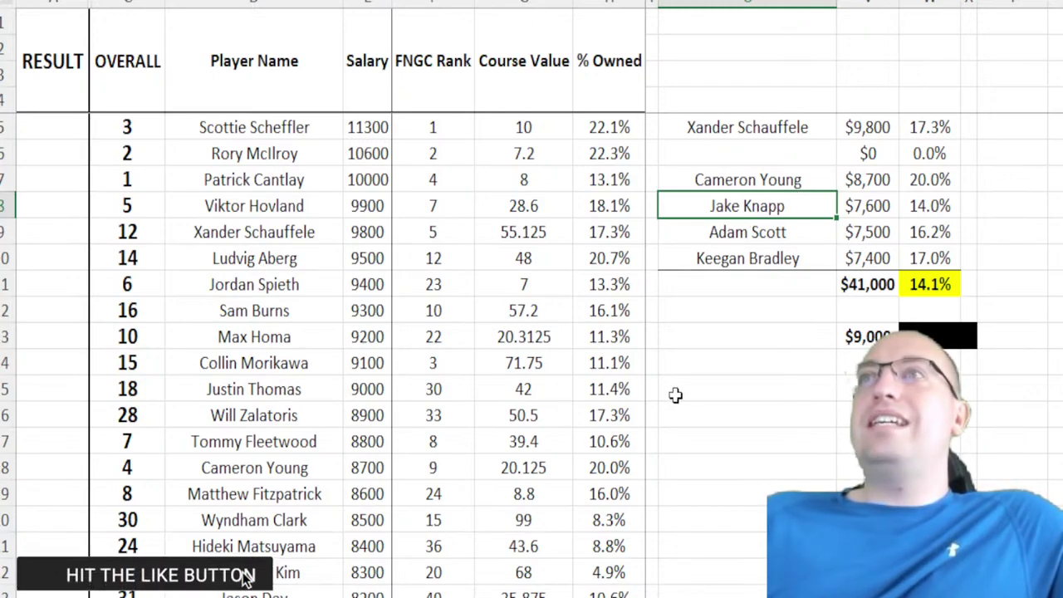
# Step: Complete the lineup by entering Will Zalatoris in the second slot
pyautogui.click(756, 154)
pyautogui.write('W')
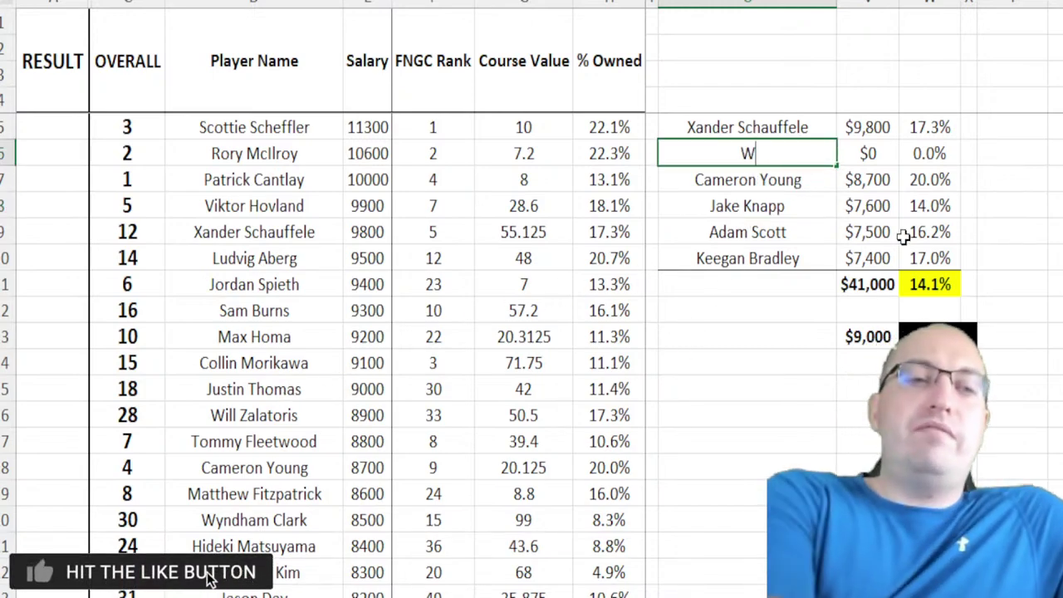
pyautogui.write('ill Zalatoris')
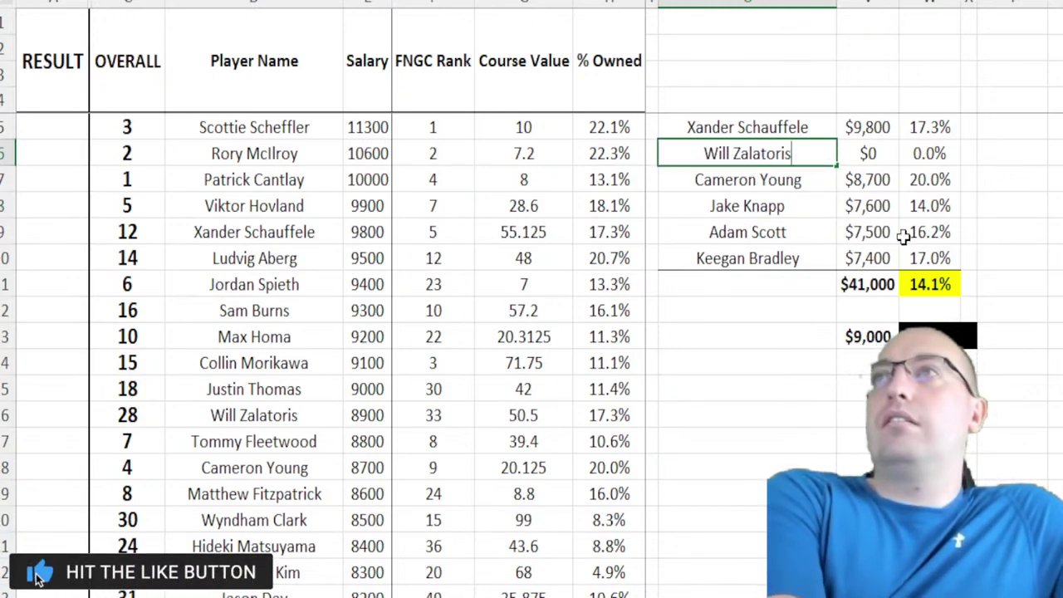
pyautogui.press('Return')
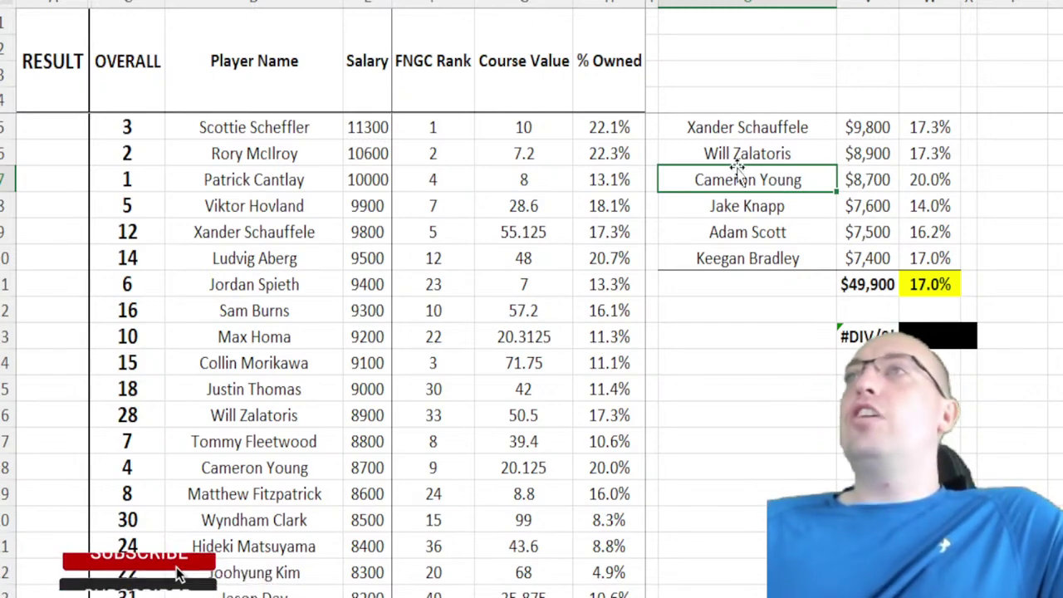
# Step: Review the completed lineup's picks and compare Xander Schauffele with the stats of Viktor Hovland and Ludvig Aberg
pyautogui.click(772, 258)
pyautogui.click(760, 232)
pyautogui.click(766, 207)
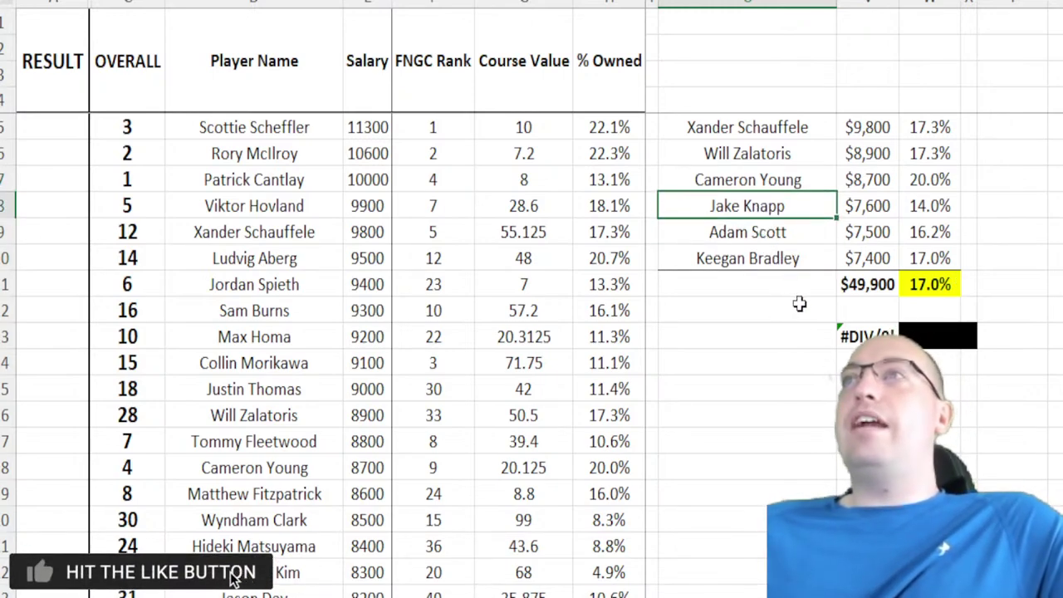
pyautogui.moveTo(772, 124)
pyautogui.mouseDown()
pyautogui.moveTo(769, 178)
pyautogui.moveTo(772, 125)
pyautogui.mouseUp()
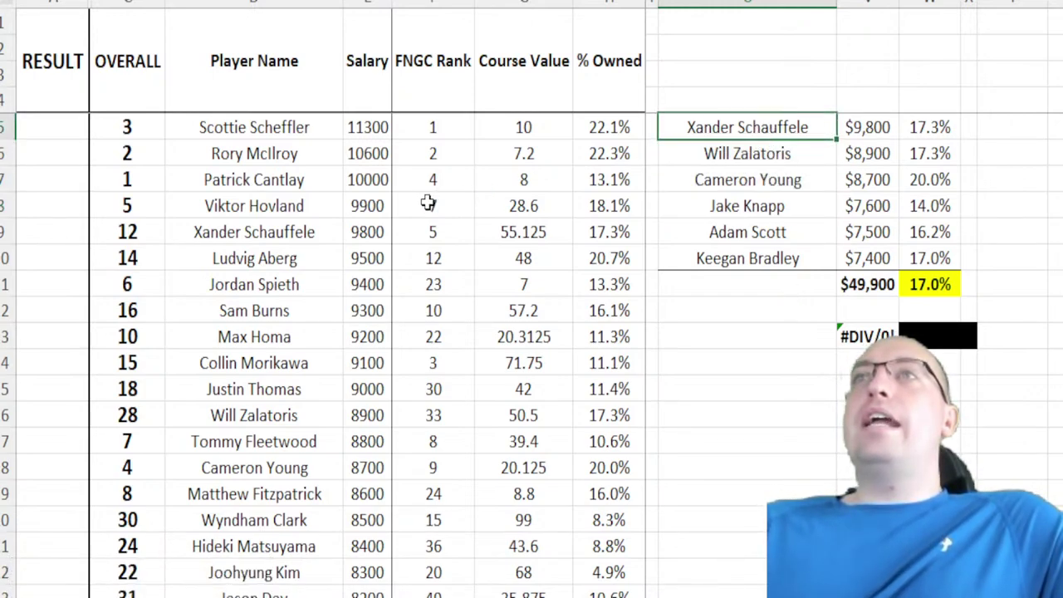
pyautogui.moveTo(141, 208); pyautogui.dragTo(480, 205)
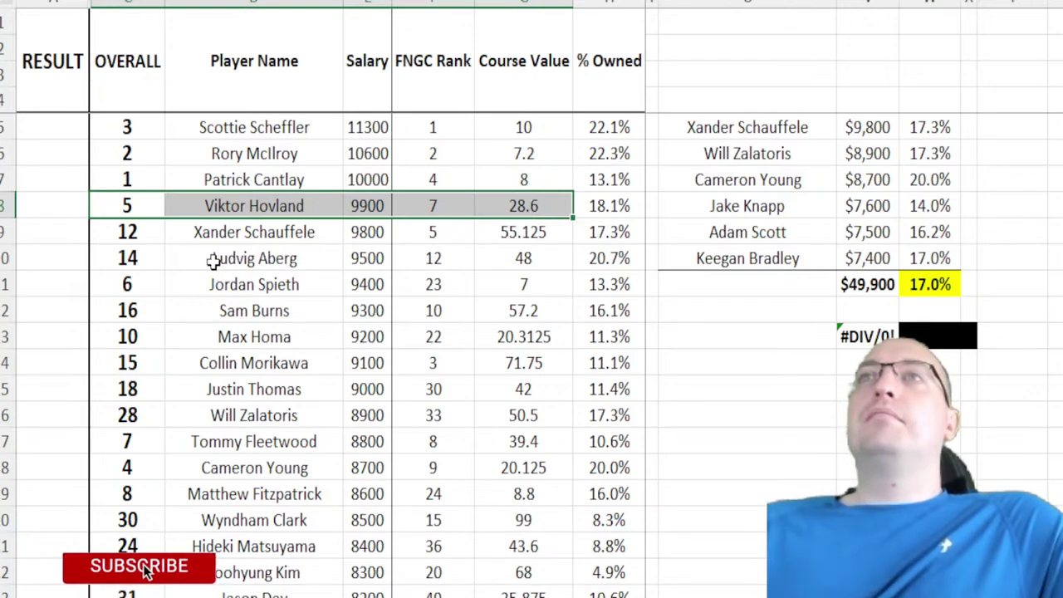
pyautogui.moveTo(141, 258); pyautogui.dragTo(629, 254)
# Step: Clear all six lineup slots and enter Patrick Cantlay in the first slot
pyautogui.moveTo(809, 124); pyautogui.dragTo(805, 254)
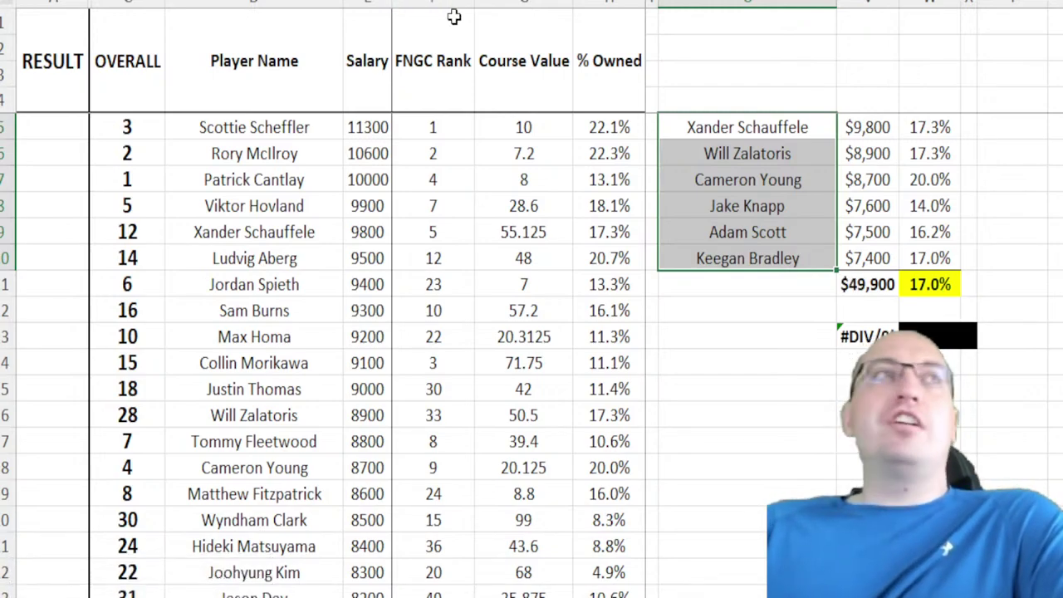
pyautogui.press('Delete')
pyautogui.click(795, 137)
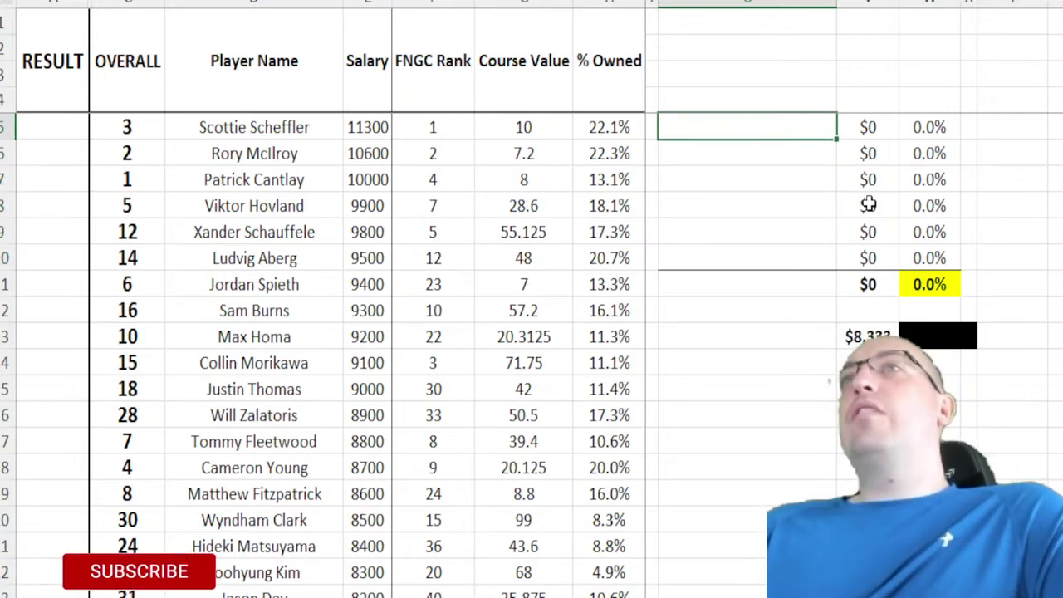
pyautogui.write('Pat')
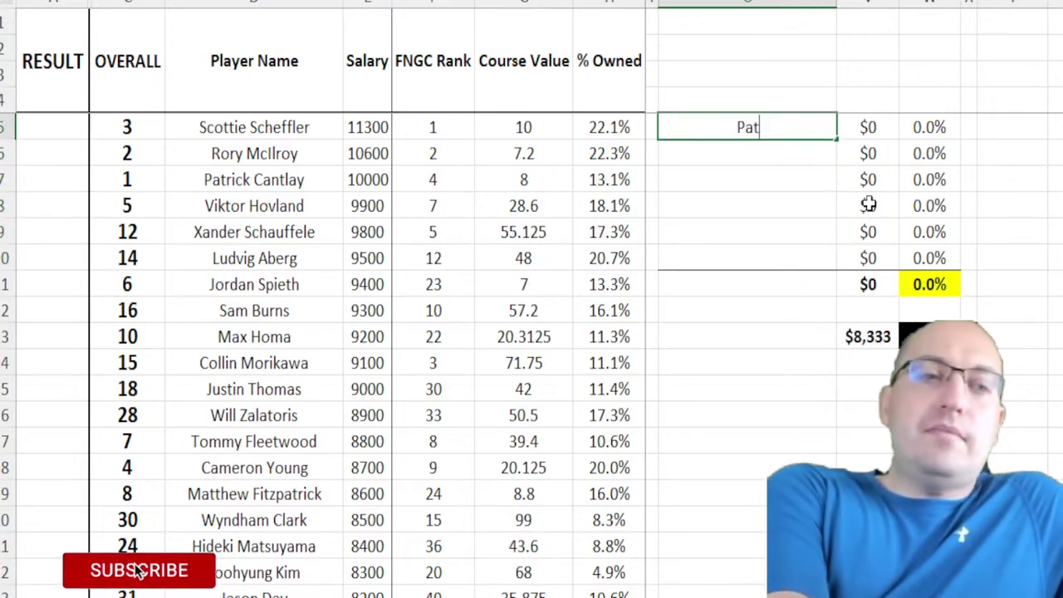
pyautogui.write('rick Cantlay')
pyautogui.press('Return')
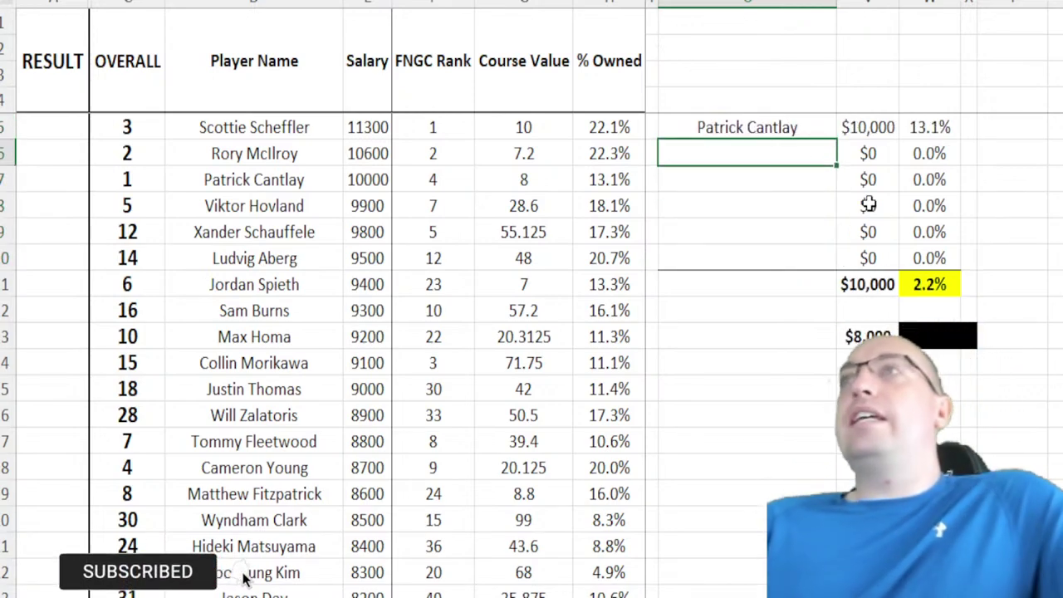
# Step: Compare Patrick Cantlay's ownership, overall rank and stats with those of Scottie Scheffler and Rory McIlroy
pyautogui.click(951, 133)
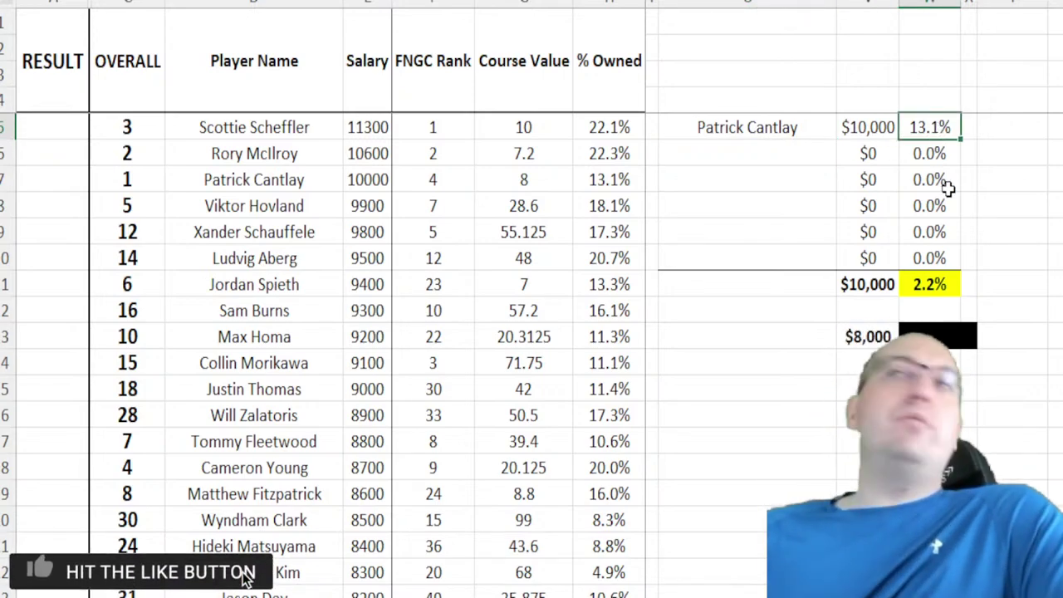
pyautogui.click(39, 579)
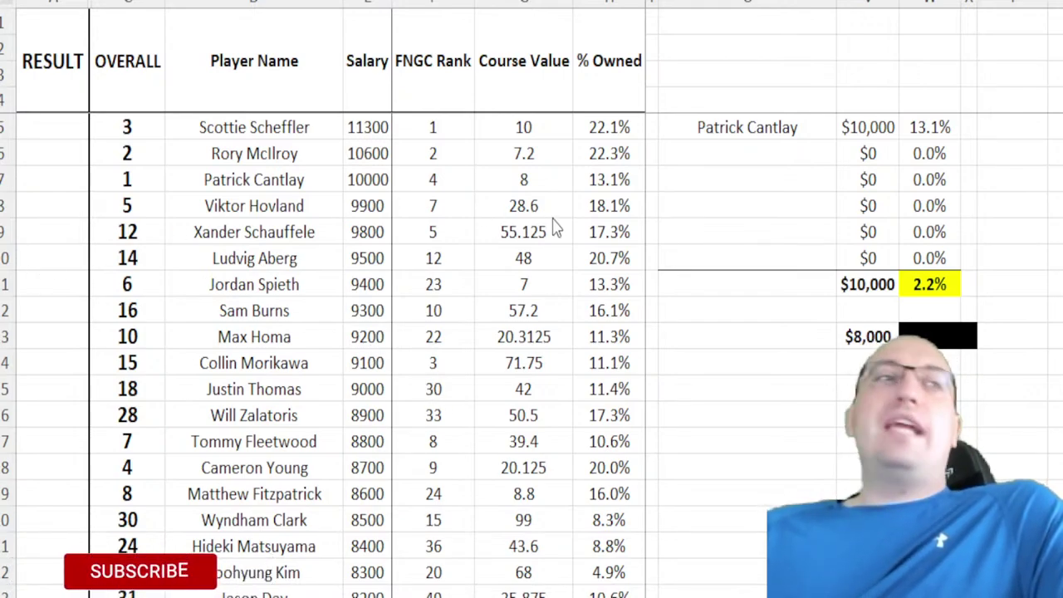
pyautogui.click(613, 133)
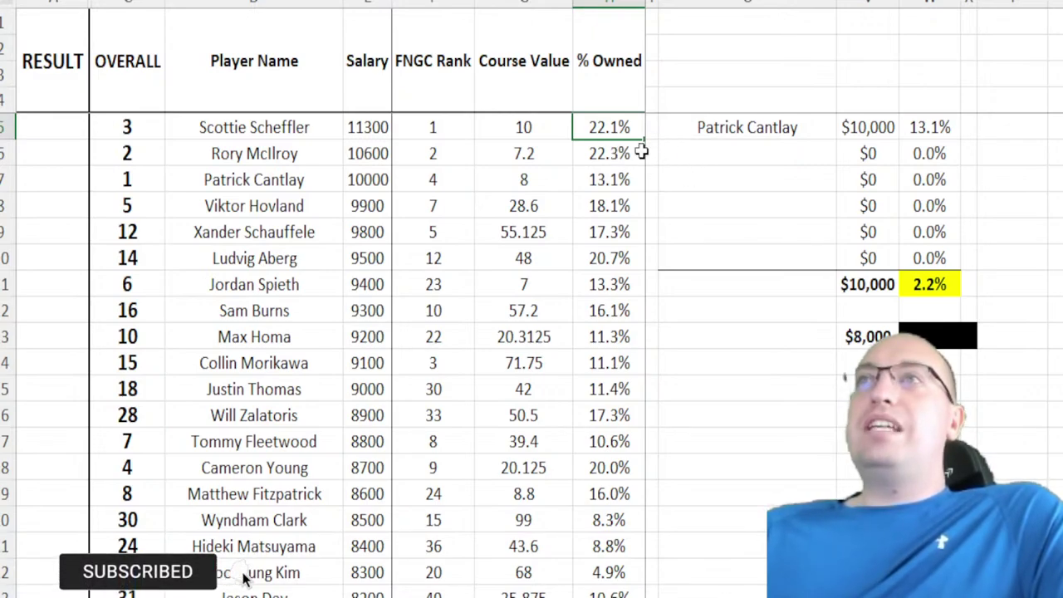
pyautogui.moveTo(619, 127); pyautogui.dragTo(618, 149)
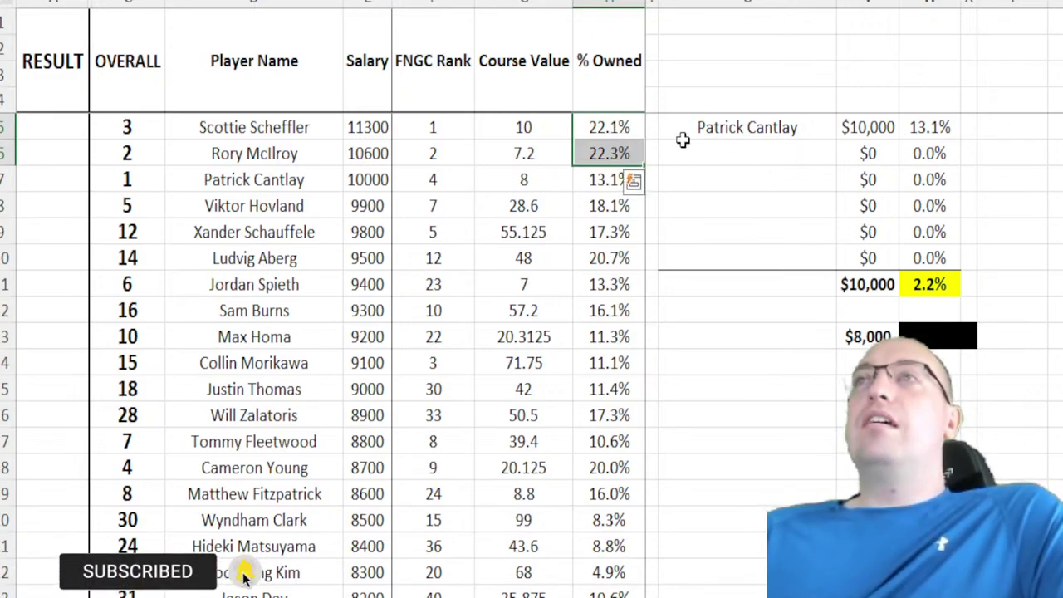
pyautogui.moveTo(125, 179); pyautogui.dragTo(625, 179)
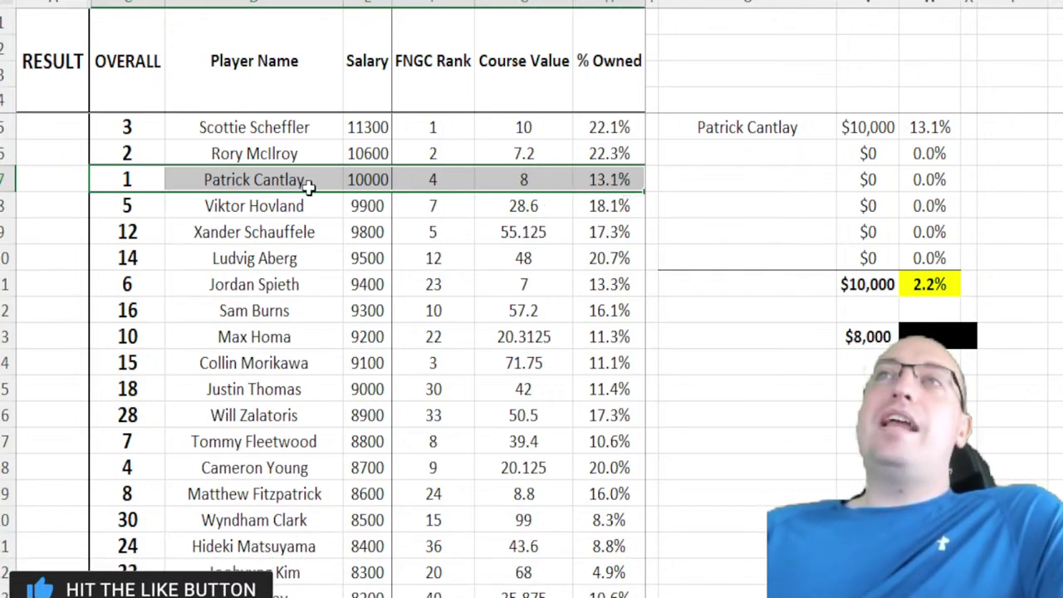
pyautogui.moveTo(154, 133); pyautogui.dragTo(619, 149)
pyautogui.click(131, 179)
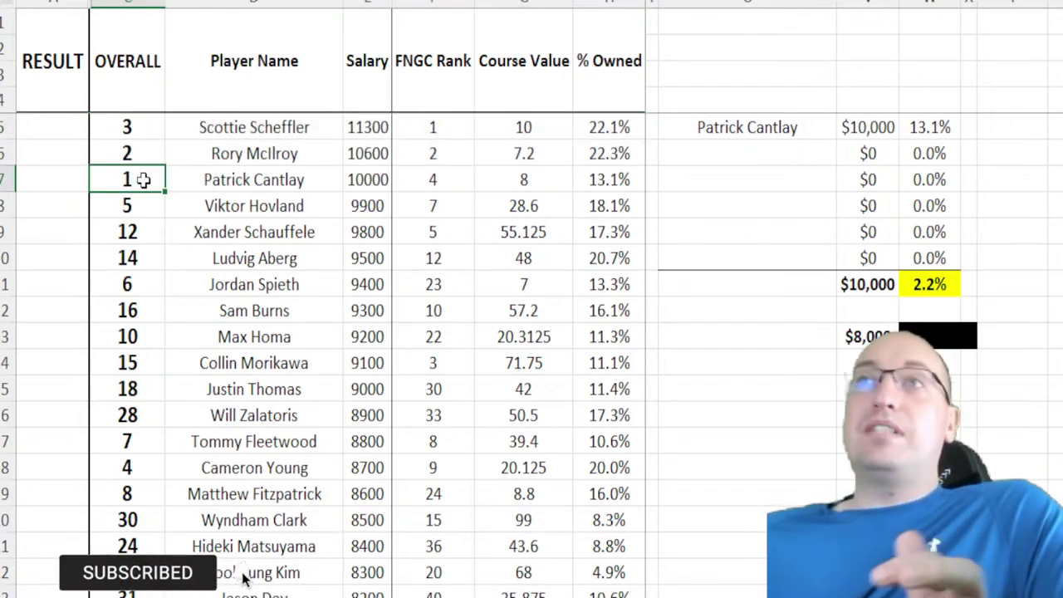
pyautogui.moveTo(132, 179); pyautogui.dragTo(587, 179)
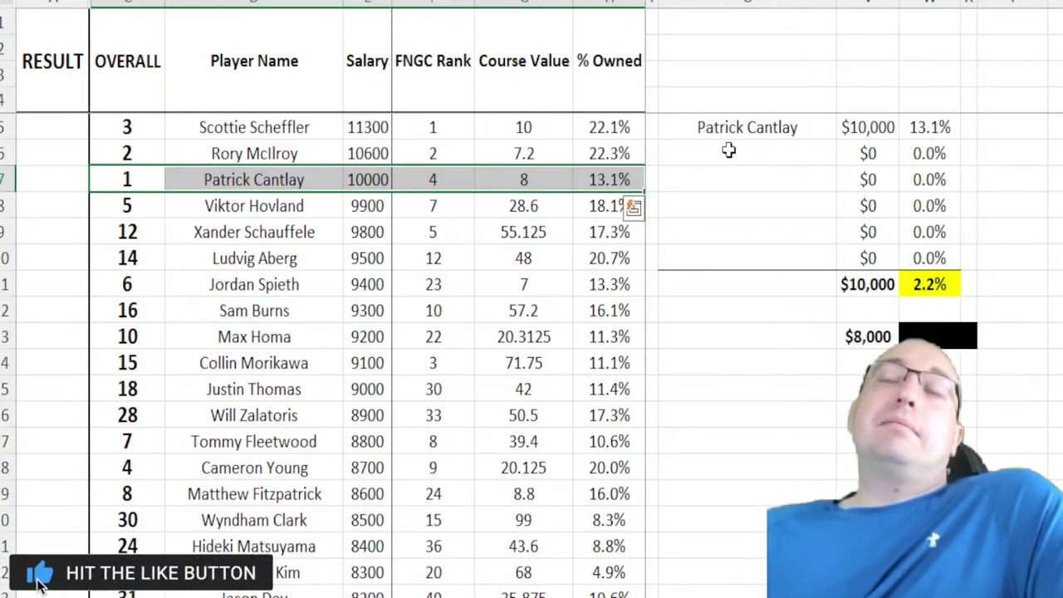
pyautogui.click(590, 177)
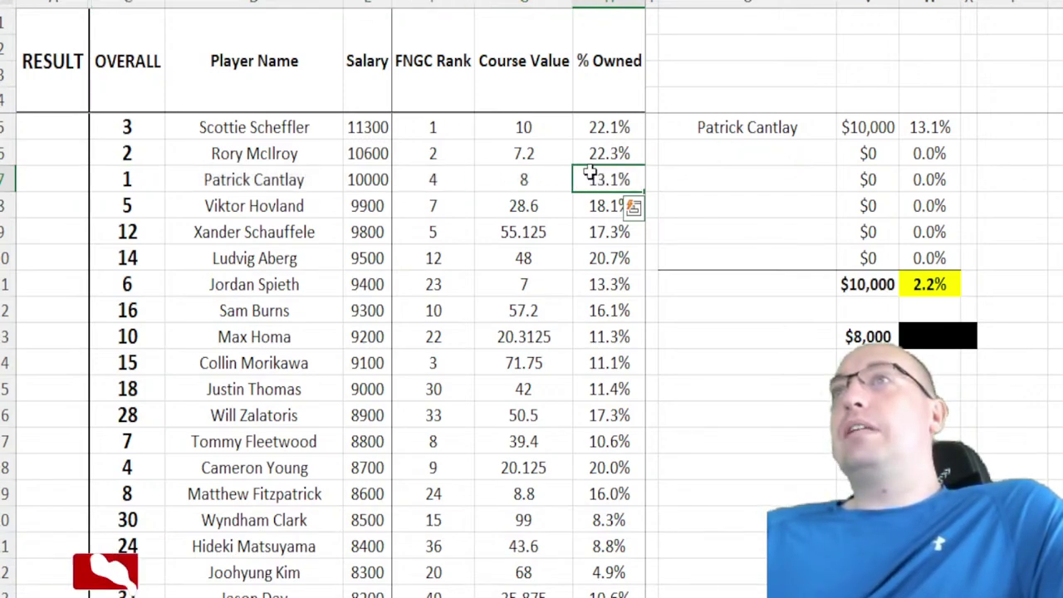
# Step: Enter Viktor Hovland in the second lineup slot and review his pairing with Patrick Cantlay
pyautogui.click(724, 152)
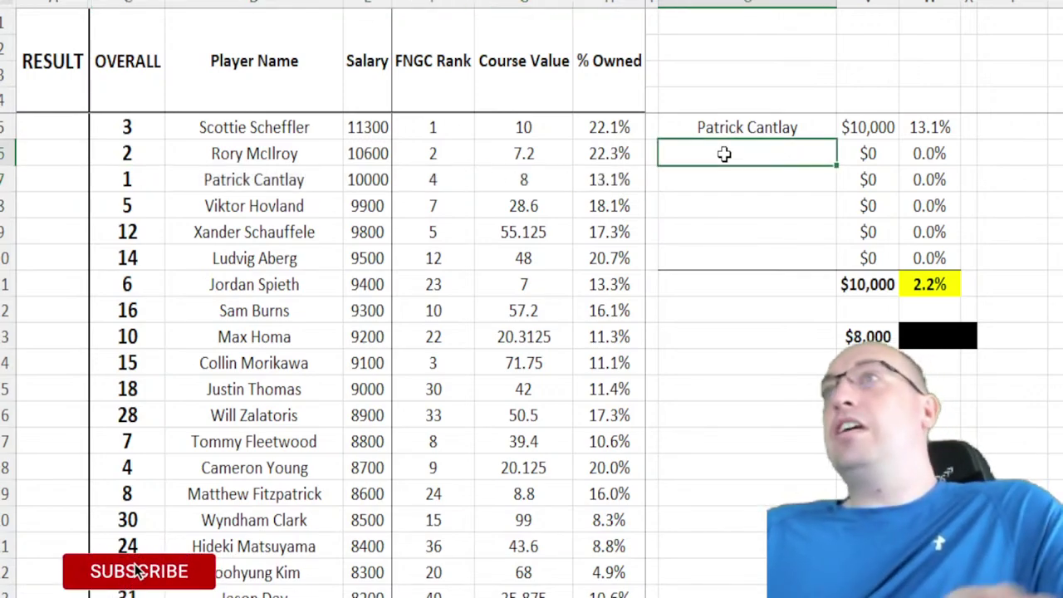
pyautogui.write('Viktor Hovland')
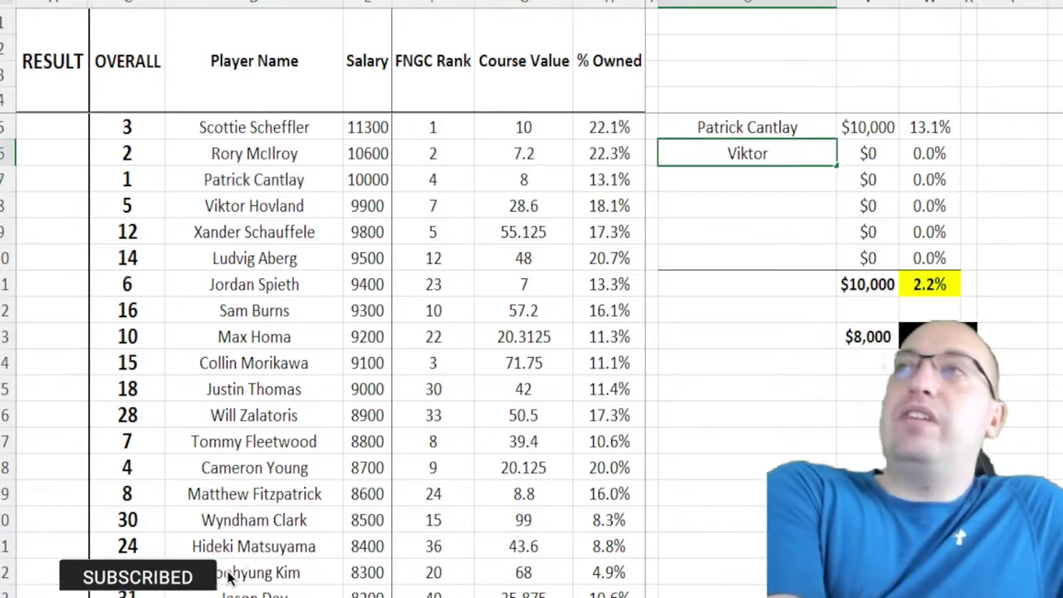
pyautogui.press('Return')
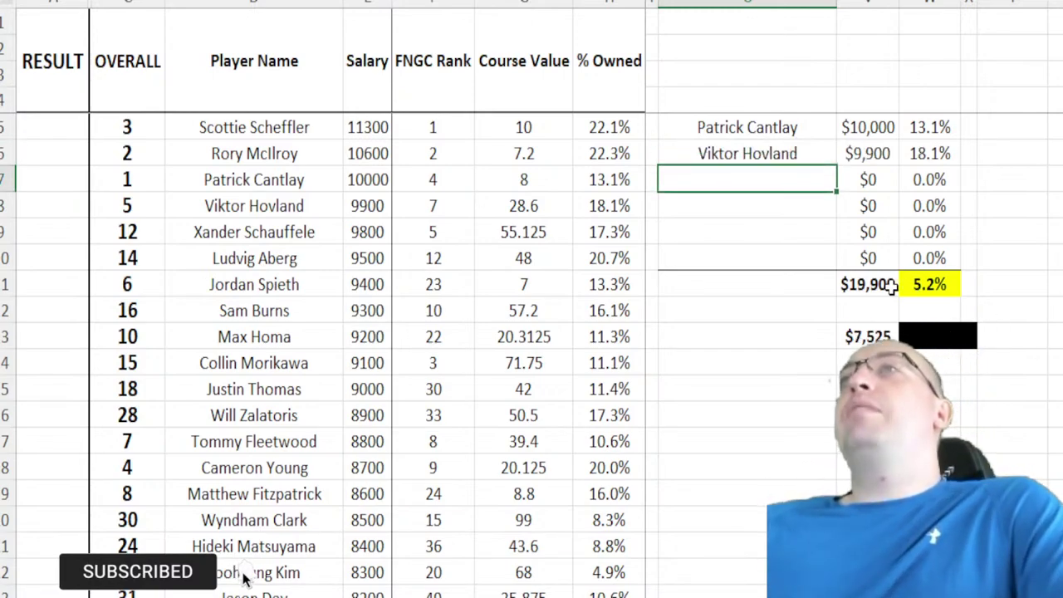
pyautogui.click(764, 161)
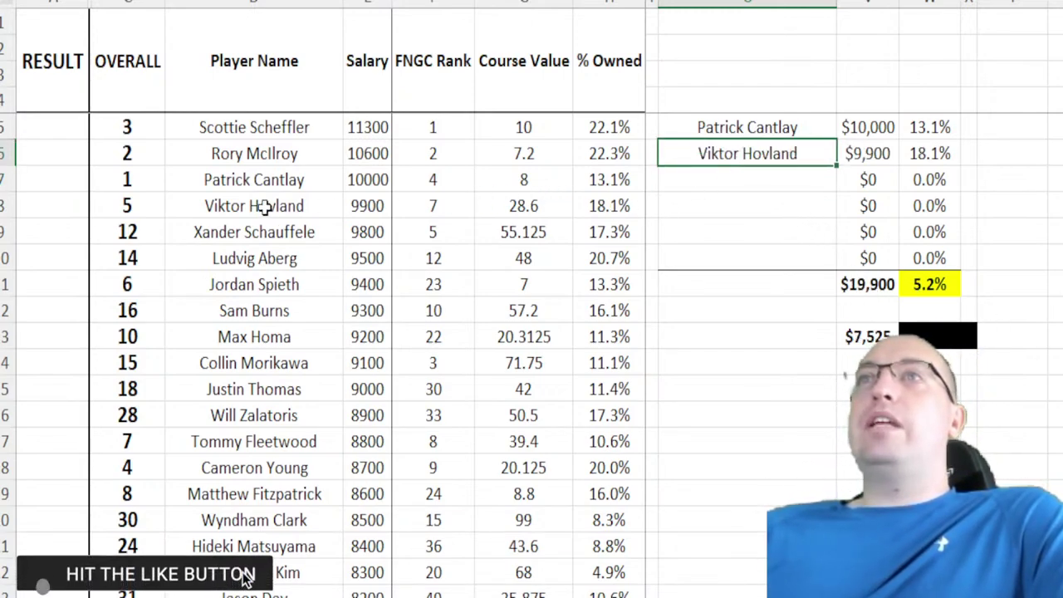
pyautogui.moveTo(751, 127); pyautogui.dragTo(764, 159)
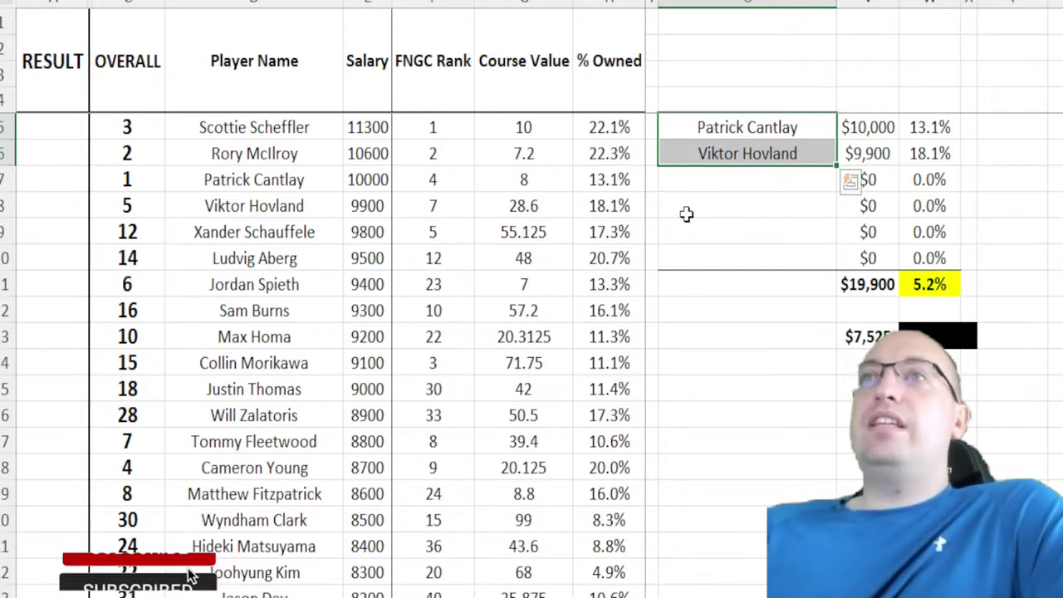
pyautogui.click(731, 189)
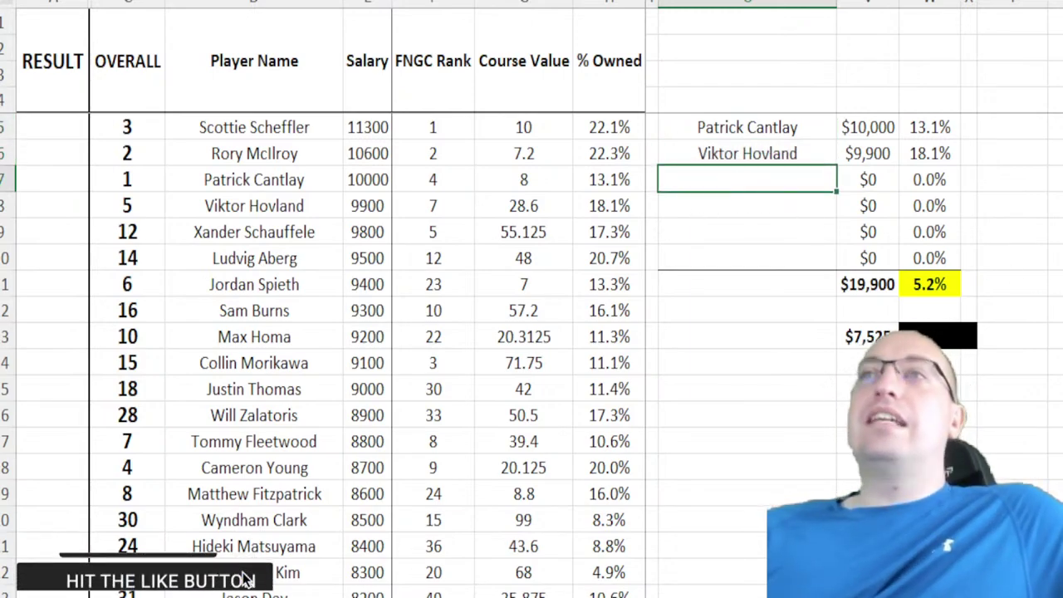
# Step: Check the golfers priced at $6,900 and below, and enter Rickie Fowler in the sixth lineup slot
pyautogui.scroll(-15, 457, 403)
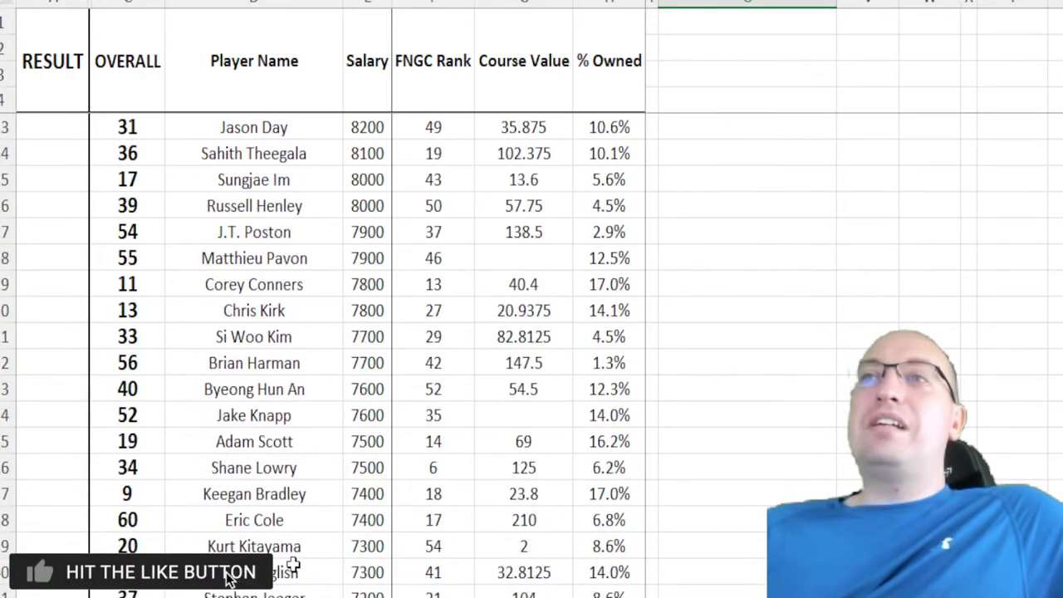
pyautogui.scroll(1, 378, 213)
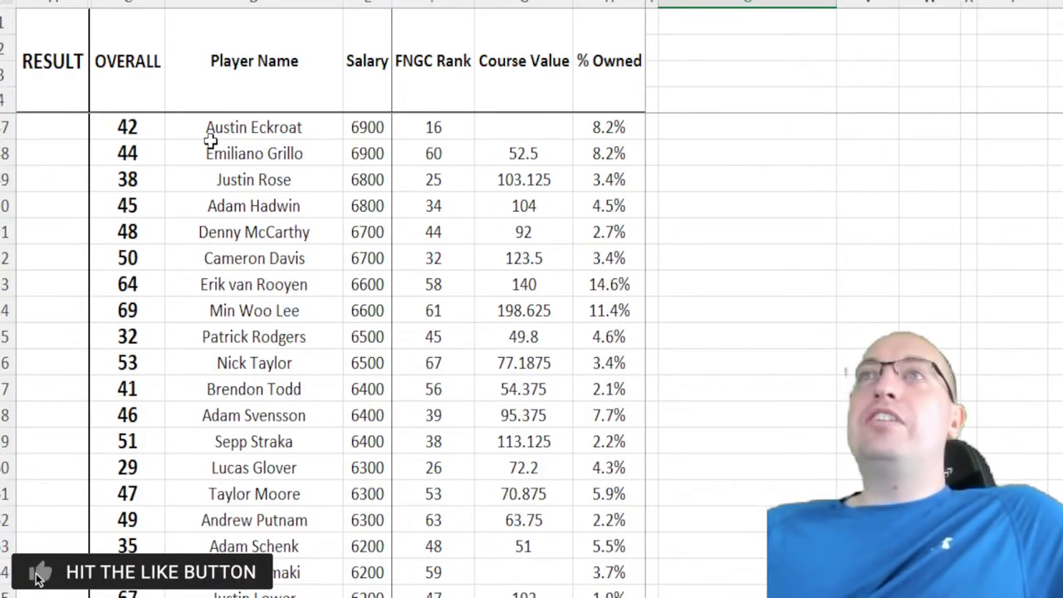
pyautogui.moveTo(151, 150); pyautogui.dragTo(609, 592)
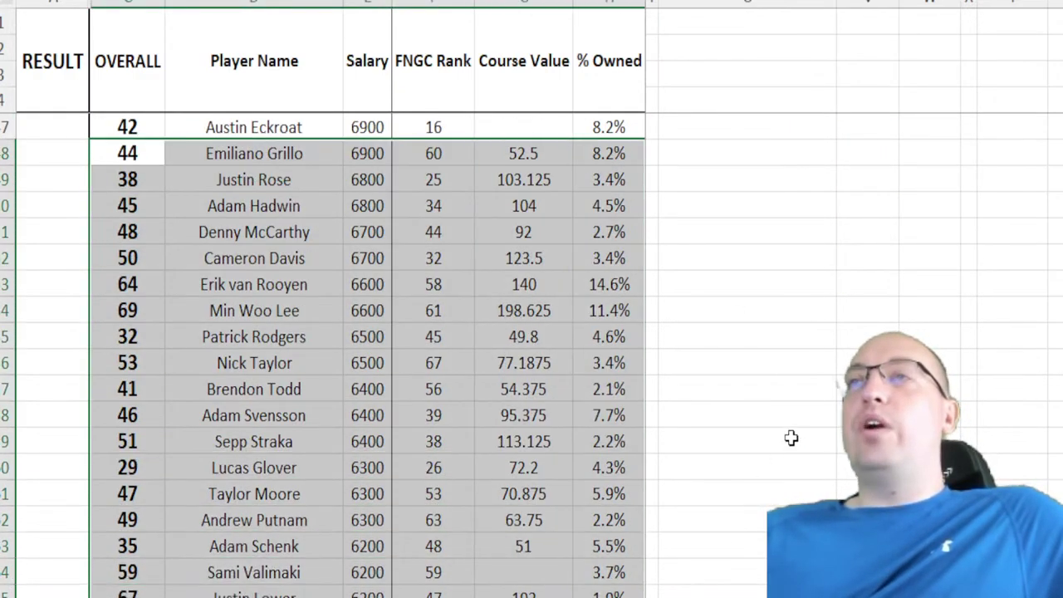
pyautogui.scroll(14, 791, 441)
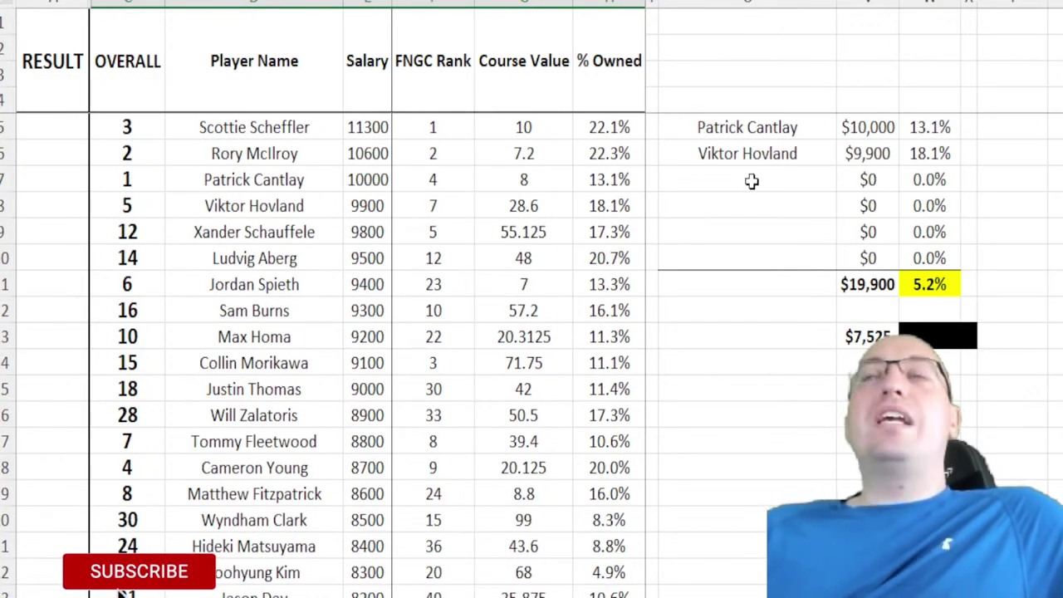
pyautogui.click(752, 181)
pyautogui.scroll(-1, 804, 258)
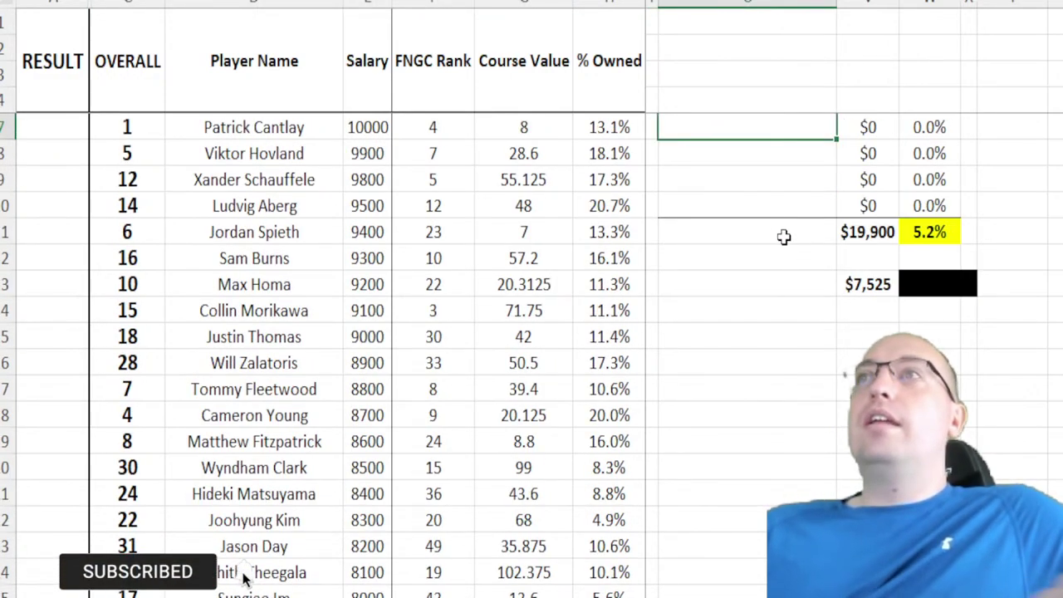
pyautogui.click(761, 204)
pyautogui.write('Rickie FO')
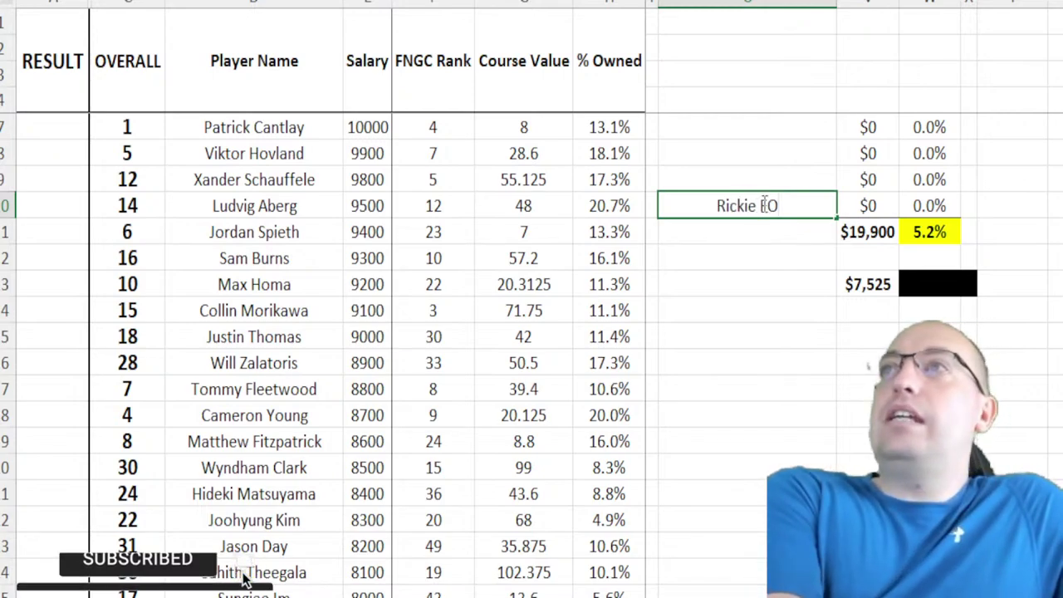
pyautogui.write('wler')
pyautogui.press('Return')
# Step: Enter Keegan Bradley in the fifth lineup slot
pyautogui.press('Up')
pyautogui.press('Up')
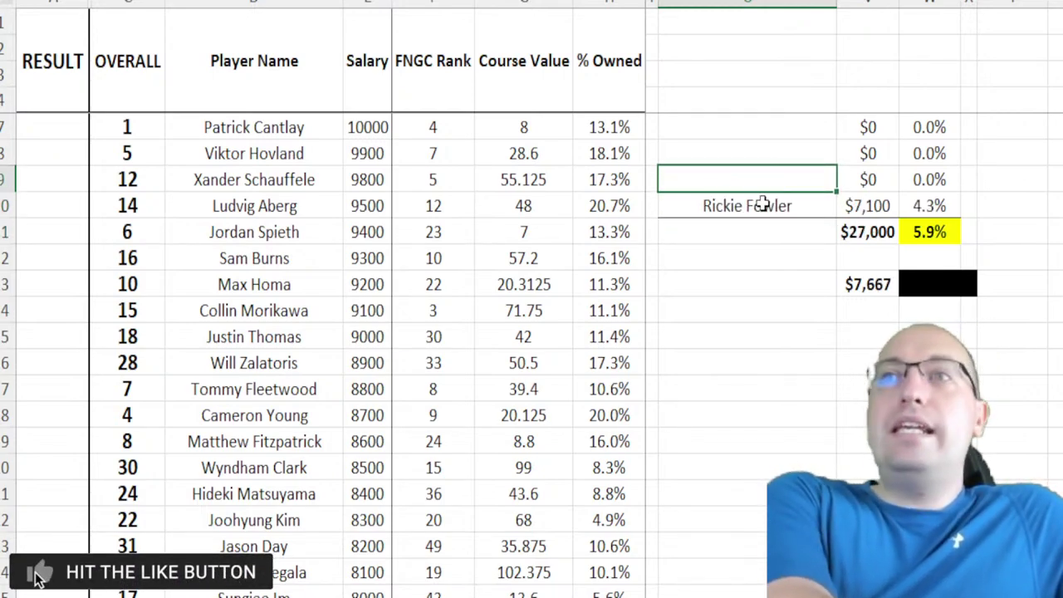
pyautogui.write('Keegan Br')
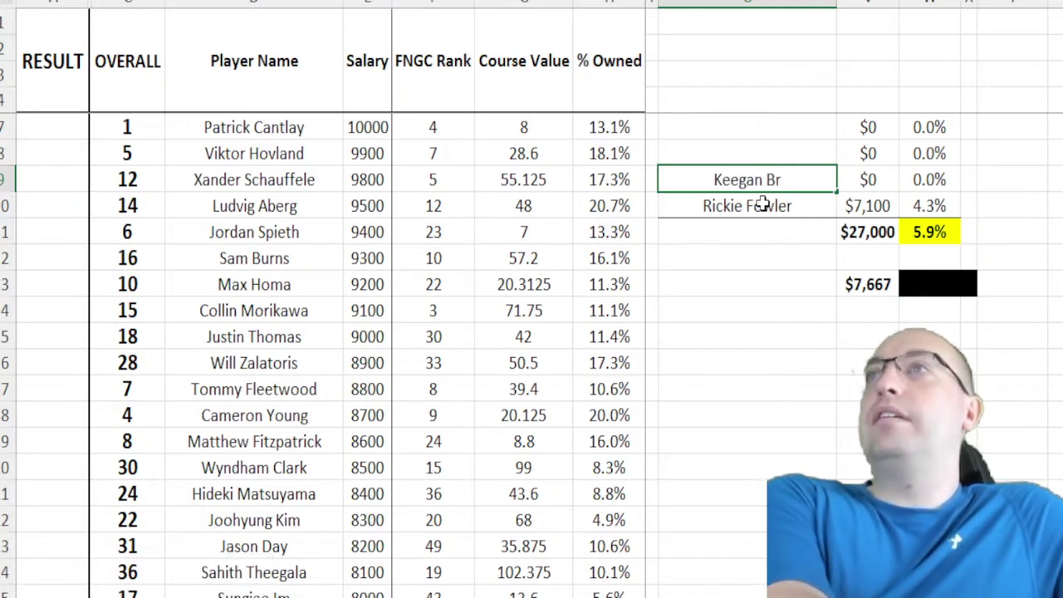
pyautogui.write('adley')
pyautogui.press('Up')
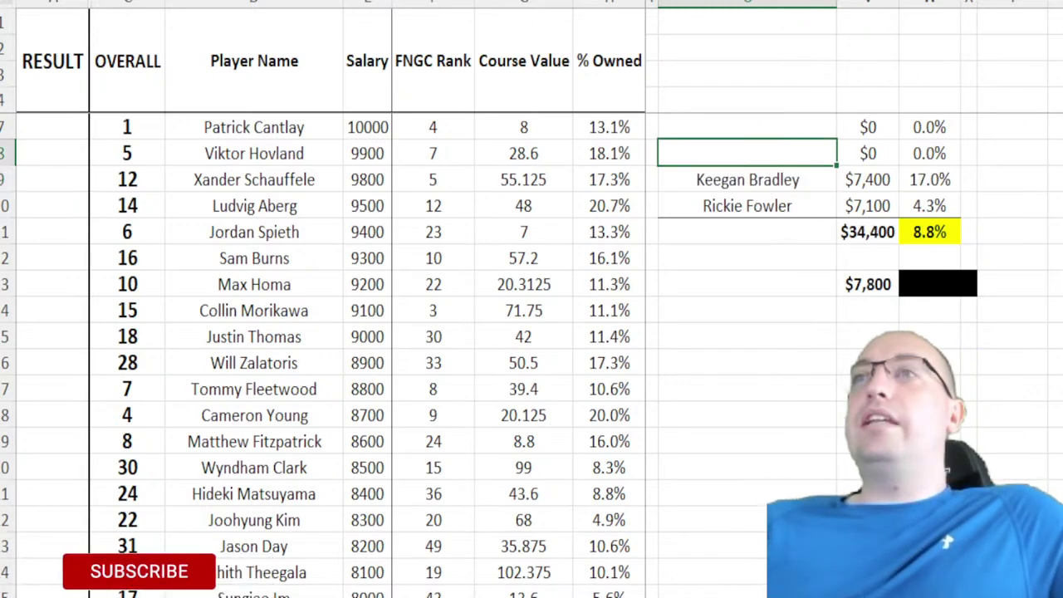
# Step: Compare Keegan Bradley's course value with those of Shane Lowry, Byeong Hun An and the other golfers in the $7,000 range
pyautogui.scroll(-5, 509, 591)
pyautogui.click(541, 468)
pyautogui.scroll(-2, 548, 415)
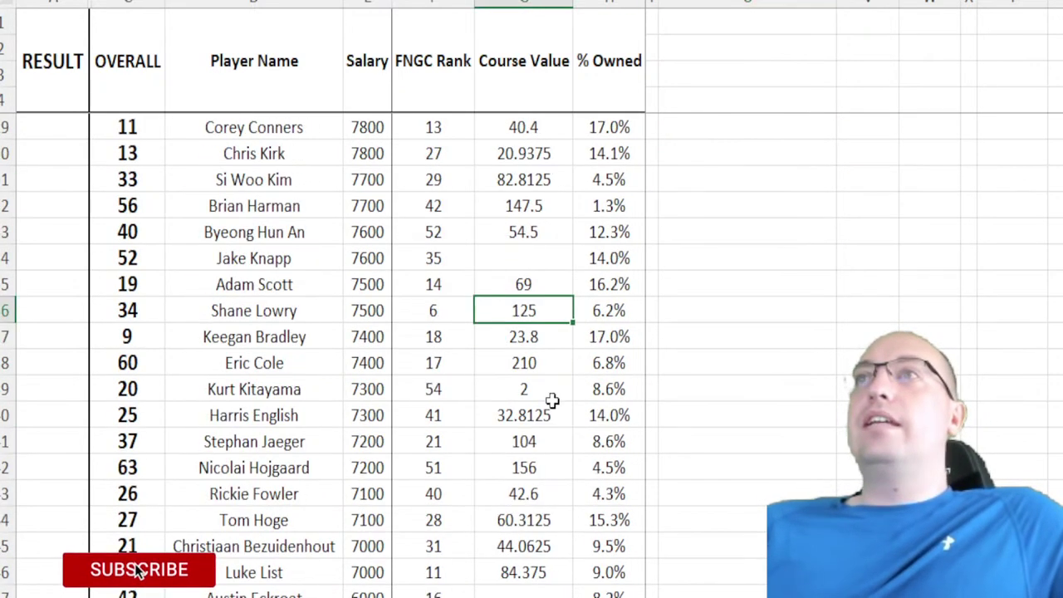
pyautogui.scroll(-1, 533, 332)
pyautogui.press('Down')
pyautogui.scroll(-1, 573, 390)
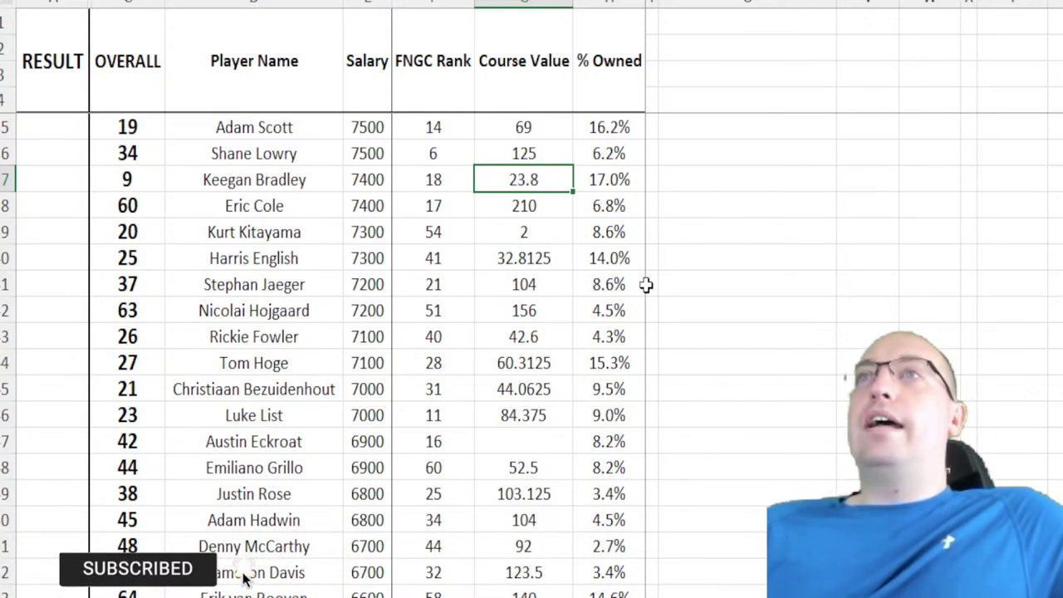
pyautogui.scroll(2, 582, 320)
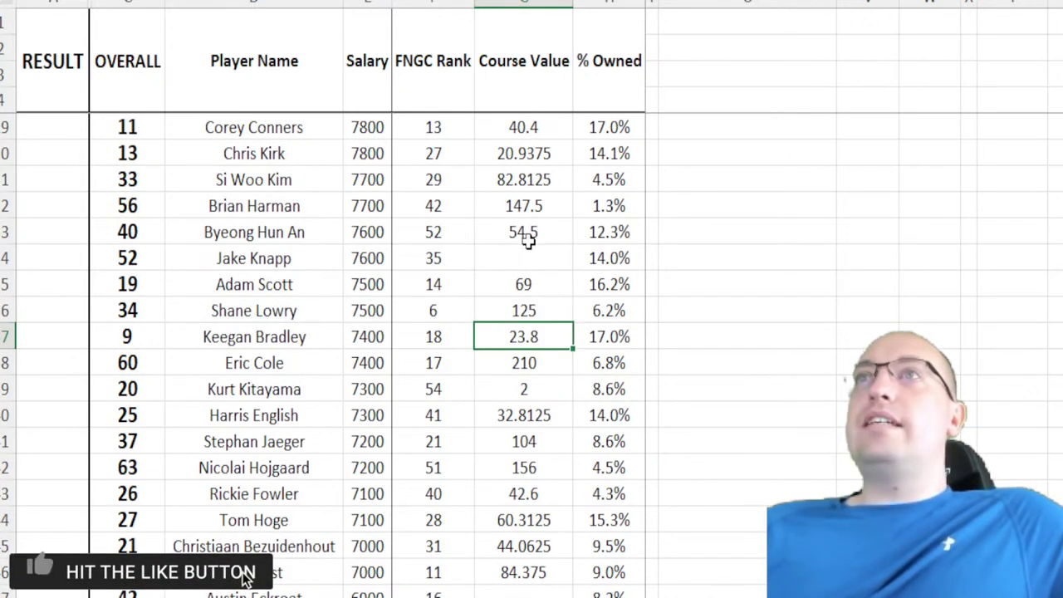
pyautogui.click(538, 232)
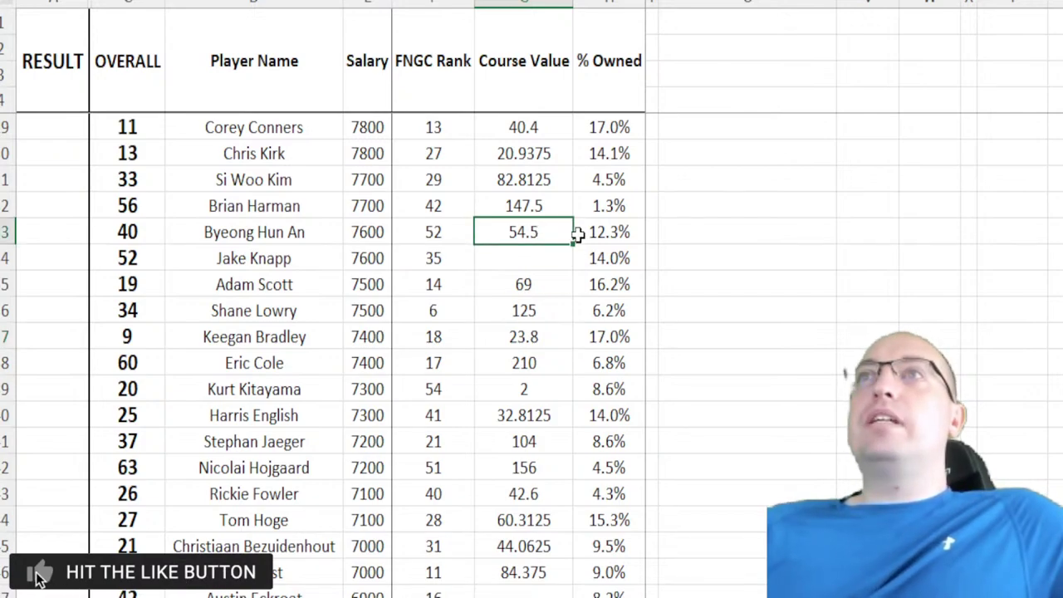
# Step: Enter Chris Kirk in the fourth lineup slot
pyautogui.scroll(8, 577, 236)
pyautogui.click(759, 206)
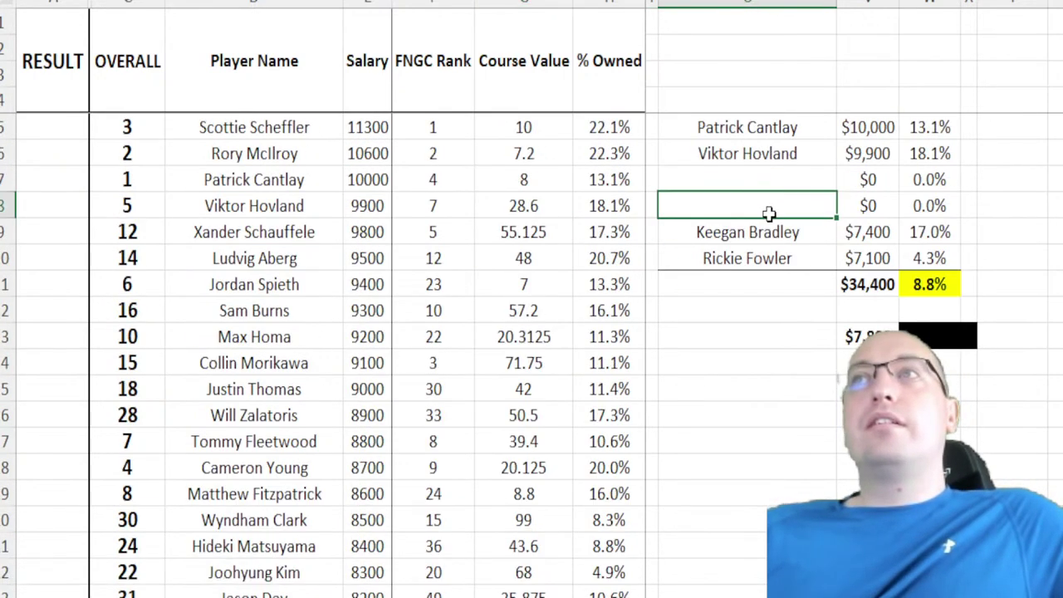
pyautogui.write('Chris Kirk')
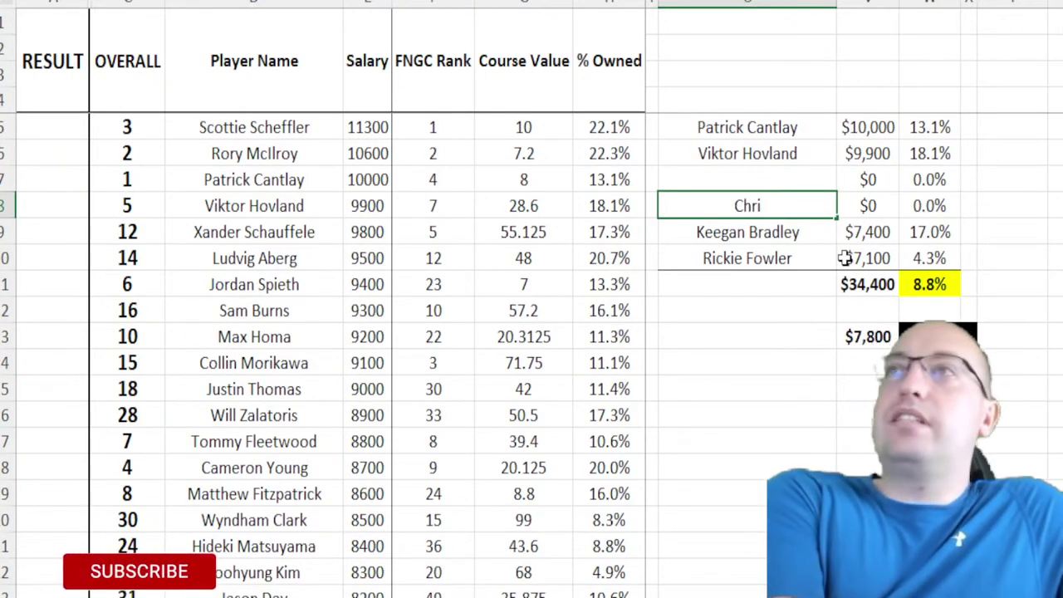
pyautogui.press('Return')
pyautogui.press('Up')
pyautogui.press('Up')
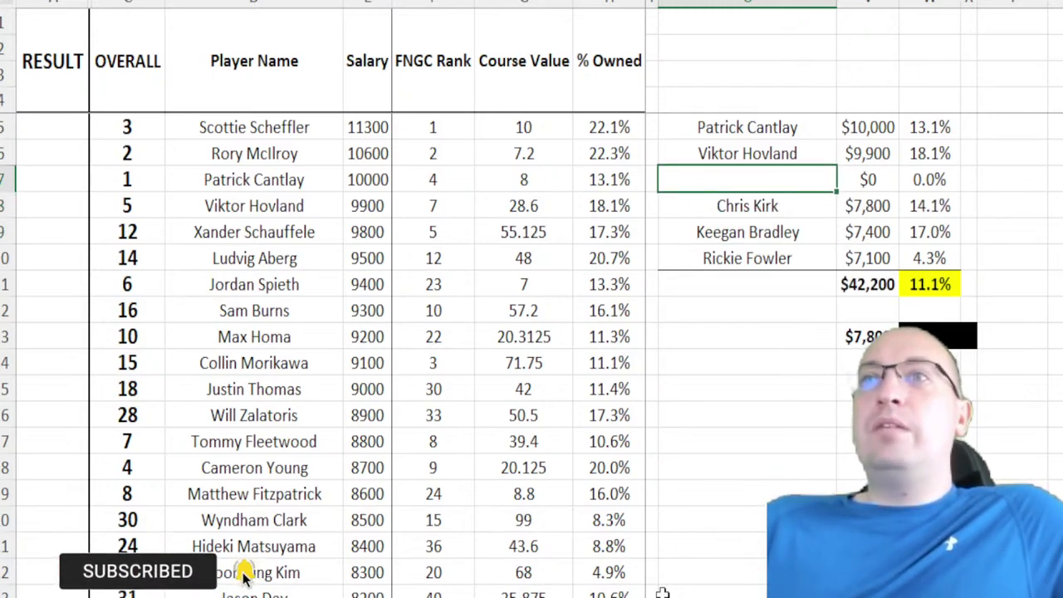
# Step: Clear the fourth lineup slot and enter Chris Kirk in the third slot instead
pyautogui.click(726, 207)
pyautogui.press('Delete')
pyautogui.press('Up')
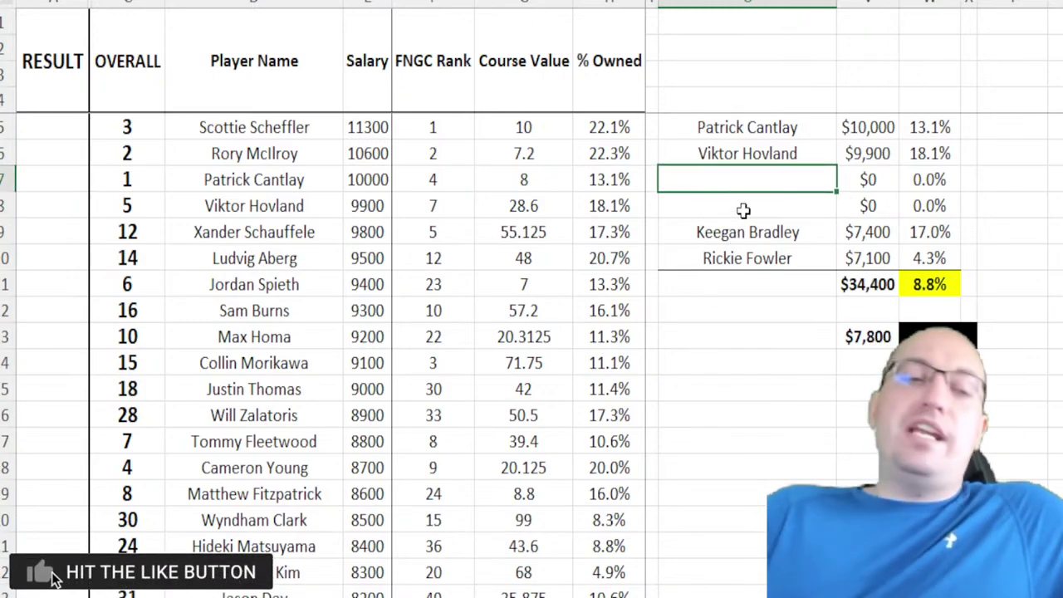
pyautogui.write('Chris Kirk')
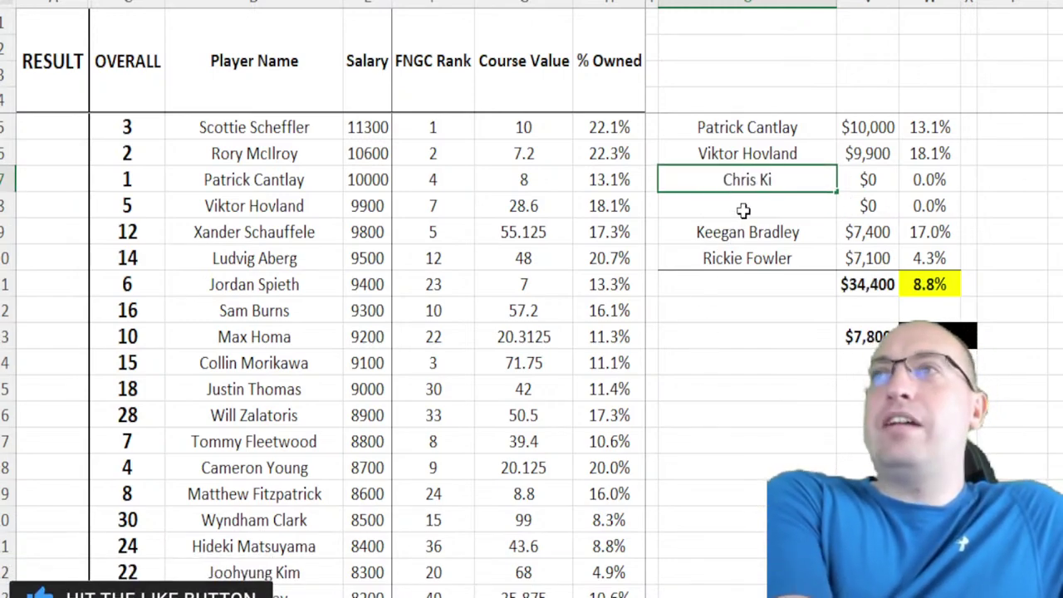
pyautogui.press('Return')
# Step: Enter Jake Knapp in the fourth lineup slot to complete the six-golfer lineup
pyautogui.write('Chri')
pyautogui.press('BackSpace')
pyautogui.press('BackSpace')
pyautogui.press('BackSpace')
pyautogui.press('BackSpace')
pyautogui.press('BackSpace')
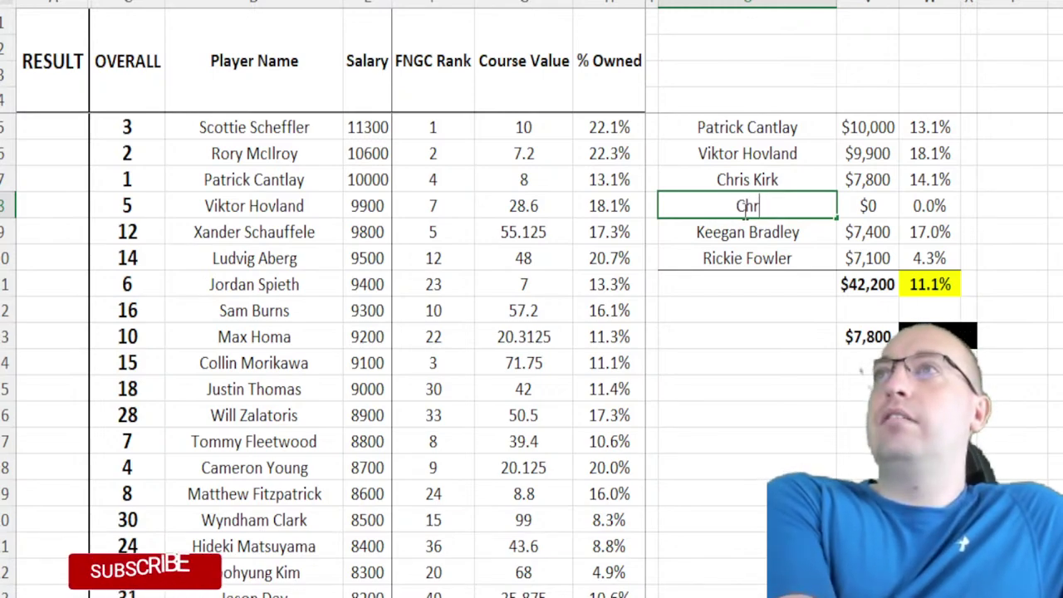
pyautogui.write('Jake Knapp')
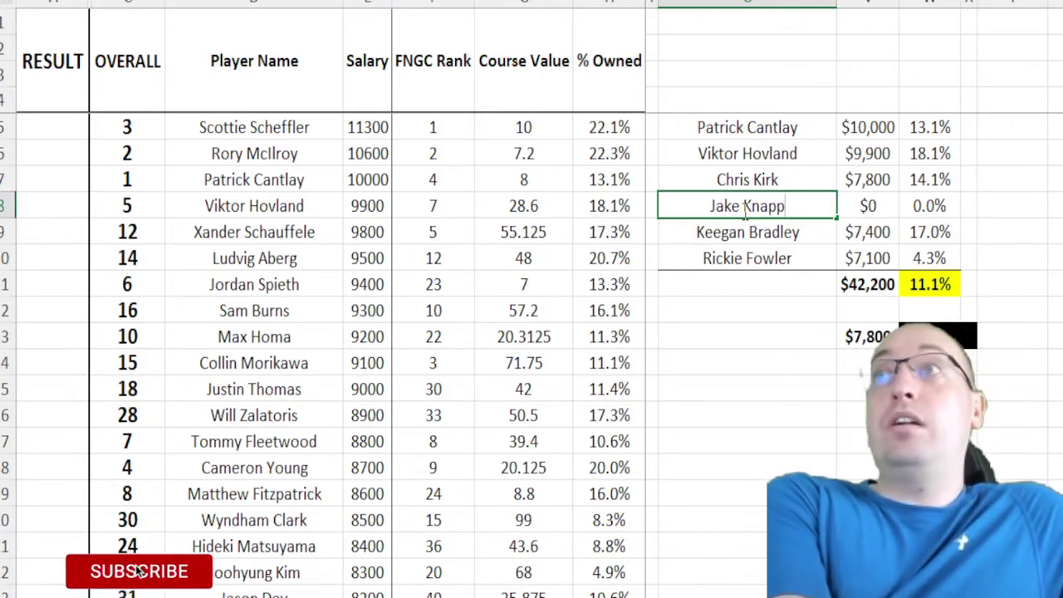
pyautogui.press('Return')
# Step: Review Jake Knapp's overall rank, salary, course value and ownership, and remove him from the fourth lineup slot
pyautogui.scroll(-7, 579, 336)
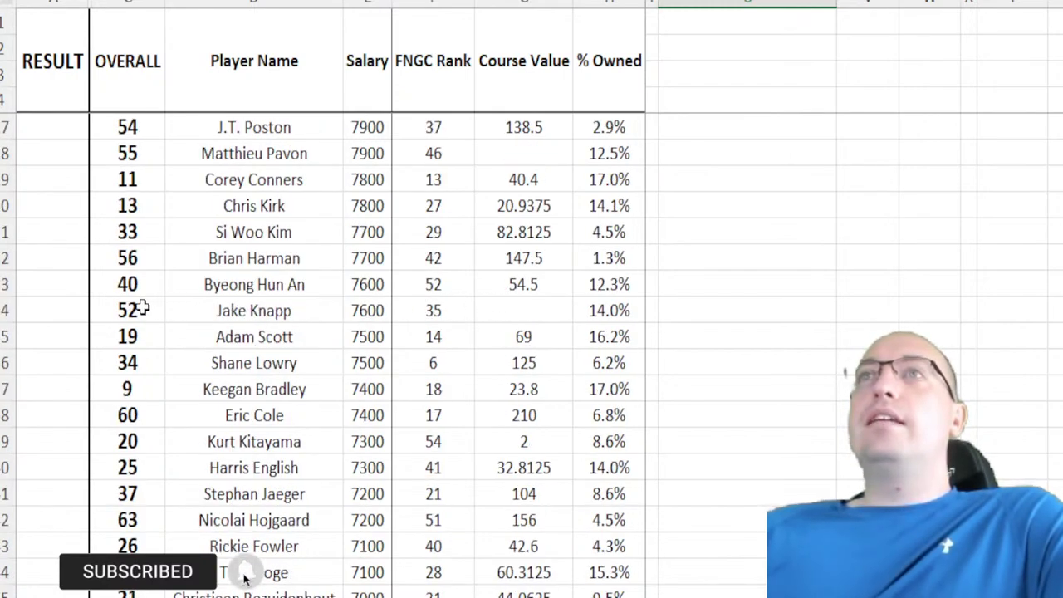
pyautogui.moveTo(143, 307); pyautogui.dragTo(612, 309)
pyautogui.click(552, 302)
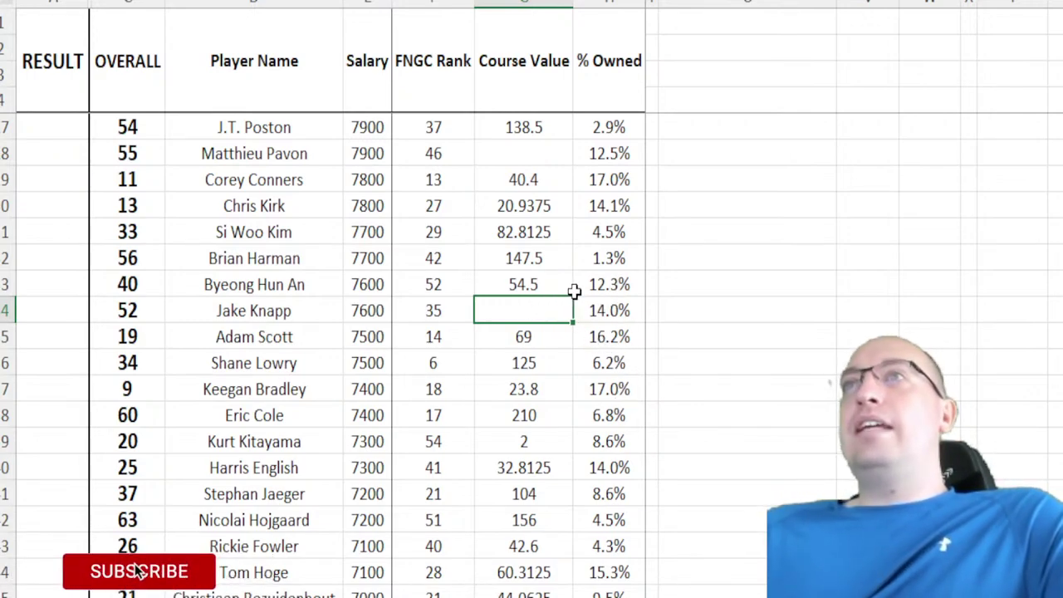
pyautogui.scroll(7, 574, 290)
pyautogui.click(742, 205)
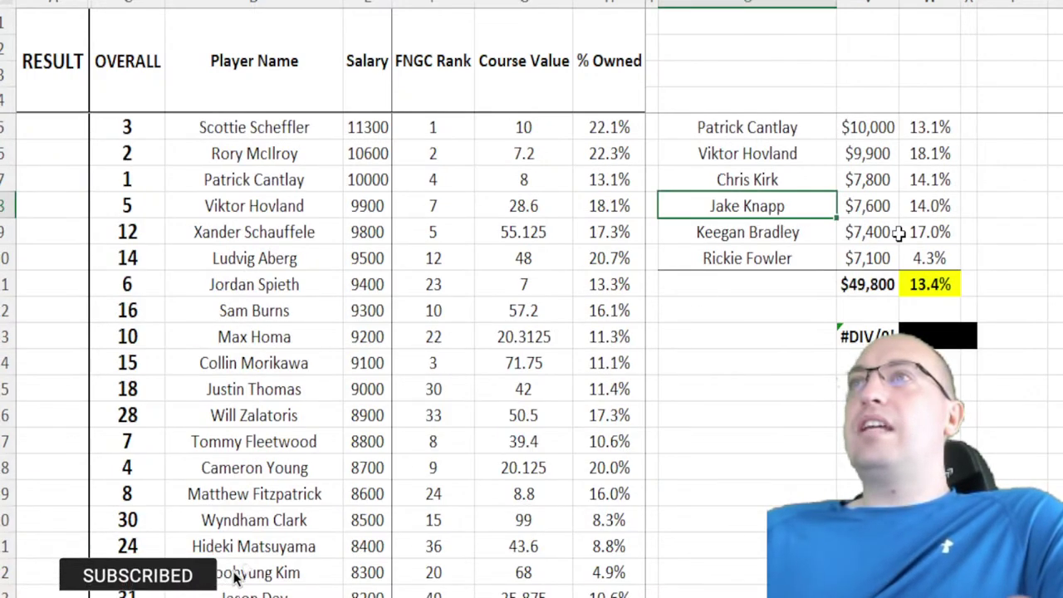
pyautogui.press('Delete')
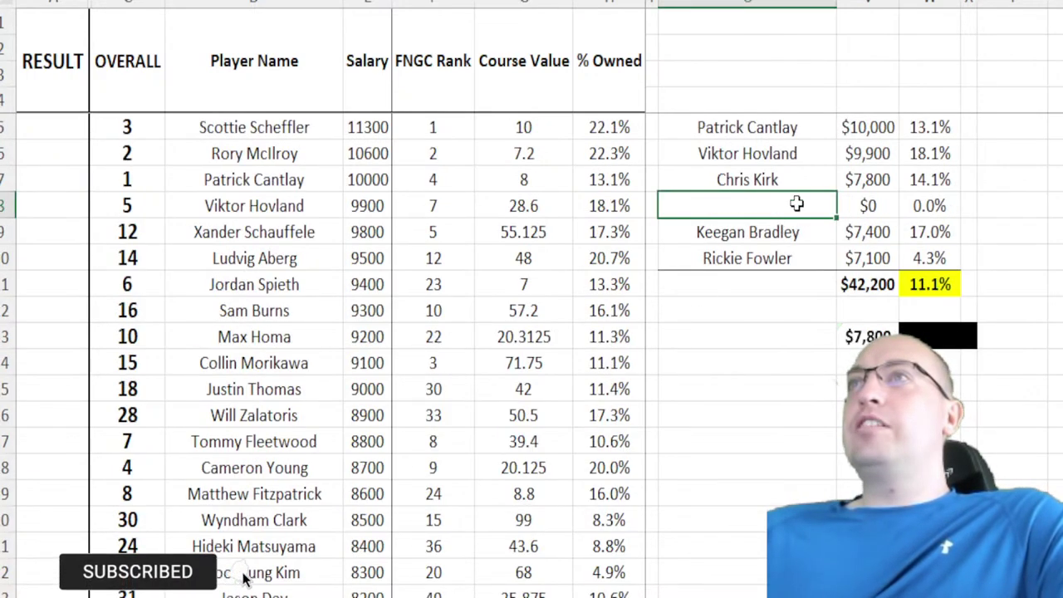
# Step: Clear all six lineup slots and enter Jordan Spieth in the first slot
pyautogui.click(762, 178)
pyautogui.moveTo(776, 127); pyautogui.dragTo(772, 154)
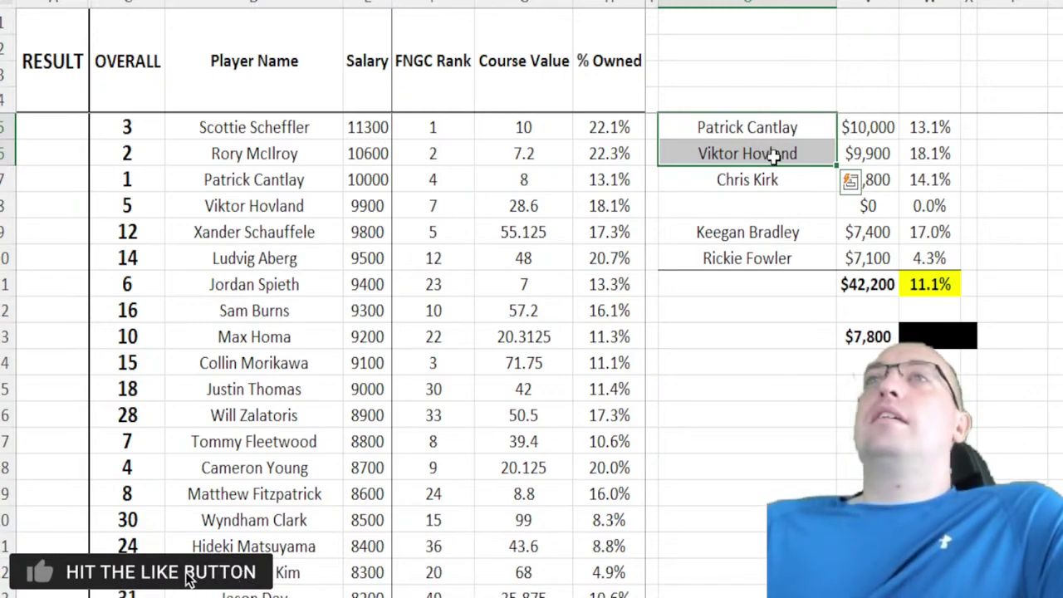
pyautogui.moveTo(775, 148); pyautogui.dragTo(785, 249)
pyautogui.press('Delete')
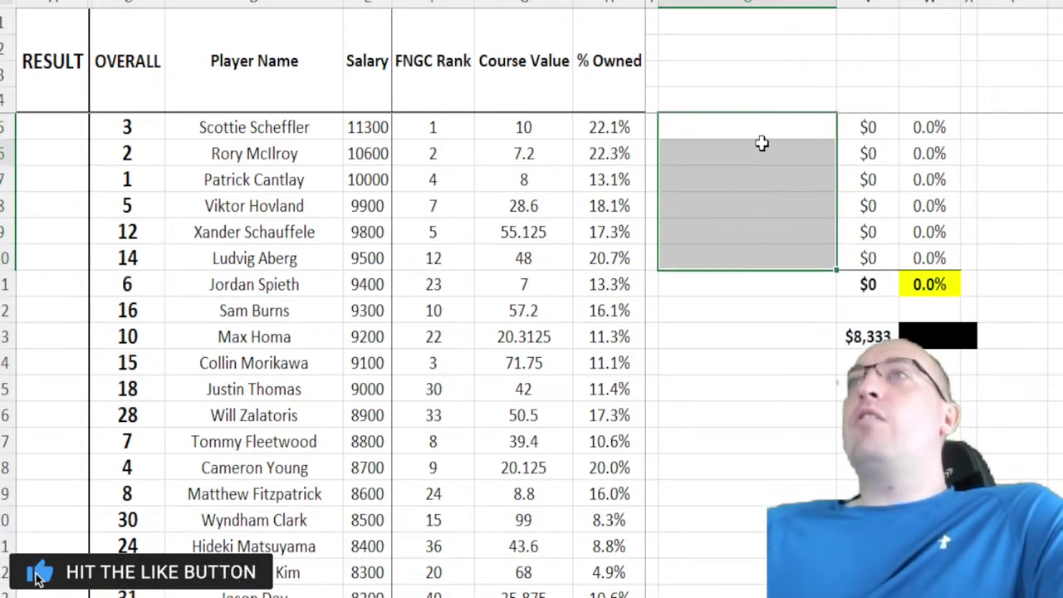
pyautogui.click(747, 129)
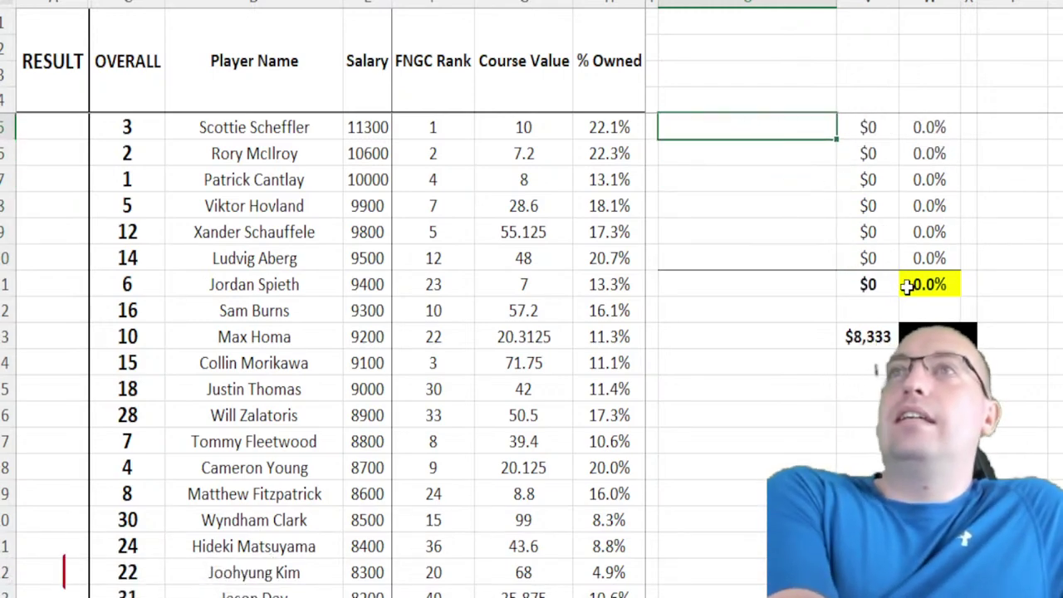
pyautogui.write('Jordan Spieth')
pyautogui.press('Return')
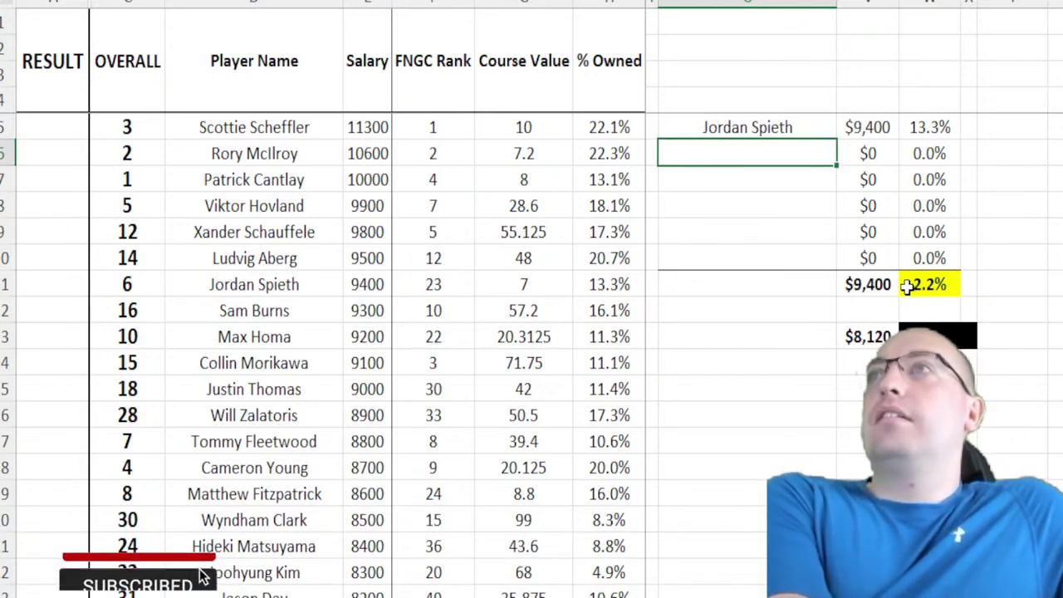
# Step: Enter Tommy Fleetwood in the second lineup slot and Matthew Fitzpatrick in the third
pyautogui.write('Tommy Fleetwood')
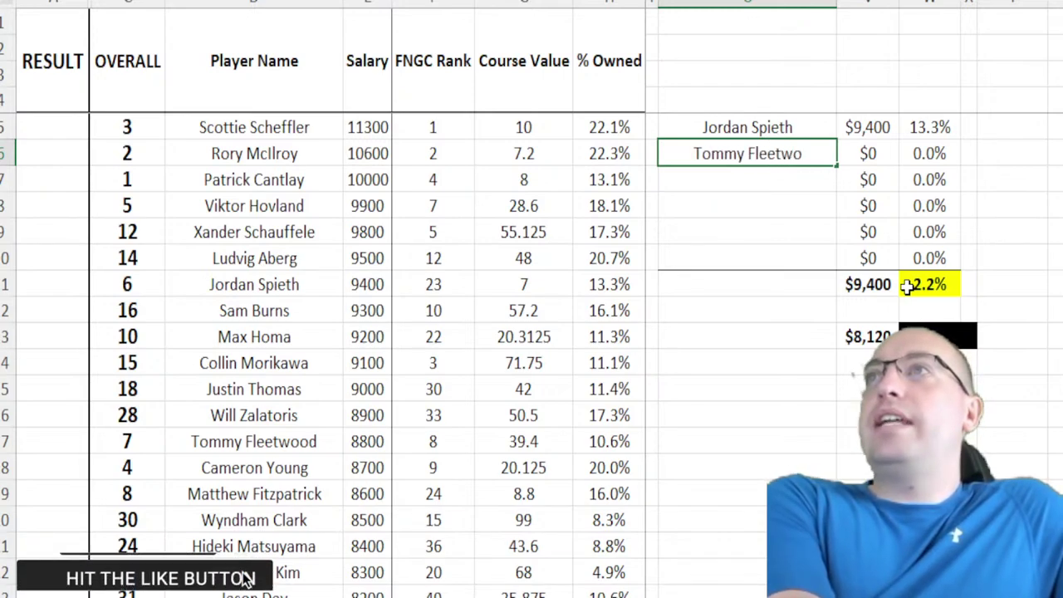
pyautogui.press('Return')
pyautogui.write('Matthew')
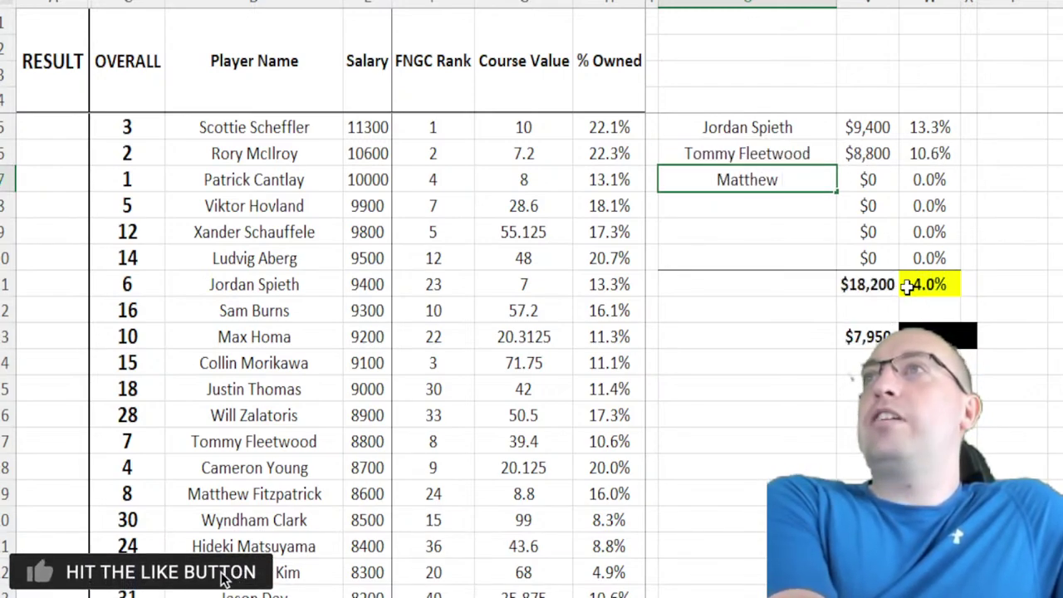
pyautogui.write(' Fitzpa')
pyautogui.press('BackSpace')
pyautogui.write('atrick')
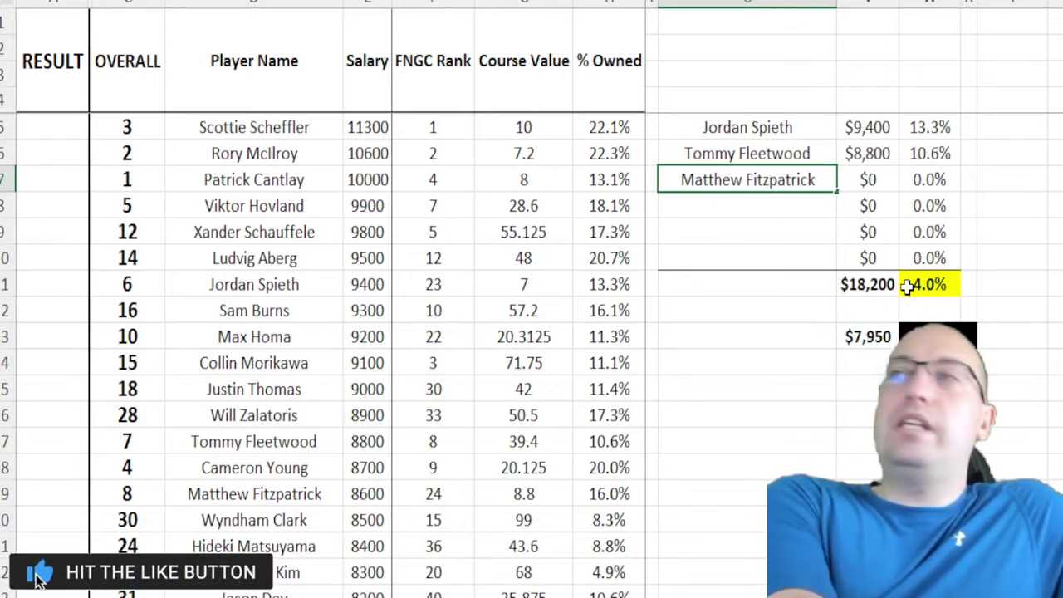
pyautogui.press('Return')
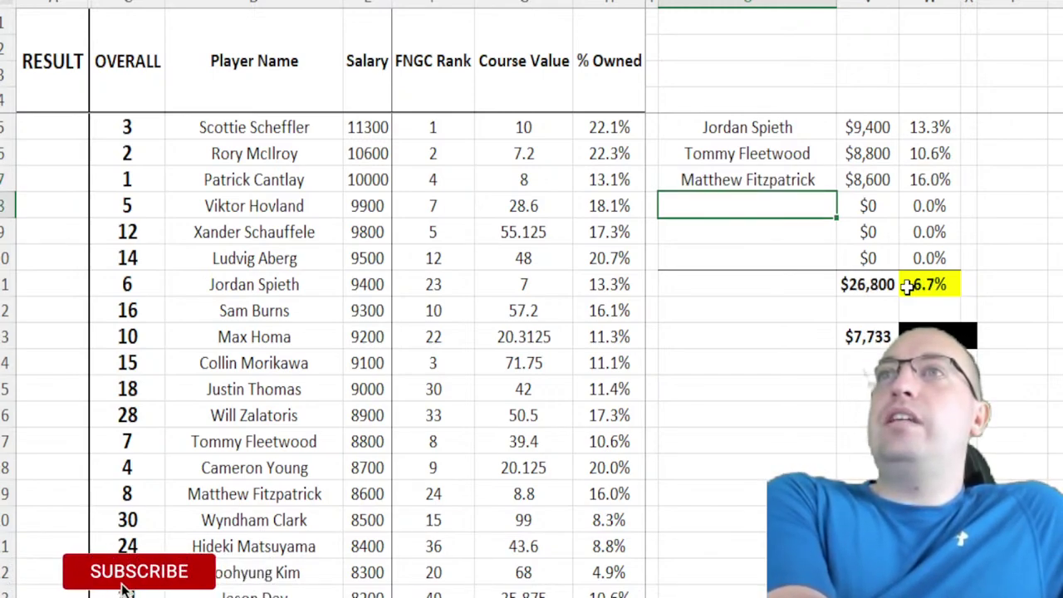
# Step: Enter Sahith Theegala in the fourth lineup slot
pyautogui.write('Sahith Theegala')
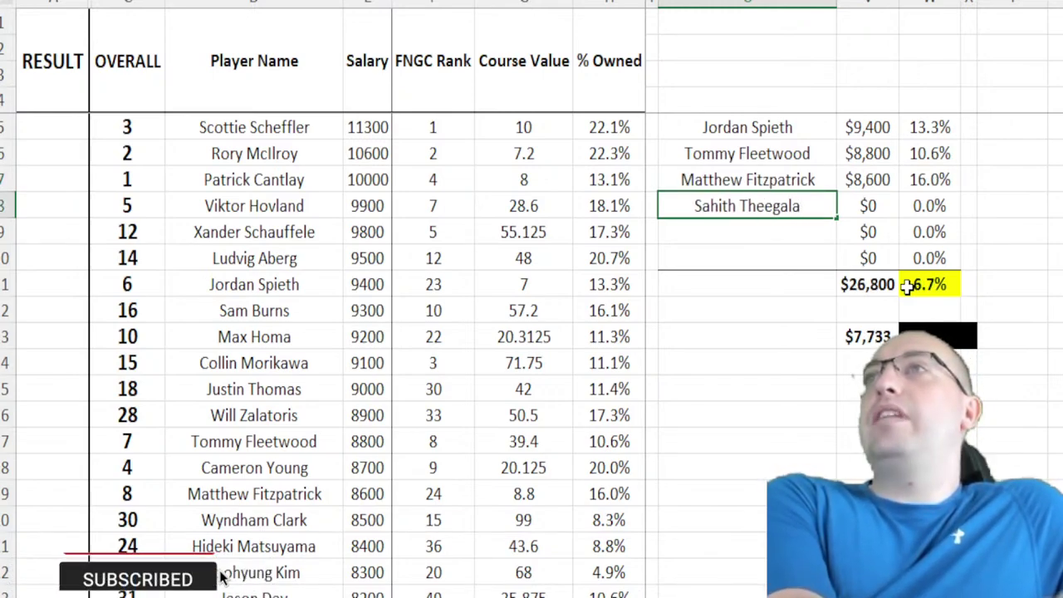
pyautogui.press('Return')
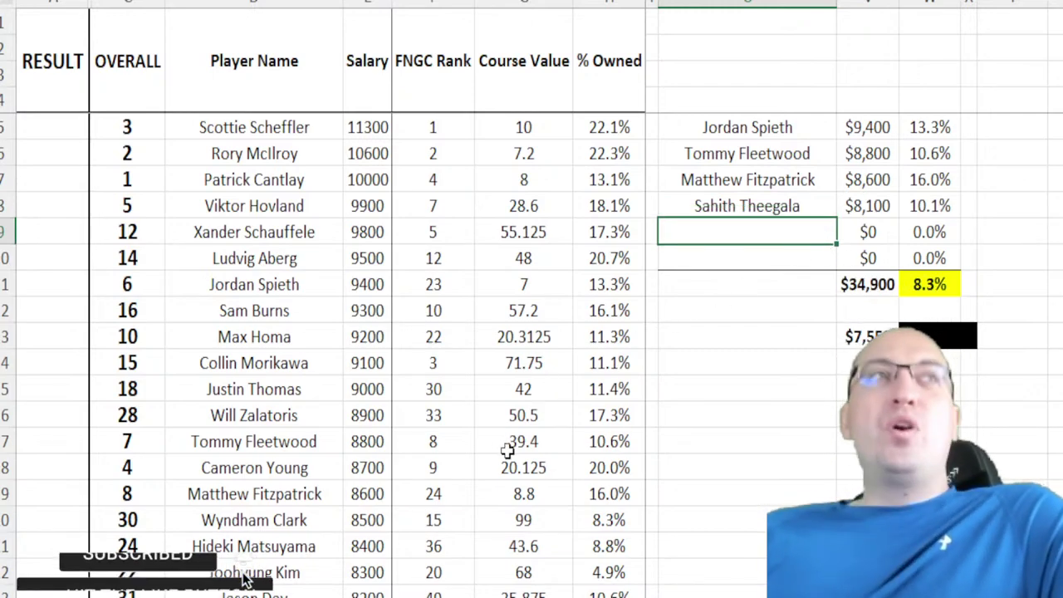
pyautogui.scroll(-5, 509, 468)
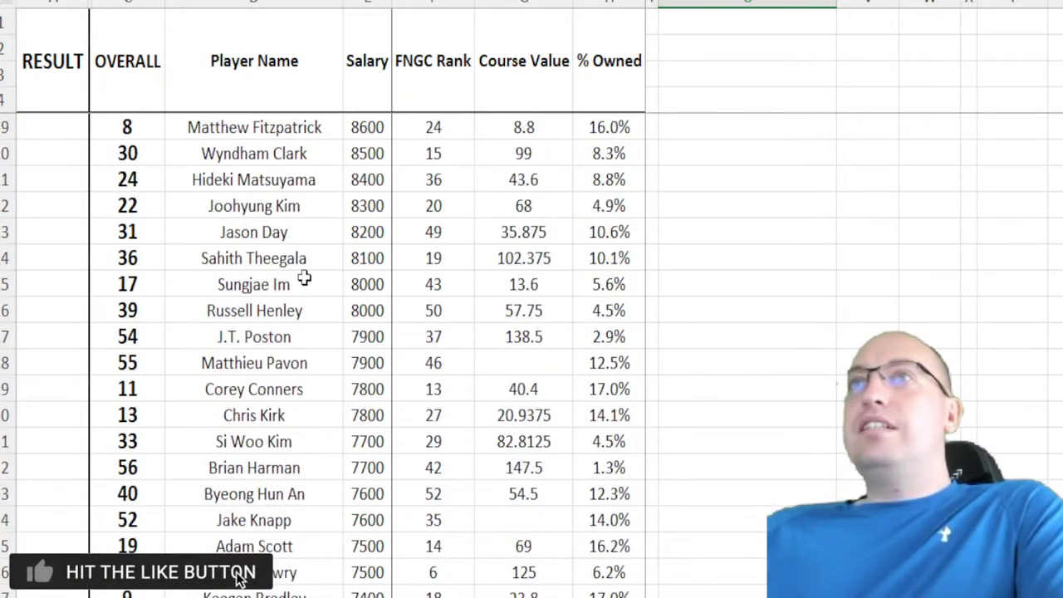
# Step: Review Sungjae Im's overall rank, course value and ownership, and look over the strokes-gained columns for the golfers around him
pyautogui.moveTo(146, 294); pyautogui.dragTo(607, 301)
pyautogui.click(513, 285)
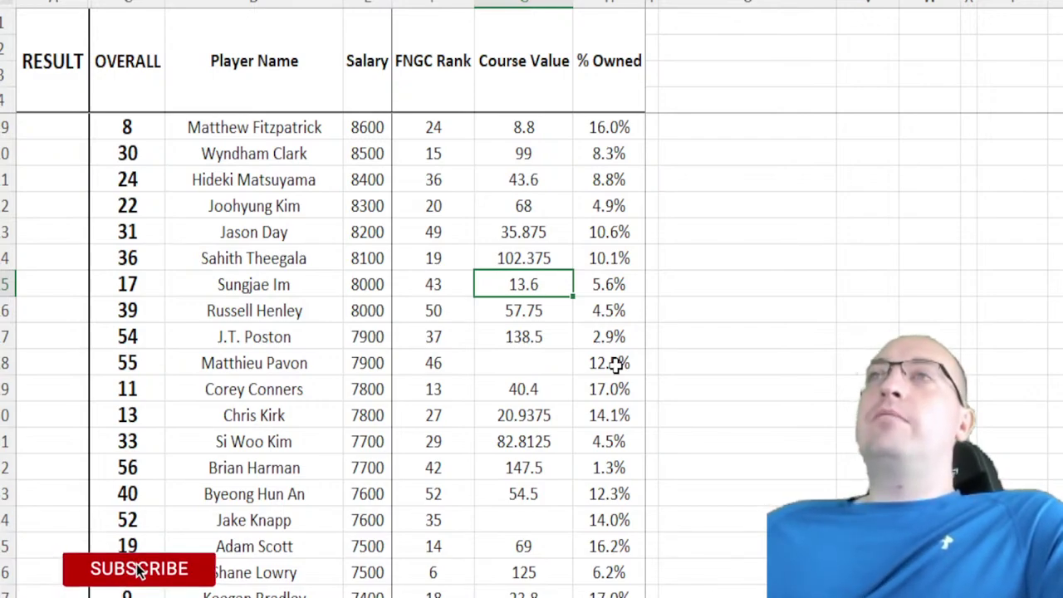
pyautogui.hscroll(-5, 631, 361)
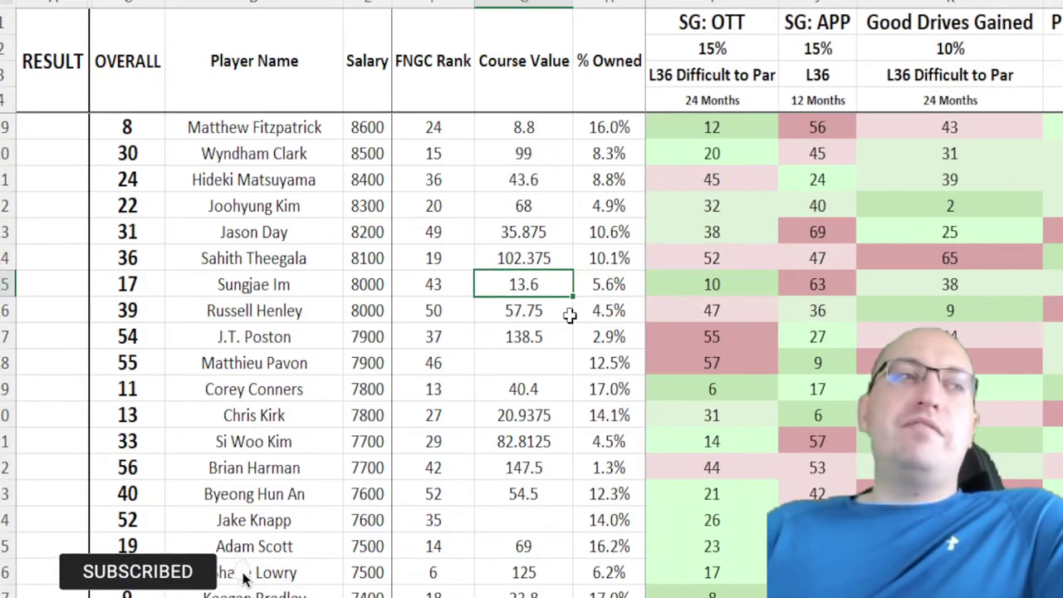
pyautogui.scroll(5, 245, 573)
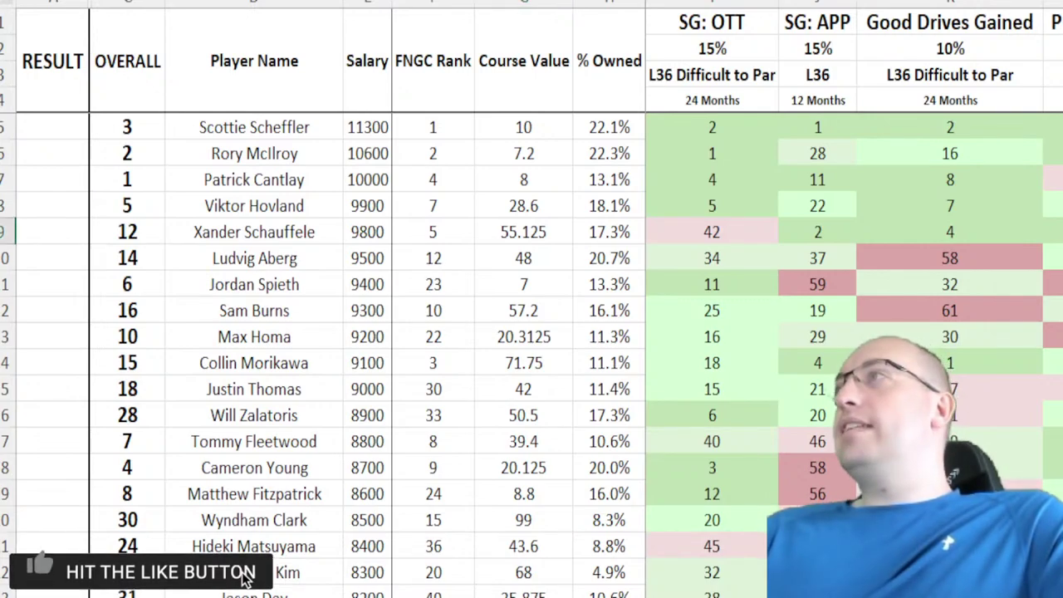
pyautogui.hscroll(5, 864, 230)
# Step: Enter Christiaan Bezuidenhout in the sixth lineup slot, leaving the fifth slot empty
pyautogui.click(769, 240)
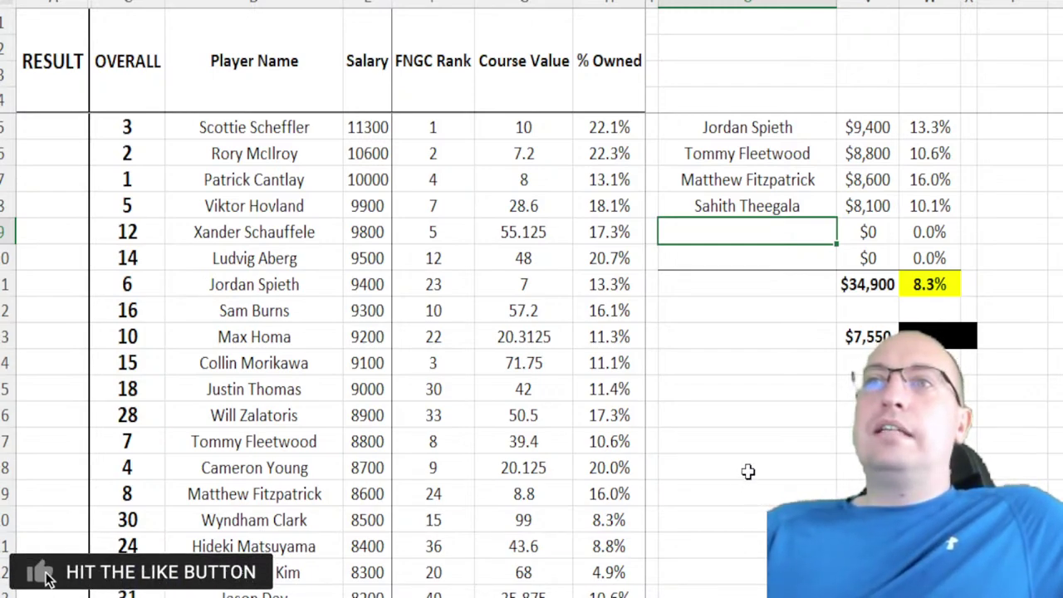
pyautogui.click(751, 254)
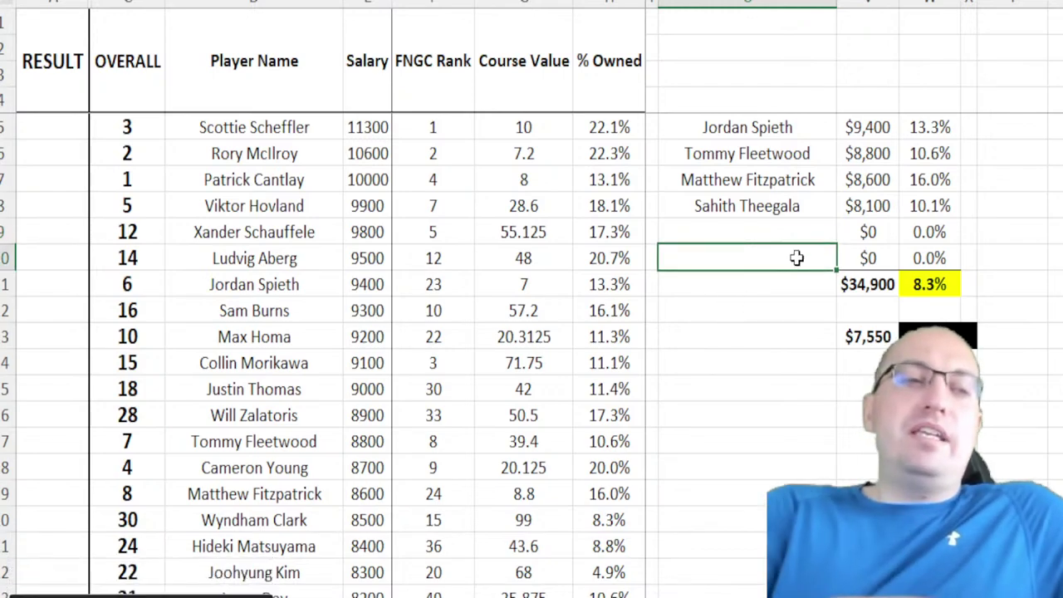
pyautogui.write('Chri')
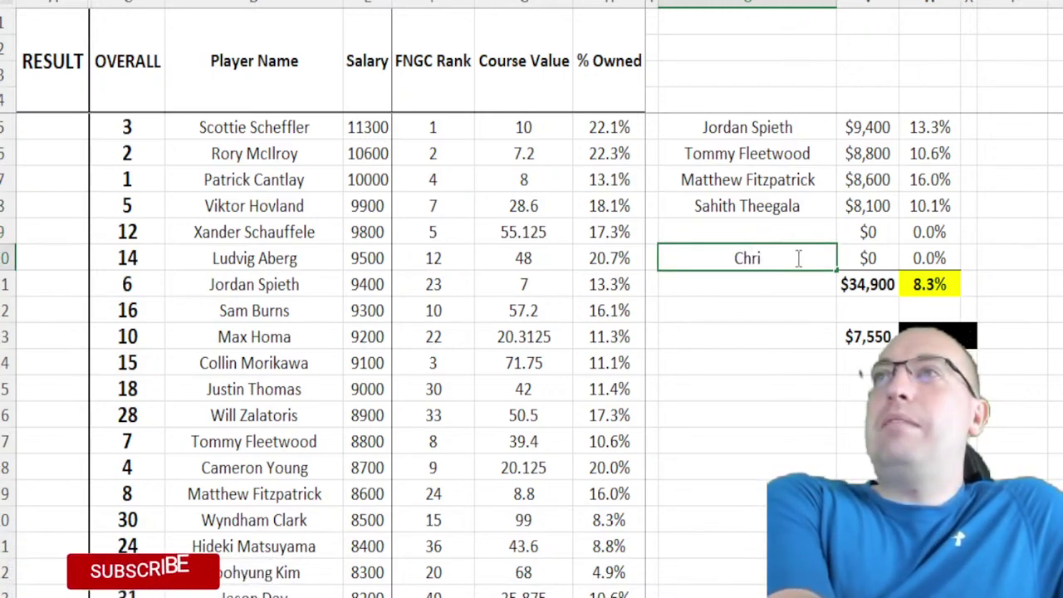
pyautogui.write('stiaan Bezuidenhout')
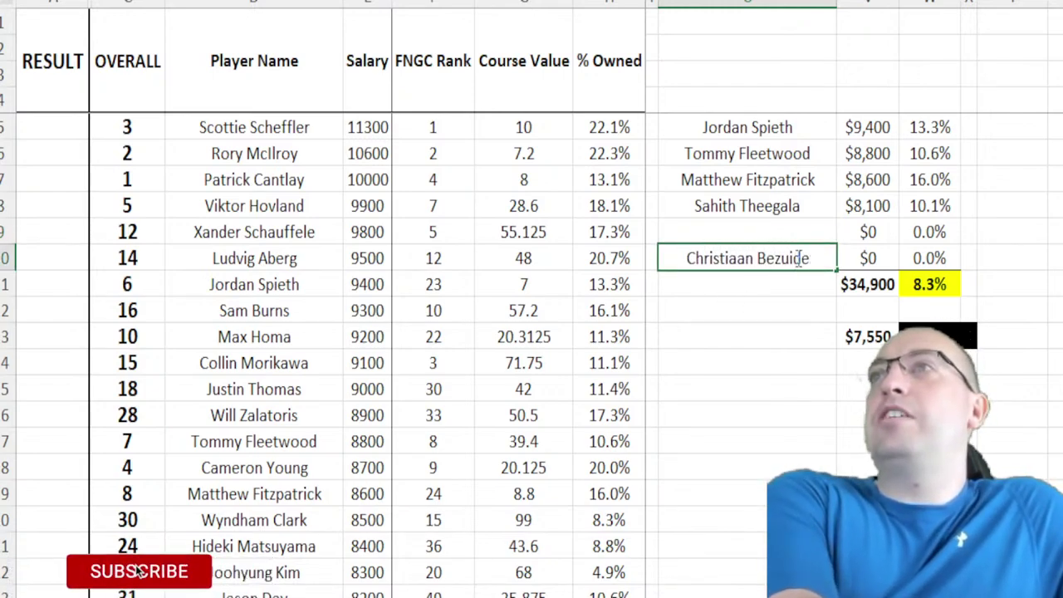
pyautogui.press('Return')
# Step: Enter Russell Henley in the fifth lineup slot to complete the six-golfer lineup
pyautogui.press('Up')
pyautogui.press('Up')
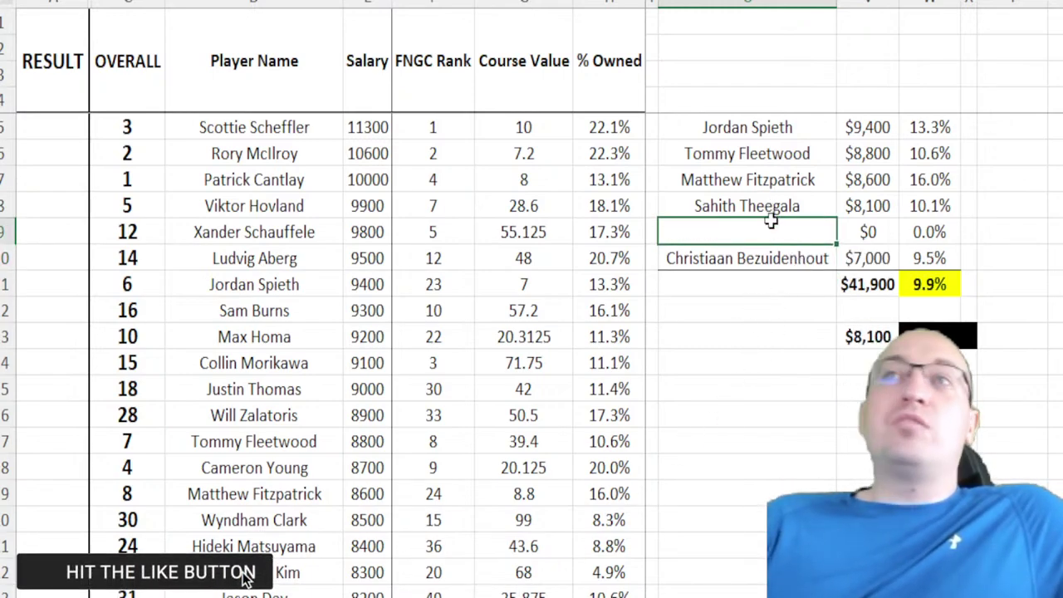
pyautogui.write('Russell')
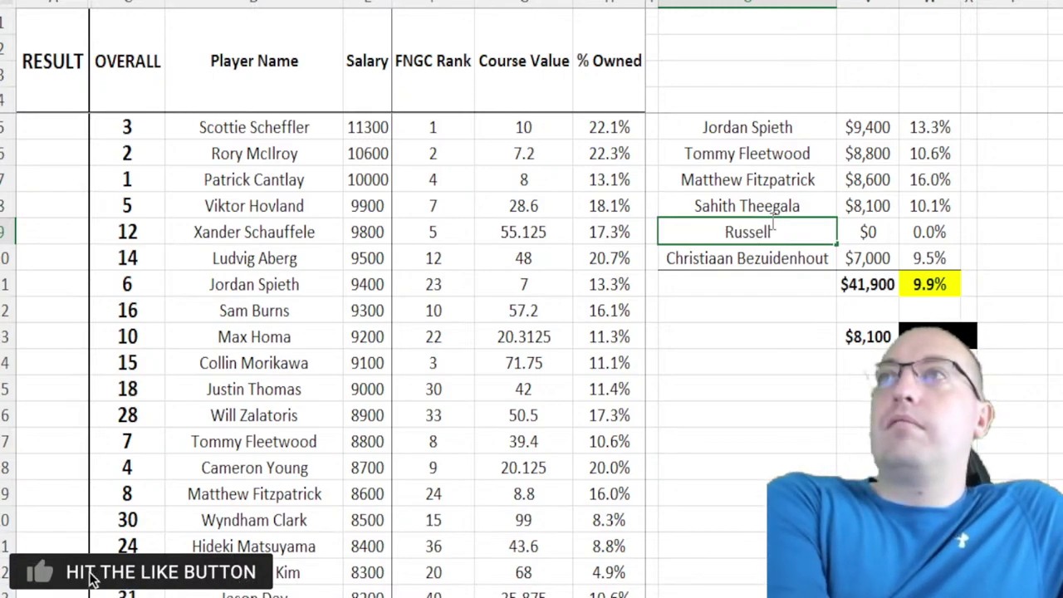
pyautogui.write(' Henley')
pyautogui.press('Return')
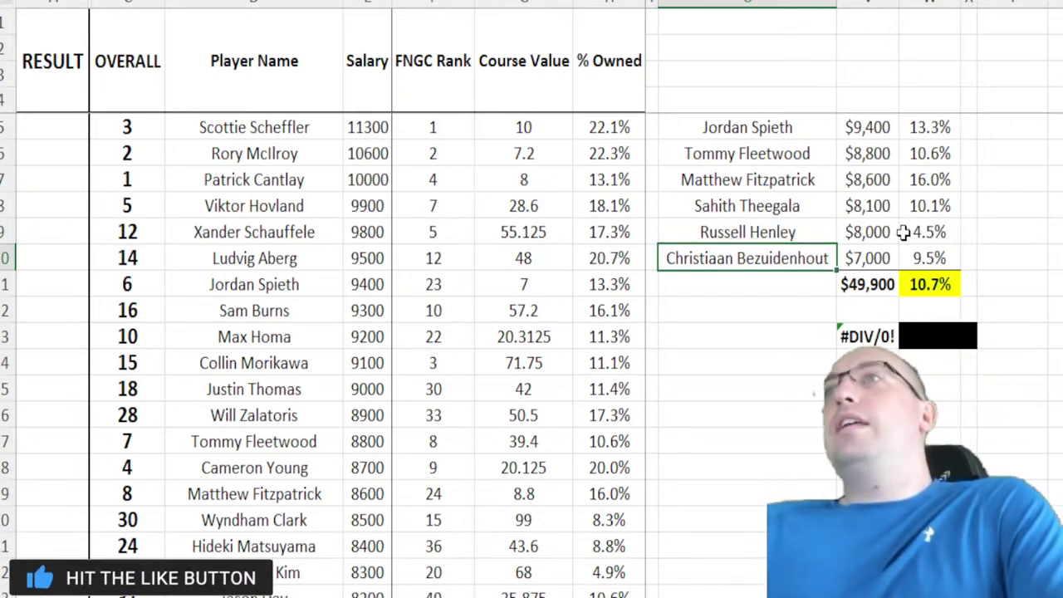
# Step: Review the lineup's ownership figure, then compare Sahith Theegala's pick with the other five golfers in the lineup
pyautogui.click(959, 289)
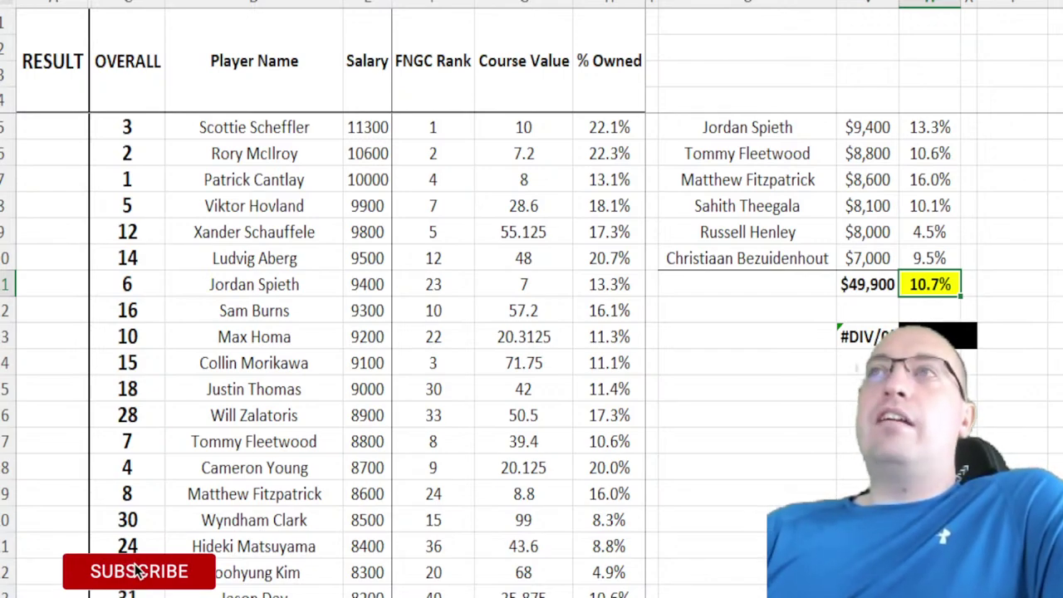
pyautogui.click(789, 206)
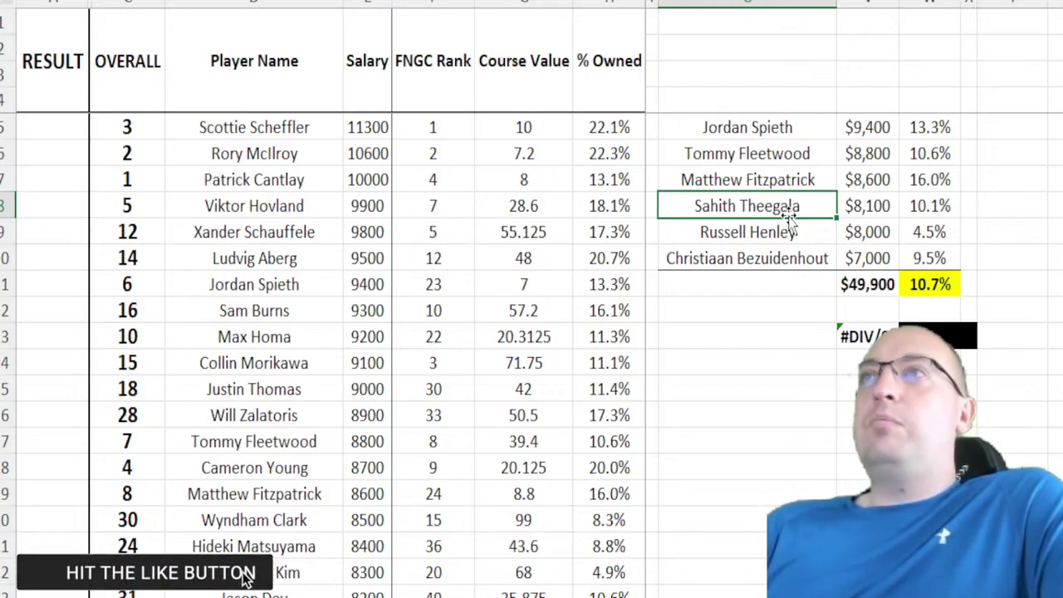
pyautogui.moveTo(759, 129); pyautogui.dragTo(769, 178)
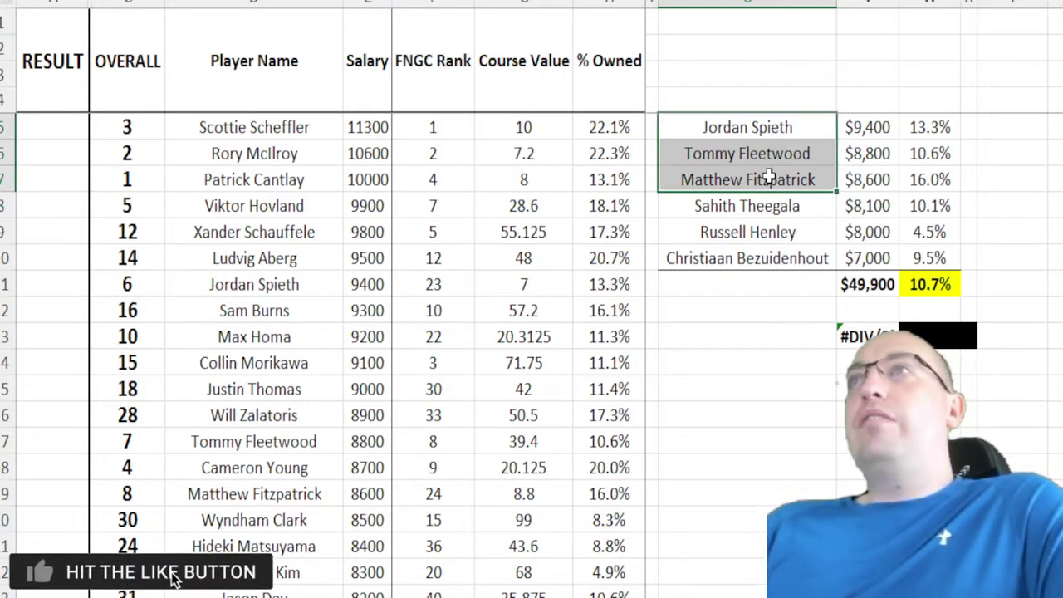
pyautogui.keyDown('ctrl'); pyautogui.moveTo(766, 231); pyautogui.dragTo(771, 254); pyautogui.keyUp('ctrl')
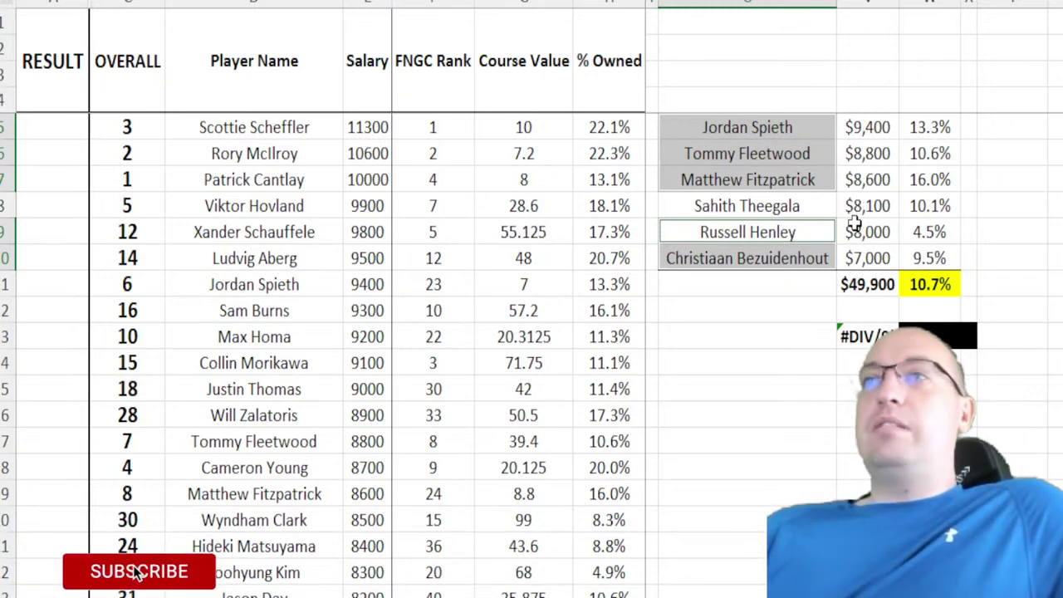
pyautogui.click(809, 214)
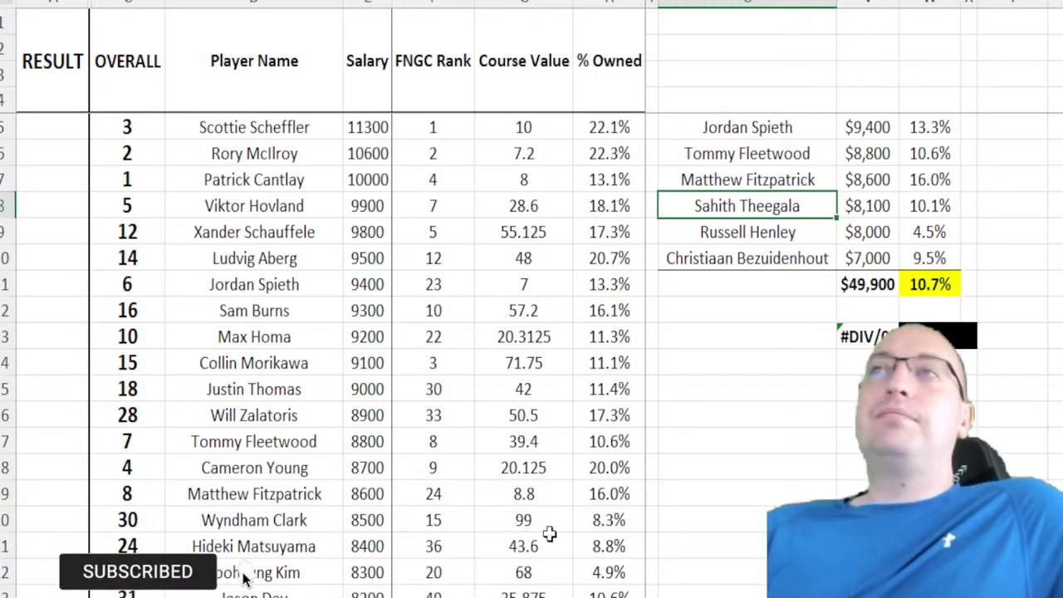
# Step: Clear all six lineup slots and return to the first slot
pyautogui.moveTo(748, 131); pyautogui.dragTo(776, 249)
pyautogui.press('Delete')
pyautogui.click(747, 129)
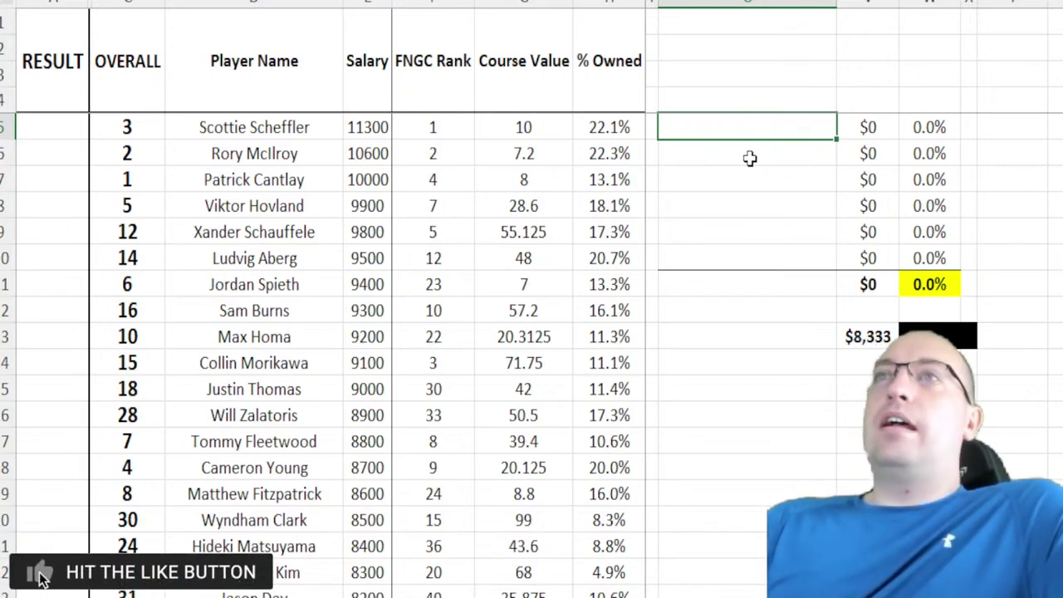
# Step: Examine the course values of Matthew Fitzpatrick, Jordan Spieth and Patrick Cantlay, and check Cantlay's strokes-gained off-the-tee rank
pyautogui.click(532, 494)
pyautogui.scroll(-5, 593, 315)
pyautogui.scroll(1, 585, 299)
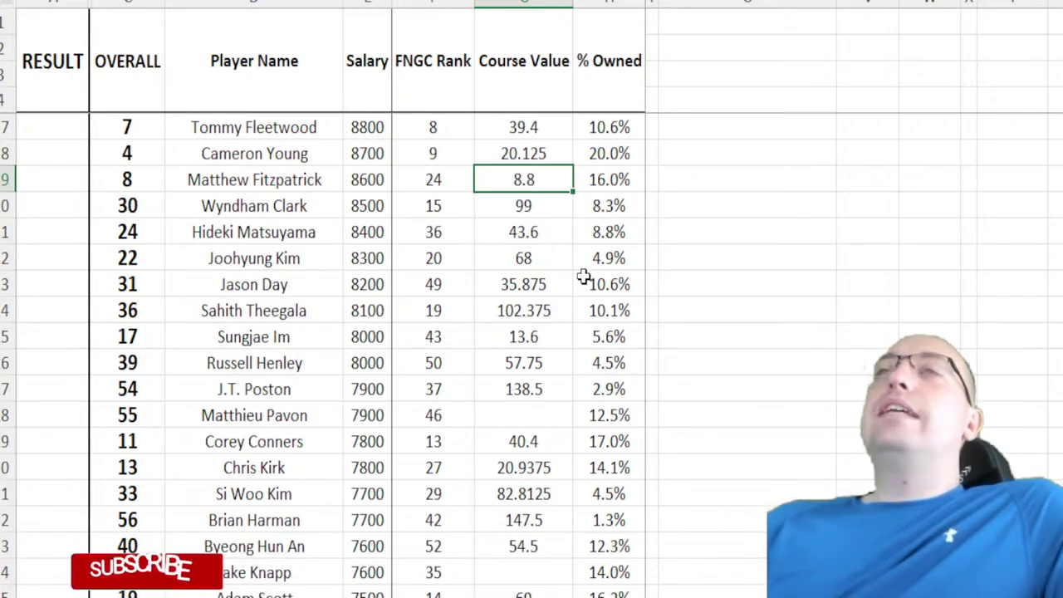
pyautogui.scroll(4, 527, 270)
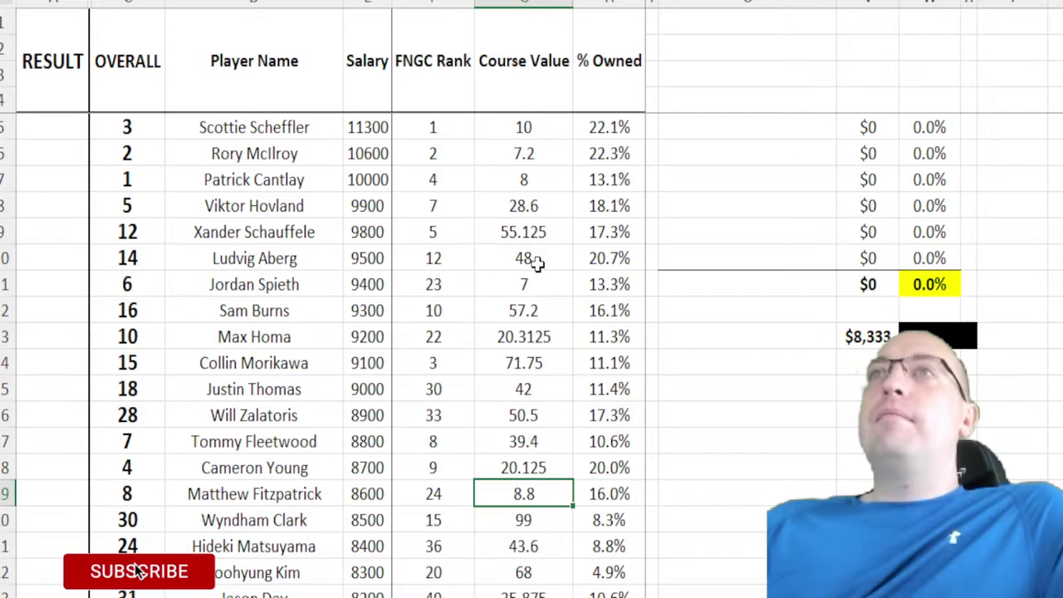
pyautogui.click(539, 283)
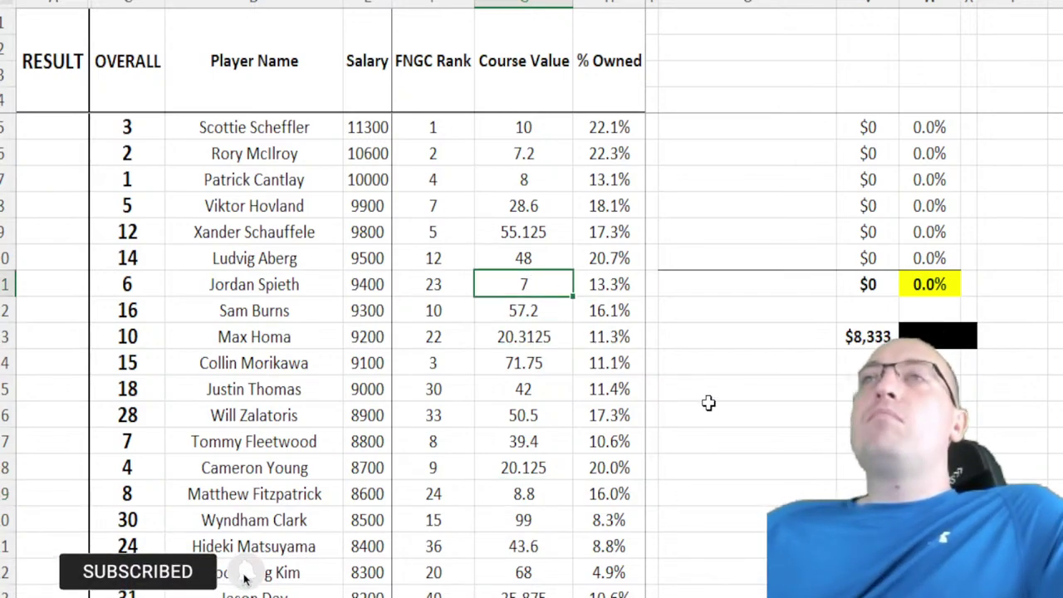
pyautogui.press('Up')
pyautogui.press('Up')
pyautogui.press('Up')
pyautogui.press('Up')
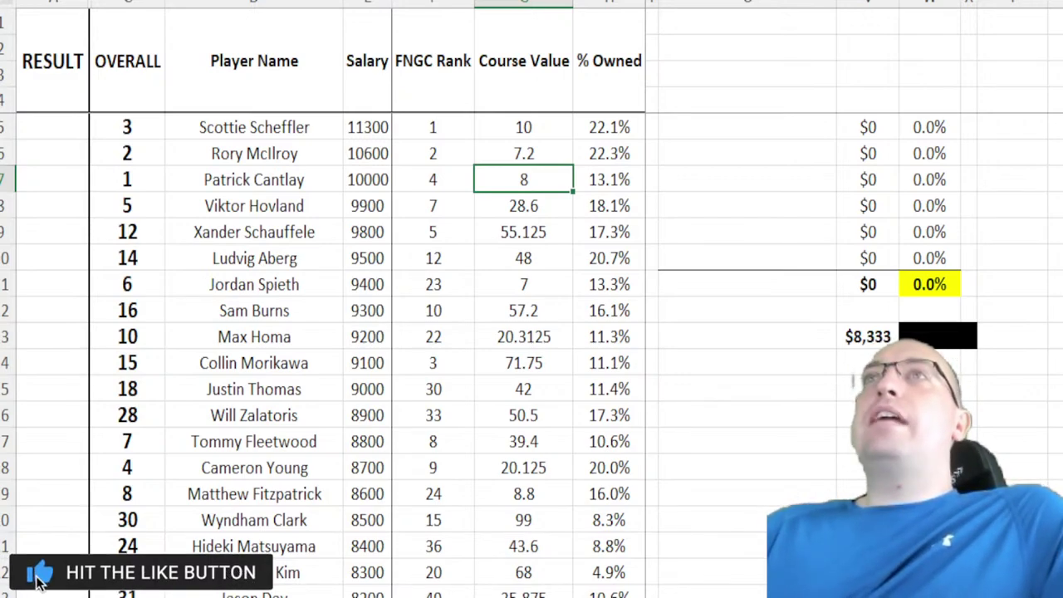
pyautogui.click(734, 125)
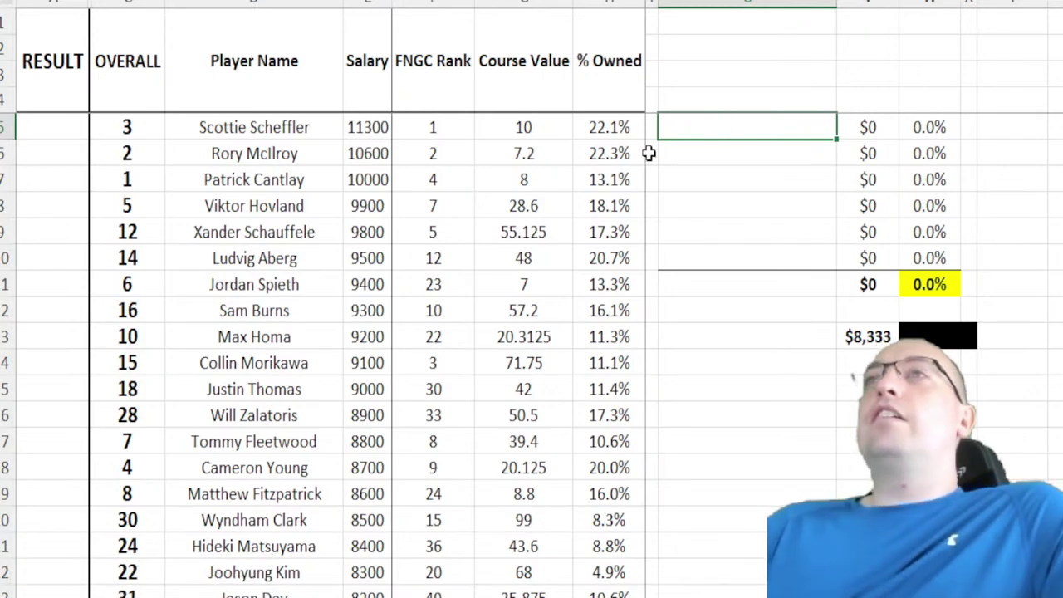
pyautogui.hscroll(-10, 731, 191)
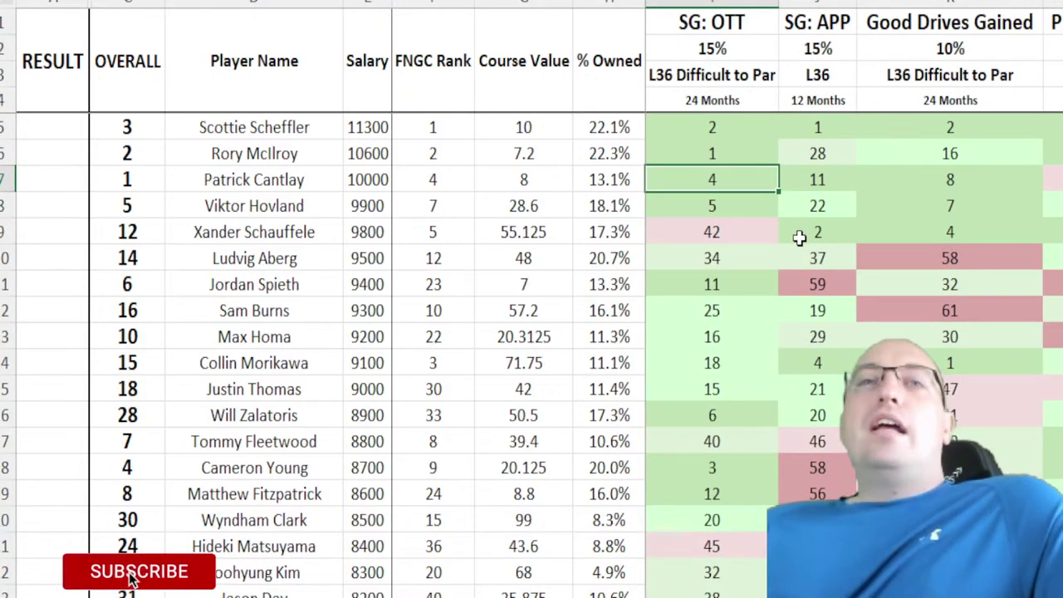